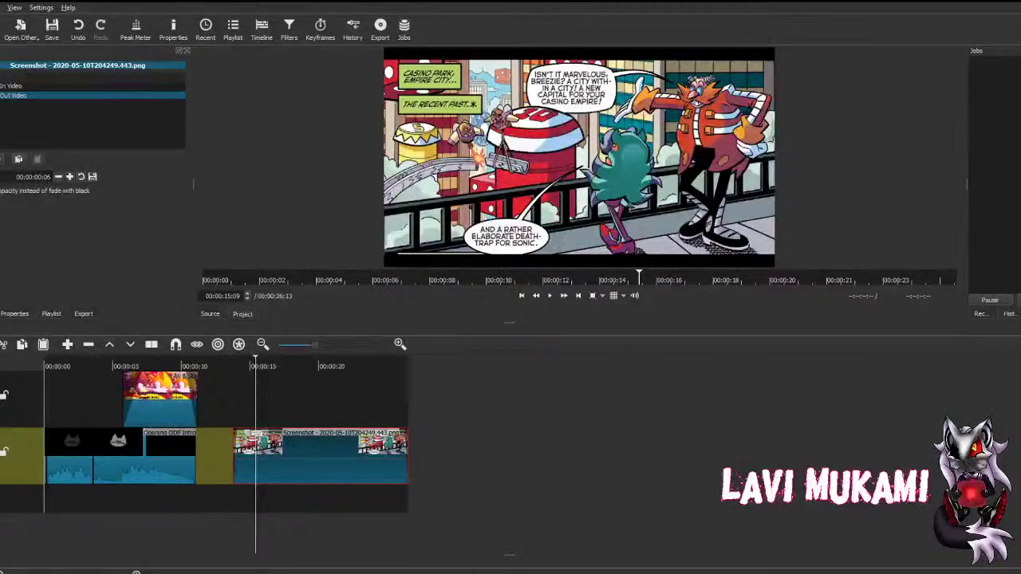
# Step: Add three more audio tracks beneath A1 and enlarge the timeline area to show them
pyautogui.press('Up')
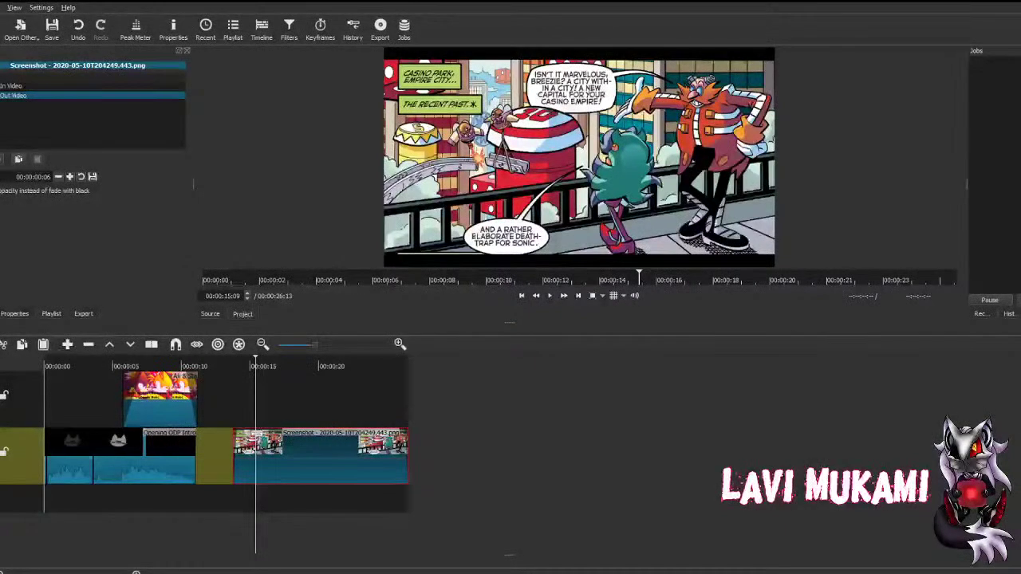
pyautogui.click(23, 503)
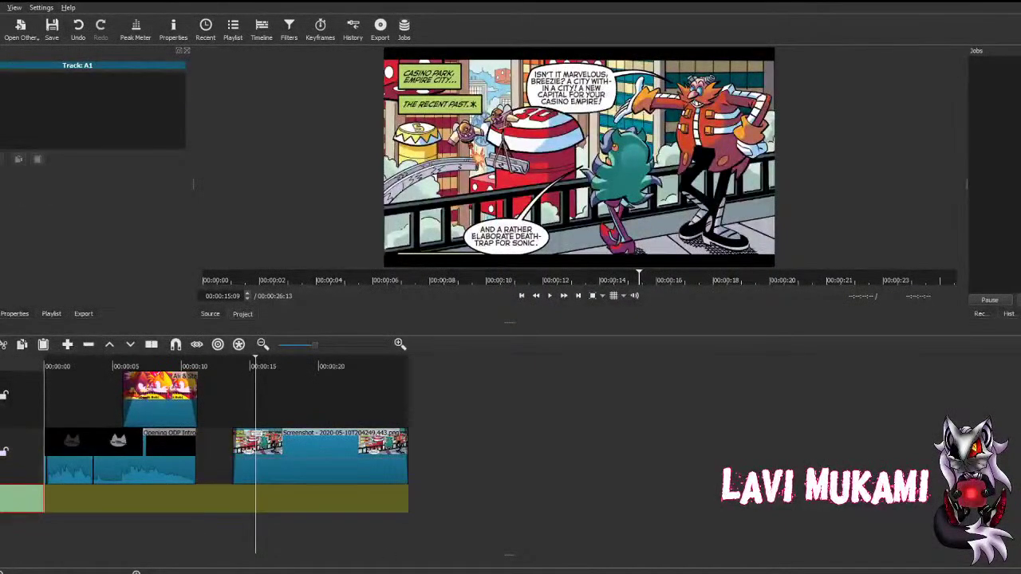
pyautogui.click(529, 400)
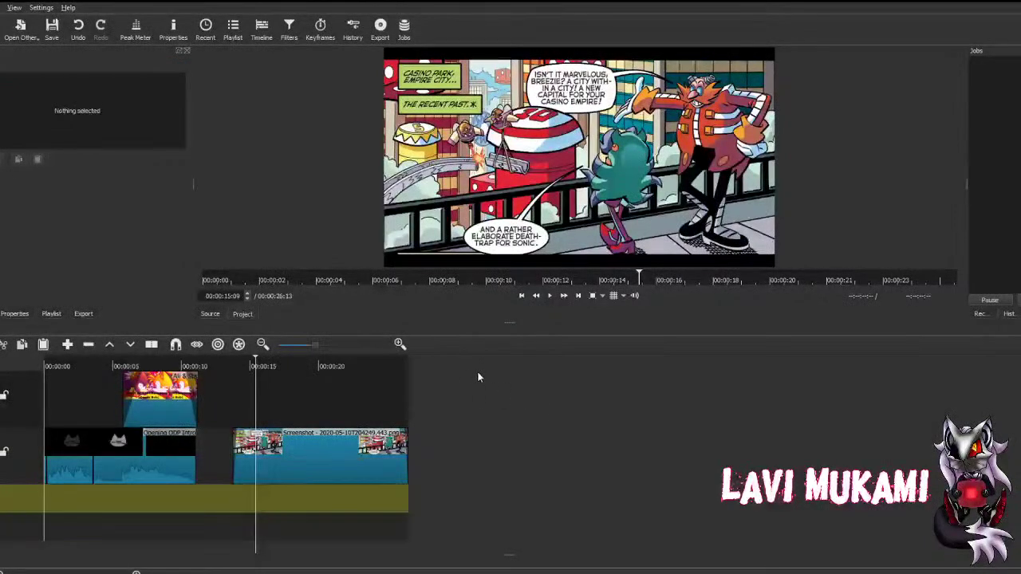
pyautogui.moveTo(510, 320); pyautogui.dragTo(507, 278)
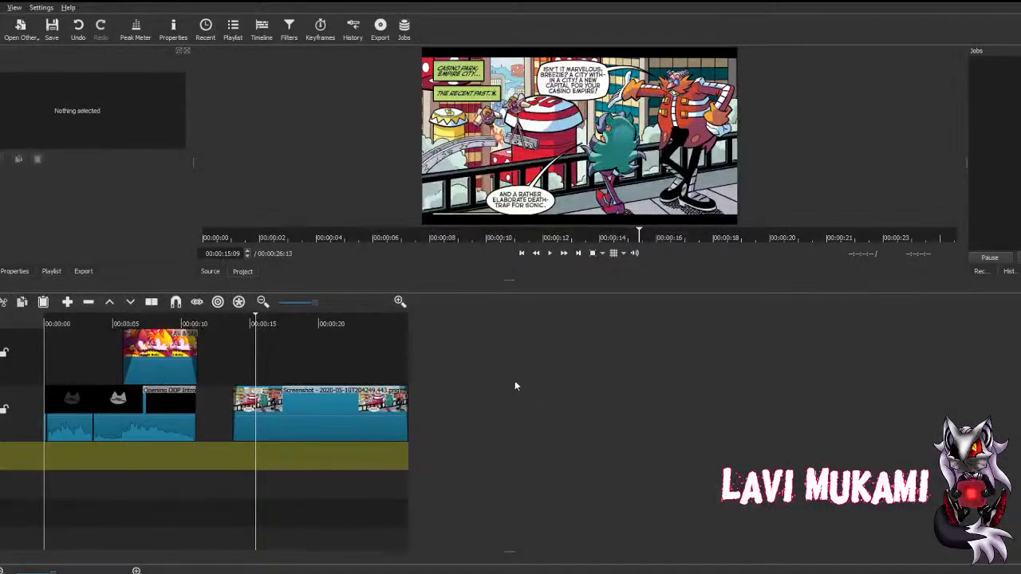
pyautogui.scroll(-1, 447, 422)
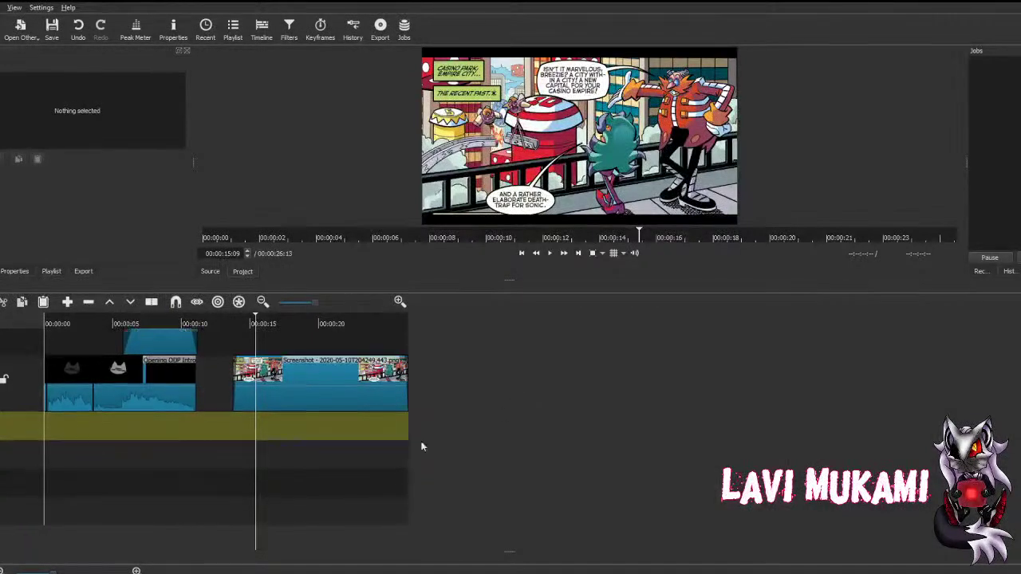
# Step: Append Sonic Mania OST - Studiopolis Act 2.mp3 to the lowest audio track and set its Gain / Volume filter to -22.7 dB
pyautogui.click(27, 519)
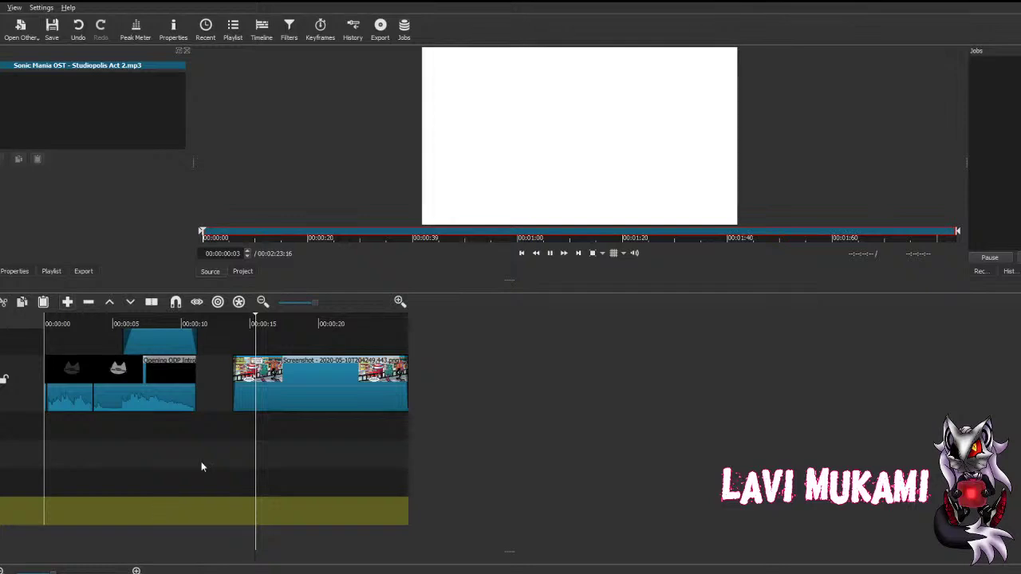
pyautogui.press('a')
pyautogui.click(3, 159)
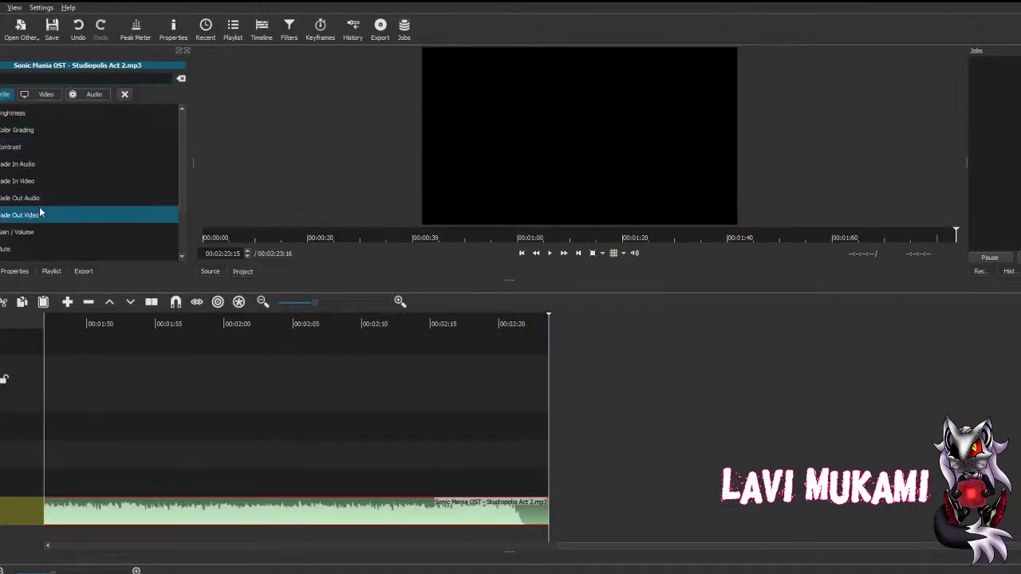
pyautogui.click(24, 232)
pyautogui.moveTo(42, 191); pyautogui.dragTo(27, 191)
# Step: Move the music clip to start at about 13 seconds on its track and save the project
pyautogui.scroll(3, 177, 471)
pyautogui.scroll(9, 177, 471)
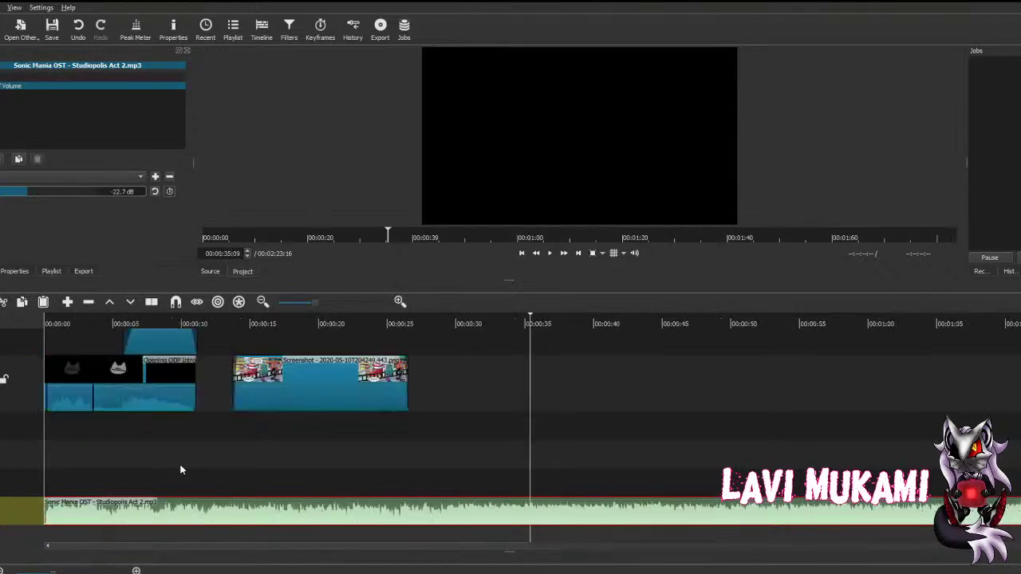
pyautogui.moveTo(222, 508); pyautogui.dragTo(403, 512)
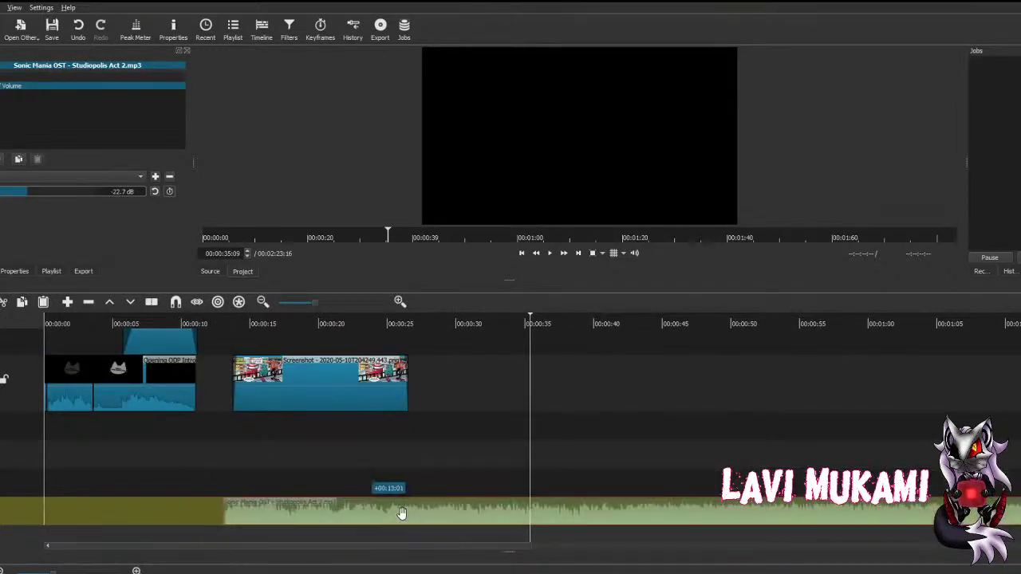
pyautogui.click(194, 430)
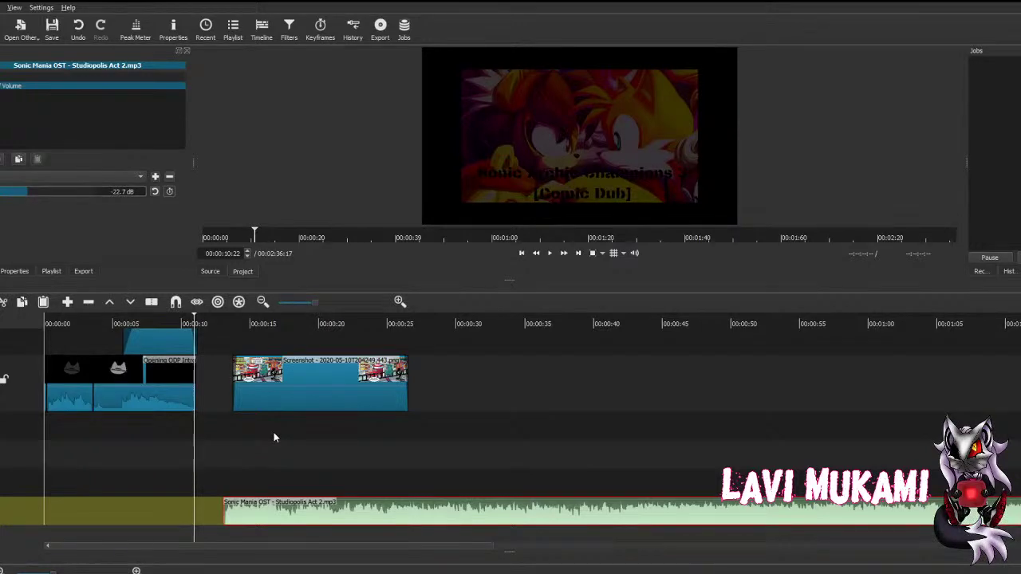
pyautogui.hotkey('ctrl', 's')
# Step: Shift the music clip and the comic screenshot clip to both start at about 12.4 seconds, and save the project
pyautogui.moveTo(194, 480); pyautogui.dragTo(169, 473)
pyautogui.moveTo(246, 511); pyautogui.dragTo(235, 513)
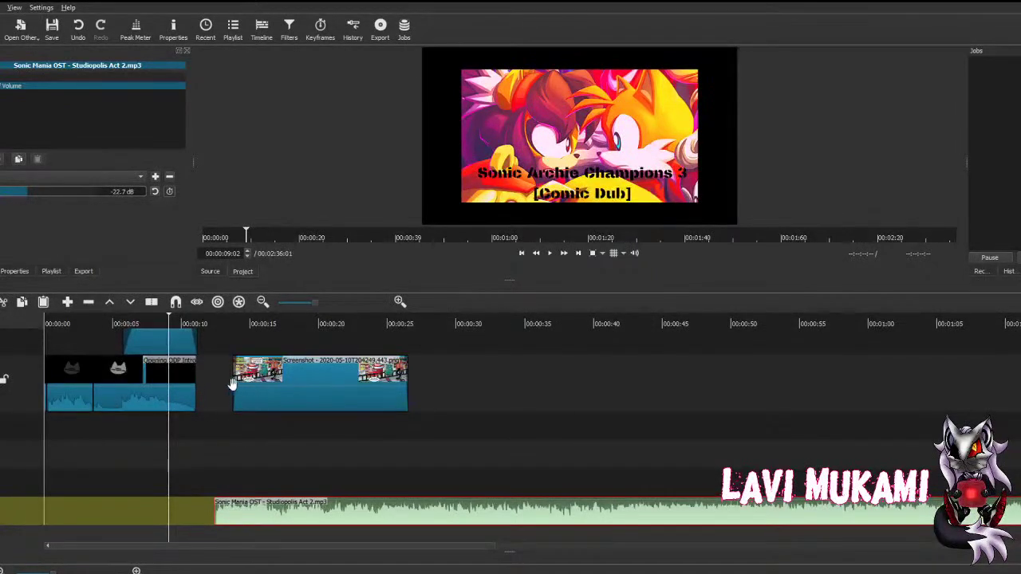
pyautogui.moveTo(232, 384); pyautogui.dragTo(210, 390)
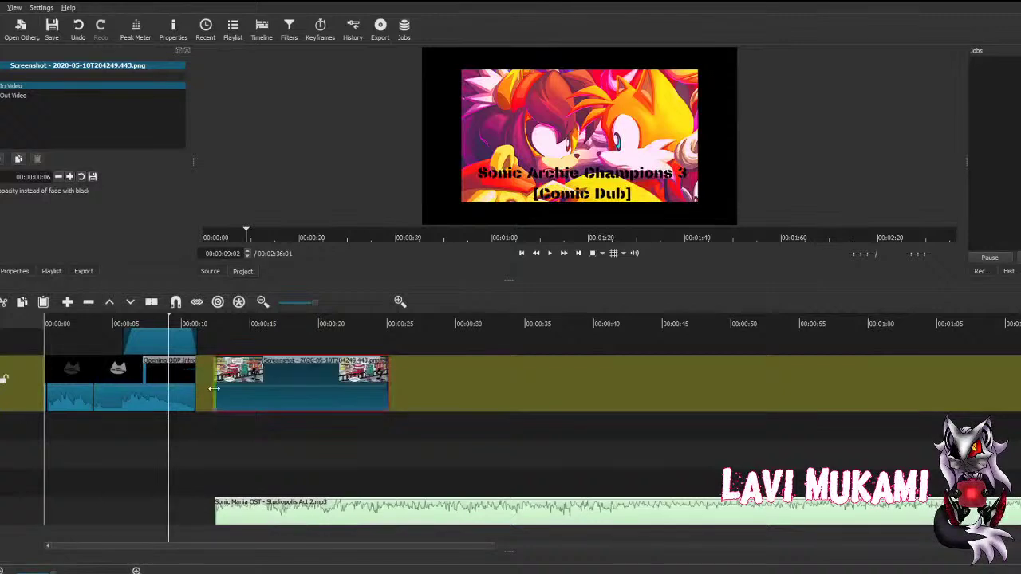
pyautogui.hotkey('ctrl', 's')
# Step: Play the project from the start through the title card to check the gap before the comic screenshot
pyautogui.click(86, 444)
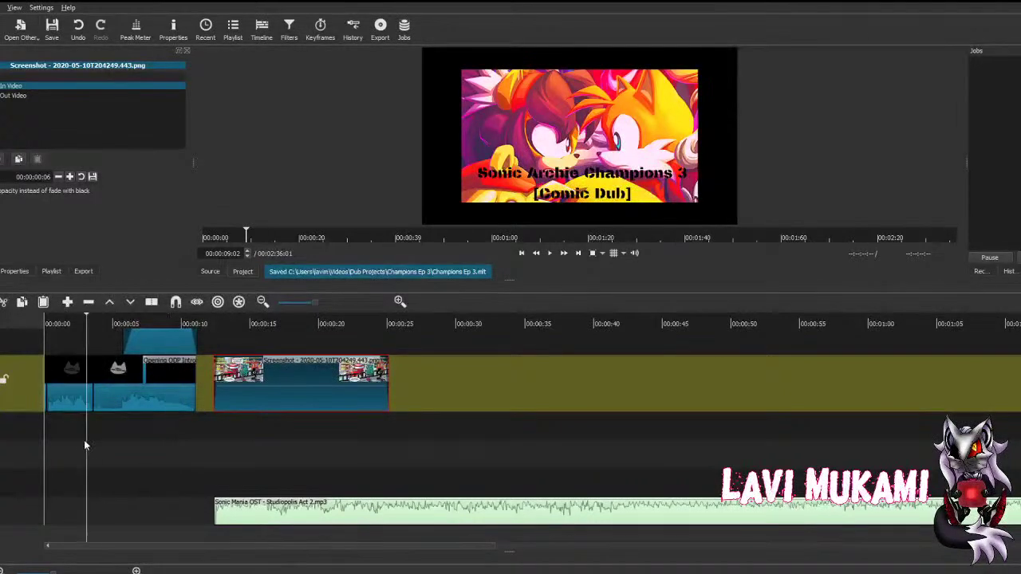
pyautogui.press('Home')
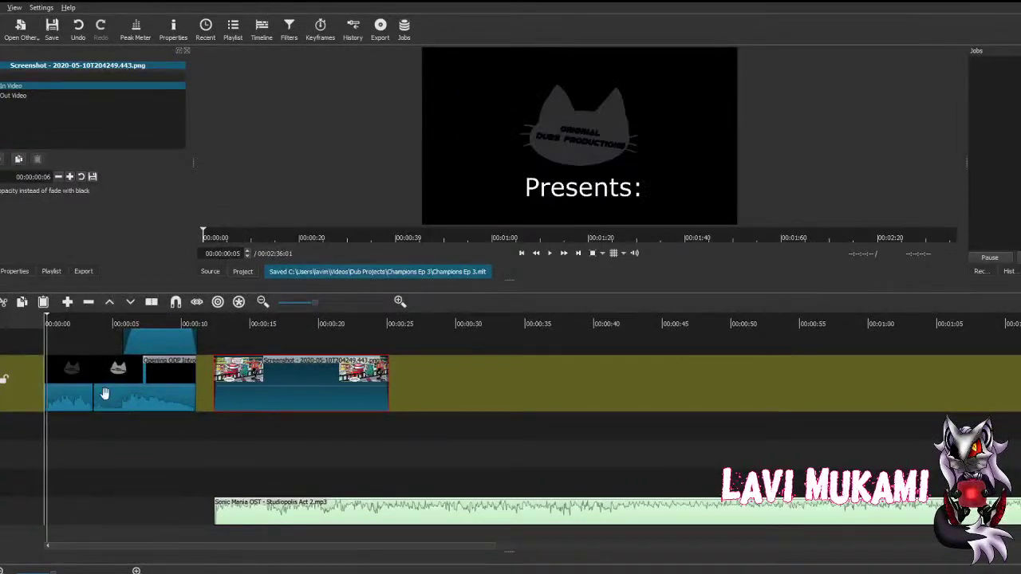
pyautogui.click(47, 444)
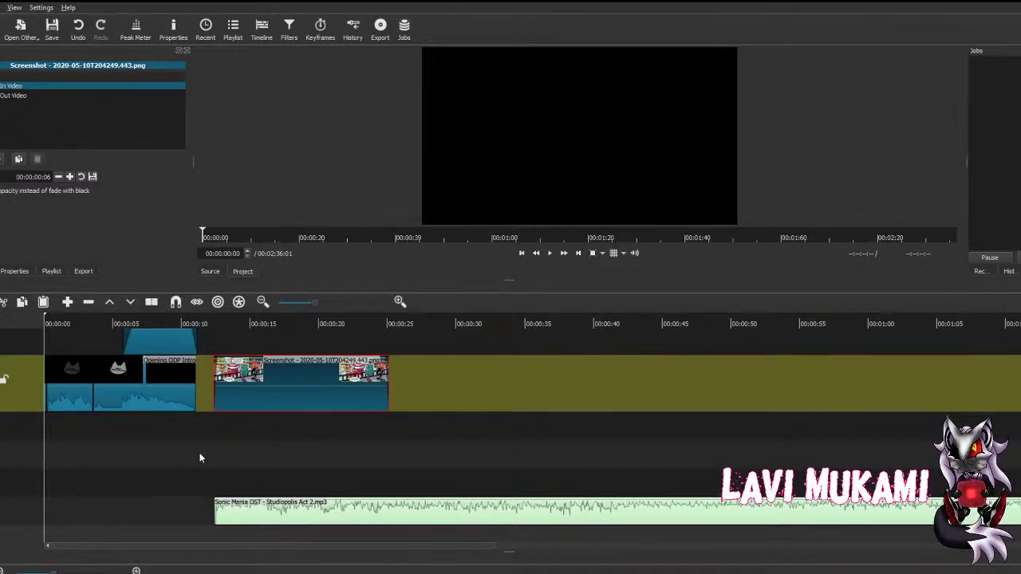
pyautogui.click(552, 253)
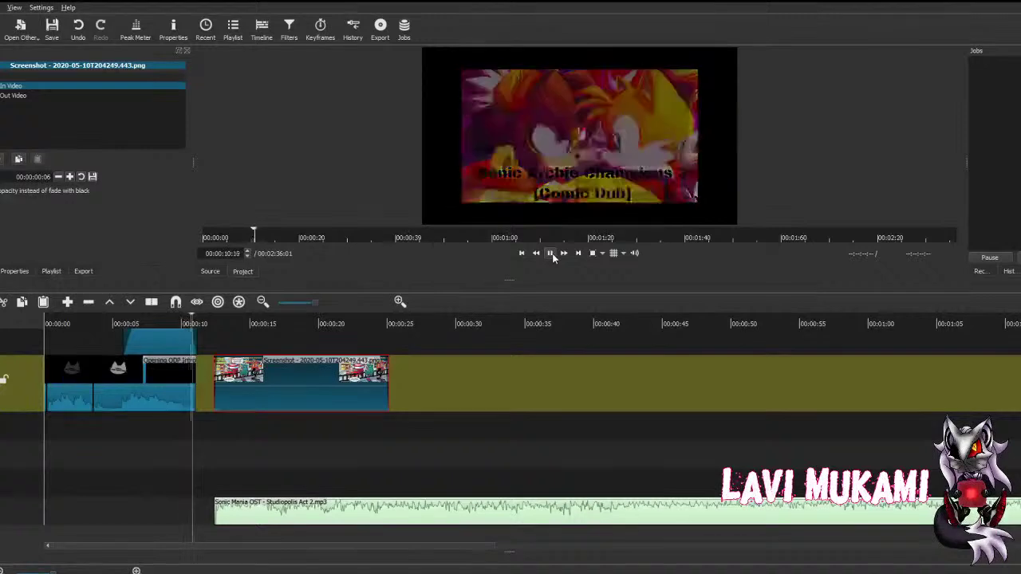
pyautogui.click(550, 253)
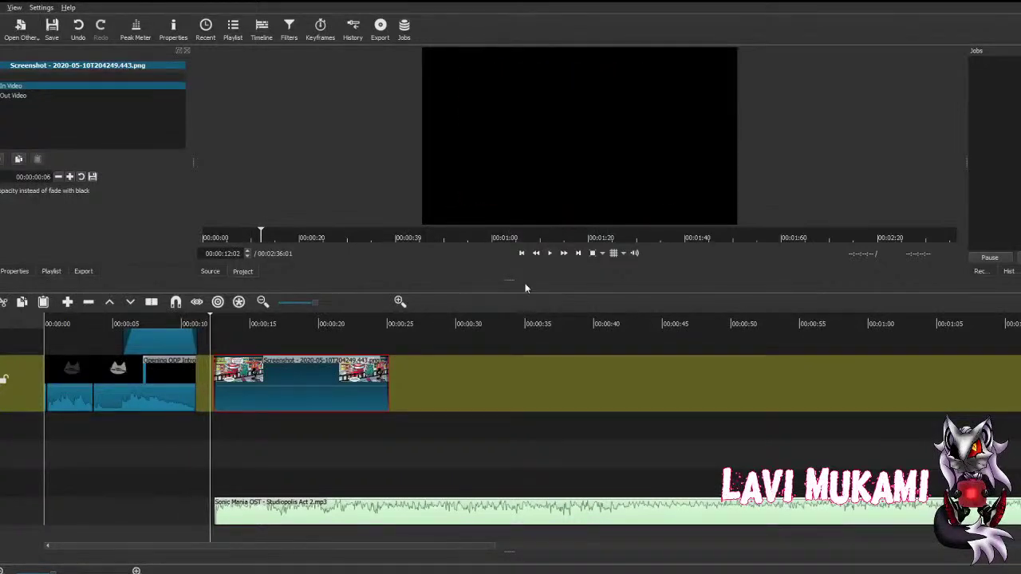
# Step: Move the comic screenshot clip to just after the intro, at about 11.3 seconds, and the music clip to 00:00:10:19
pyautogui.click(193, 417)
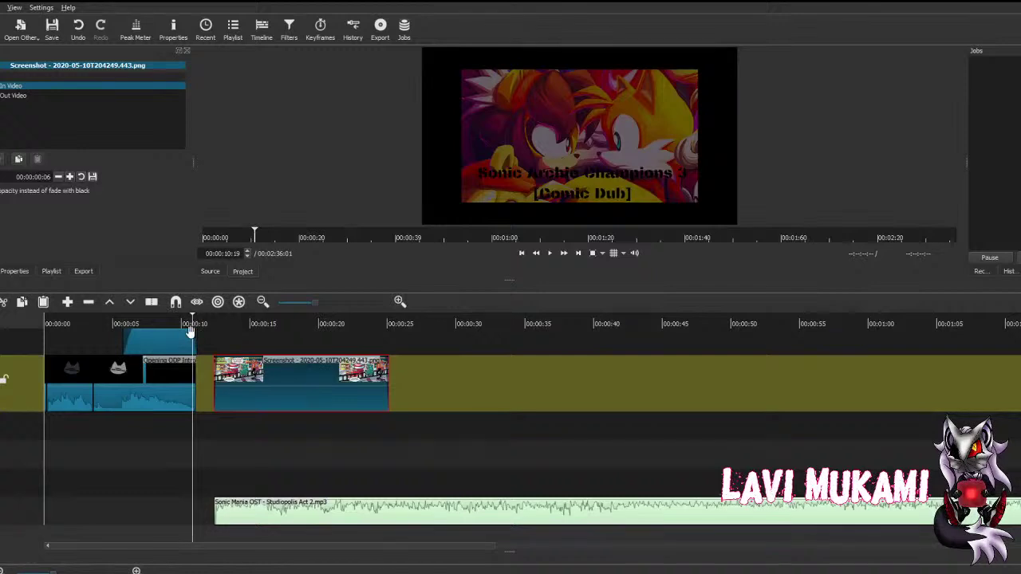
pyautogui.moveTo(191, 335); pyautogui.dragTo(189, 332)
pyautogui.moveTo(228, 382); pyautogui.dragTo(211, 384)
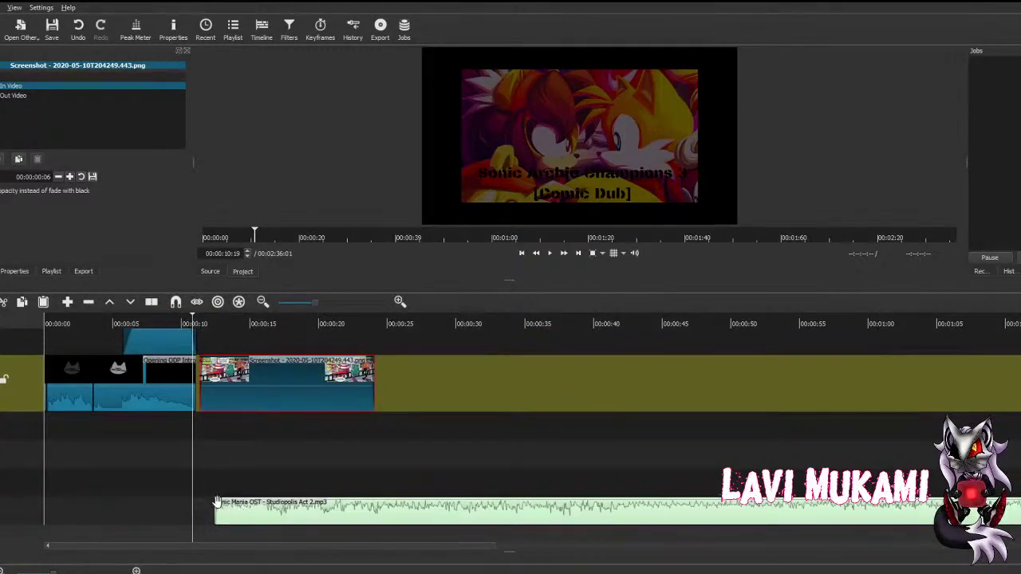
pyautogui.moveTo(217, 504); pyautogui.dragTo(194, 505)
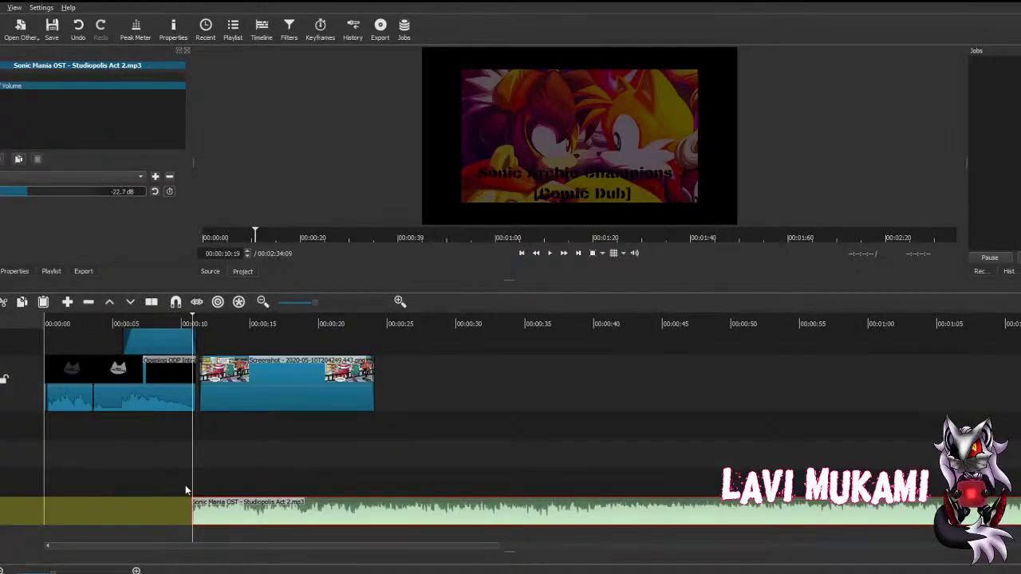
pyautogui.click(185, 484)
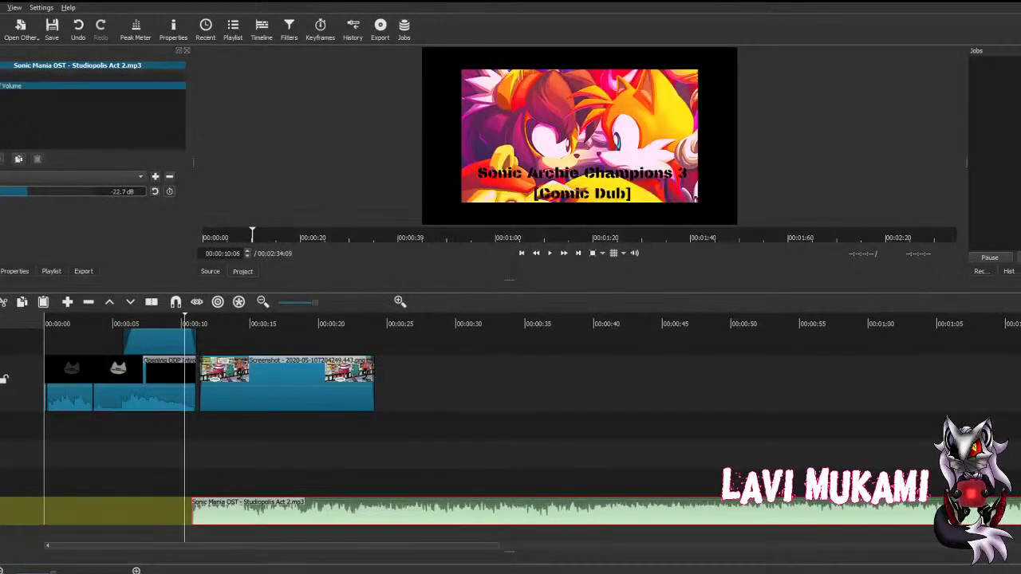
# Step: Add a Fade In Audio filter lasting 00:00:00:11 to the music clip and save the project
pyautogui.click(154, 177)
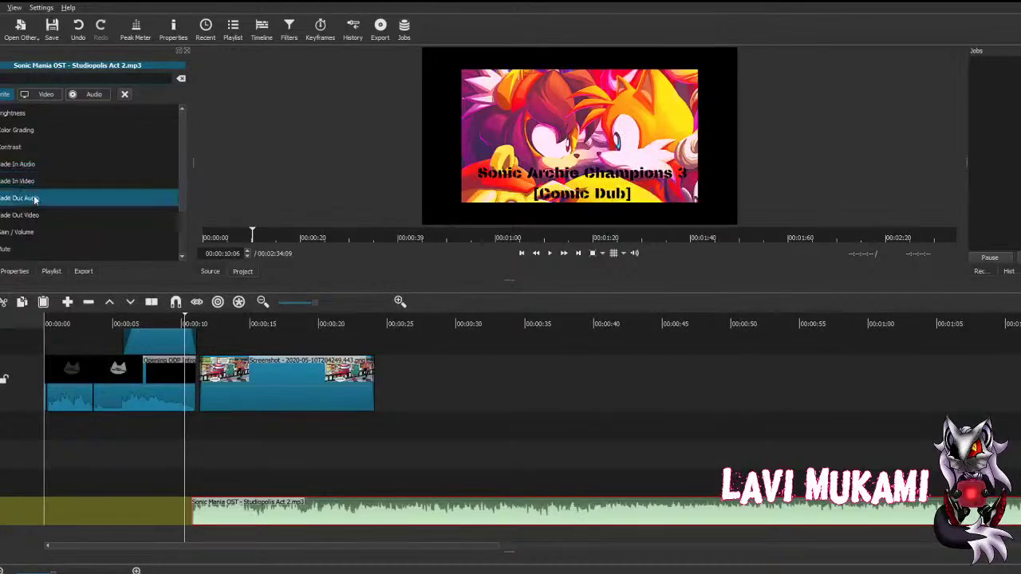
pyautogui.click(33, 164)
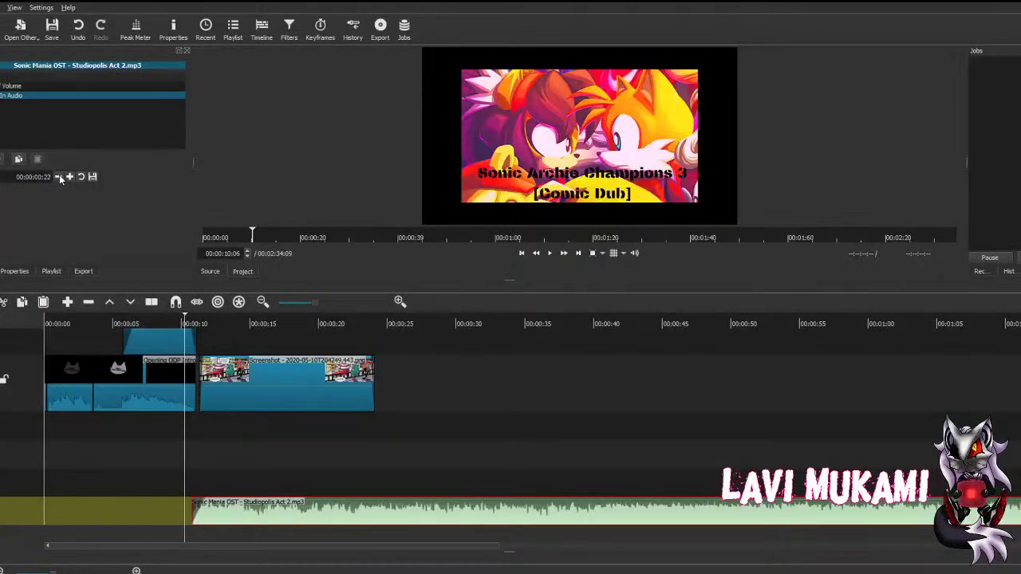
pyautogui.click(59, 177)
pyautogui.click(60, 178)
pyautogui.click(60, 178)
pyautogui.click(60, 178)
pyautogui.hotkey('ctrl', 's')
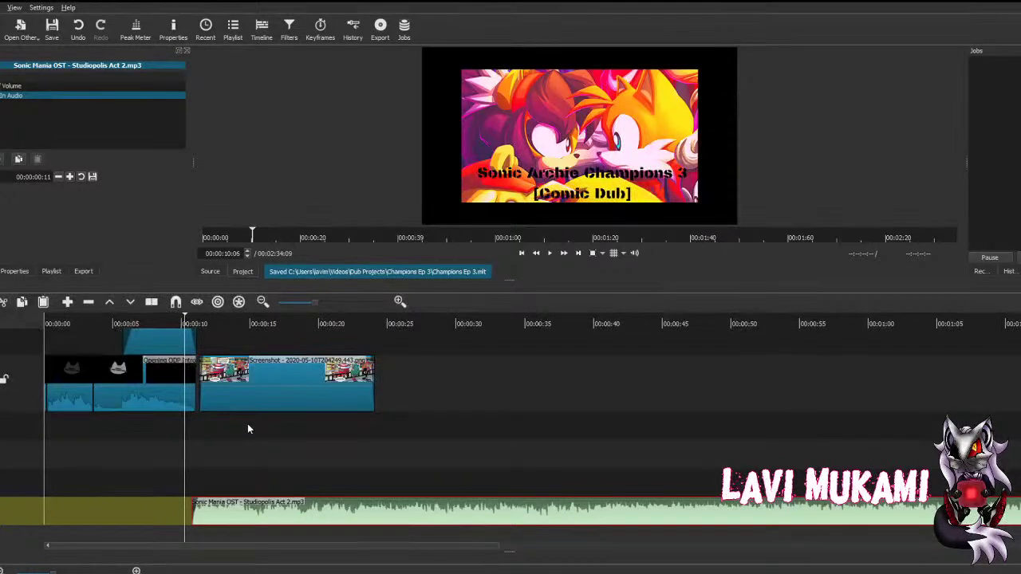
# Step: Play the transition out of the title card and lengthen the music clip's audio fade-in by a few frames
pyautogui.click(550, 253)
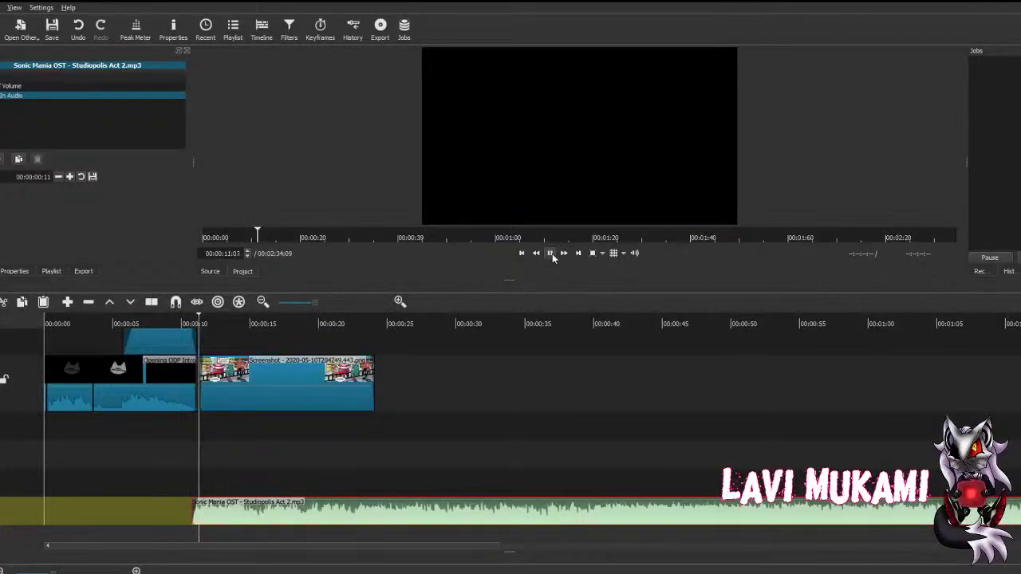
pyautogui.click(552, 253)
pyautogui.click(188, 467)
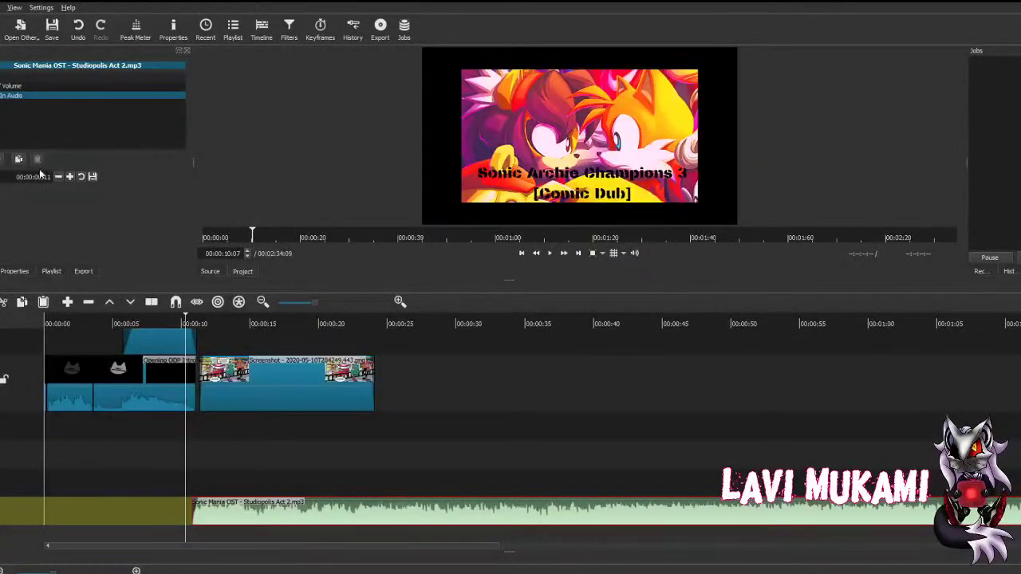
pyautogui.click(70, 176)
pyautogui.click(70, 177)
pyautogui.click(70, 176)
pyautogui.click(69, 177)
# Step: Move the comic screenshot clip to start at about 11.9 seconds, set its Fade In Video duration to 00:00:00:13, and save
pyautogui.moveTo(237, 374); pyautogui.dragTo(246, 375)
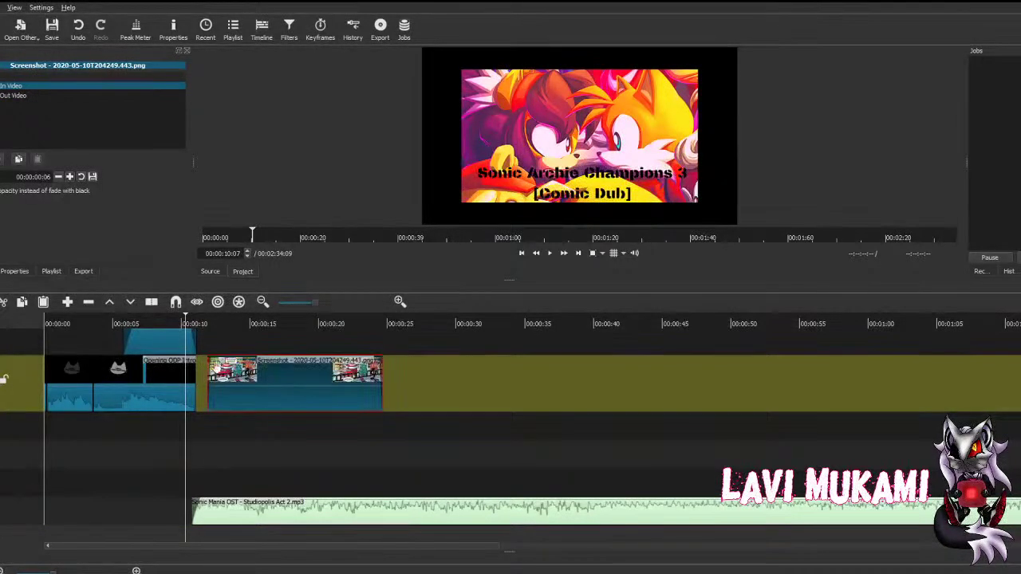
pyautogui.hotkey('ctrl', 's')
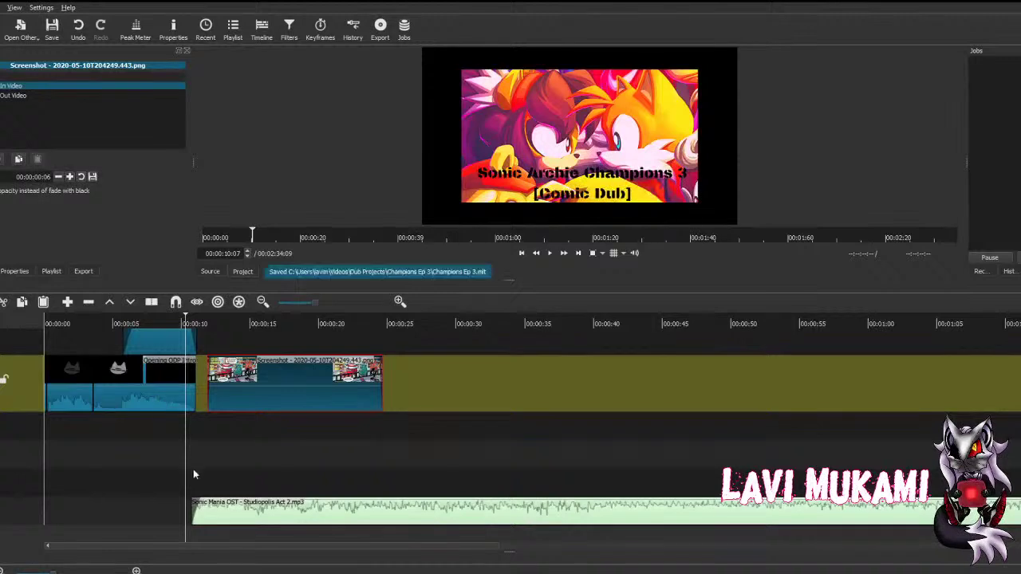
pyautogui.click(550, 255)
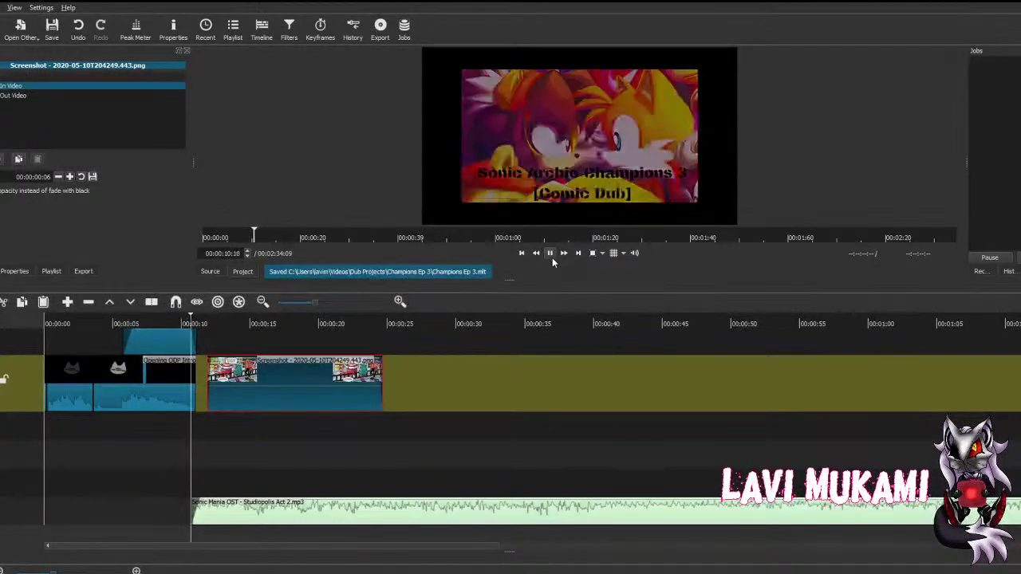
pyautogui.click(552, 257)
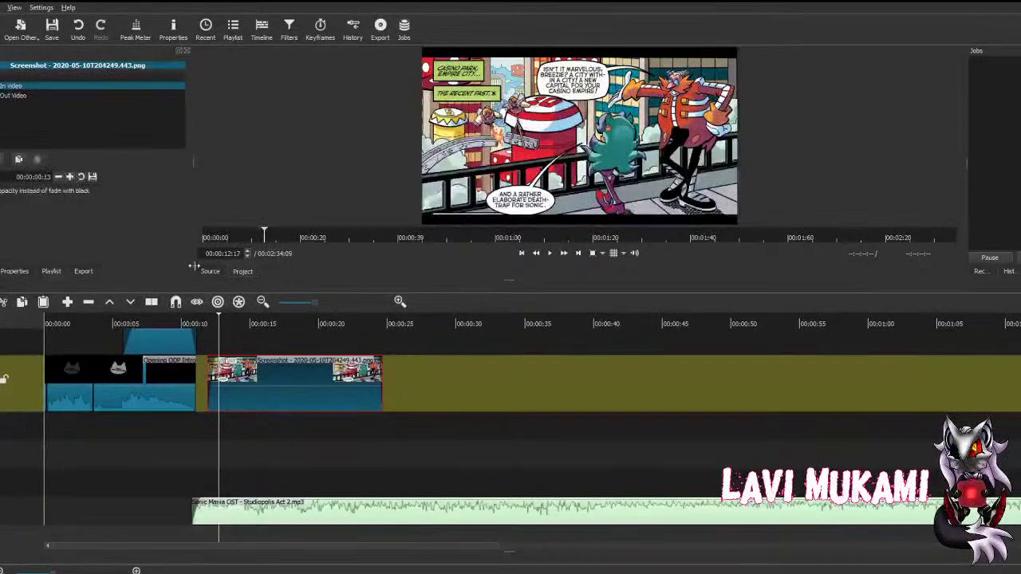
pyautogui.hotkey('ctrl', 's')
# Step: Append the voice clip Eggman Line 1.wav to audio track A1
pyautogui.click(360, 512)
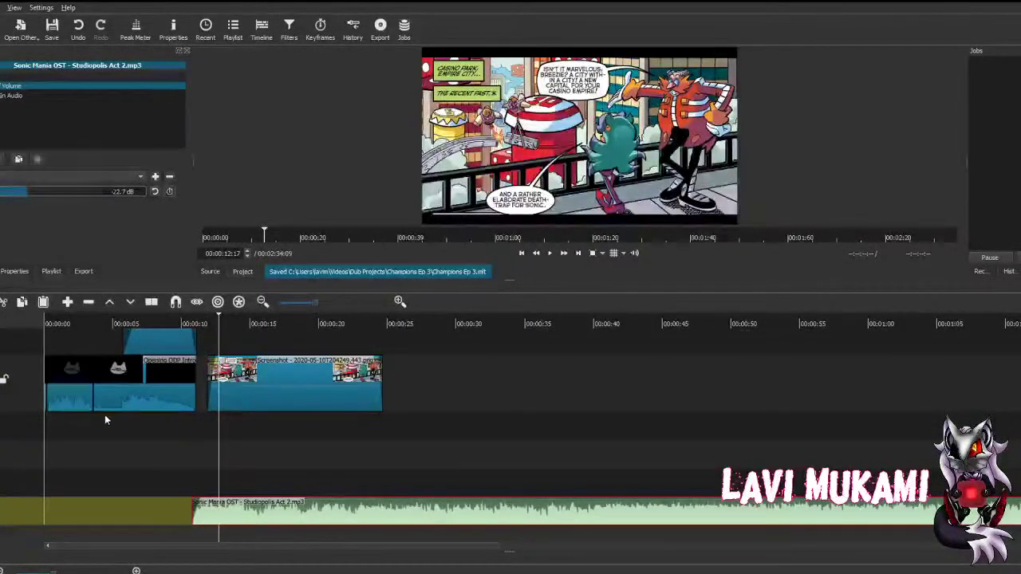
pyautogui.click(15, 429)
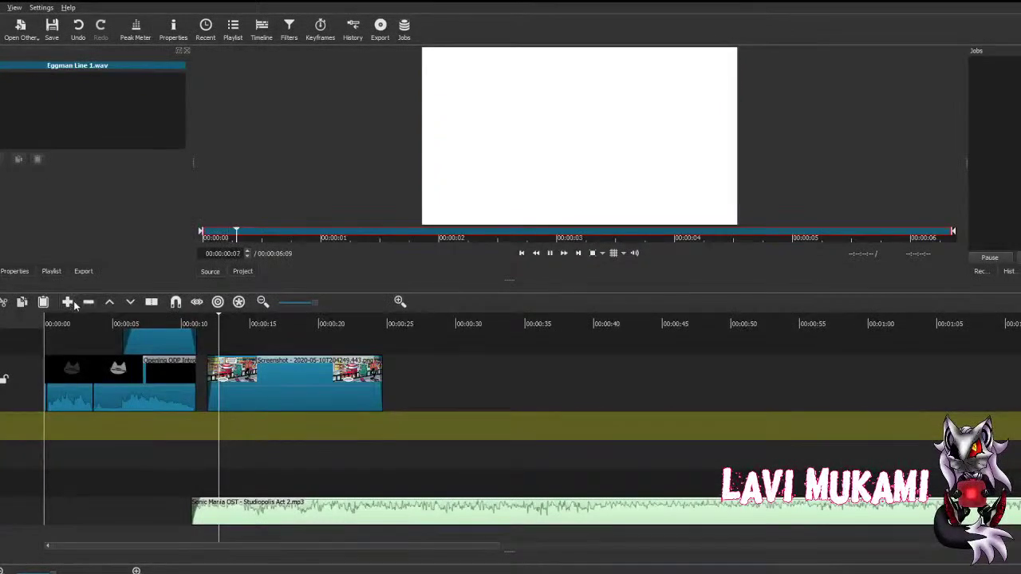
pyautogui.press('a')
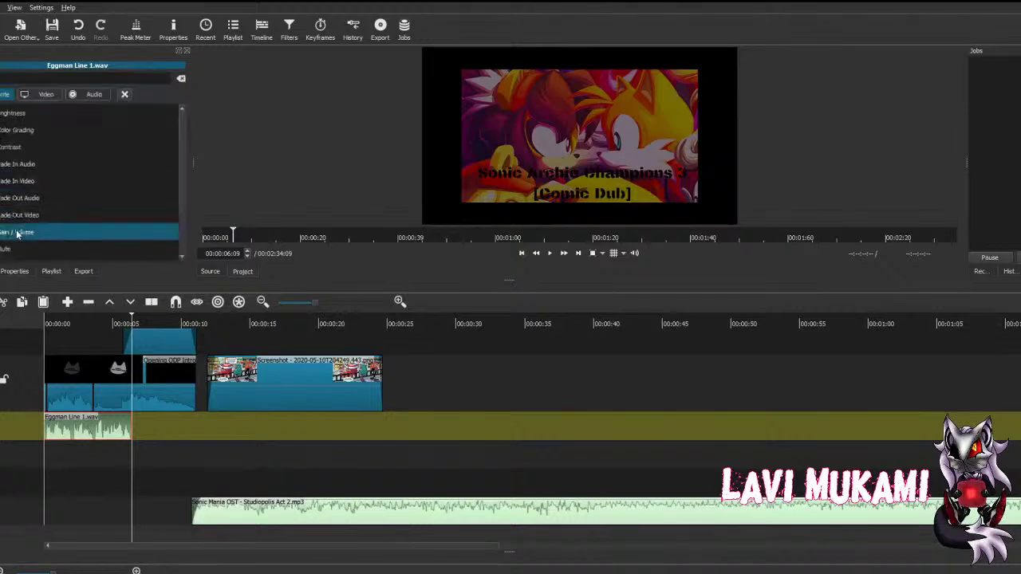
# Step: Apply a Gain / Volume filter at -2.5 dB to the Eggman voice clip and move it to start at about 12.2 seconds
pyautogui.click(39, 227)
pyautogui.click(92, 177)
pyautogui.click(10, 216)
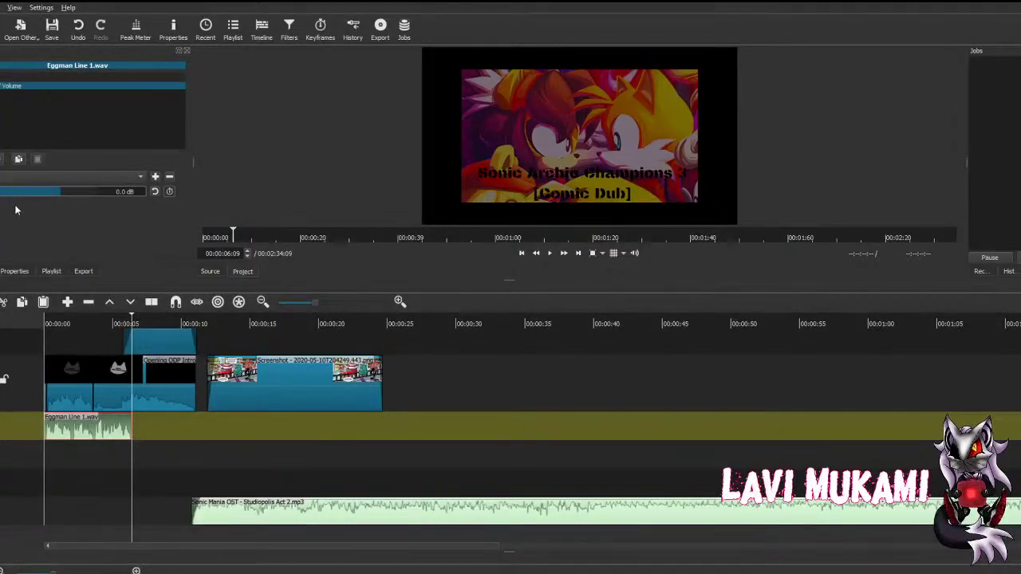
pyautogui.moveTo(101, 431); pyautogui.dragTo(269, 433)
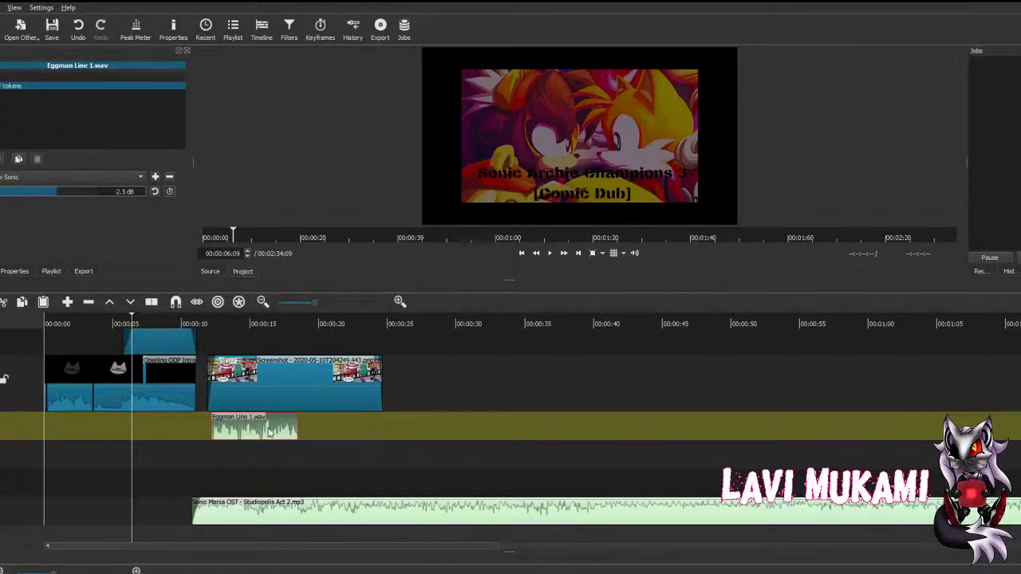
# Step: Save, play the comic panel's opening, set the Studiopolis music clip's gain to -34.0 dB, and save again
pyautogui.hotkey('ctrl', 's')
pyautogui.click(201, 414)
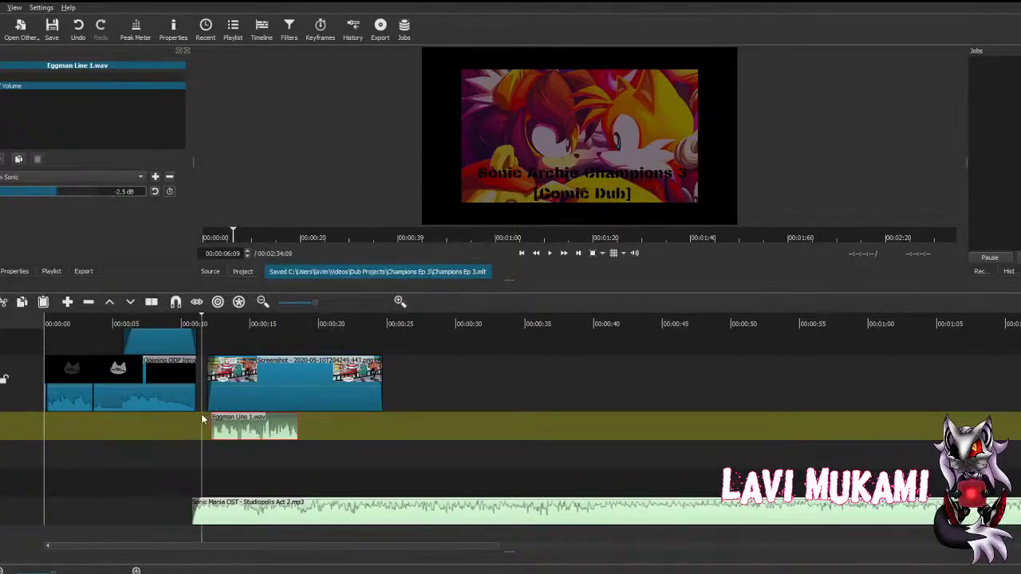
pyautogui.click(550, 252)
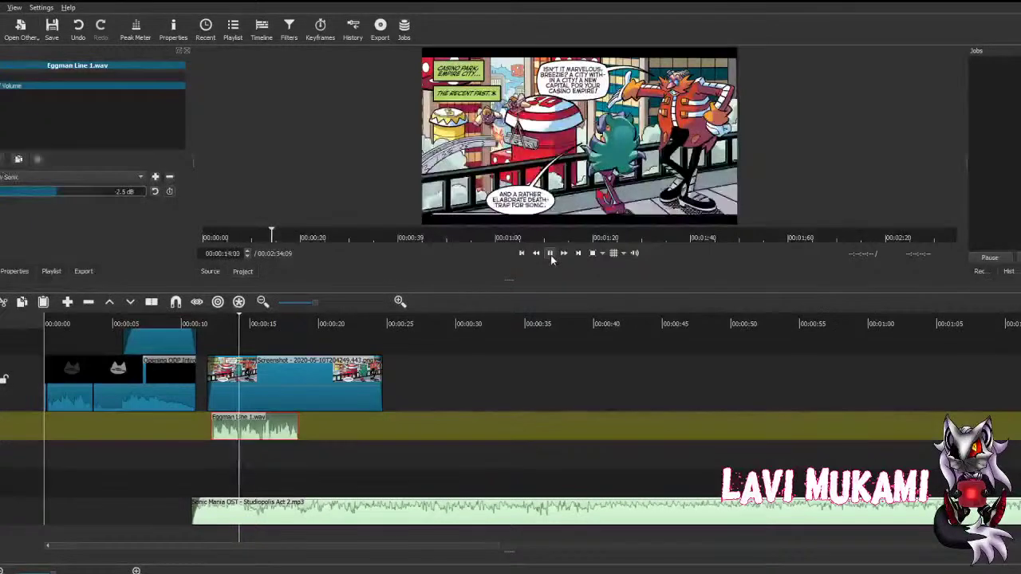
pyautogui.click(549, 253)
pyautogui.click(259, 516)
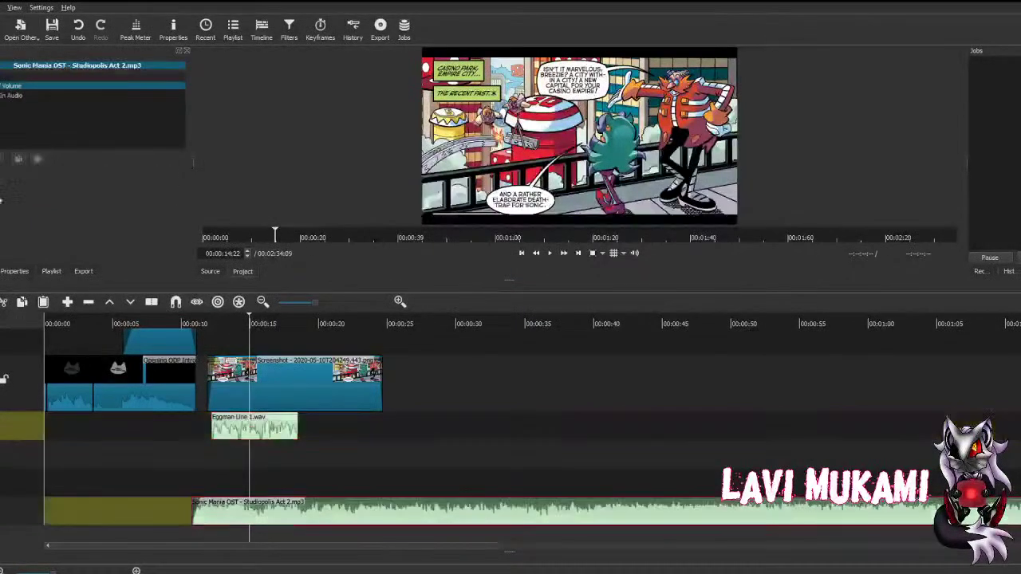
pyautogui.click(68, 176)
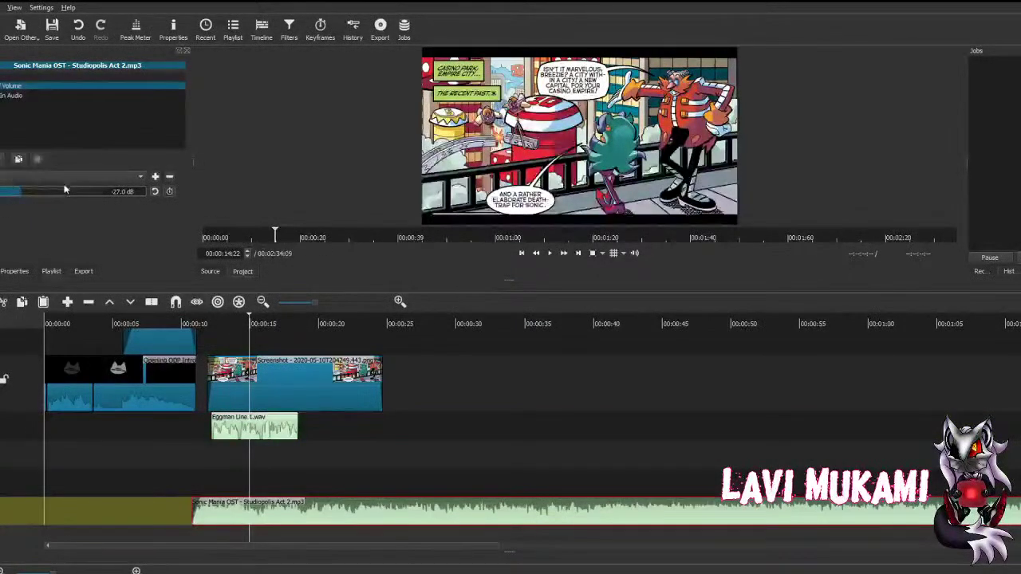
pyautogui.click(40, 217)
pyautogui.hotkey('ctrl', 's')
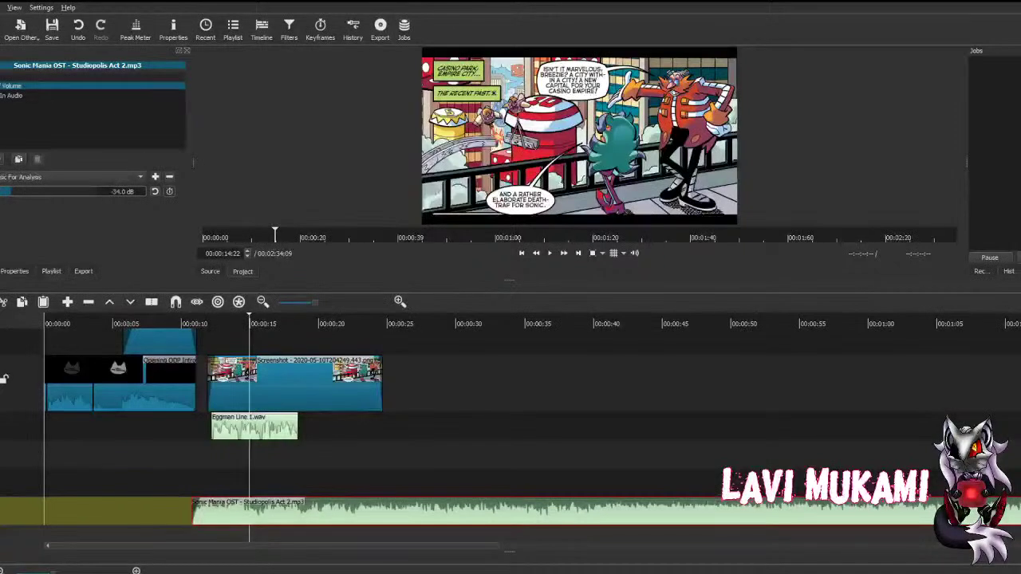
# Step: Play the panel from about 11.6 seconds to check the mix, set the music clip's gain to -30.1 dB, and save
pyautogui.click(205, 429)
pyautogui.hotkey('ctrl', 's')
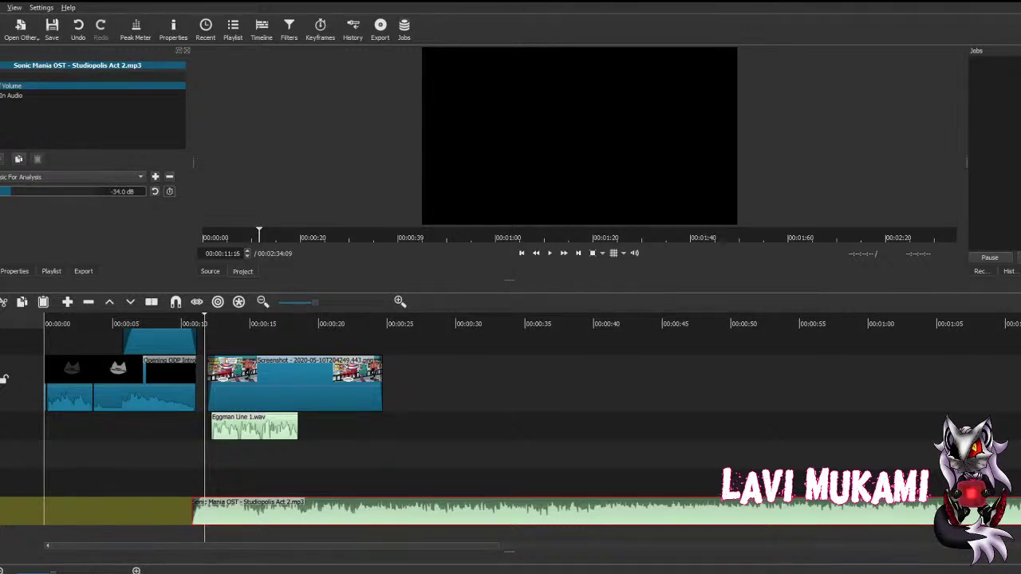
pyautogui.click(549, 253)
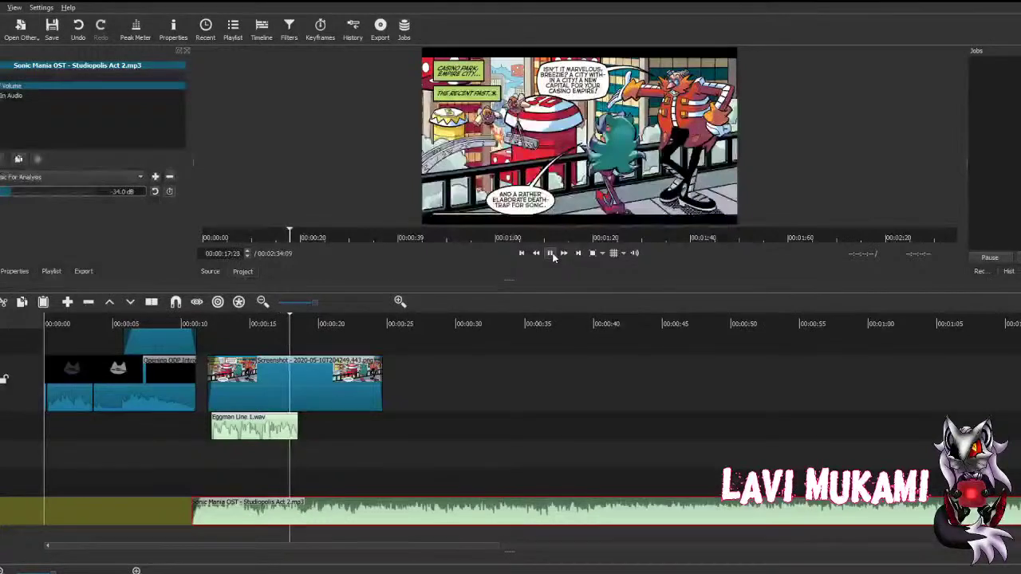
pyautogui.click(551, 254)
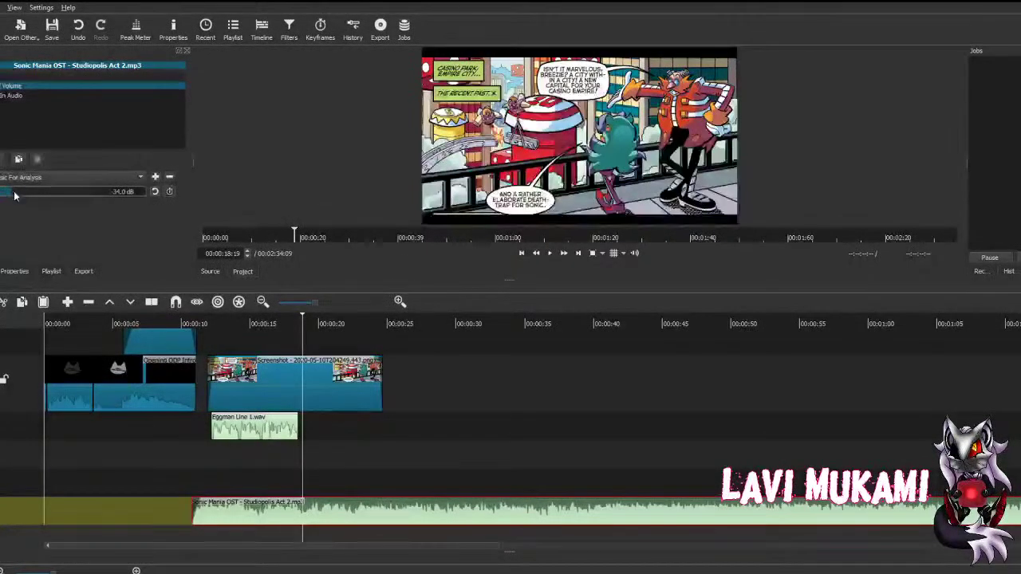
pyautogui.moveTo(14, 195); pyautogui.dragTo(20, 194)
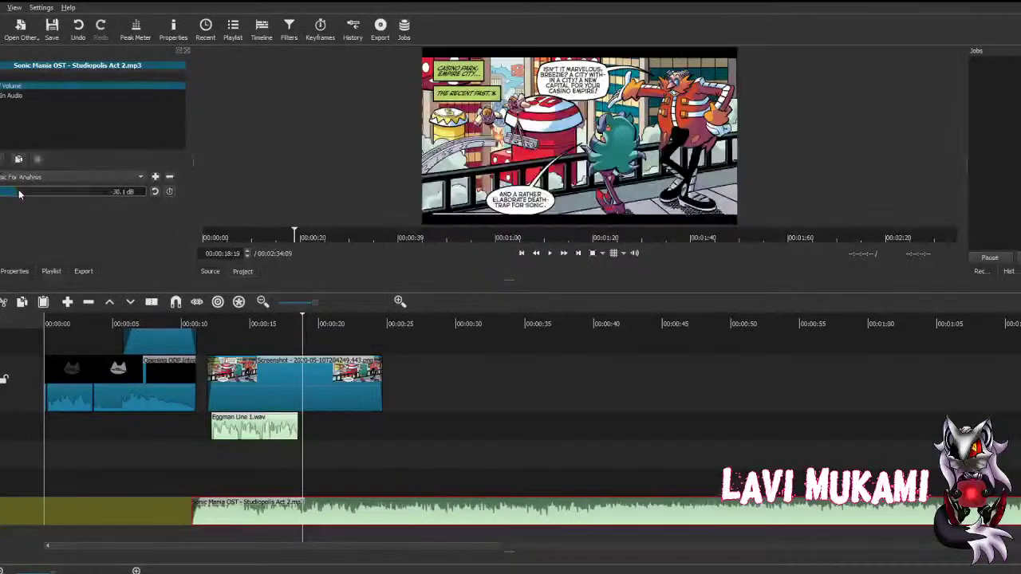
pyautogui.hotkey('ctrl', 's')
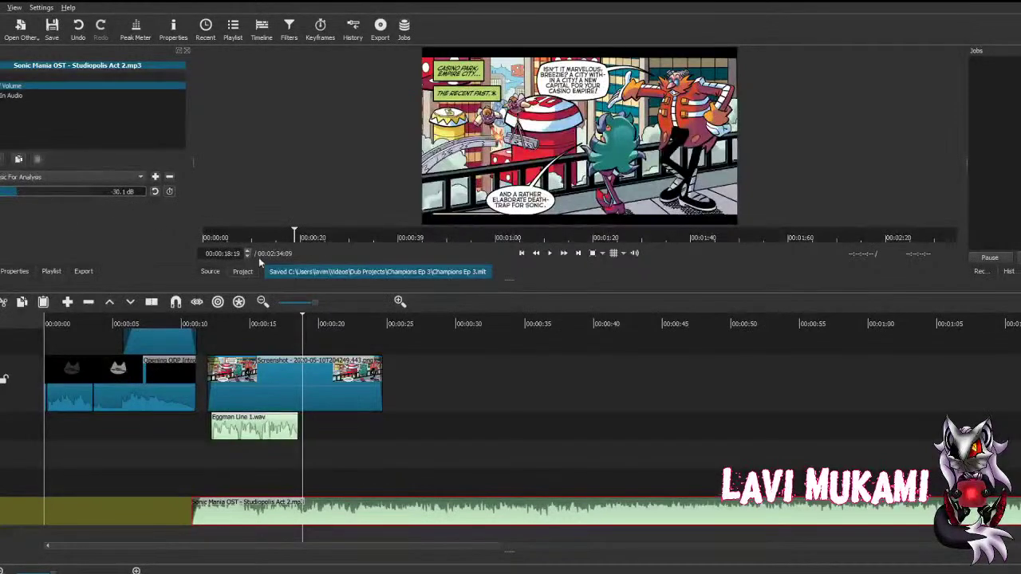
# Step: Append the voice clip Breezie Line 1.wav to audio track A1 and position it to start at about 18.9 seconds
pyautogui.click(294, 427)
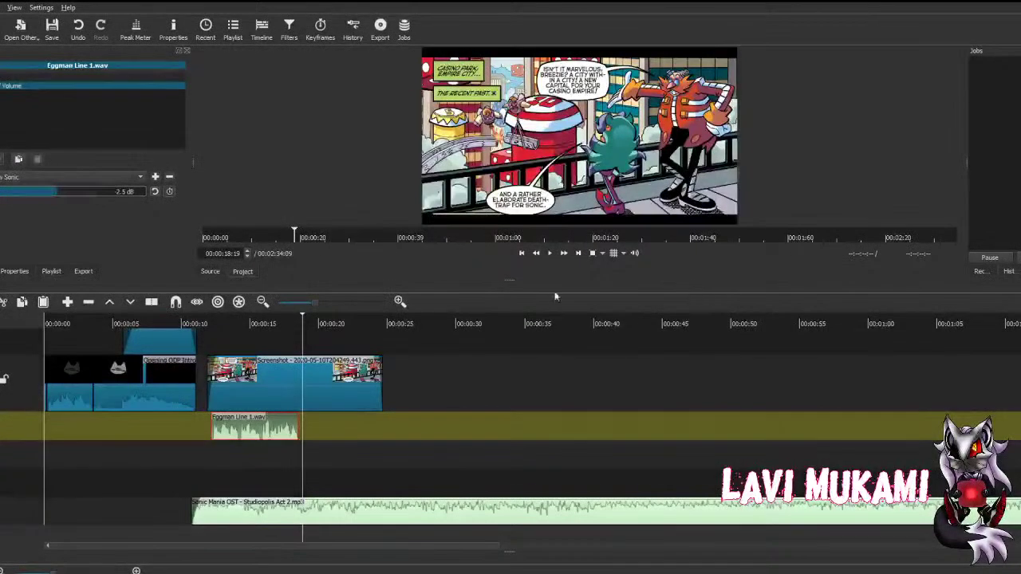
pyautogui.press('space')
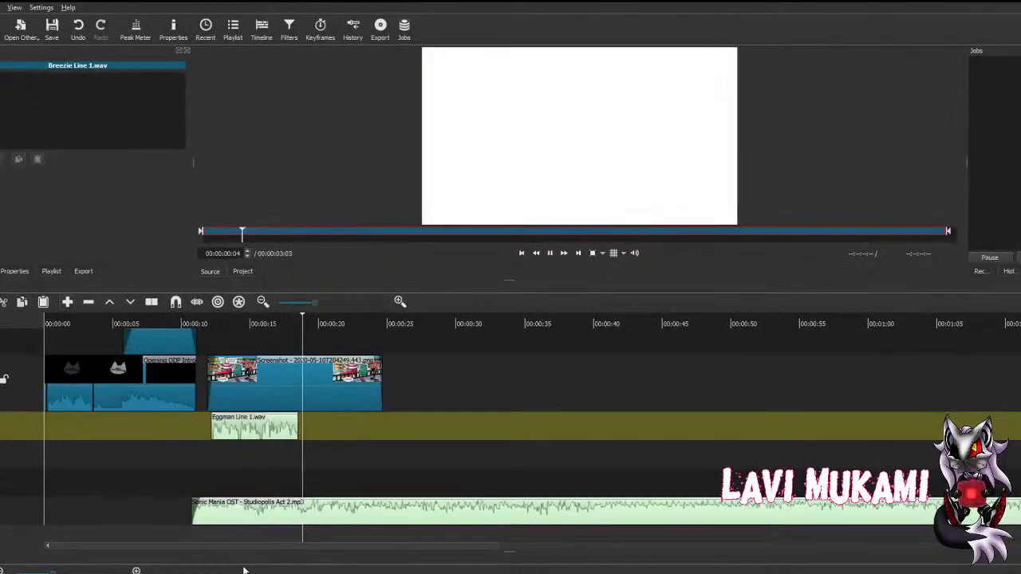
pyautogui.moveTo(325, 432); pyautogui.dragTo(327, 430)
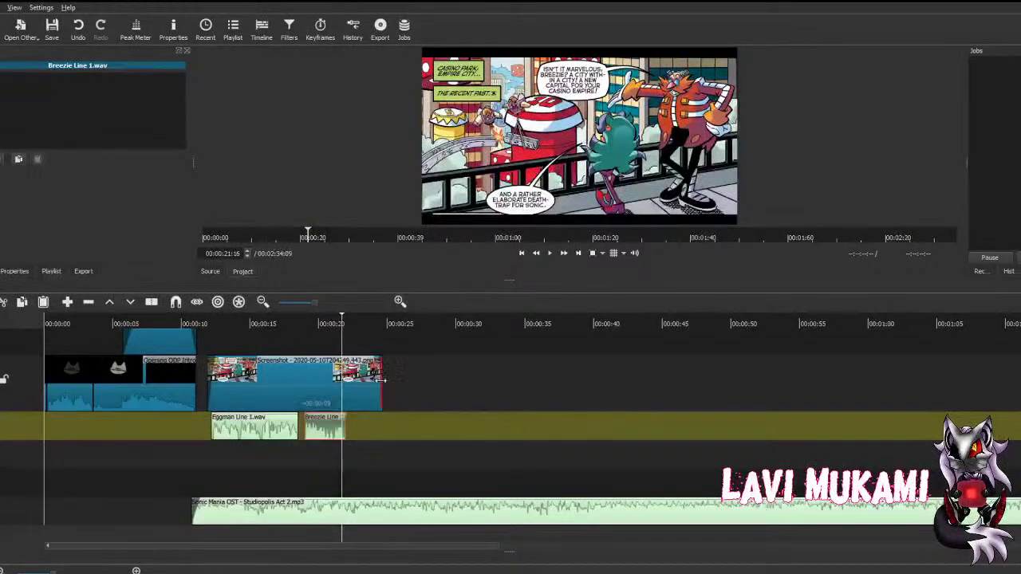
# Step: Trim the end of the comic screenshot clip to about 22.5 seconds and save the project
pyautogui.click(371, 380)
pyautogui.click(369, 381)
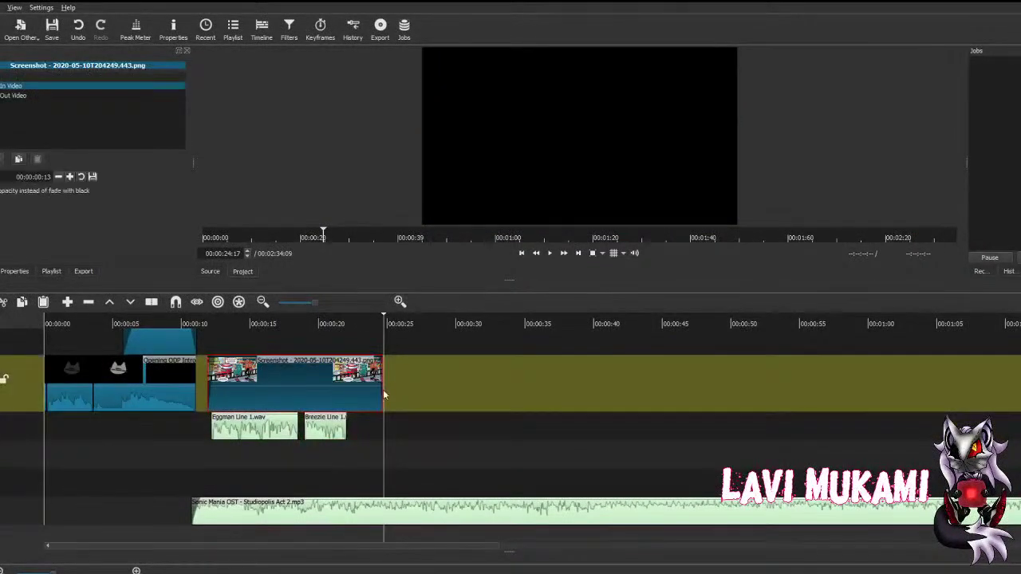
pyautogui.click(320, 357)
pyautogui.moveTo(385, 373); pyautogui.dragTo(347, 380)
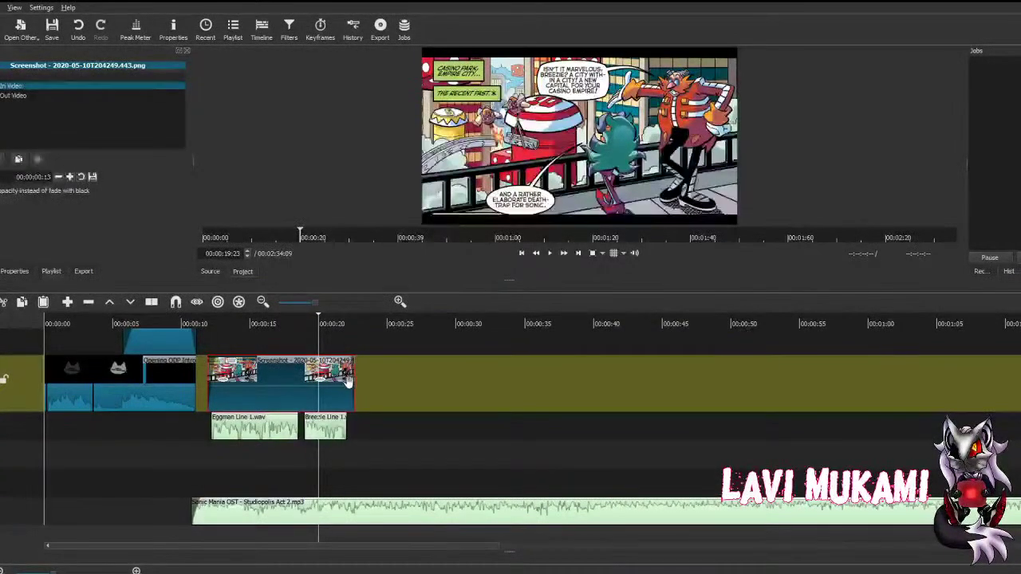
pyautogui.hotkey('ctrl', 's')
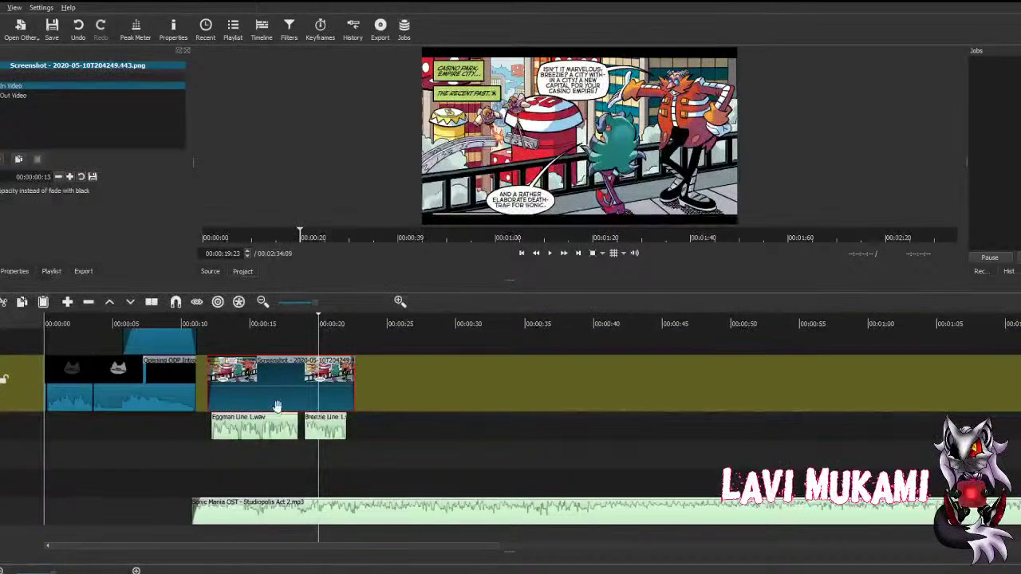
pyautogui.hotkey('ctrl', 's')
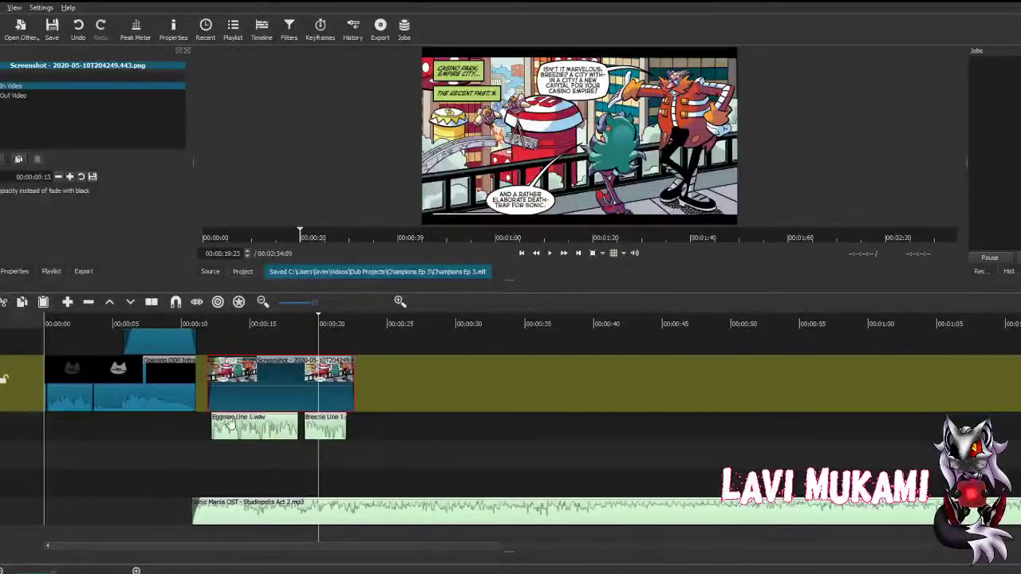
# Step: Set the Eggman voice clip's gain to -6.0 dB, save, and play the scene through into the Breezie line
pyautogui.click(200, 431)
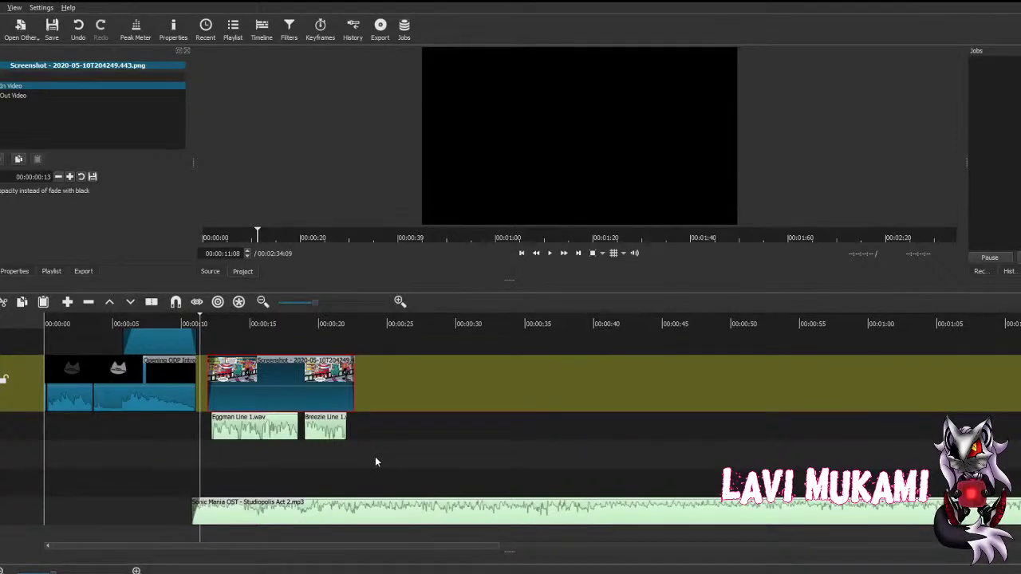
pyautogui.hotkey('ctrl', 's')
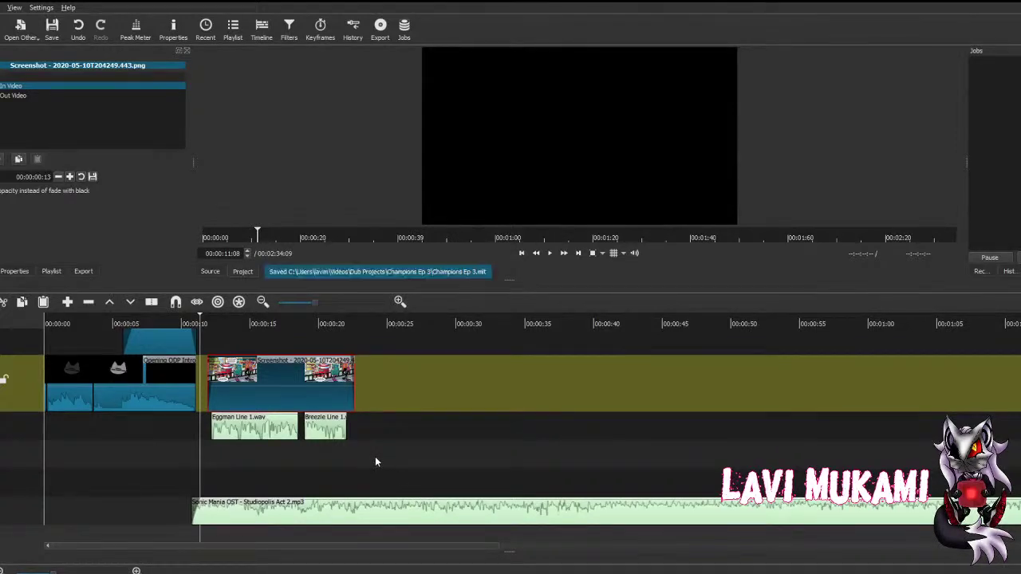
pyautogui.click(549, 253)
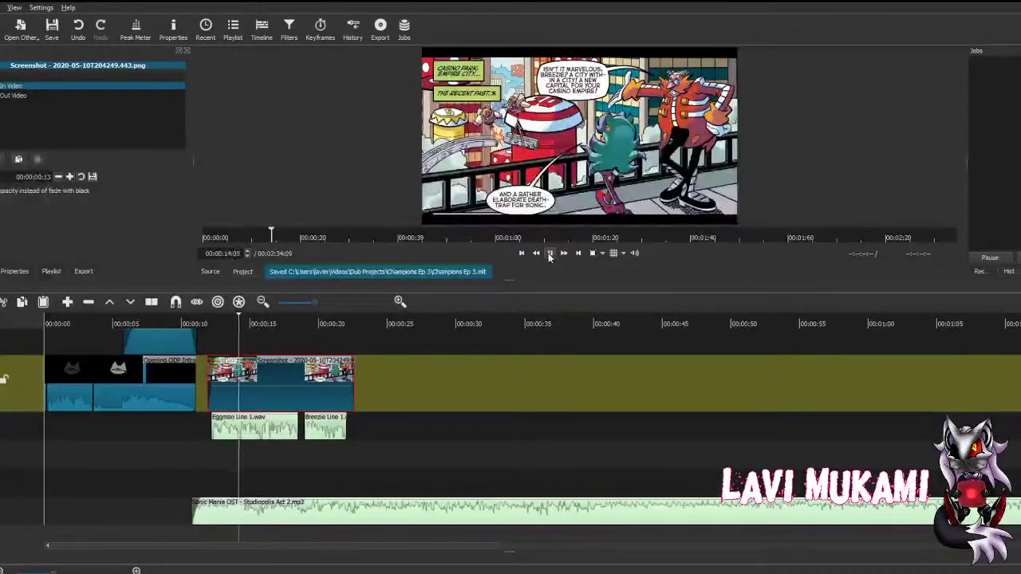
pyautogui.click(549, 254)
pyautogui.click(248, 429)
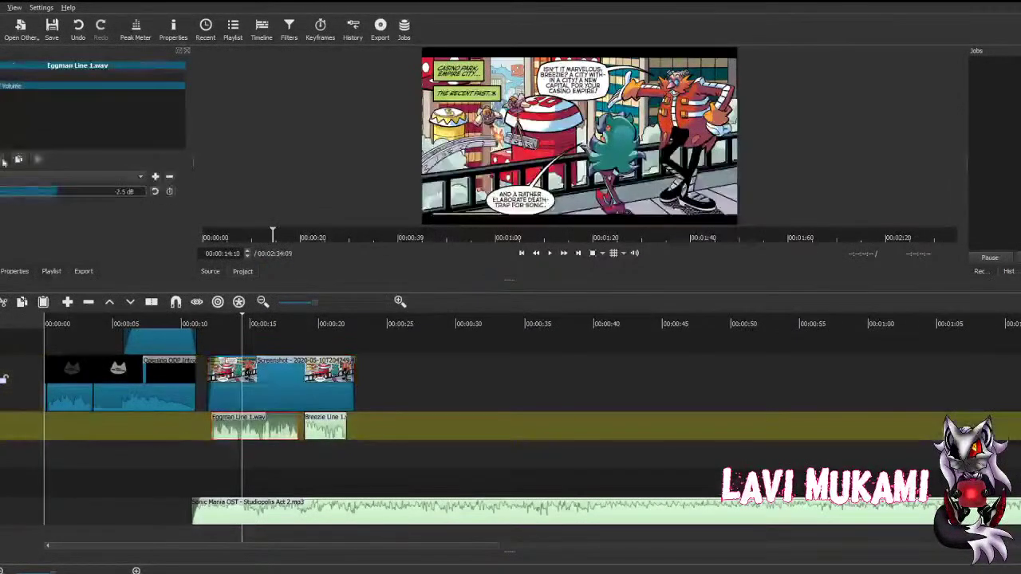
pyautogui.click(23, 213)
pyautogui.hotkey('ctrl', 's')
pyautogui.click(206, 438)
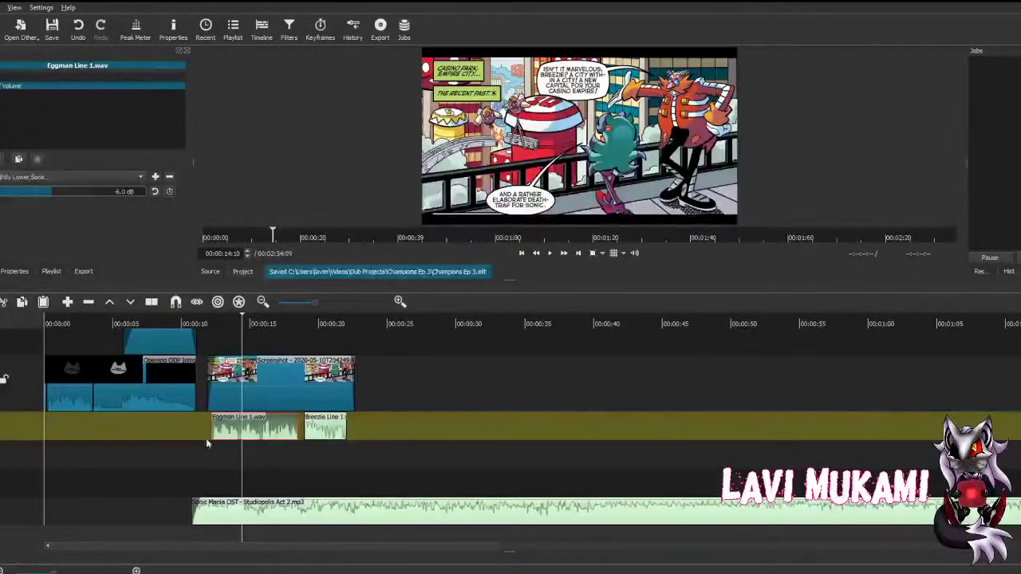
pyautogui.click(549, 253)
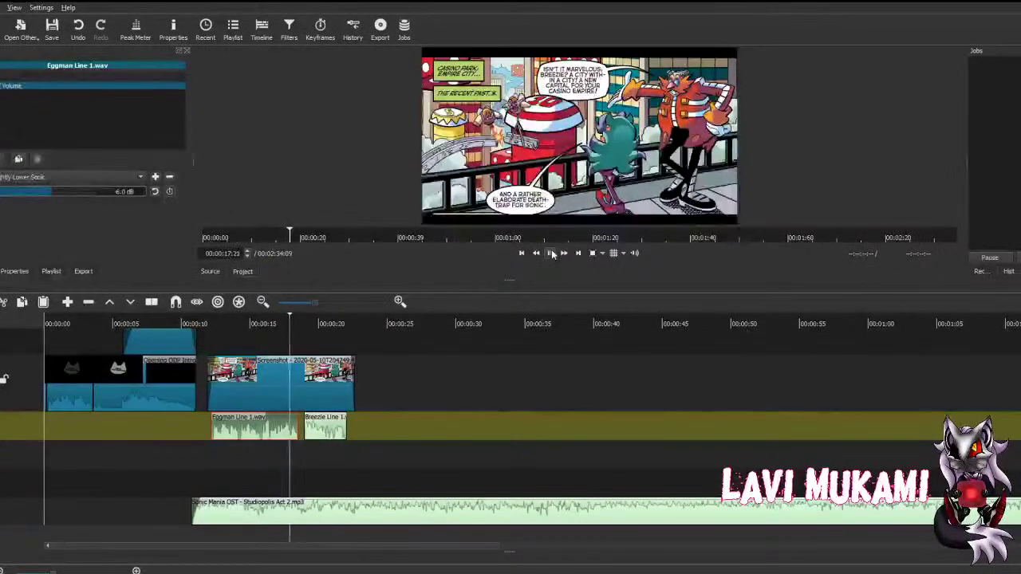
pyautogui.click(551, 253)
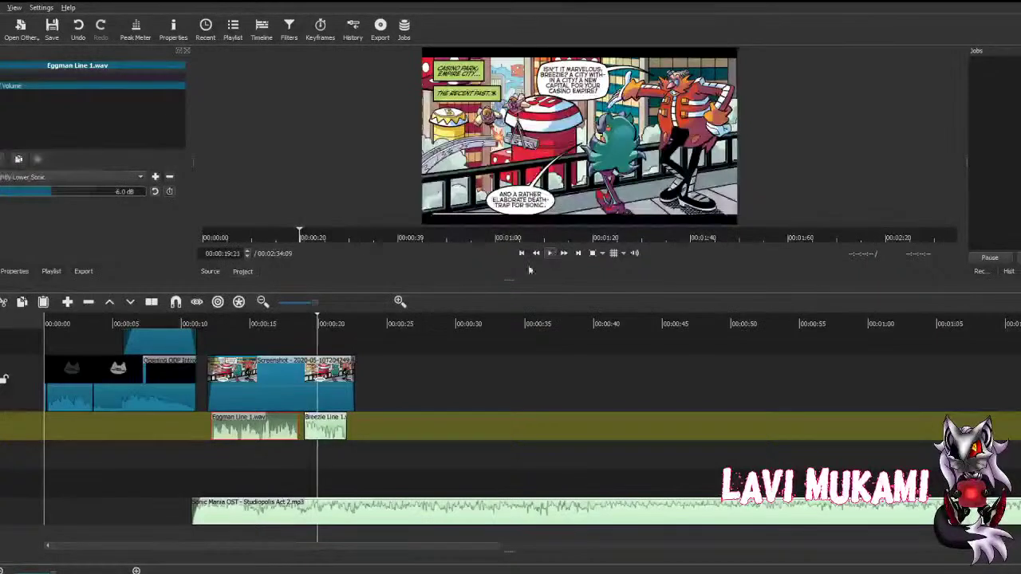
# Step: Apply a Gain / Volume filter at -6.0 dB to the Breezie voice clip and save the project
pyautogui.click(325, 428)
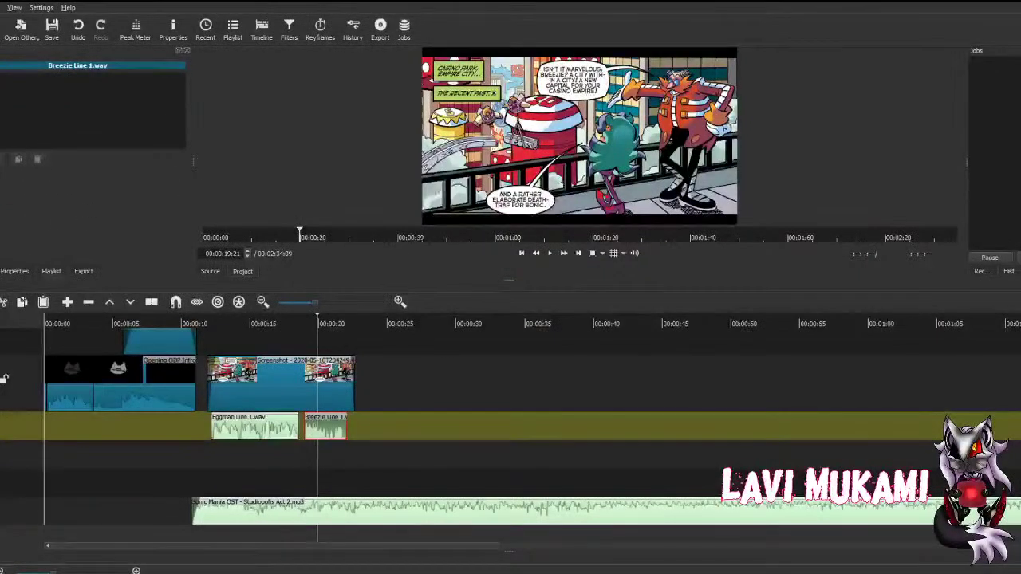
pyautogui.click(0, 159)
pyautogui.click(19, 232)
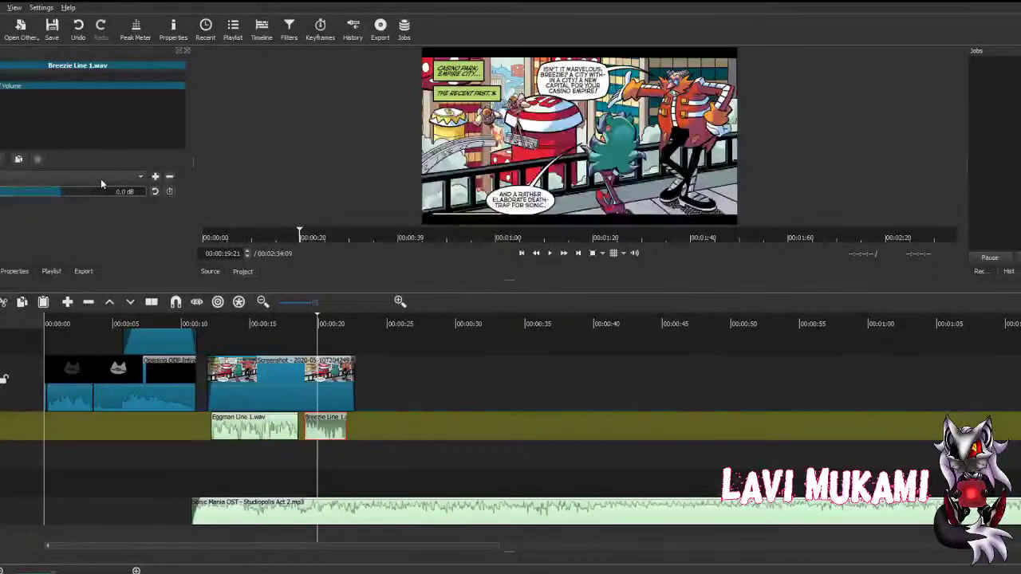
pyautogui.scroll(-2, 62, 178)
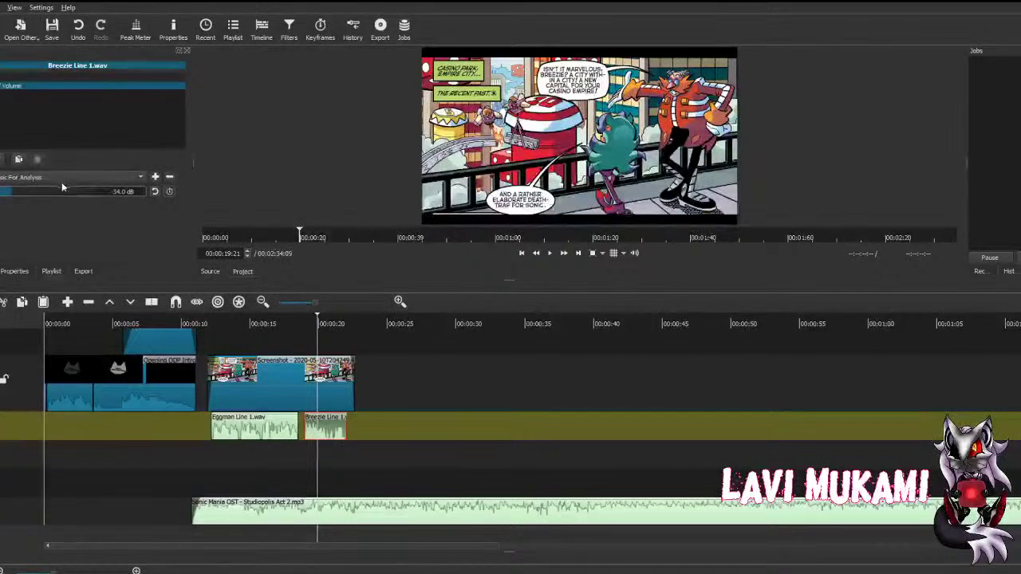
pyautogui.hotkey('ctrl', 's')
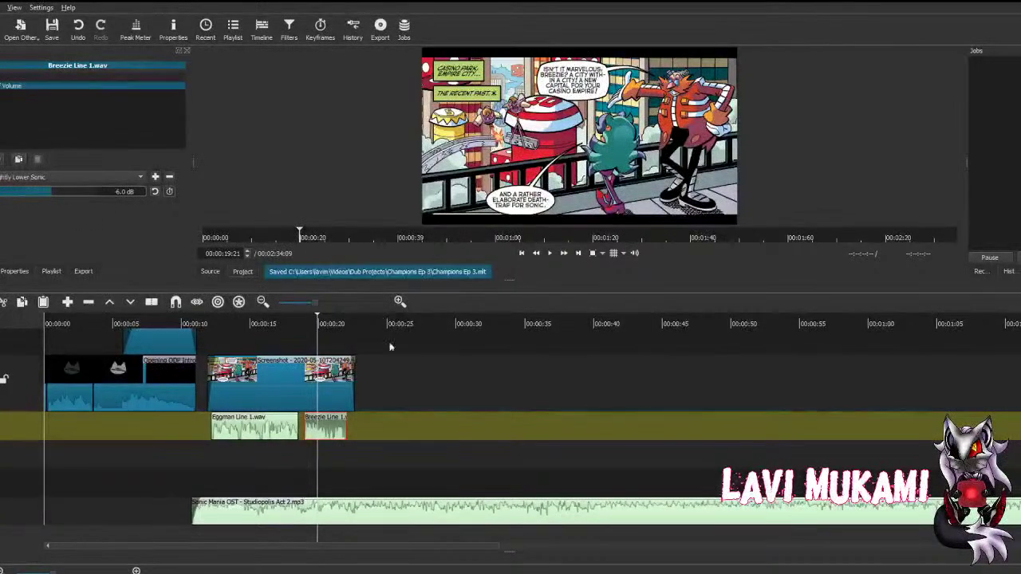
# Step: Play the whole panel from about 11.7 seconds, shift the Breezie voice clip slightly earlier to about 18.8 seconds, and save
pyautogui.click(206, 345)
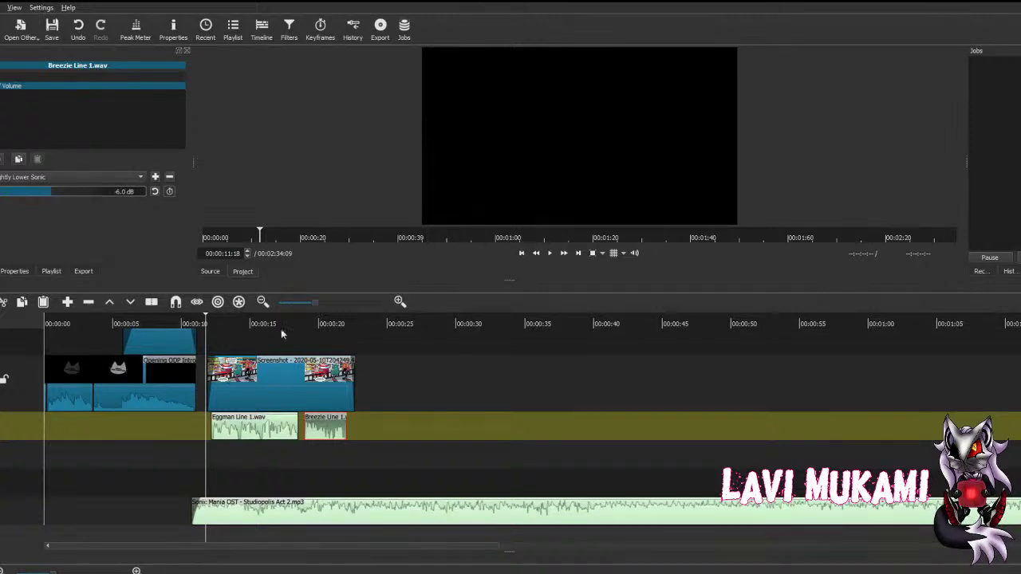
pyautogui.hotkey('ctrl', 's')
pyautogui.click(549, 253)
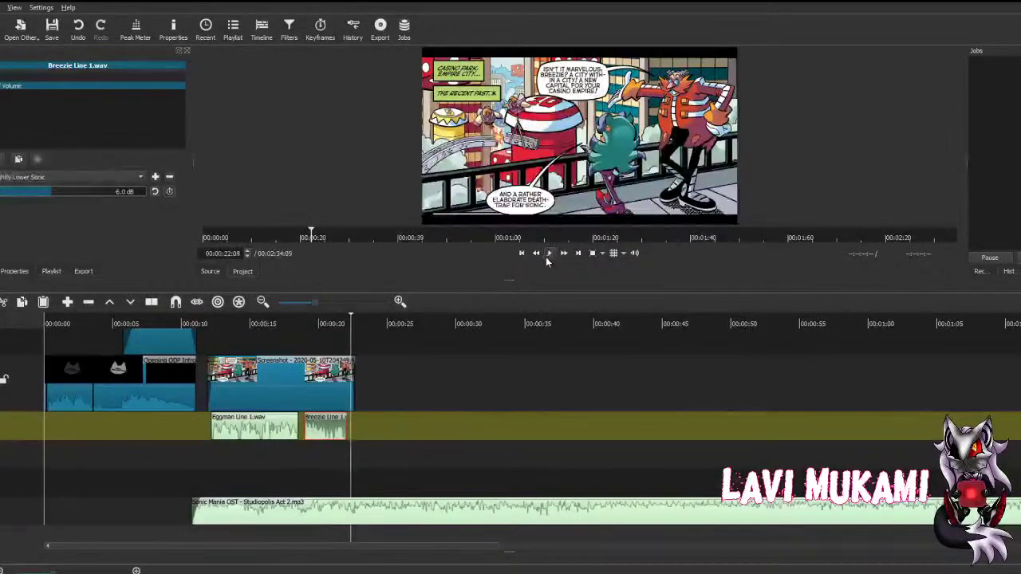
pyautogui.click(549, 256)
pyautogui.moveTo(324, 428); pyautogui.dragTo(322, 428)
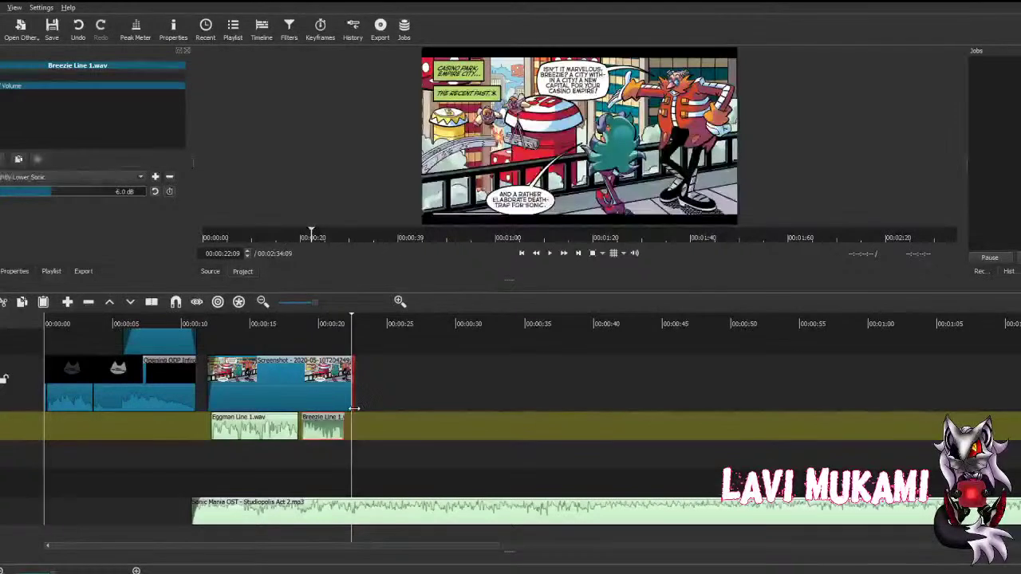
pyautogui.hotkey('ctrl', 's')
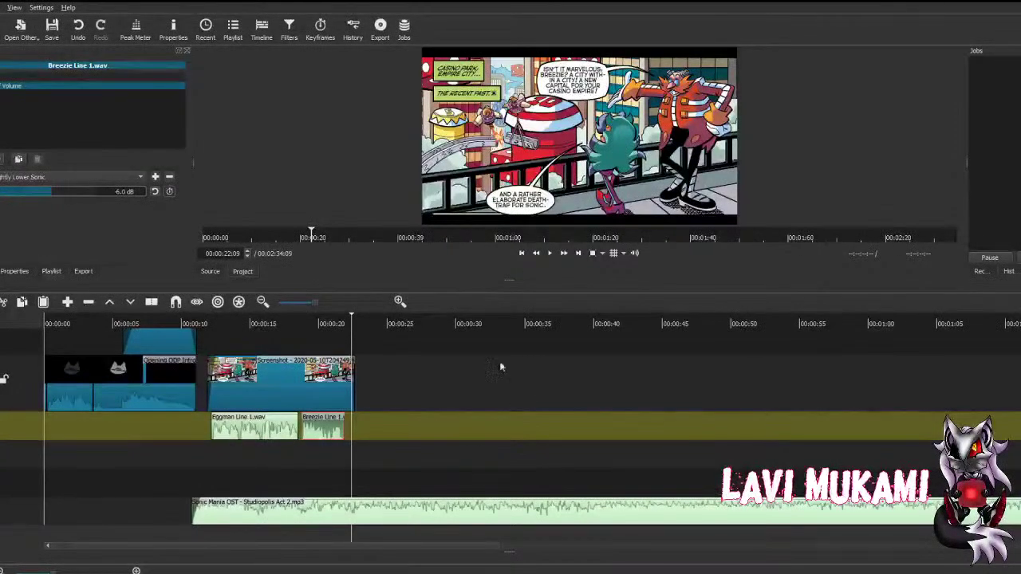
# Step: Save, replay the panel from about 11.4 seconds, and nudge the Breezie voice clip a couple of frames later
pyautogui.click(201, 354)
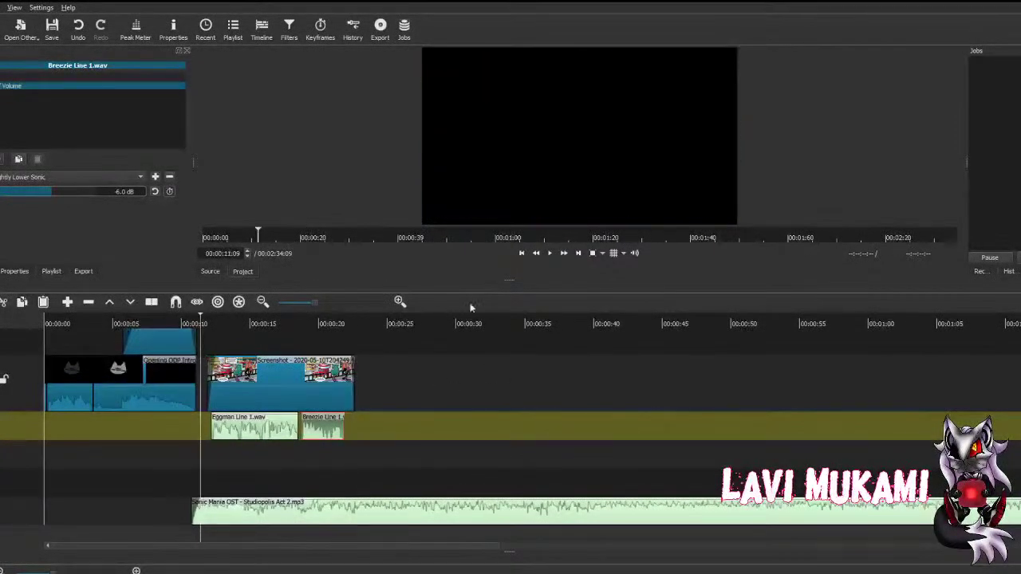
pyautogui.hotkey('ctrl', 's')
pyautogui.click(550, 253)
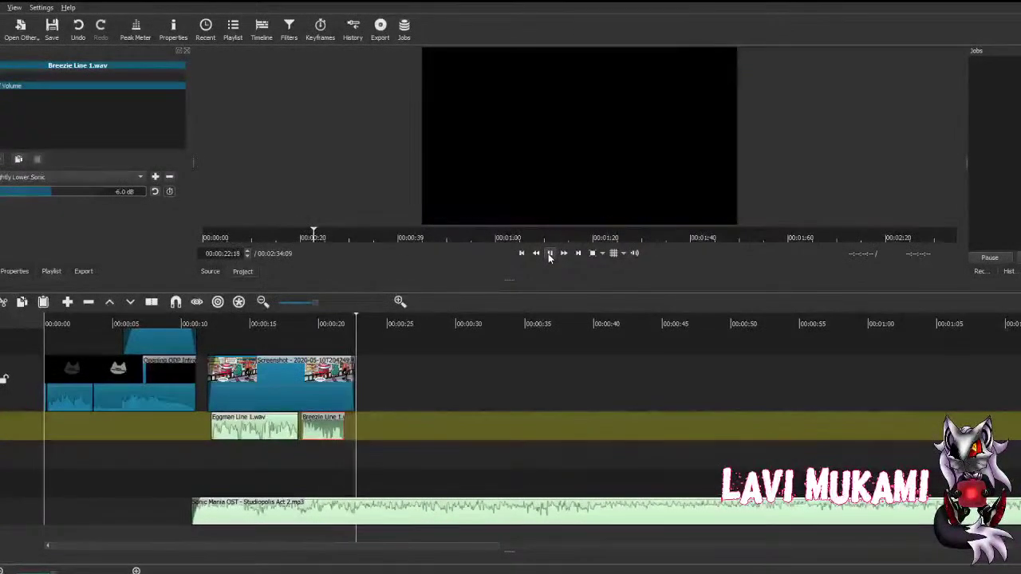
pyautogui.click(549, 253)
pyautogui.moveTo(314, 431); pyautogui.dragTo(319, 432)
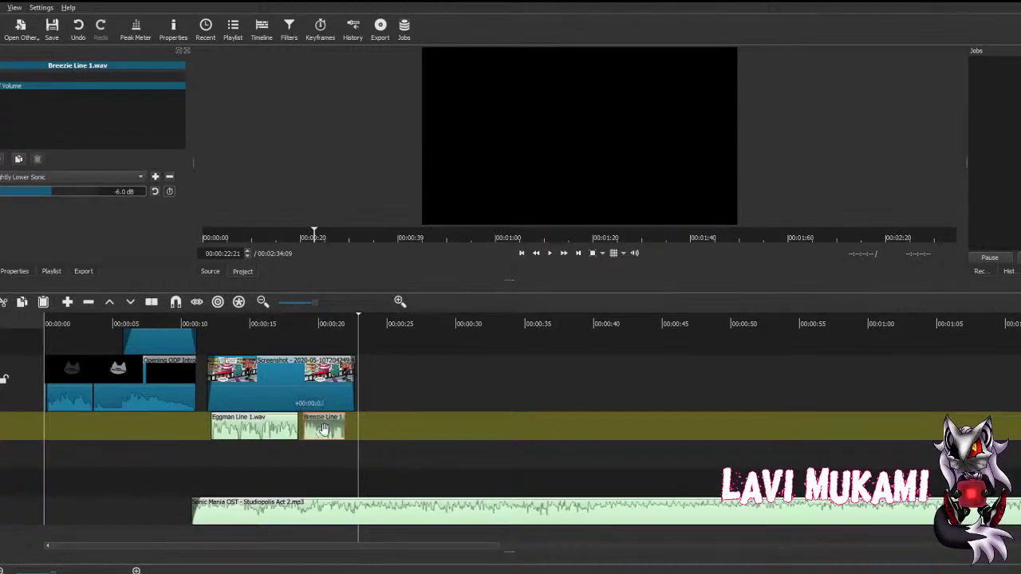
# Step: Lengthen the first comic panel by 6 frames to a duration of 11:02, replay the scene from about 11.5 seconds, and save the project
pyautogui.moveTo(356, 387); pyautogui.dragTo(362, 389)
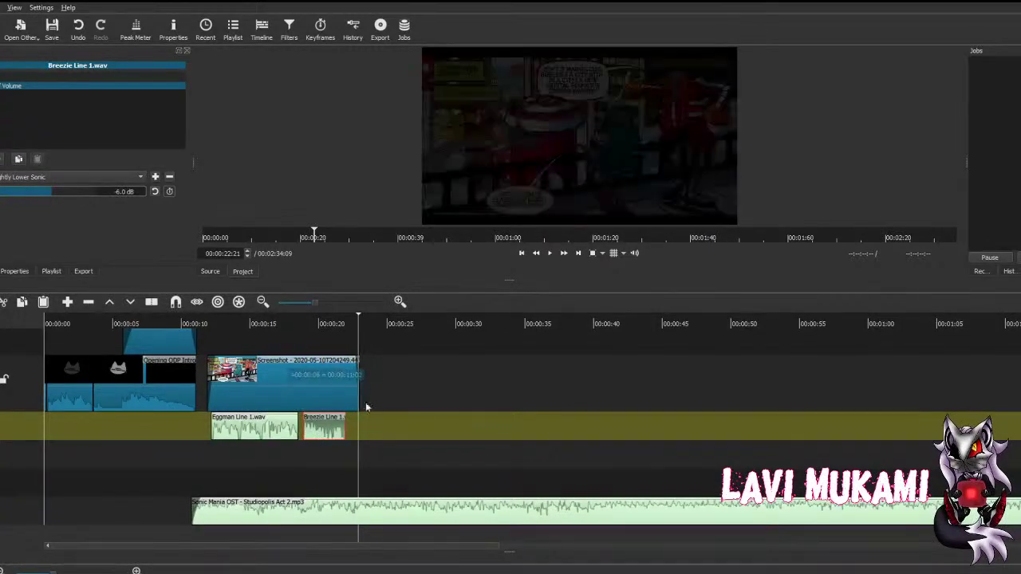
pyautogui.hotkey('ctrl', 's')
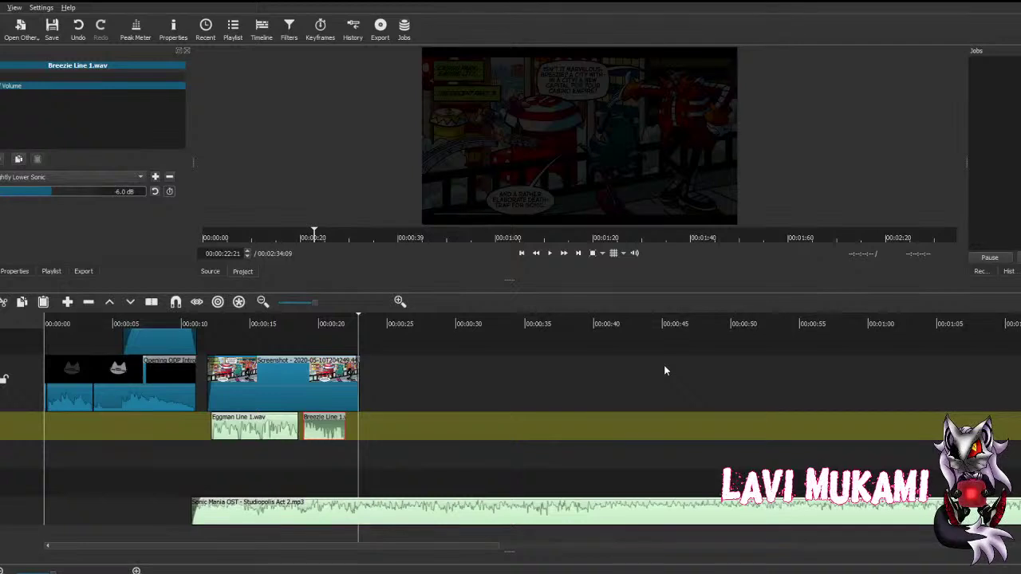
pyautogui.click(203, 342)
pyautogui.hotkey('ctrl', 's')
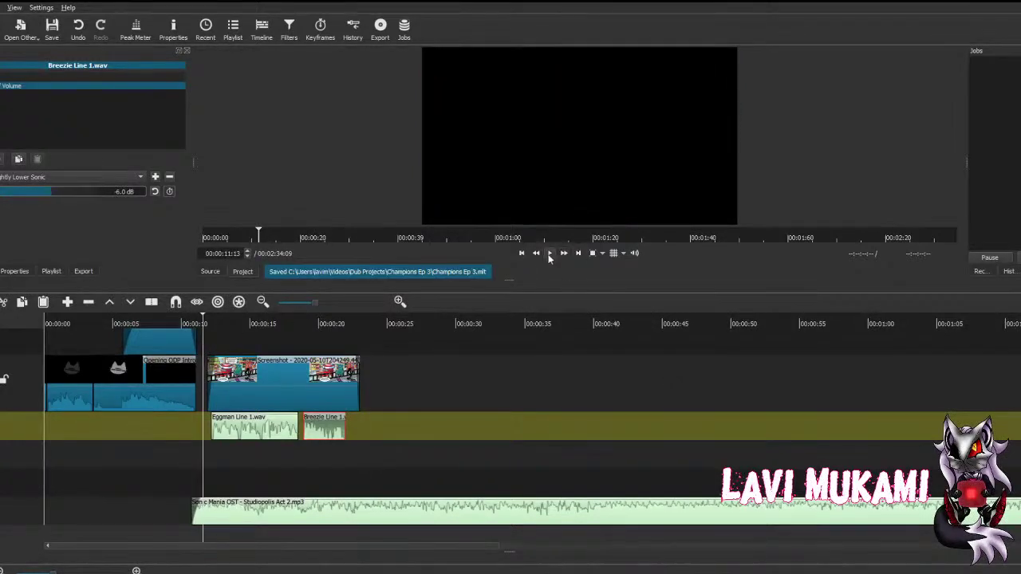
pyautogui.click(550, 254)
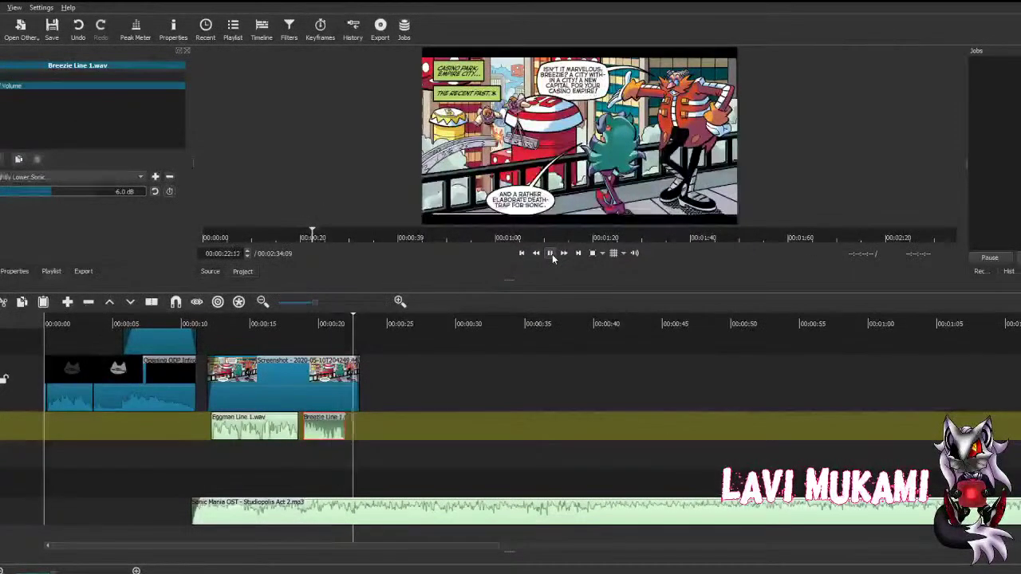
pyautogui.press('space')
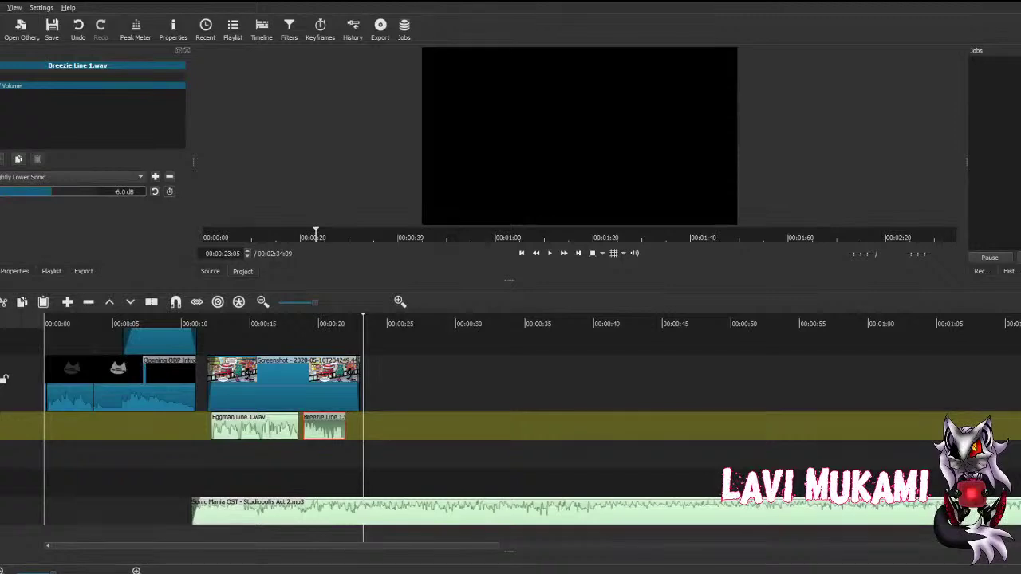
pyautogui.hotkey('ctrl', 's')
# Step: Append the panel image Screenshot - 2020-05-10T204308.702.png to the video track, leaving a short gap after the first panel
pyautogui.click(301, 383)
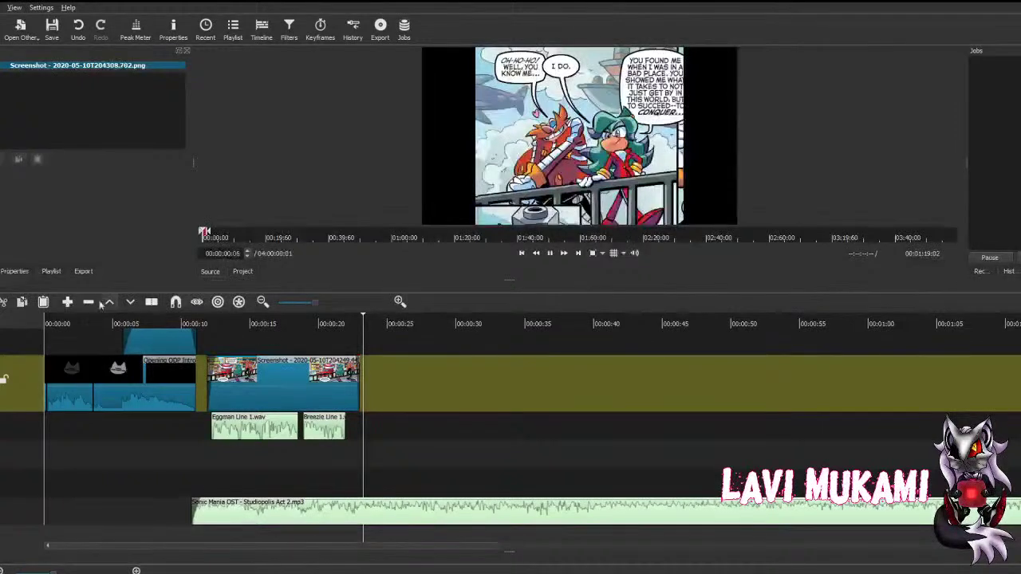
pyautogui.click(67, 303)
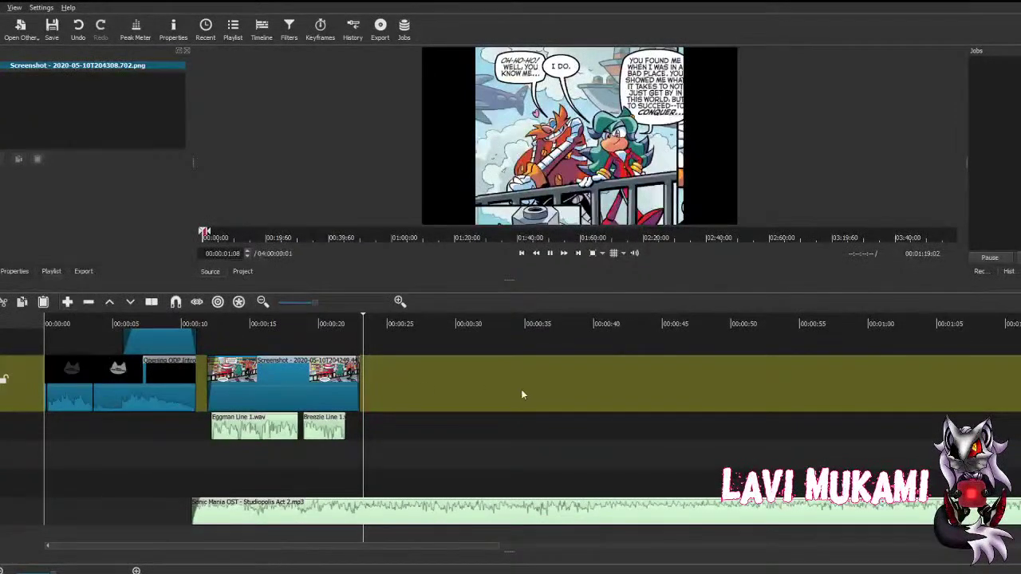
pyautogui.moveTo(410, 394); pyautogui.dragTo(449, 404)
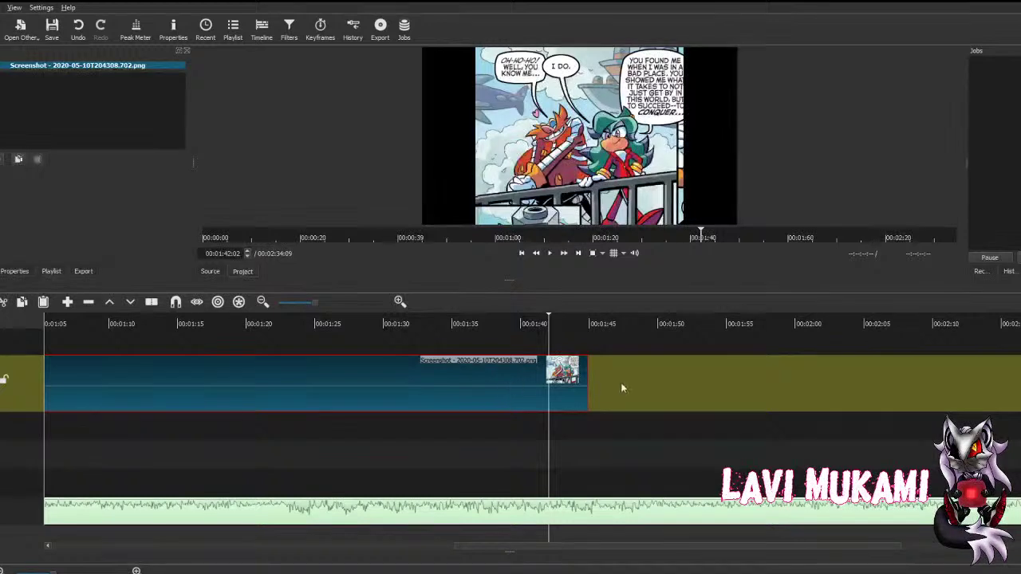
# Step: Trim the second panel's end to a length of about 18 seconds, position its start at about 23.8 seconds, and save
pyautogui.moveTo(588, 387); pyautogui.dragTo(376, 387)
pyautogui.click(248, 462)
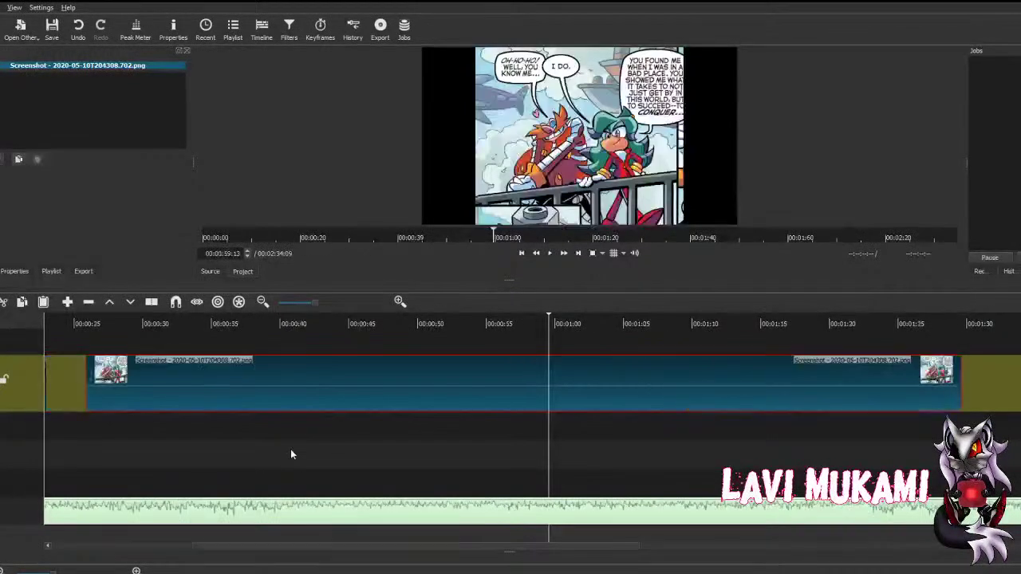
pyautogui.moveTo(436, 406); pyautogui.dragTo(494, 375)
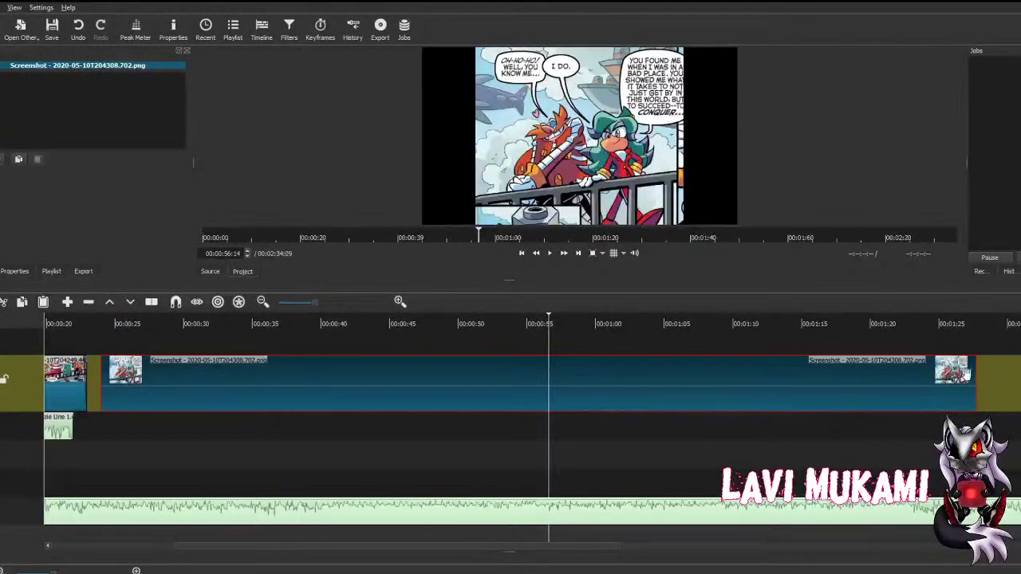
pyautogui.moveTo(979, 370); pyautogui.dragTo(336, 414)
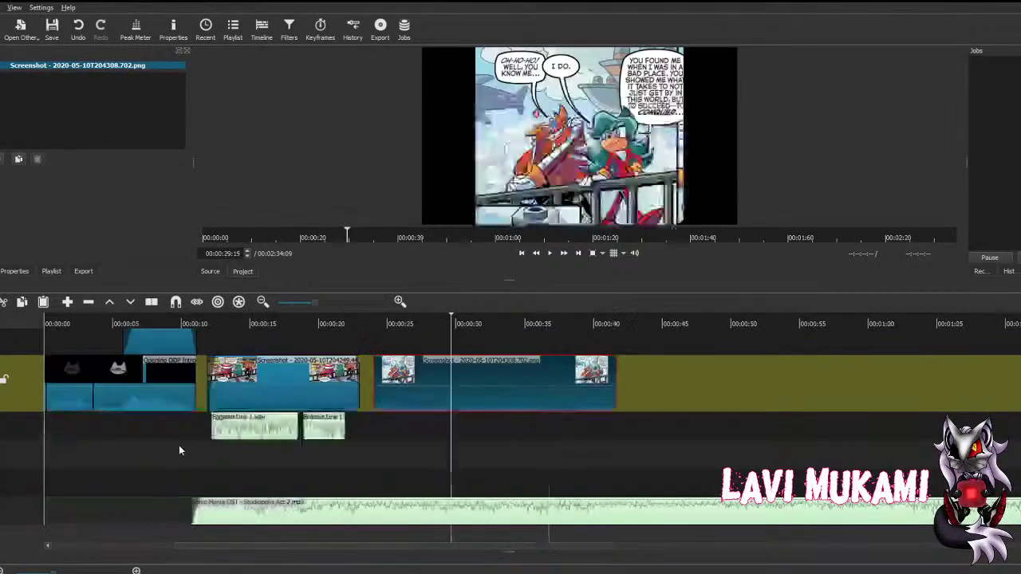
pyautogui.moveTo(467, 372); pyautogui.dragTo(456, 372)
pyautogui.hotkey('ctrl', 's')
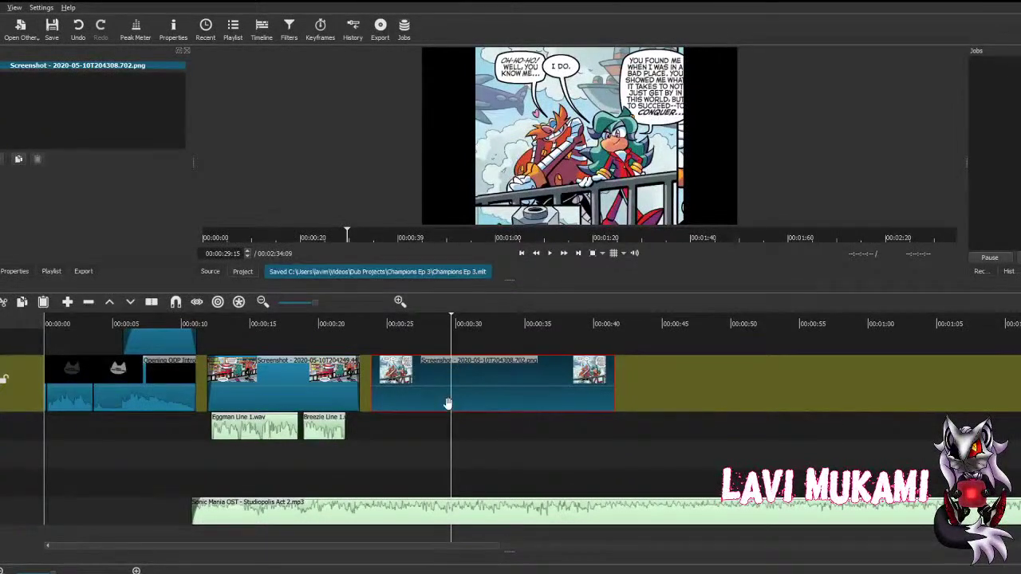
# Step: Apply Fade In Video and Fade Out Video filters to the second comic panel
pyautogui.click(16, 160)
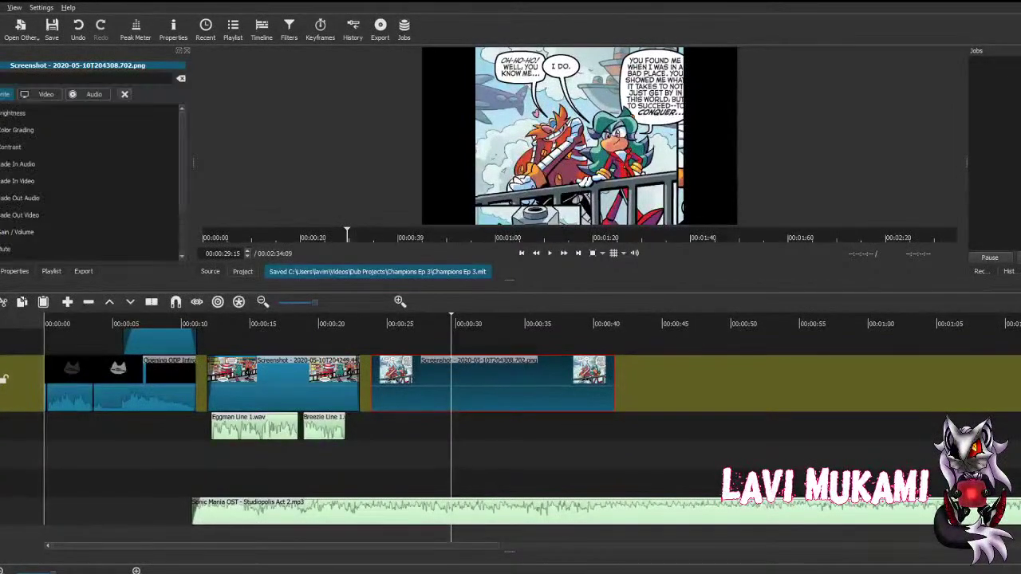
pyautogui.click(17, 181)
pyautogui.click(17, 159)
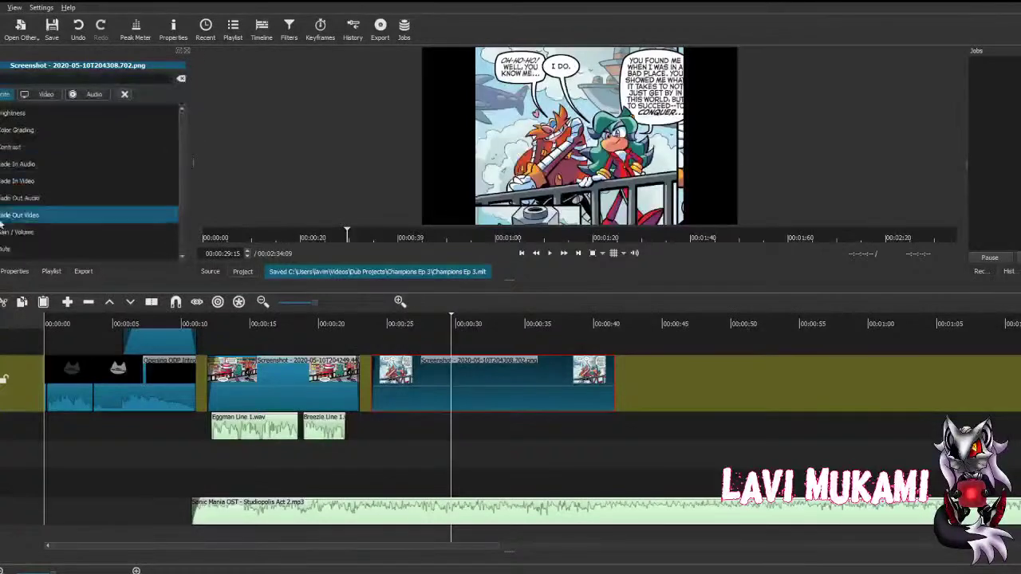
pyautogui.click(26, 209)
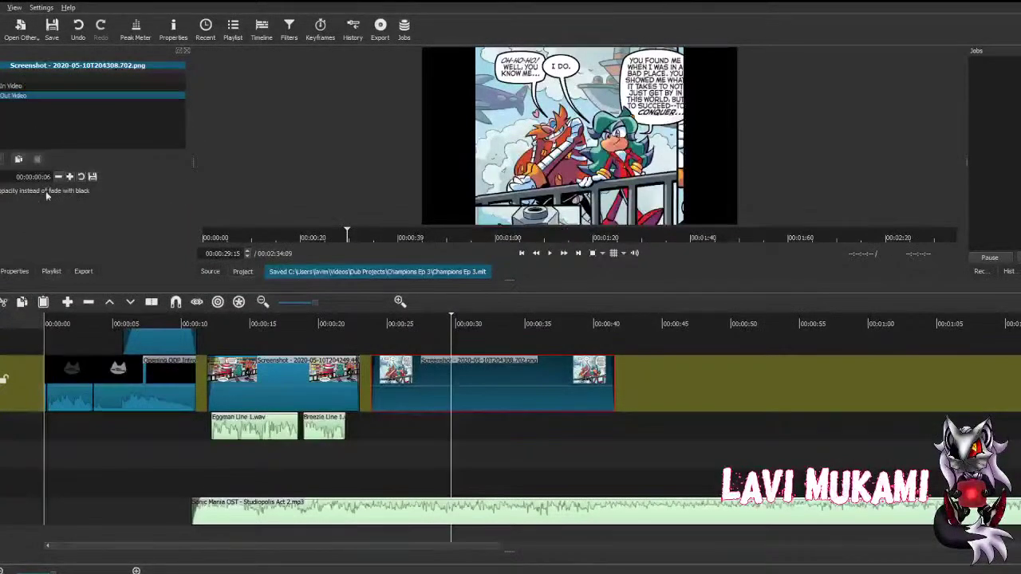
# Step: Append Eggman Line 2.wav to the voice track, apply Gain / Volume at -6.0 dB, and shift it to start at about 24.4 seconds
pyautogui.click(327, 427)
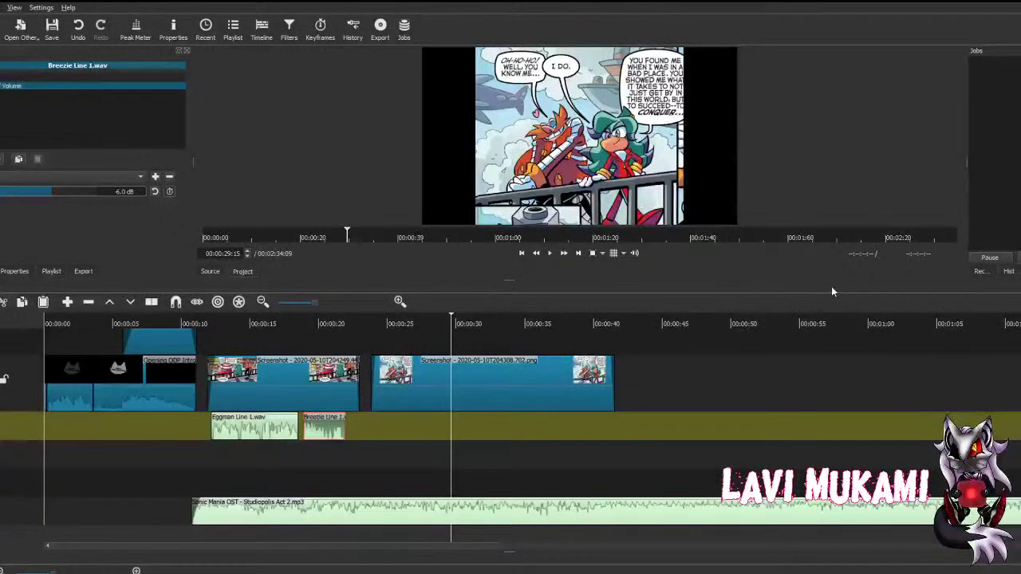
pyautogui.click(67, 301)
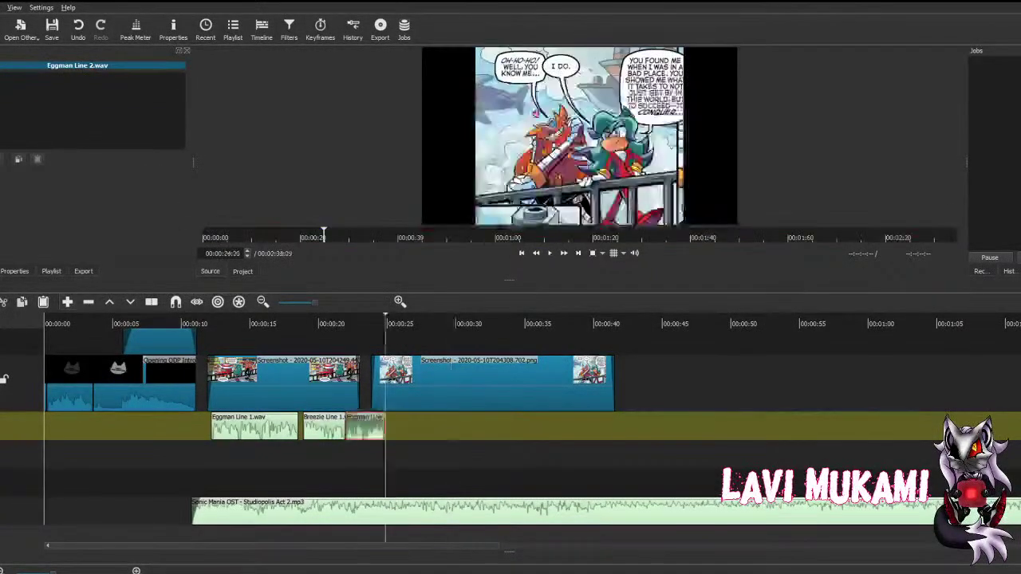
pyautogui.click(18, 159)
pyautogui.click(11, 234)
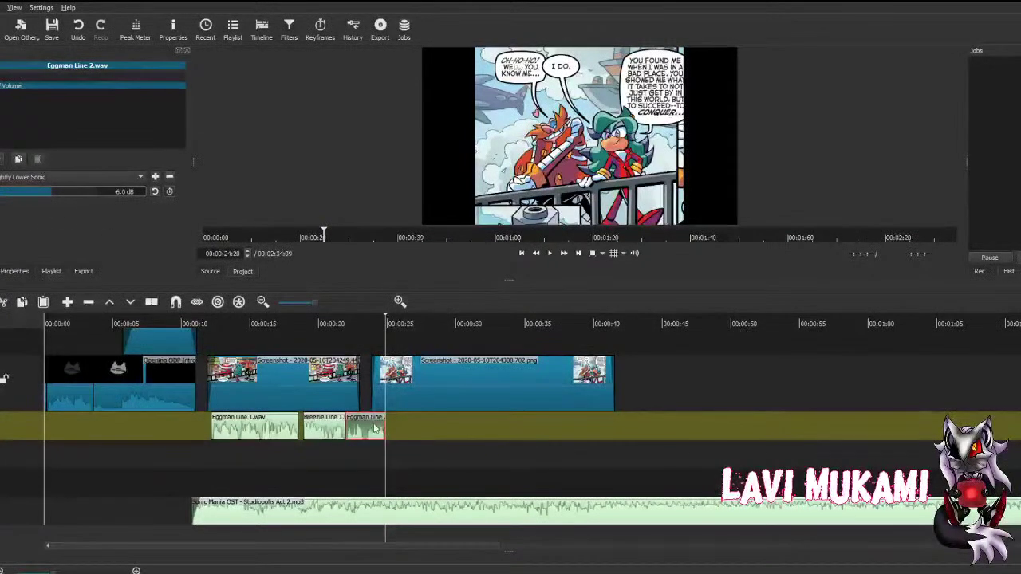
pyautogui.moveTo(361, 432); pyautogui.dragTo(394, 432)
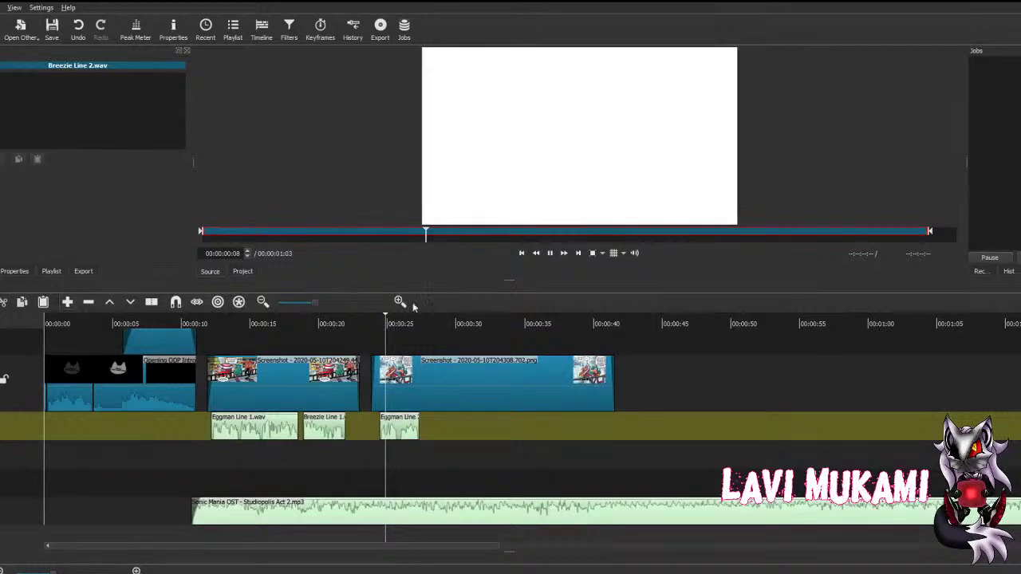
# Step: Add Breezie Line 2.wav, place it on the audio track below the Eggman lines at about 27.6 seconds, and save
pyautogui.press('a')
pyautogui.moveTo(431, 430); pyautogui.dragTo(439, 449)
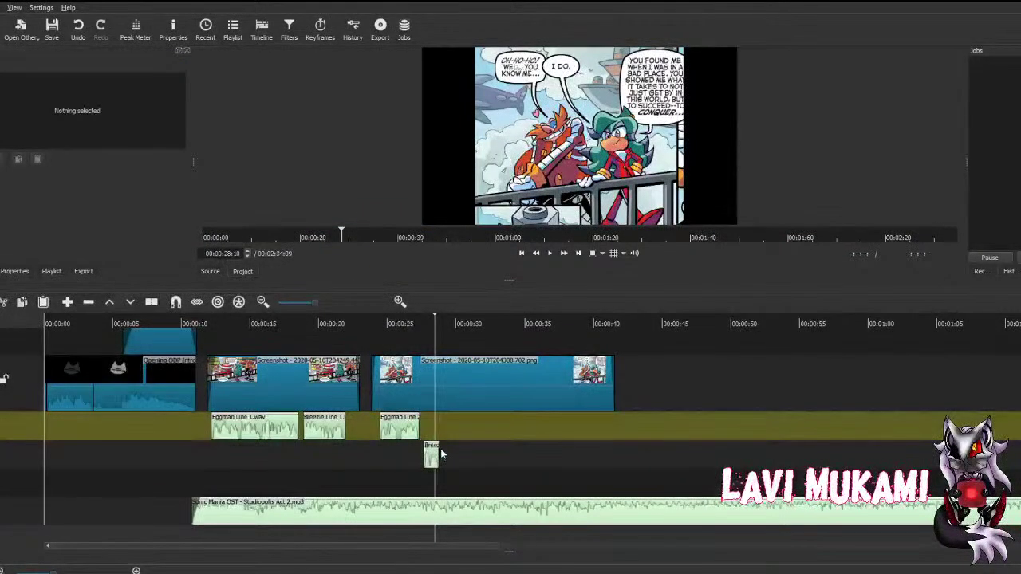
pyautogui.hotkey('ctrl', 's')
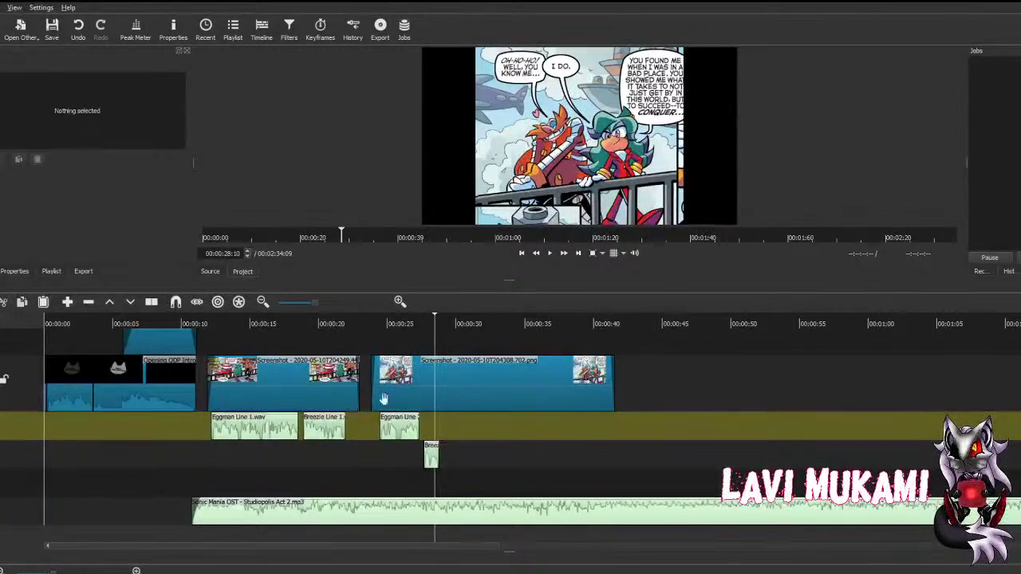
# Step: Apply a Gain / Volume filter at -6.0 dB to the Breezie Line 2 clip
pyautogui.click(431, 456)
pyautogui.click(2, 159)
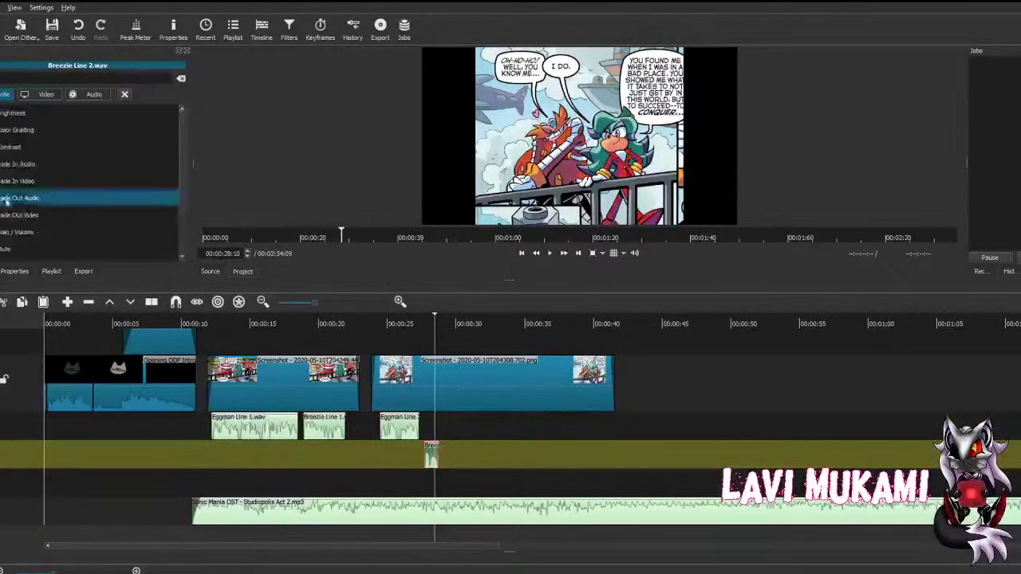
pyautogui.click(32, 196)
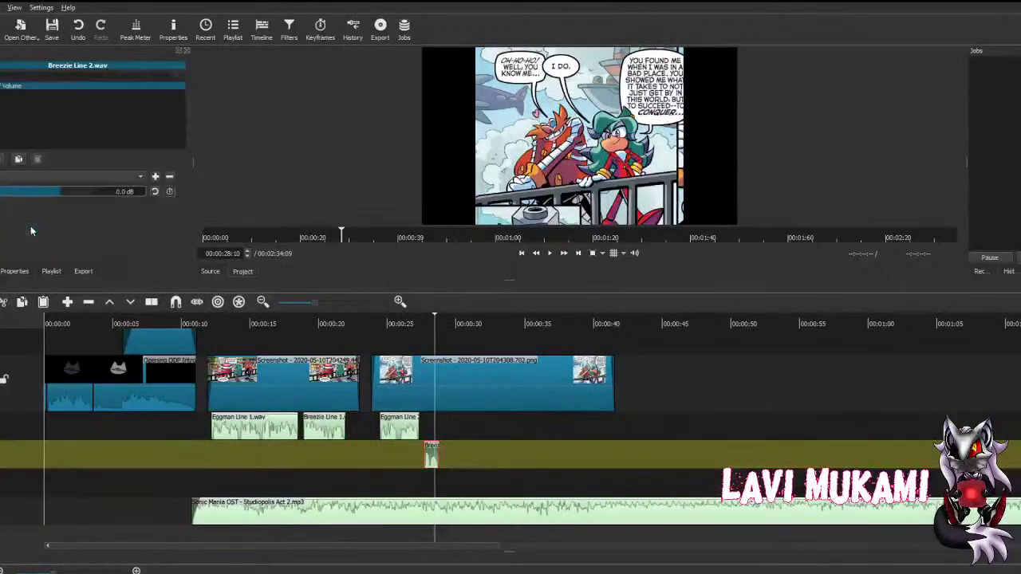
pyautogui.click(32, 176)
pyautogui.click(98, 250)
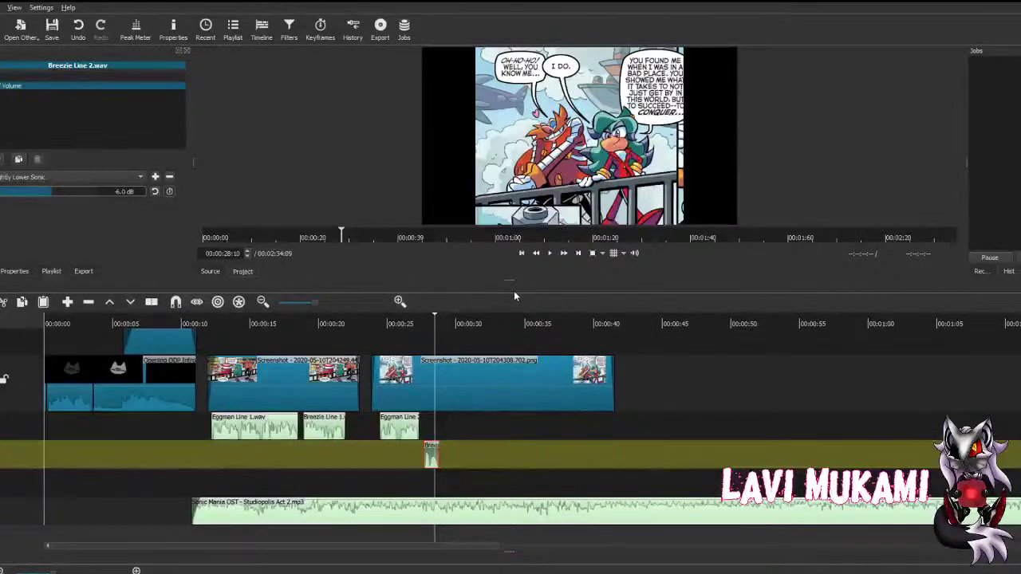
# Step: Add Breezie Line 3.wav shortly after Breezie Line 2 on the same track and apply Gain / Volume at -6.0 dB
pyautogui.press('space')
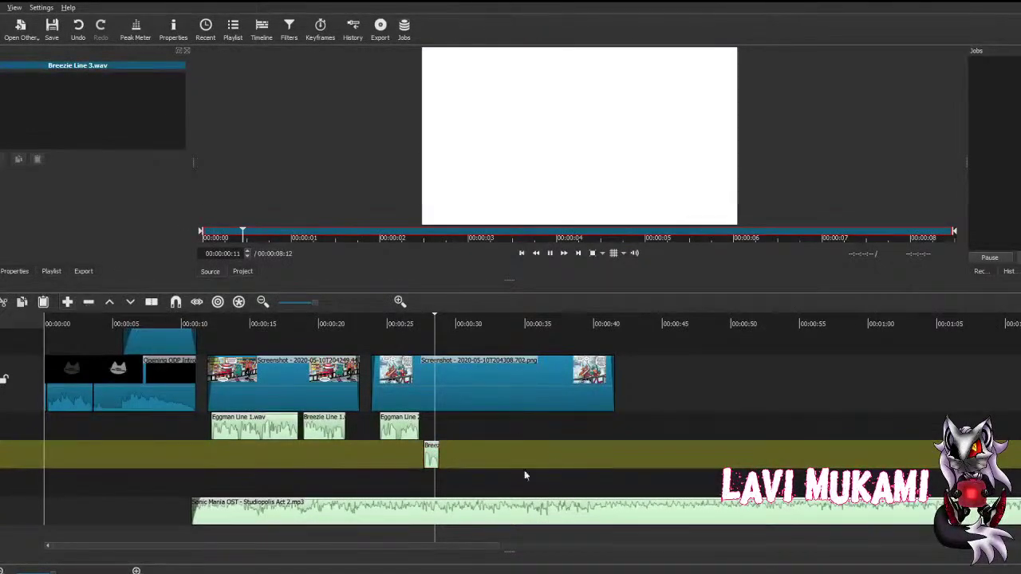
pyautogui.press('a')
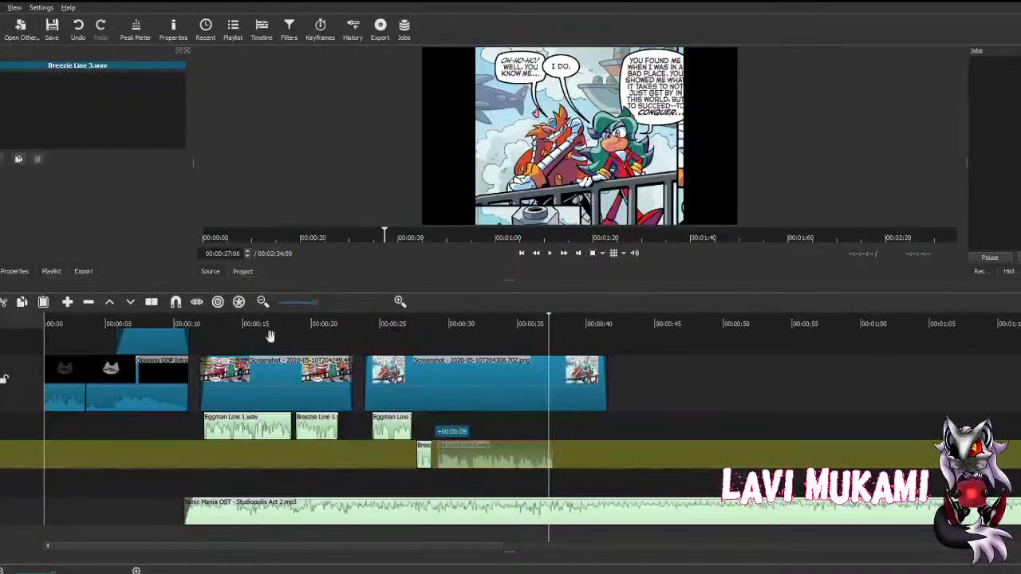
pyautogui.click(2, 159)
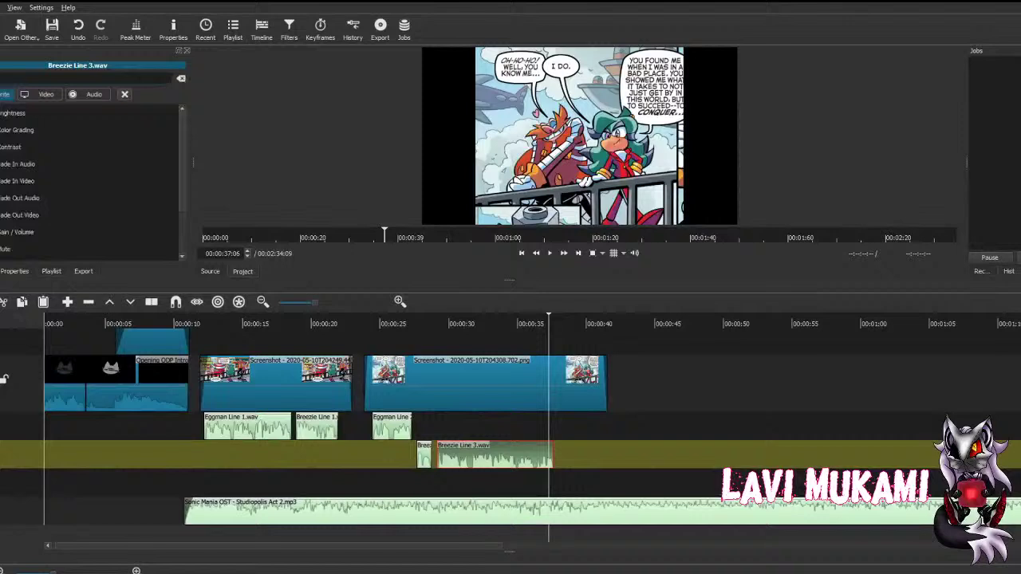
pyautogui.click(32, 232)
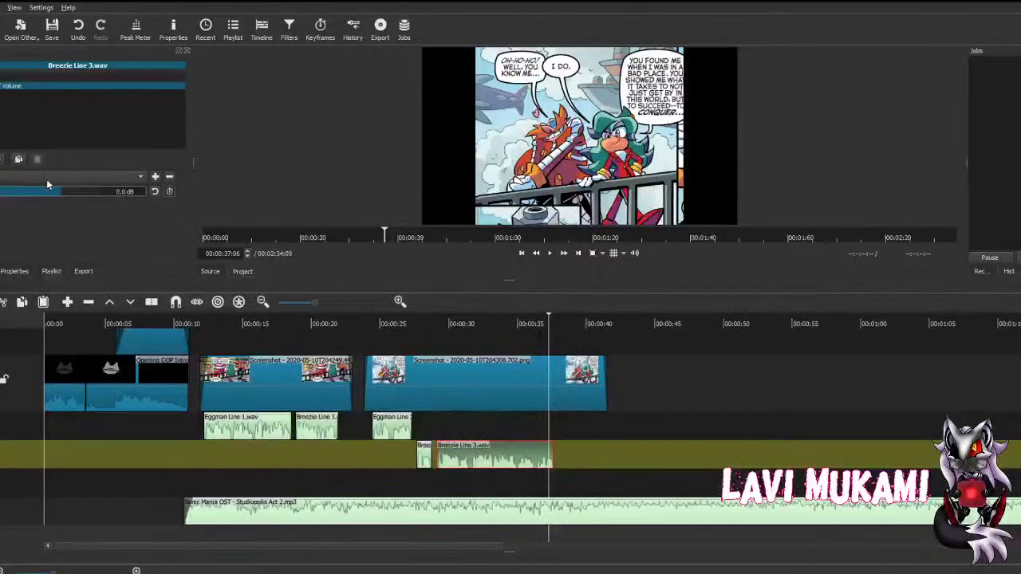
pyautogui.click(46, 179)
pyautogui.click(15, 226)
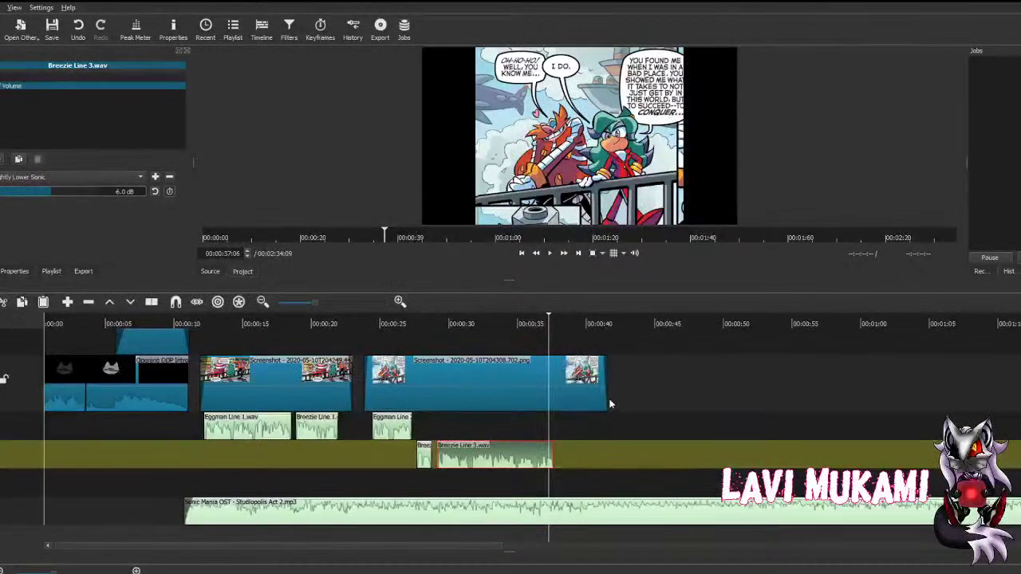
# Step: Trim the second panel's end to a duration of 14:09, just past the end of Breezie Line 3, and save the project
pyautogui.moveTo(605, 394); pyautogui.dragTo(553, 388)
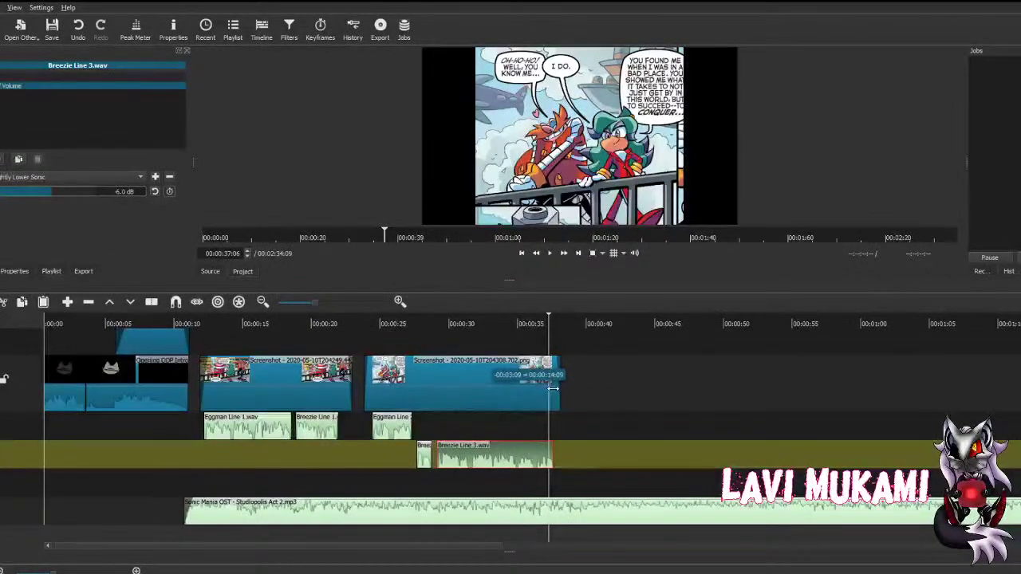
pyautogui.hotkey('ctrl', 's')
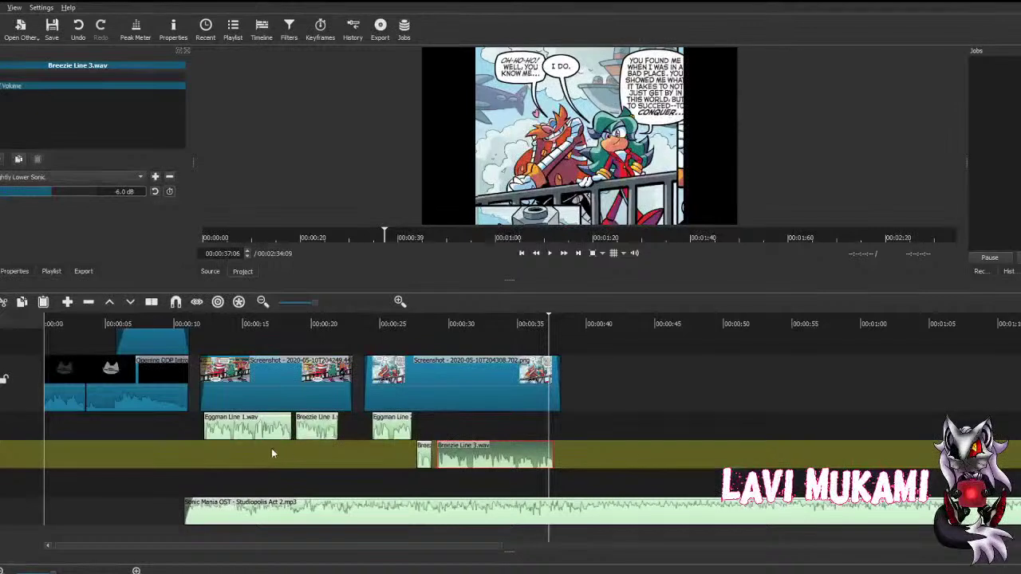
pyautogui.hotkey('ctrl', 's')
# Step: Play the second panel from about 23 seconds through the end of Breezie Line 3 to check the voice timing
pyautogui.click(359, 340)
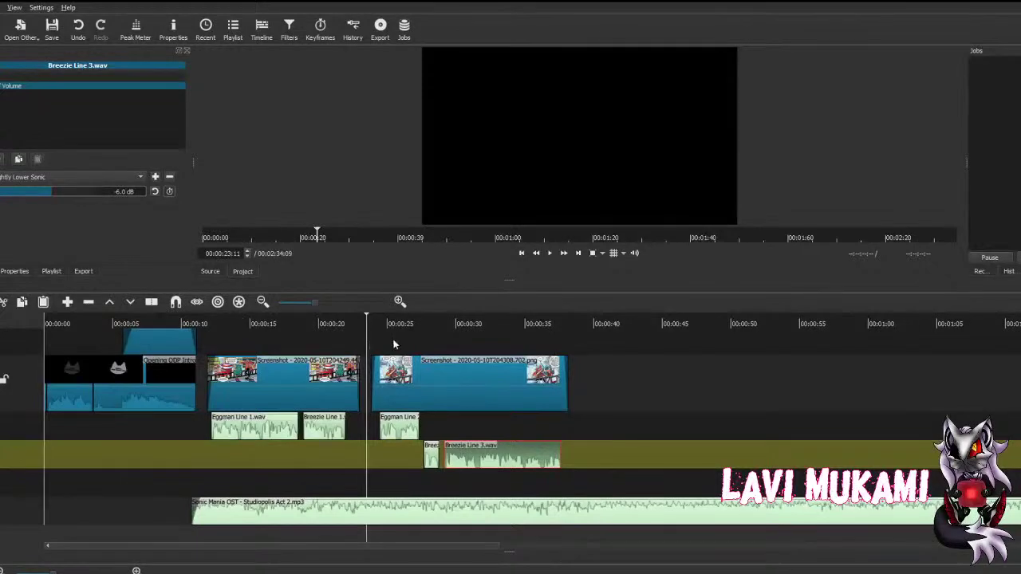
pyautogui.click(397, 345)
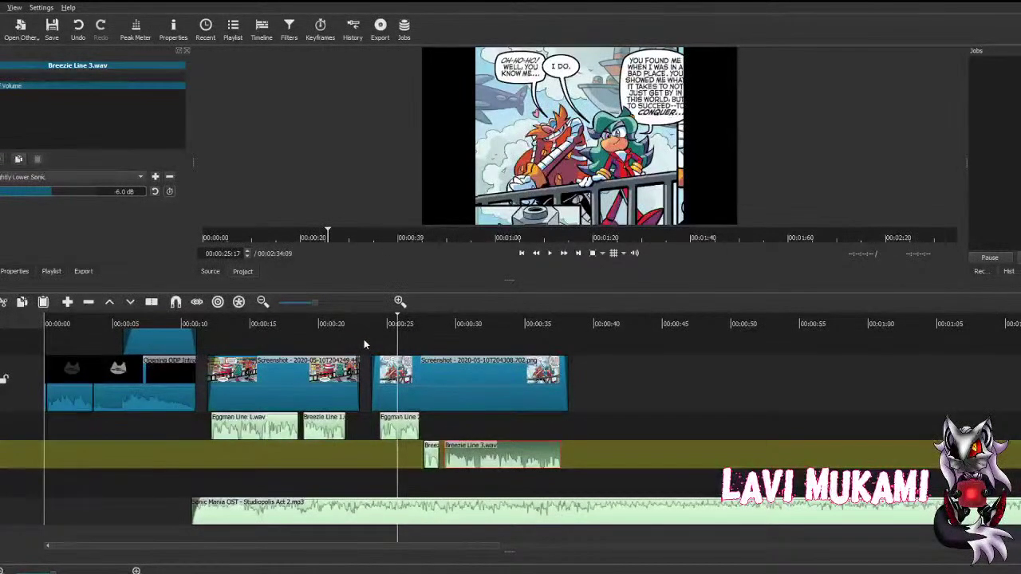
pyautogui.click(364, 339)
pyautogui.click(550, 252)
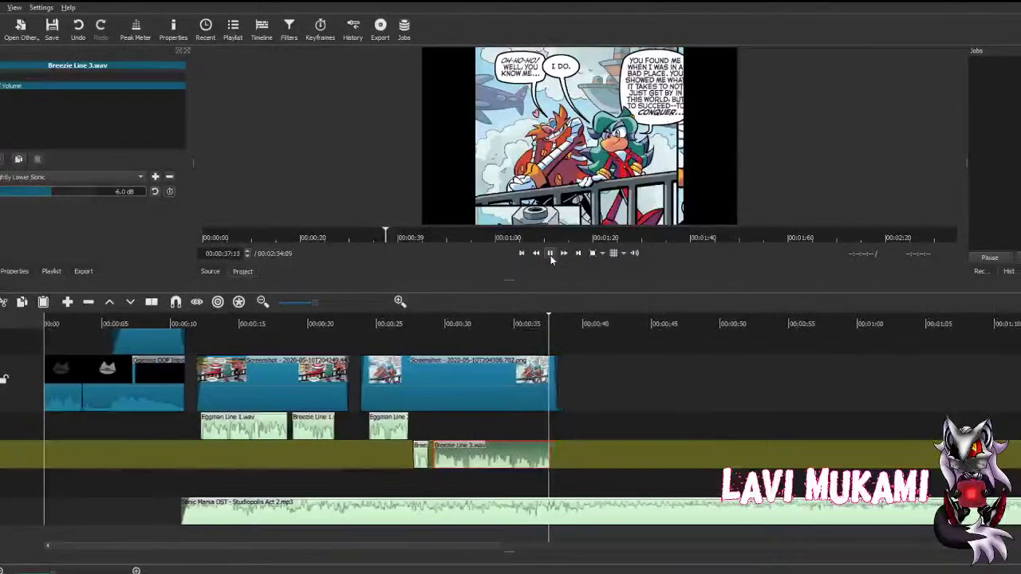
pyautogui.press('space')
# Step: Set the Gain / Volume of the Sonic Mania OST - Studiopolis Act 2 music clip to -33.3 dB and save the project
pyautogui.click(522, 515)
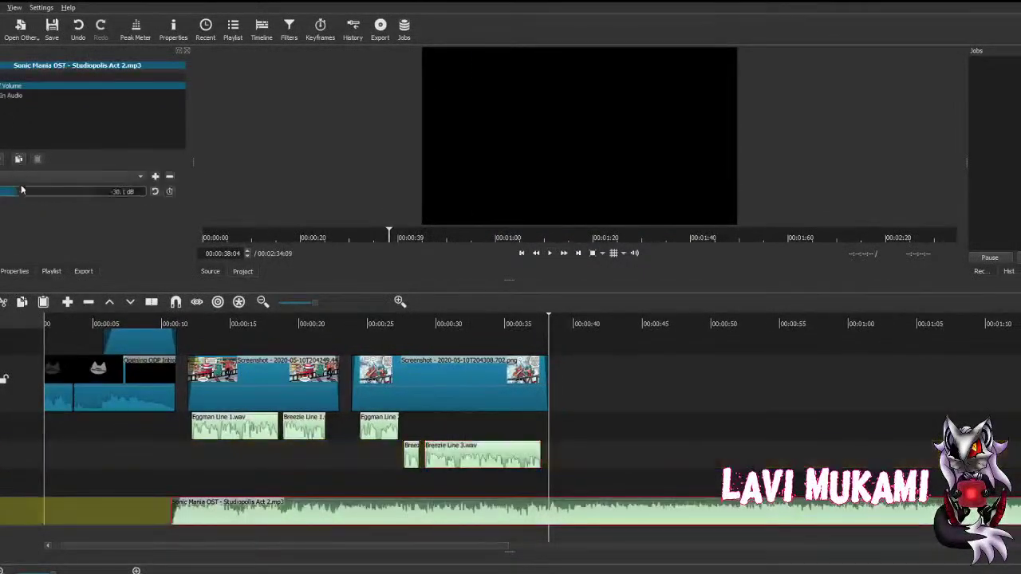
pyautogui.scroll(-3, 12, 194)
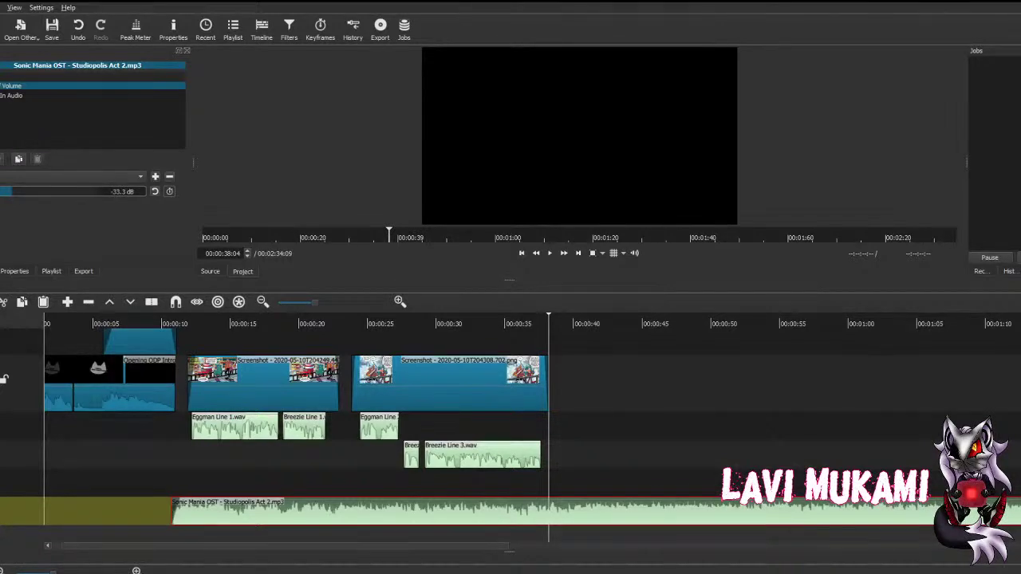
pyautogui.hotkey('ctrl', 's')
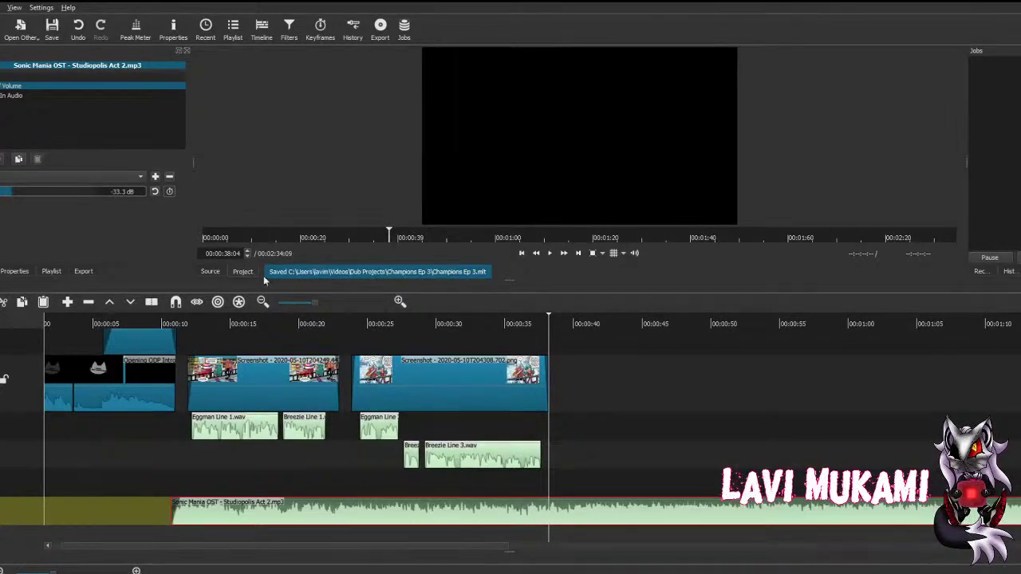
# Step: Add Screenshot - 2020-05-10T204317.320.png shortly after the second panel and trim its end to about 1:09 on the timeline
pyautogui.click(523, 368)
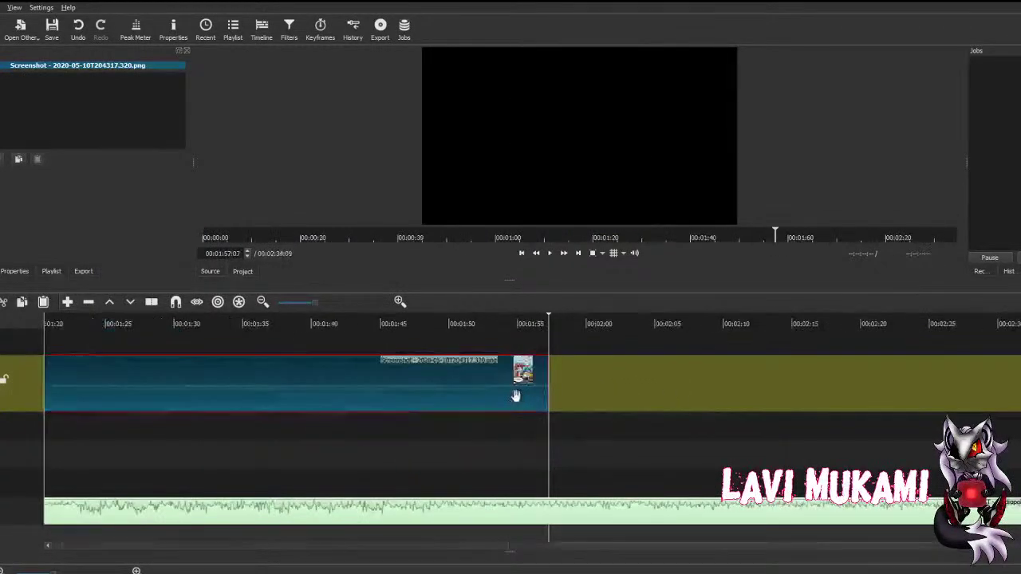
pyautogui.moveTo(556, 375); pyautogui.dragTo(245, 388)
pyautogui.hscroll(-5, 195, 431)
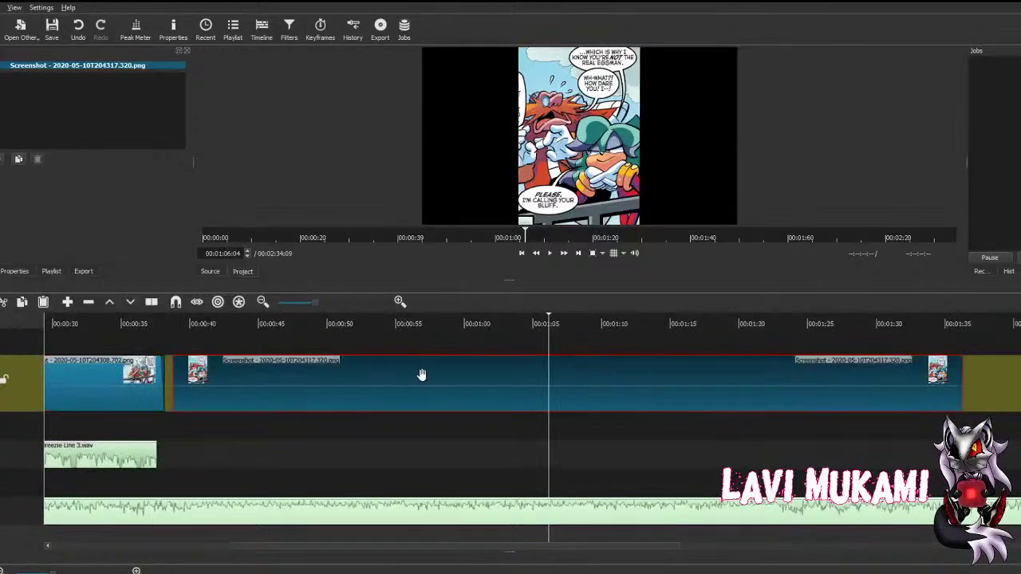
pyautogui.moveTo(962, 373); pyautogui.dragTo(594, 376)
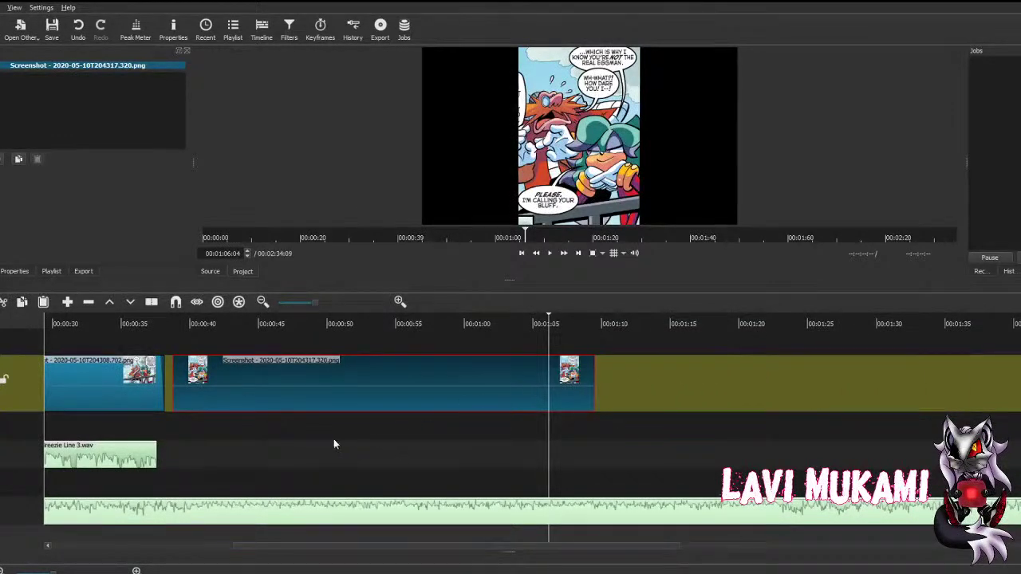
pyautogui.hscroll(-3, 335, 440)
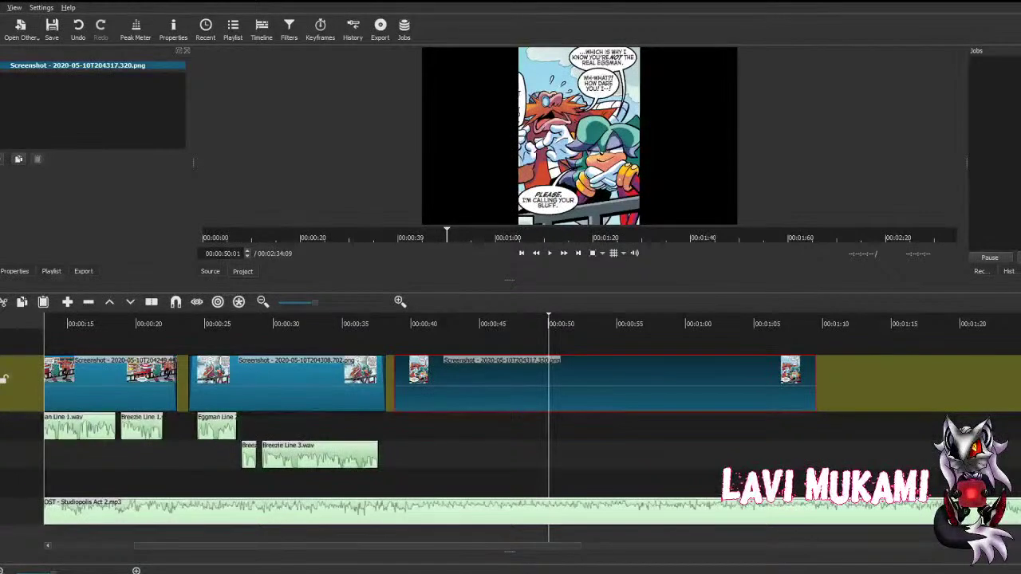
# Step: Apply Fade In Video and Fade Out Video to the third panel and trim its end to about 55 seconds on the timeline
pyautogui.click(3, 158)
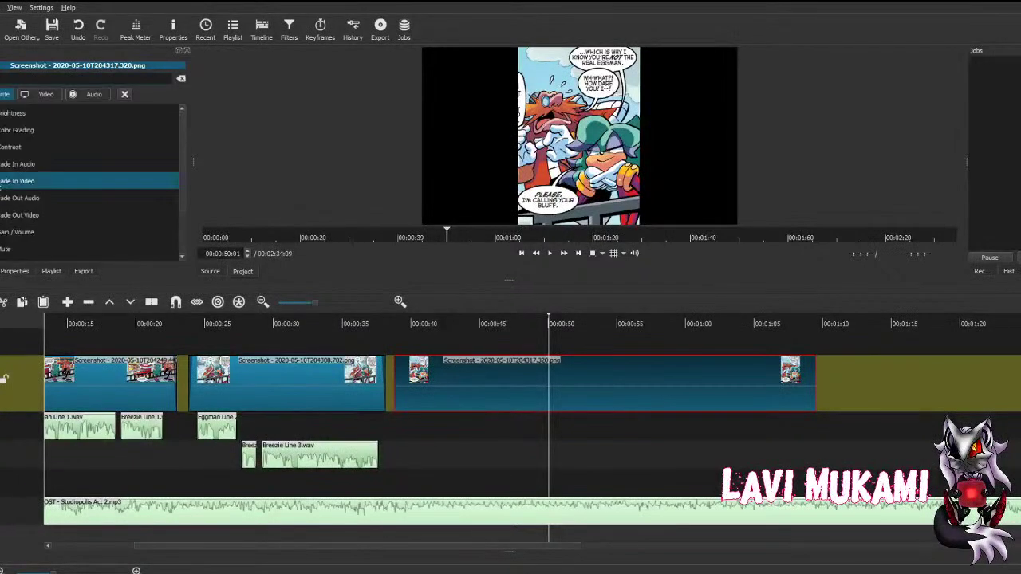
pyautogui.click(13, 198)
pyautogui.click(3, 159)
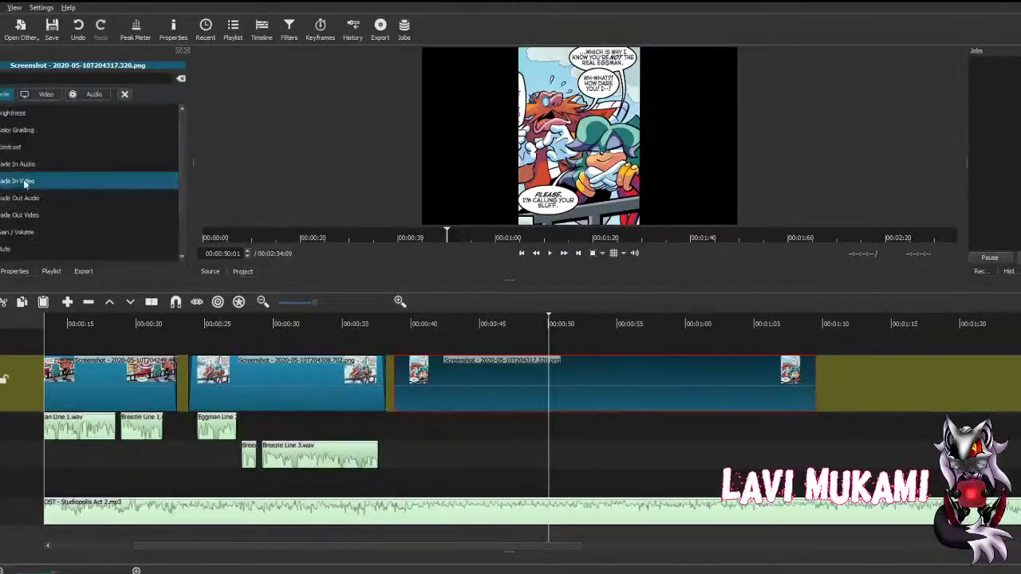
pyautogui.click(16, 177)
pyautogui.click(3, 159)
pyautogui.click(13, 215)
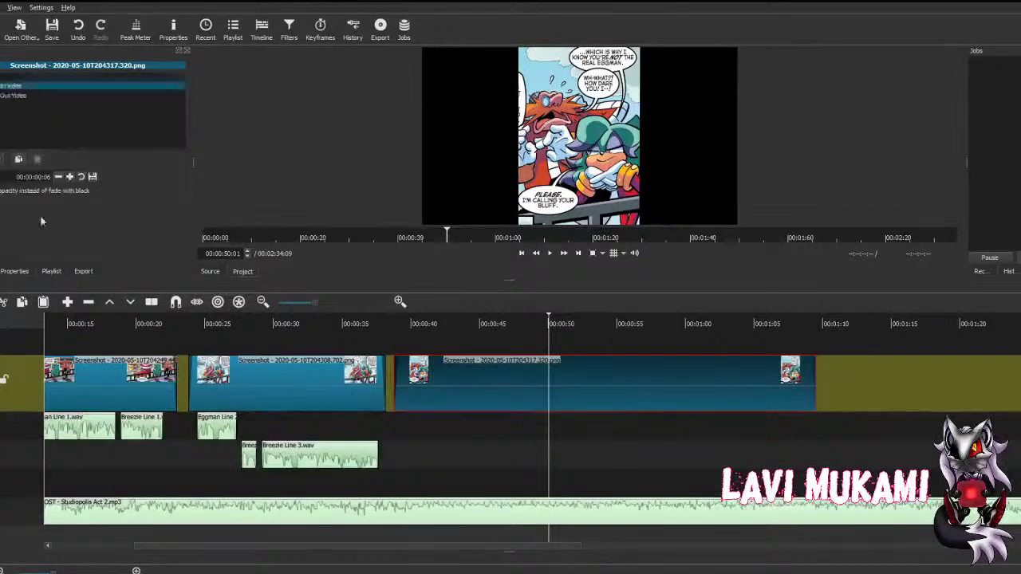
pyautogui.moveTo(818, 371); pyautogui.dragTo(606, 372)
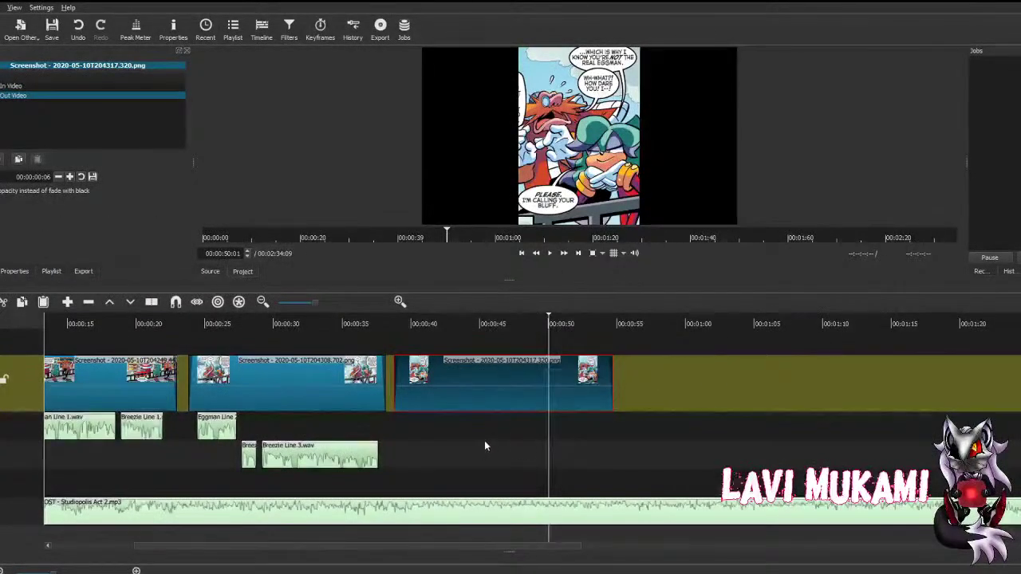
# Step: Add Breezie Line 4.wav and place it on the upper voice track, just after the start of the third panel
pyautogui.scroll(3, 484, 440)
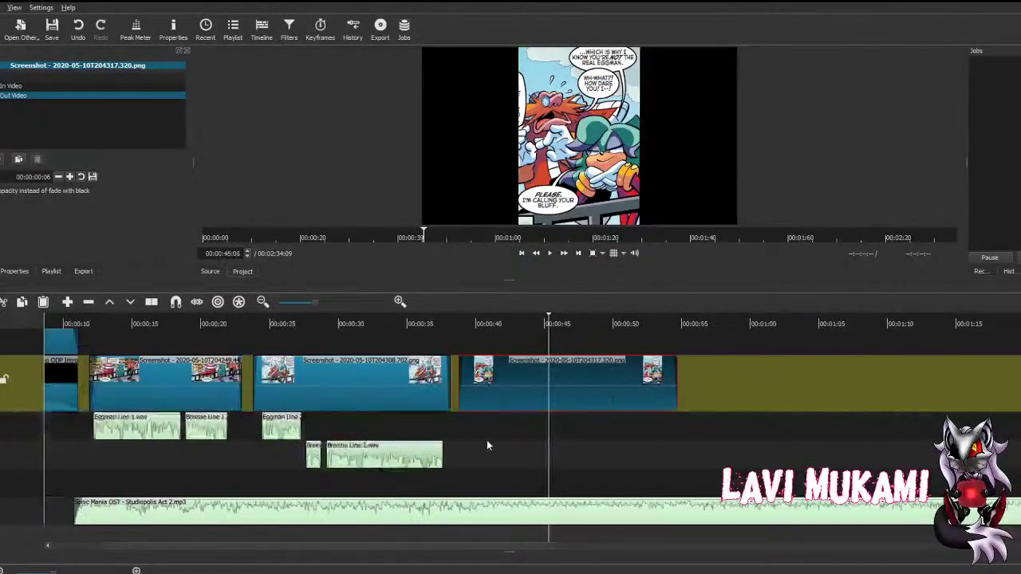
pyautogui.click(411, 455)
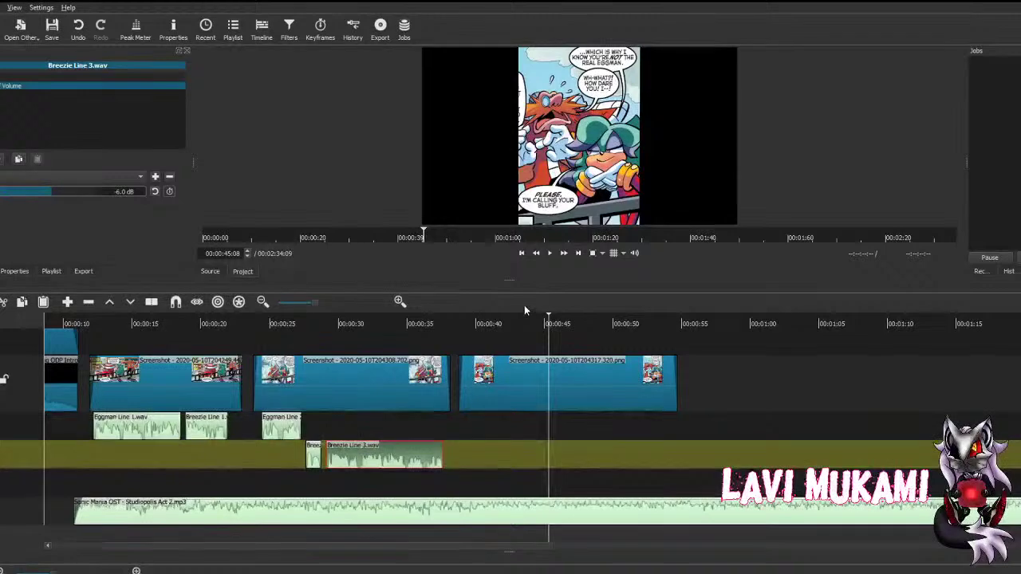
pyautogui.click(67, 302)
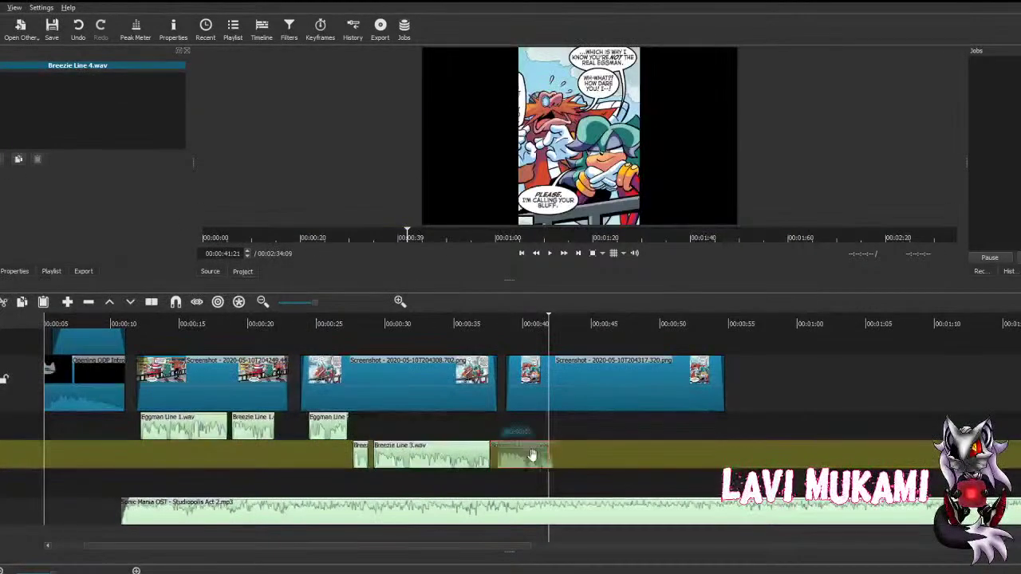
pyautogui.moveTo(528, 454); pyautogui.dragTo(546, 432)
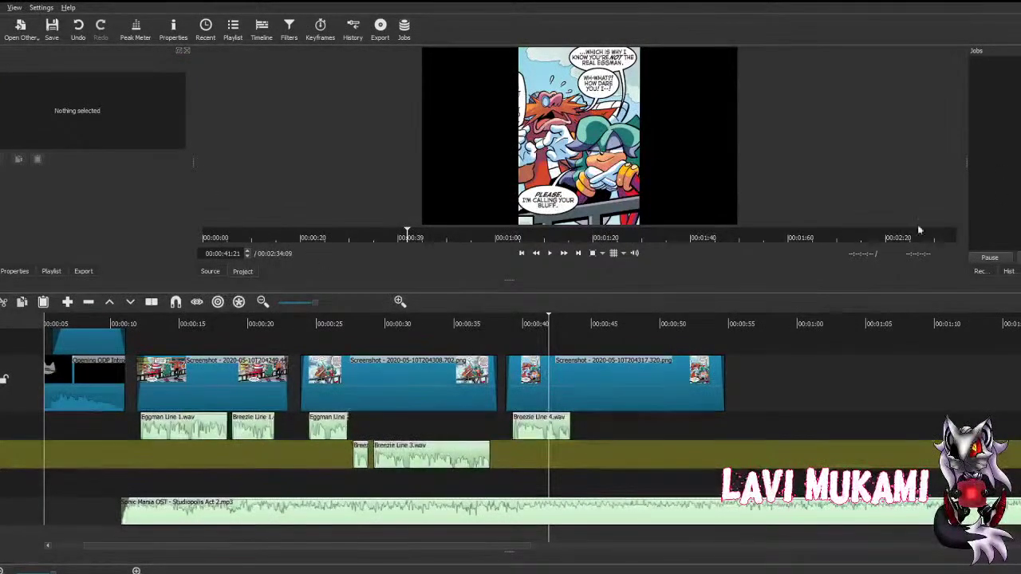
# Step: Apply a Gain / Volume filter at -6.0 dB to the Breezie Line 4 clip and save the project
pyautogui.click(533, 431)
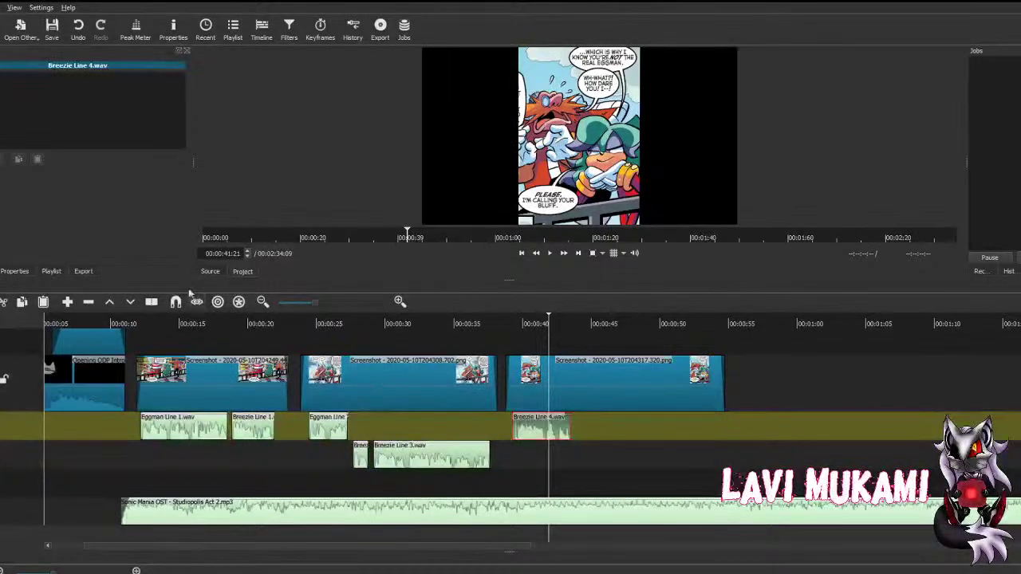
pyautogui.click(18, 158)
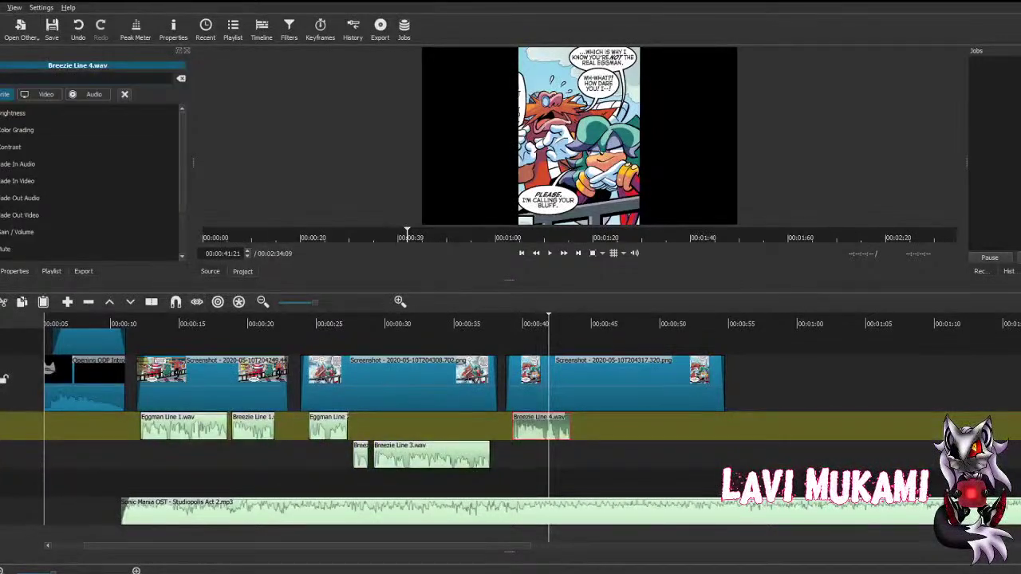
pyautogui.click(35, 232)
pyautogui.click(56, 177)
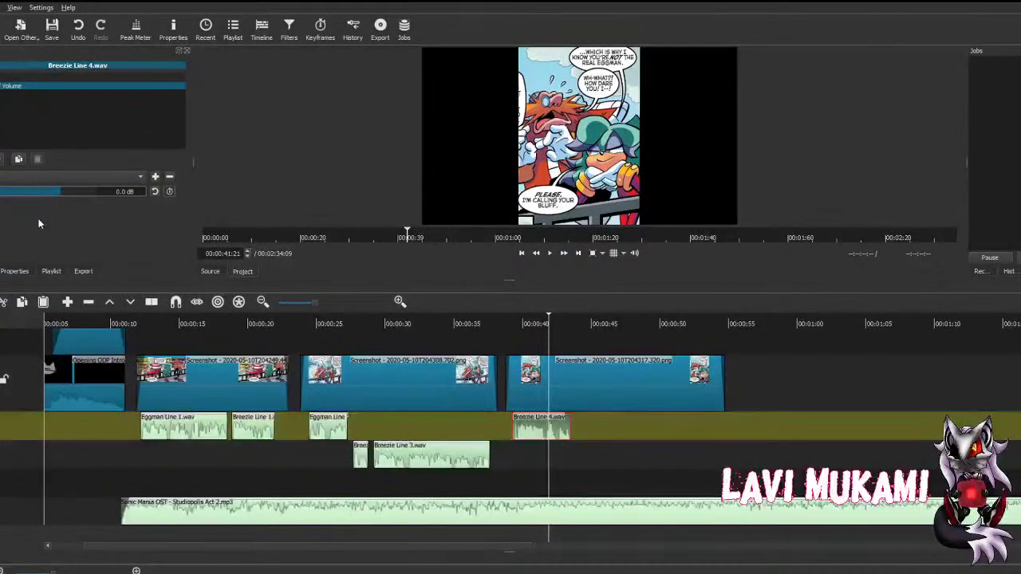
pyautogui.click(44, 205)
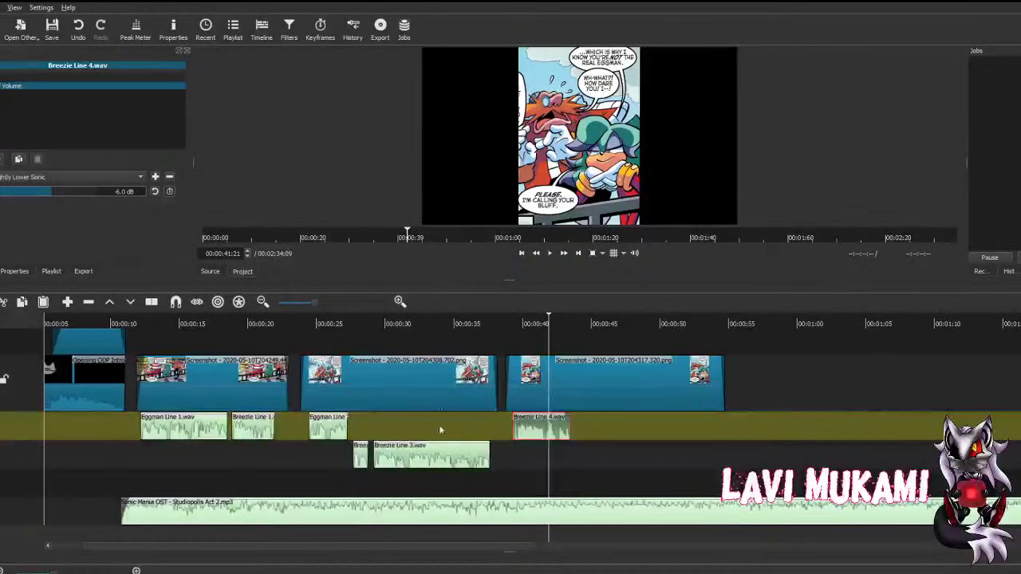
pyautogui.hotkey('ctrl', 's')
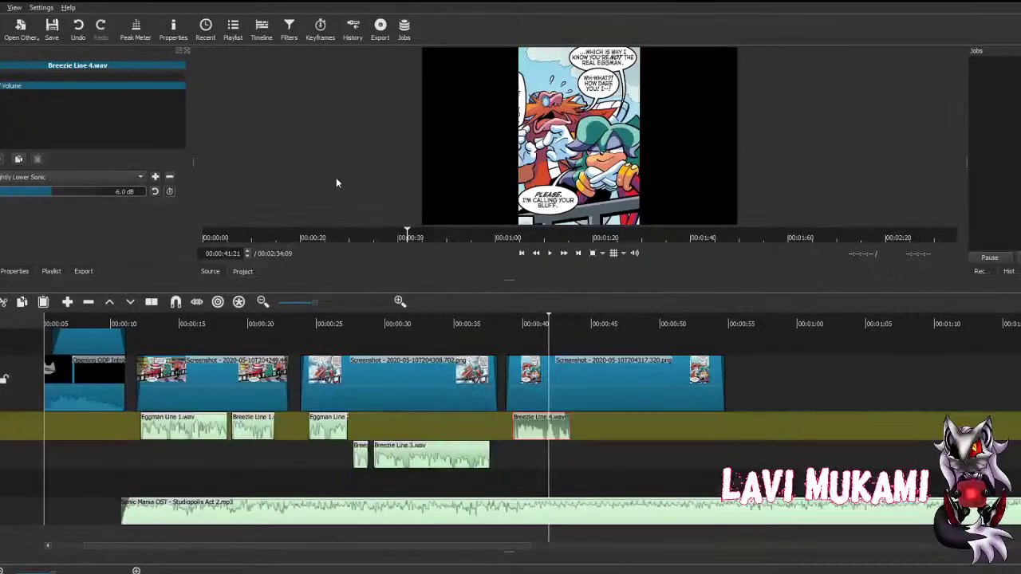
# Step: Add Eggman Line 3.wav on the lower voice track right after Breezie Line 4 and apply a Gain / Volume filter to it
pyautogui.doubleClick(328, 427)
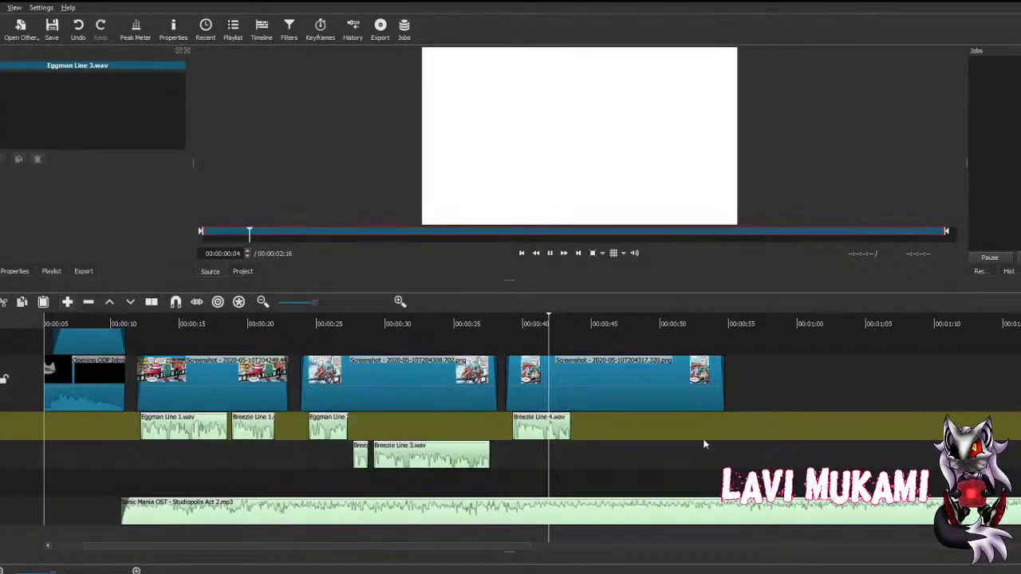
pyautogui.press('a')
pyautogui.moveTo(532, 431); pyautogui.dragTo(524, 453)
pyautogui.click(19, 159)
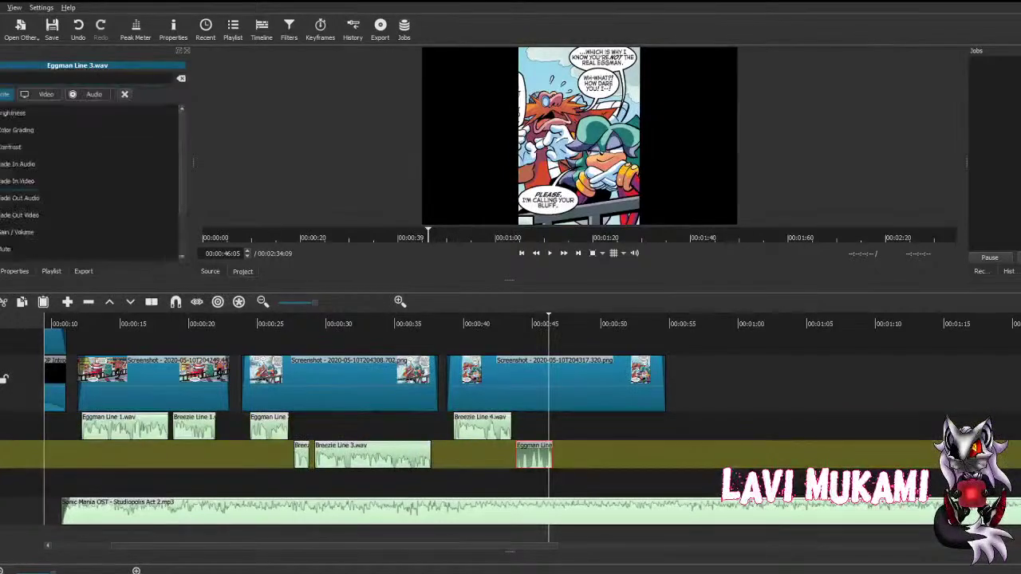
pyautogui.click(24, 233)
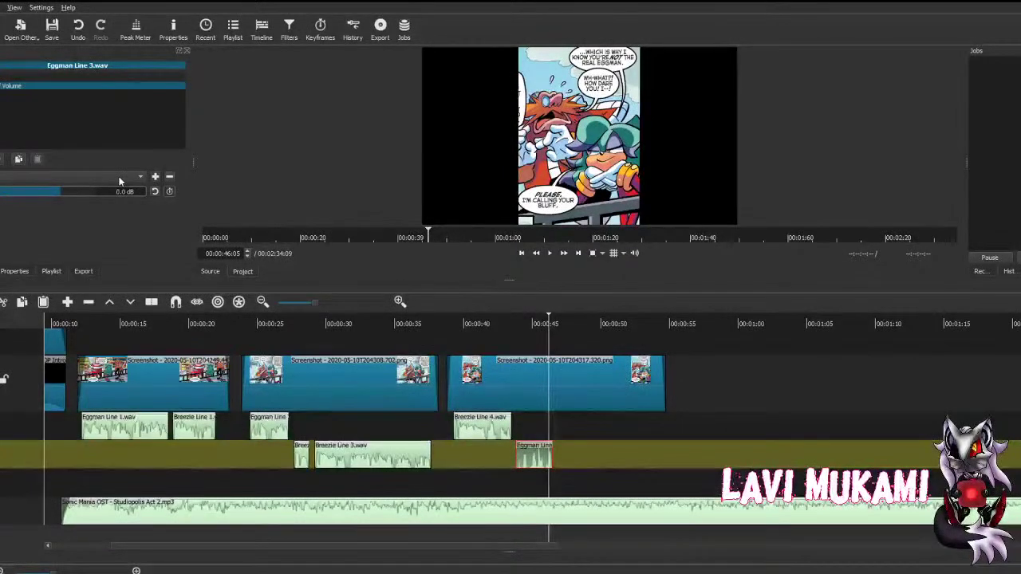
pyautogui.click(65, 223)
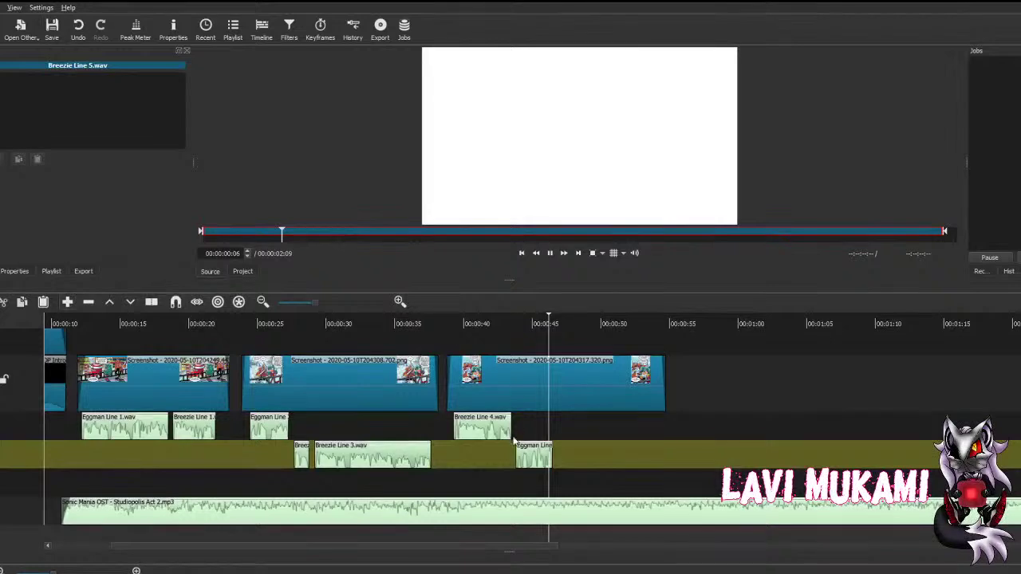
# Step: Place Breezie Line 5.wav on the upper voice track right after Eggman Line 3 and apply a Gain / Volume filter to it
pyautogui.moveTo(548, 453); pyautogui.dragTo(537, 426)
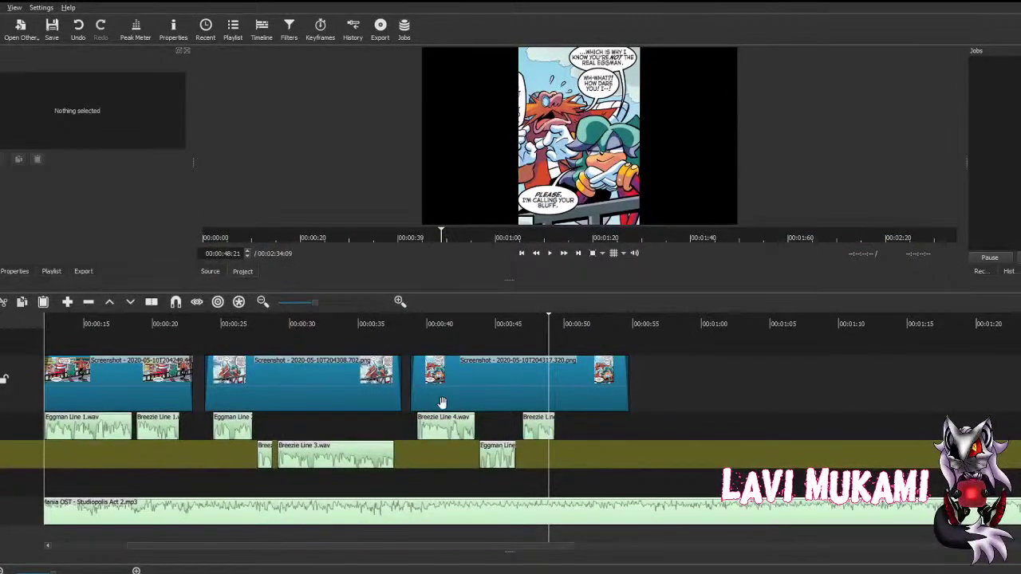
pyautogui.click(533, 426)
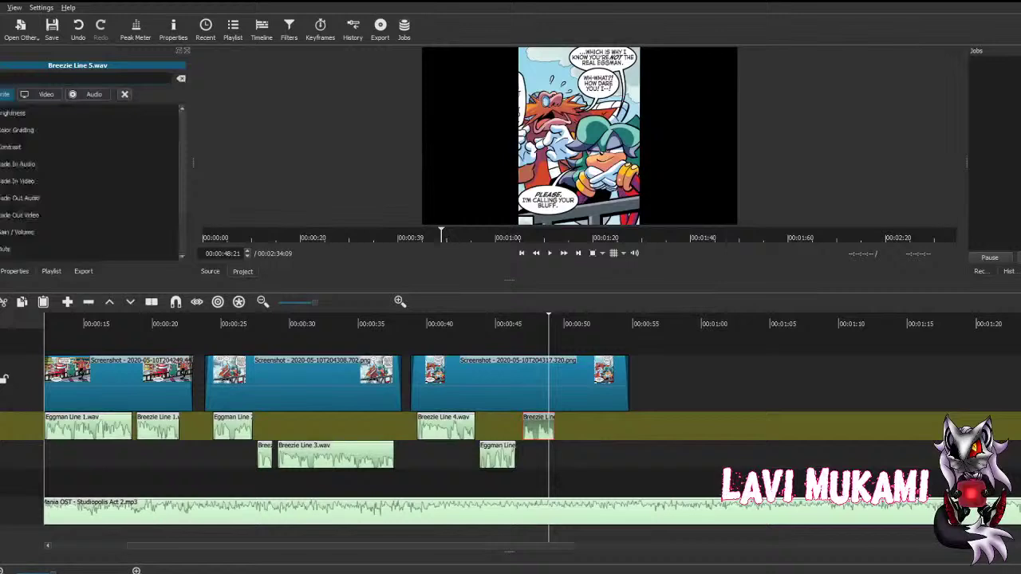
pyautogui.click(23, 232)
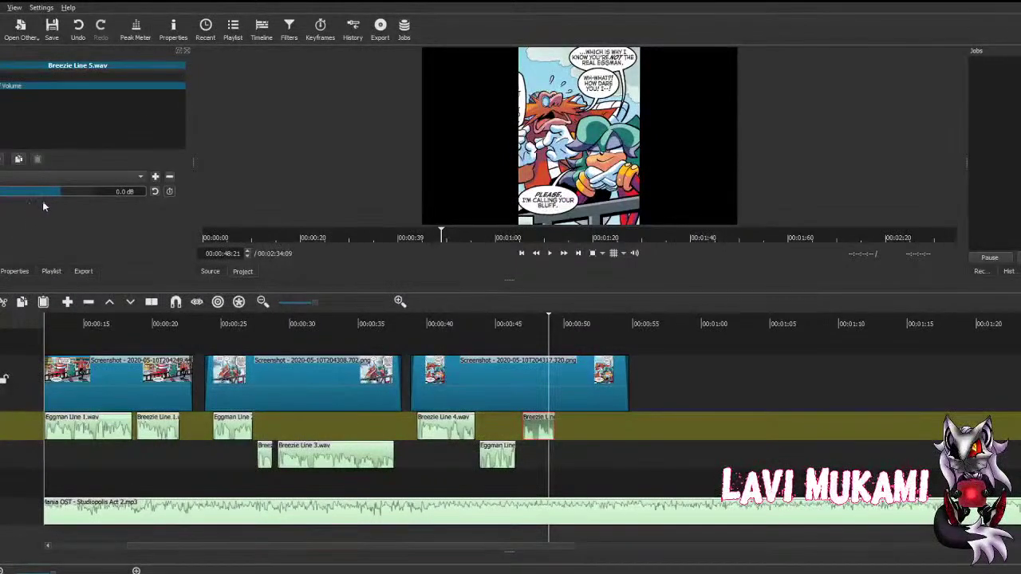
pyautogui.click(36, 221)
# Step: Trim the third panel's end to about 50 seconds, just past the end of Breezie Line 5, and save the project
pyautogui.click(626, 368)
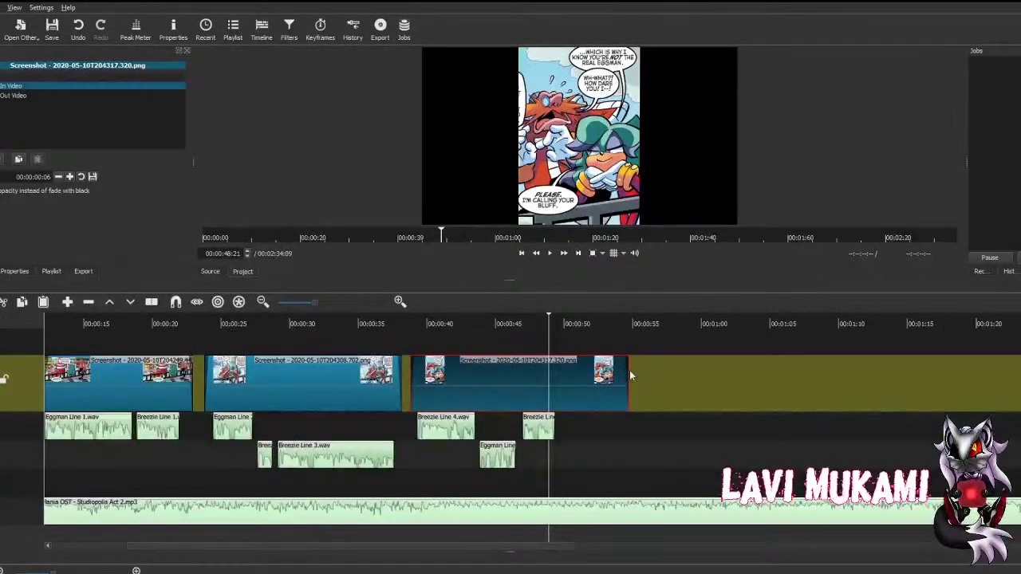
pyautogui.moveTo(629, 387); pyautogui.dragTo(558, 392)
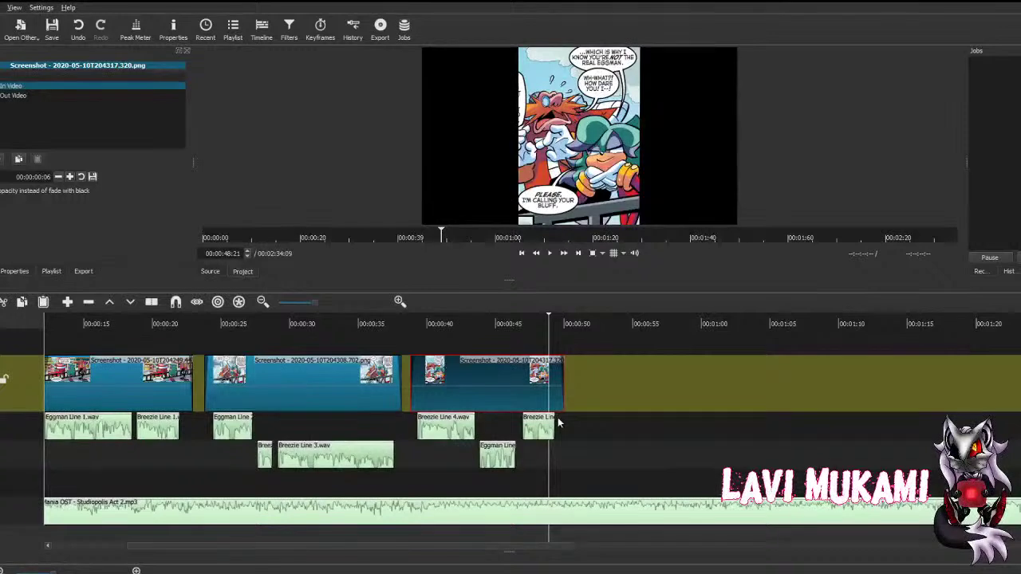
pyautogui.hotkey('ctrl', 's')
# Step: Step back and forth across the start of the third panel to examine the transition from the gap into its fade-in
pyautogui.press('pageup')
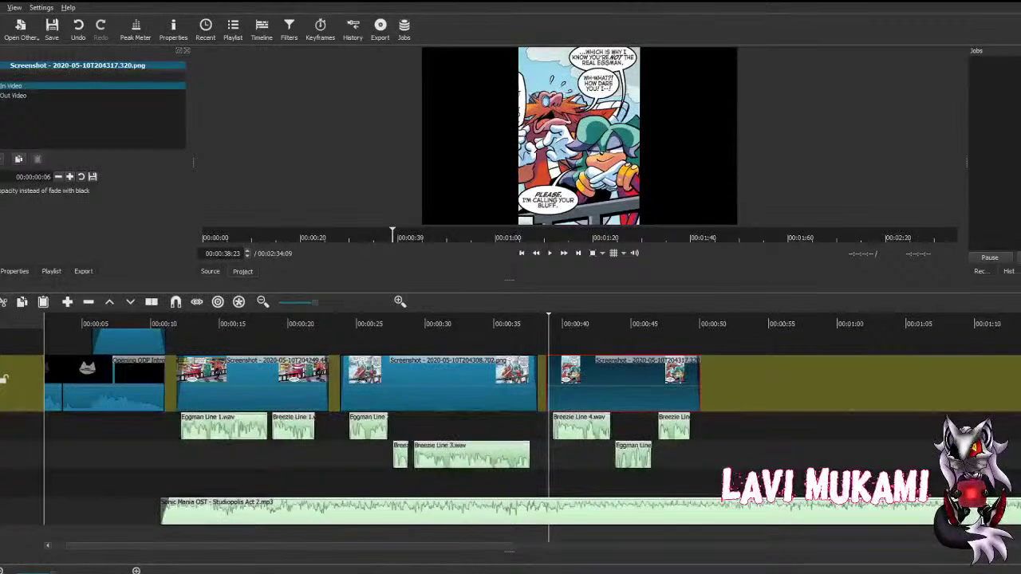
pyautogui.press('Left')
pyautogui.press('Left')
pyautogui.press('Left')
pyautogui.press('Left')
pyautogui.press('Left')
pyautogui.press('Left')
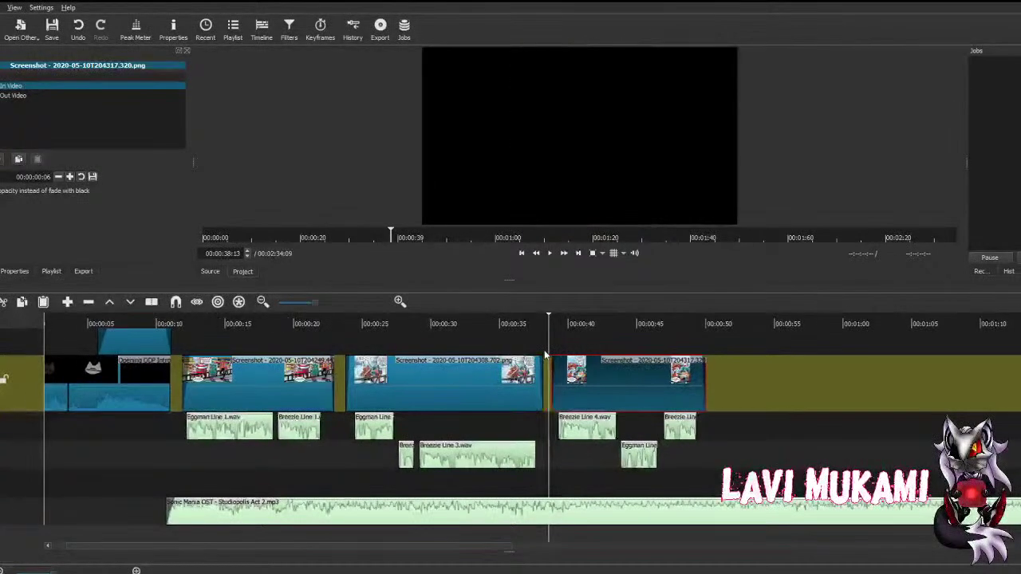
pyautogui.press('Right')
pyautogui.press('Right')
pyautogui.press('Right')
pyautogui.press('Right')
pyautogui.press('Right')
pyautogui.press('Right')
pyautogui.press('Right')
pyautogui.press('Right')
pyautogui.press('Right')
pyautogui.press('Right')
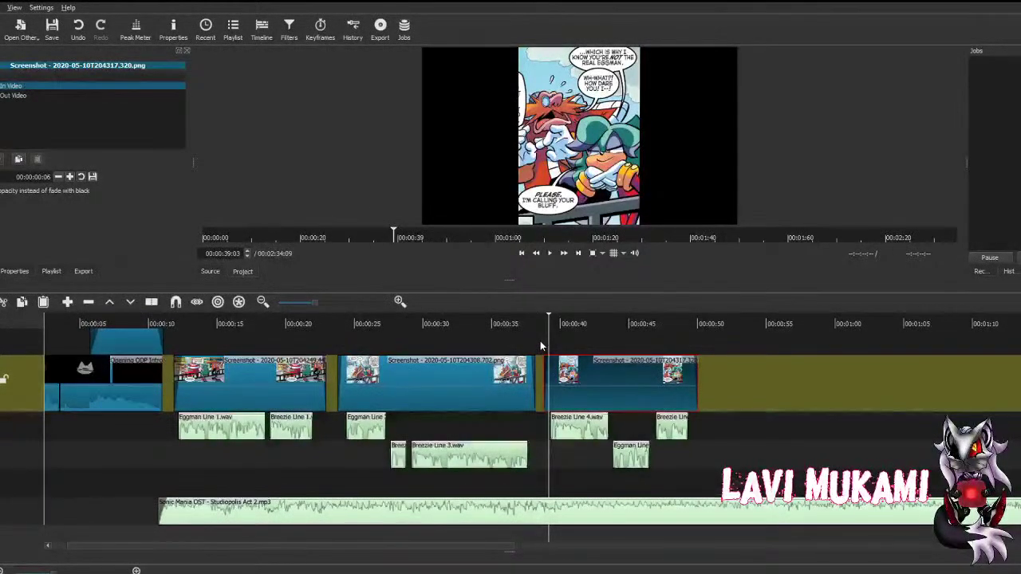
pyautogui.click(540, 345)
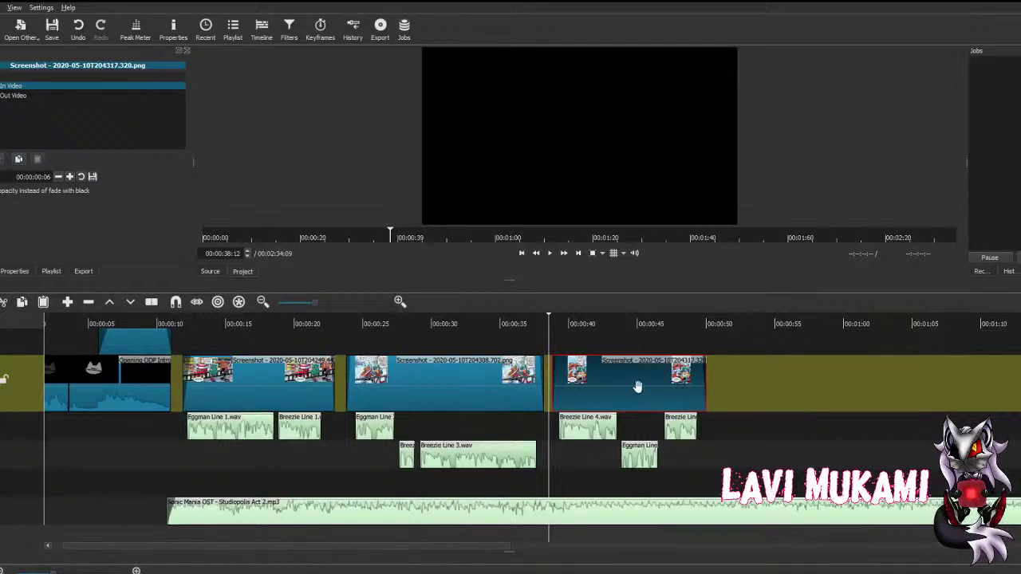
pyautogui.click(559, 343)
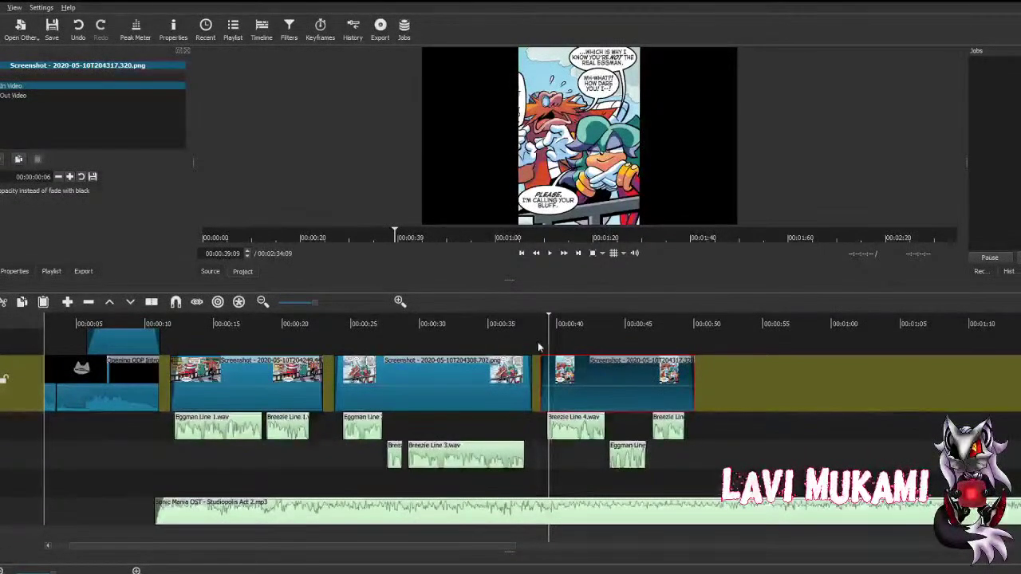
# Step: Play through the third panel, extend its end slightly to just past 50 seconds, and save the project
pyautogui.click(535, 340)
pyautogui.hotkey('ctrl', 's')
pyautogui.click(551, 253)
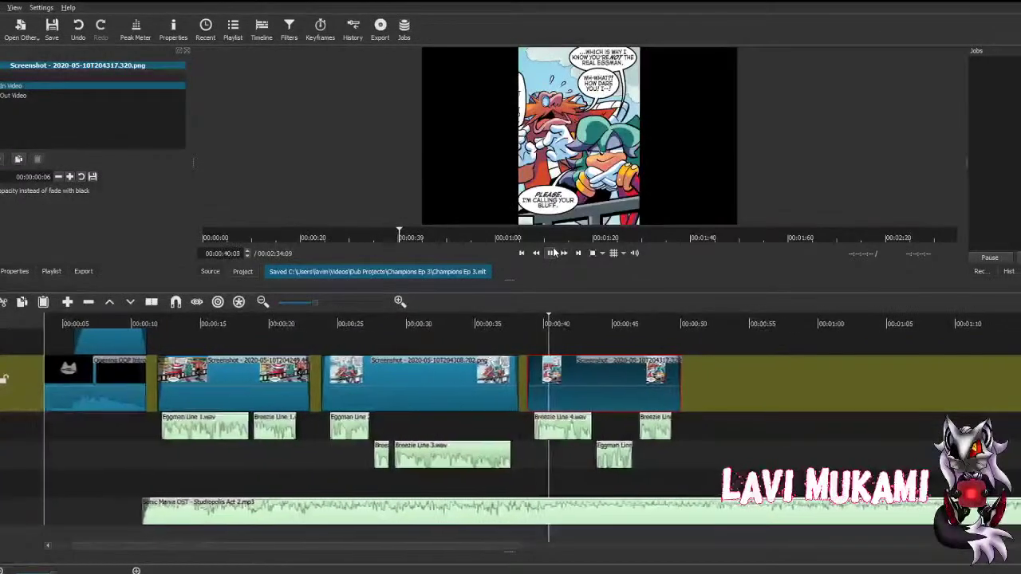
pyautogui.click(551, 253)
pyautogui.click(562, 427)
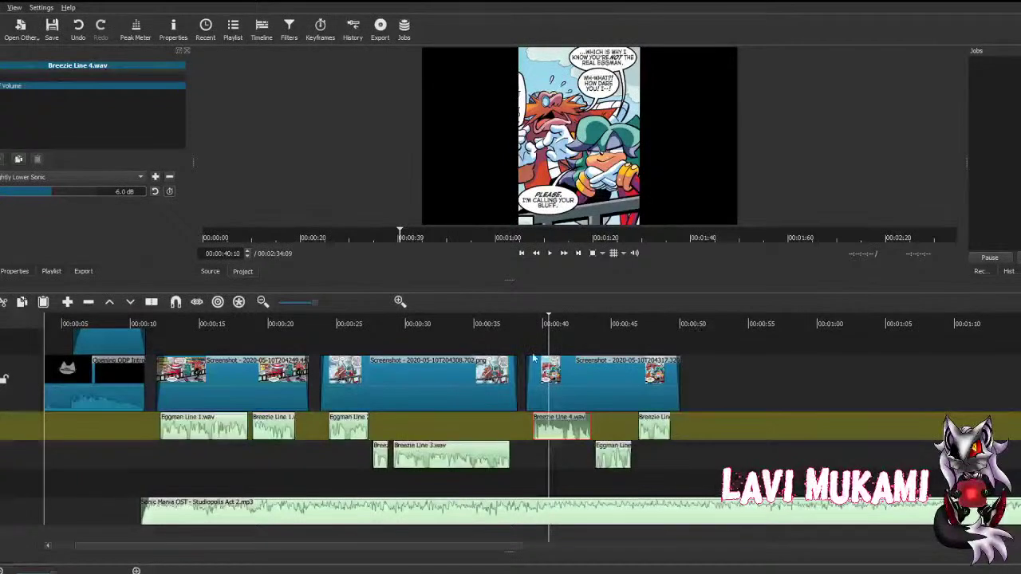
pyautogui.press('Up')
pyautogui.click(549, 253)
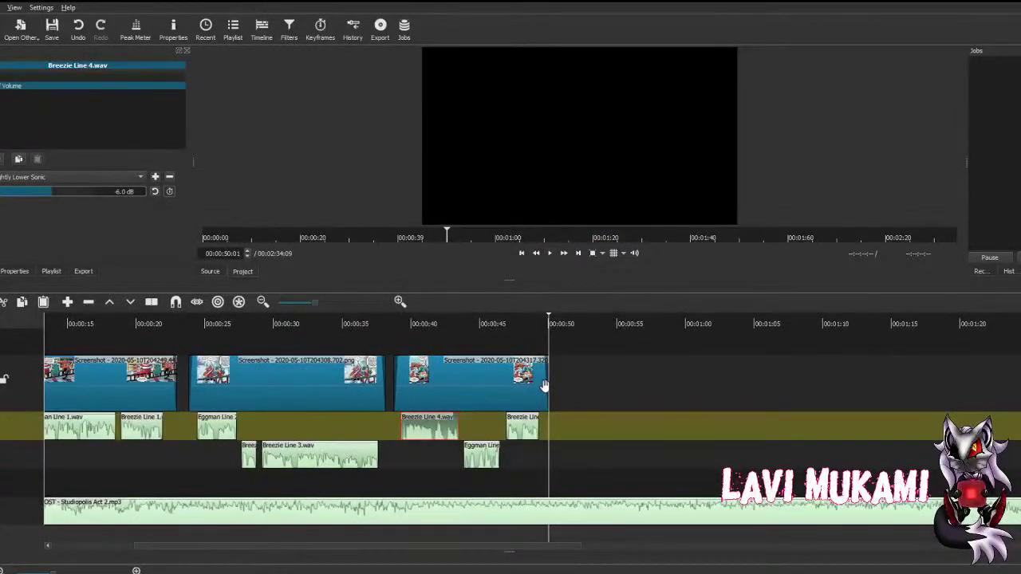
pyautogui.moveTo(542, 387); pyautogui.dragTo(556, 392)
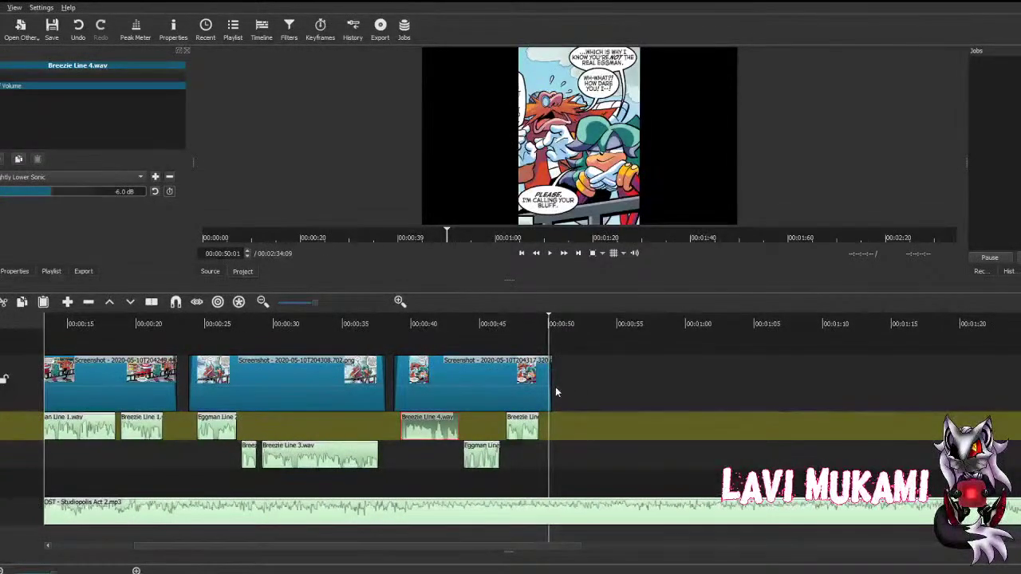
pyautogui.hotkey('ctrl', 's')
# Step: Append Screenshot - 2020-05-10T204328.232.png to the main video track as the fourth panel and shorten its end to about 1:54
pyautogui.click(511, 390)
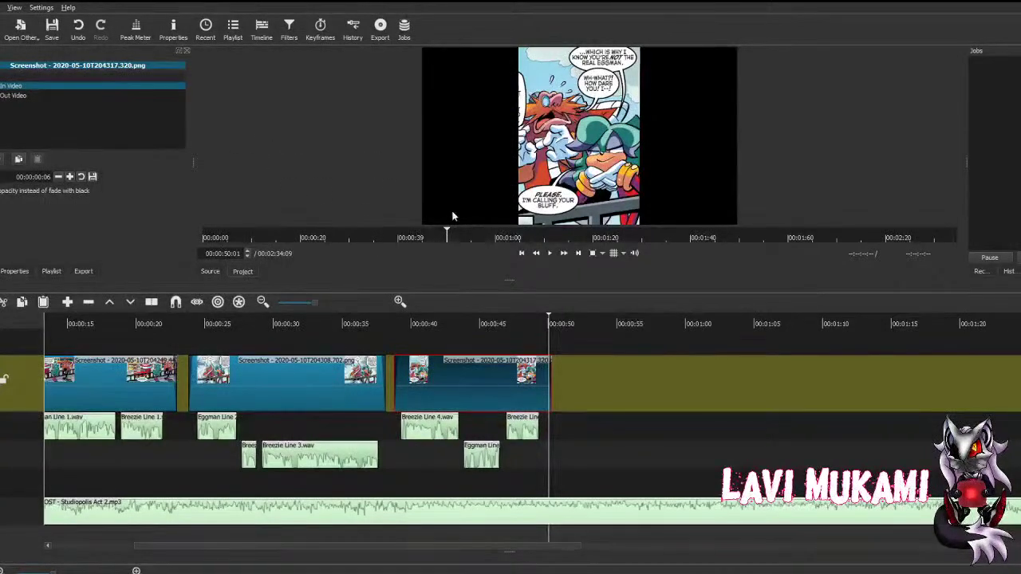
pyautogui.moveTo(507, 179); pyautogui.dragTo(488, 168)
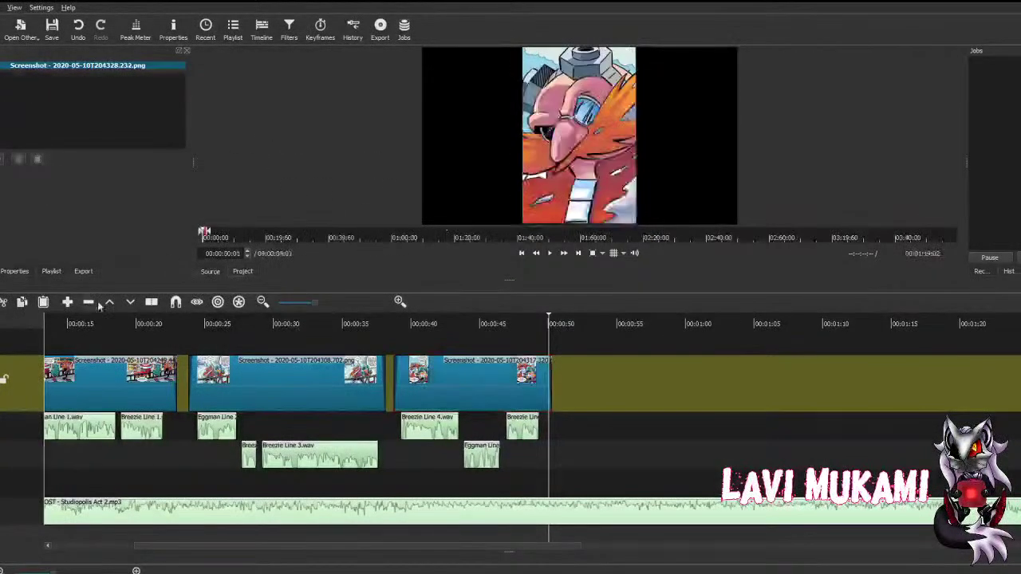
pyautogui.click(69, 303)
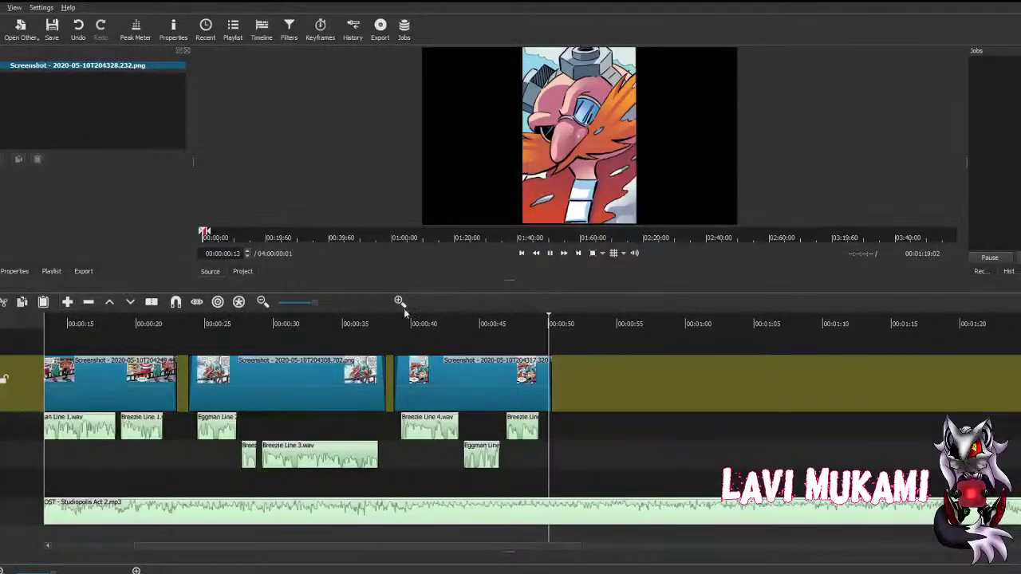
pyautogui.moveTo(485, 371); pyautogui.dragTo(593, 369)
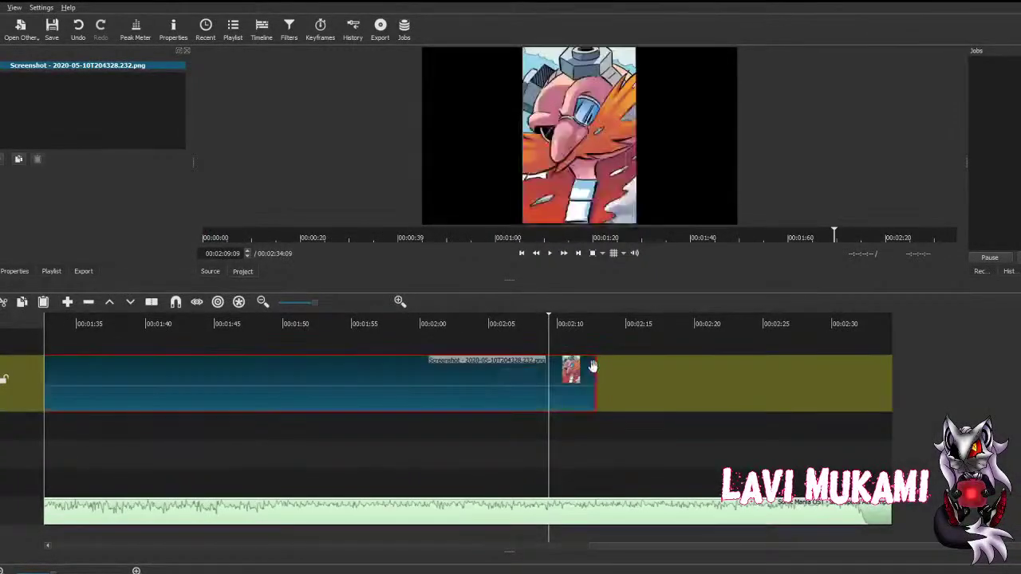
pyautogui.moveTo(495, 375); pyautogui.dragTo(333, 375)
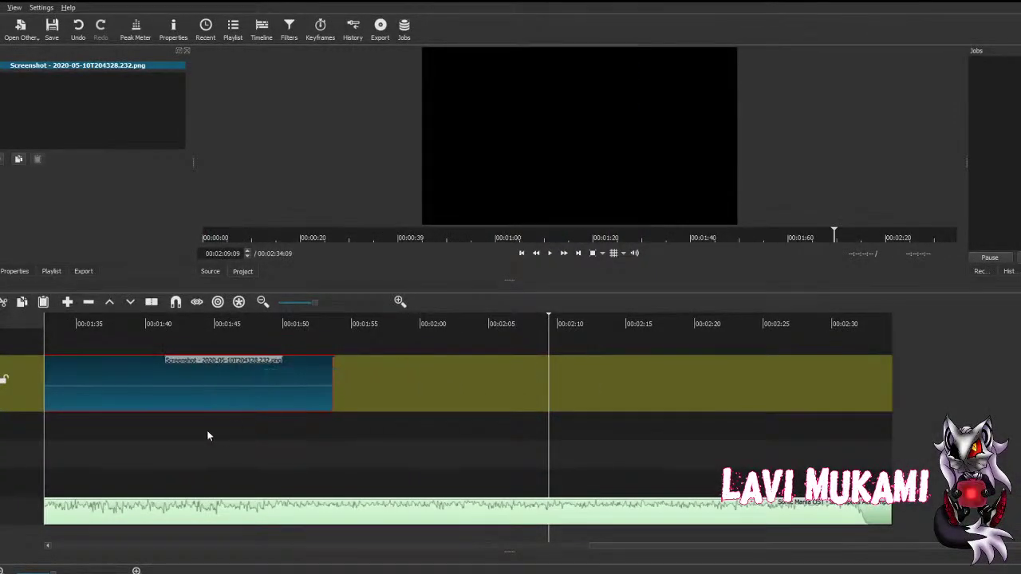
# Step: Move the fourth panel to start at about 51 seconds, just after the third panel, and trim its end to about 1:18
pyautogui.scroll(4, 208, 433)
pyautogui.scroll(5, 243, 432)
pyautogui.moveTo(580, 396); pyautogui.dragTo(544, 395)
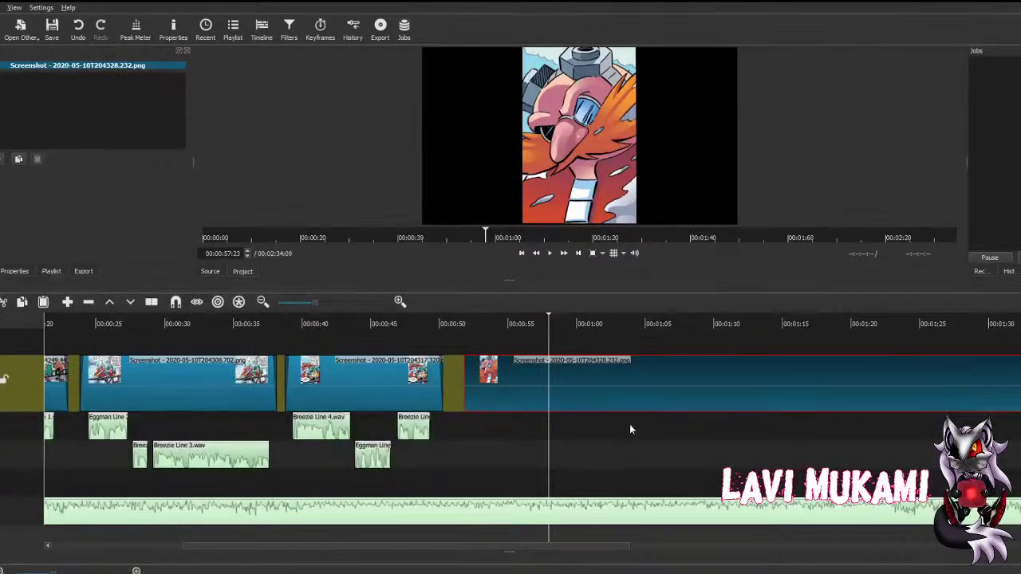
pyautogui.scroll(-3, 654, 425)
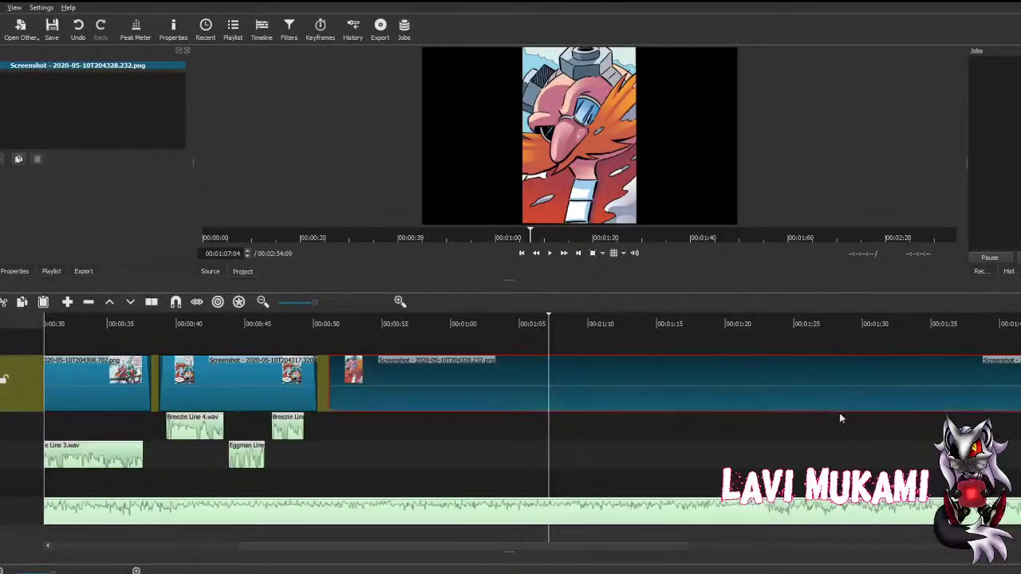
pyautogui.scroll(-6, 830, 419)
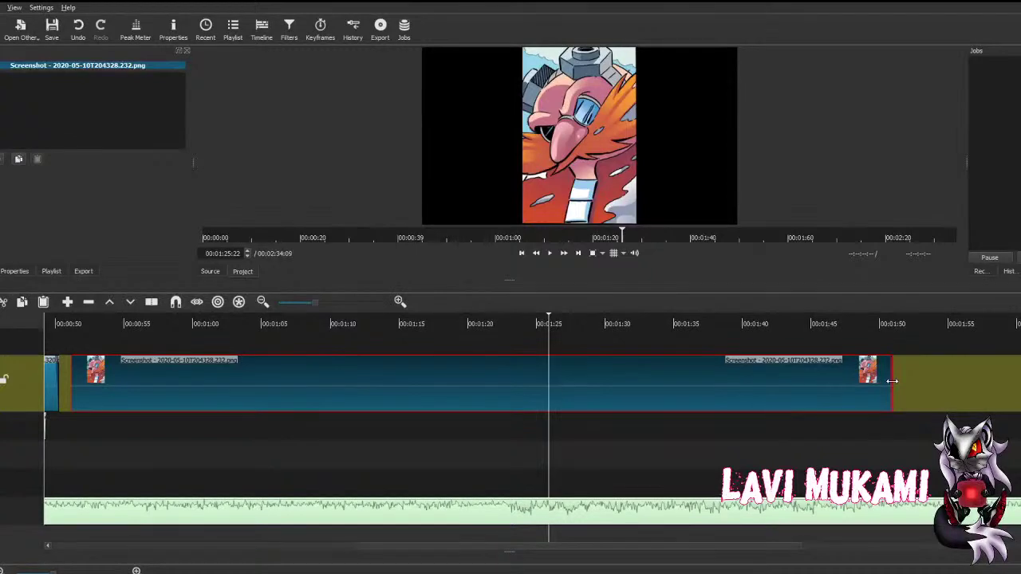
pyautogui.moveTo(883, 386); pyautogui.dragTo(435, 411)
# Step: Play back the gap after the intro and the opening of the first panel to review their timing
pyautogui.scroll(5, 327, 447)
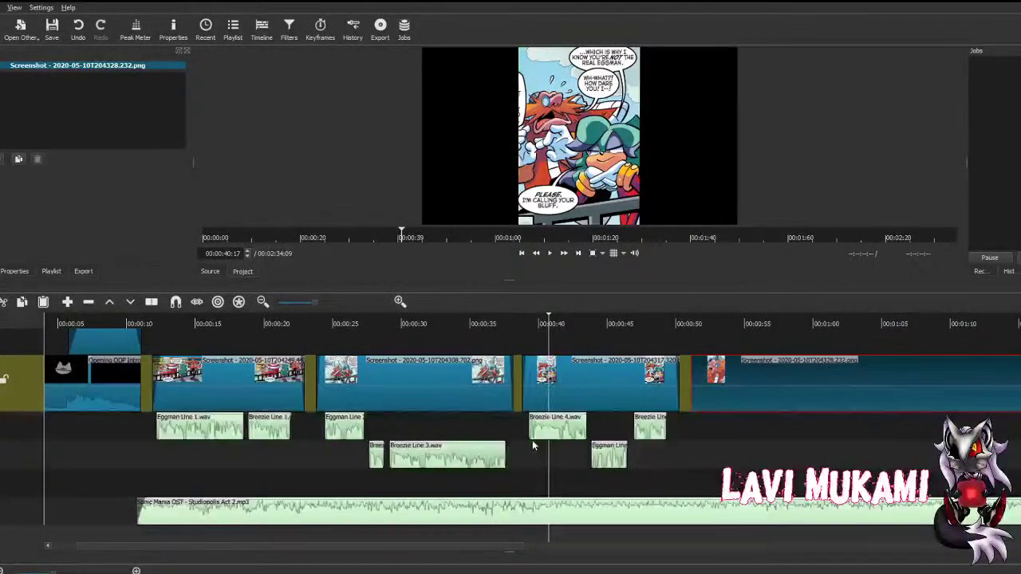
pyautogui.click(151, 450)
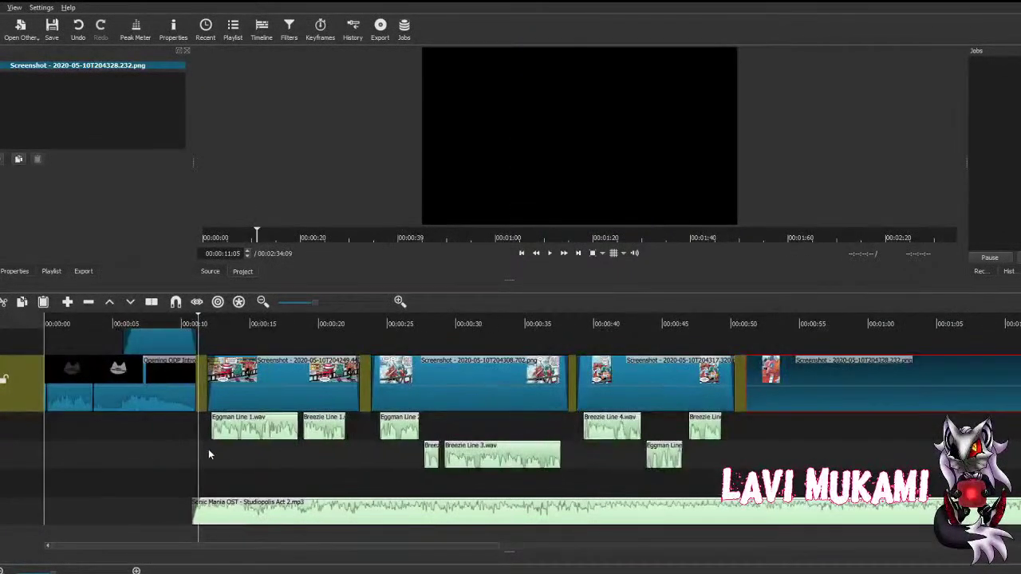
pyautogui.click(549, 253)
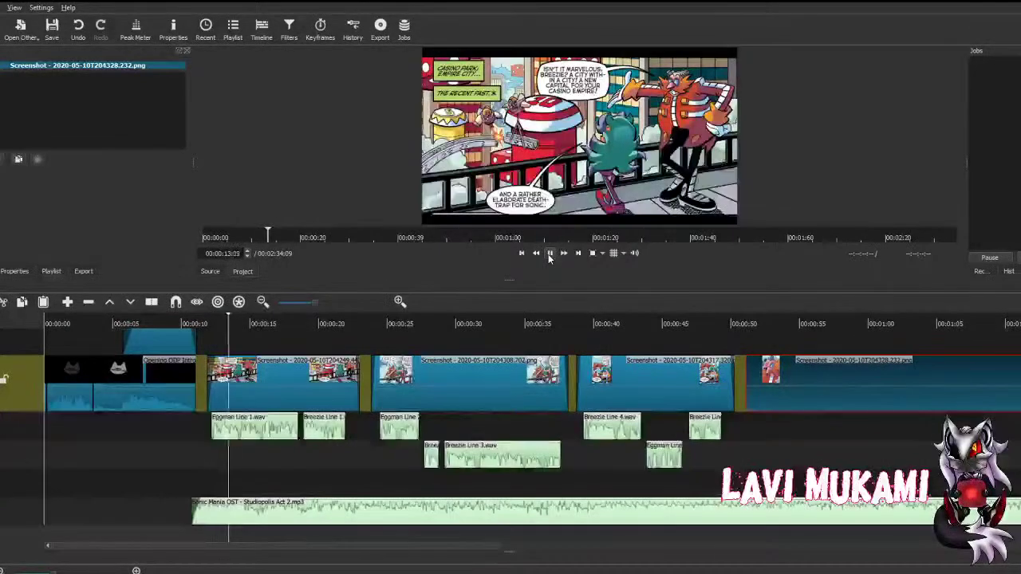
pyautogui.click(549, 253)
# Step: Apply Fade In Video and Fade Out Video filters to the fourth panel
pyautogui.click(774, 443)
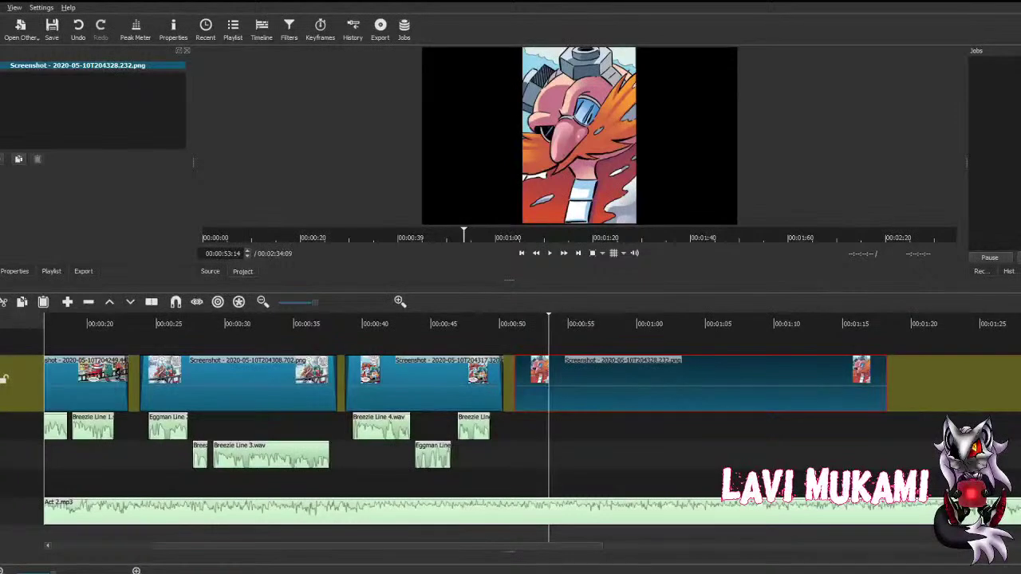
pyautogui.click(0, 159)
pyautogui.click(2, 180)
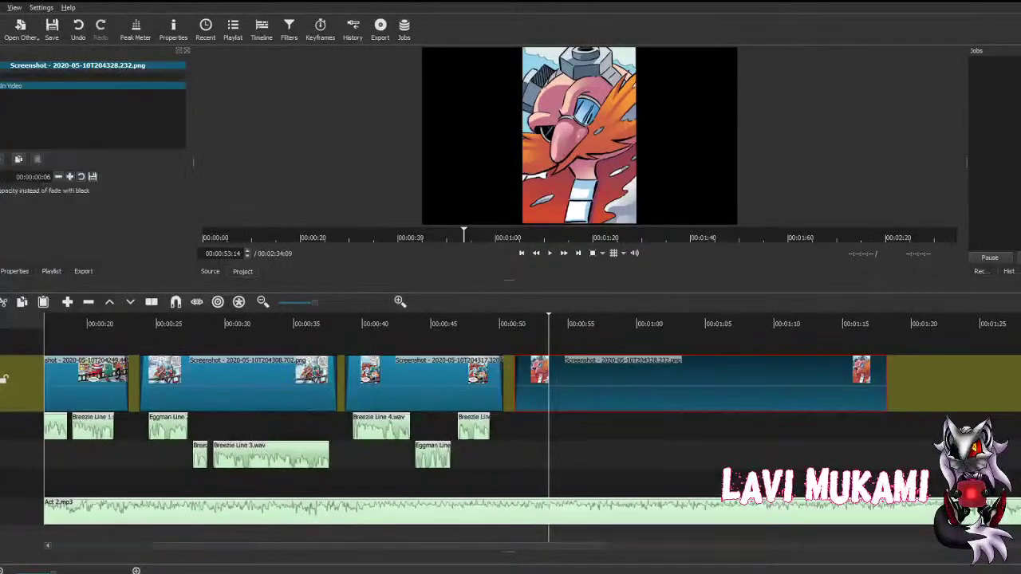
pyautogui.click(0, 159)
pyautogui.click(31, 220)
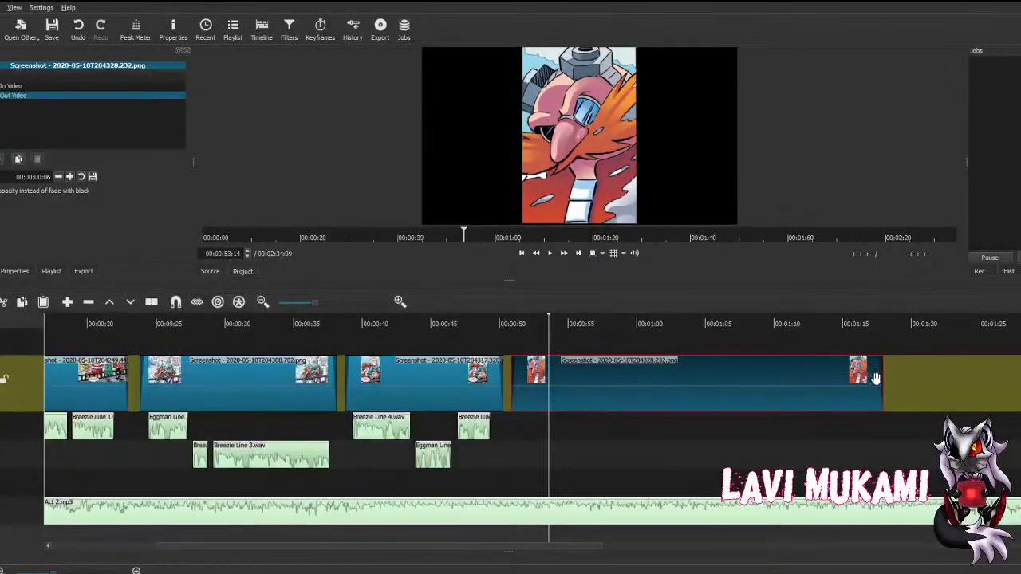
# Step: Trim the fourth panel's end to about 1:00, play its fade-in, and save the project
pyautogui.moveTo(884, 377); pyautogui.dragTo(696, 401)
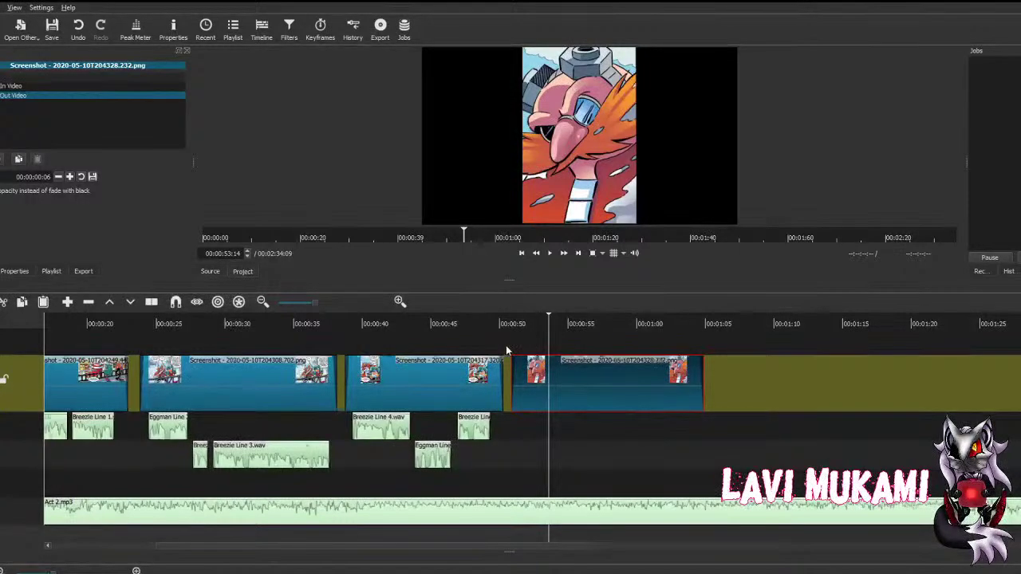
pyautogui.moveTo(505, 346); pyautogui.dragTo(544, 346)
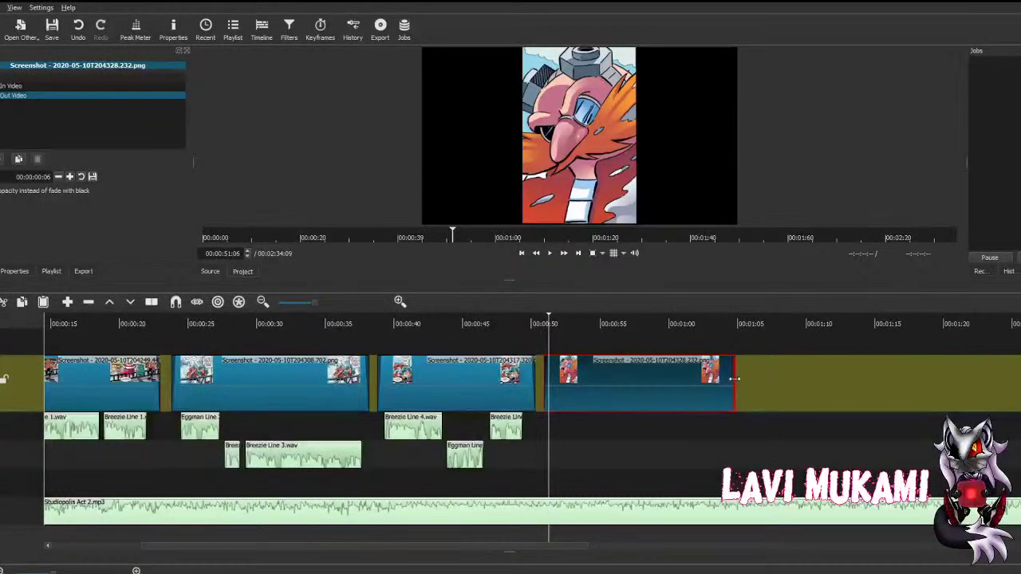
pyautogui.moveTo(732, 381); pyautogui.dragTo(668, 390)
pyautogui.click(548, 329)
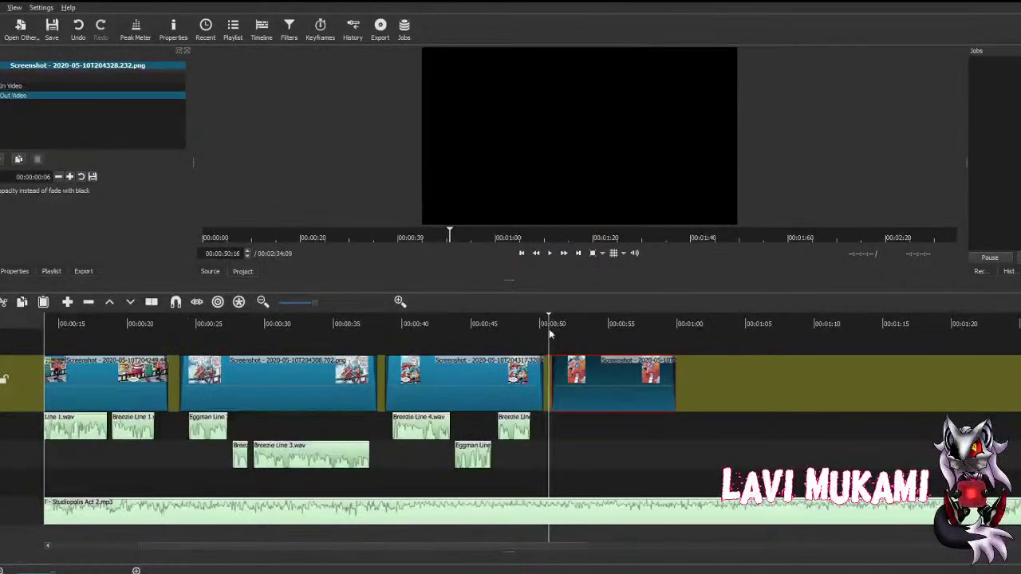
pyautogui.press('space')
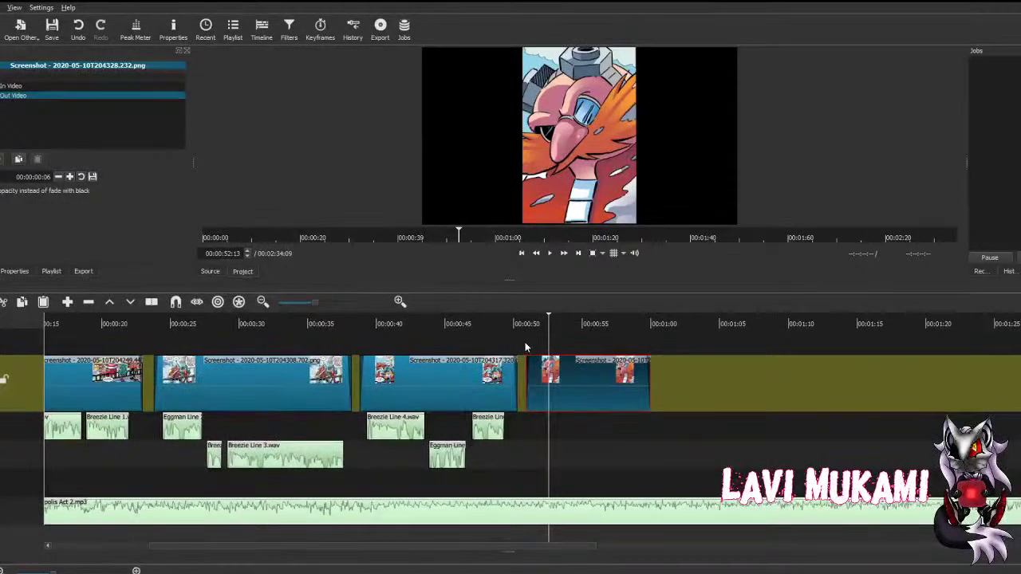
pyautogui.press('Up')
pyautogui.hotkey('ctrl', 's')
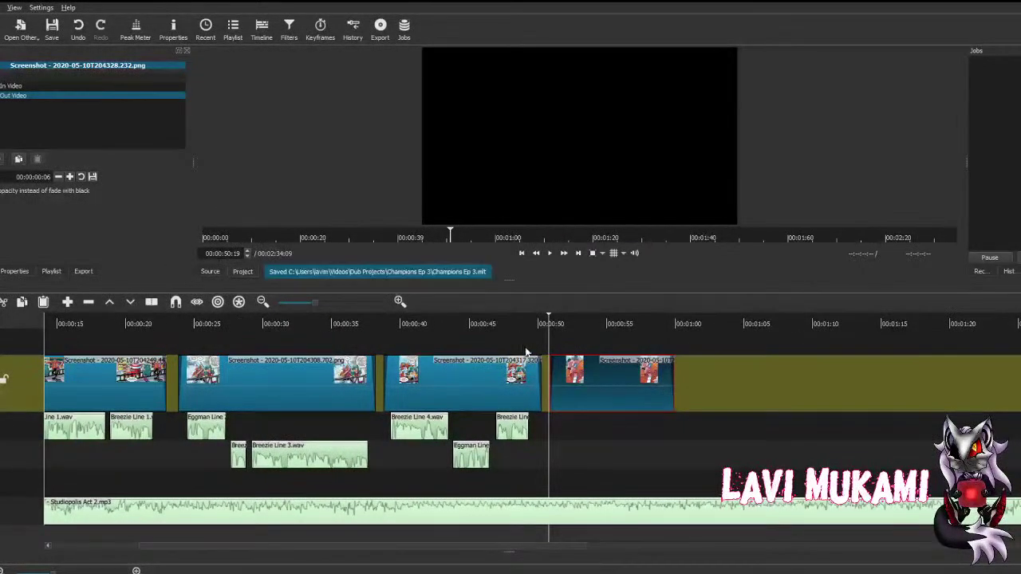
# Step: Replay the transition into the fourth panel and shorten the panel to end at about 54 seconds
pyautogui.click(549, 253)
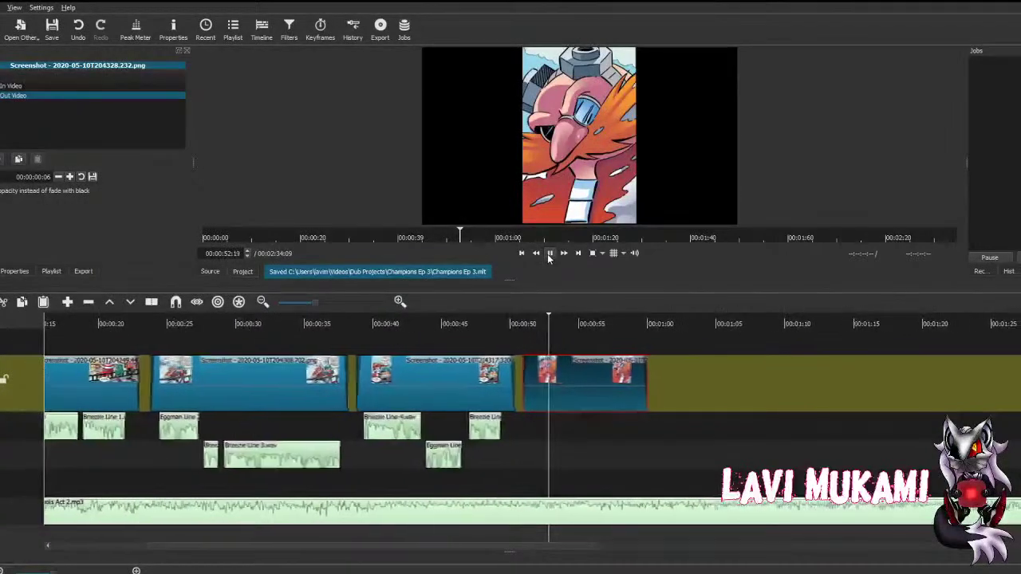
pyautogui.click(549, 252)
pyautogui.moveTo(643, 383); pyautogui.dragTo(553, 385)
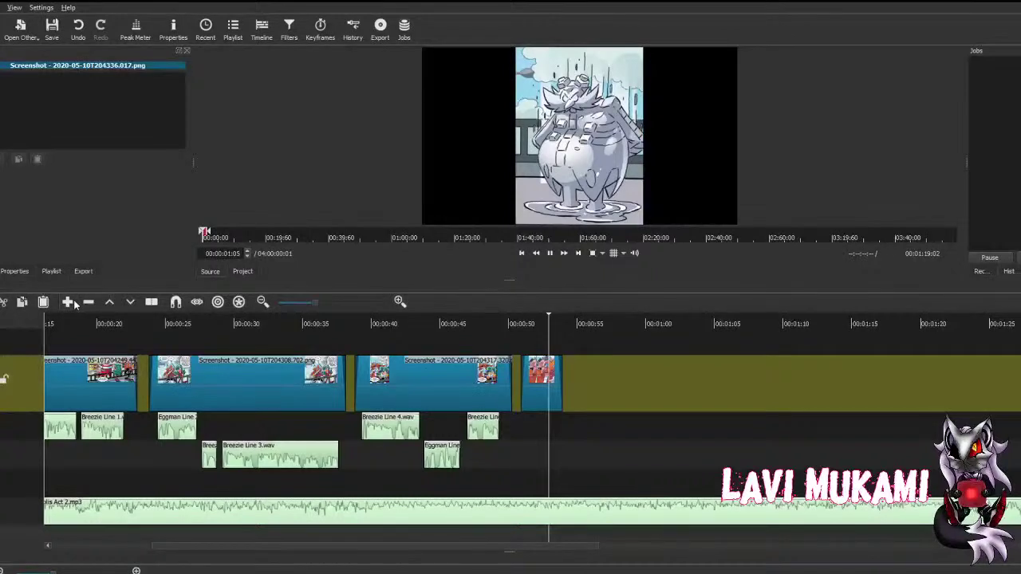
# Step: Append Screenshot - 2020-05-10T204336.017.png after the fourth panel, starting at about 55 seconds, and trim its end to about 1:19
pyautogui.moveTo(205, 287); pyautogui.dragTo(118, 383)
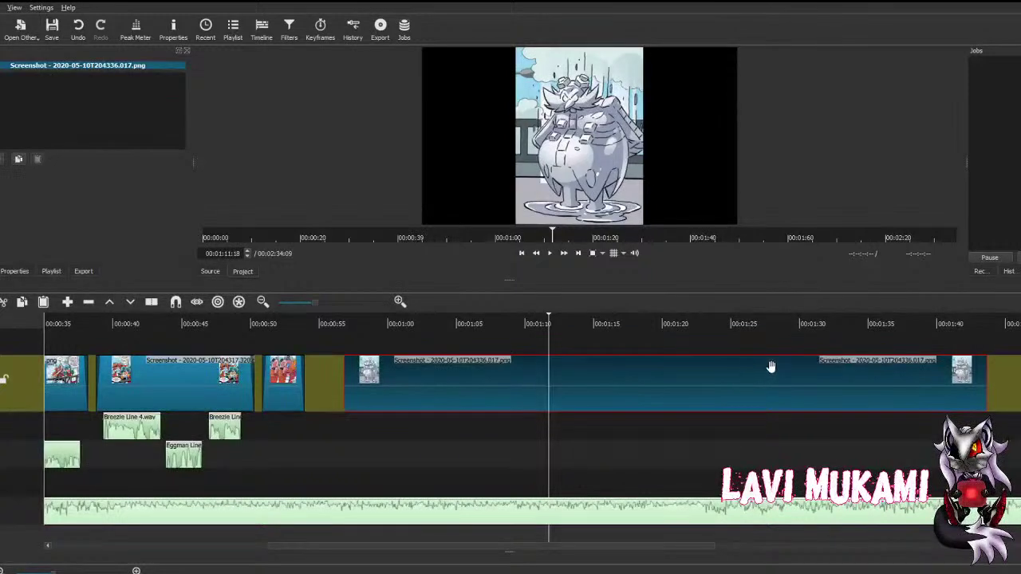
pyautogui.moveTo(771, 364); pyautogui.dragTo(738, 364)
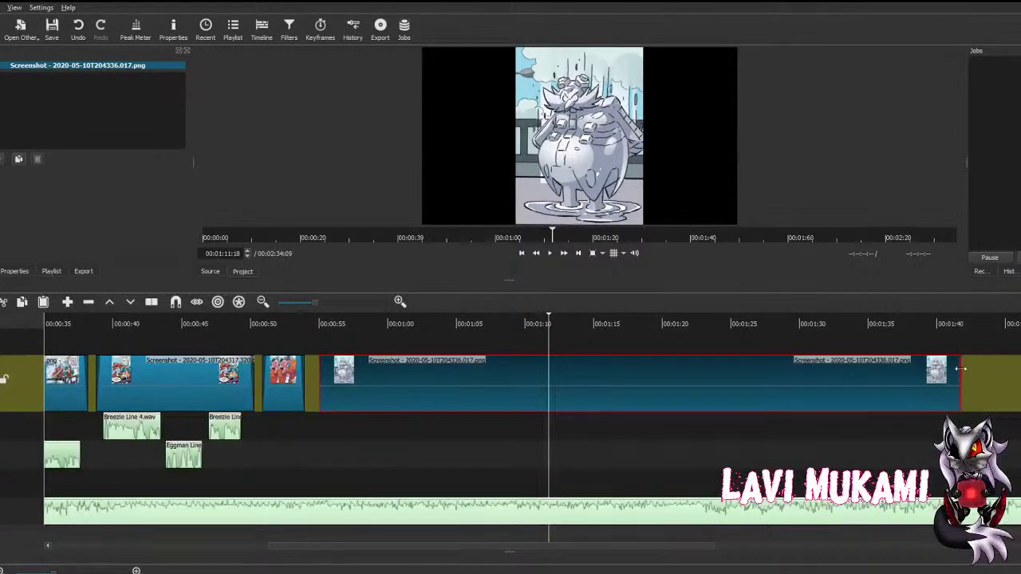
pyautogui.moveTo(964, 368); pyautogui.dragTo(641, 403)
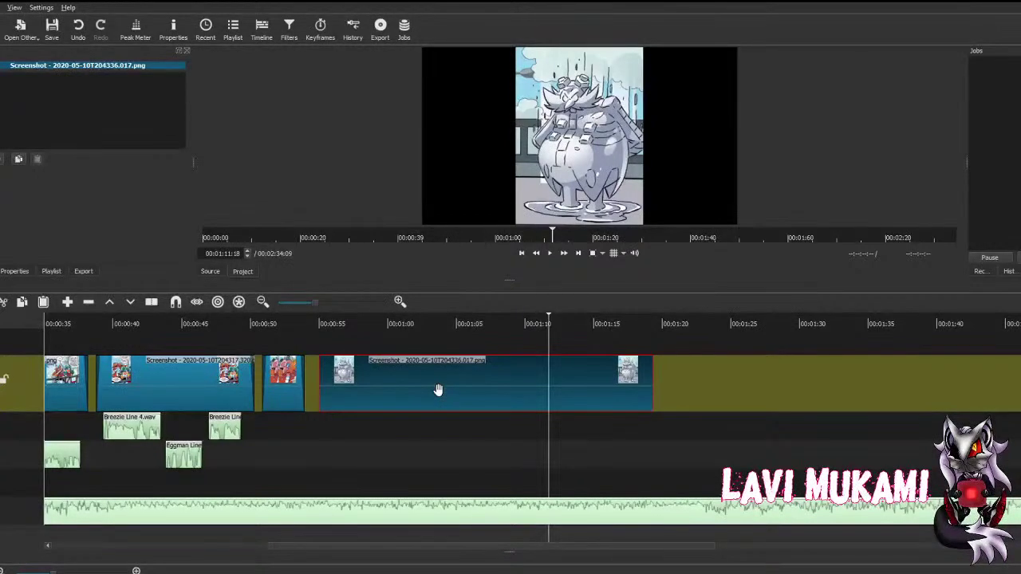
# Step: Move the statue panel to the upper video track, starting at about 53 seconds so it overlaps the fourth panel's end
pyautogui.moveTo(383, 391); pyautogui.dragTo(343, 346)
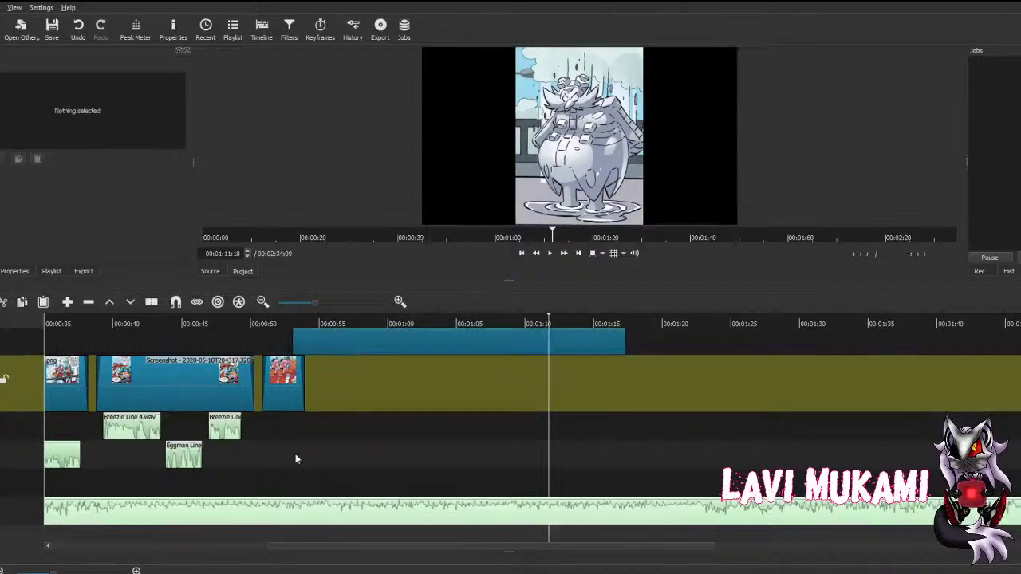
pyautogui.press('Up')
pyautogui.scroll(2, 565, 420)
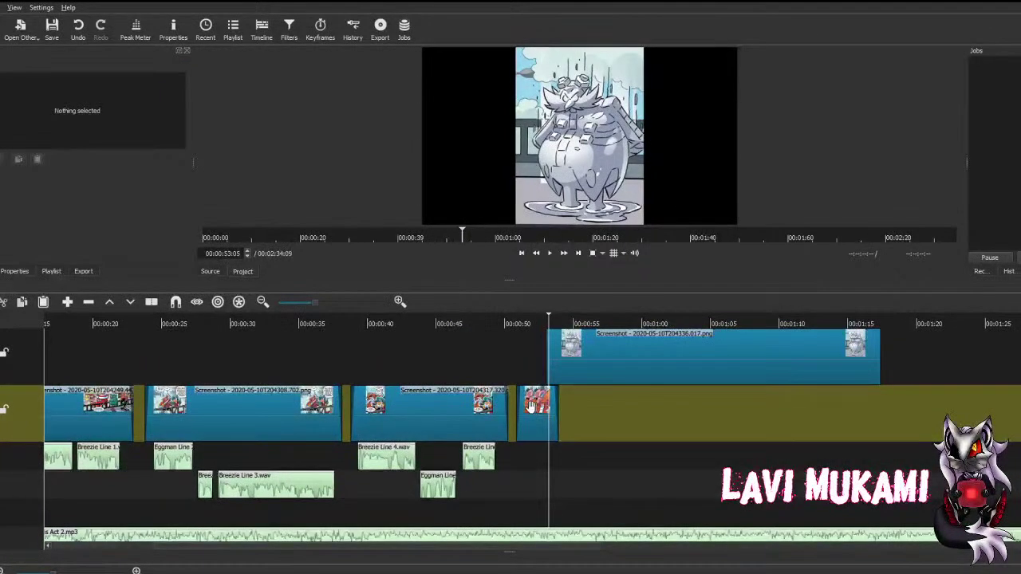
# Step: Add a Size and Position filter to the fourth panel, Screenshot - 2020-05-10T204328.232.png
pyautogui.click(533, 409)
pyautogui.click(69, 177)
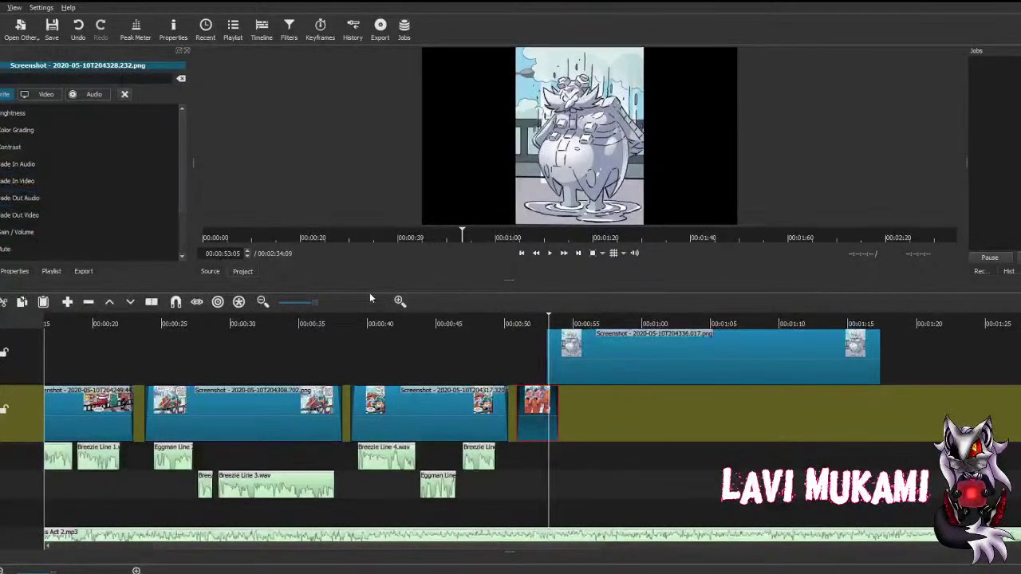
pyautogui.click(530, 362)
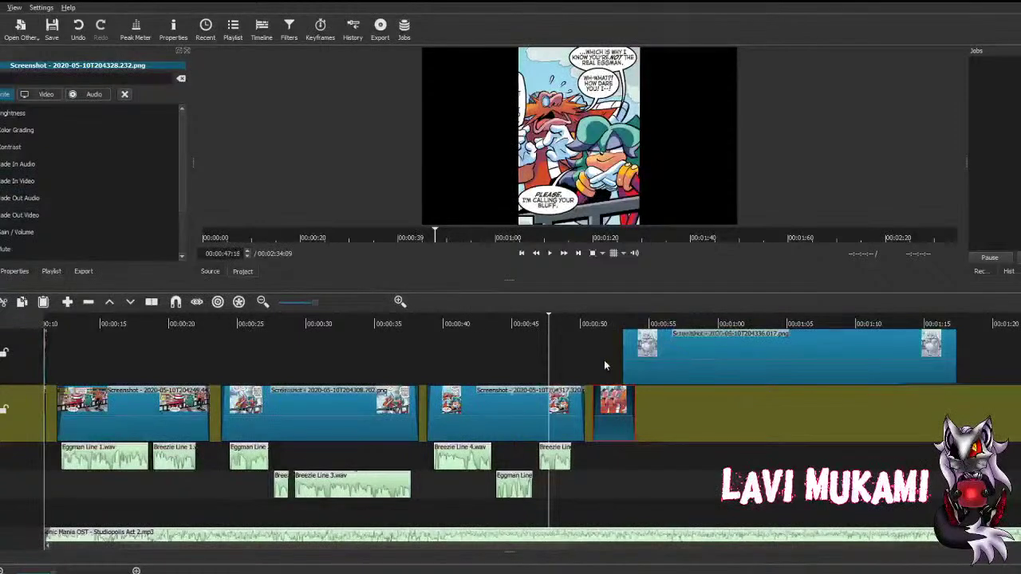
pyautogui.click(605, 364)
pyautogui.click(553, 369)
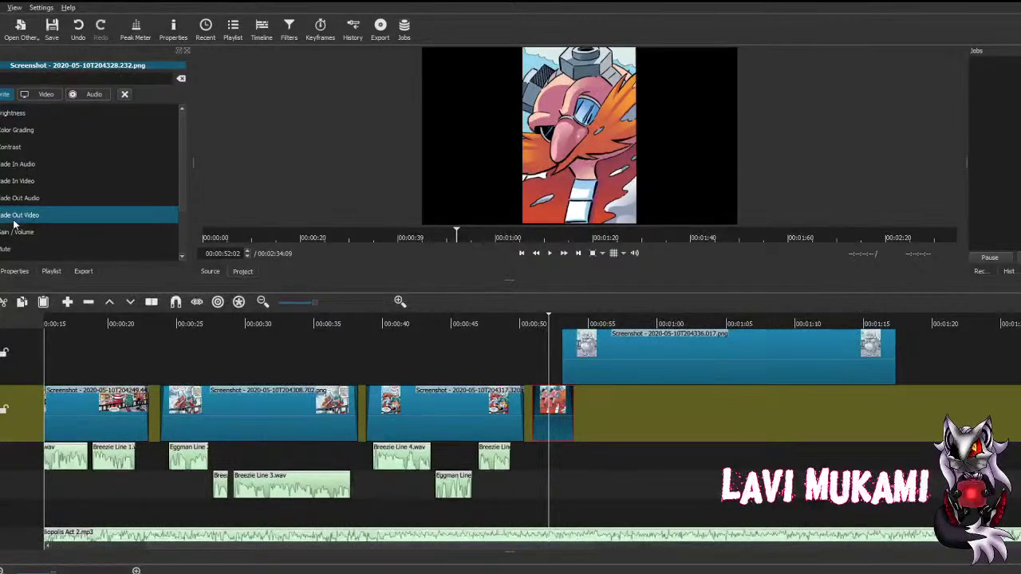
pyautogui.scroll(-2, 24, 220)
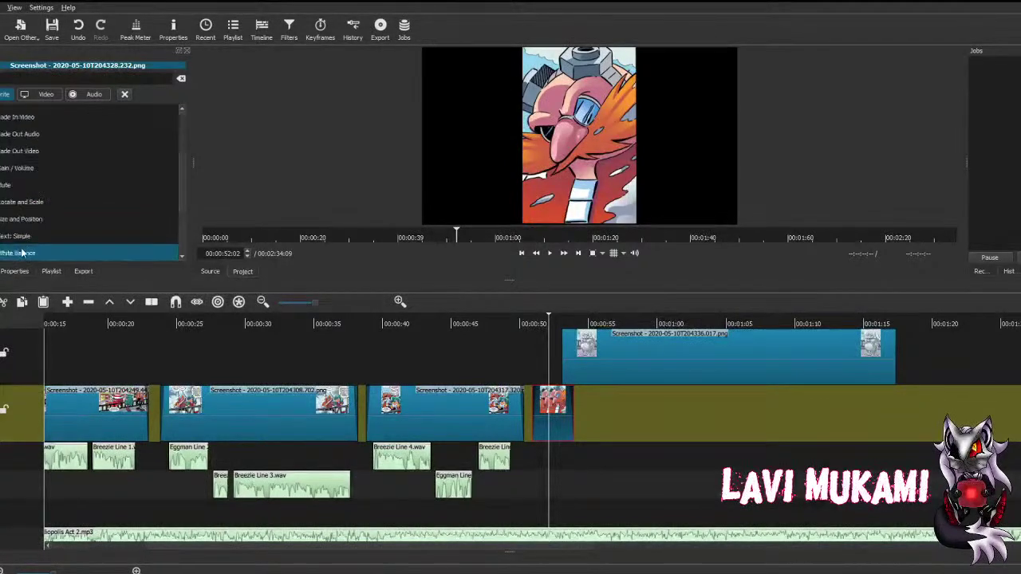
pyautogui.click(32, 219)
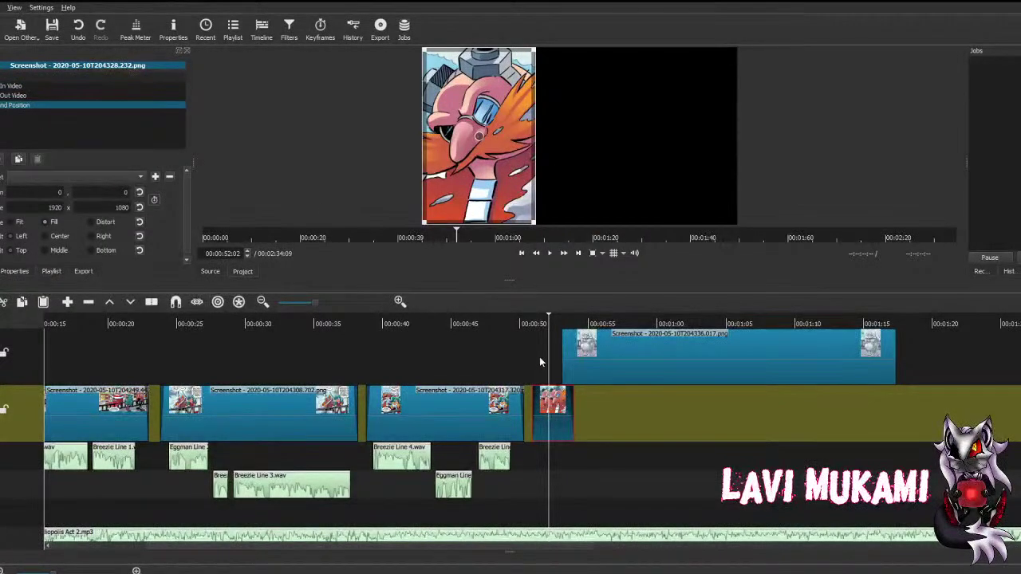
# Step: Save the project and add a Size and Position filter to the statue panel, Screenshot - 2020-05-10T204336.017.png
pyautogui.hotkey('ctrl', 's')
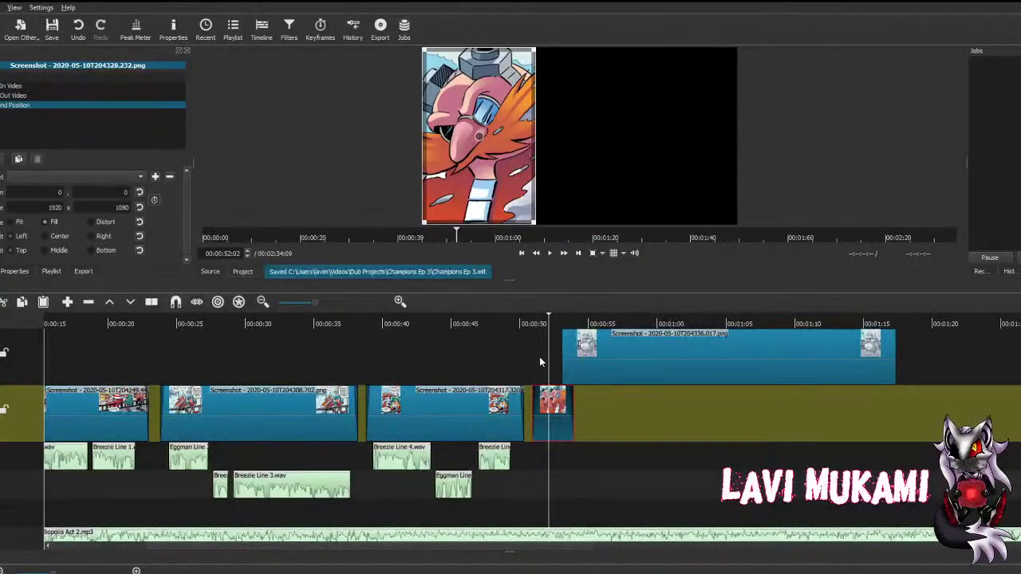
pyautogui.click(568, 323)
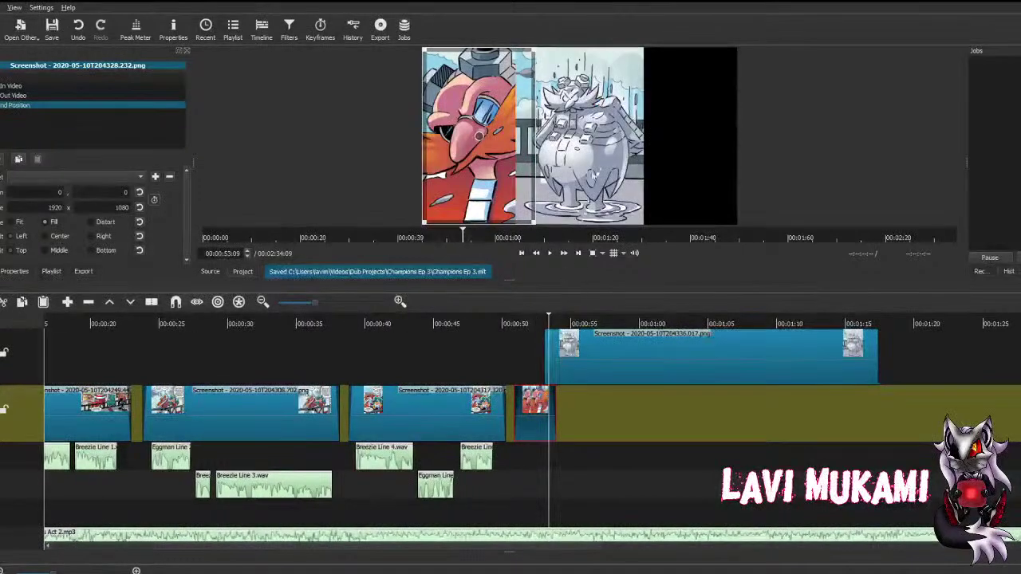
pyautogui.click(586, 354)
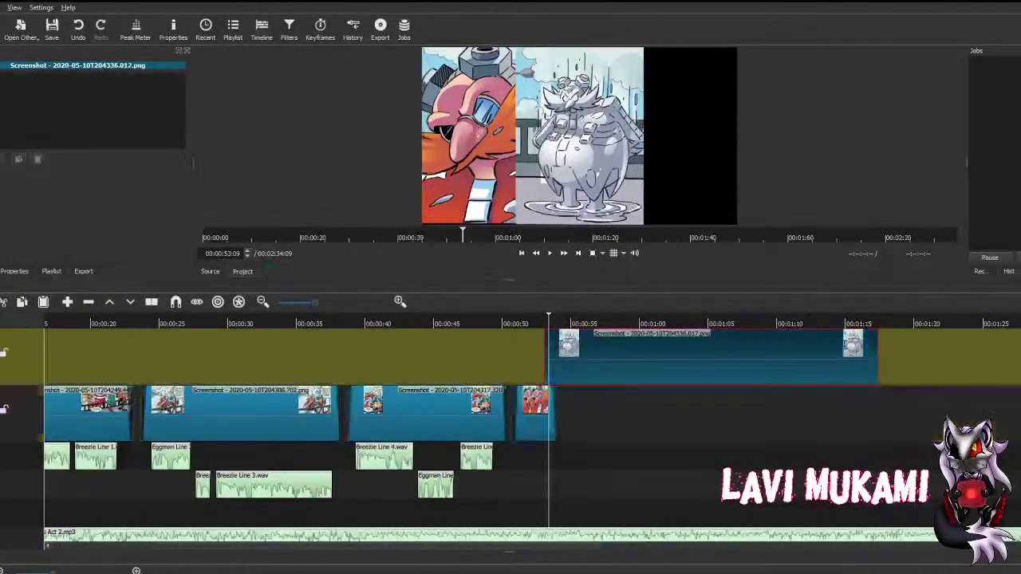
pyautogui.scroll(-1, 12, 231)
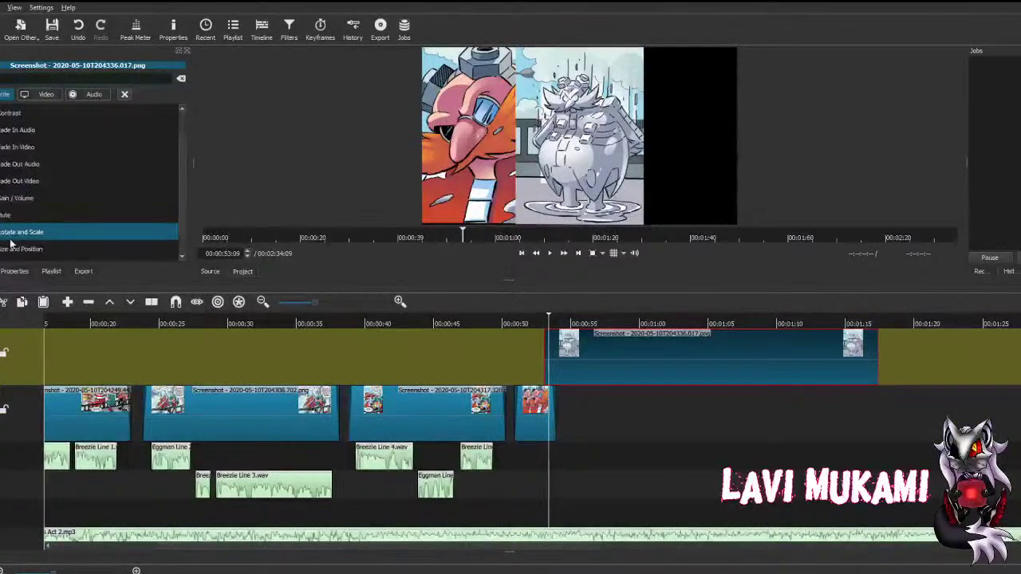
pyautogui.click(12, 249)
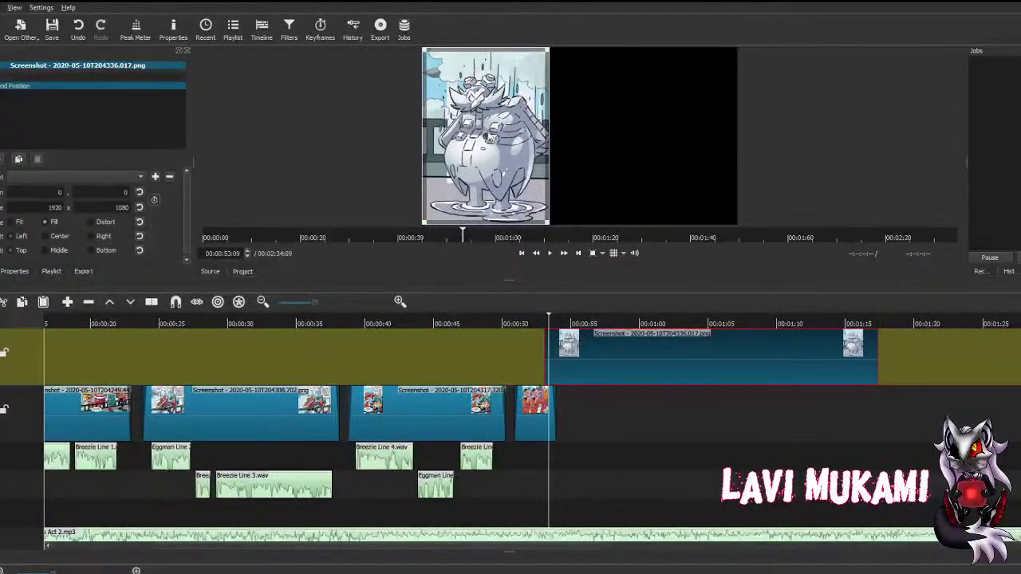
# Step: Place the statue panel beside the fourth panel at about position 708, 128 and shrink it to about 694 x 963
pyautogui.moveTo(487, 136); pyautogui.dragTo(616, 139)
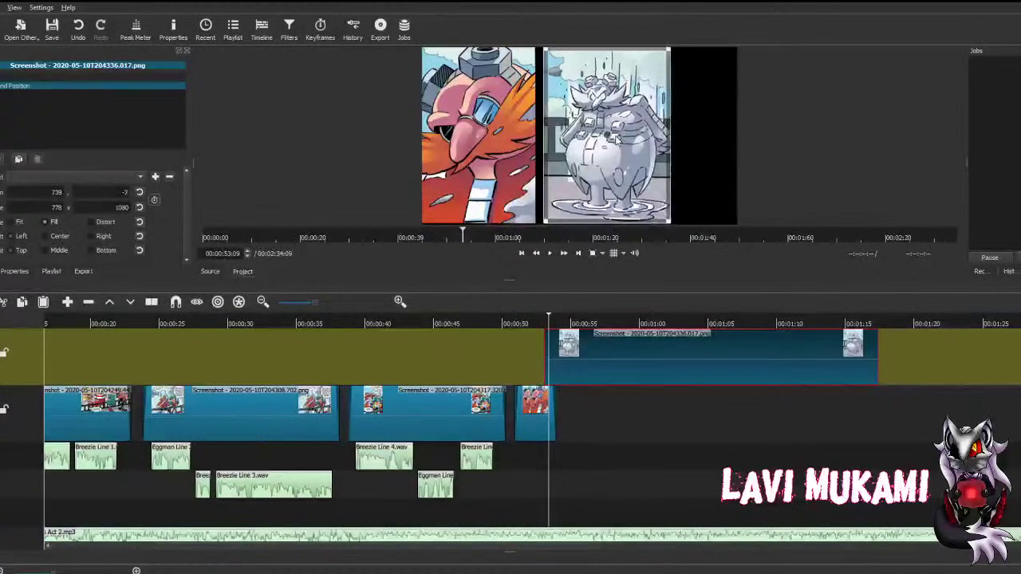
pyautogui.moveTo(671, 48); pyautogui.dragTo(640, 86)
pyautogui.moveTo(600, 145); pyautogui.dragTo(595, 148)
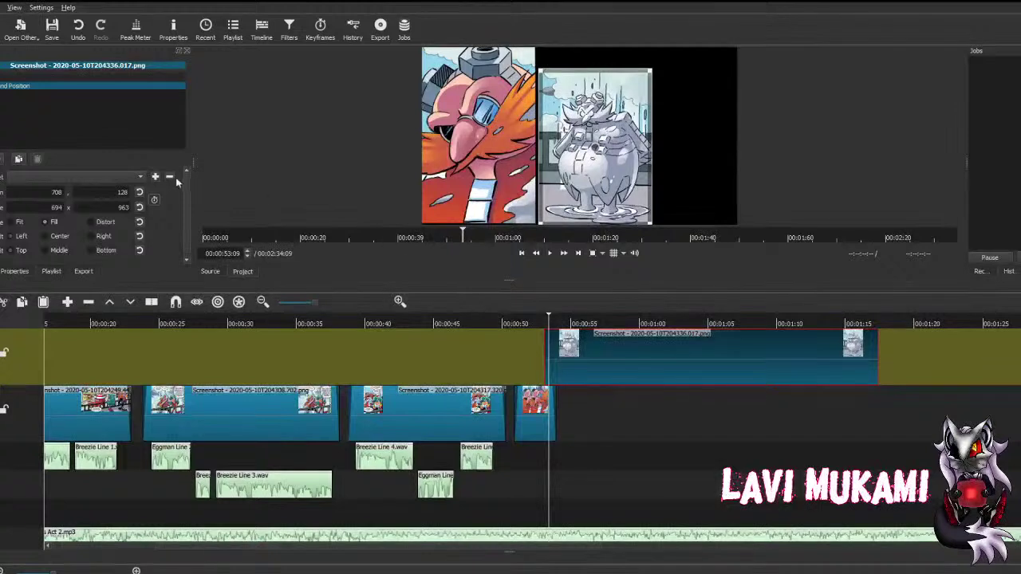
# Step: Add Fade In Video and Fade Out Video filters to the statue panel and save the project
pyautogui.click(0, 158)
pyautogui.click(14, 182)
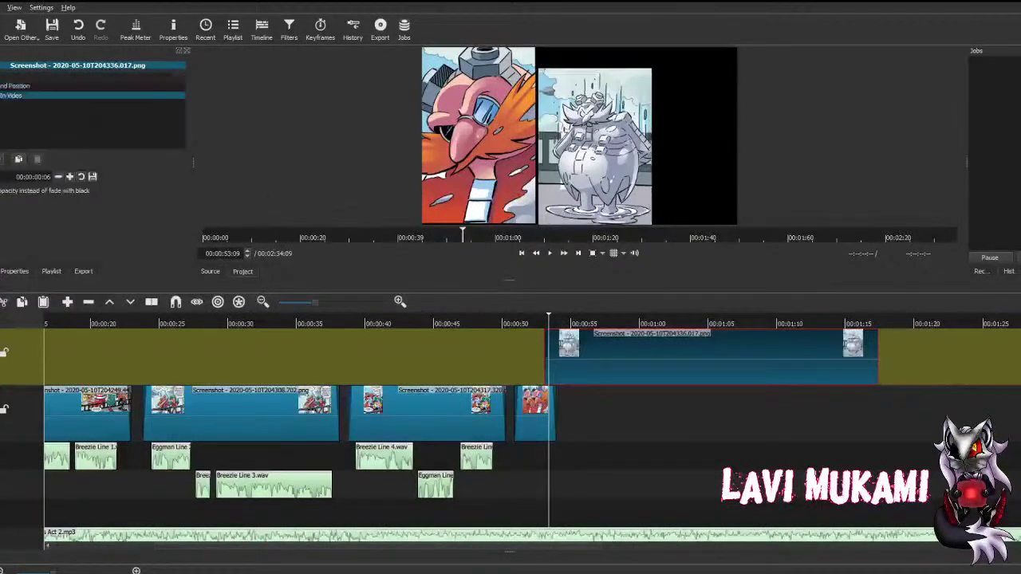
pyautogui.click(1, 159)
pyautogui.click(56, 215)
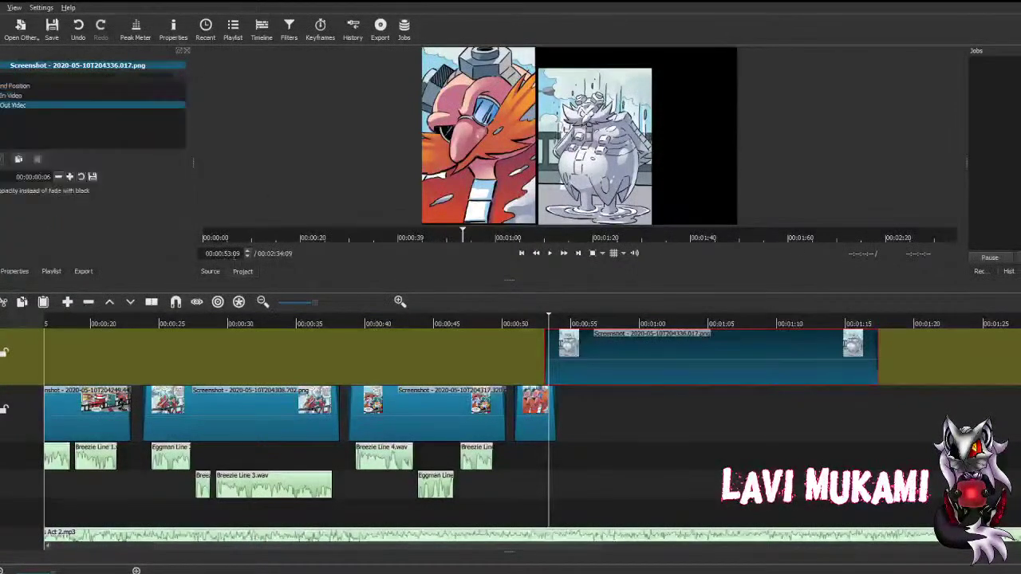
pyautogui.hotkey('ctrl', 's')
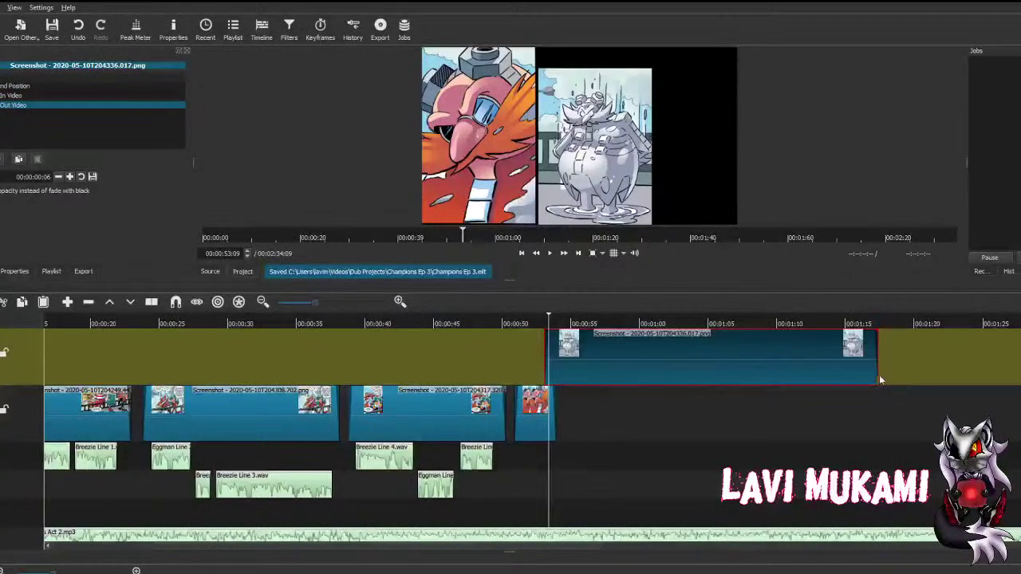
# Step: Trim the fourth panel's end to about 53 seconds and the statue panel's end to about 56 seconds, replaying the transition, and save
pyautogui.moveTo(877, 371); pyautogui.dragTo(554, 410)
pyautogui.hotkey('ctrl', 's')
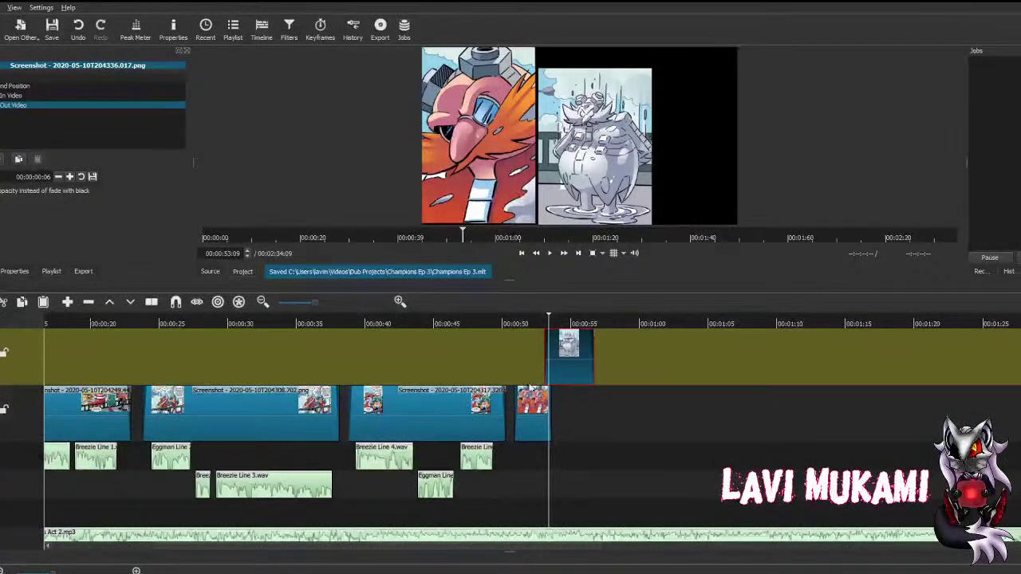
pyautogui.click(549, 254)
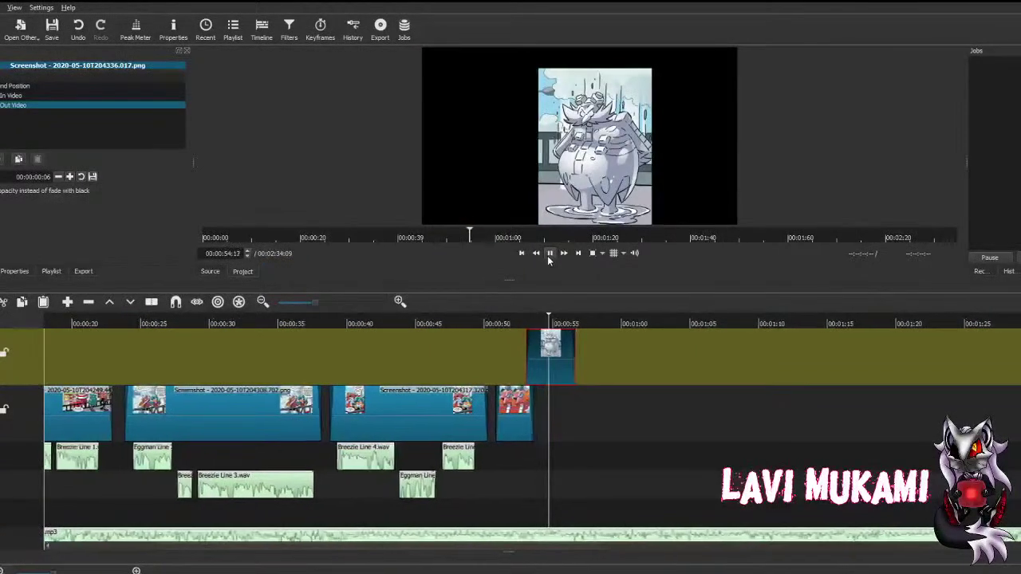
pyautogui.click(549, 254)
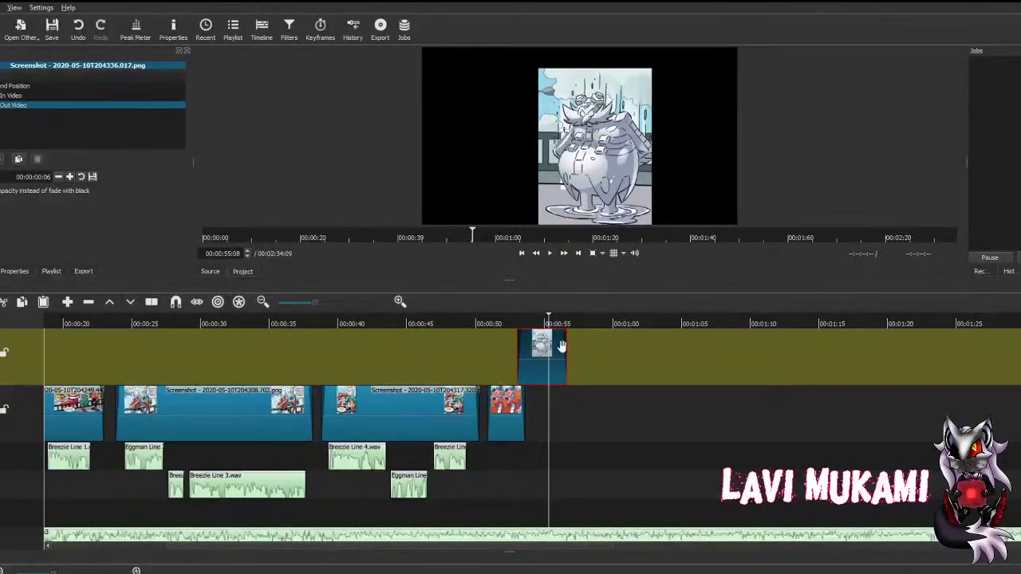
pyautogui.moveTo(565, 346); pyautogui.dragTo(556, 347)
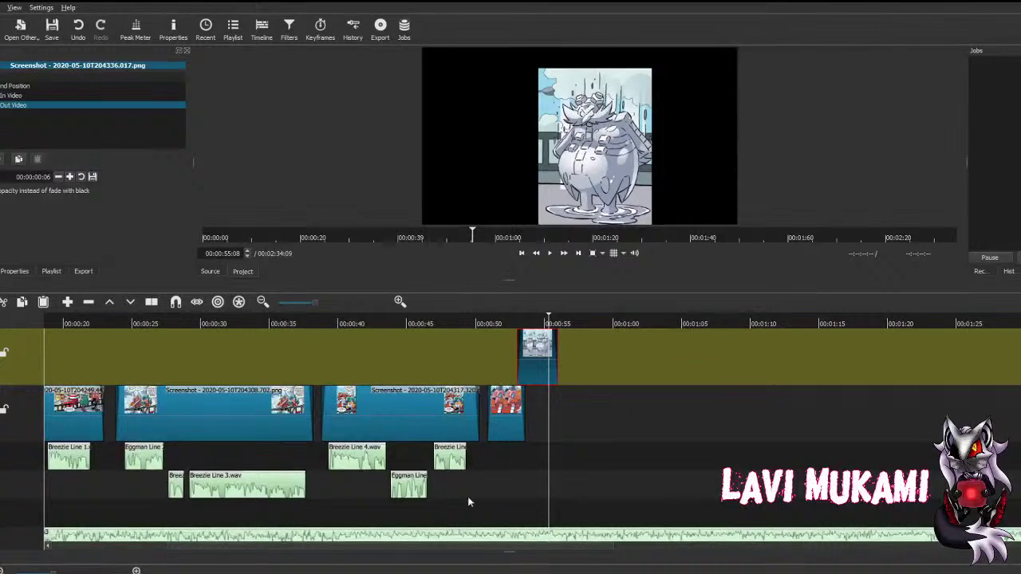
pyautogui.hotkey('ctrl', 's')
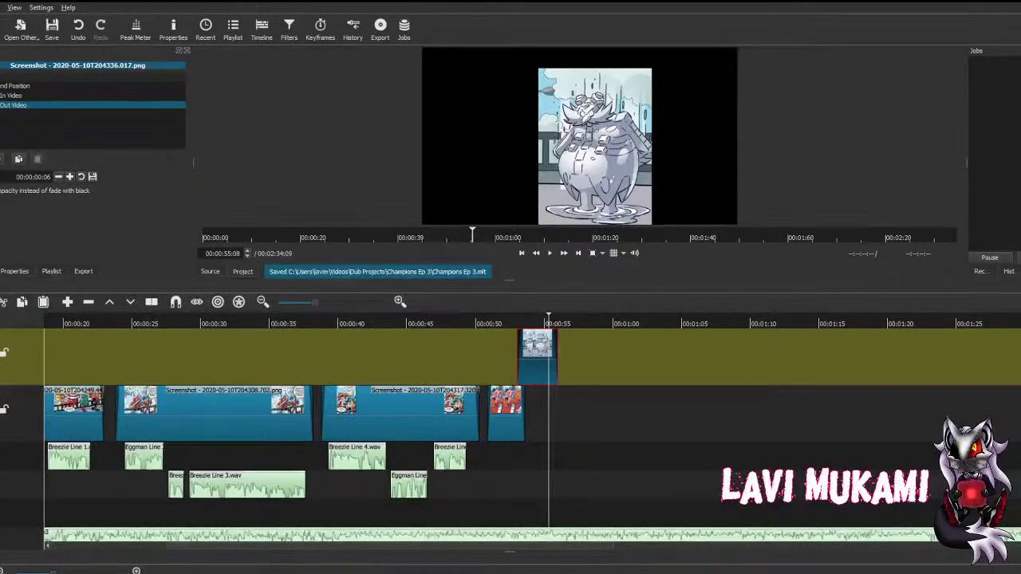
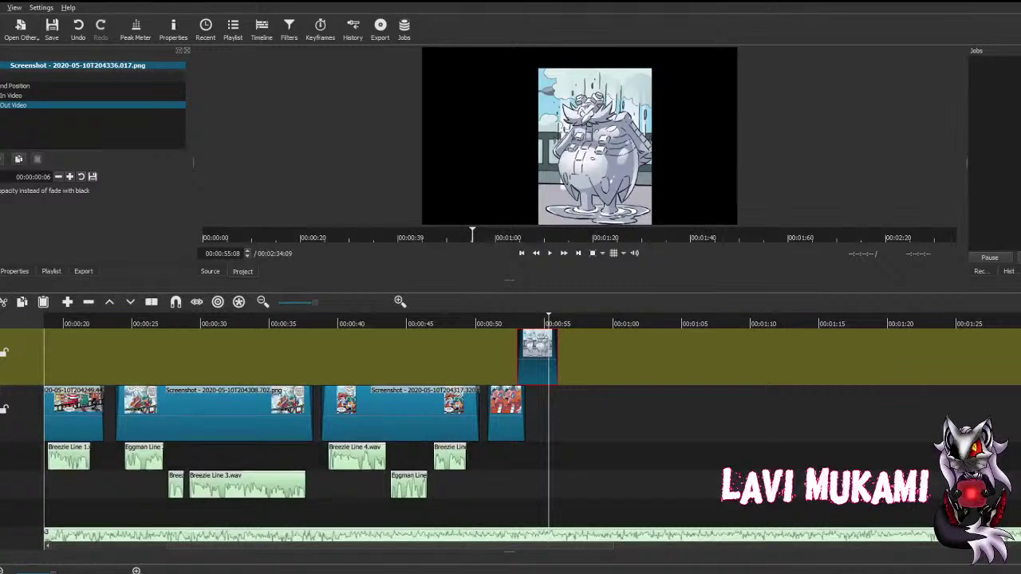
# Step: Append the Tar Pit Tar, Bubbling, Cauldron sound effect MP3 to the audio track holding Eggman Line 3.wav
pyautogui.click(537, 319)
pyautogui.click(538, 319)
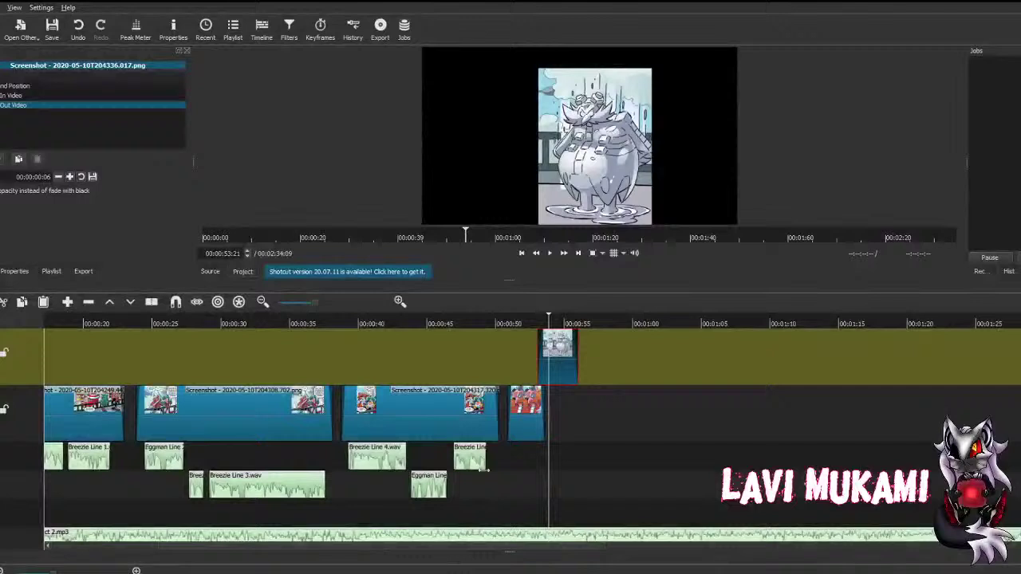
pyautogui.scroll(-2, 483, 471)
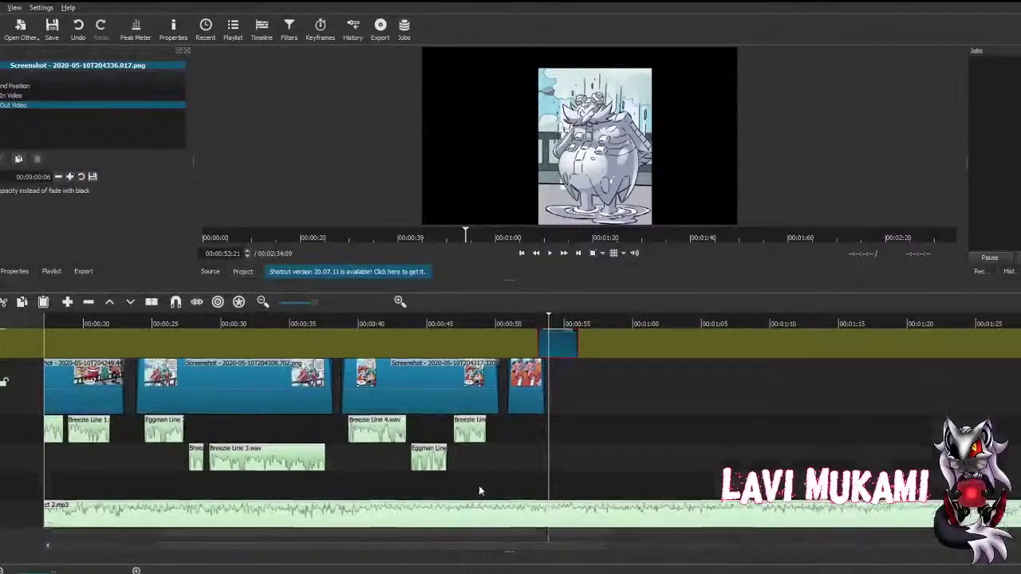
pyautogui.click(429, 459)
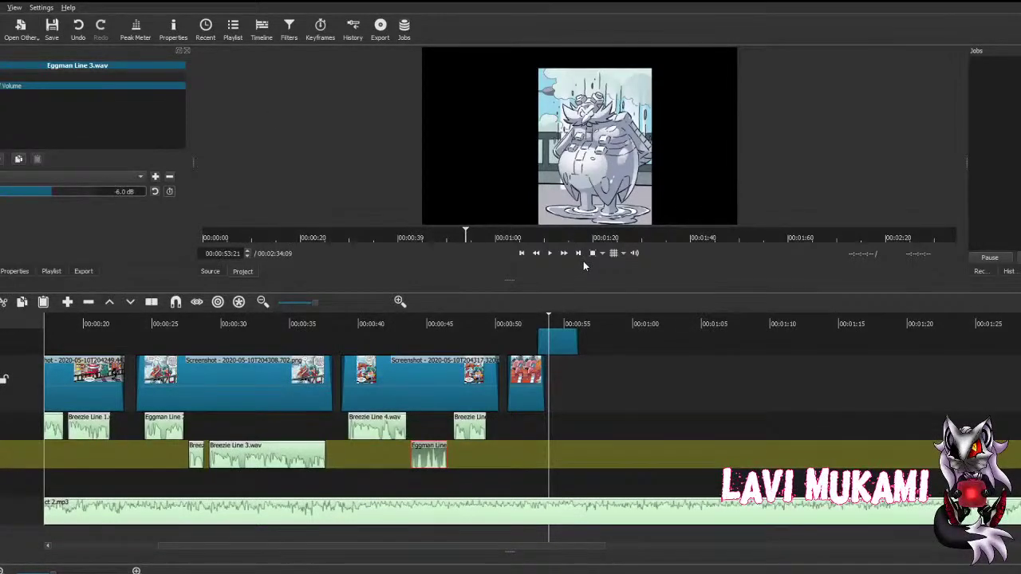
pyautogui.click(537, 253)
pyautogui.press('a')
# Step: Add a Gain / Volume filter of -18.8 dB to the tar pit sound, move its start to about 52 seconds, and save
pyautogui.click(19, 158)
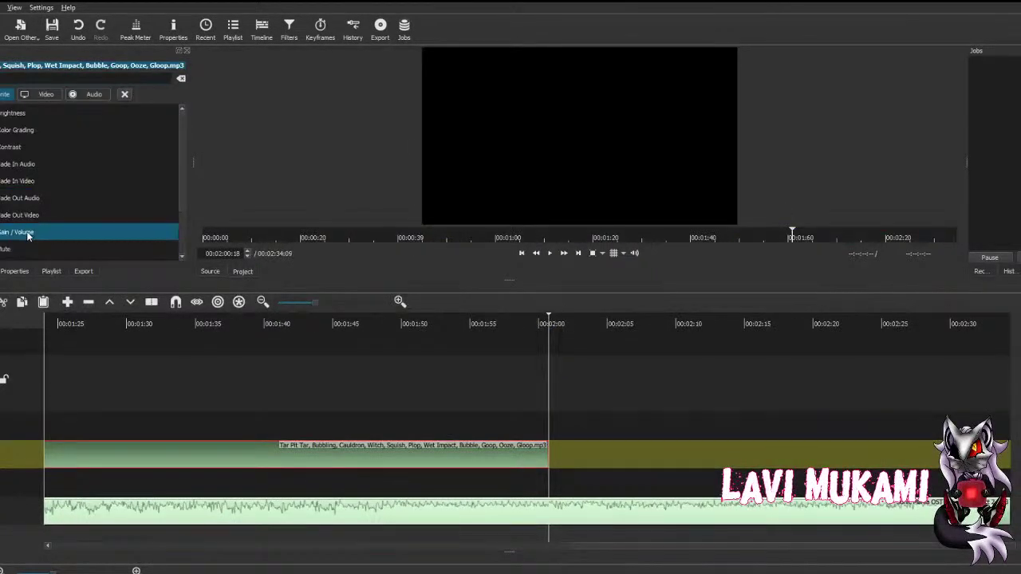
pyautogui.click(27, 232)
pyautogui.press('Up')
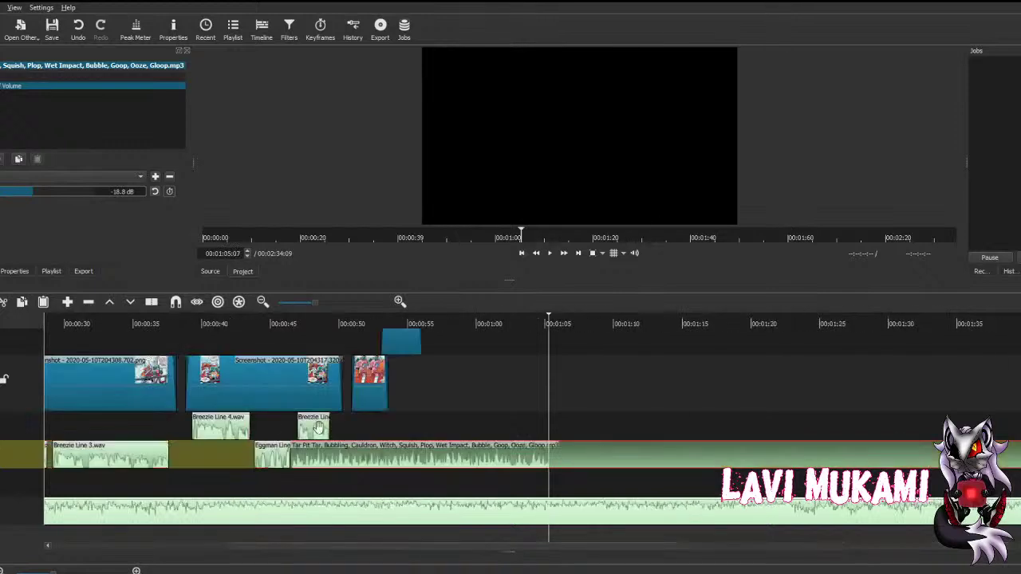
pyautogui.moveTo(423, 455); pyautogui.dragTo(481, 459)
pyautogui.hotkey('ctrl', 's')
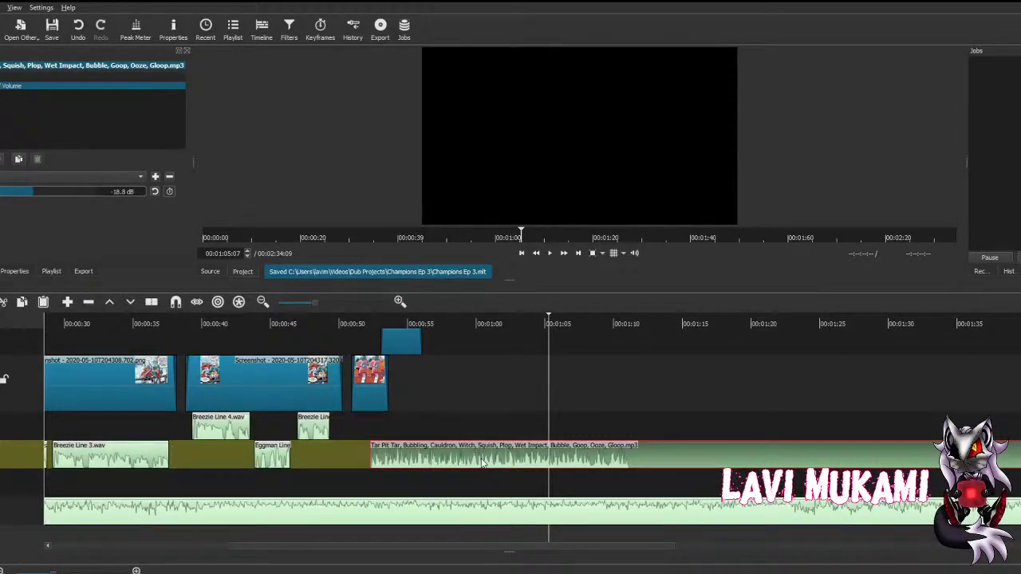
# Step: Append Screenshot - 2020-05-10T204343.625.png to video track V1
pyautogui.scroll(1, 482, 463)
pyautogui.press('pageup')
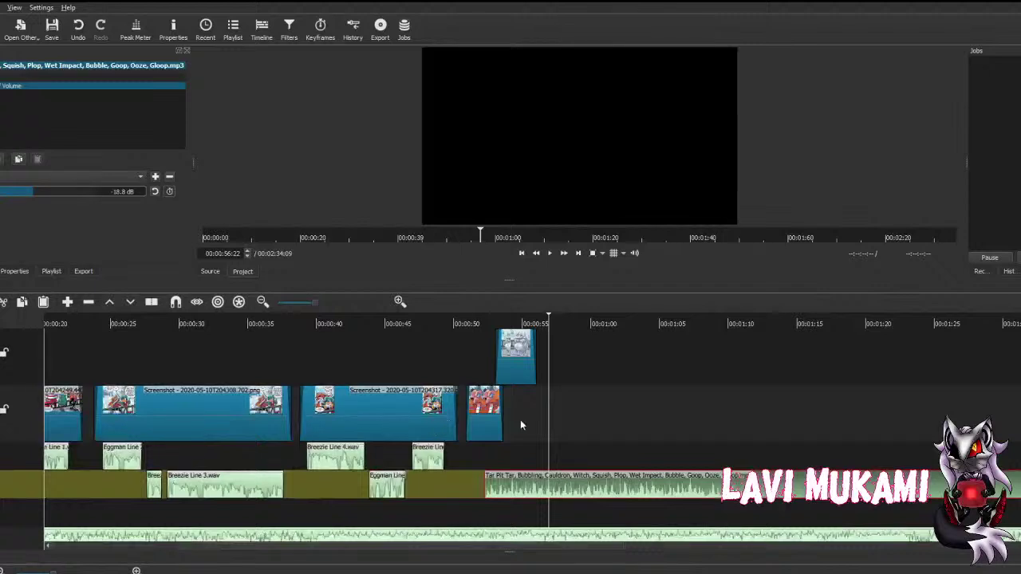
pyautogui.press('pageup')
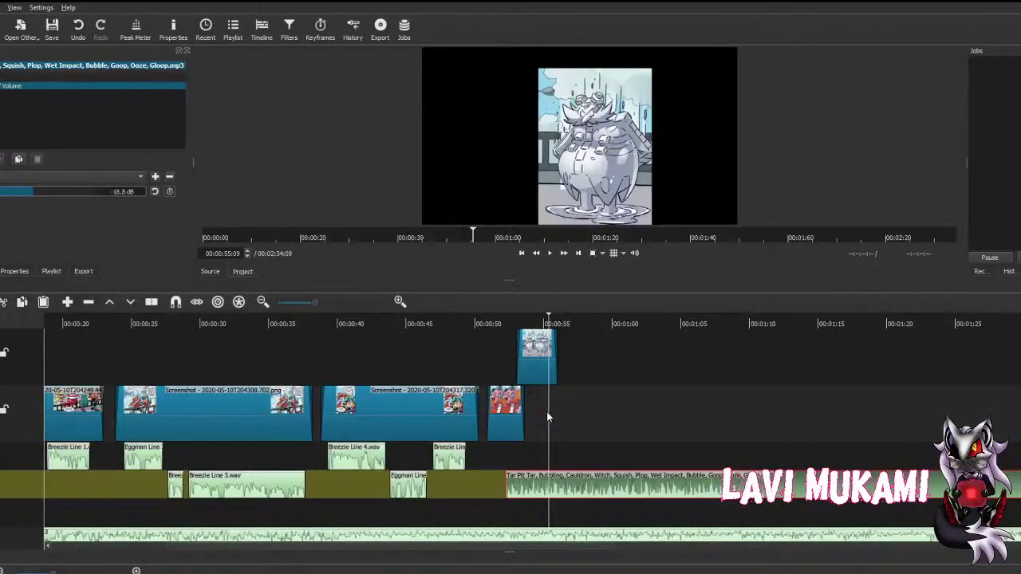
pyautogui.click(22, 430)
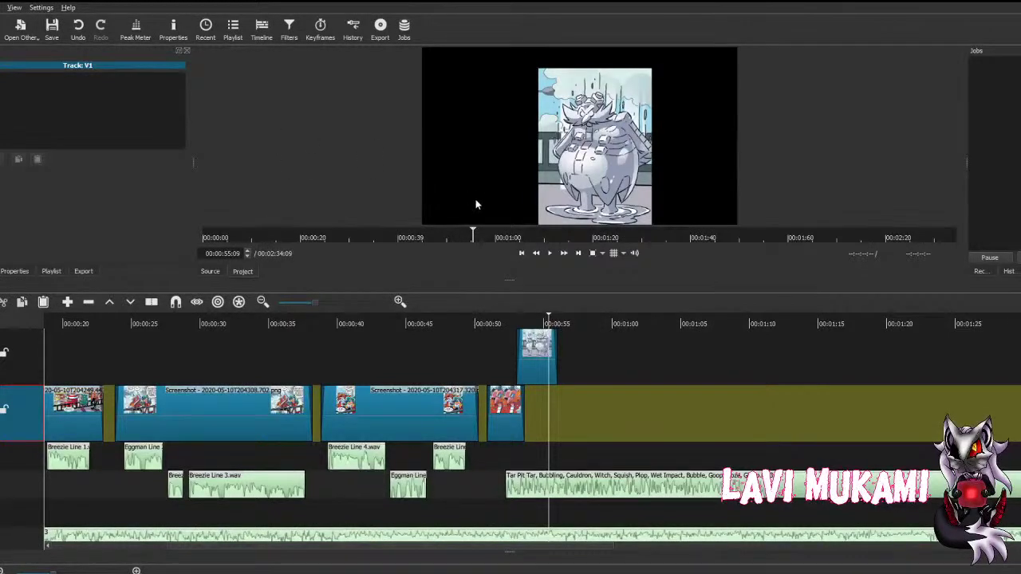
pyautogui.doubleClick(536, 350)
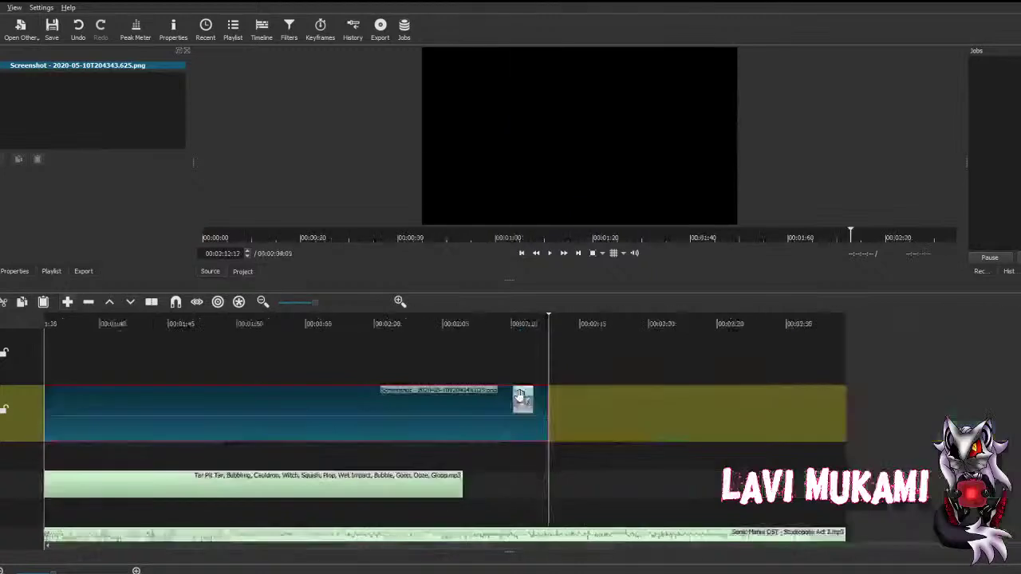
# Step: Move the spiky statue panel back along V1 so it starts at about 56 seconds, right after the first statue panel ends
pyautogui.moveTo(452, 403); pyautogui.dragTo(508, 407)
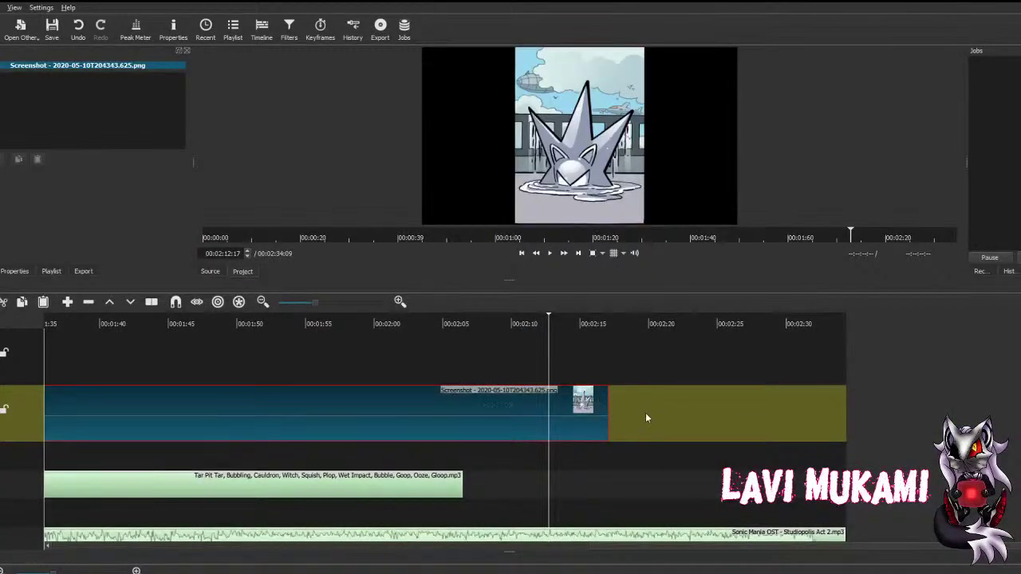
pyautogui.moveTo(606, 403); pyautogui.dragTo(397, 408)
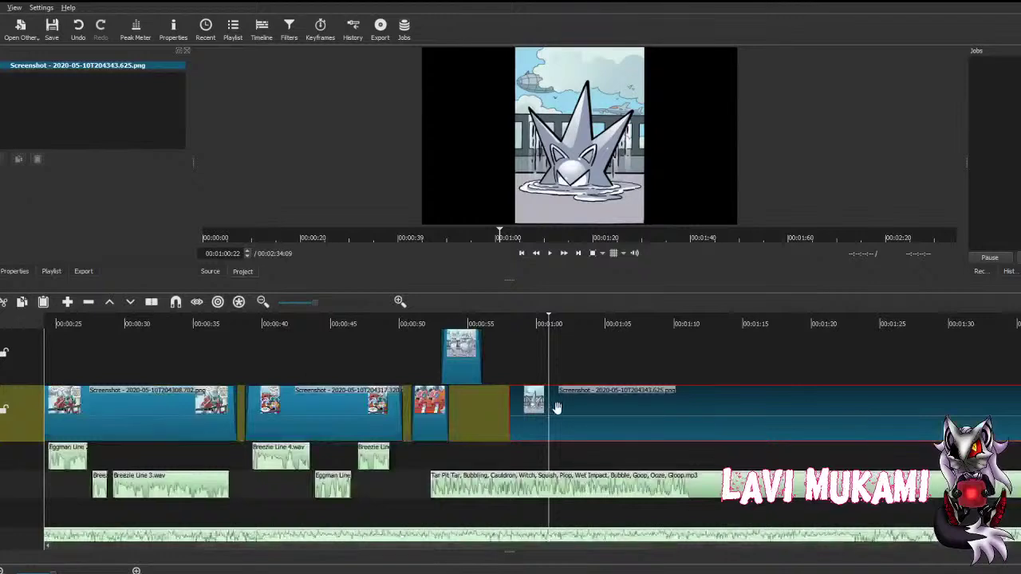
pyautogui.moveTo(551, 407); pyautogui.dragTo(523, 407)
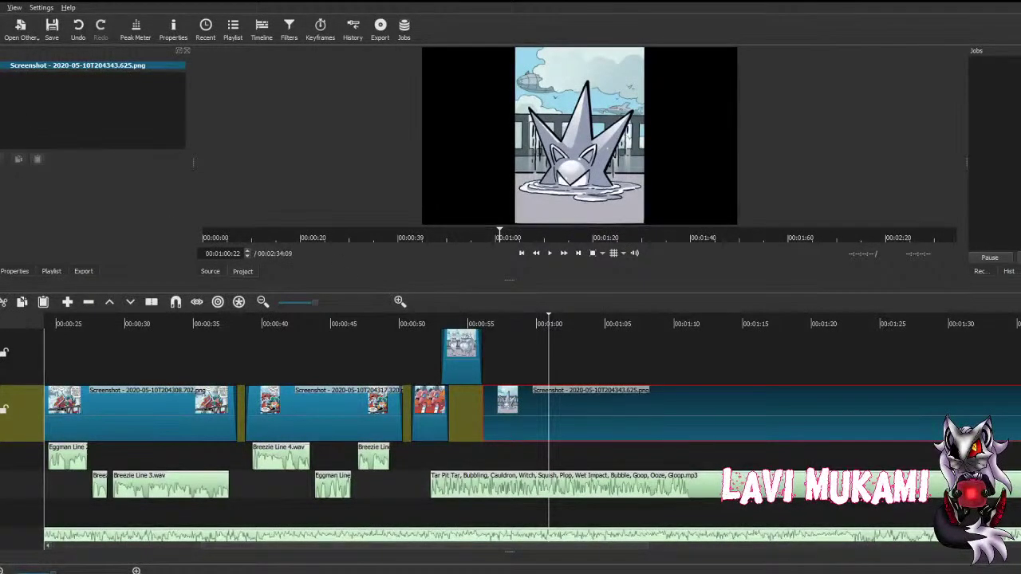
# Step: Add Fade In Video and Fade Out Video filters to Screenshot - 2020-05-10T204343.625.png
pyautogui.click(4, 159)
pyautogui.click(16, 179)
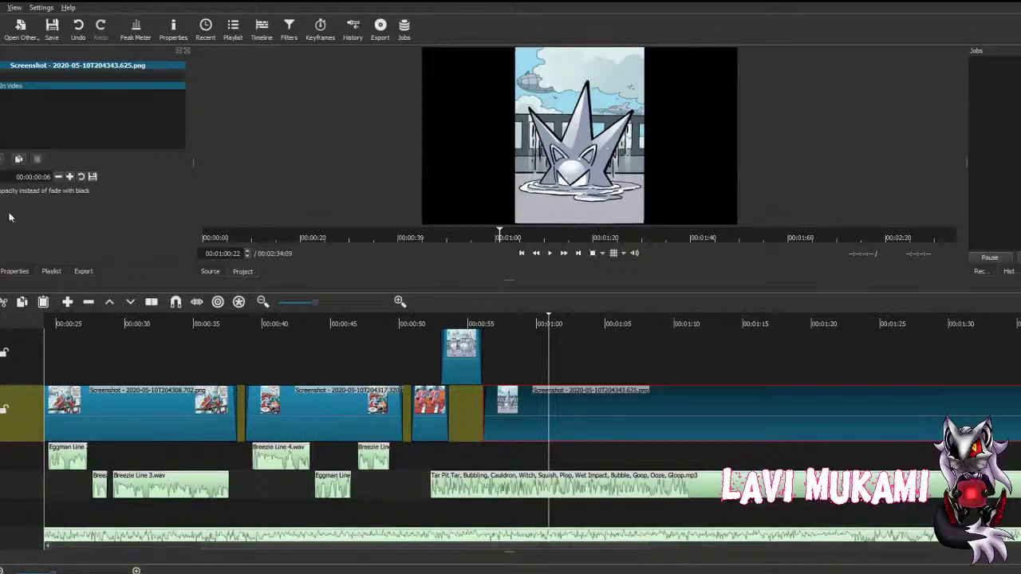
pyautogui.click(3, 158)
pyautogui.click(16, 217)
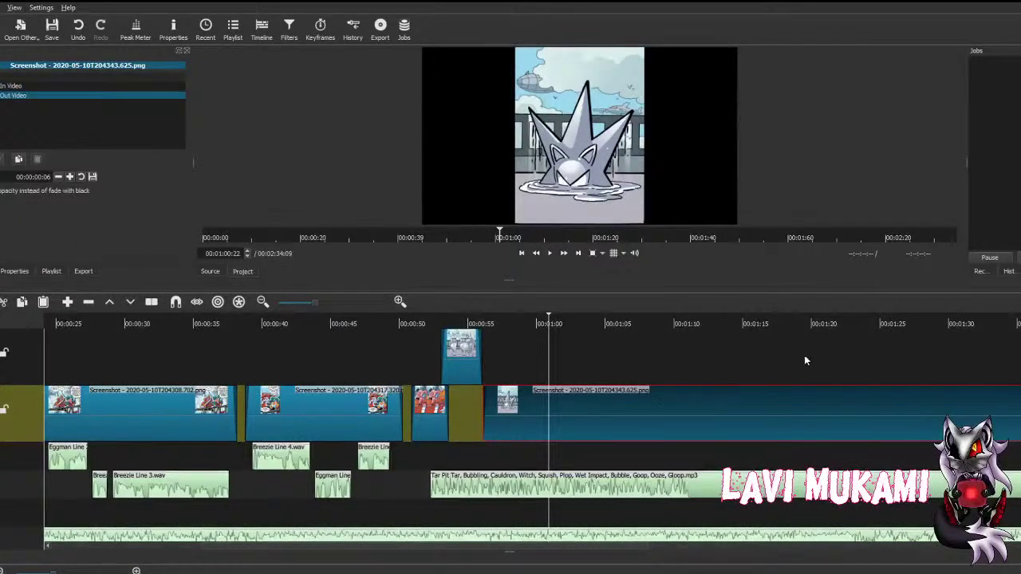
# Step: Shorten the spiky statue panel from its end to about 13 seconds long and return the playhead to the first statue panel
pyautogui.scroll(-5, 804, 355)
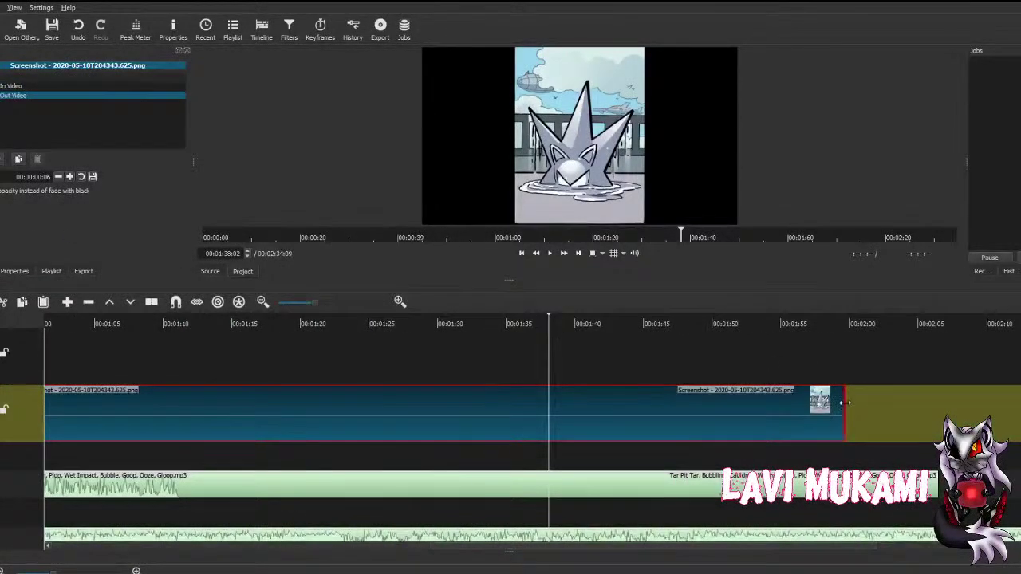
pyautogui.moveTo(845, 403); pyautogui.dragTo(231, 407)
pyautogui.scroll(4, 134, 370)
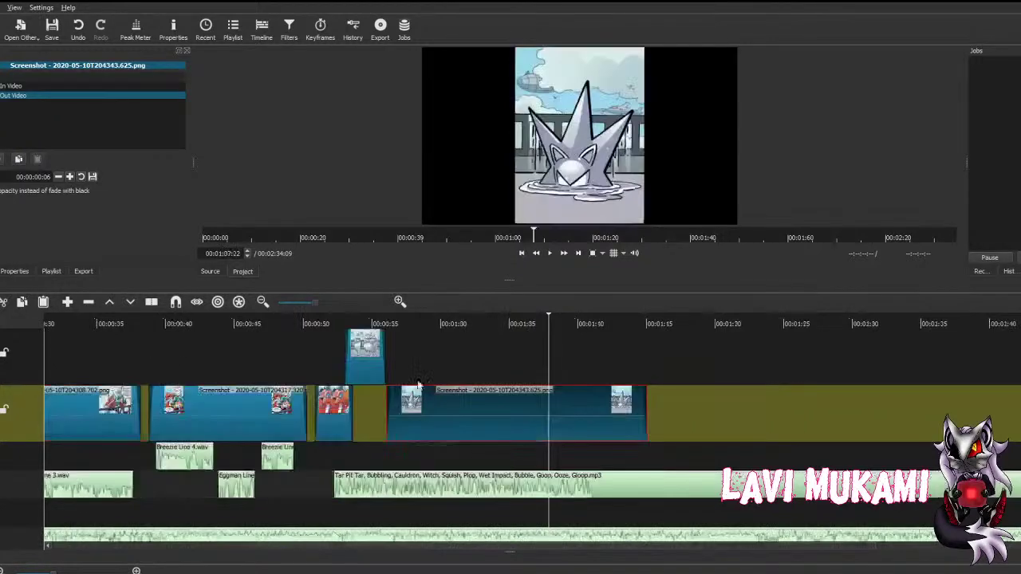
pyautogui.moveTo(648, 418); pyautogui.dragTo(570, 421)
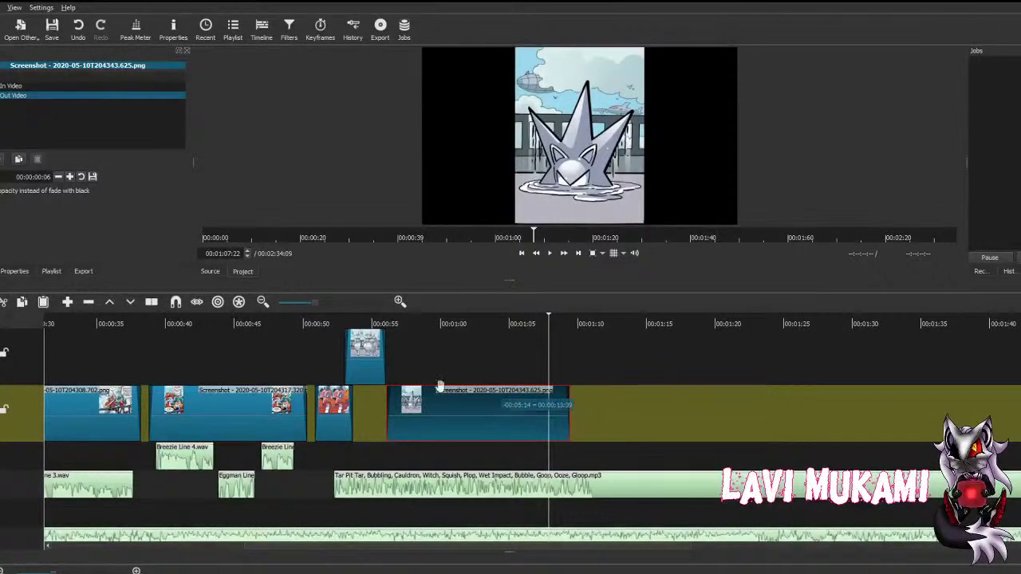
pyautogui.scroll(1, 413, 361)
pyautogui.click(496, 317)
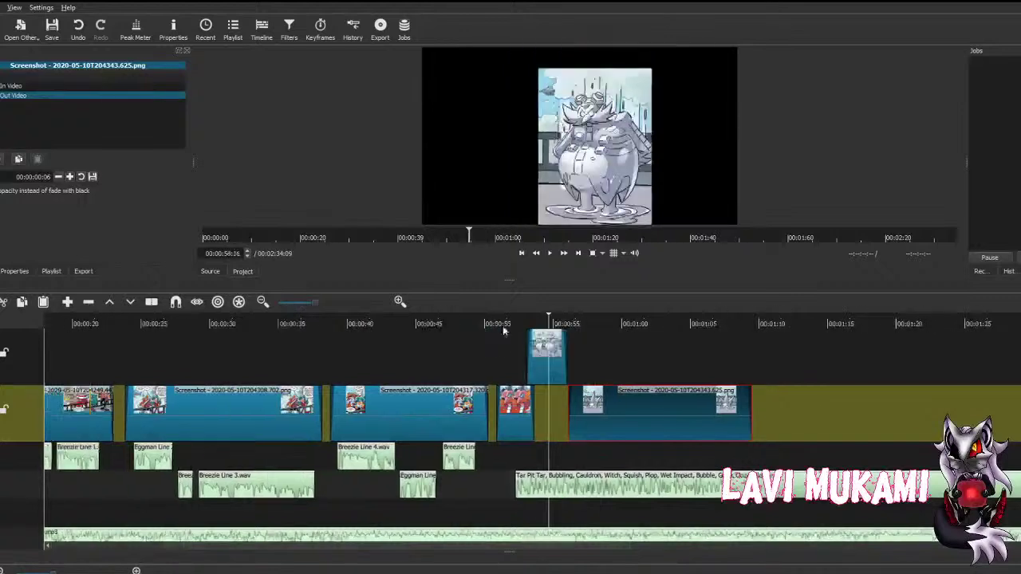
# Step: Add a Size and Position filter to the spiky statue panel, shift it to about 1108, 7 in the frame, and save the project
pyautogui.hotkey('ctrl', 's')
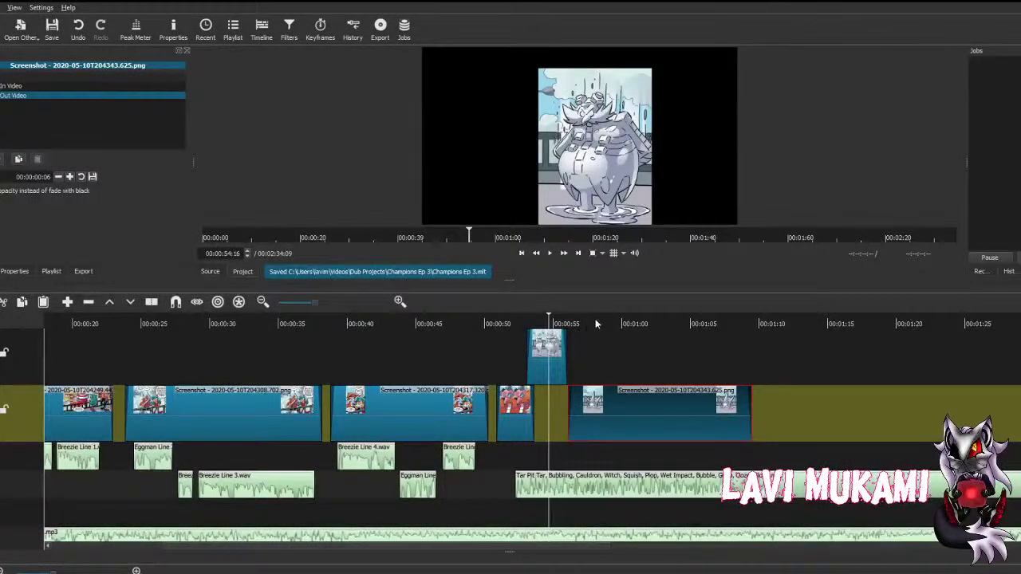
pyautogui.click(595, 323)
pyautogui.click(69, 177)
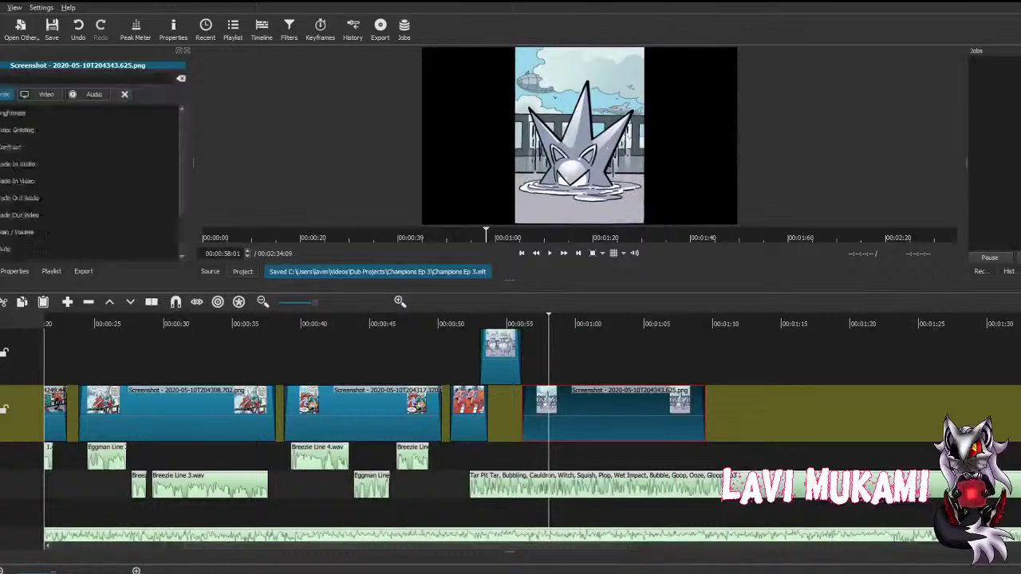
pyautogui.scroll(-1, 36, 237)
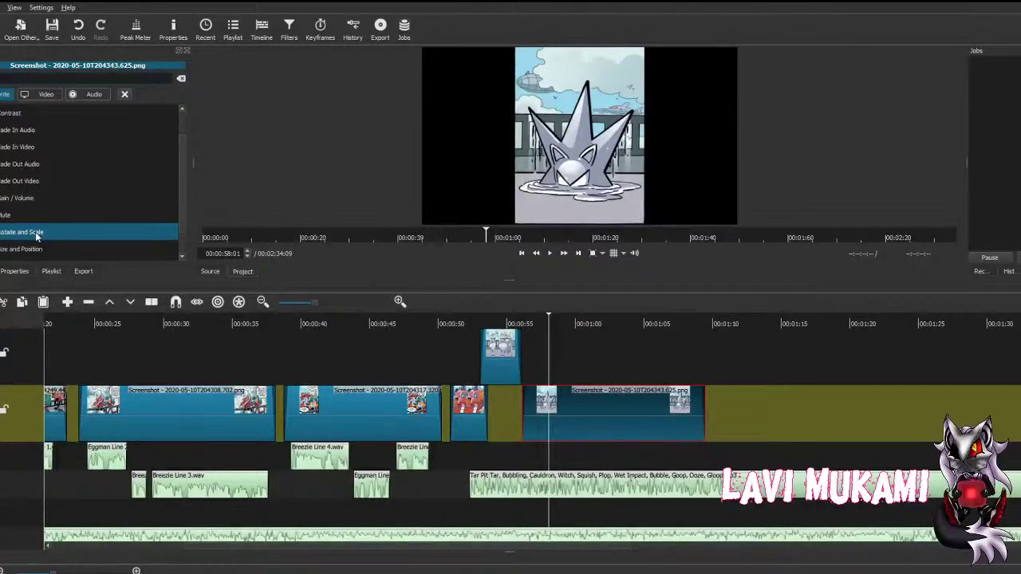
pyautogui.click(36, 233)
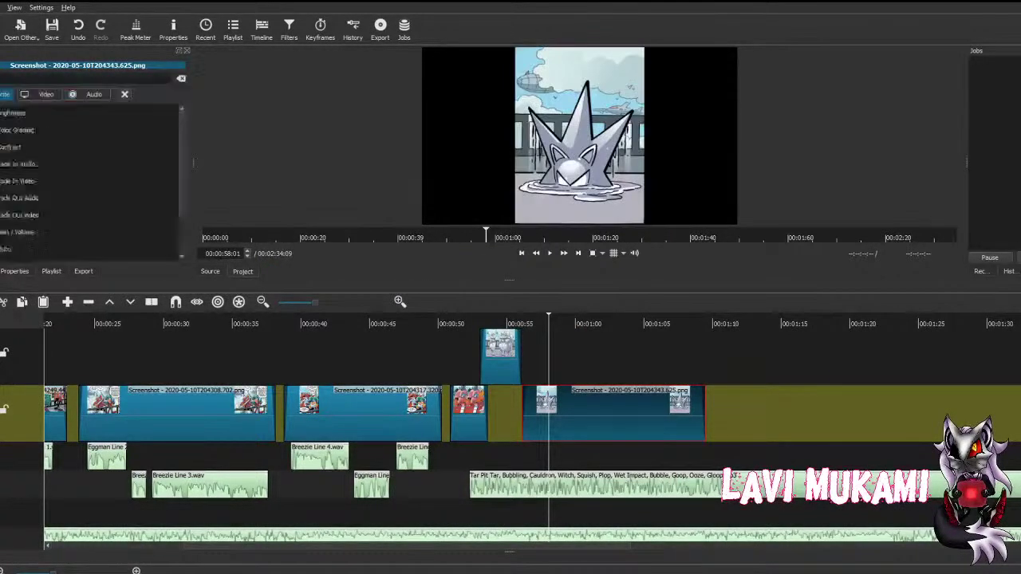
pyautogui.scroll(-2, 36, 231)
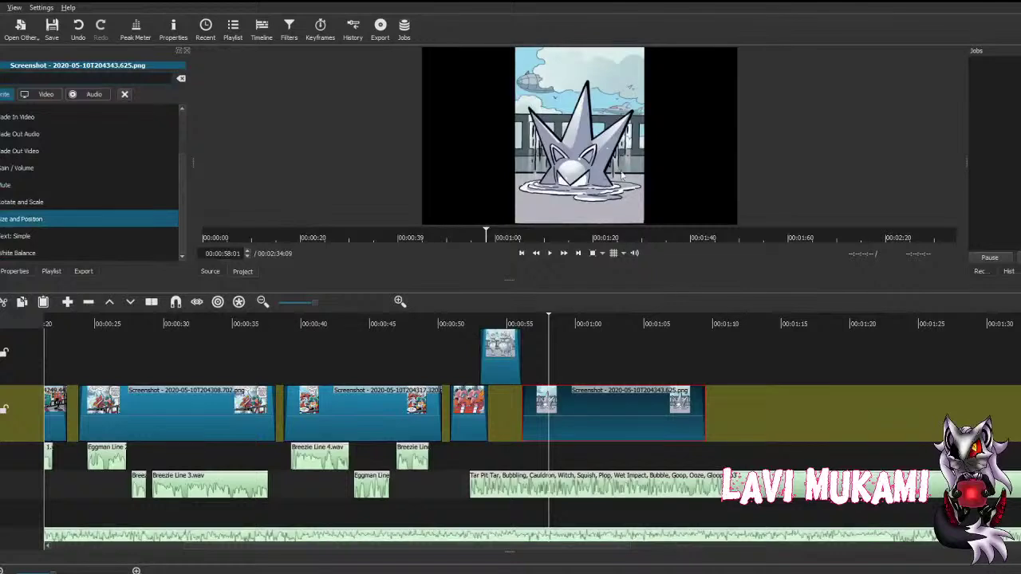
pyautogui.moveTo(570, 160); pyautogui.dragTo(680, 137)
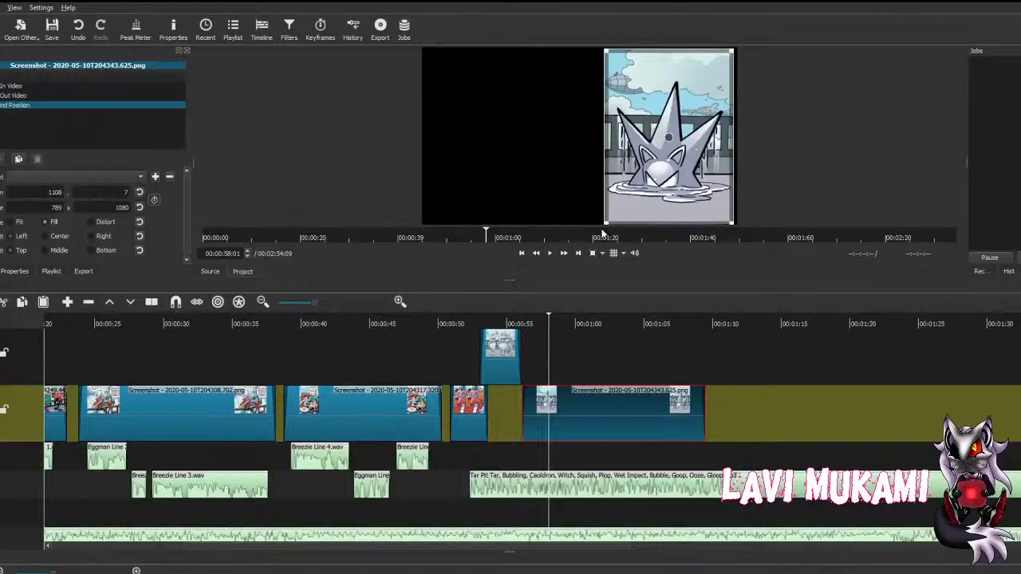
pyautogui.hotkey('ctrl', 's')
# Step: Check the transitions from the Eggman close-up through the first statue panel to the spiky statue panel around 52 to 56 seconds
pyautogui.click(504, 324)
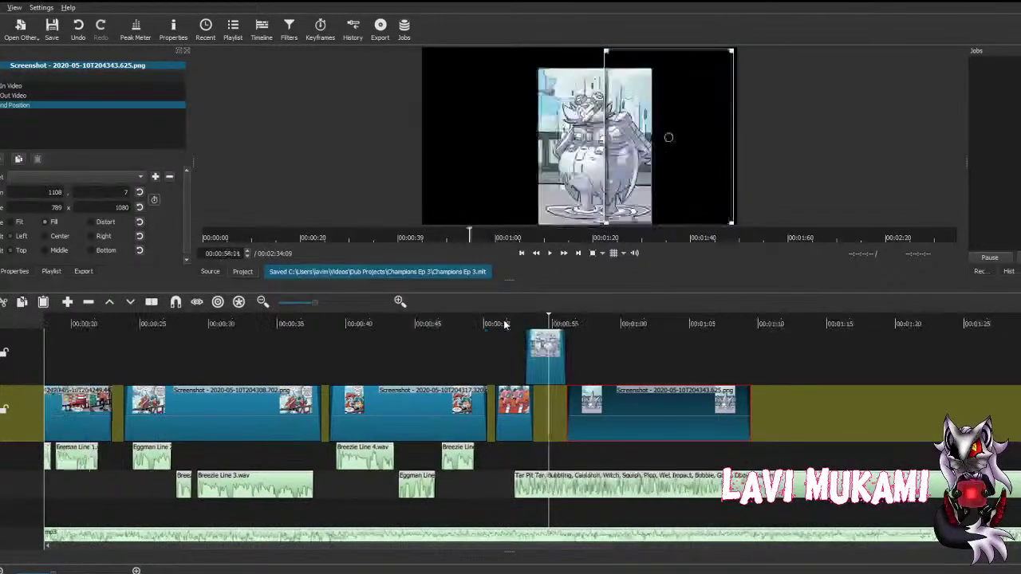
pyautogui.click(569, 324)
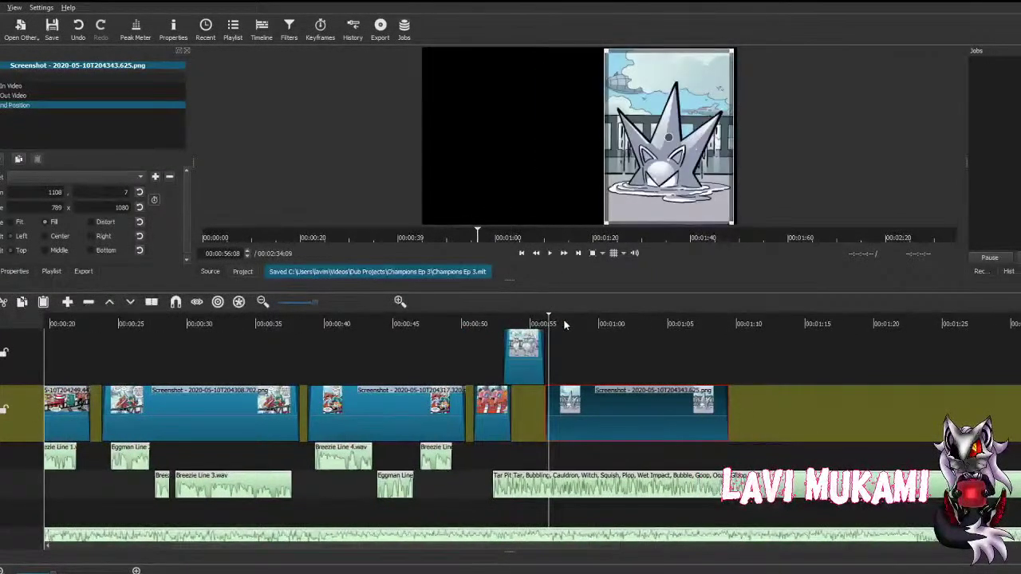
pyautogui.click(564, 324)
pyautogui.click(515, 324)
pyautogui.click(507, 324)
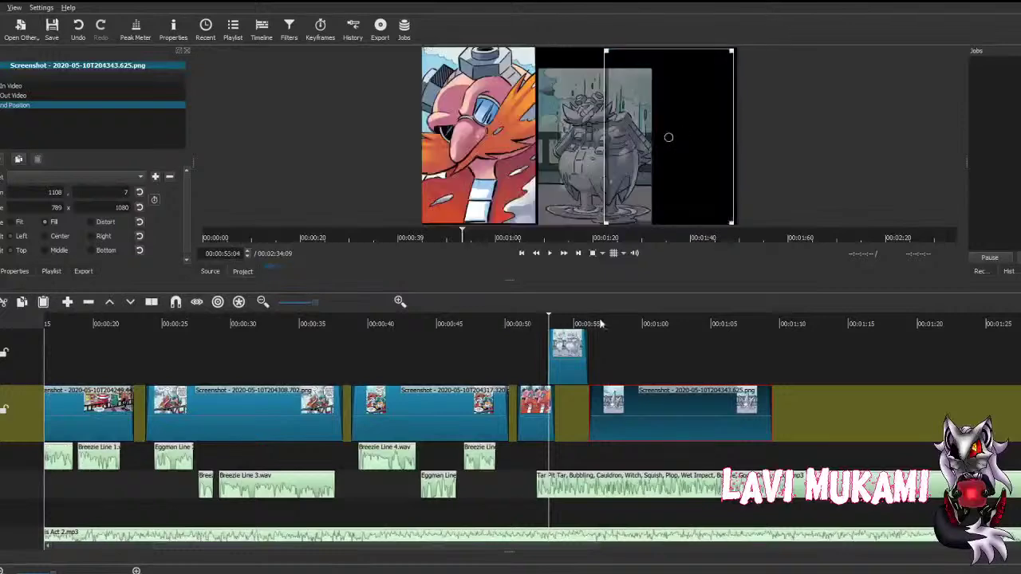
pyautogui.click(587, 324)
pyautogui.click(527, 324)
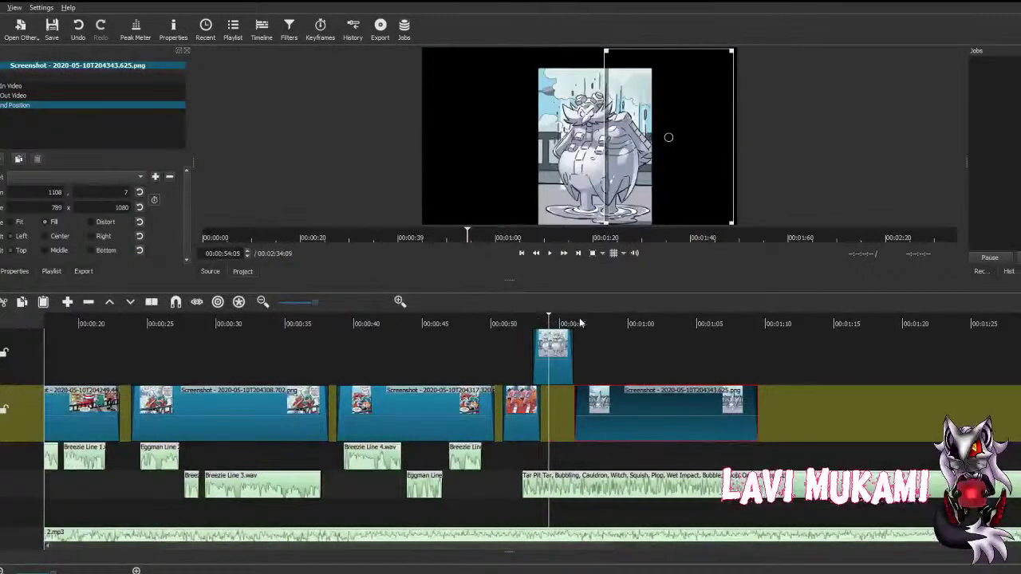
pyautogui.click(581, 323)
pyautogui.click(509, 324)
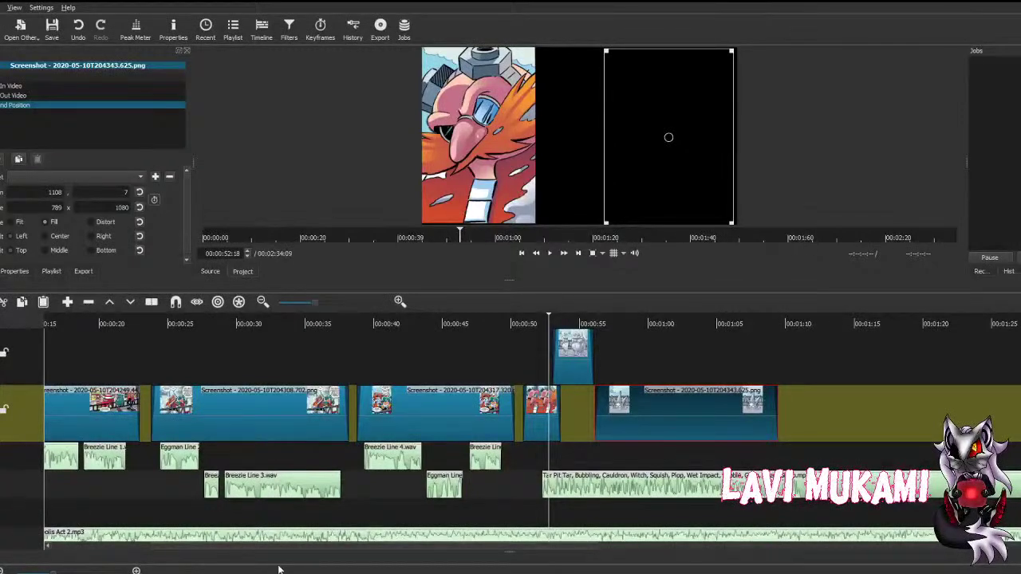
# Step: Split the Tar Pit Tar sound effect on track A2 at 00:01:11:12, delete the part after the cut, and save the project
pyautogui.click(19, 496)
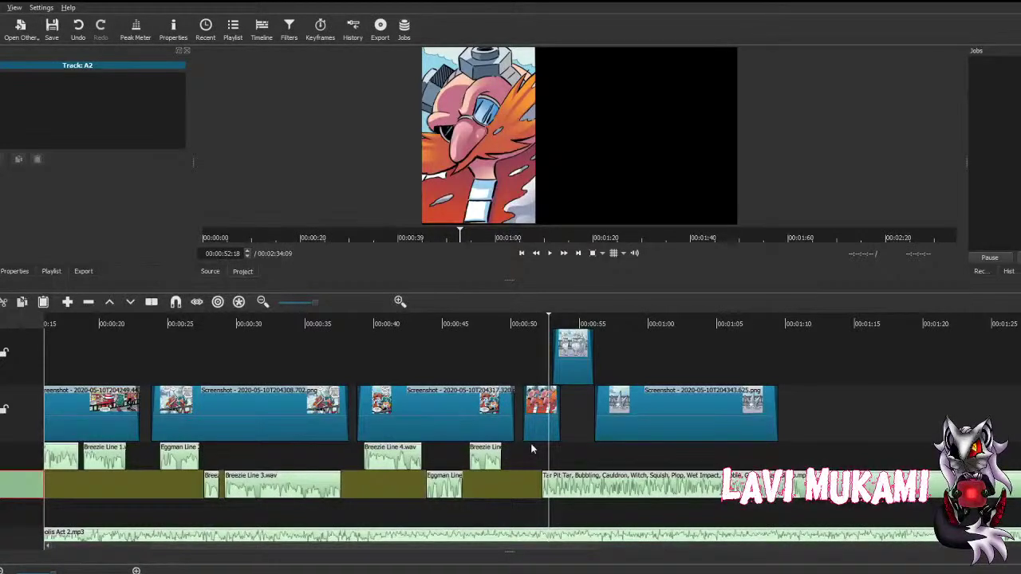
pyautogui.press('Left')
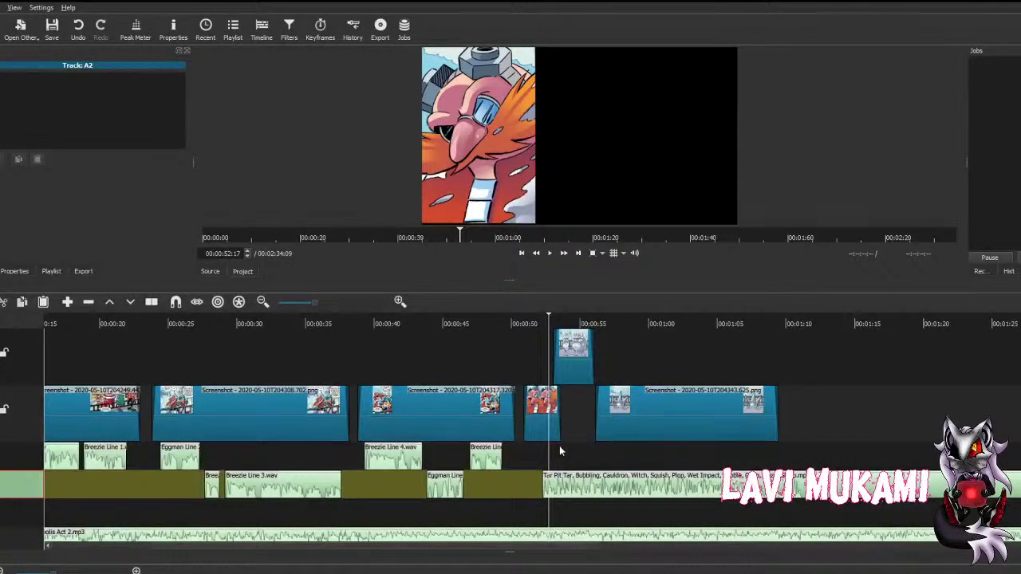
pyautogui.hotkey('ctrl', 's')
pyautogui.click(806, 452)
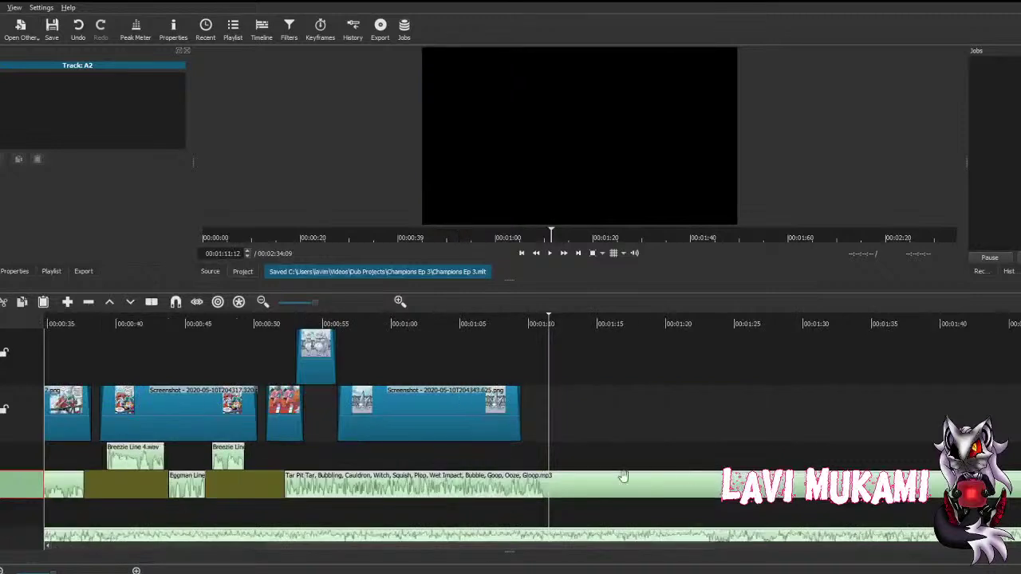
pyautogui.click(594, 489)
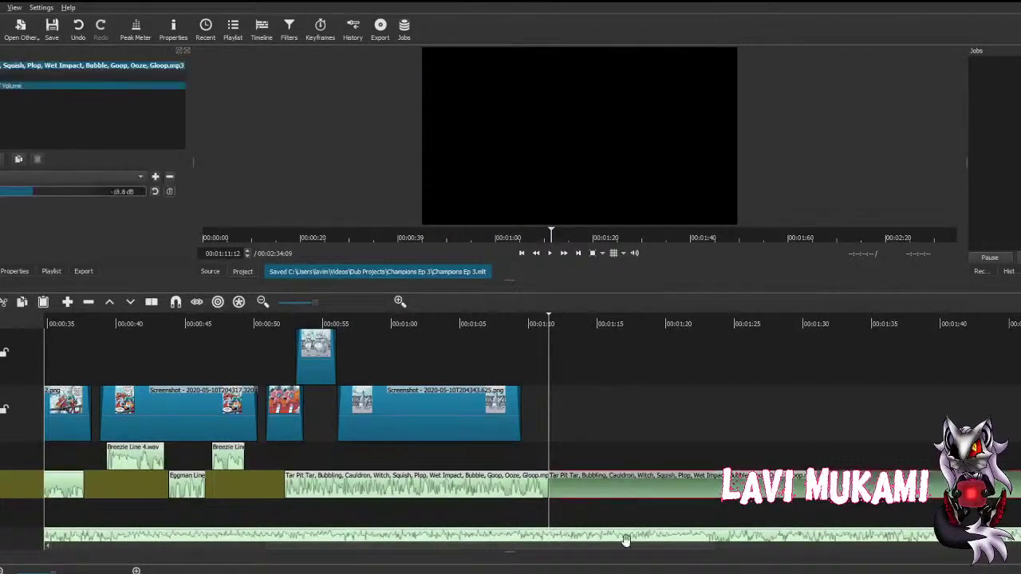
pyautogui.press('Delete')
pyautogui.press('Up')
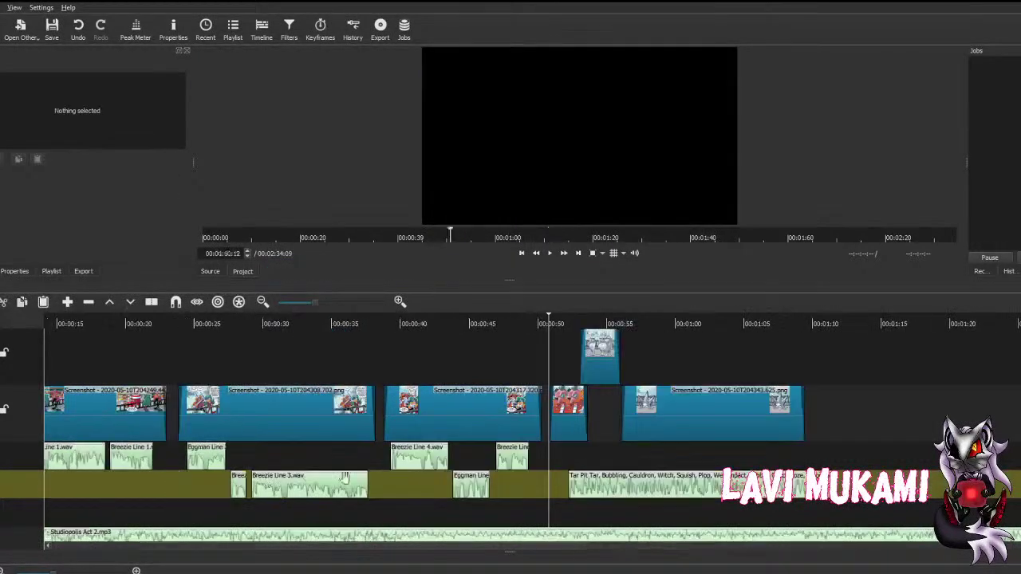
pyautogui.hotkey('ctrl', 's')
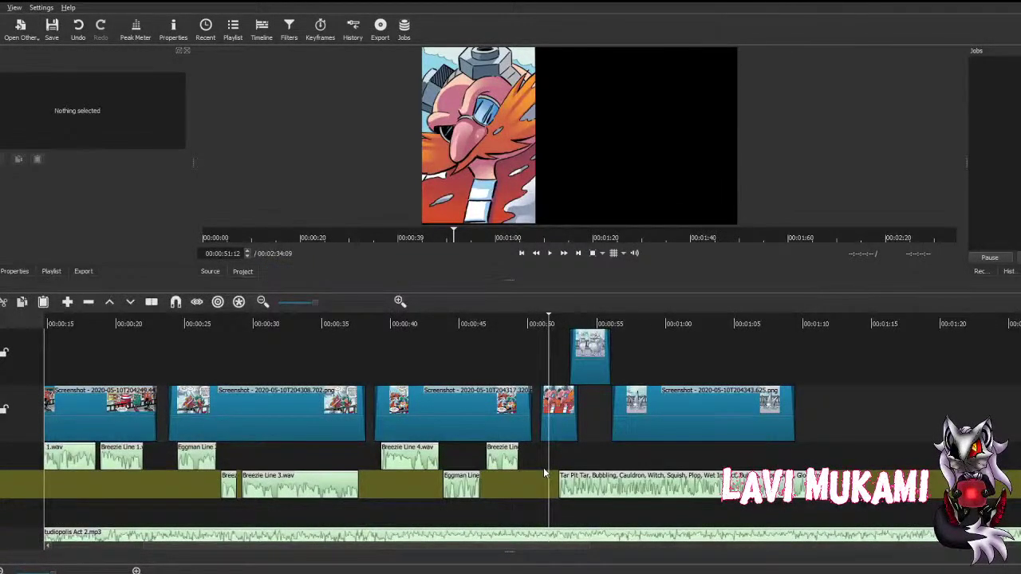
# Step: Cut the Tar Pit Tar sound effect at 00:00:59:02, delete its remainder, and trim the spiky statue panel to end at the same point
pyautogui.click(539, 463)
pyautogui.click(549, 253)
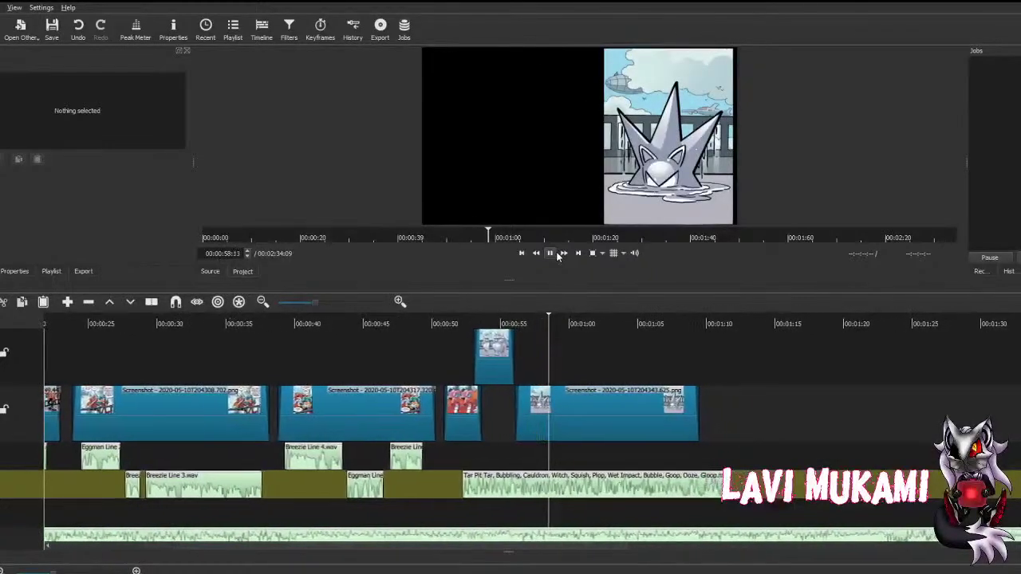
pyautogui.click(553, 253)
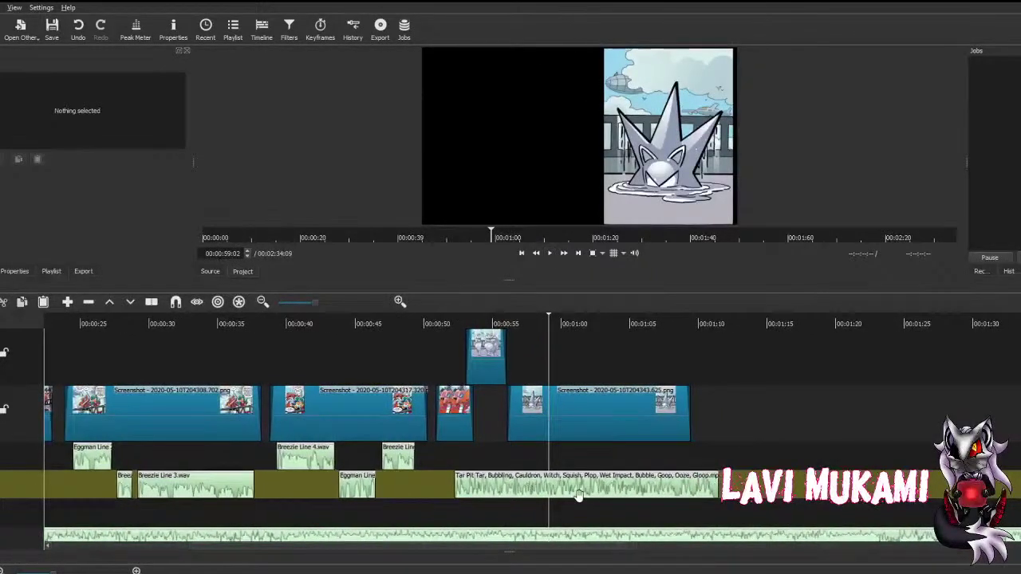
pyautogui.press('s')
pyautogui.click(607, 495)
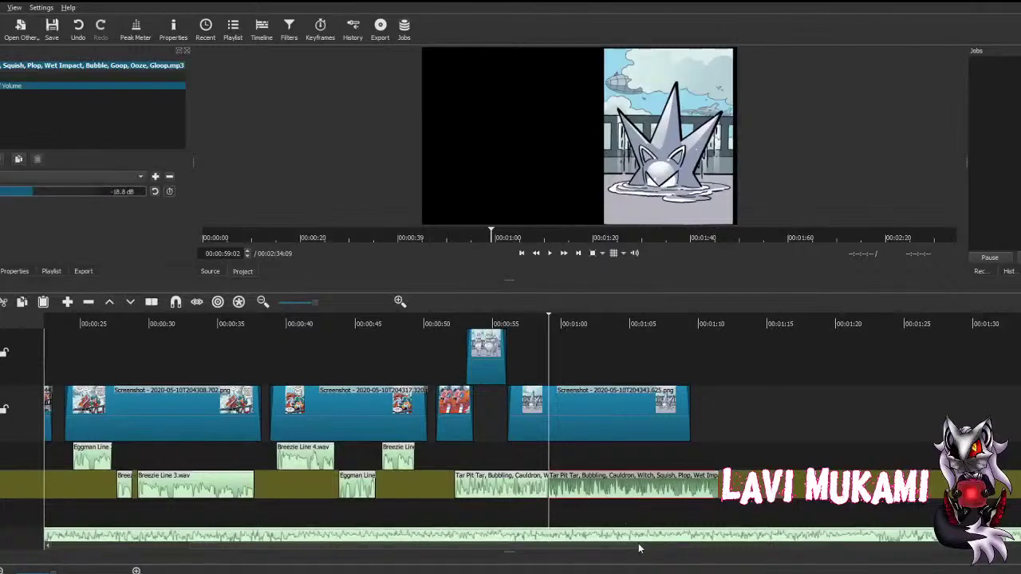
pyautogui.press('Delete')
pyautogui.moveTo(682, 405); pyautogui.dragTo(540, 417)
pyautogui.hotkey('ctrl', 's')
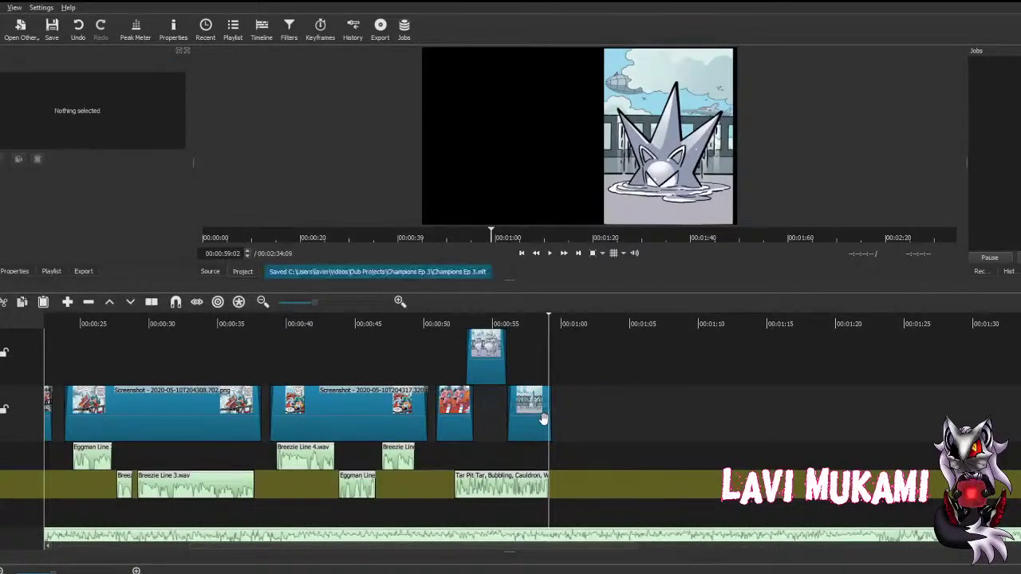
# Step: Append Screenshot - 2020-05-10T204357.866.png to V1 and move it back to start at about 1:00, just after the spiky statue panel
pyautogui.click(518, 425)
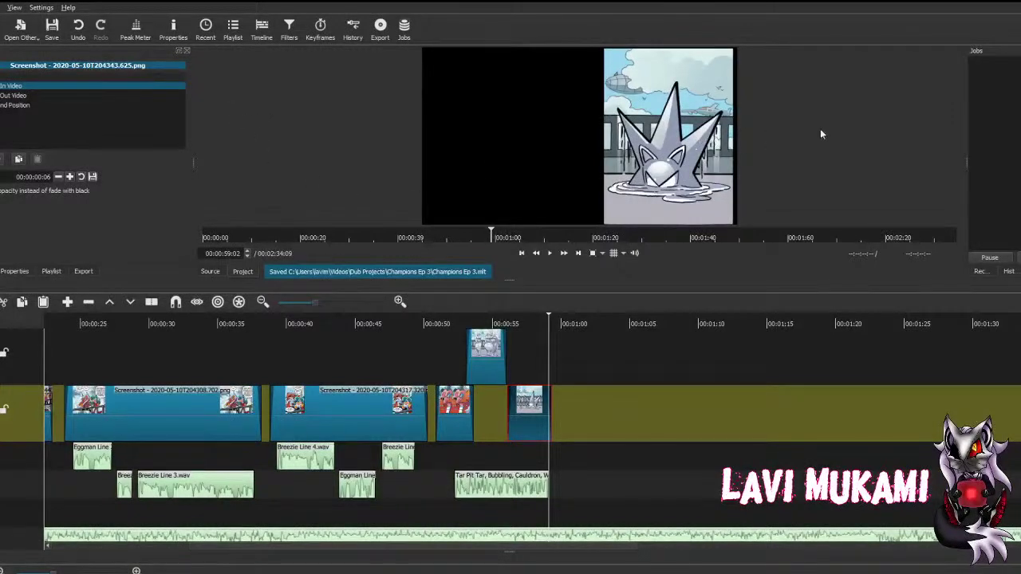
pyautogui.click(68, 302)
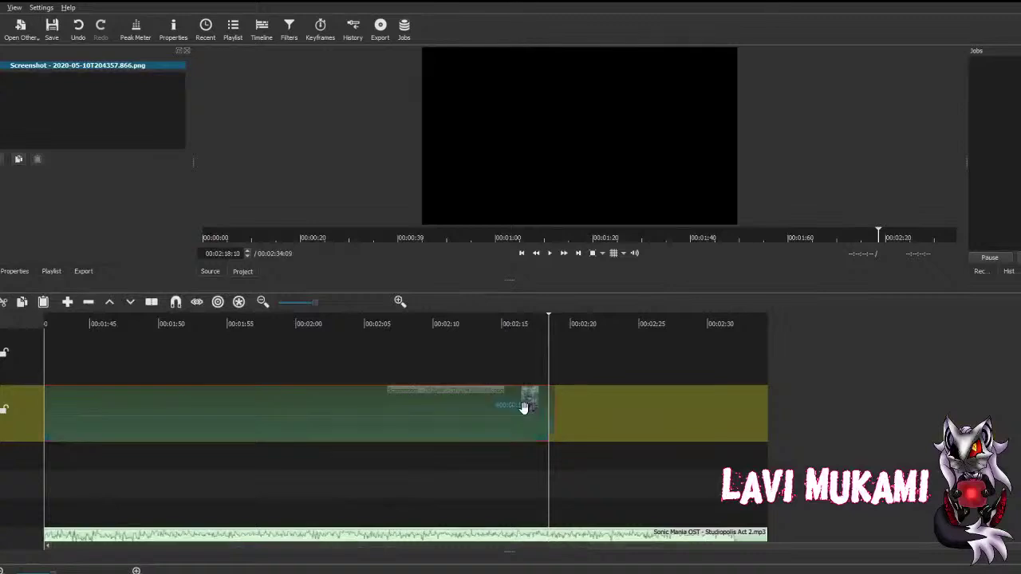
pyautogui.moveTo(548, 408); pyautogui.dragTo(594, 408)
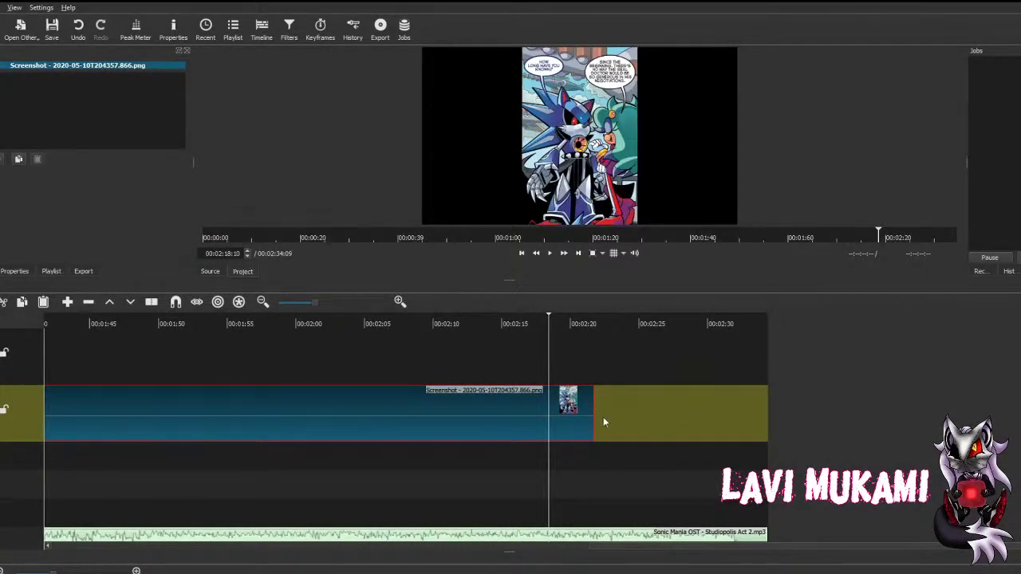
pyautogui.moveTo(593, 411); pyautogui.dragTo(322, 413)
pyautogui.scroll(5, 214, 474)
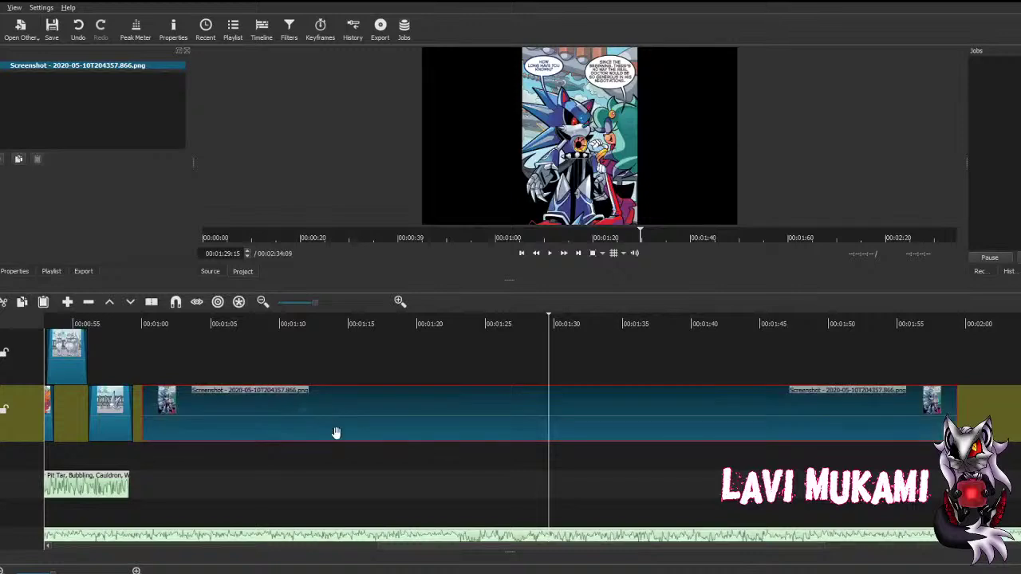
# Step: Add Fade In Video and Fade Out Video filters to the Metal Sonic panel and shorten it from its end to about 17 seconds
pyautogui.click(2, 159)
pyautogui.click(24, 160)
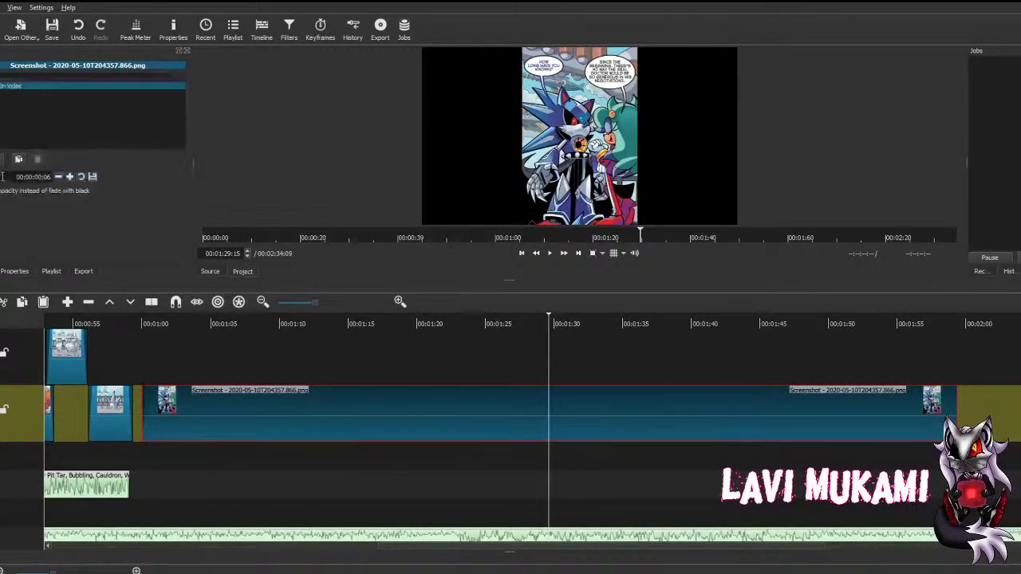
pyautogui.click(1, 159)
pyautogui.click(24, 212)
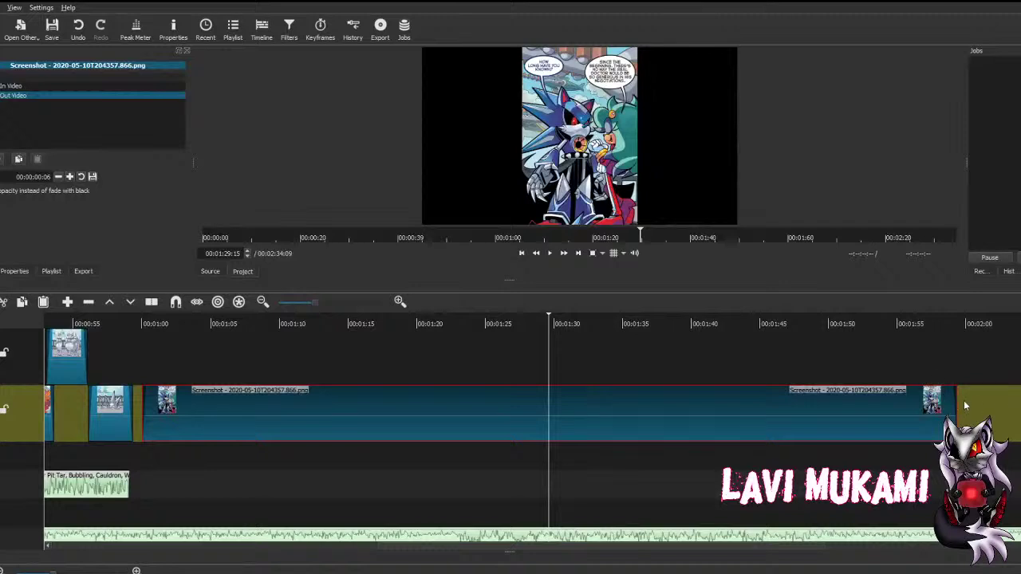
pyautogui.moveTo(955, 399); pyautogui.dragTo(376, 399)
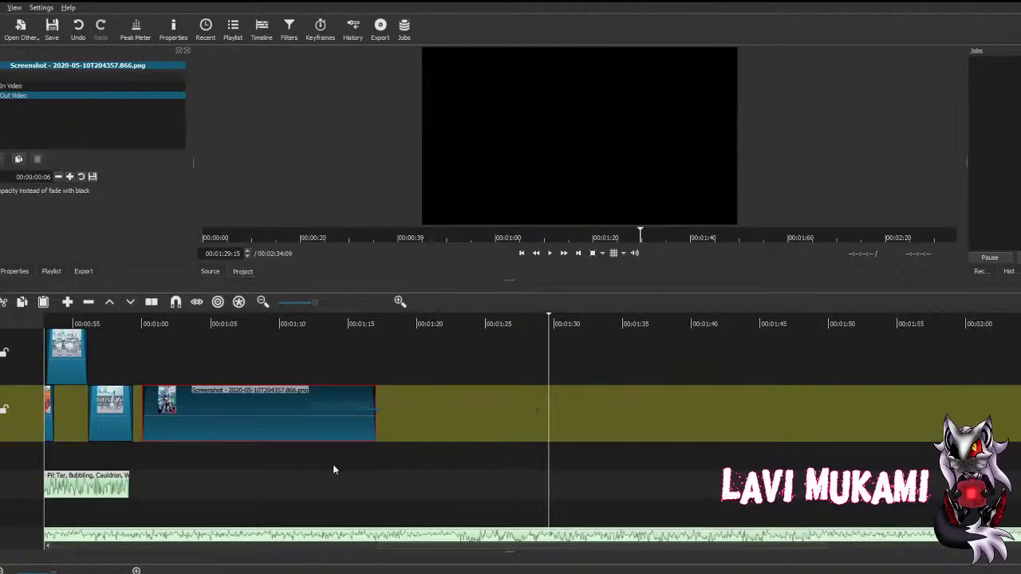
# Step: Append Metal Sonic Line 1.wav to track A2 and lower it to -6.0 dB with a Gain / Volume filter preset
pyautogui.click(369, 488)
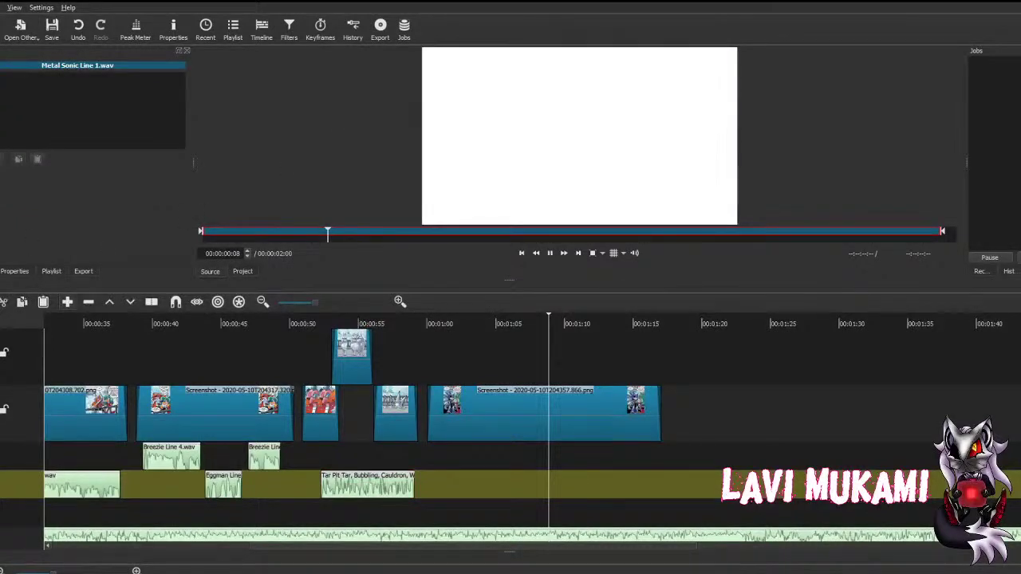
pyautogui.press('a')
pyautogui.click(18, 159)
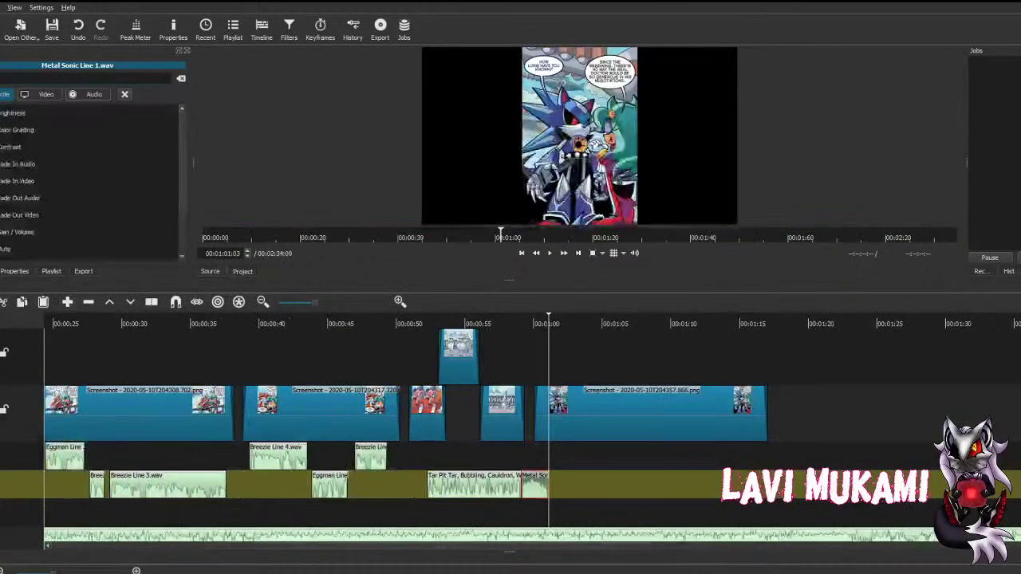
pyautogui.click(14, 232)
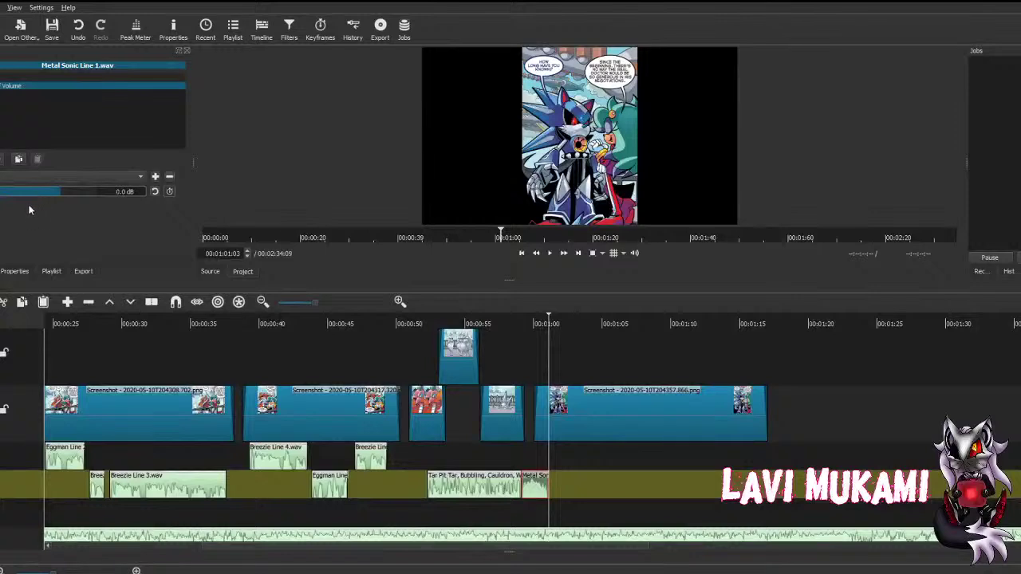
pyautogui.click(26, 231)
# Step: Move Metal Sonic Line 1.wav up to track A1, starting just after the Metal Sonic panel begins, and save the project
pyautogui.moveTo(533, 495); pyautogui.dragTo(561, 462)
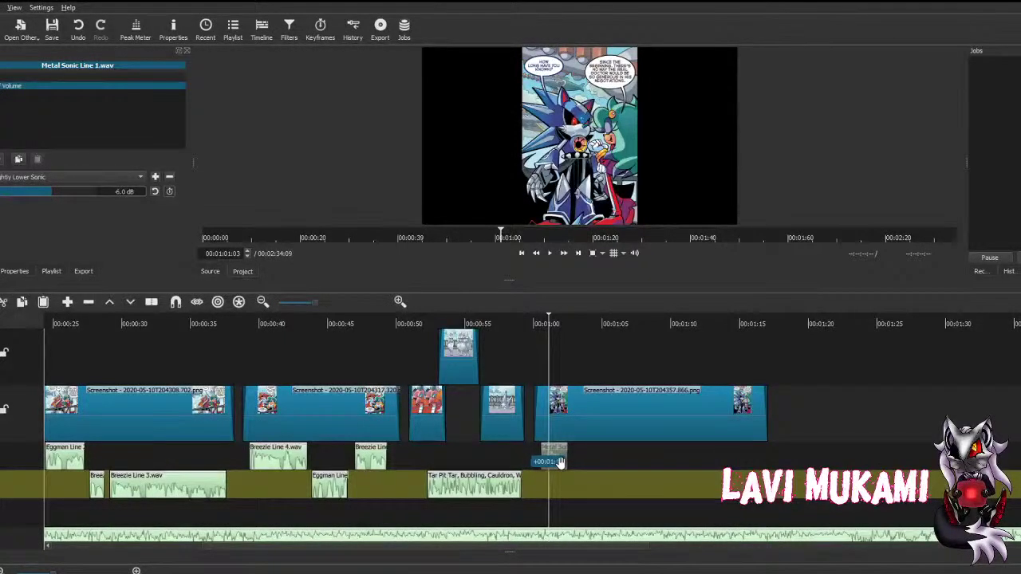
pyautogui.click(595, 455)
pyautogui.scroll(-1, 670, 347)
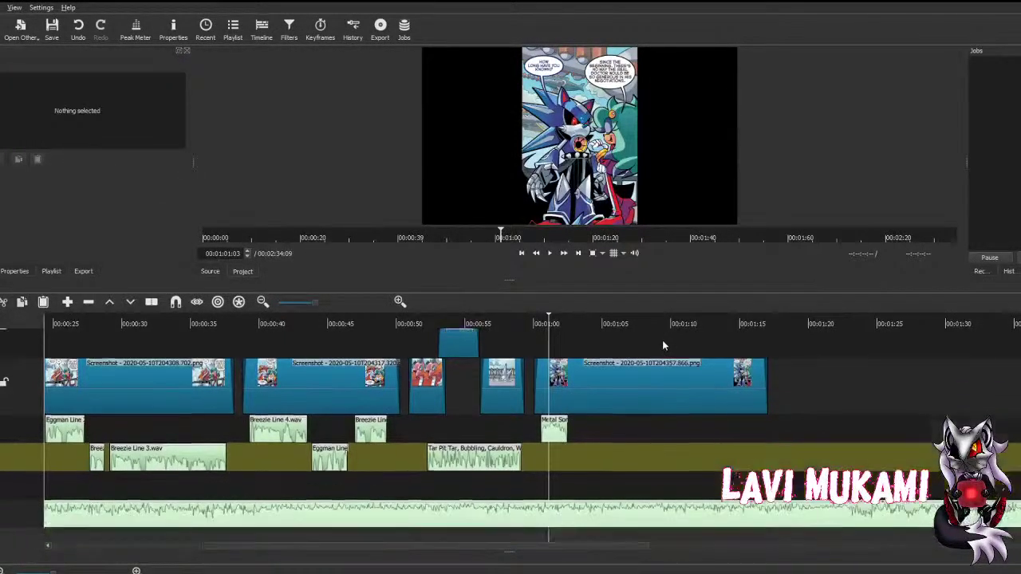
pyautogui.hotkey('ctrl', 's')
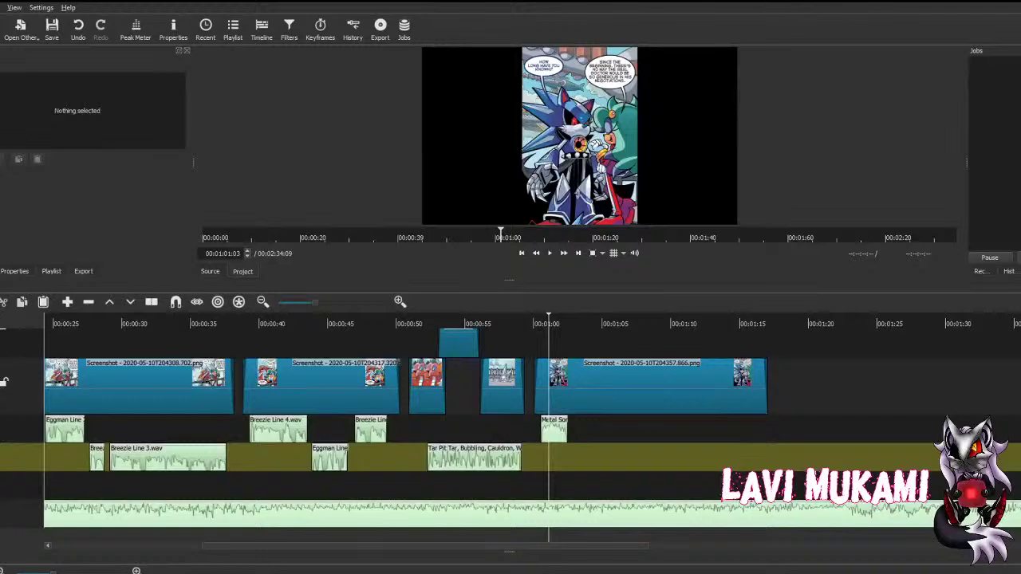
# Step: Append Breezie Line 6.wav to A1 just after Metal Sonic Line 1.wav, shorten the Metal Sonic panel to end just past it, and save
pyautogui.click(556, 427)
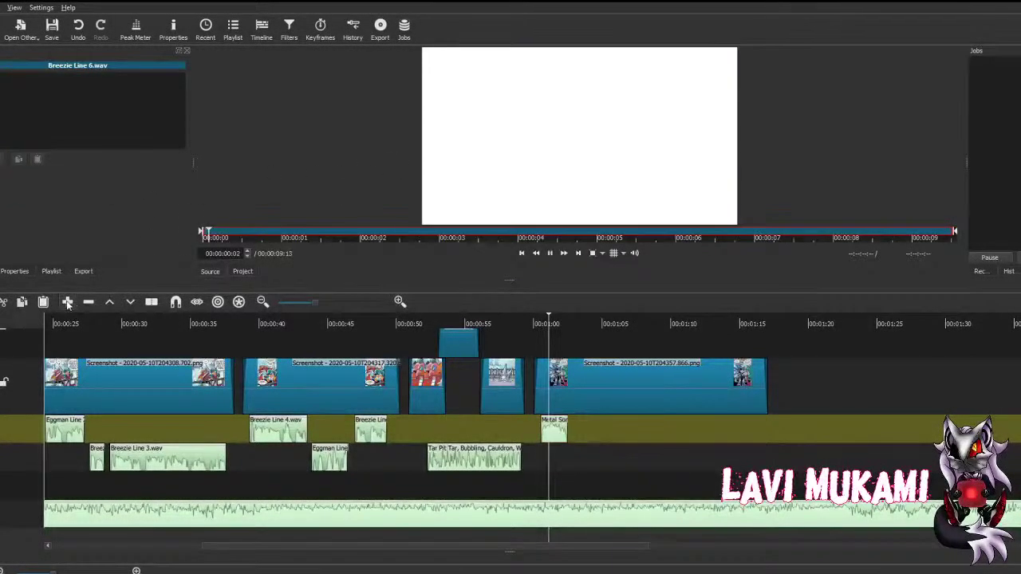
pyautogui.click(69, 303)
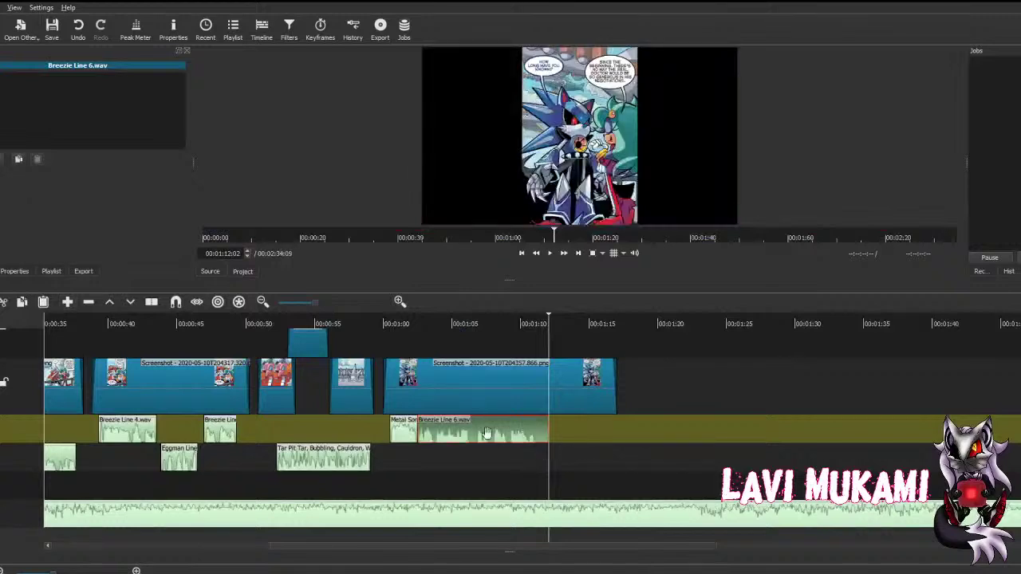
pyautogui.moveTo(486, 433); pyautogui.dragTo(493, 433)
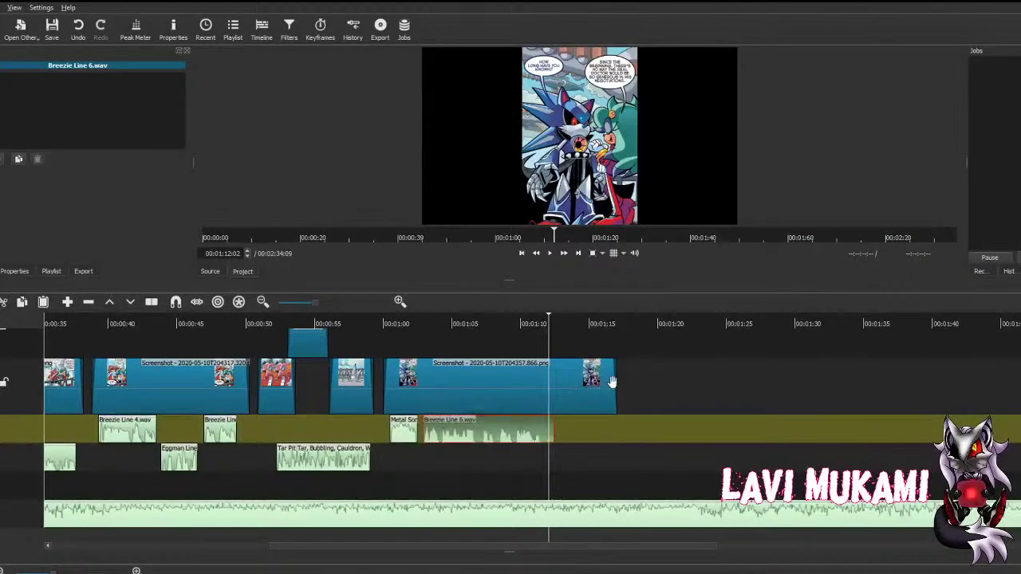
pyautogui.moveTo(611, 382); pyautogui.dragTo(552, 397)
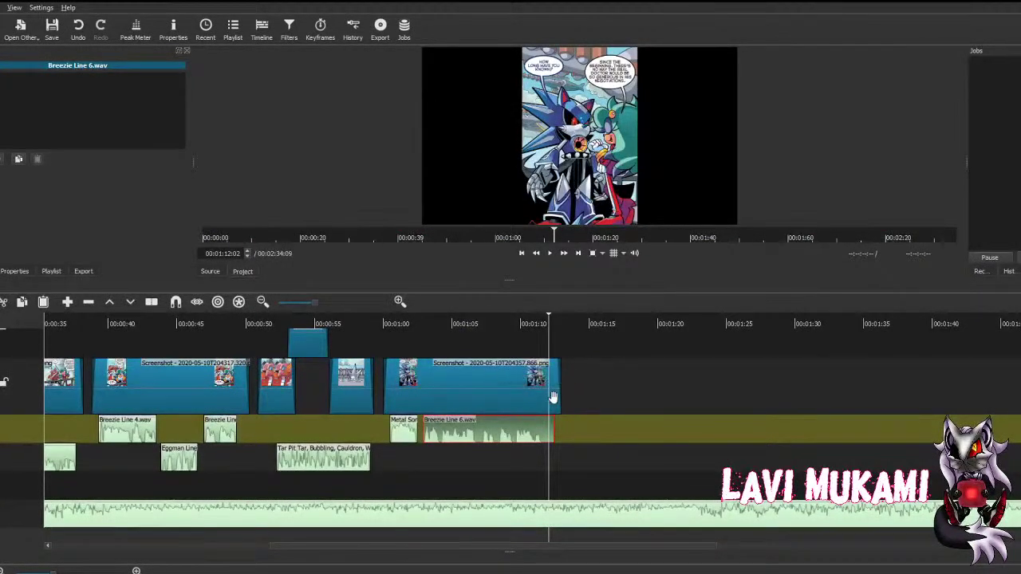
pyautogui.hotkey('ctrl', 's')
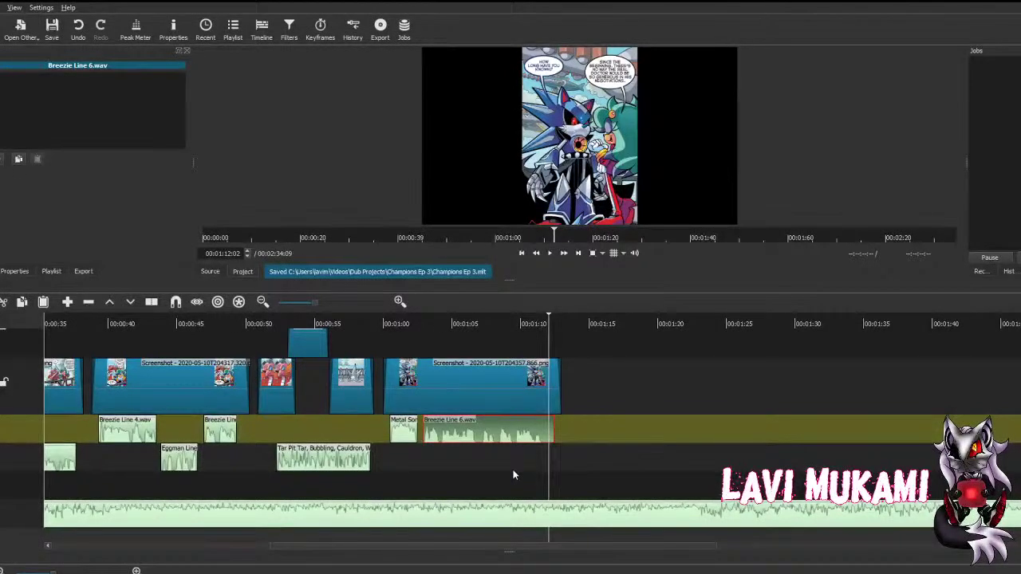
# Step: Lower Breezie Line 6.wav to -6.0 dB with a Gain / Volume filter using the Slightly Lower Sonic preset, and save the project
pyautogui.click(405, 427)
pyautogui.click(22, 177)
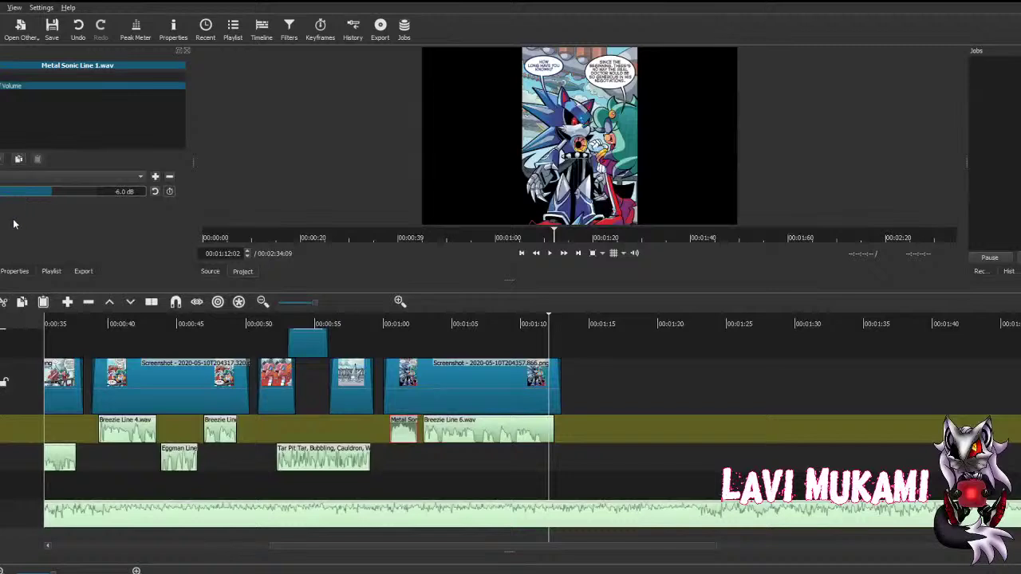
pyautogui.click(13, 218)
pyautogui.click(480, 436)
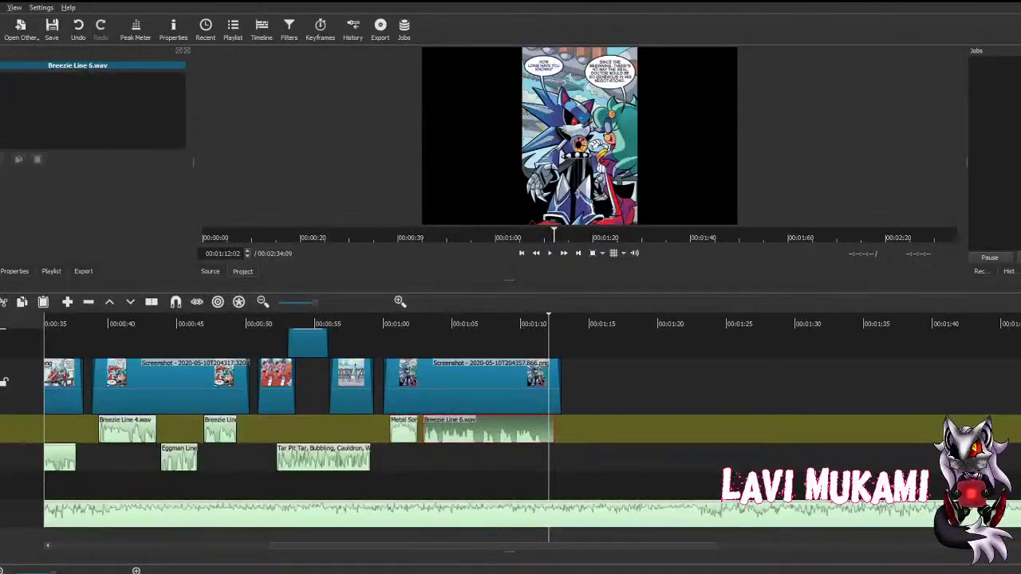
pyautogui.click(28, 162)
pyautogui.click(86, 218)
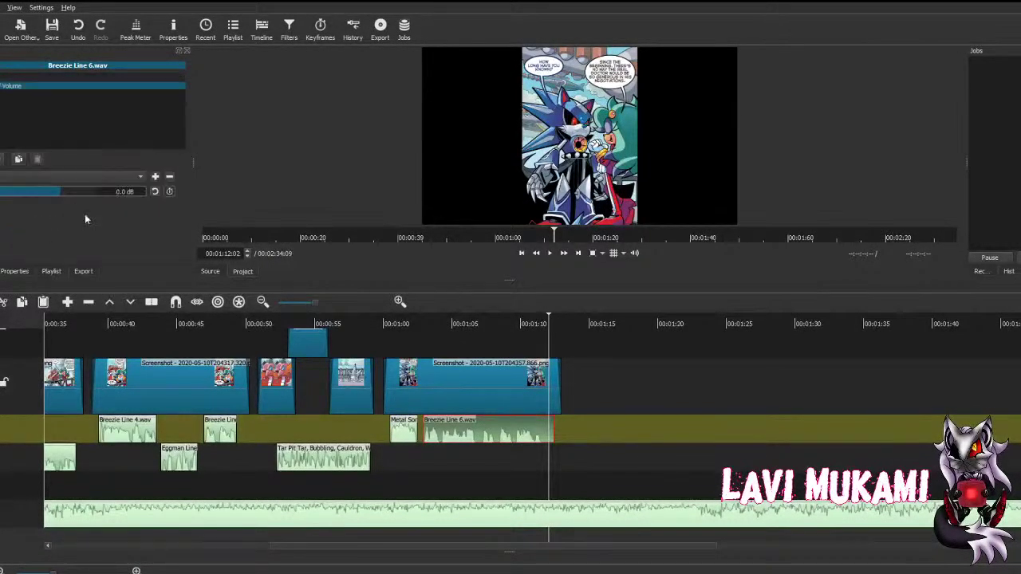
pyautogui.click(98, 176)
pyautogui.click(67, 223)
pyautogui.hotkey('ctrl', 's')
# Step: Trim the end of the Metal Sonic panel back to about 1:12, level with the end of Breezie Line 6.wav, and save
pyautogui.click(381, 459)
pyautogui.click(550, 254)
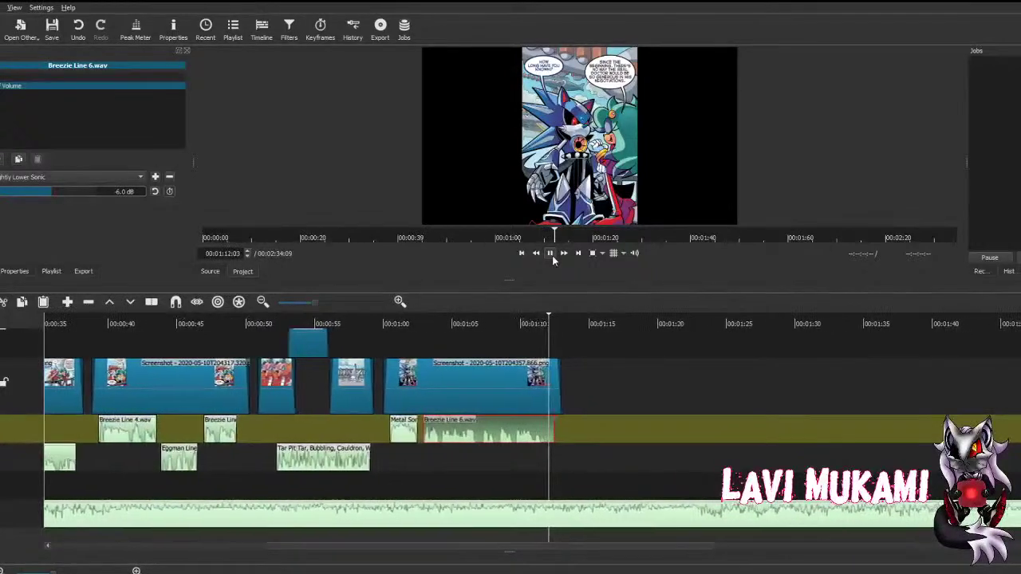
pyautogui.click(550, 252)
pyautogui.moveTo(554, 383); pyautogui.dragTo(547, 382)
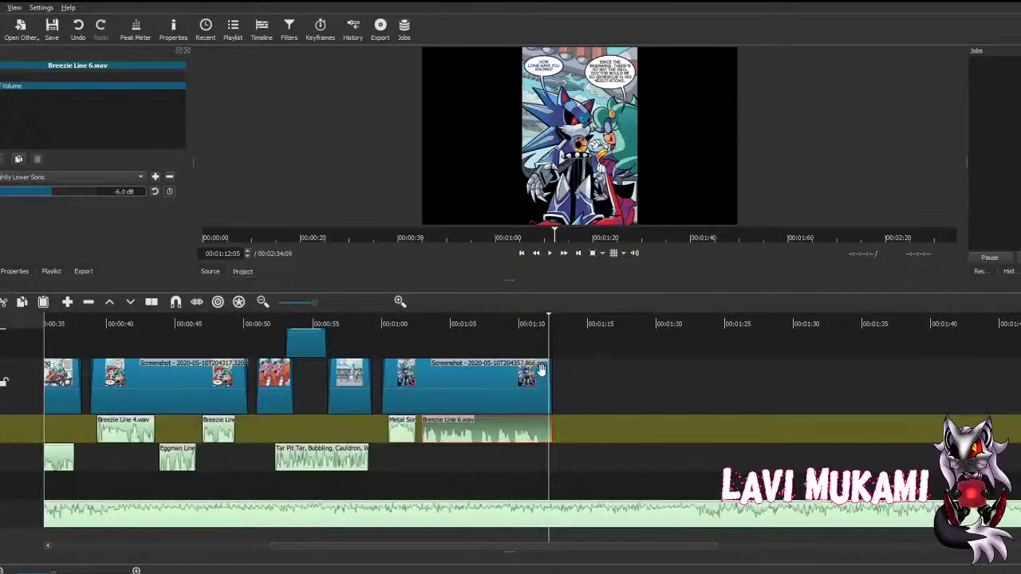
pyautogui.hotkey('ctrl', 's')
# Step: Play back the Metal Sonic scene from about 1:00 and extend the end of its panel by four frames
pyautogui.click(377, 322)
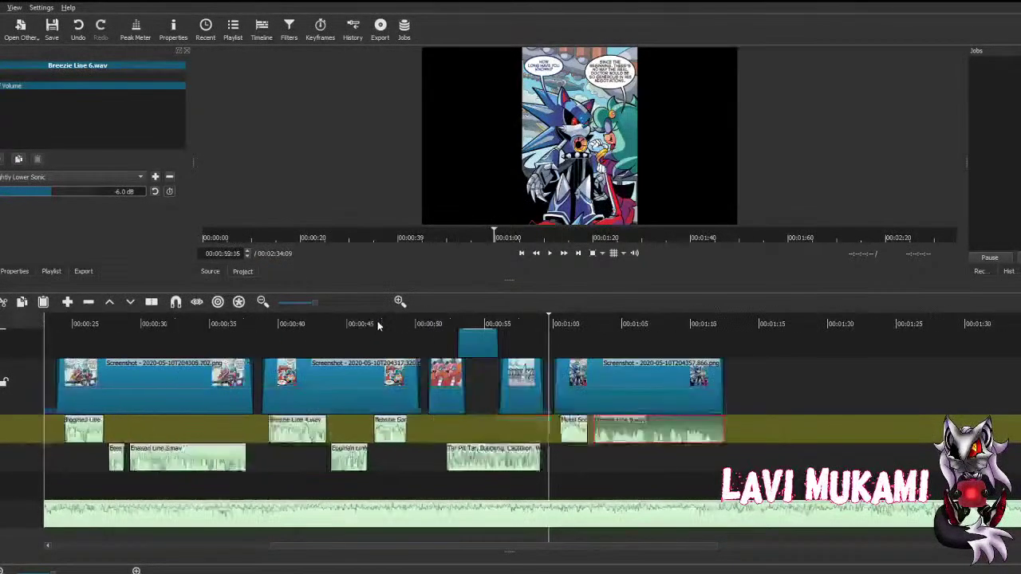
pyautogui.click(545, 319)
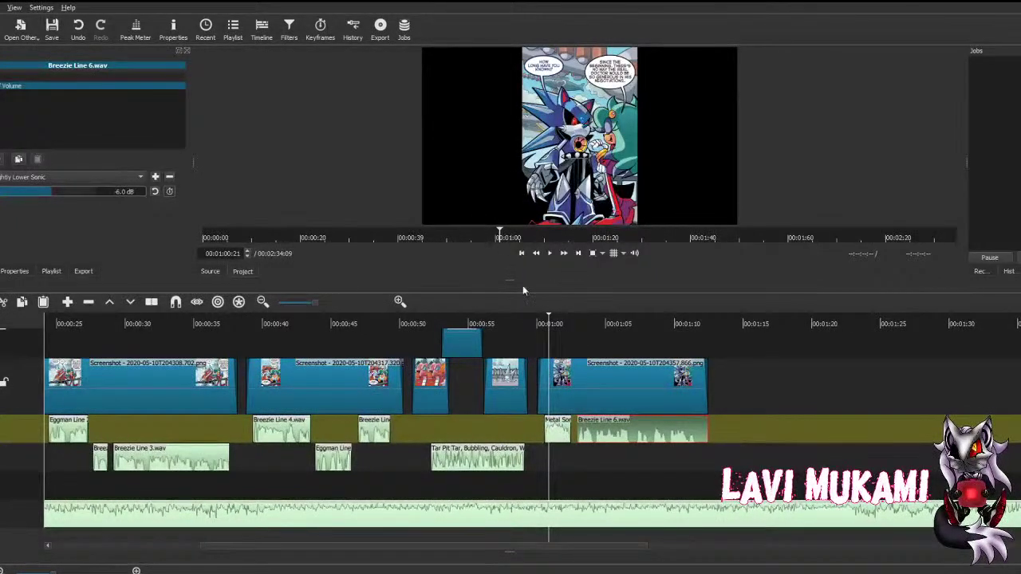
pyautogui.click(542, 321)
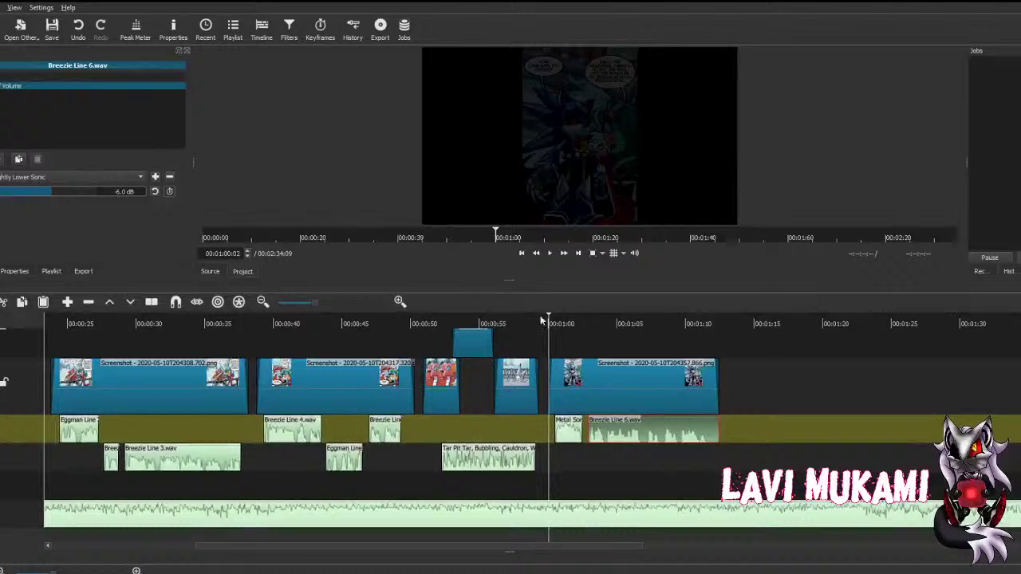
pyautogui.click(550, 253)
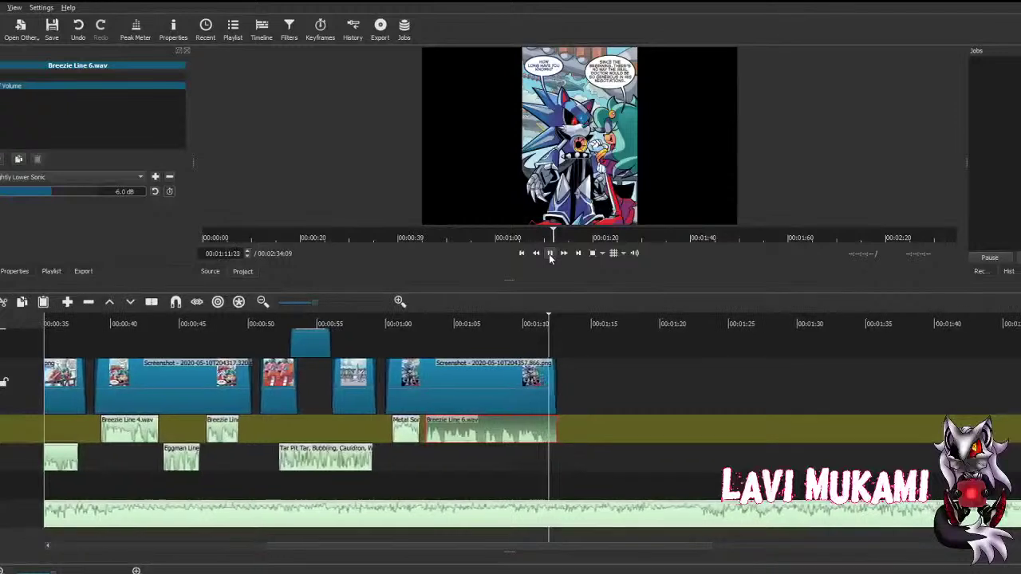
pyautogui.click(550, 254)
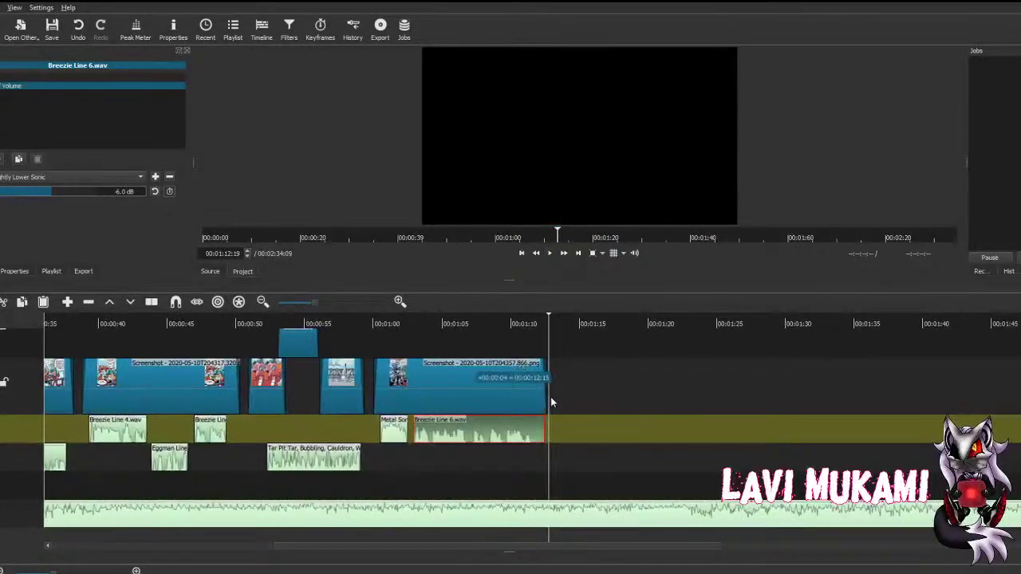
# Step: Append Screenshot - 2020-05-10T204411.225.png to V1, starting just after the Metal Sonic panel, and shorten it to about 35 seconds
pyautogui.click(447, 401)
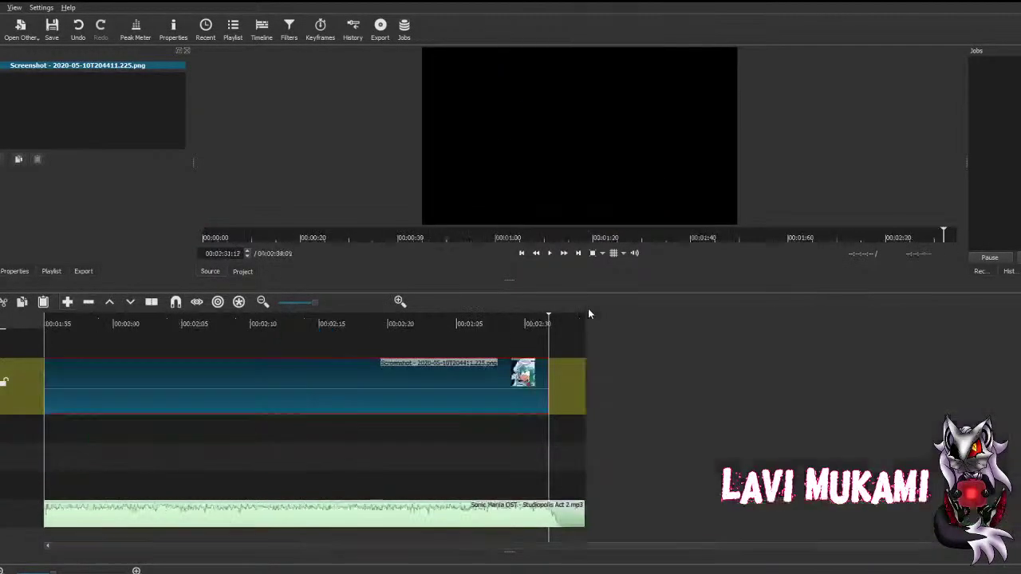
pyautogui.moveTo(545, 376); pyautogui.dragTo(375, 391)
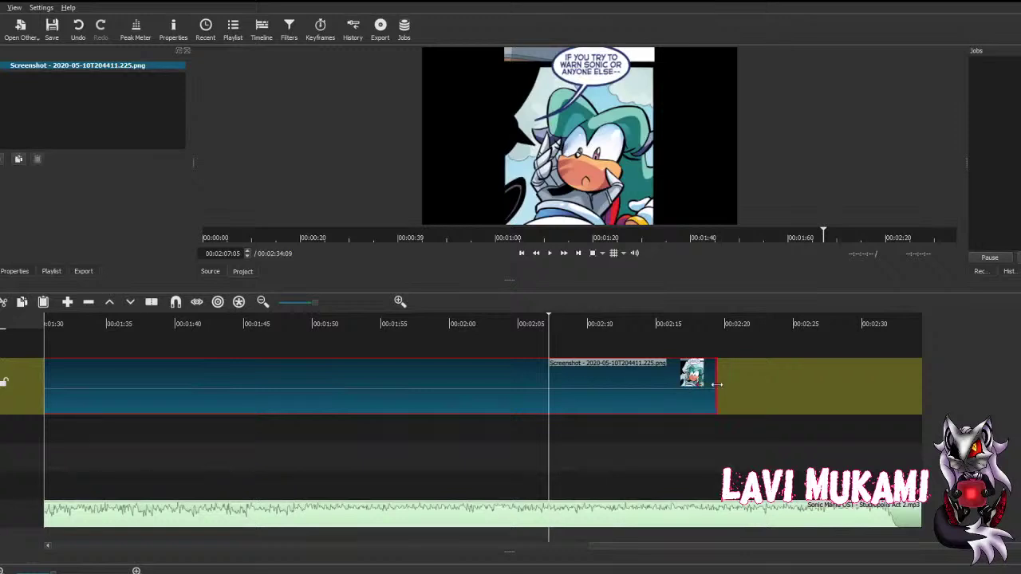
pyautogui.moveTo(716, 385); pyautogui.dragTo(486, 384)
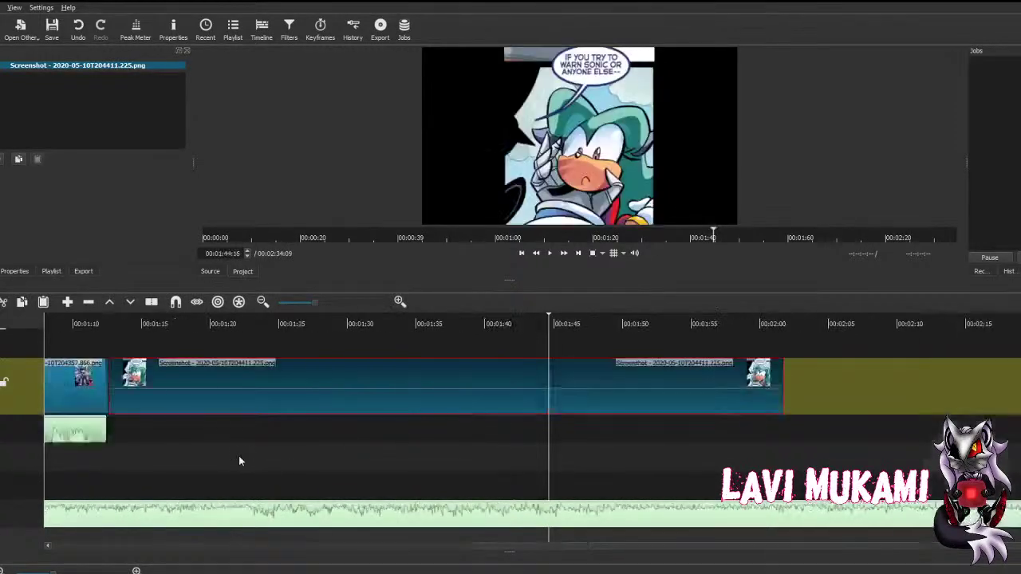
pyautogui.moveTo(342, 406); pyautogui.dragTo(303, 445)
pyautogui.moveTo(829, 387); pyautogui.dragTo(630, 399)
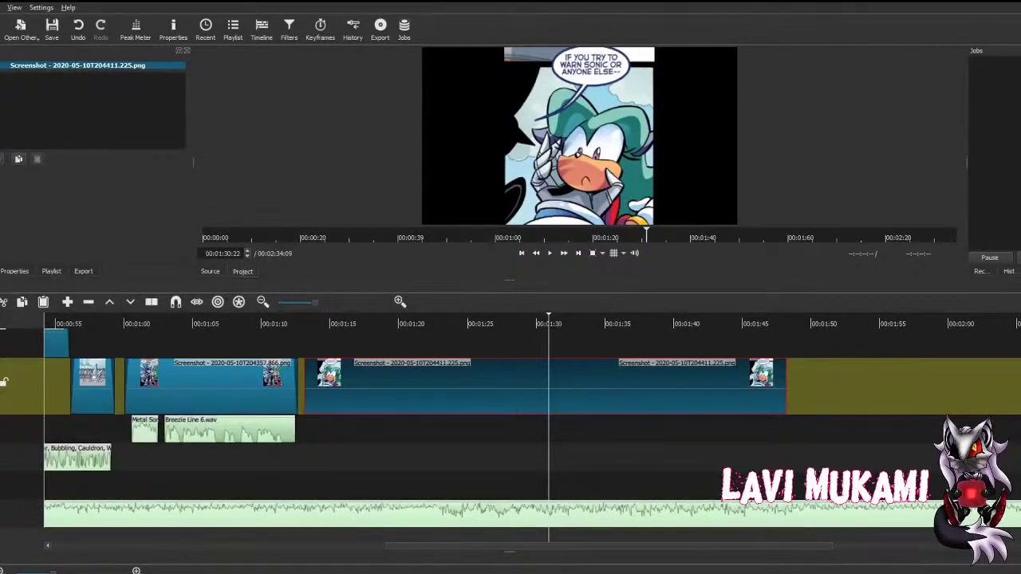
# Step: Align the new panel to the frame's left with Size and Position, add Fade In Video and Fade Out Video, and shorten it to about 12 seconds
pyautogui.click(2, 159)
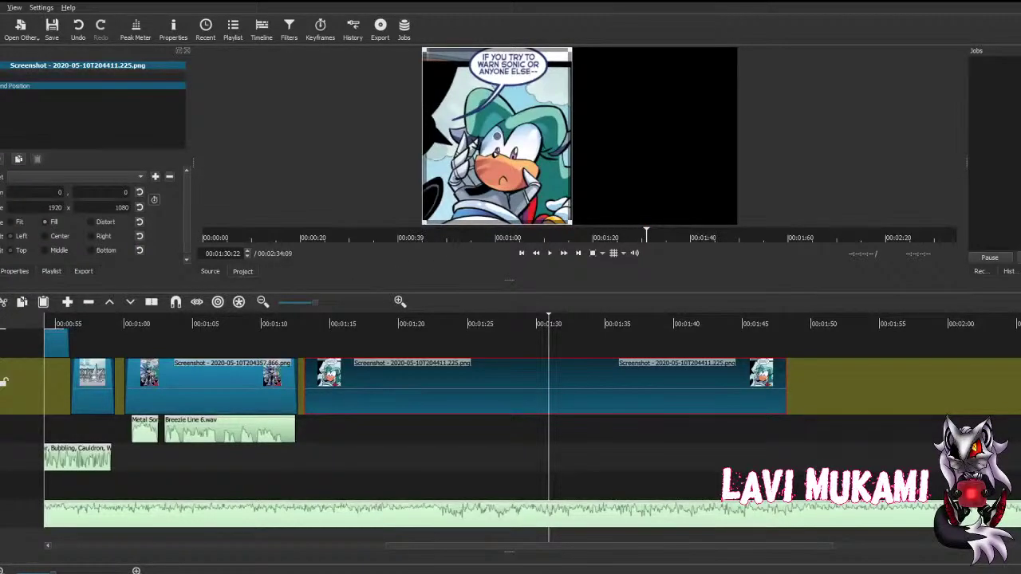
pyautogui.click(155, 176)
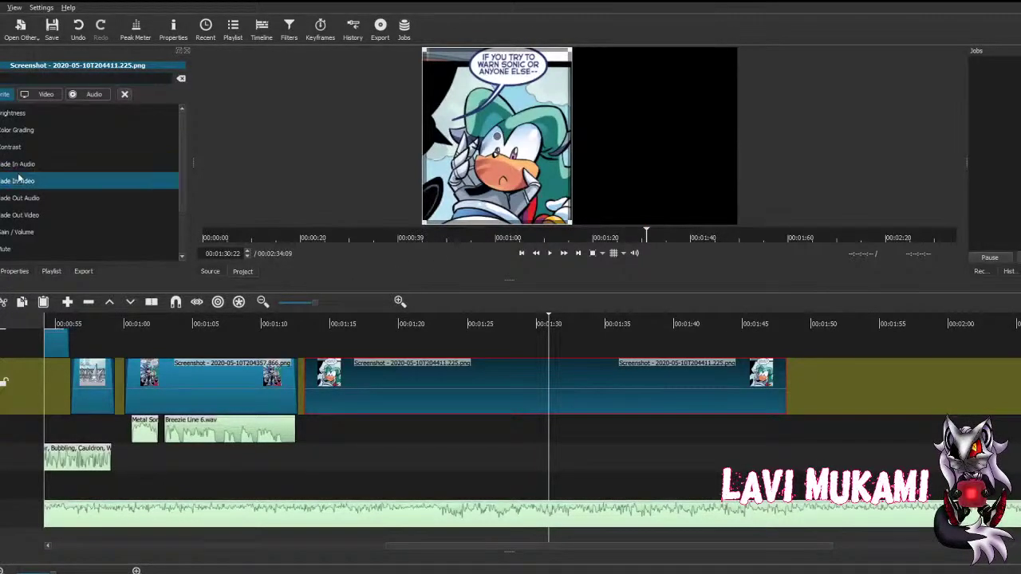
pyautogui.click(17, 181)
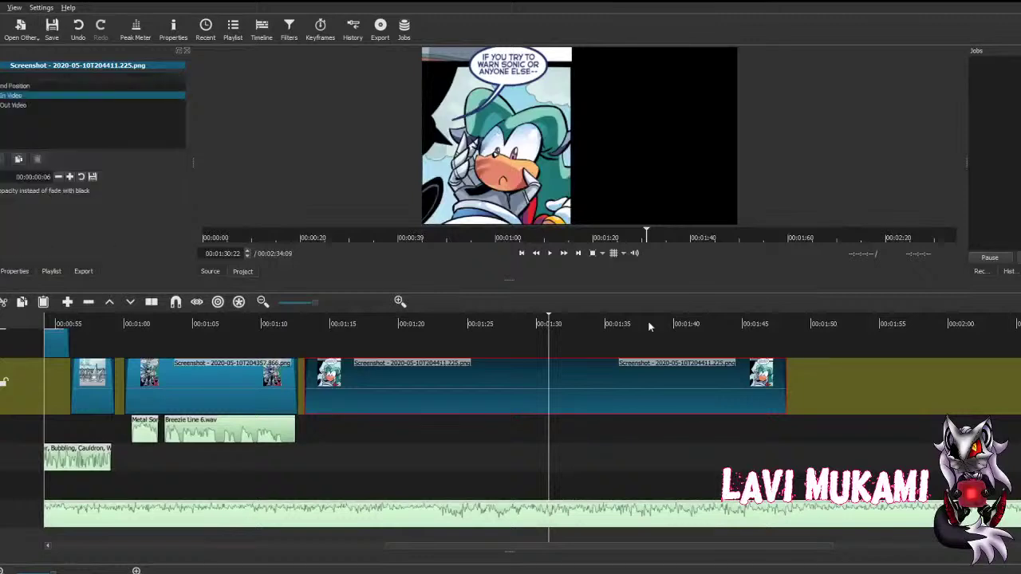
pyautogui.moveTo(786, 395); pyautogui.dragTo(463, 408)
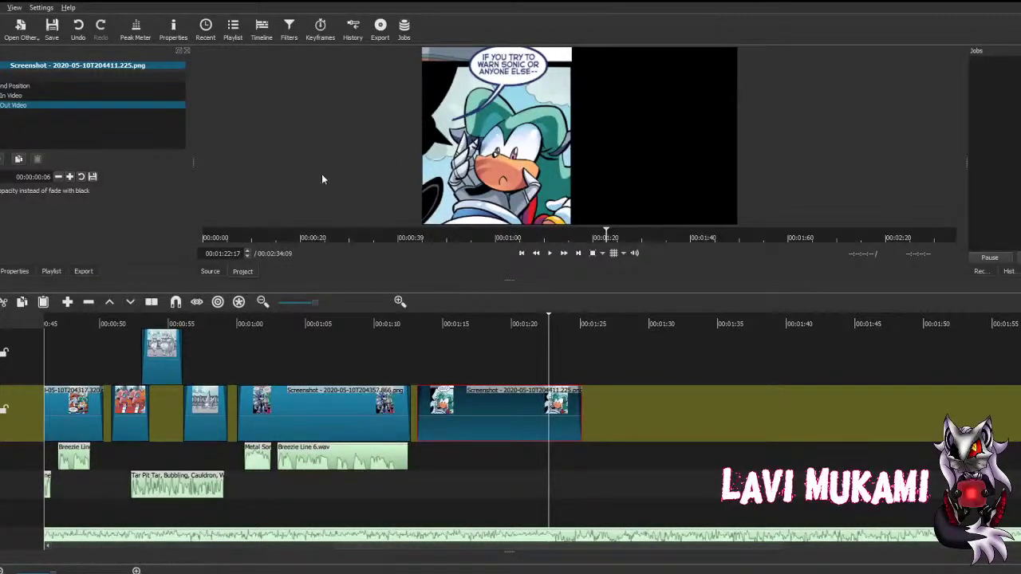
# Step: Append Screenshot - 2020-05-10T204418.906.png, shorten it to about 30 seconds, and move it to V2 starting at about 1:25
pyautogui.doubleClick(428, 201)
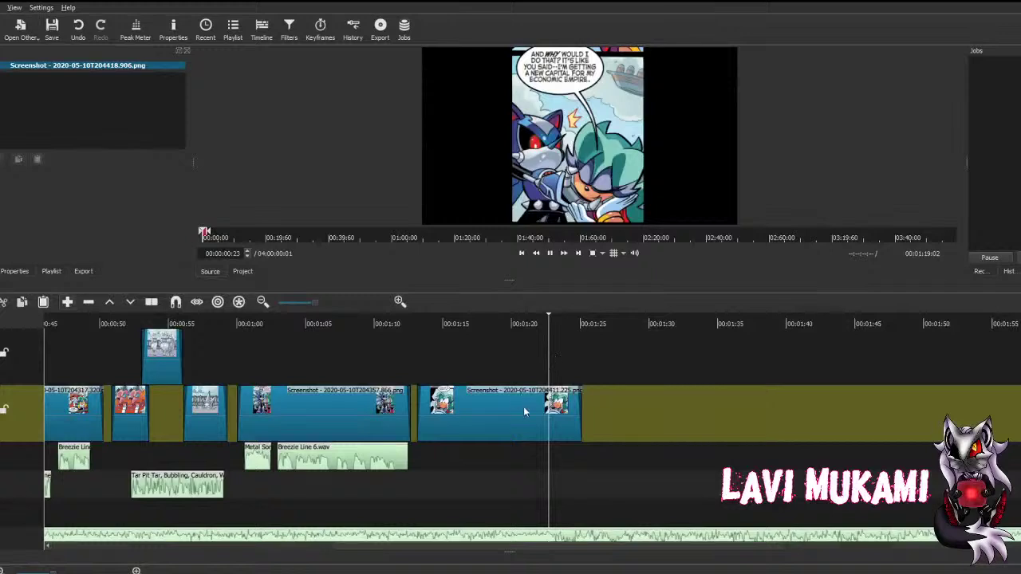
pyautogui.press('a')
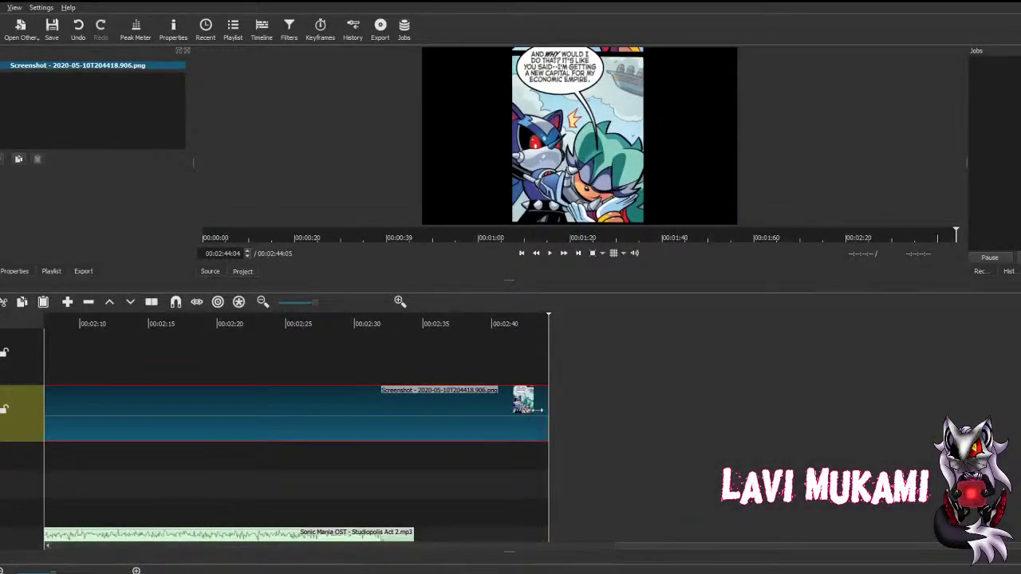
pyautogui.moveTo(538, 410); pyautogui.dragTo(346, 474)
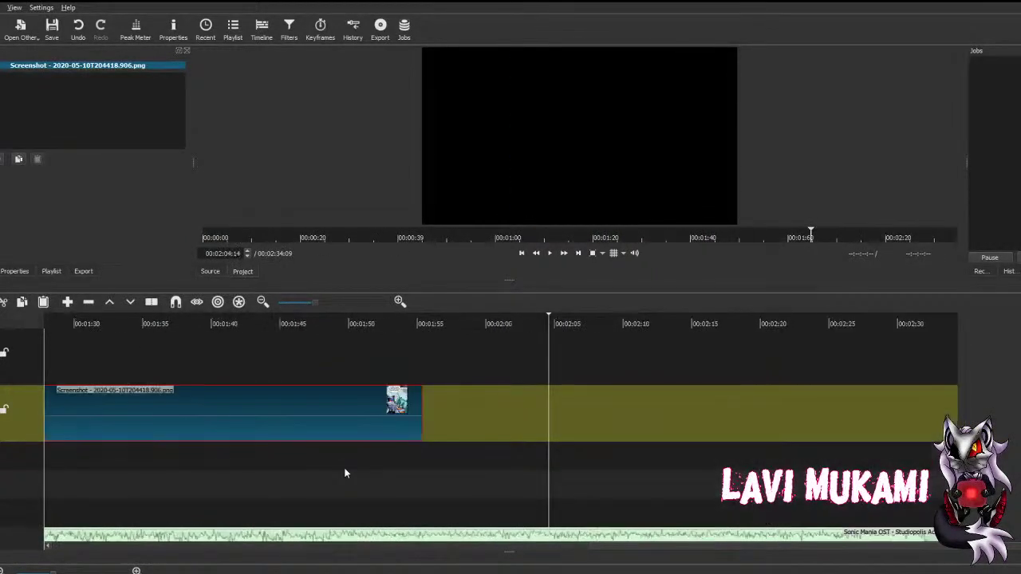
pyautogui.moveTo(364, 406); pyautogui.dragTo(343, 369)
pyautogui.click(334, 459)
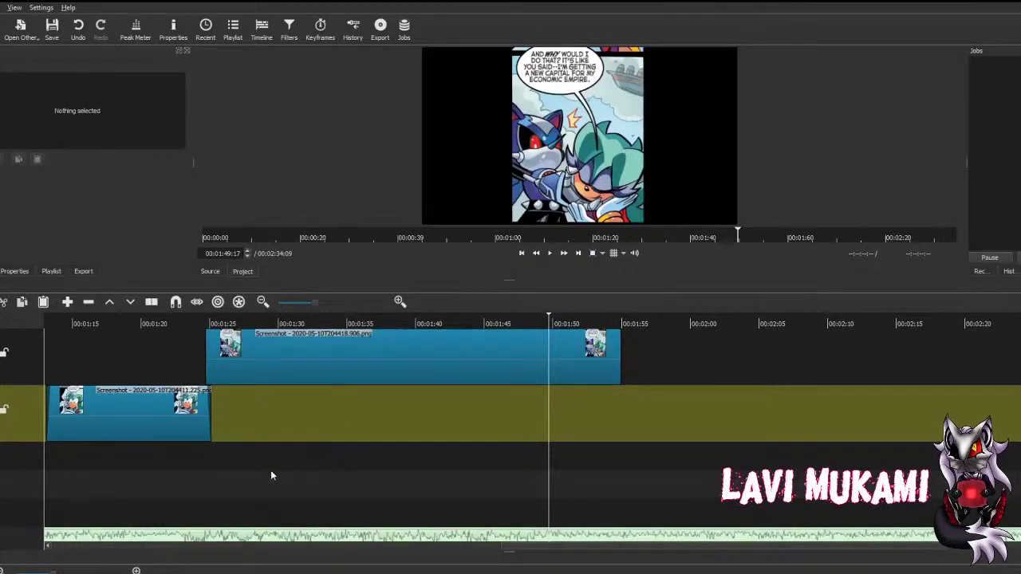
# Step: Place the V2 panel at 1001, 0 beside the previous one with Size and Position, and add Fade In Video and Fade Out Video filters
pyautogui.click(237, 323)
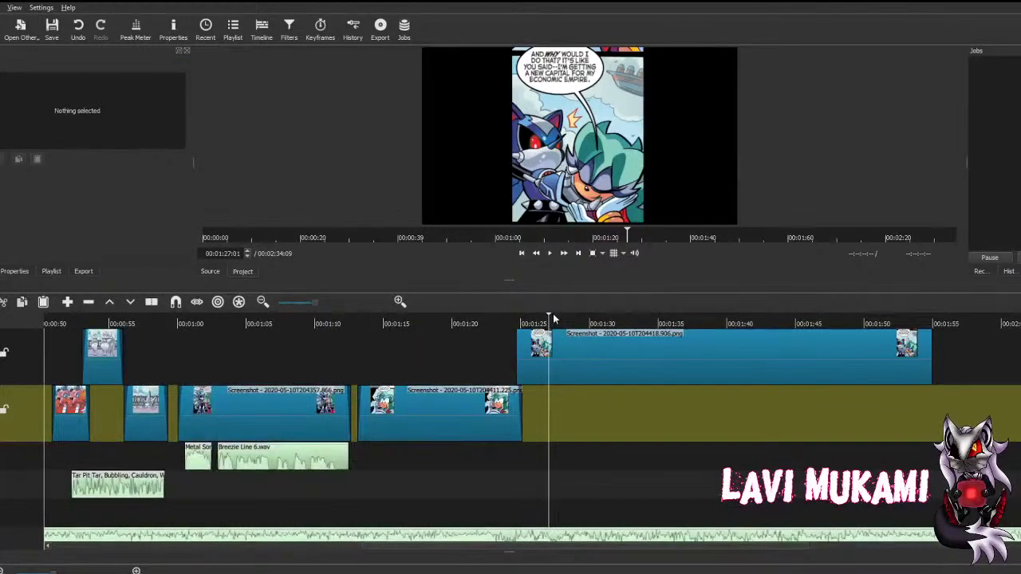
pyautogui.click(522, 322)
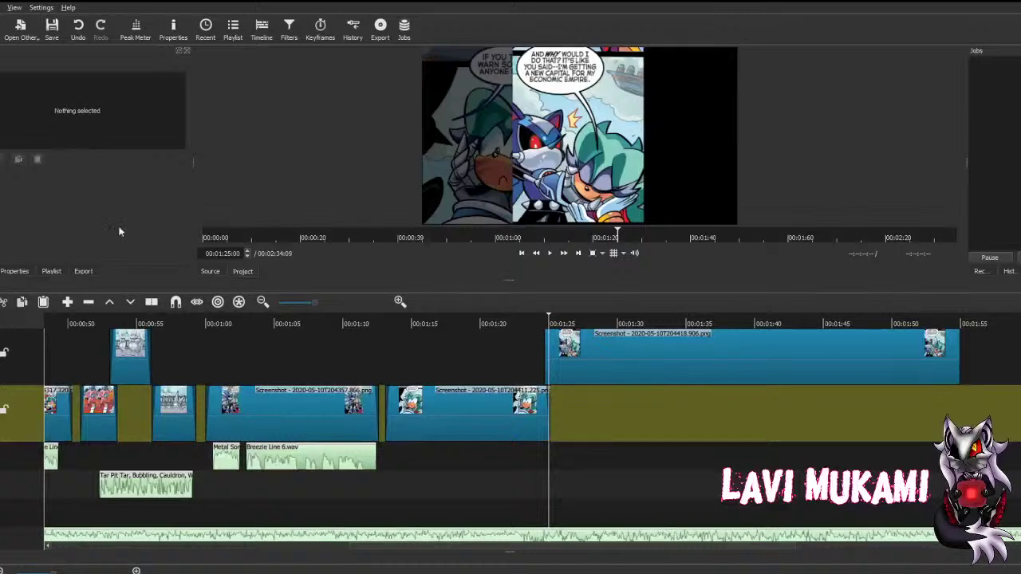
pyautogui.click(601, 354)
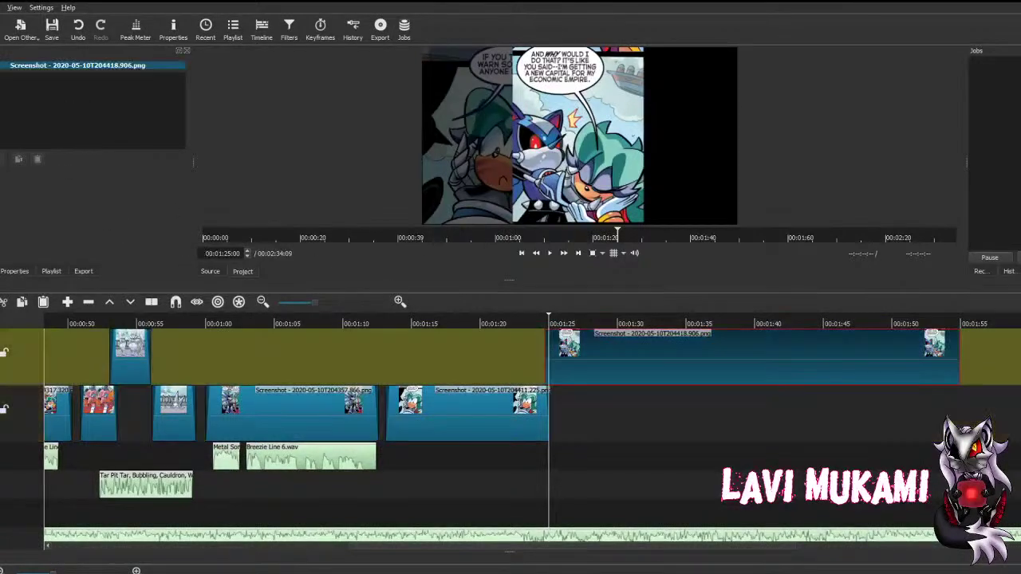
pyautogui.click(19, 159)
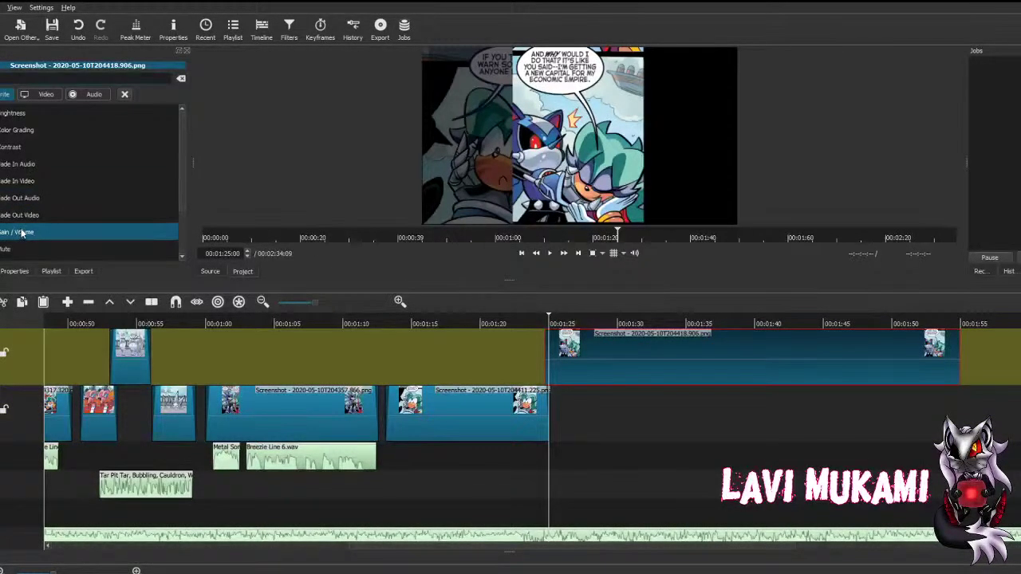
pyautogui.scroll(-1, 22, 240)
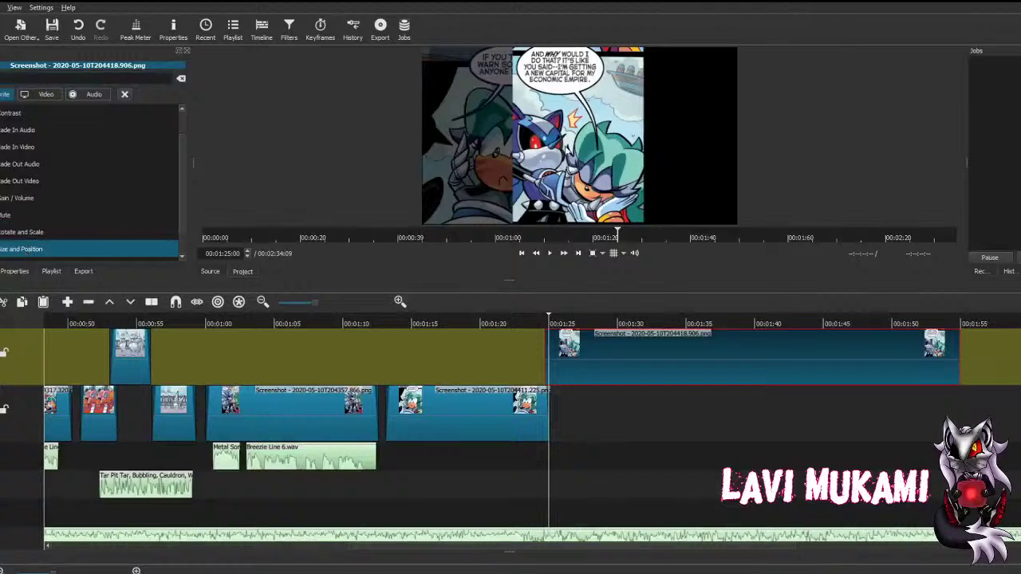
pyautogui.click(22, 249)
pyautogui.moveTo(586, 134); pyautogui.dragTo(661, 138)
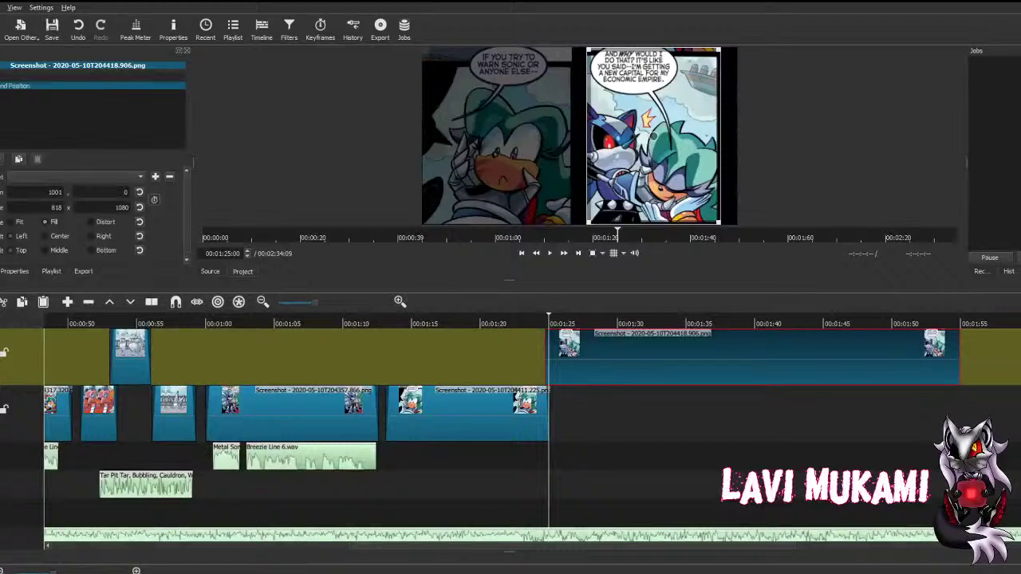
pyautogui.click(154, 176)
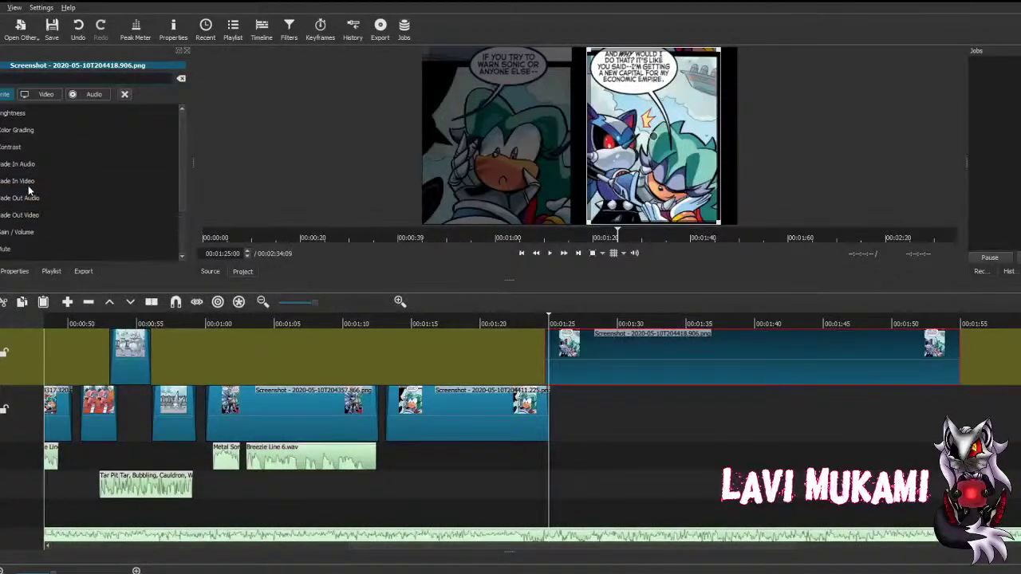
pyautogui.click(7, 214)
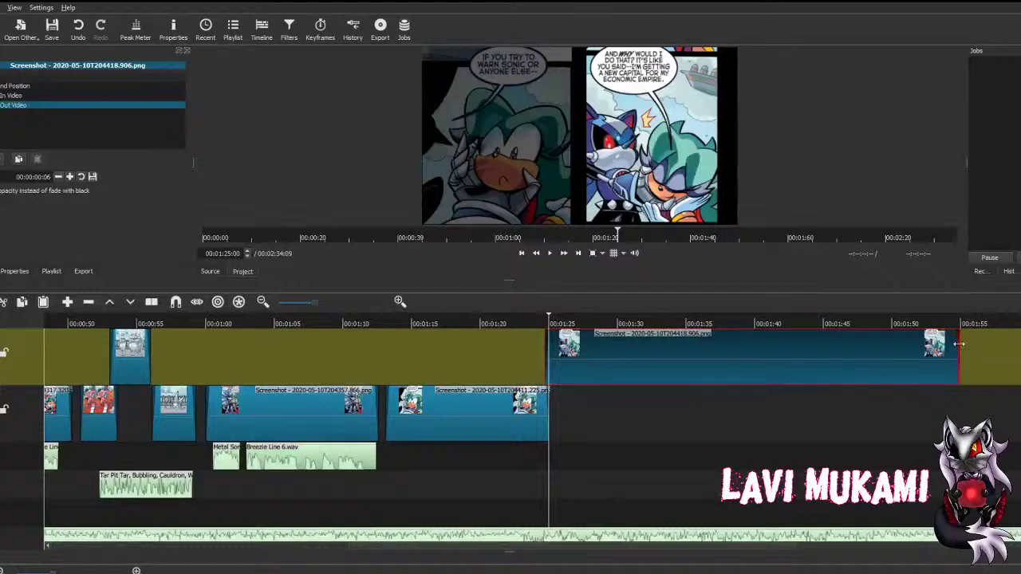
# Step: Shorten the V2 panel Screenshot - 2020-05-10T204418.906.png to about 12 seconds and save the project
pyautogui.moveTo(959, 344); pyautogui.dragTo(714, 367)
pyautogui.hscroll(-1, 475, 373)
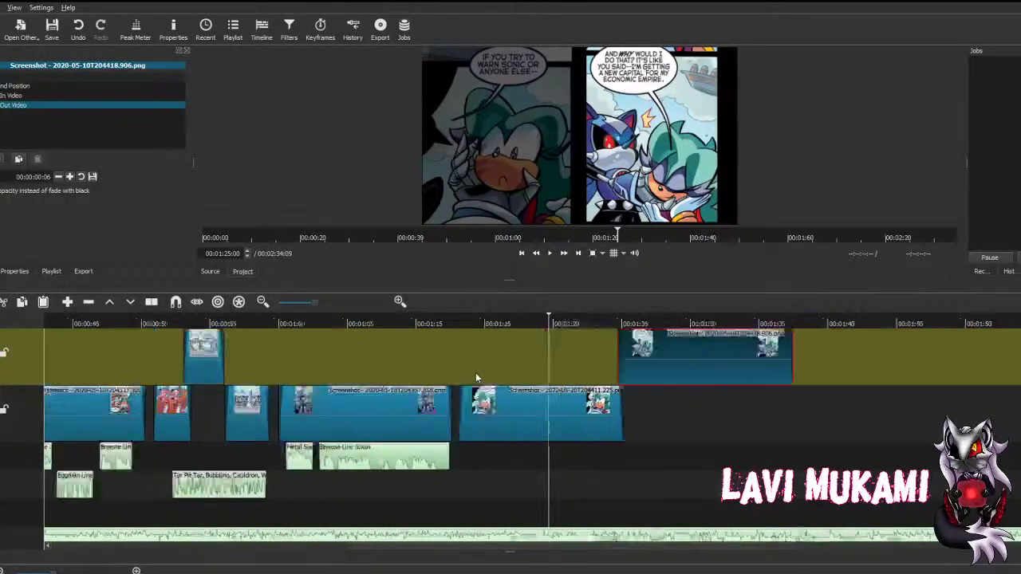
pyautogui.hotkey('ctrl', 's')
# Step: Check the volume setting of Breezie Line 6.wav and place Metal Sonic Line 2.wav directly after it on the same audio track
pyautogui.click(436, 456)
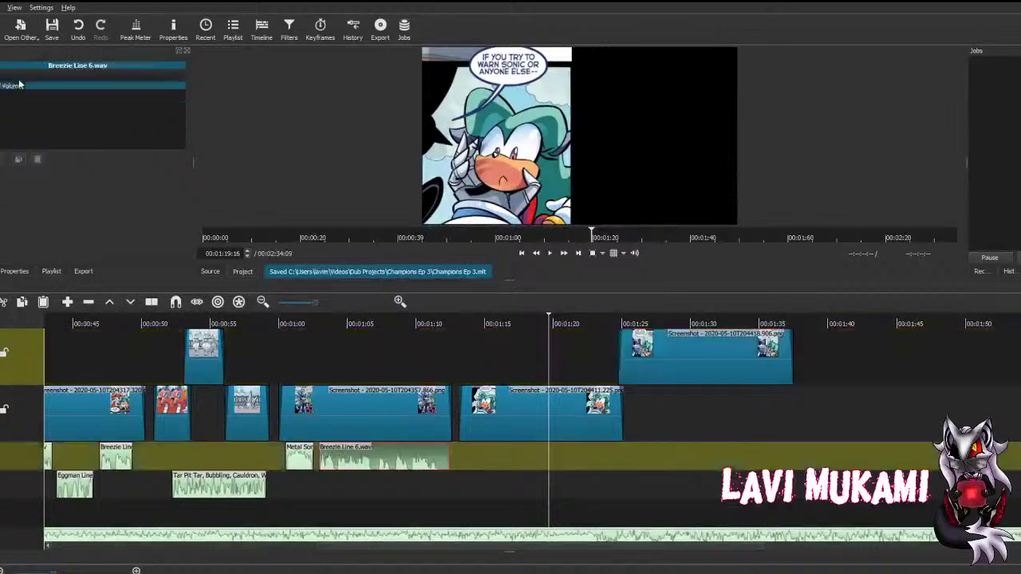
pyautogui.click(20, 84)
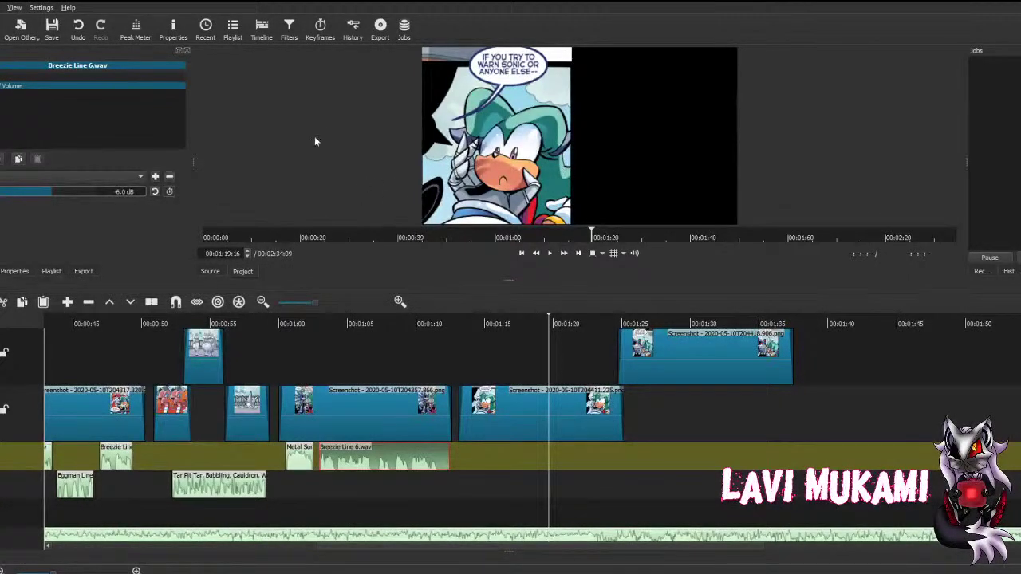
pyautogui.click(299, 455)
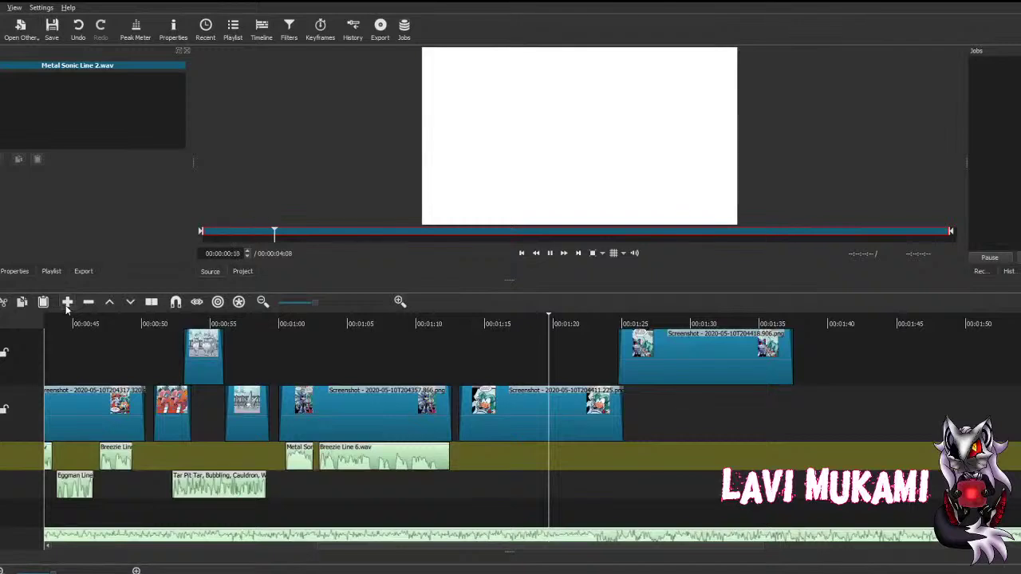
pyautogui.press('b')
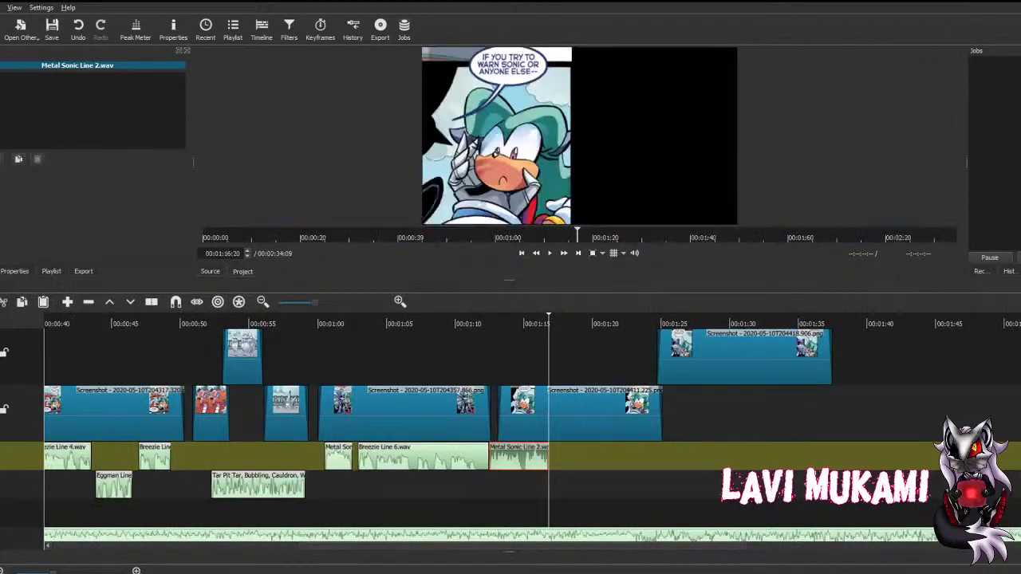
# Step: Add a Gain / Volume filter at -6.0 dB to Metal Sonic Line 2.wav and move the clip about one second later
pyautogui.click(18, 158)
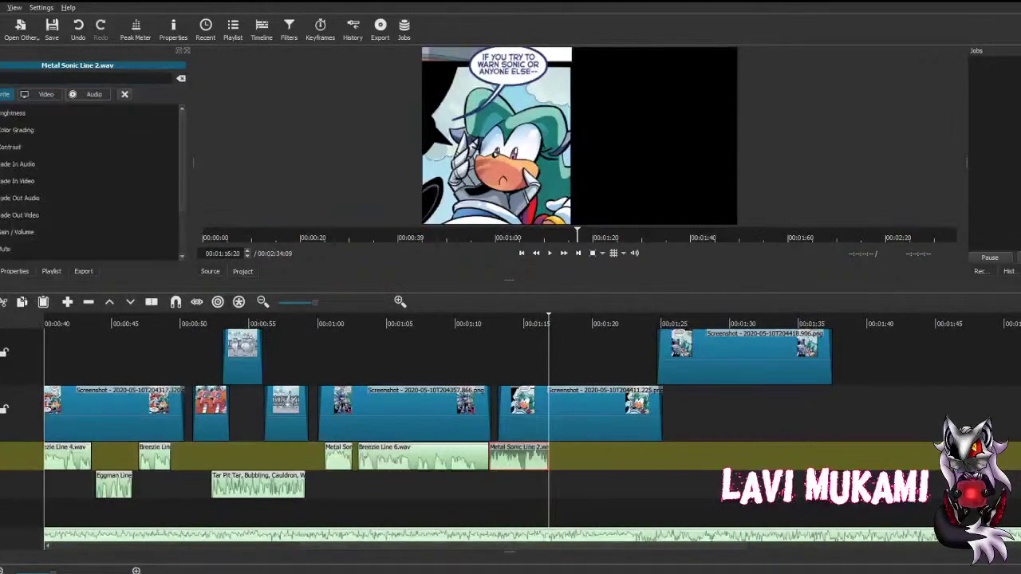
pyautogui.click(30, 233)
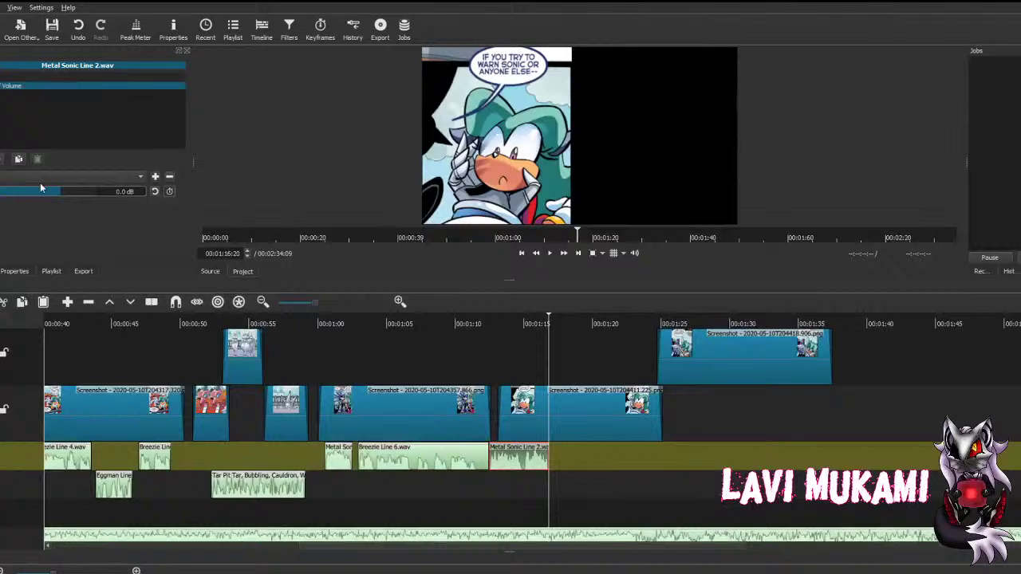
pyautogui.click(22, 229)
pyautogui.moveTo(530, 458); pyautogui.dragTo(547, 457)
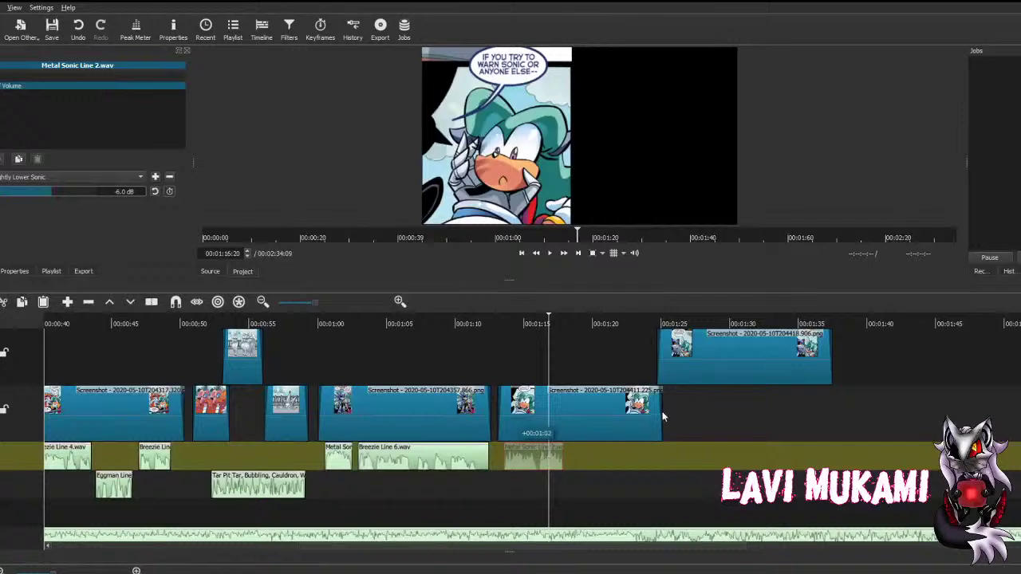
# Step: Shorten the V1 panel above Metal Sonic Line 2.wav to about 5.5 seconds, move the V2 panel to start at about 1:18, and save
pyautogui.moveTo(662, 413); pyautogui.dragTo(575, 413)
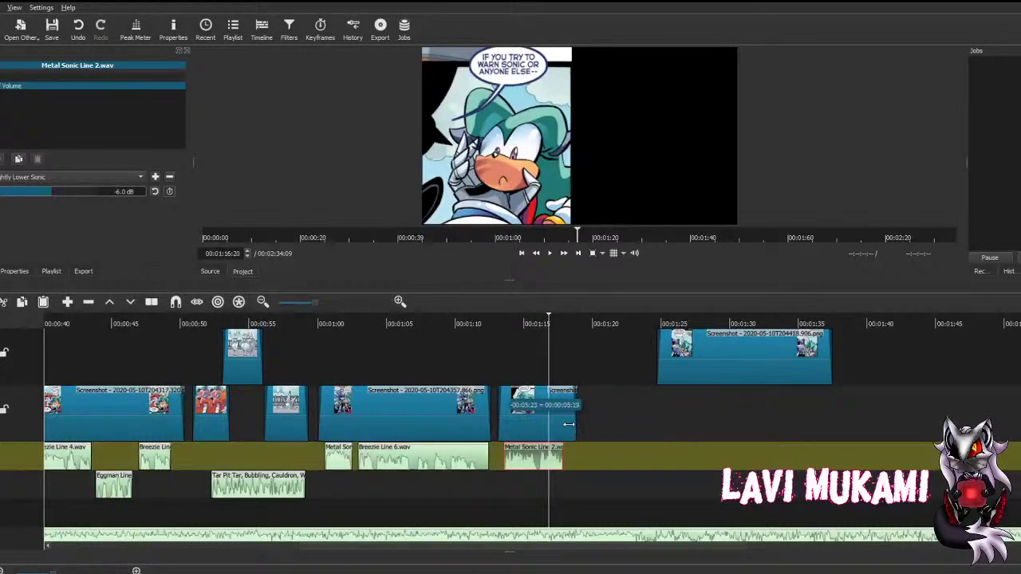
pyautogui.moveTo(710, 354); pyautogui.dragTo(540, 370)
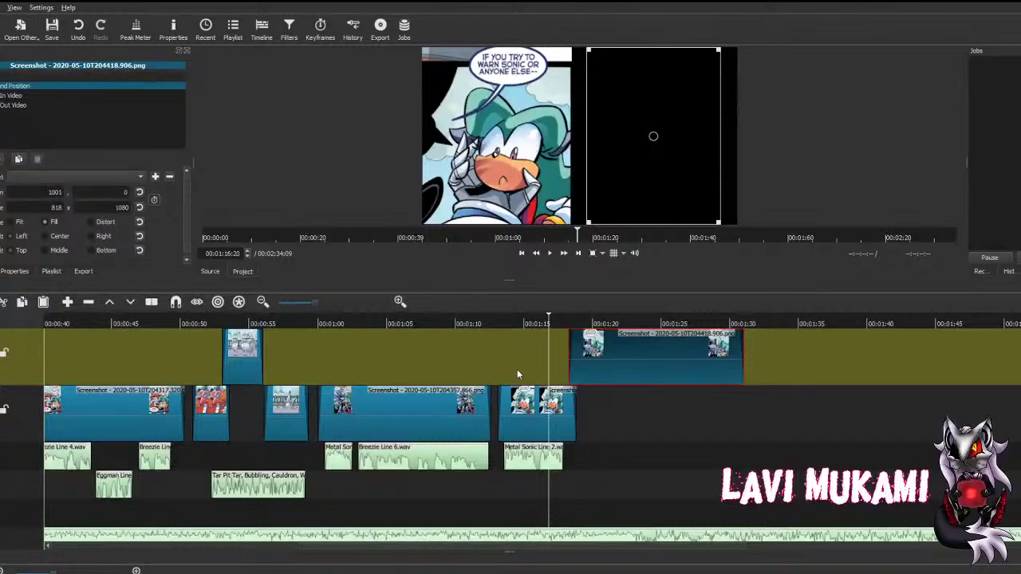
pyautogui.hotkey('ctrl', 's')
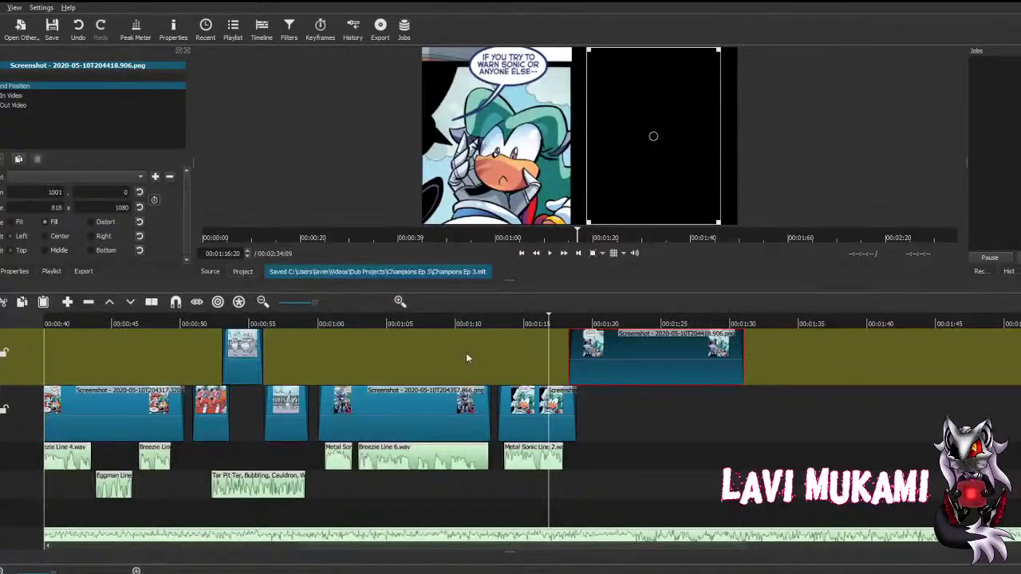
# Step: Play back the sequence from about 1:00 to 1:18 to check the timing of the panels and voice lines
pyautogui.click(322, 368)
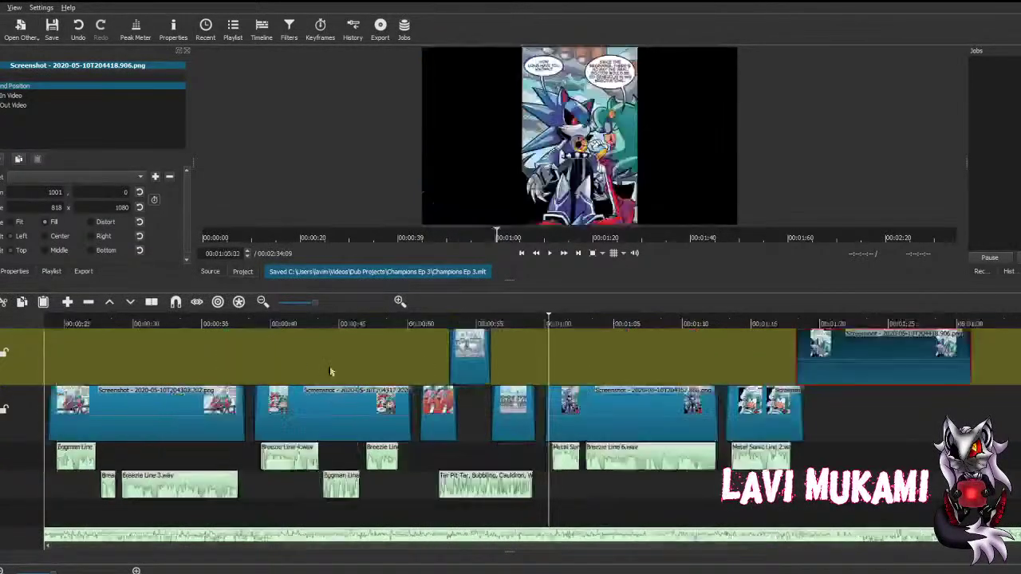
pyautogui.click(550, 252)
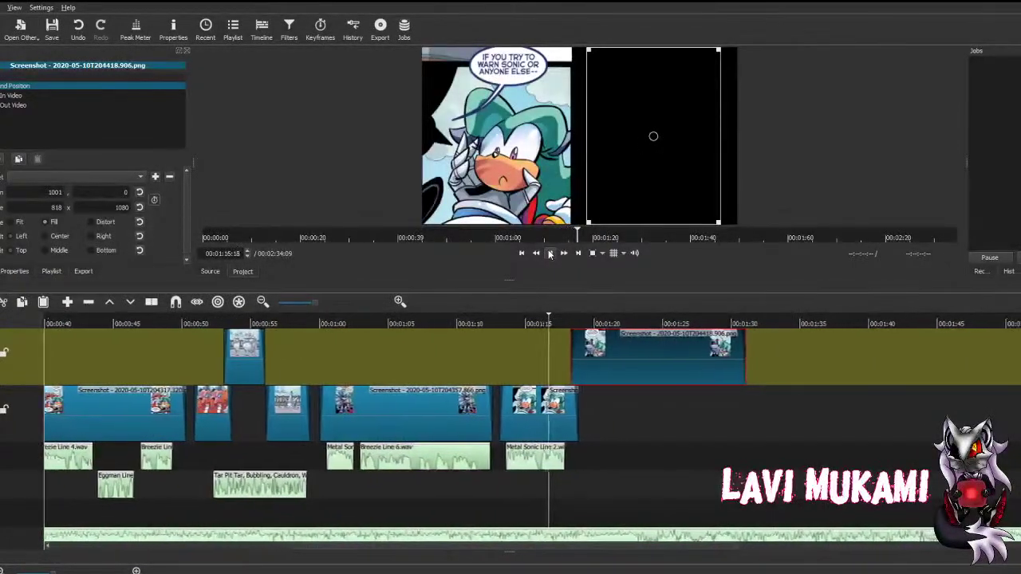
pyautogui.click(549, 254)
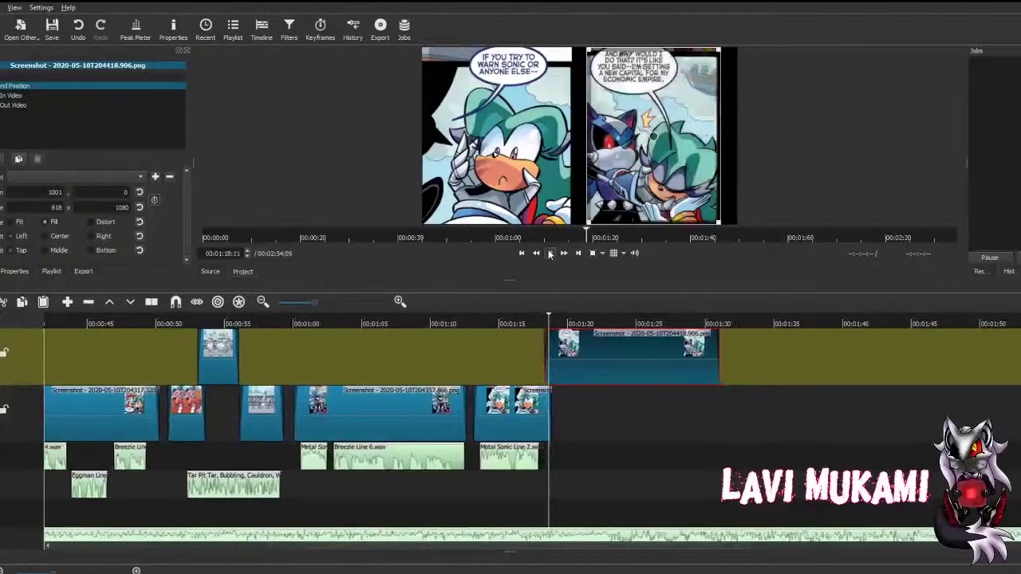
# Step: Add Breezie Line 7.wav to the second audio track, starting at about 1:19 under the V2 panel, and save the project
pyautogui.click(514, 460)
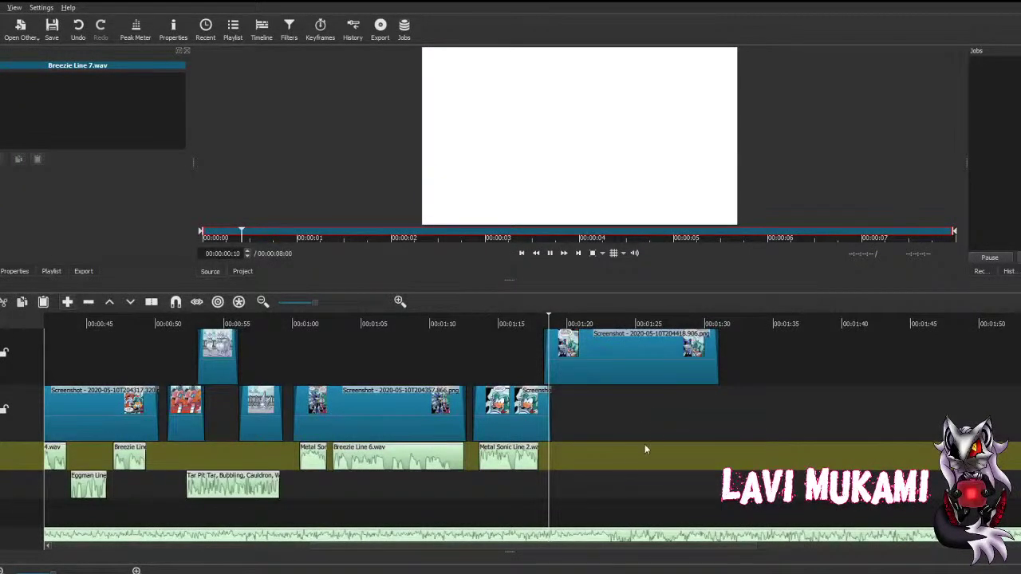
pyautogui.press('b')
pyautogui.moveTo(504, 460); pyautogui.dragTo(520, 478)
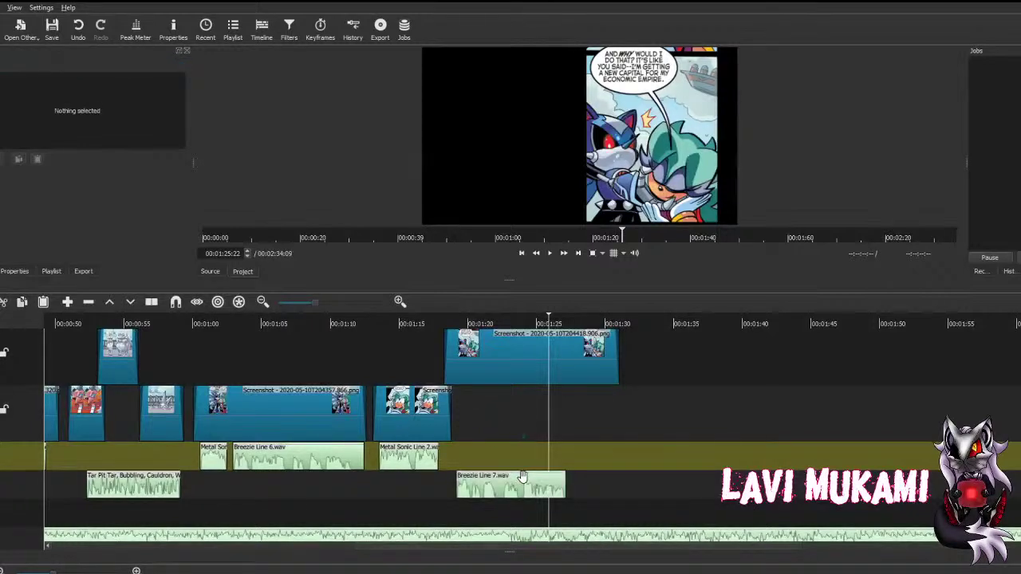
pyautogui.hotkey('ctrl', 's')
pyautogui.click(481, 490)
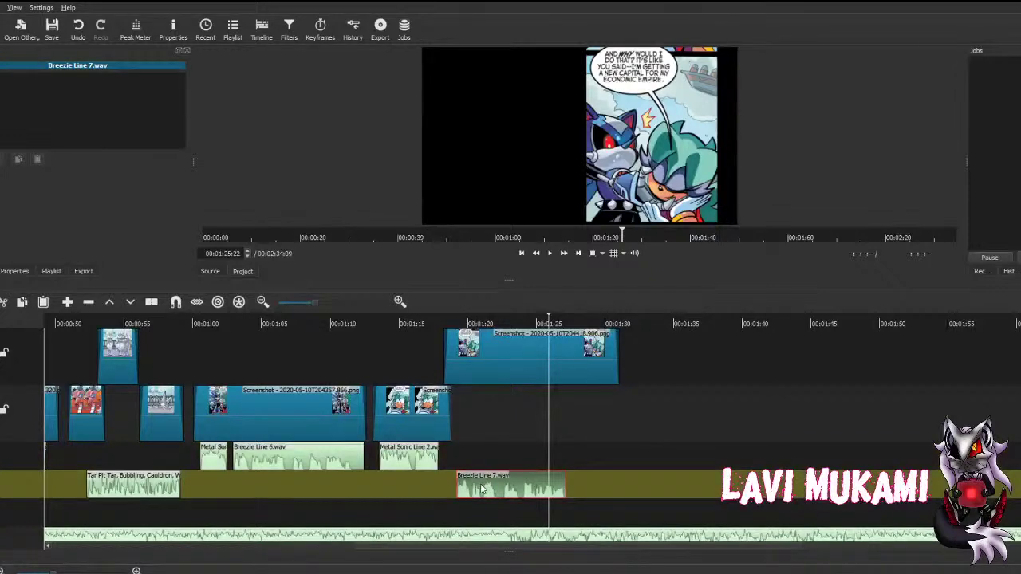
pyautogui.moveTo(481, 490); pyautogui.dragTo(484, 488)
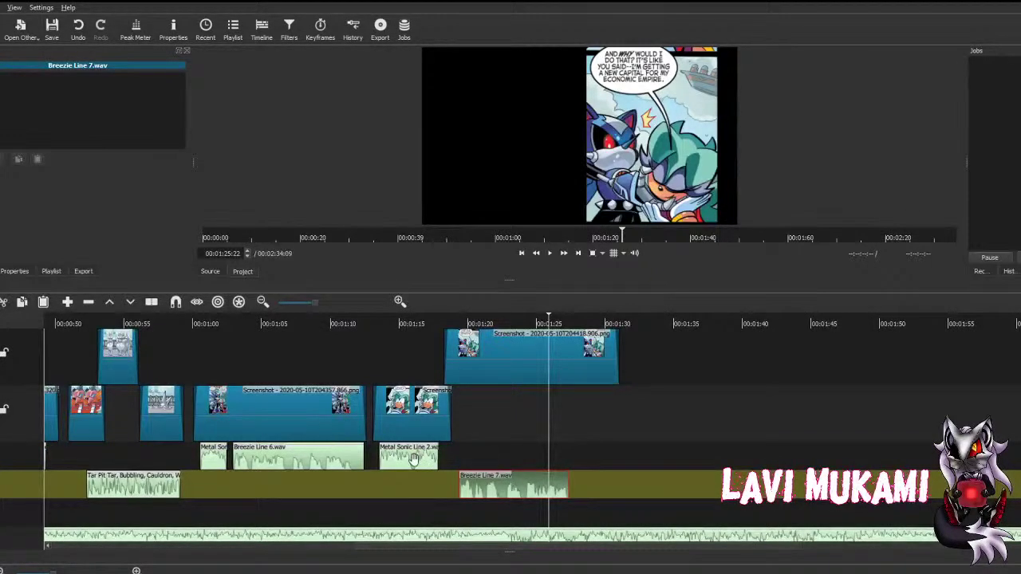
# Step: Append Metal Sonic Freaking Out By Face In Hand.wav directly after Metal Sonic Line 2.wav on the first audio track
pyautogui.click(413, 459)
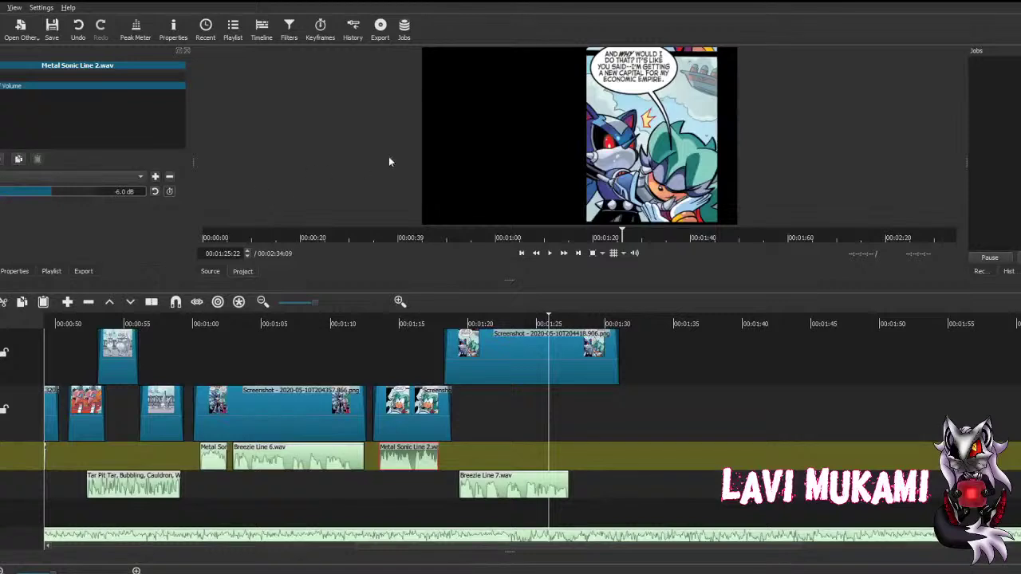
pyautogui.doubleClick(371, 132)
pyautogui.press('space')
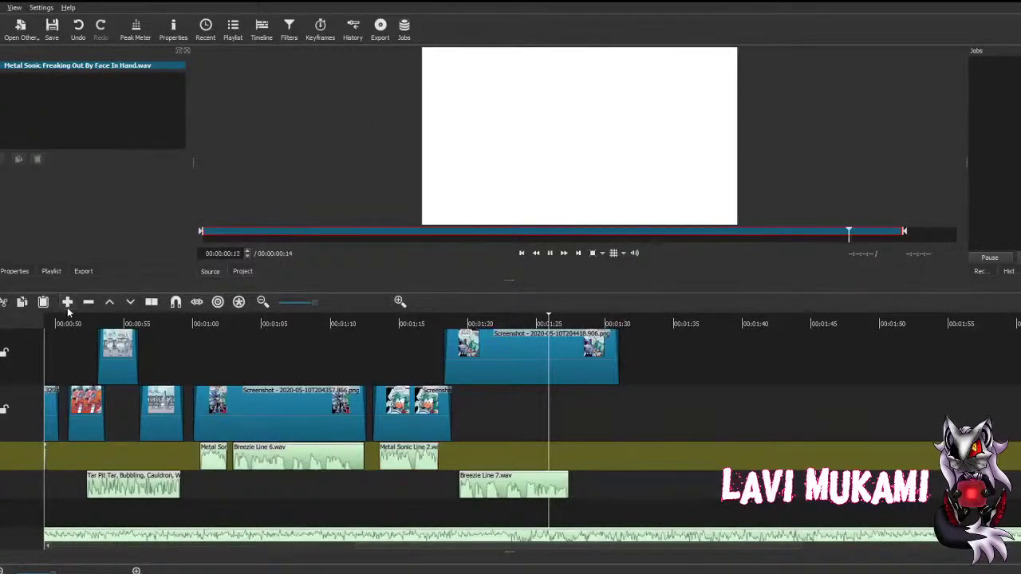
pyautogui.press('a')
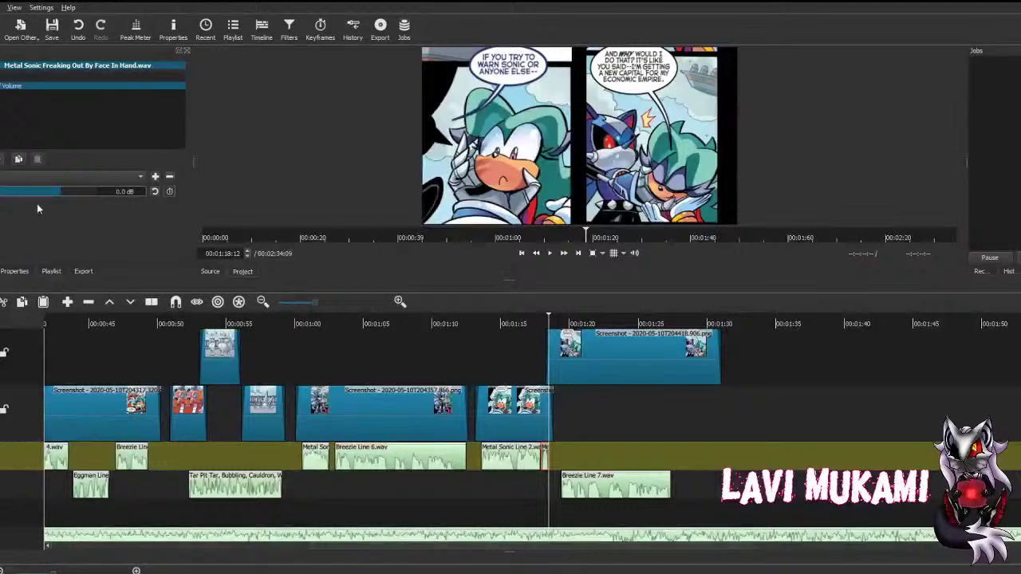
# Step: Set the gain of the Metal Sonic freak-out clip to -2.5 dB, move it about one second later, and save the project
pyautogui.click(29, 204)
pyautogui.moveTo(546, 455); pyautogui.dragTo(562, 452)
pyautogui.hotkey('ctrl', 's')
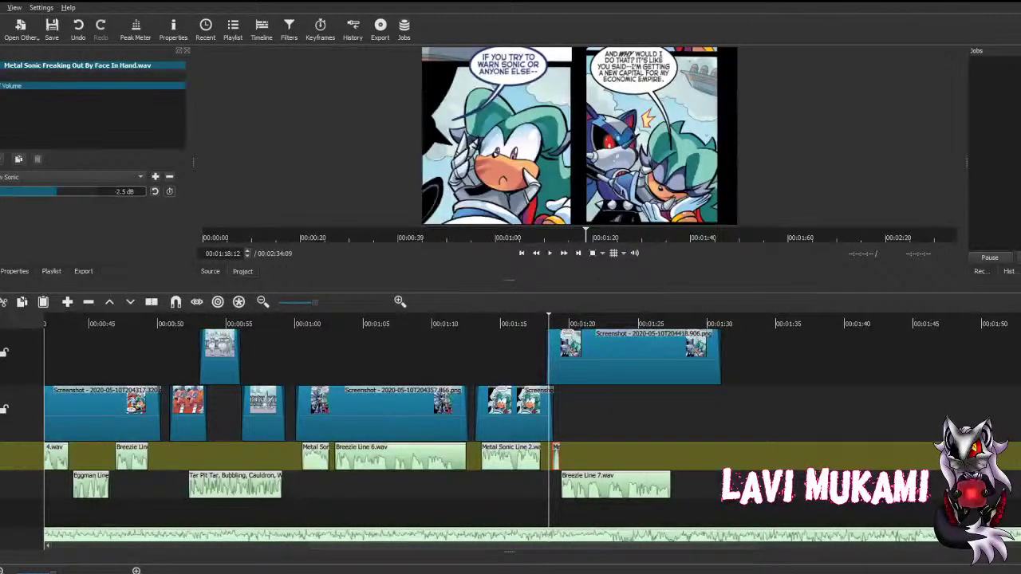
# Step: Play back the change between the two panels around 1:18 to check the freak-out sound's timing
pyautogui.click(546, 323)
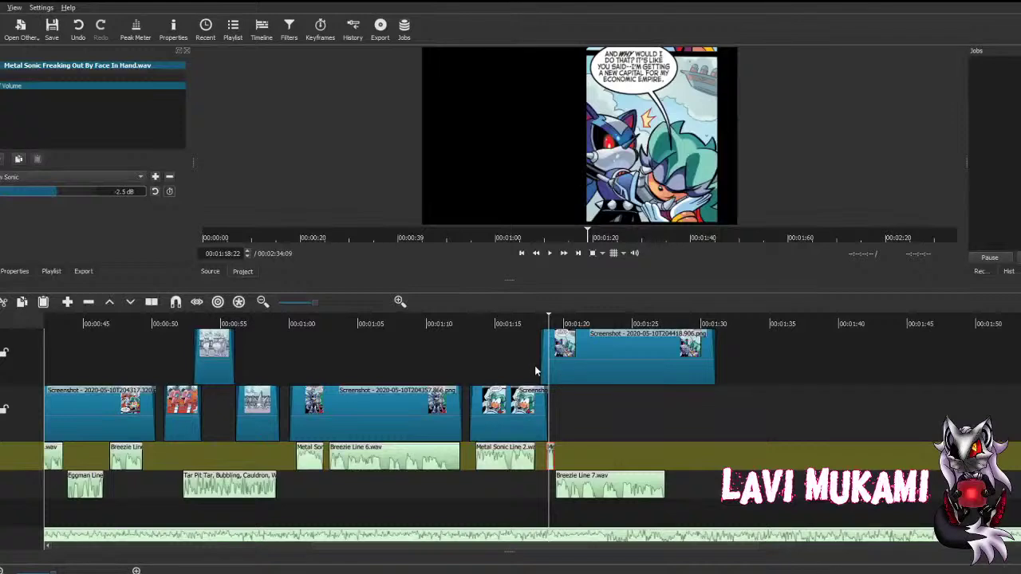
pyautogui.scroll(-1, 3, 508)
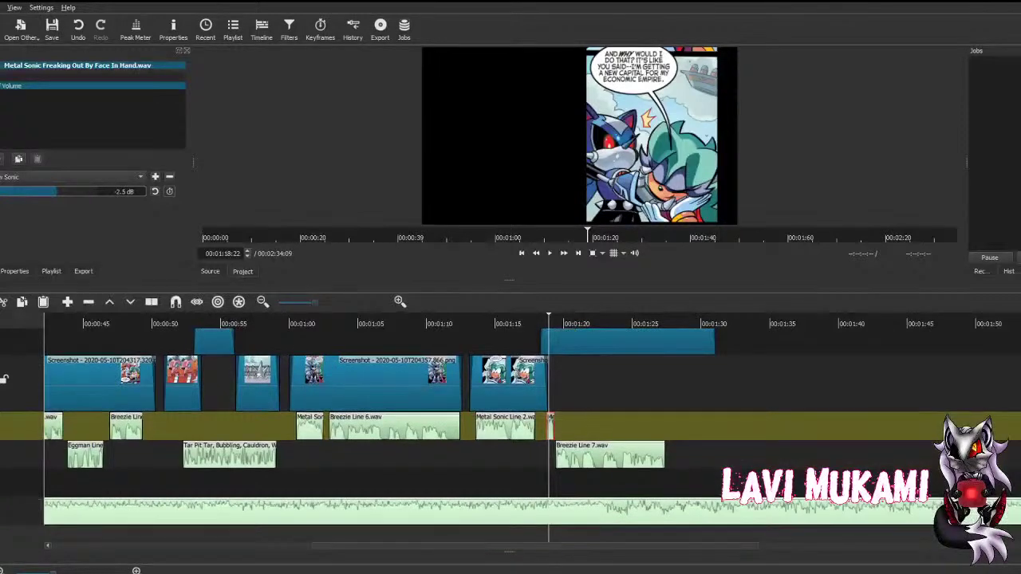
pyautogui.scroll(1, 496, 483)
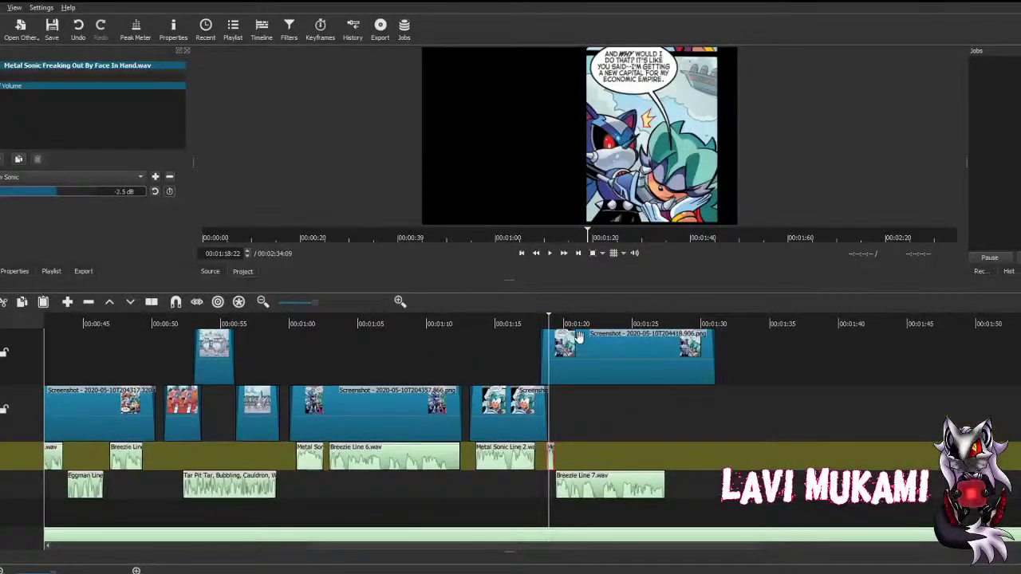
pyautogui.click(535, 355)
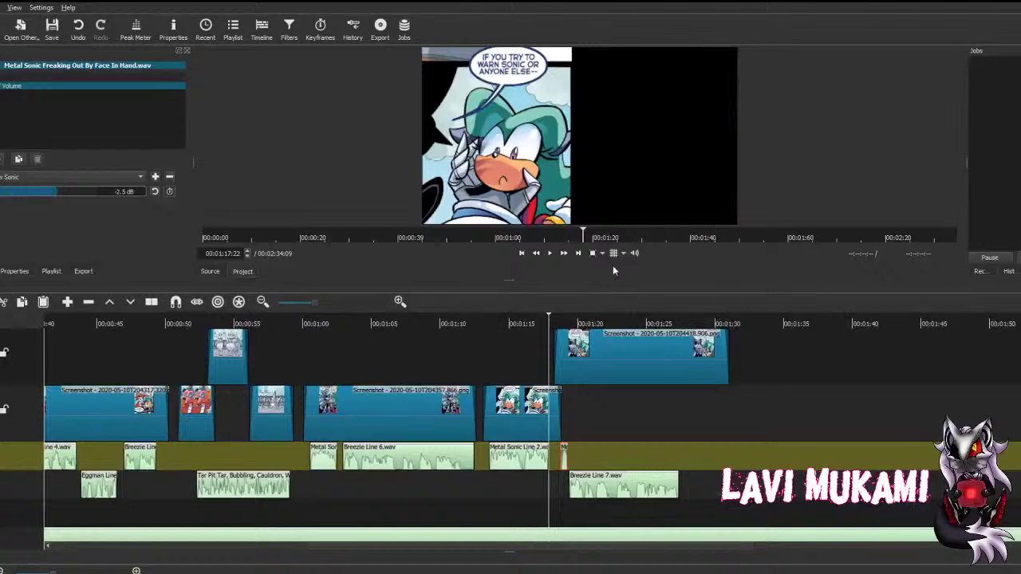
pyautogui.click(549, 253)
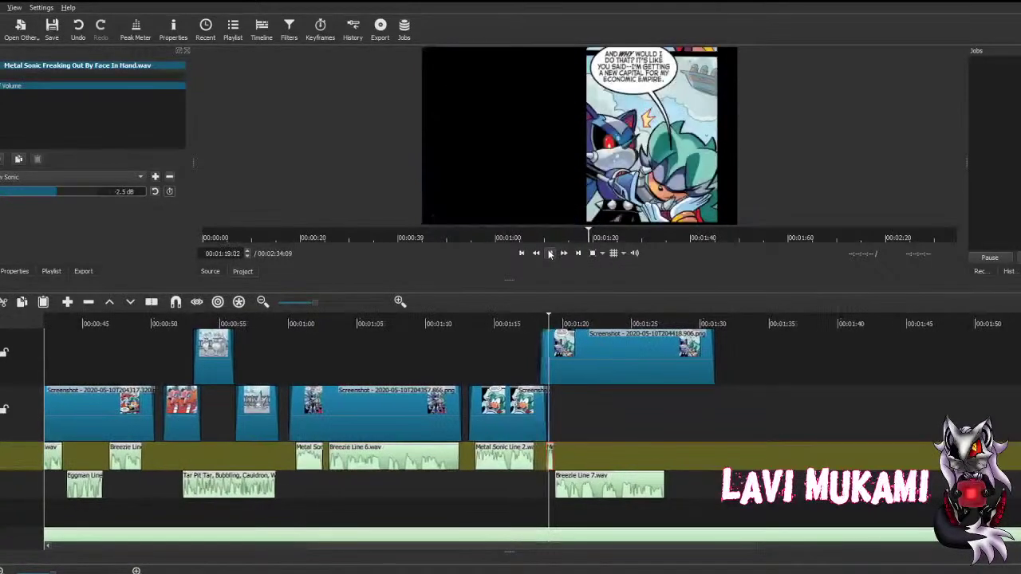
# Step: Add a Gain / Volume filter at -6.0 dB to Breezie Line 7.wav and save the project
pyautogui.click(548, 479)
pyautogui.click(18, 158)
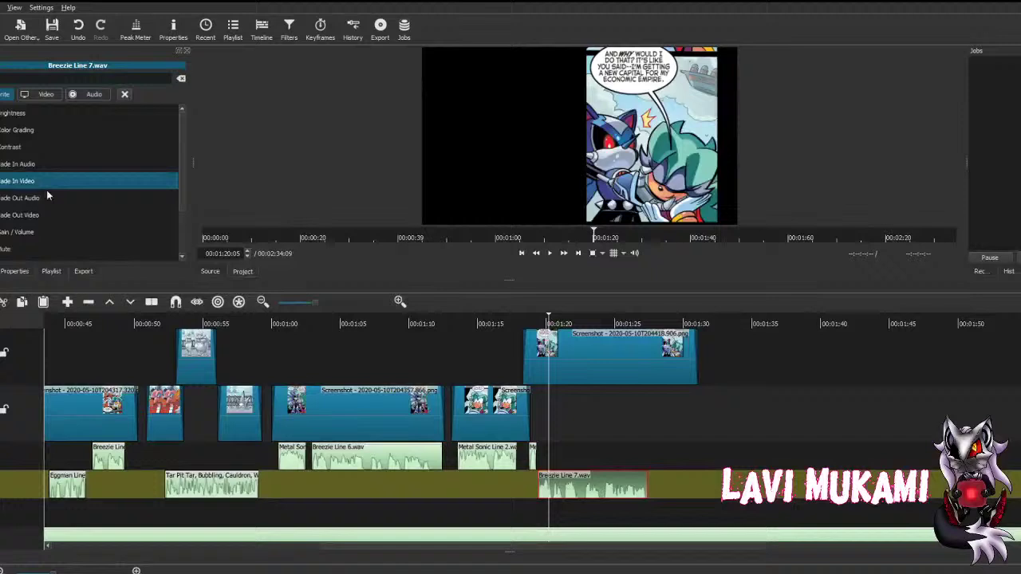
pyautogui.click(32, 231)
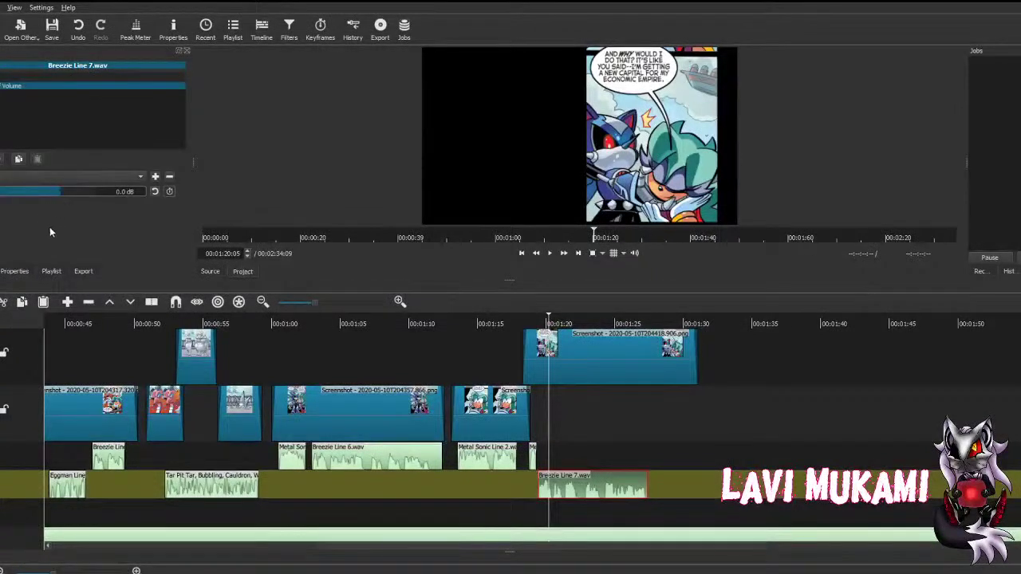
pyautogui.hotkey('ctrl', 's')
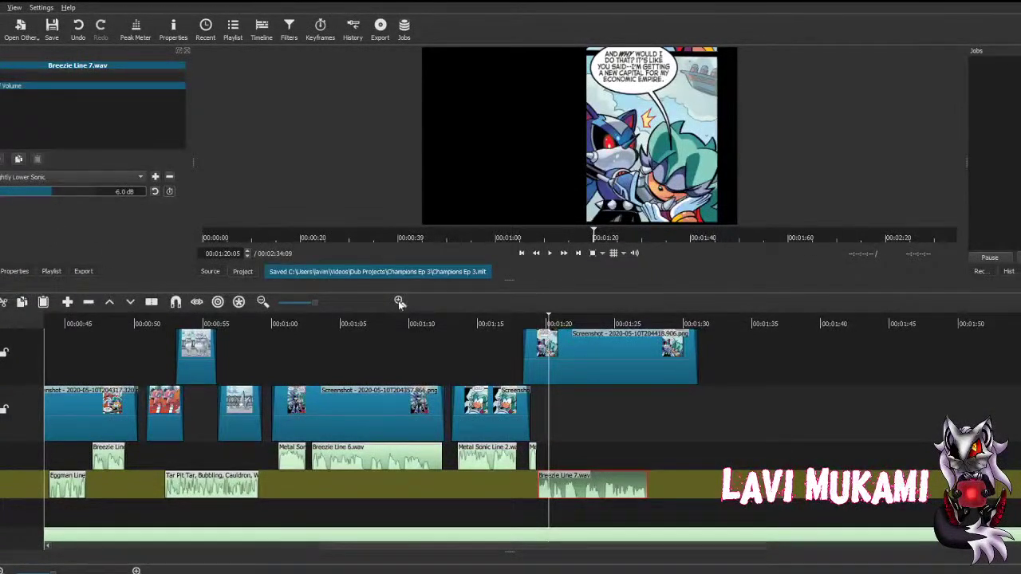
# Step: Shorten the V2 panel to about 10 seconds so it ends just after Breezie Line 7.wav, and save the project
pyautogui.click(690, 360)
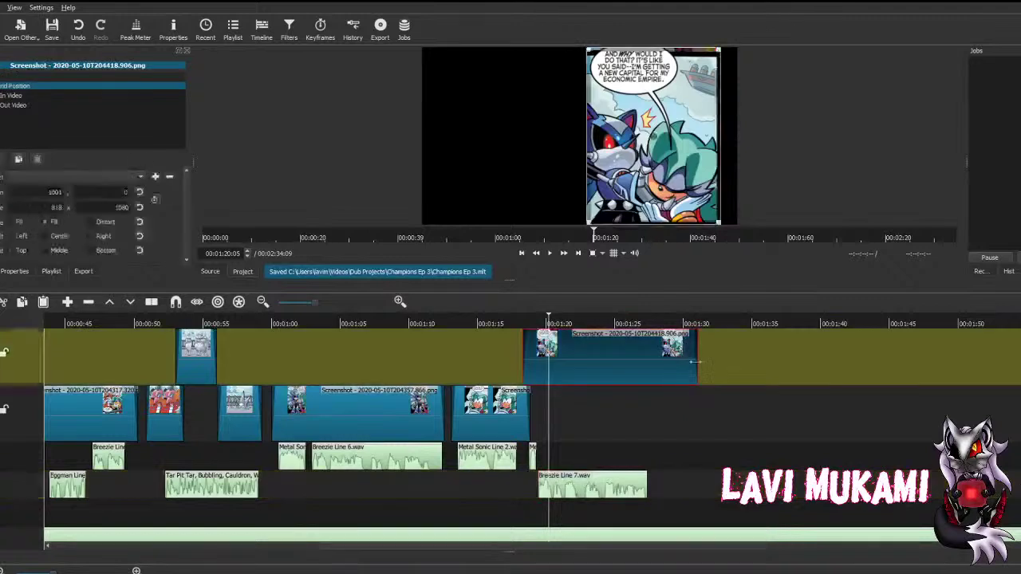
pyautogui.moveTo(694, 371); pyautogui.dragTo(653, 379)
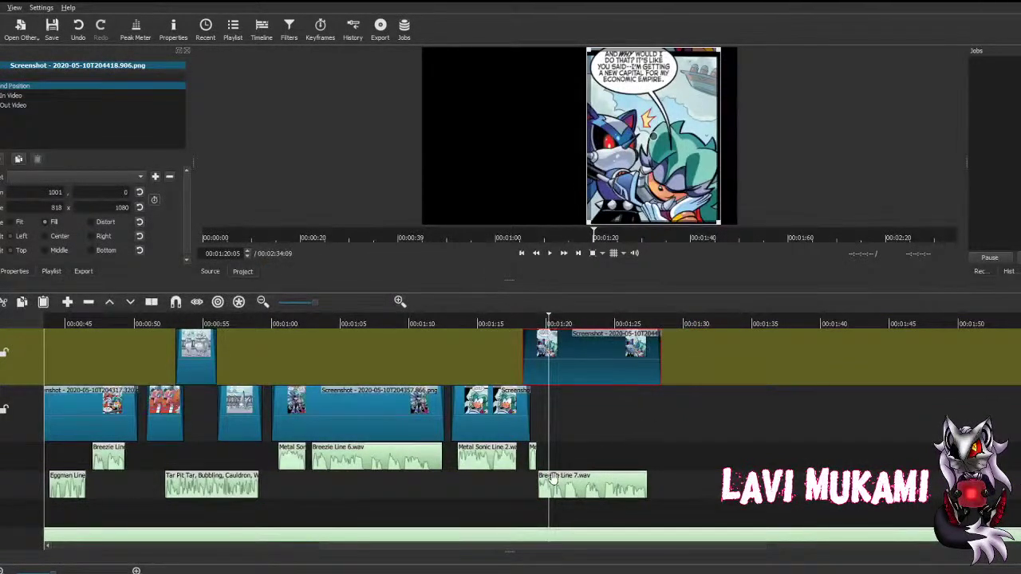
pyautogui.hscroll(-2, 528, 490)
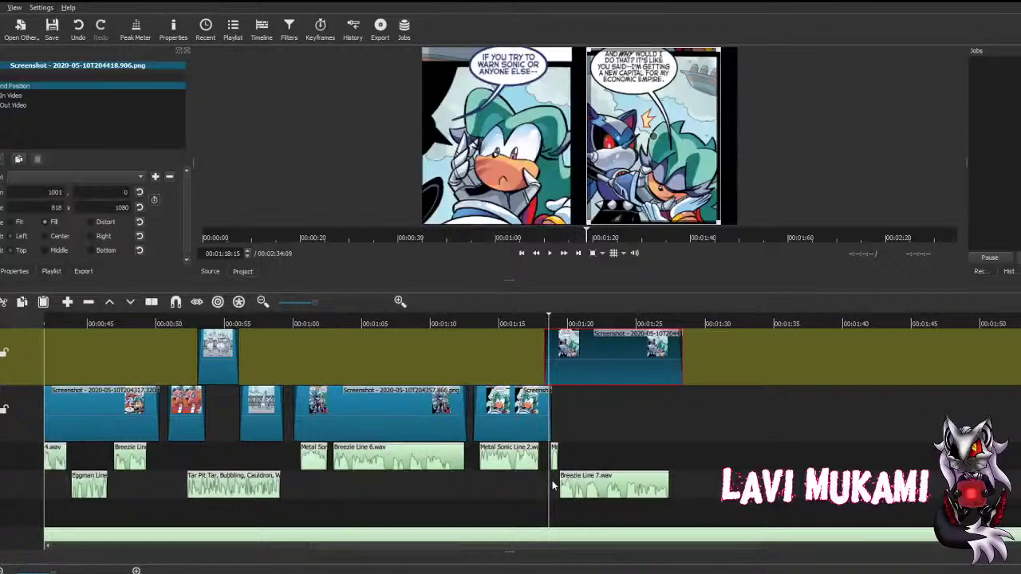
pyautogui.hotkey('ctrl', 's')
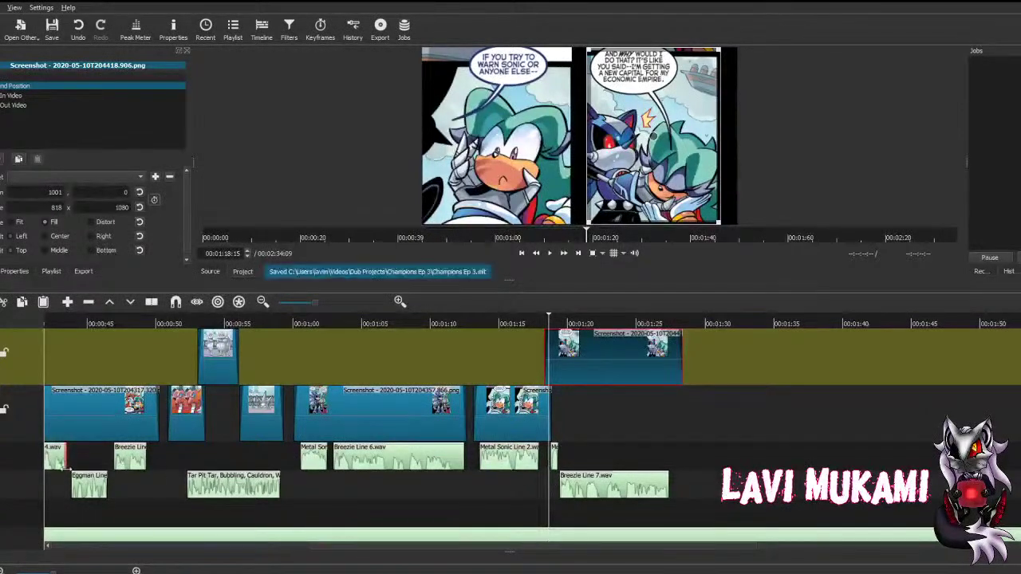
# Step: Add Screenshot - 2020-05-10T204428.856.png to the timeline and place it on V1 at about 1:29, just after the V2 panel ends
pyautogui.click(21, 437)
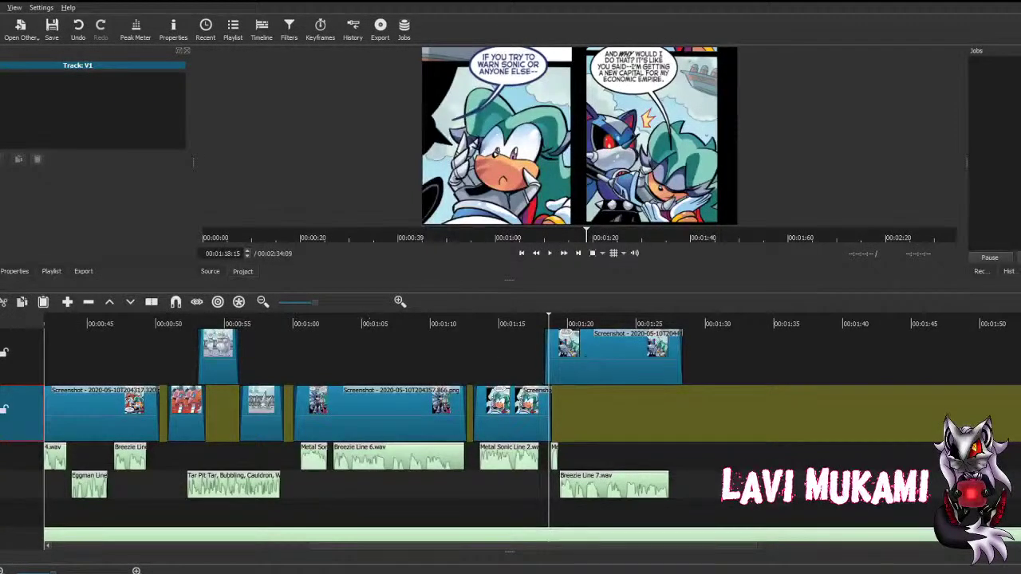
pyautogui.click(614, 359)
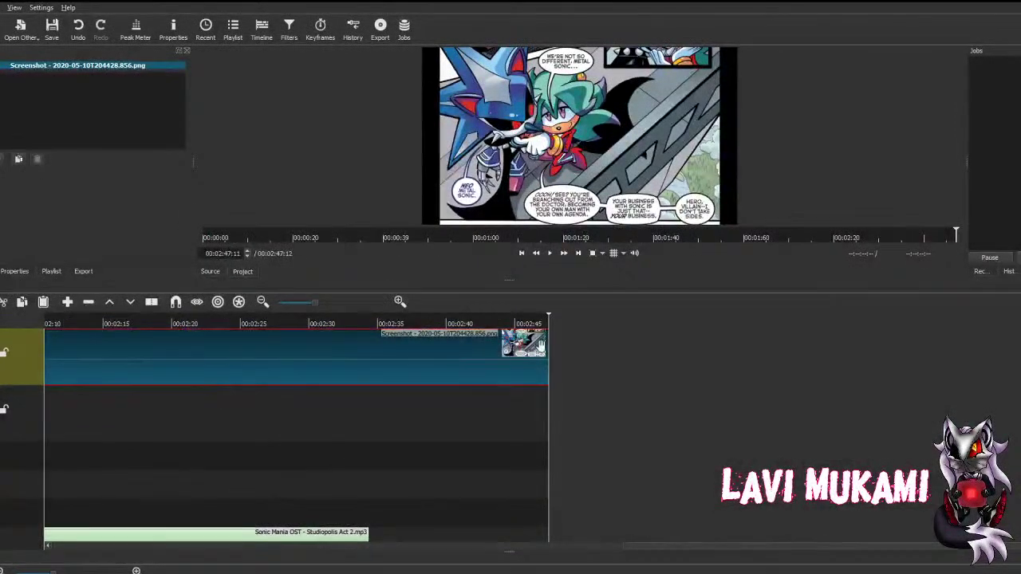
pyautogui.moveTo(541, 345); pyautogui.dragTo(210, 414)
pyautogui.scroll(10, 210, 414)
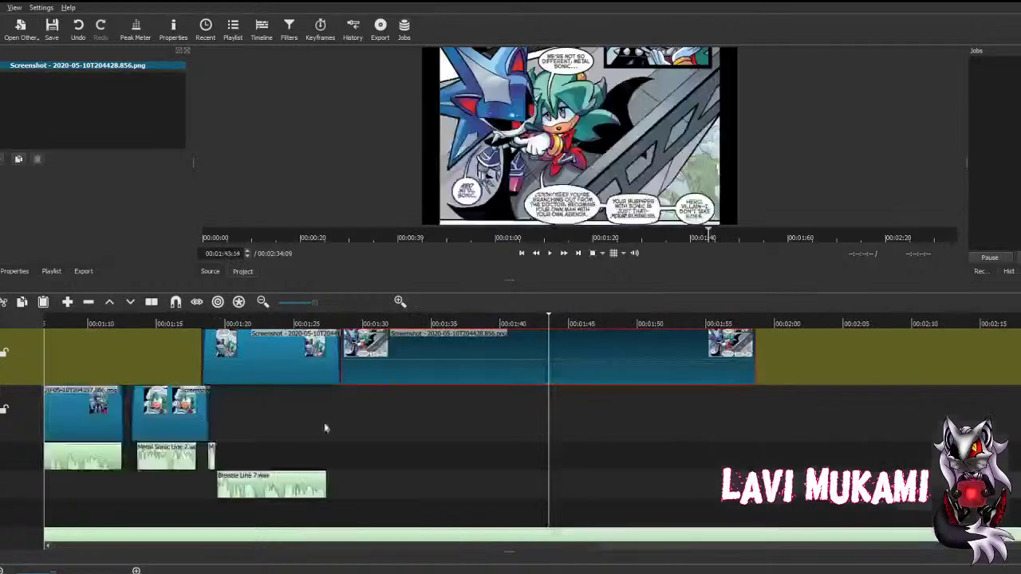
pyautogui.moveTo(473, 340); pyautogui.dragTo(488, 400)
pyautogui.scroll(5, 428, 432)
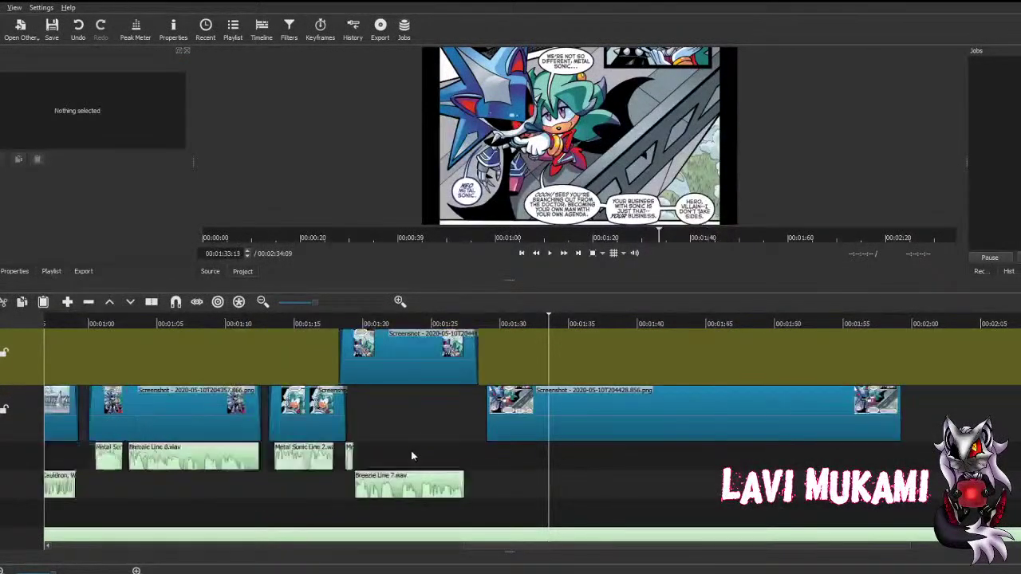
# Step: Add Fade In Video and Fade Out Video to the new V1 panel, shorten it to about 27 seconds, and save the project
pyautogui.click(600, 390)
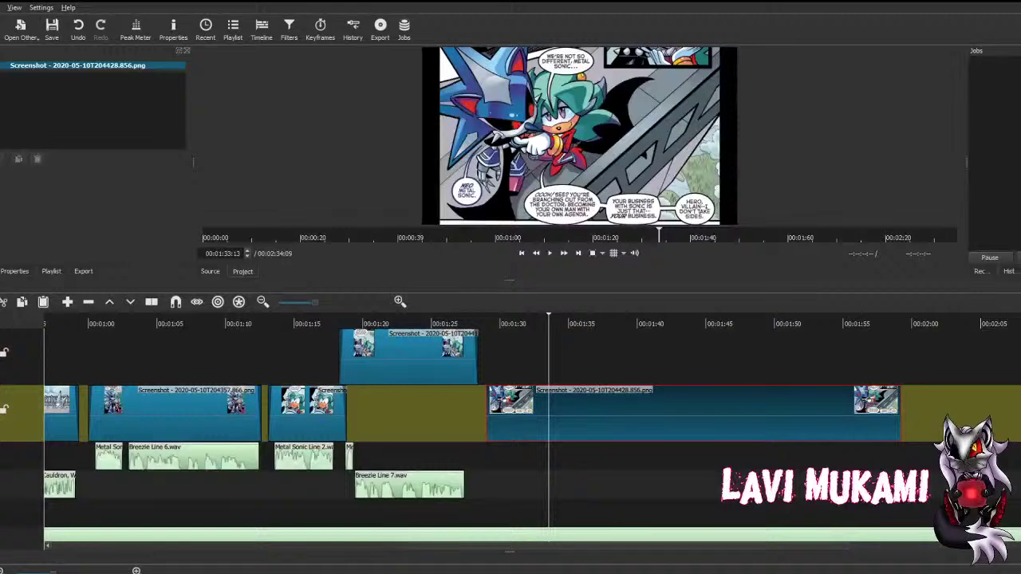
pyautogui.click(18, 158)
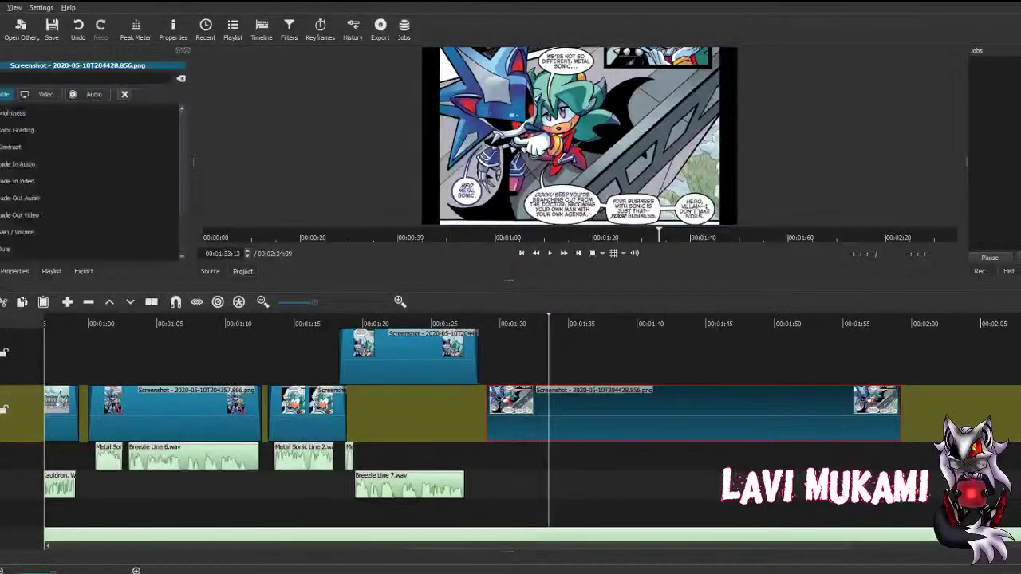
pyautogui.click(16, 185)
pyautogui.click(19, 159)
pyautogui.click(25, 216)
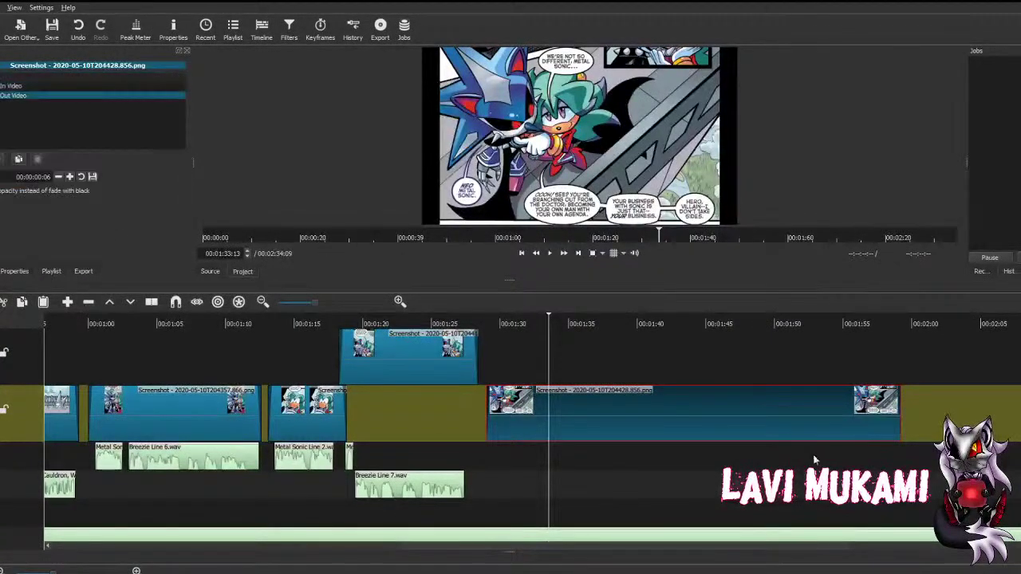
pyautogui.moveTo(901, 408); pyautogui.dragTo(865, 409)
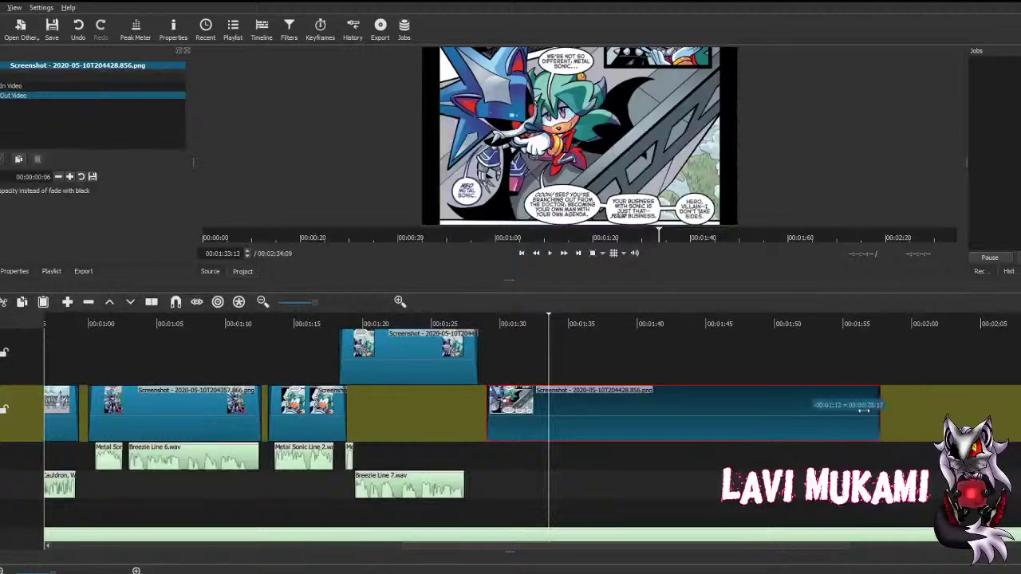
pyautogui.hotkey('ctrl', 's')
# Step: Play back the change into the new V1 panel, shift that panel slightly later to about 1:29.5, and save the project
pyautogui.scroll(3, 514, 449)
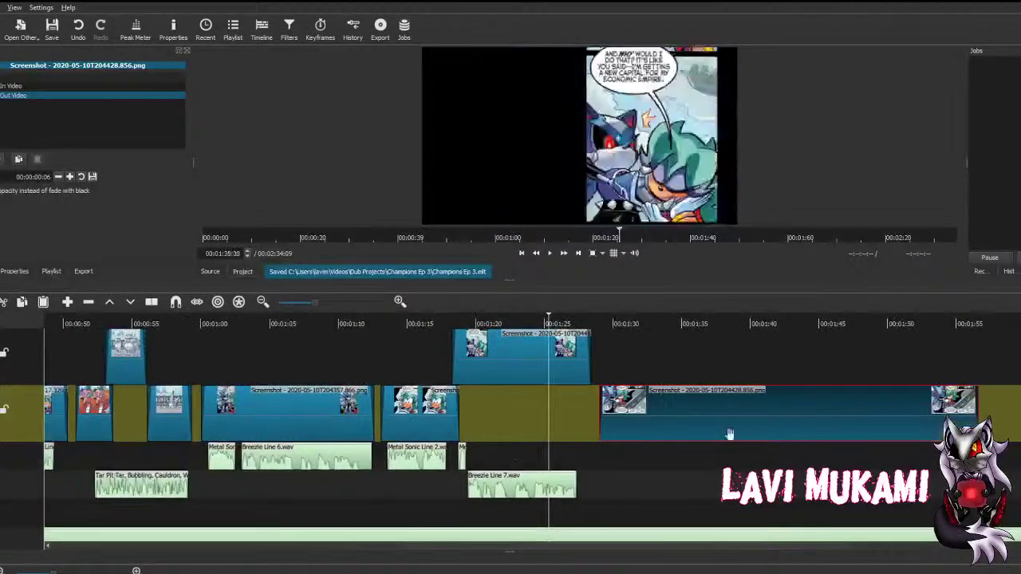
pyautogui.scroll(-2, 613, 447)
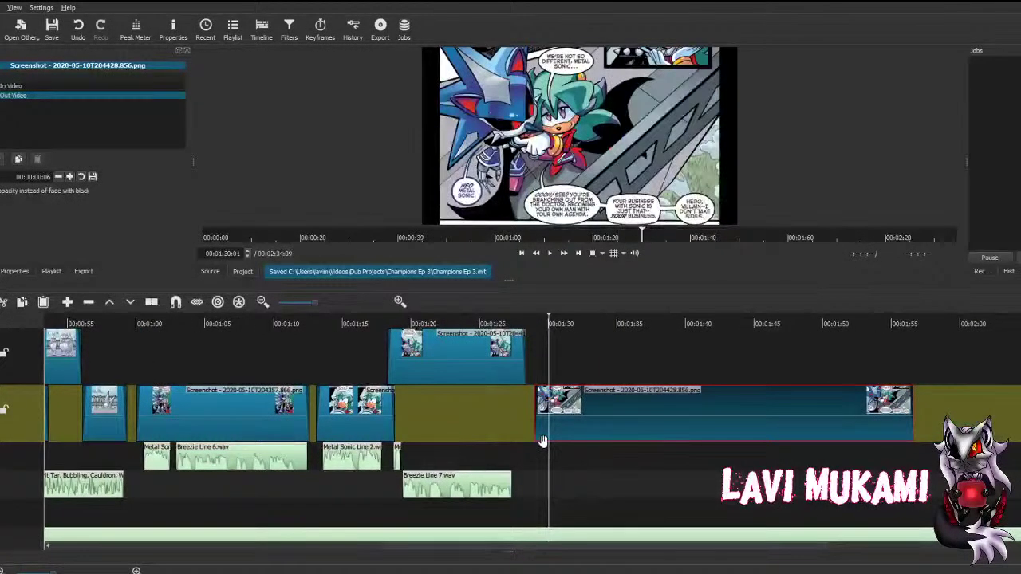
pyautogui.scroll(2, 550, 399)
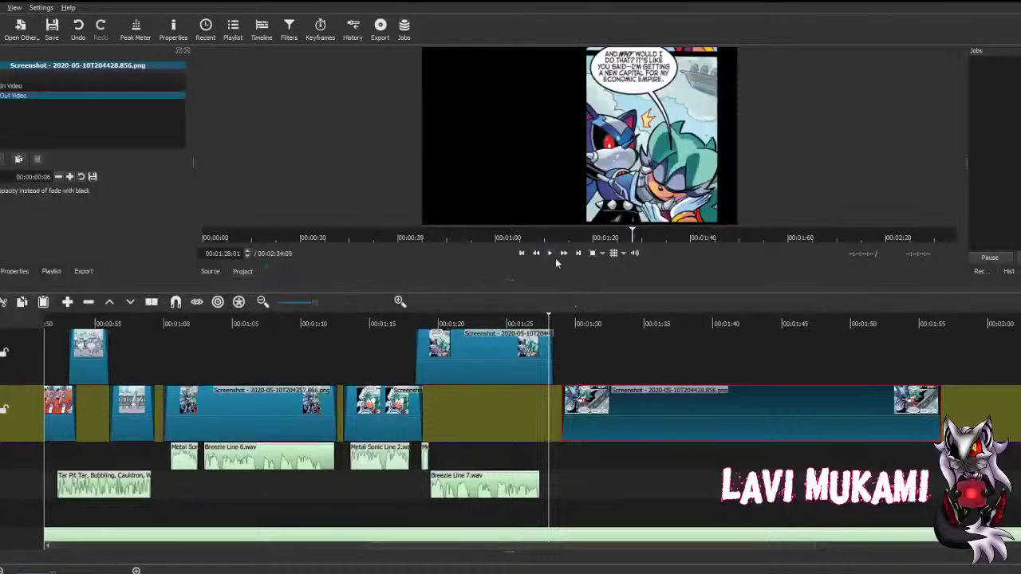
pyautogui.click(549, 255)
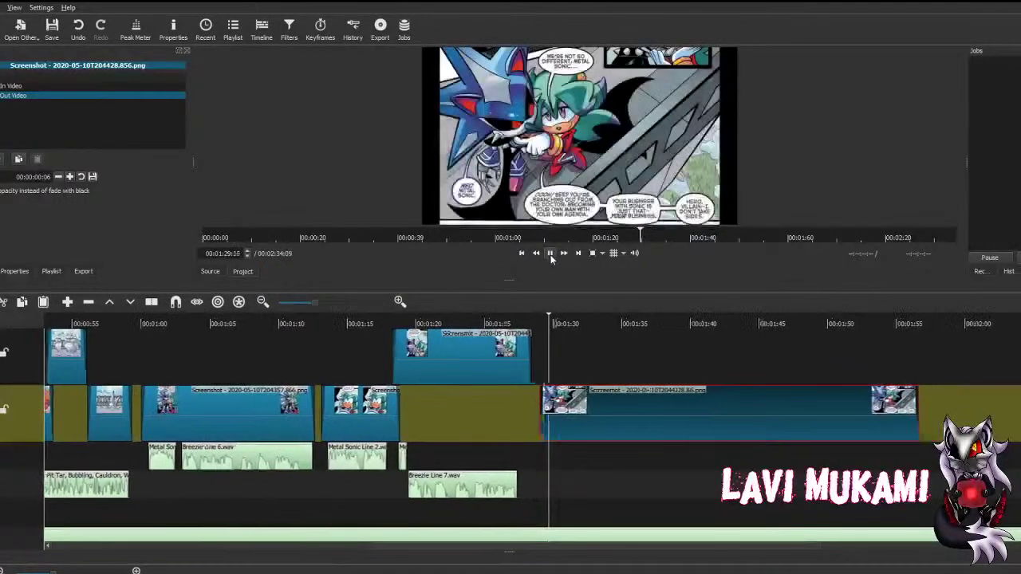
pyautogui.click(550, 254)
pyautogui.moveTo(587, 418); pyautogui.dragTo(523, 405)
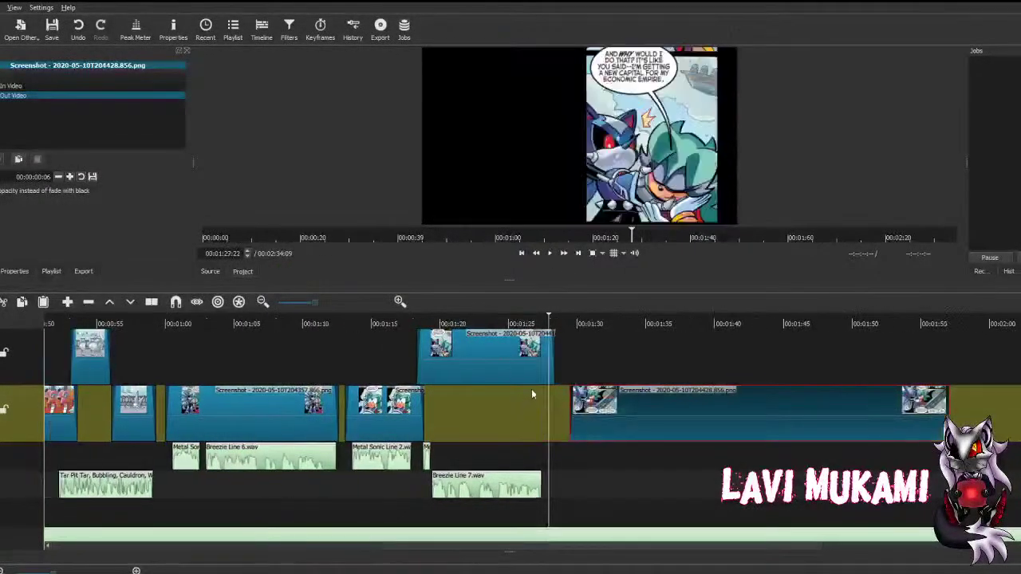
pyautogui.click(549, 253)
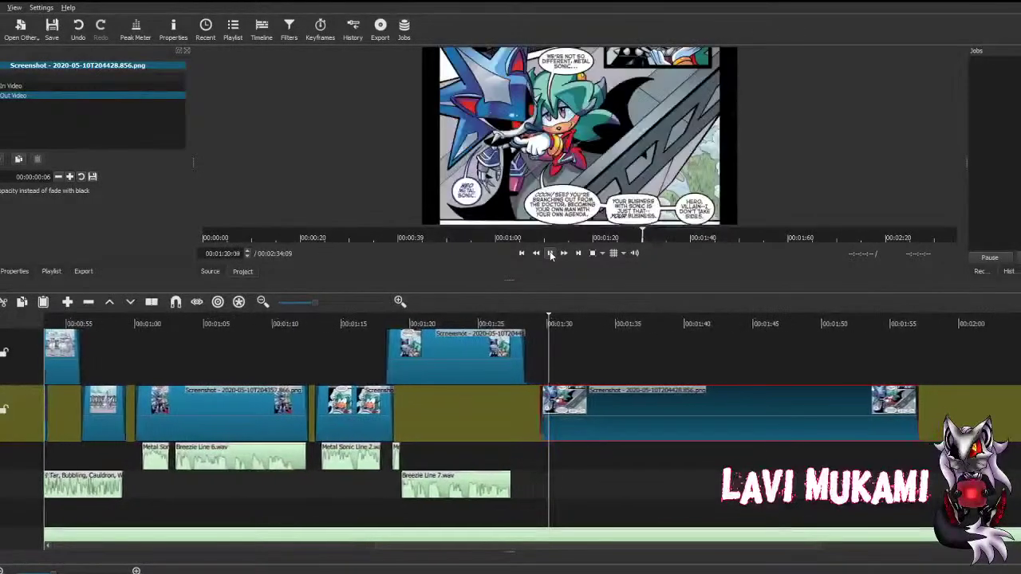
pyautogui.click(550, 253)
pyautogui.hotkey('ctrl', 's')
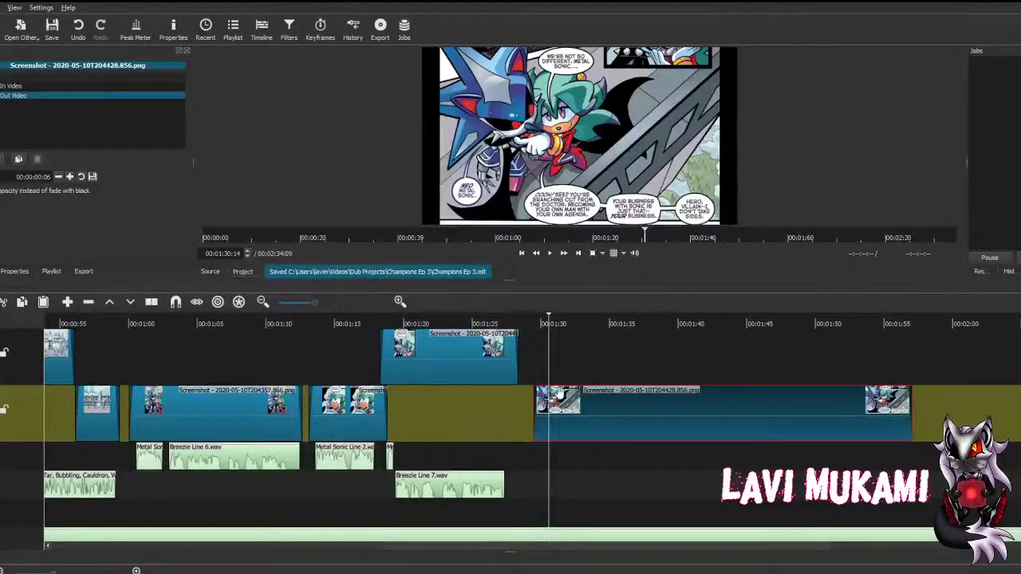
# Step: Add Breezie Line 8.wav and place it on the first audio track at about 1:30, under the start of the new panel
pyautogui.scroll(-1, 547, 472)
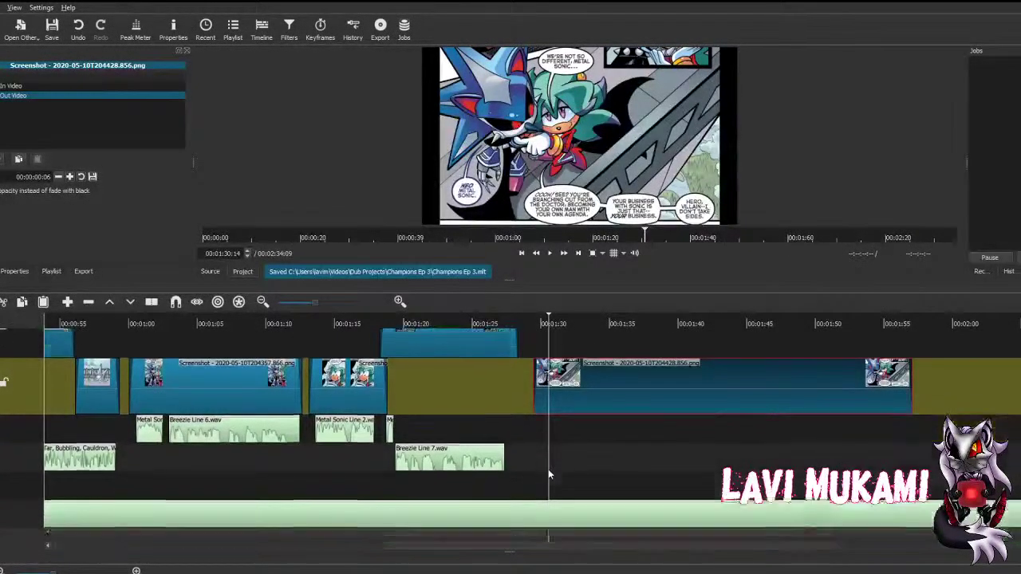
pyautogui.scroll(1, 547, 471)
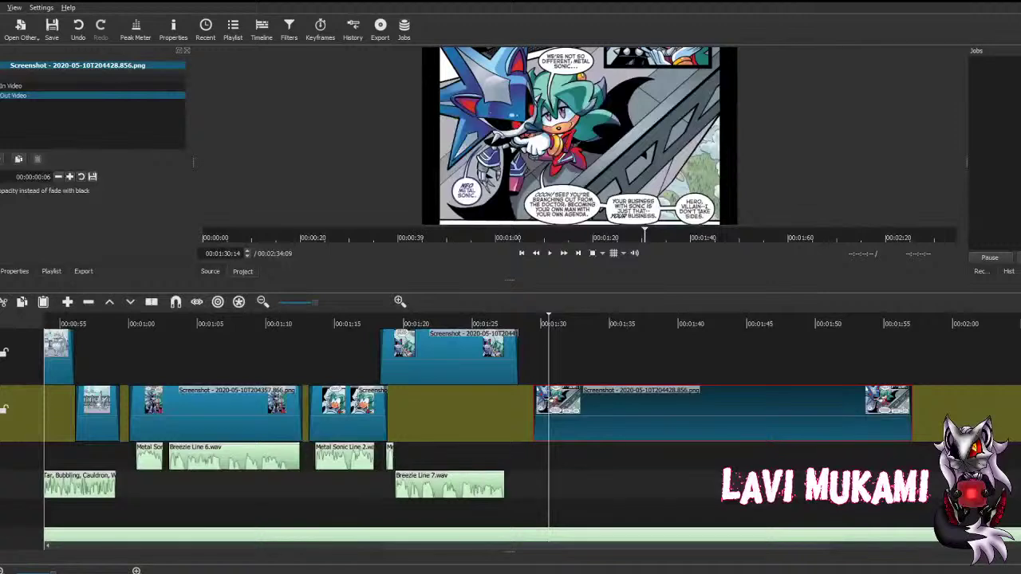
pyautogui.click(449, 485)
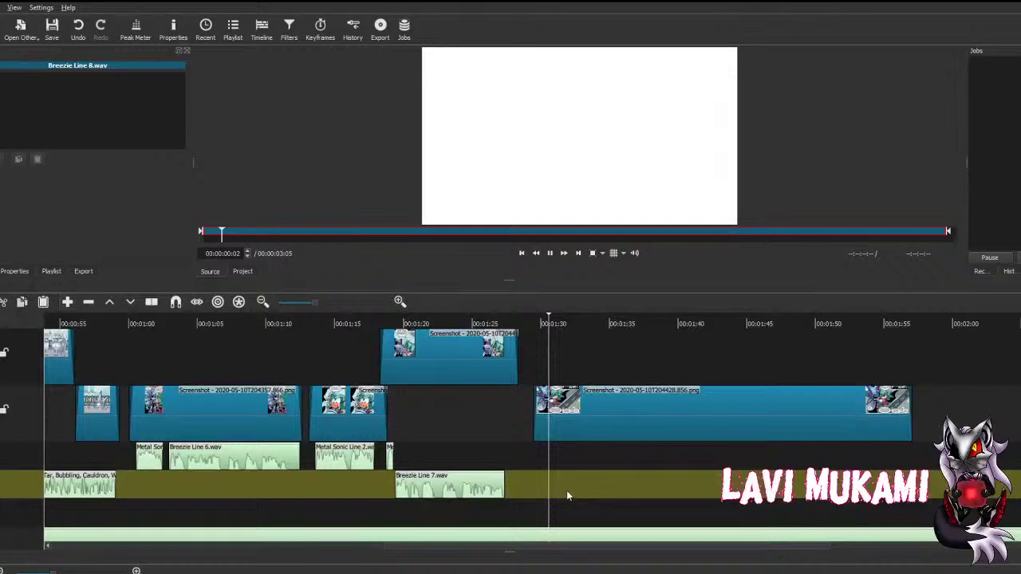
pyautogui.moveTo(529, 490); pyautogui.dragTo(561, 461)
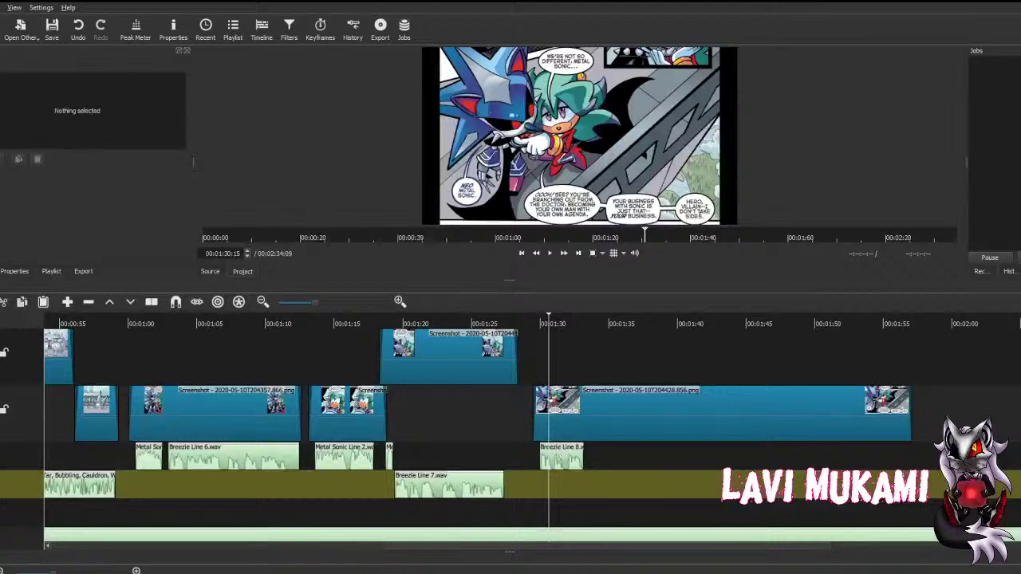
# Step: Add a Gain / Volume filter at -6.0 dB to Breezie Line 8.wav
pyautogui.click(562, 457)
pyautogui.click(155, 177)
pyautogui.click(33, 227)
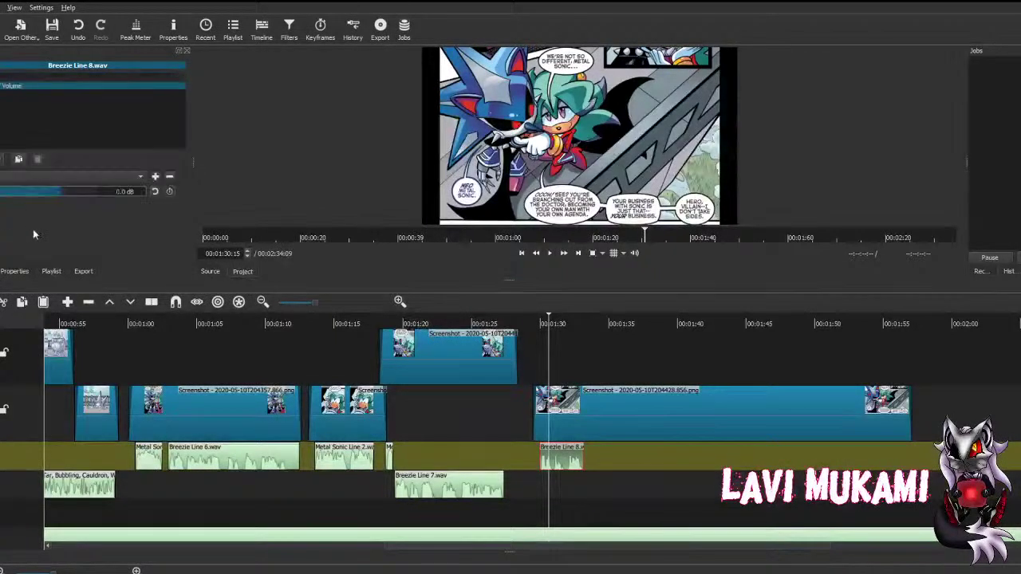
pyautogui.click(59, 227)
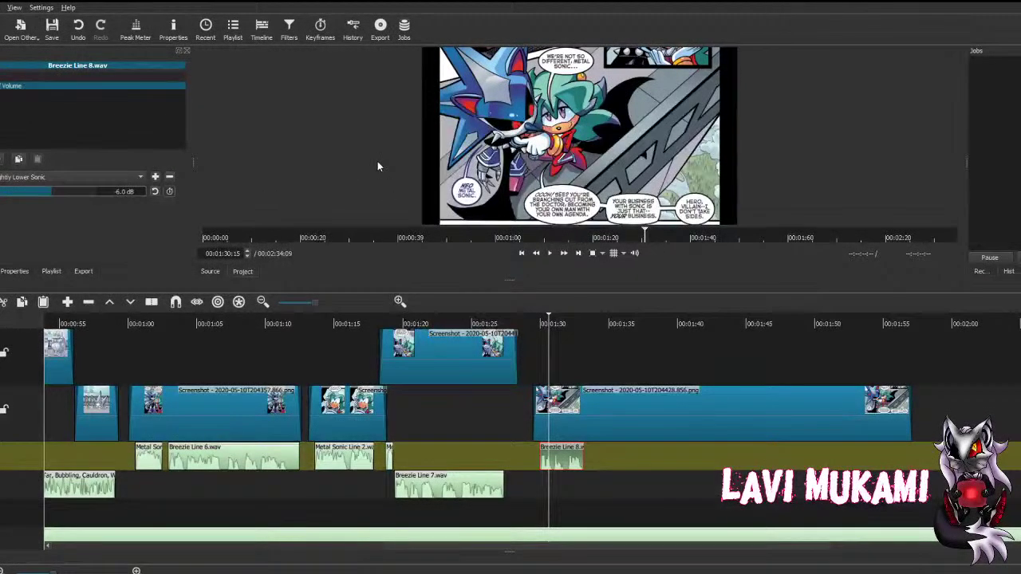
# Step: Try placing Metal Sonic Line 3.wav directly after Breezie Line 8.wav on the first audio track
pyautogui.click(210, 271)
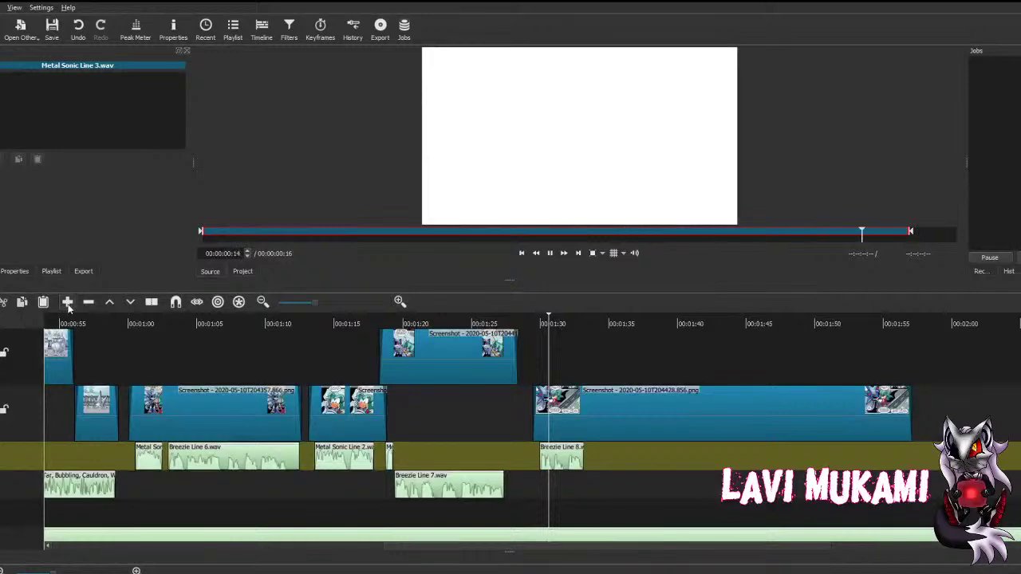
pyautogui.click(547, 396)
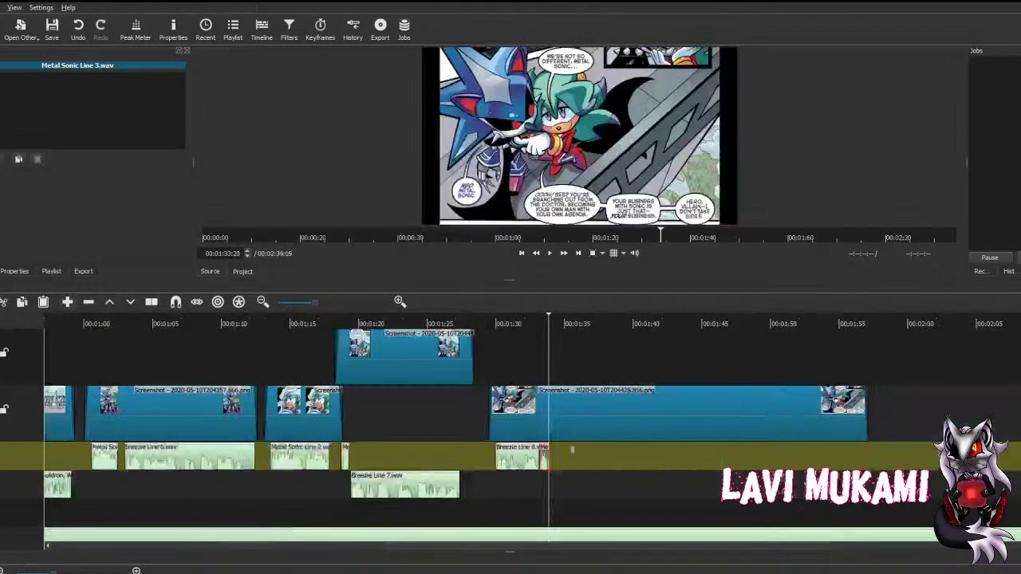
pyautogui.click(560, 450)
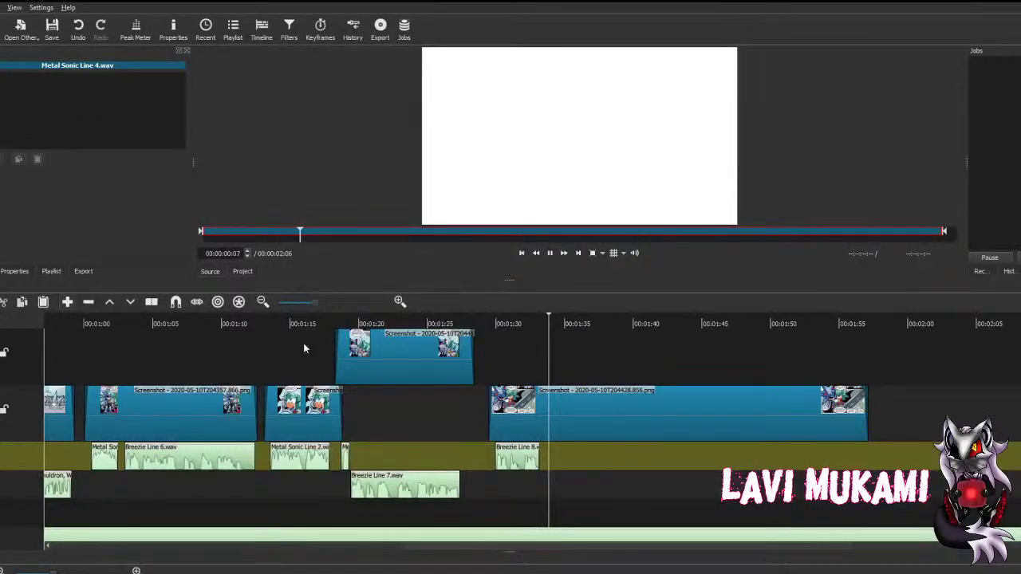
# Step: Place Metal Sonic Line 4.wav on the second audio track just after Breezie Line 8.wav and add a Gain / Volume filter to it
pyautogui.moveTo(617, 419); pyautogui.dragTo(539, 477)
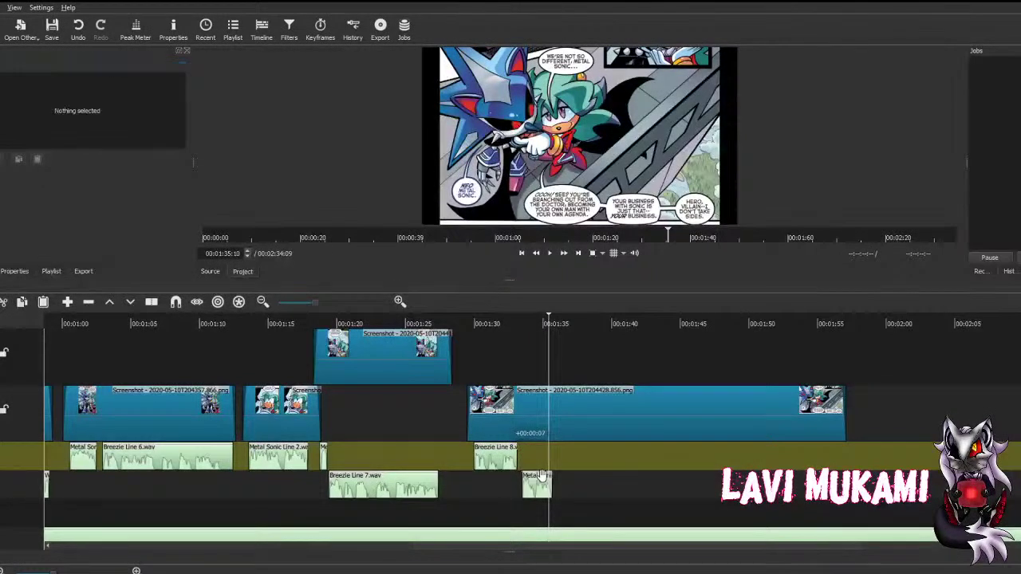
pyautogui.click(535, 483)
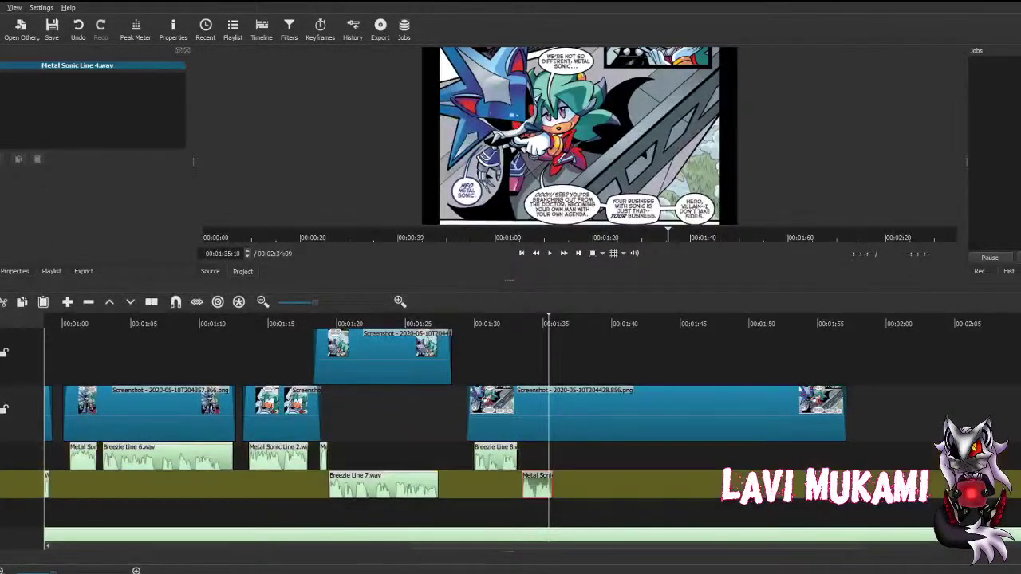
pyautogui.click(33, 231)
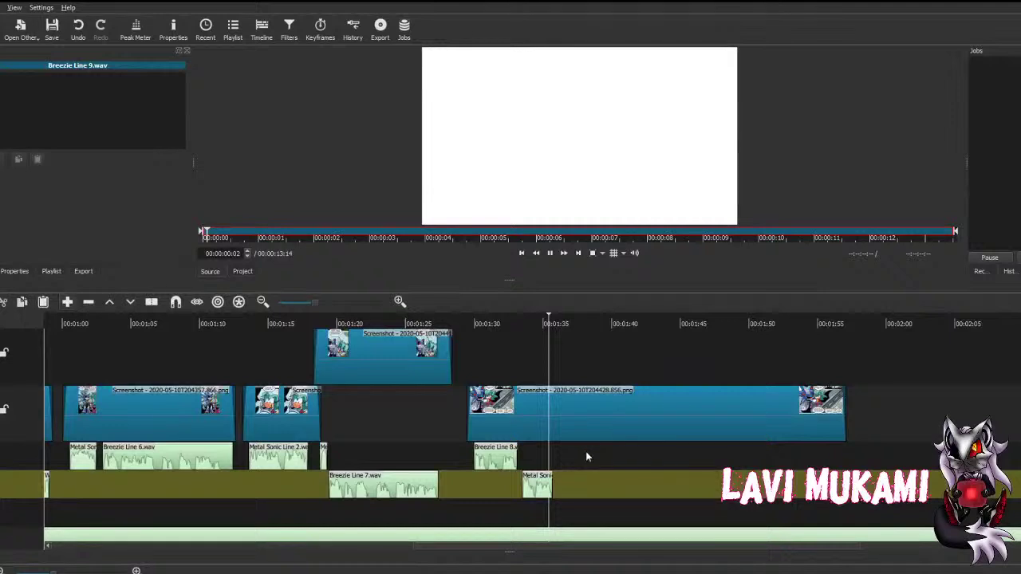
# Step: Place Breezie Line 9.wav on the first audio track after Breezie Line 8, trim the image above to end just after it, and save
pyautogui.press('a')
pyautogui.moveTo(476, 477); pyautogui.dragTo(484, 461)
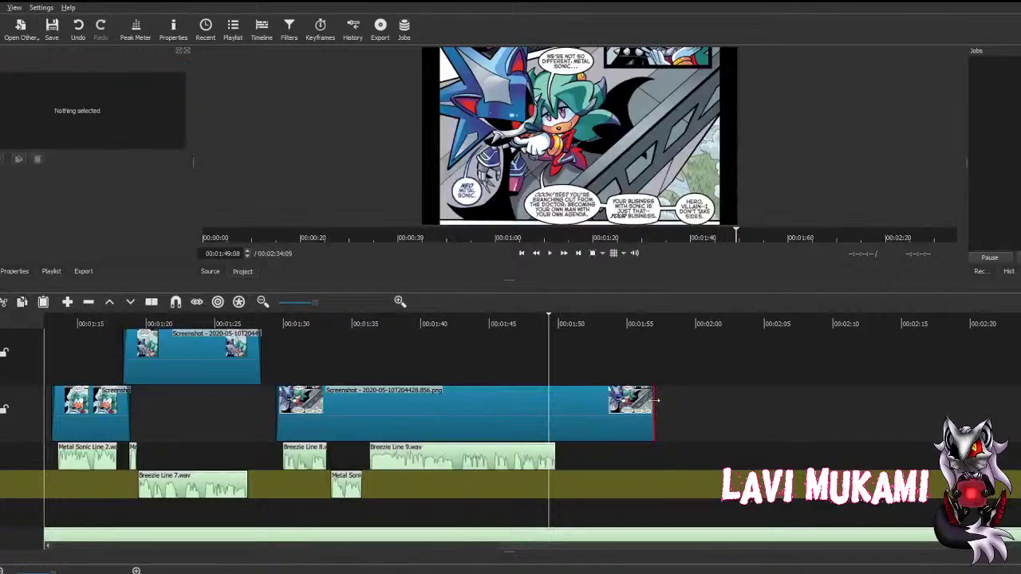
pyautogui.moveTo(656, 401); pyautogui.dragTo(555, 423)
pyautogui.hotkey('ctrl', 's')
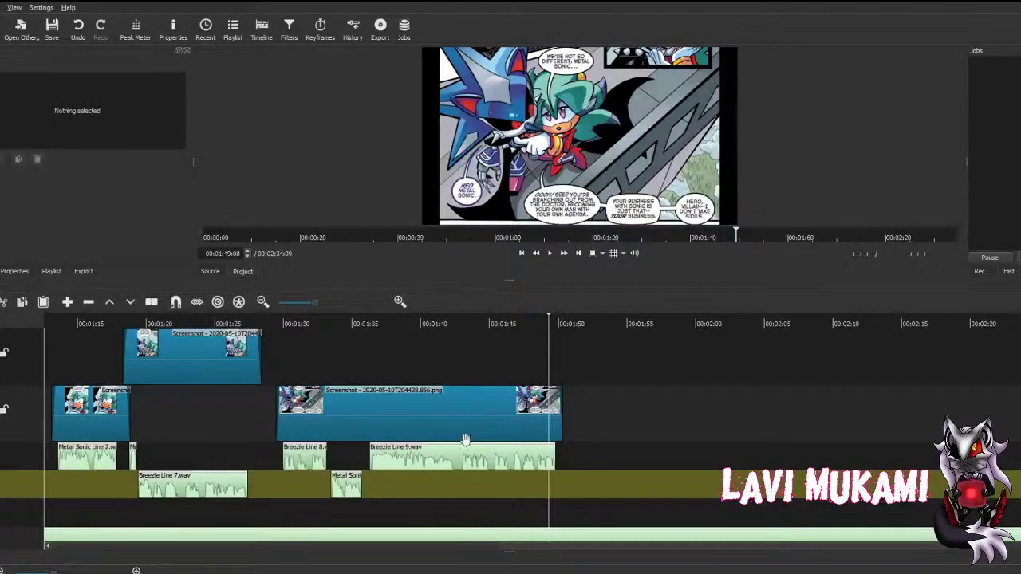
# Step: Add Screenshot - 2020-05-10T204440.551.png as a clip about 16 s long, shortly after the previous image on the main video track
pyautogui.click(444, 394)
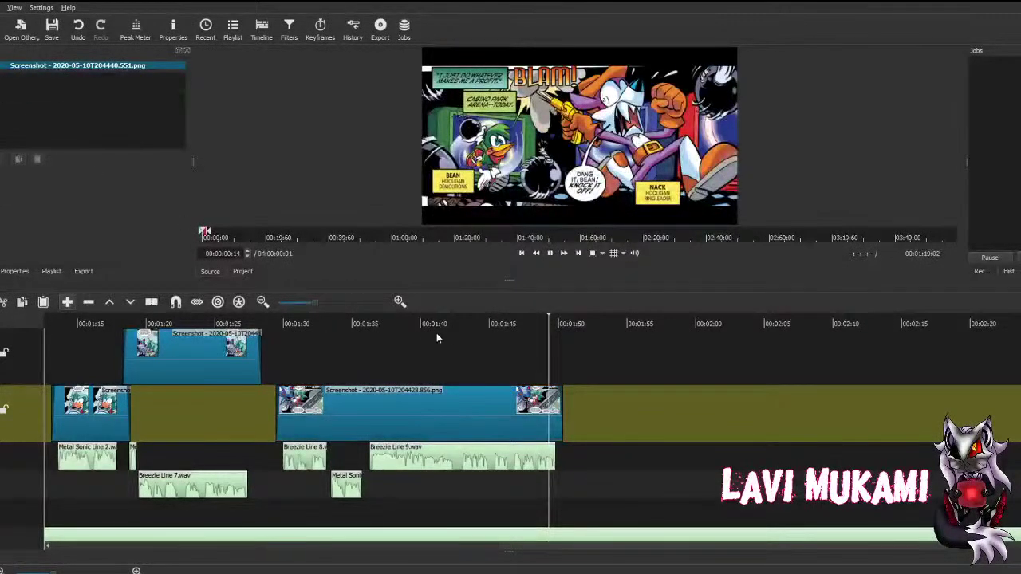
pyautogui.press('End')
pyautogui.moveTo(523, 403); pyautogui.dragTo(607, 404)
pyautogui.hotkey('ctrl', 'z')
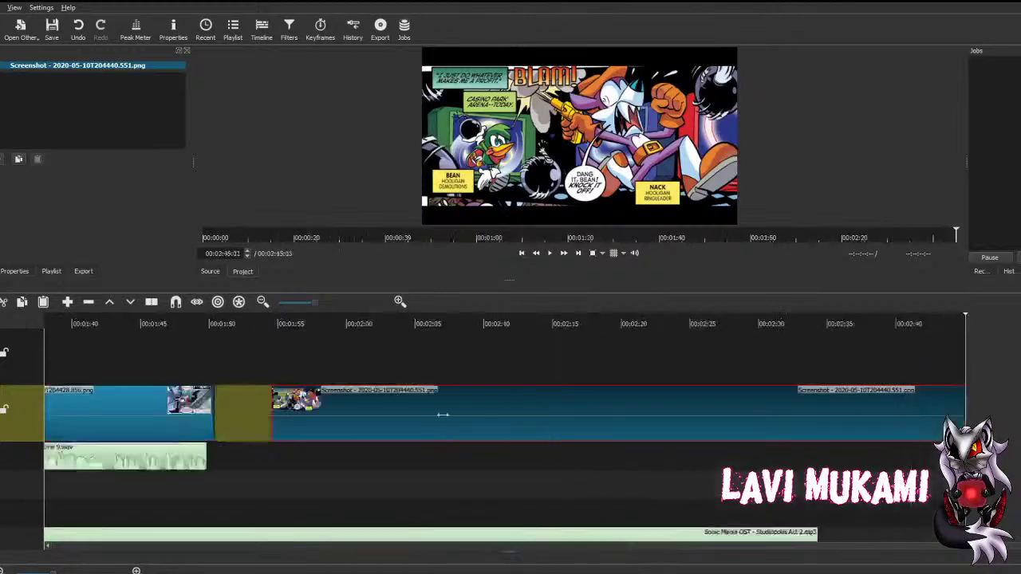
pyautogui.moveTo(435, 413); pyautogui.dragTo(540, 412)
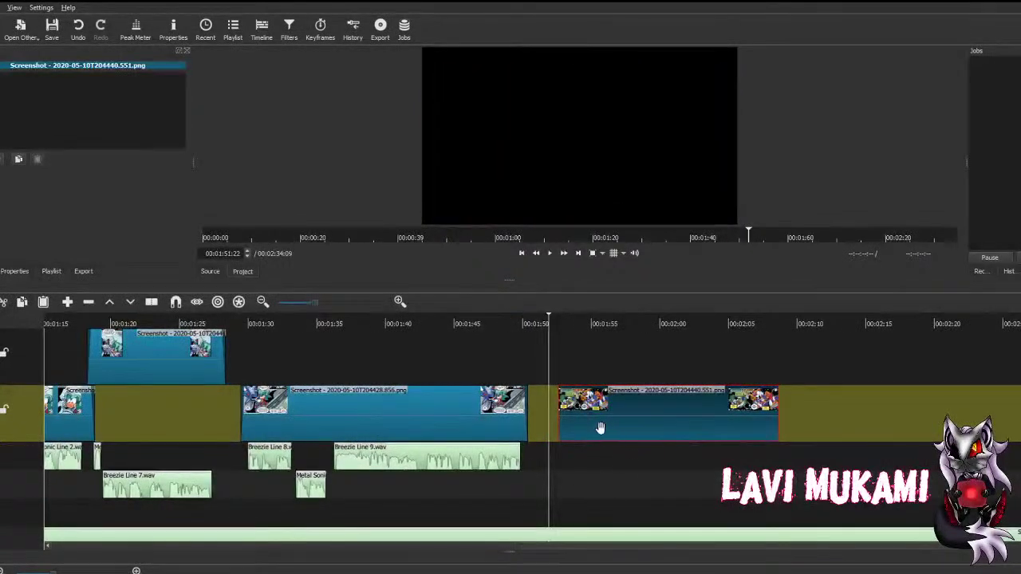
pyautogui.moveTo(598, 425)
pyautogui.mouseDown()
pyautogui.moveTo(583, 426)
pyautogui.moveTo(600, 428)
pyautogui.mouseUp()
# Step: Add Fade In Video and Fade Out Video filters of 00:00:00:06 to the new image clip, nudge it slightly earlier, and save
pyautogui.click(8, 178)
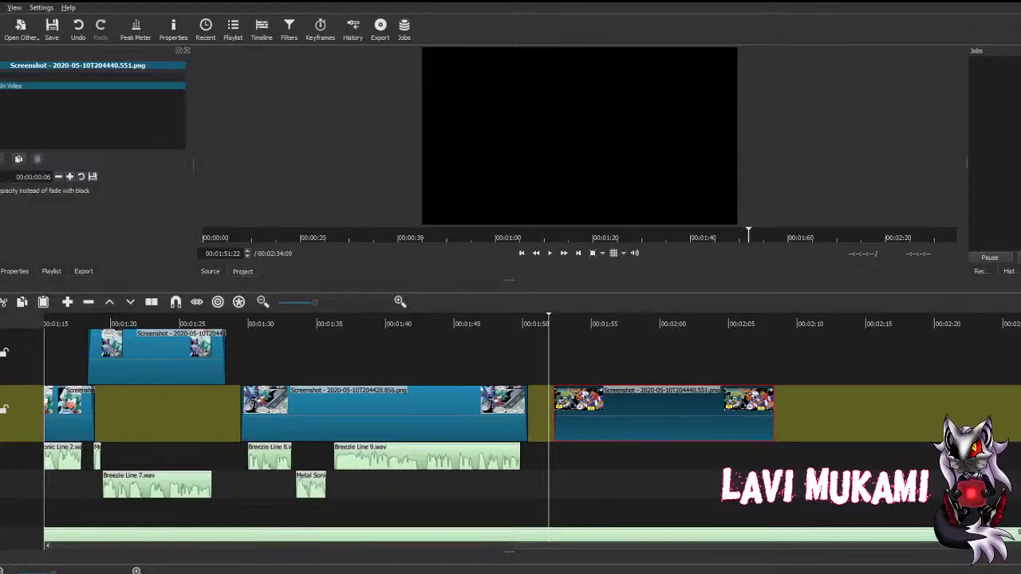
pyautogui.click(70, 176)
pyautogui.click(16, 212)
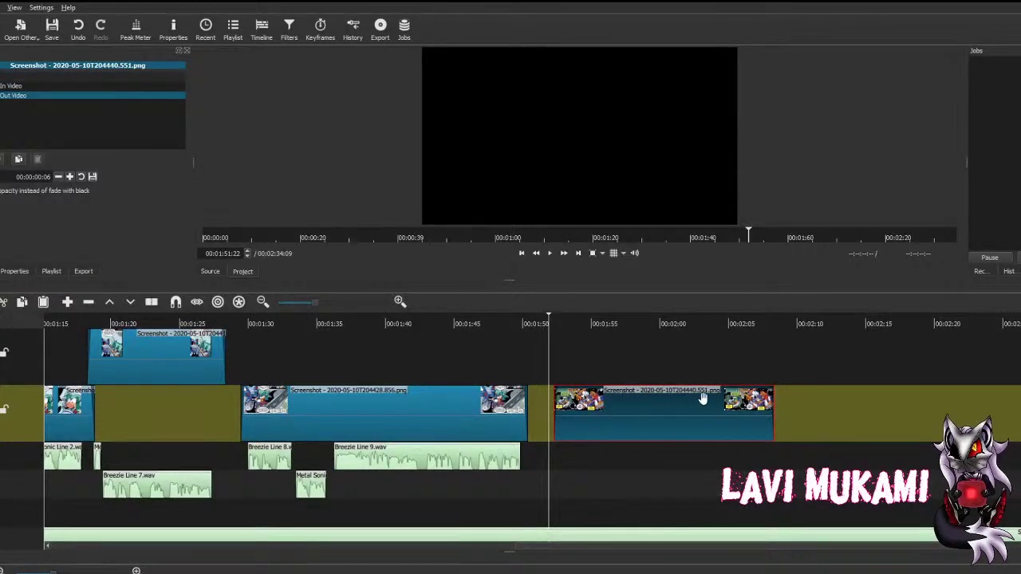
pyautogui.moveTo(667, 397); pyautogui.dragTo(658, 396)
pyautogui.press('space')
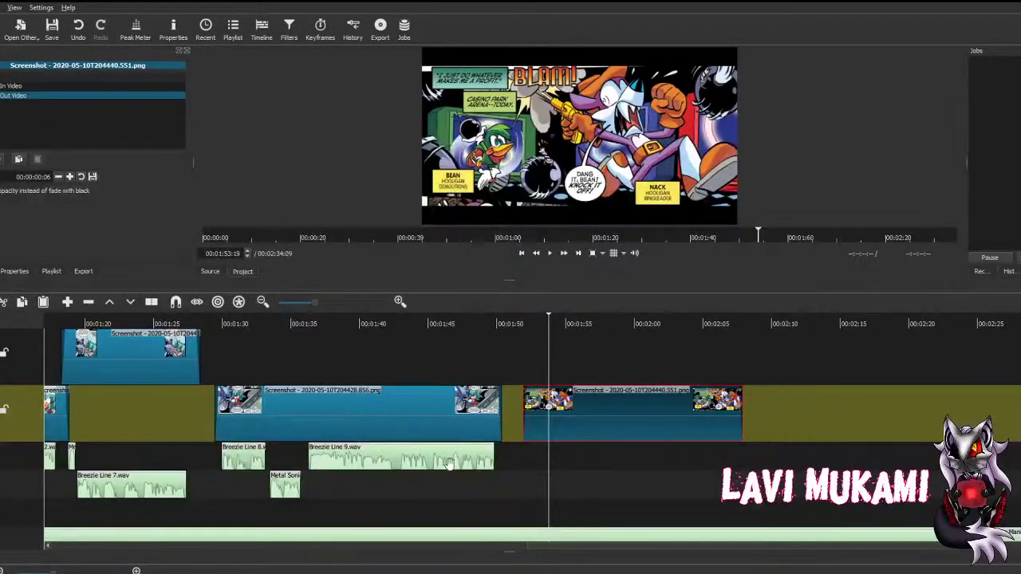
pyautogui.hotkey('ctrl', 's')
# Step: Append Breezie Line 10.wav to the first audio track, move it beneath the start of the last image clip, and save
pyautogui.click(462, 461)
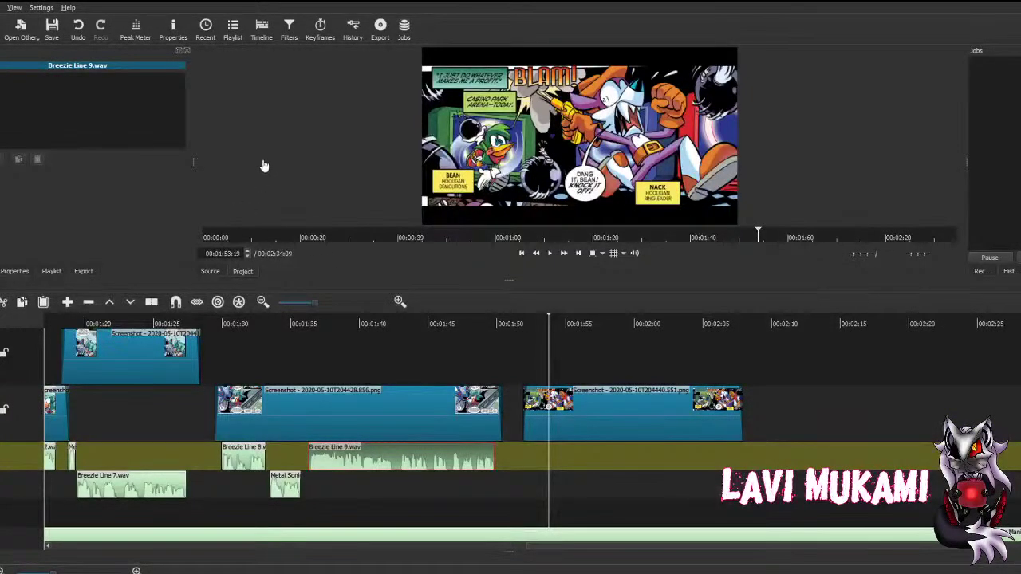
pyautogui.doubleClick(351, 242)
pyautogui.click(70, 301)
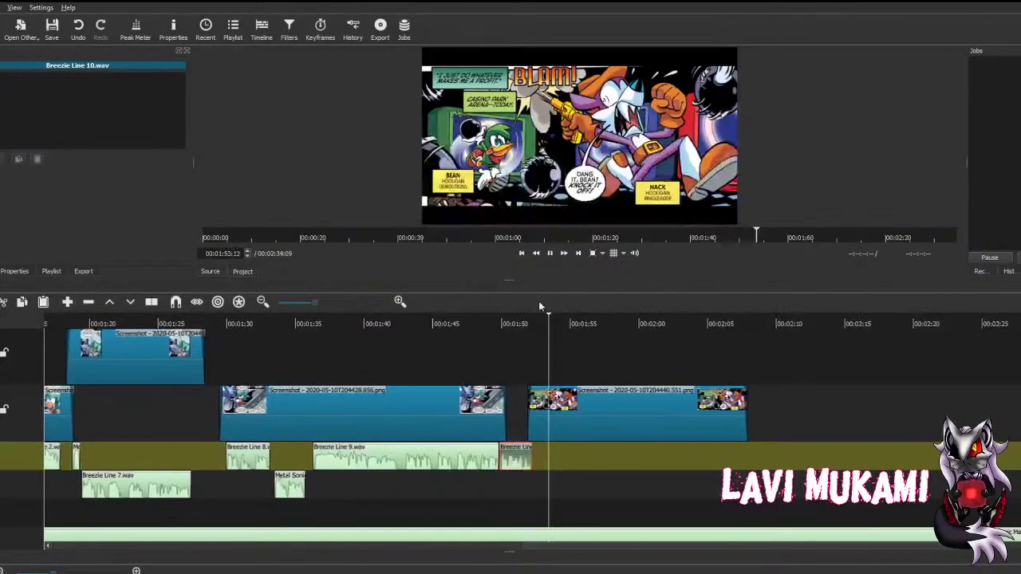
pyautogui.press('space')
pyautogui.moveTo(511, 457); pyautogui.dragTo(547, 451)
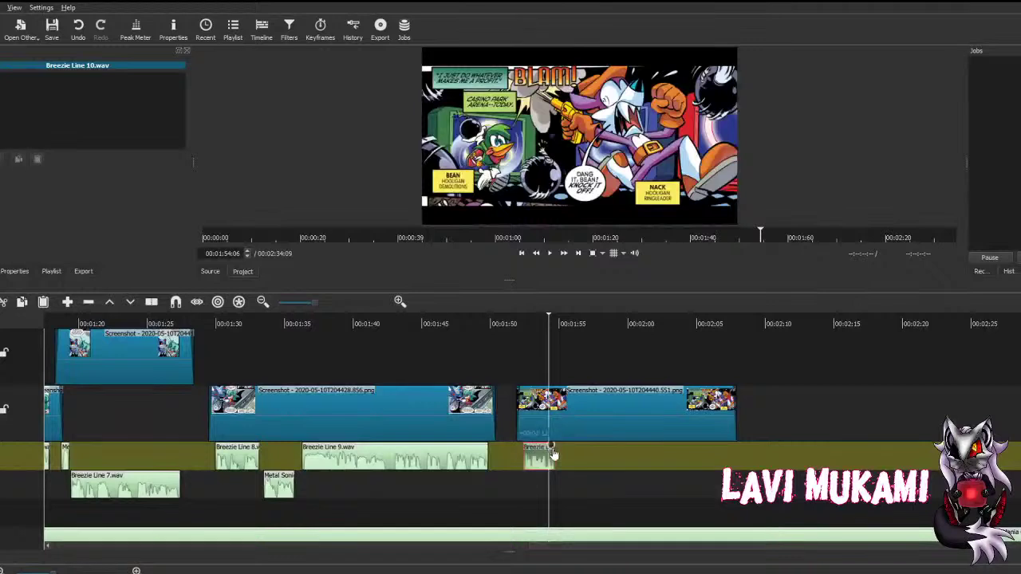
pyautogui.hotkey('ctrl', 's')
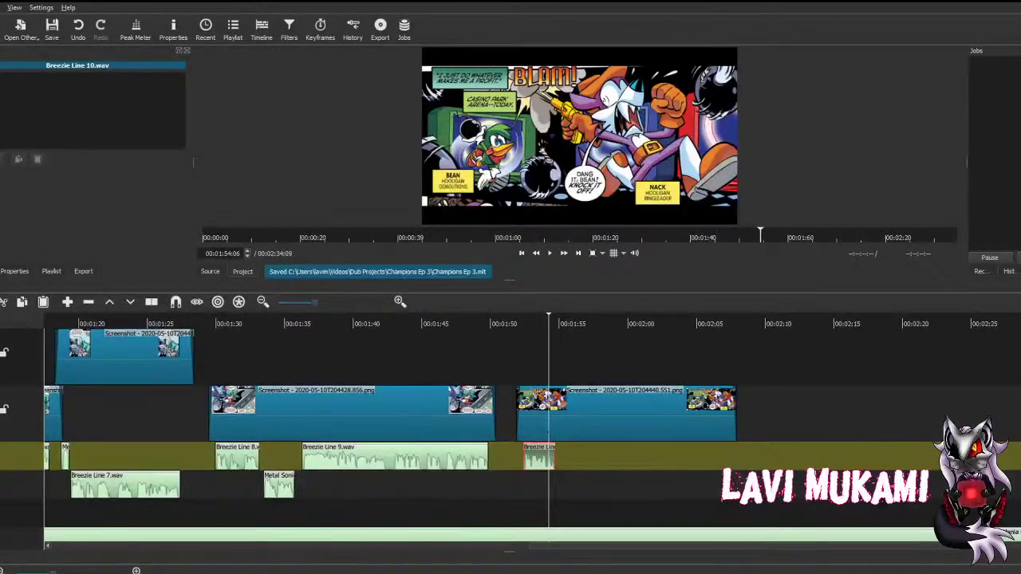
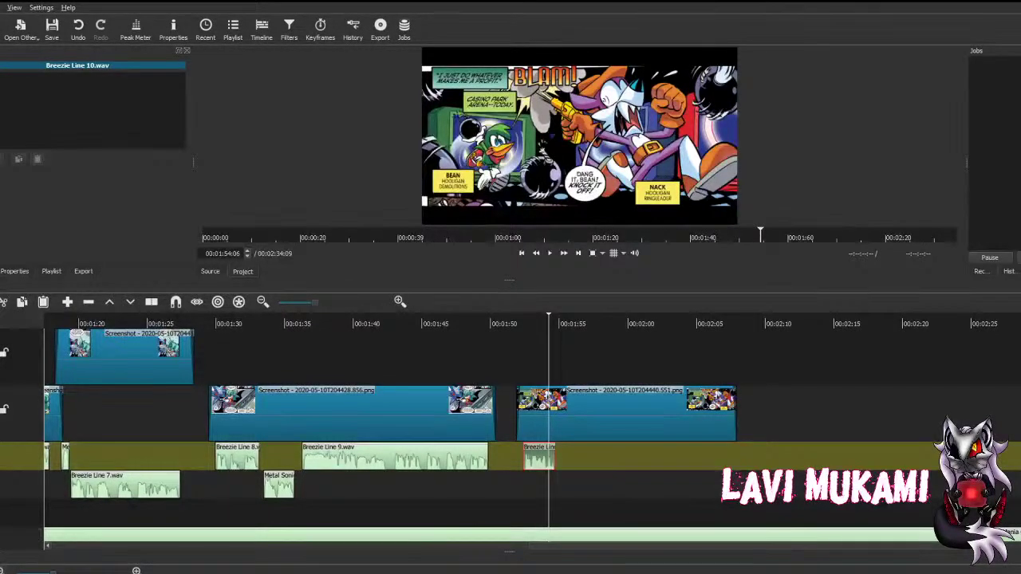
# Step: Play the timeline from 00:01:18:12 into Breezie Line 9 to check the dialogue's volume and timing
pyautogui.scroll(-1, 510, 430)
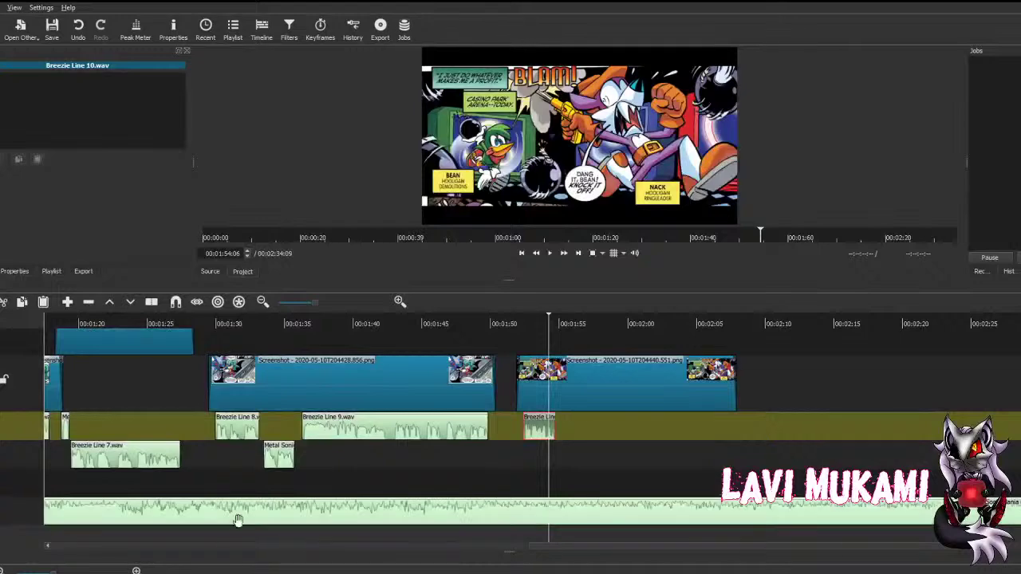
pyautogui.scroll(1, 200, 386)
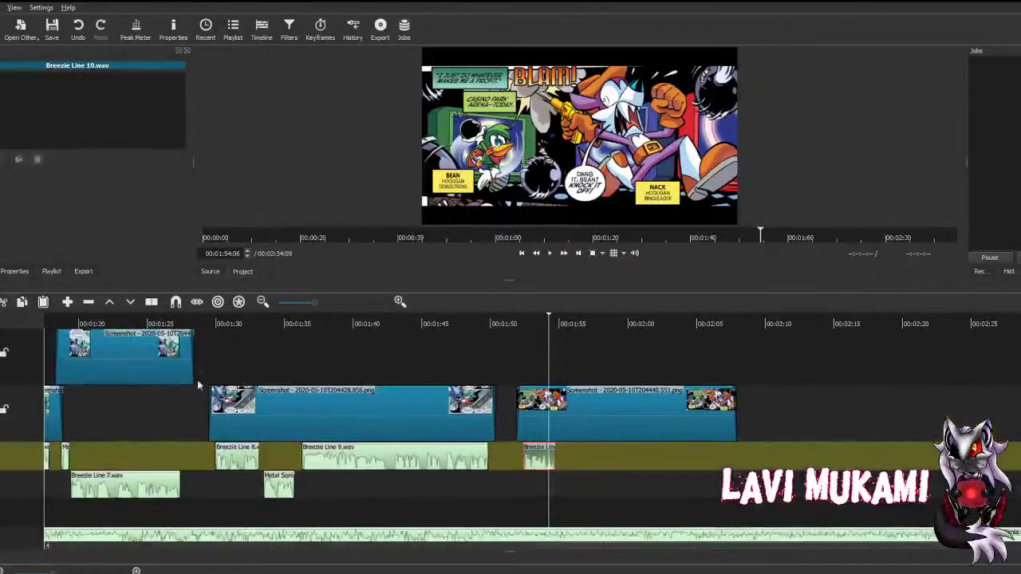
pyautogui.click(76, 489)
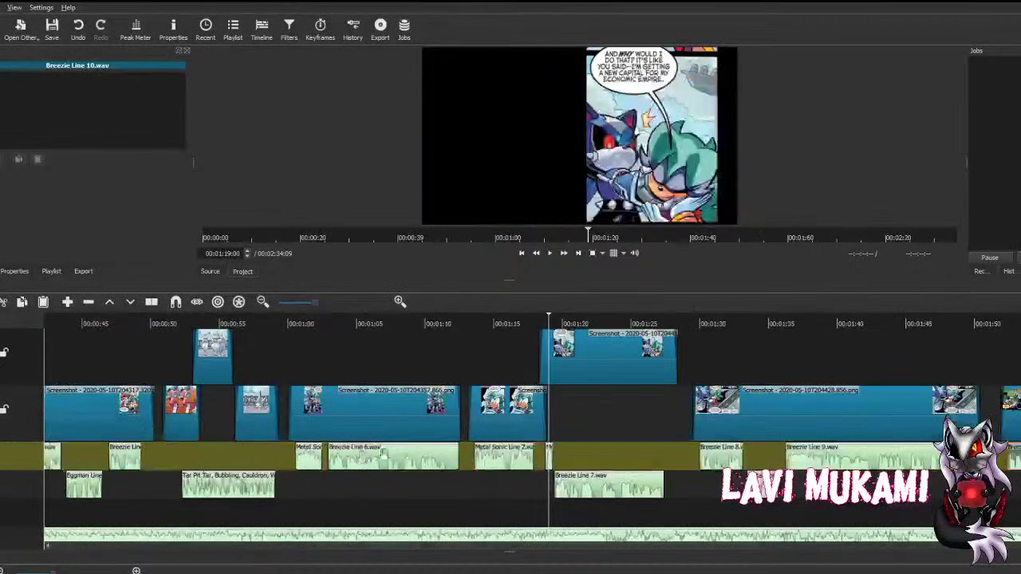
pyautogui.click(542, 478)
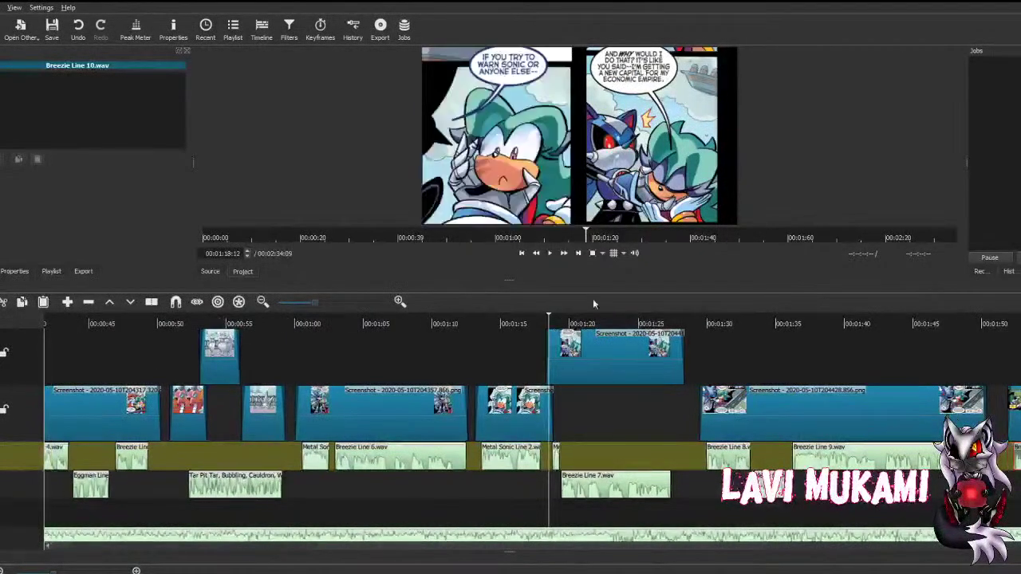
pyautogui.click(550, 253)
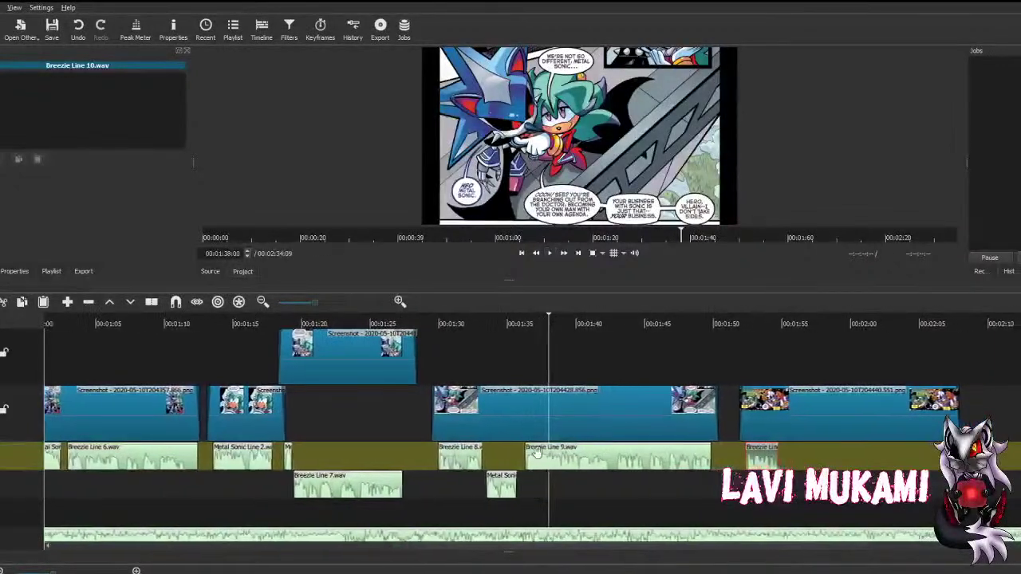
pyautogui.press('space')
# Step: Add a Gain / Volume filter at -6.0 dB to Breezie Line 9.wav and play the section back
pyautogui.click(580, 462)
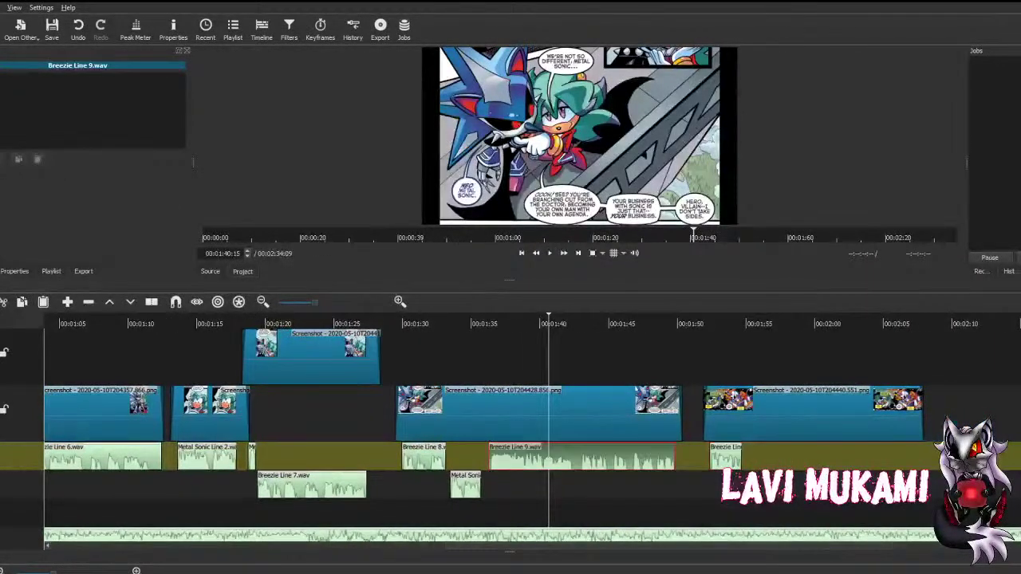
pyautogui.click(18, 159)
pyautogui.click(14, 232)
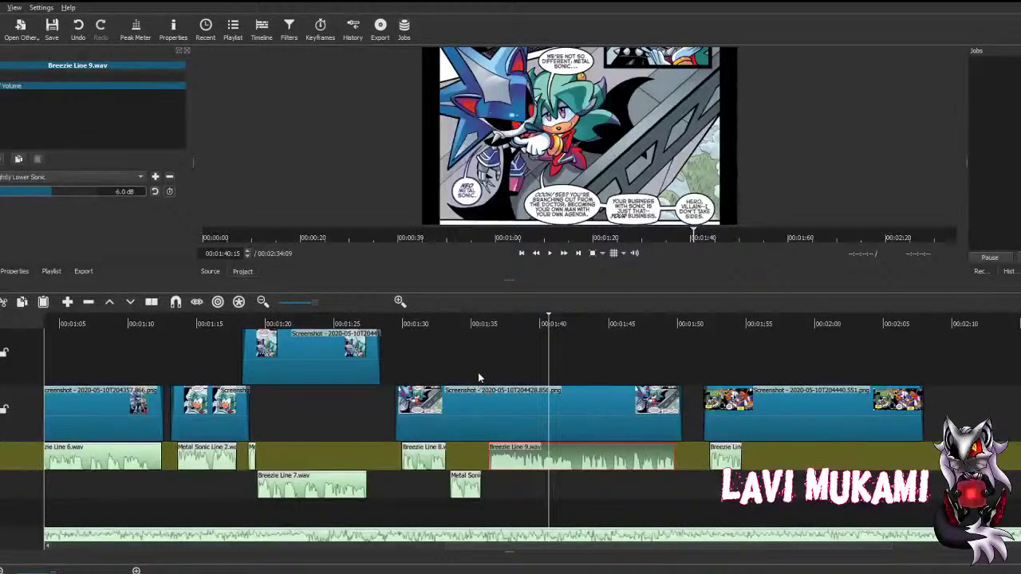
pyautogui.press('Up')
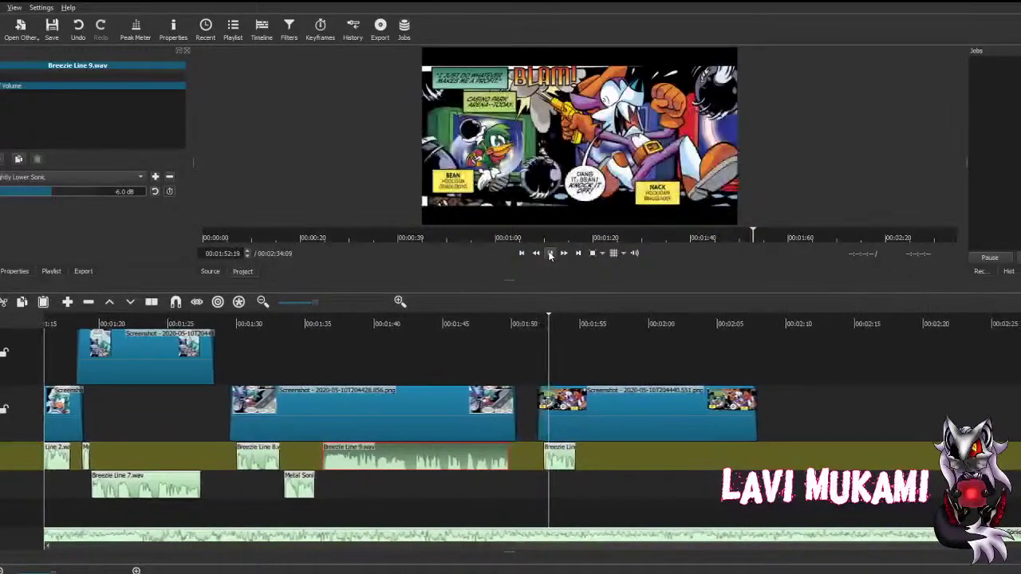
pyautogui.click(550, 254)
# Step: Add a Gain / Volume filter to Breezie Line 10.wav using the Slightly Lower Sonic preset at -6.0 dB
pyautogui.click(536, 463)
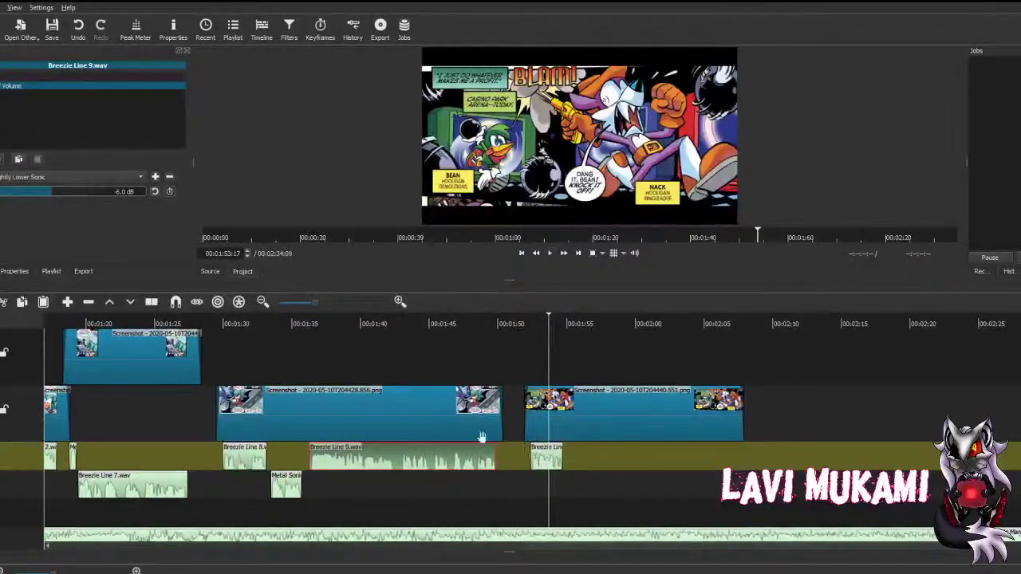
pyautogui.click(4, 159)
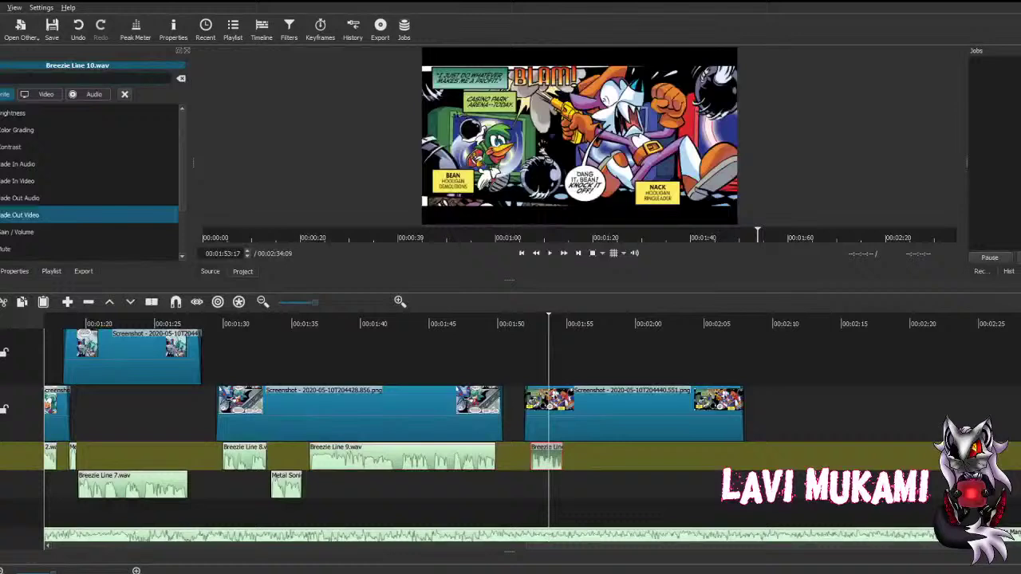
pyautogui.click(12, 229)
pyautogui.click(41, 177)
pyautogui.click(27, 222)
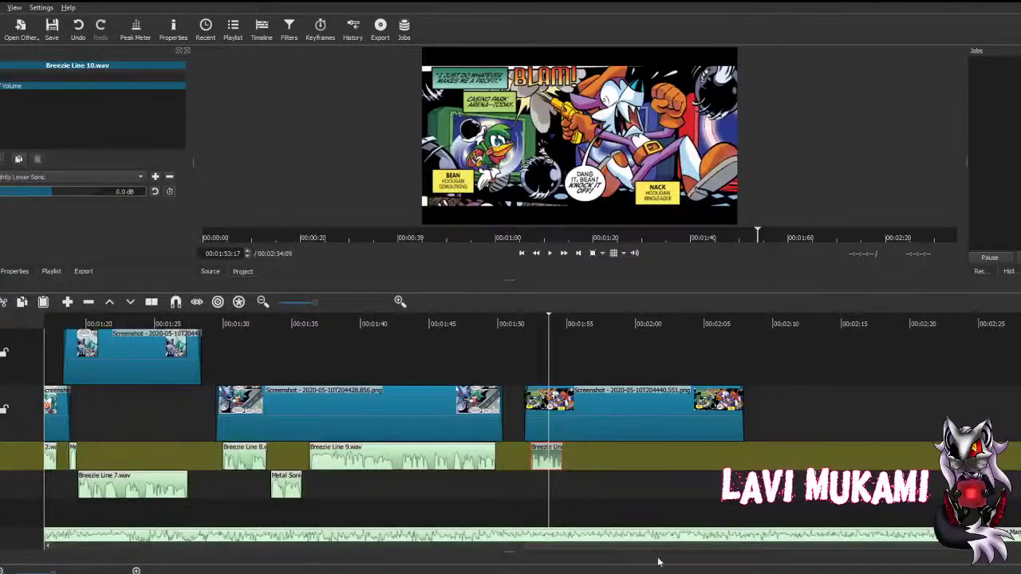
# Step: Shift Breezie Line 10.wav slightly earlier, close to the start of the last image, play it back, and save
pyautogui.moveTo(542, 458); pyautogui.dragTo(540, 452)
pyautogui.click(537, 253)
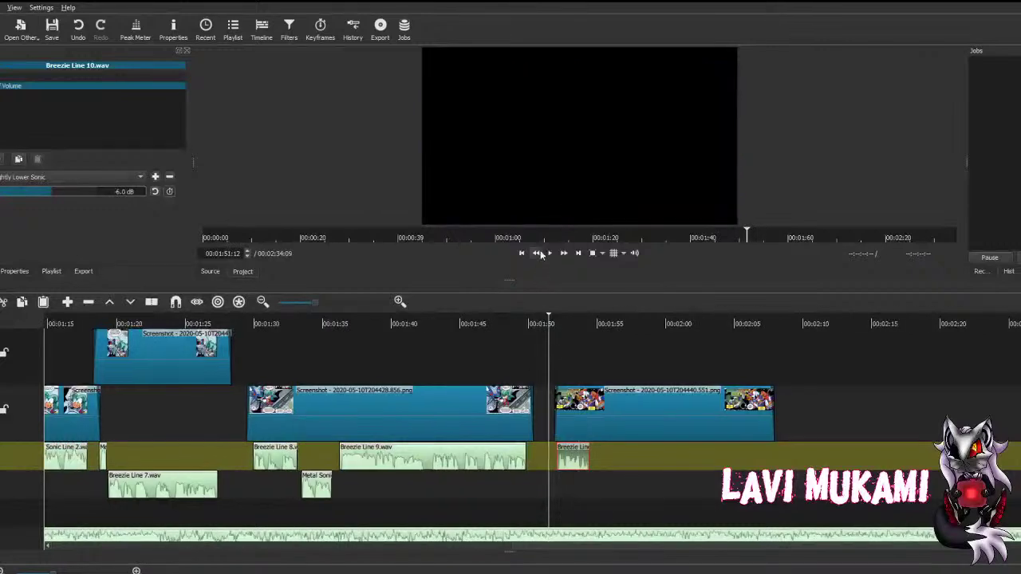
pyautogui.click(549, 254)
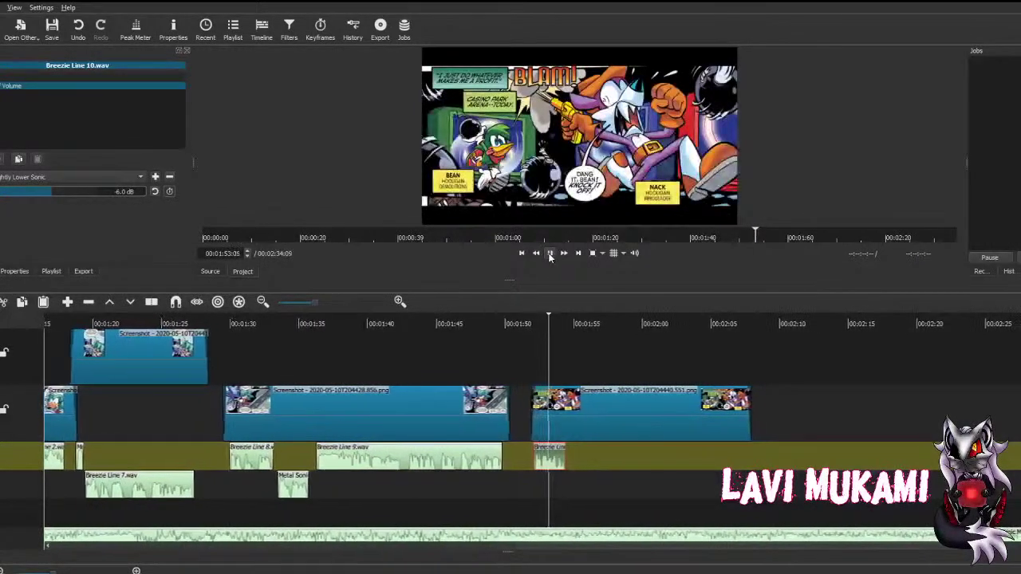
pyautogui.click(550, 254)
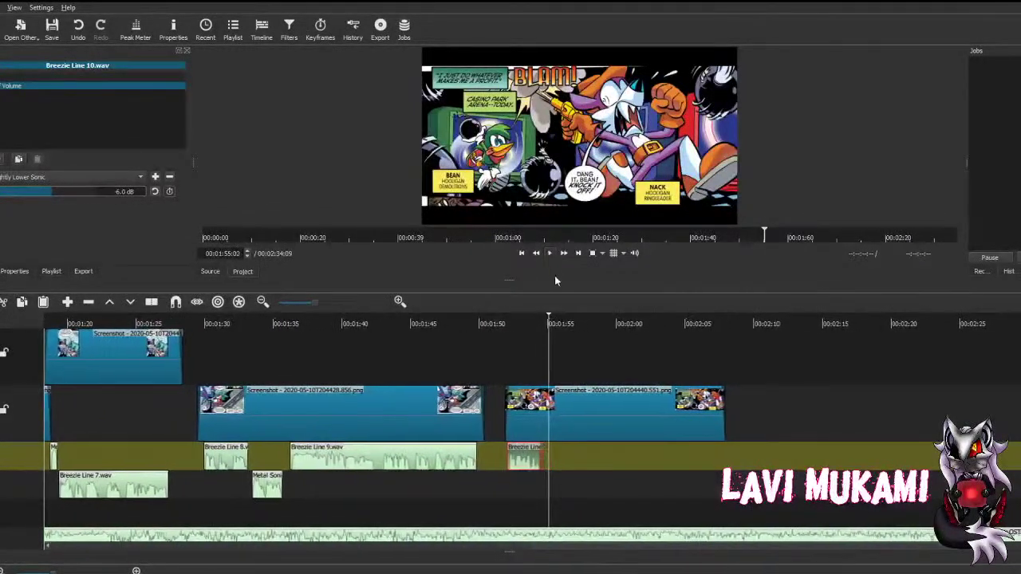
pyautogui.hotkey('ctrl', 's')
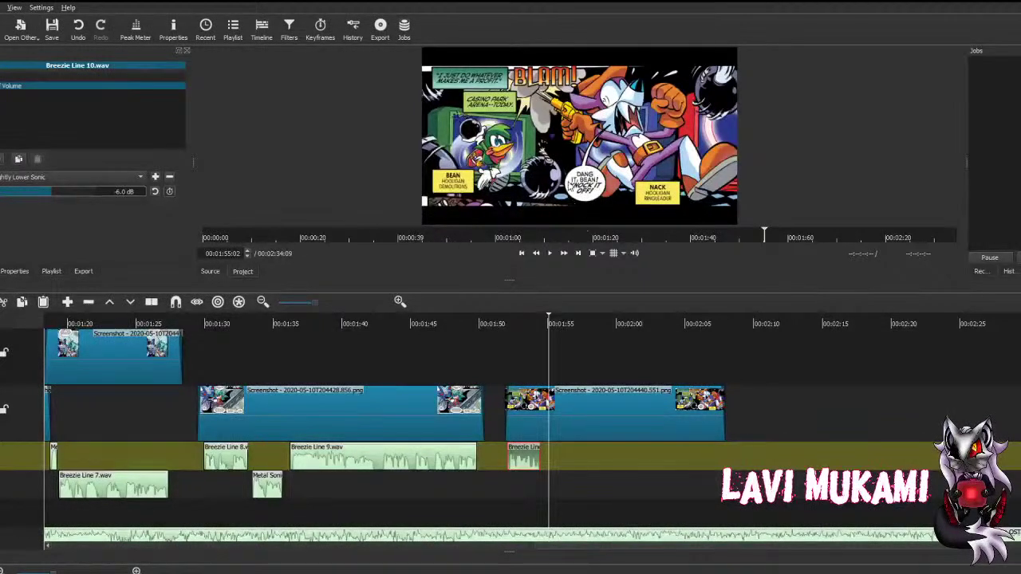
# Step: Add Skywalker_Explosion_07.oga to the second audio track, starting shortly after Breezie Line 10 ends, and save the project
pyautogui.moveTo(550, 185); pyautogui.dragTo(490, 166)
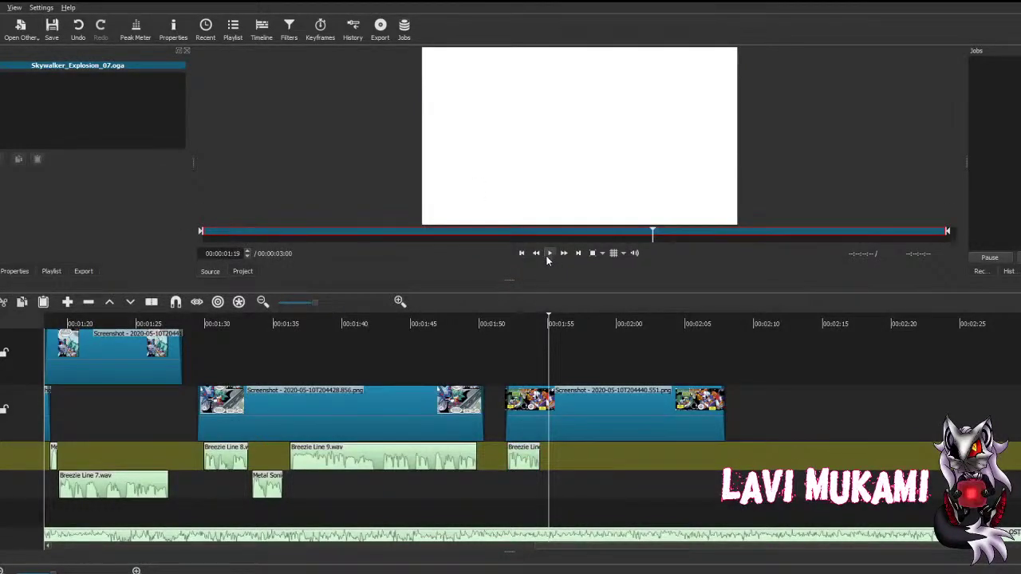
pyautogui.click(67, 302)
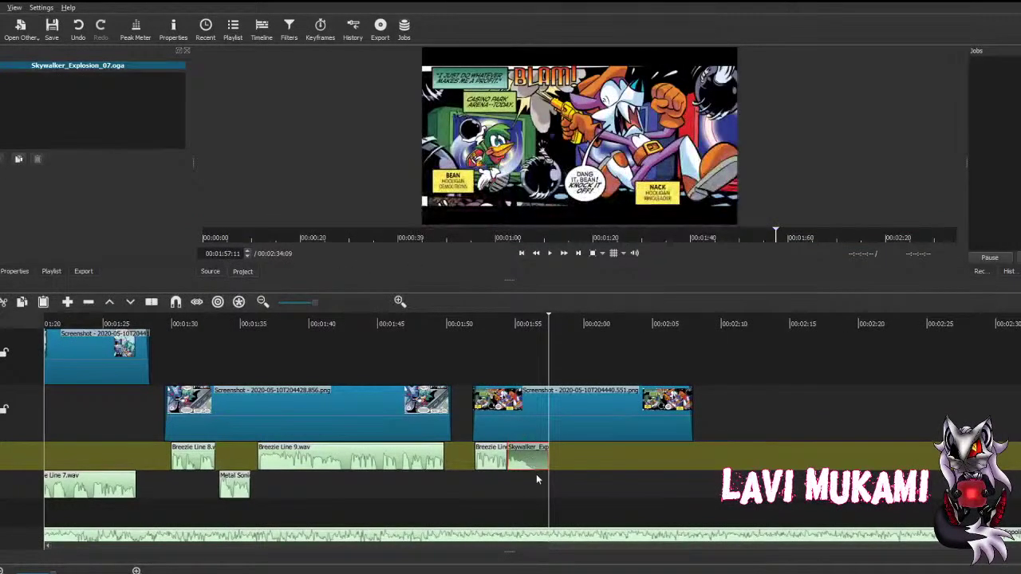
pyautogui.moveTo(533, 460)
pyautogui.mouseDown()
pyautogui.moveTo(541, 481)
pyautogui.moveTo(547, 473)
pyautogui.mouseUp()
pyautogui.hotkey('ctrl', 's')
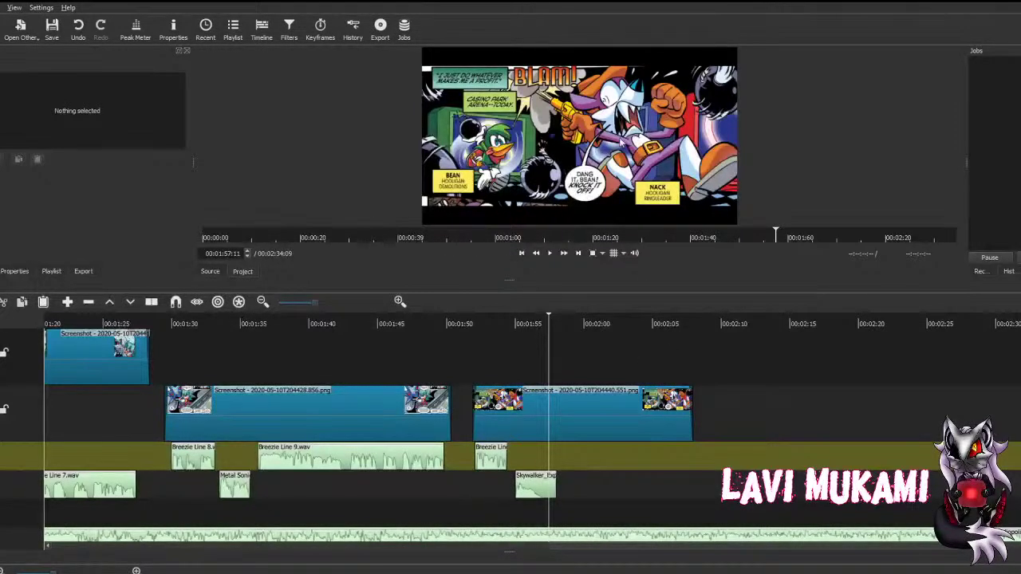
# Step: Add Realistic Gunshot Sound Effect.mp3 right after Breezie Line 10, give it a Gain / Volume filter at -2.5 dB, and save
pyautogui.moveTo(802, 129); pyautogui.dragTo(806, 127)
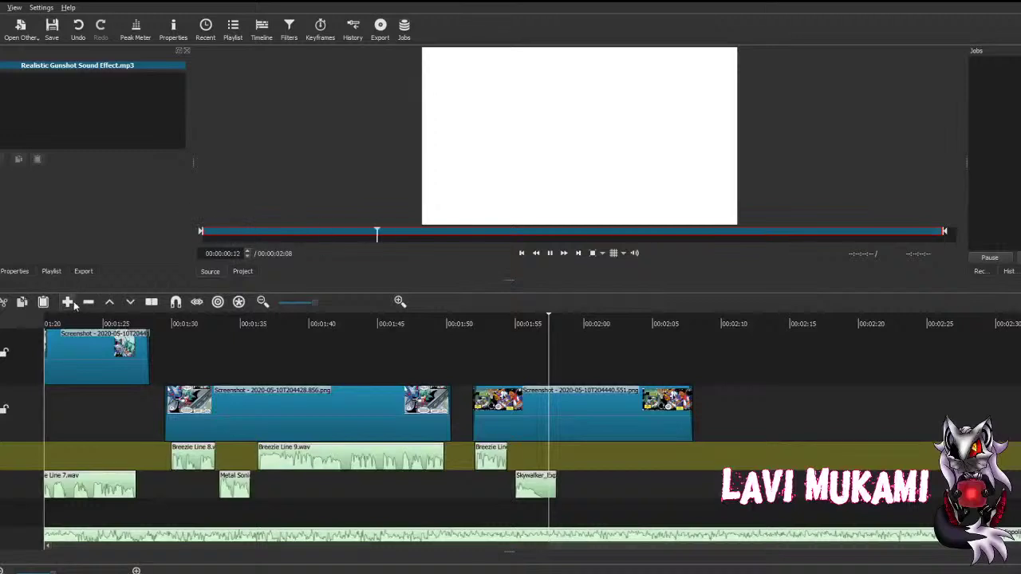
pyautogui.moveTo(579, 136); pyautogui.dragTo(523, 456)
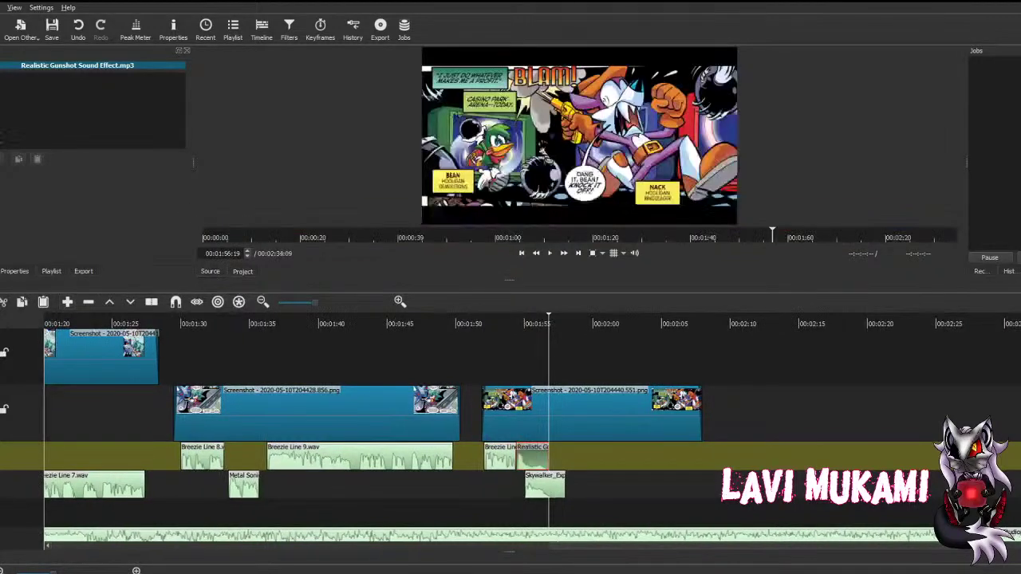
pyautogui.click(18, 159)
pyautogui.click(34, 231)
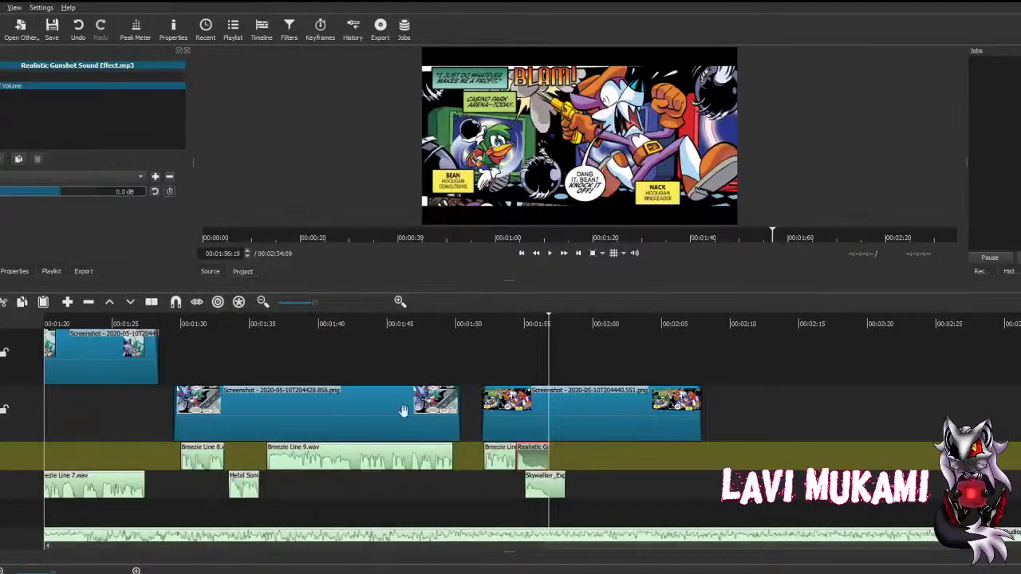
pyautogui.scroll(-1, 22, 203)
pyautogui.hotkey('ctrl', 's')
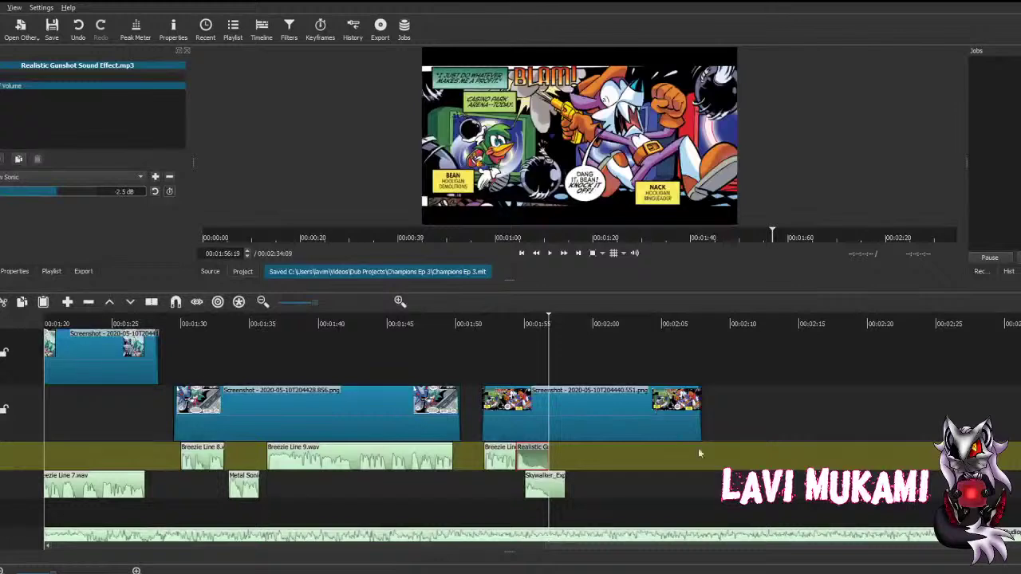
# Step: Shift the explosion effect slightly later and place the gunshot effect just after Breezie Line 10
pyautogui.moveTo(524, 461); pyautogui.dragTo(559, 454)
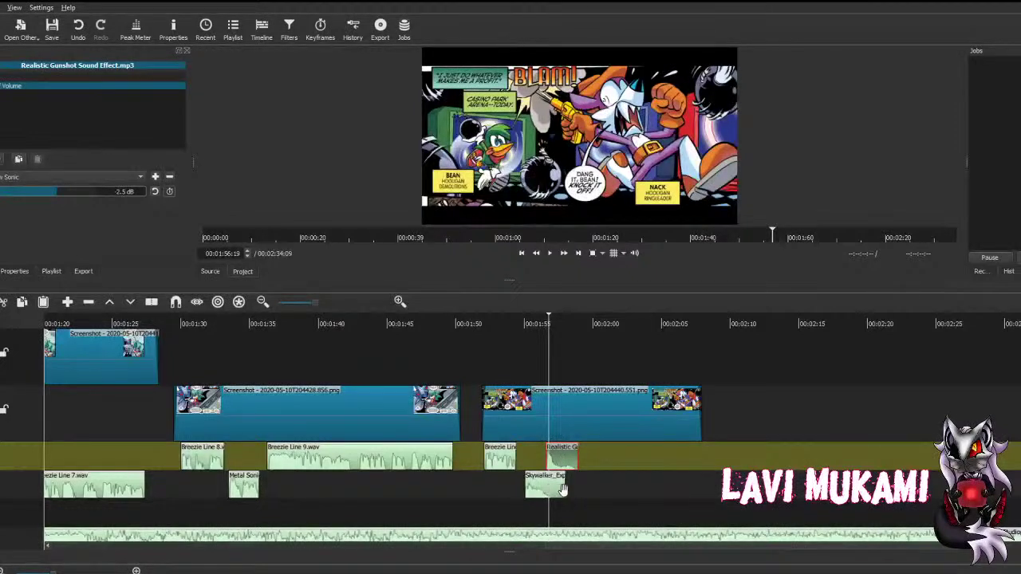
pyautogui.moveTo(562, 489); pyautogui.dragTo(580, 488)
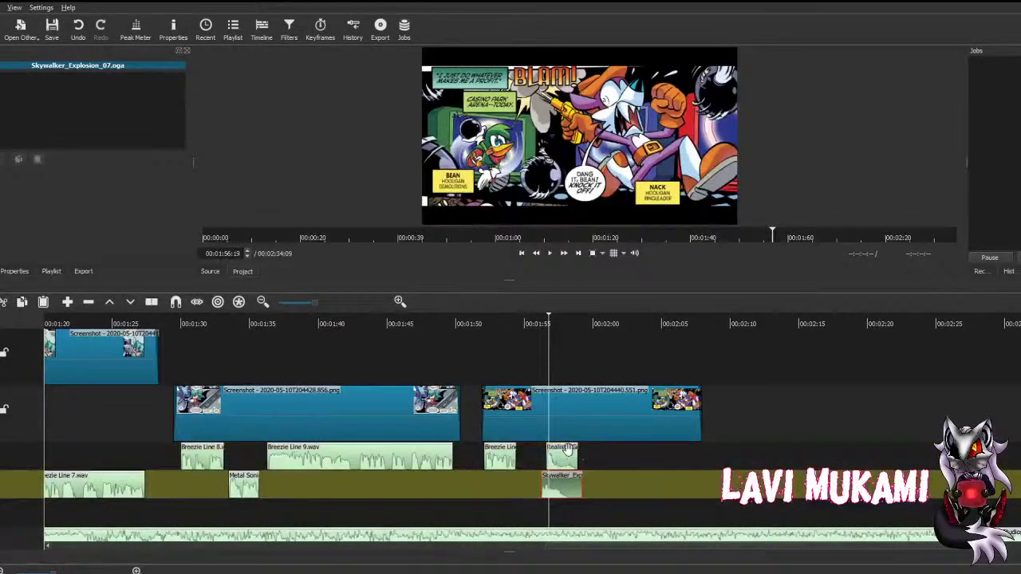
pyautogui.moveTo(564, 452); pyautogui.dragTo(505, 459)
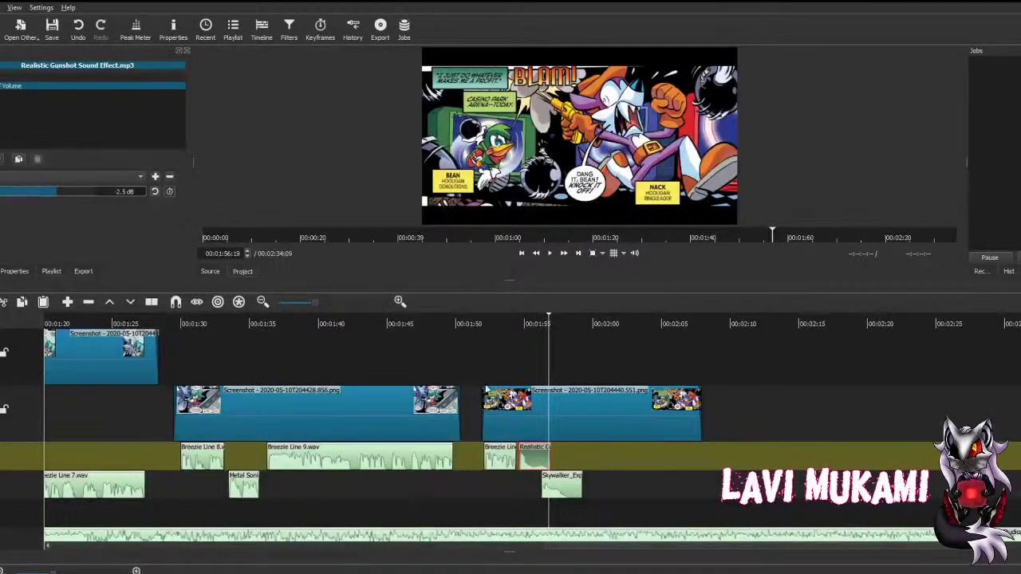
# Step: Play back the last image from just before its start to check the timing of Breezie Line 10 and the gunshot
pyautogui.click(495, 323)
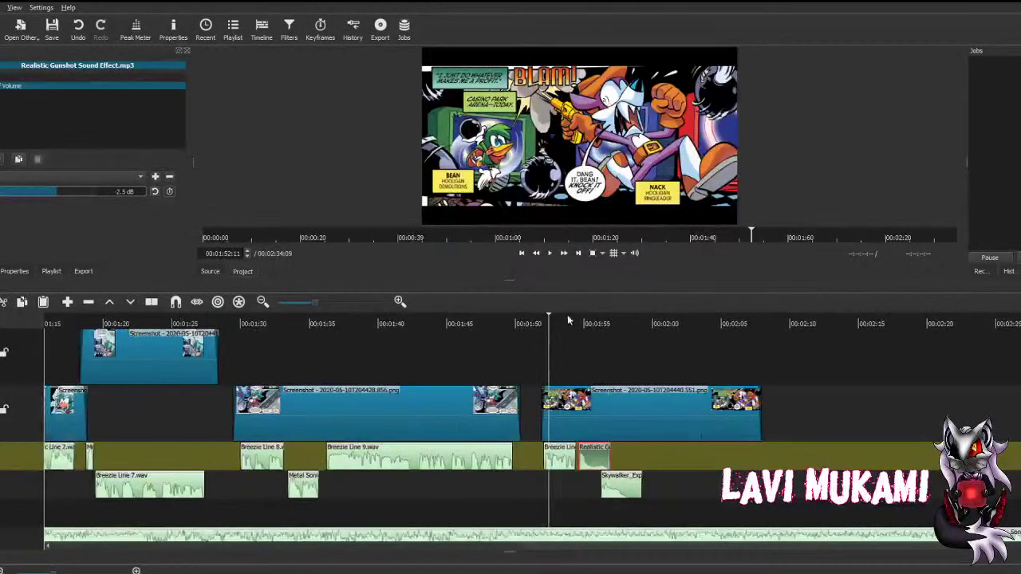
pyautogui.click(537, 389)
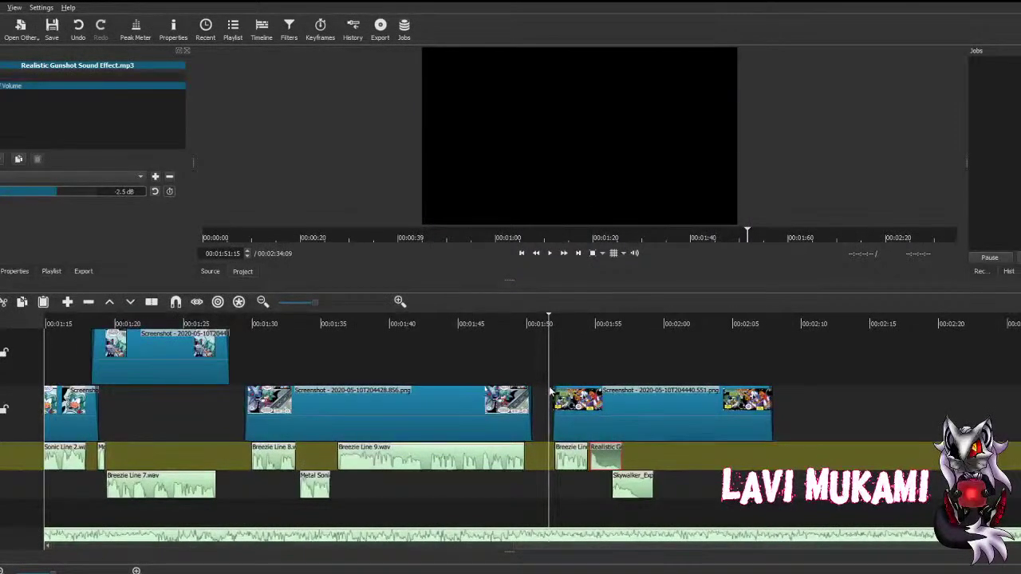
pyautogui.click(557, 381)
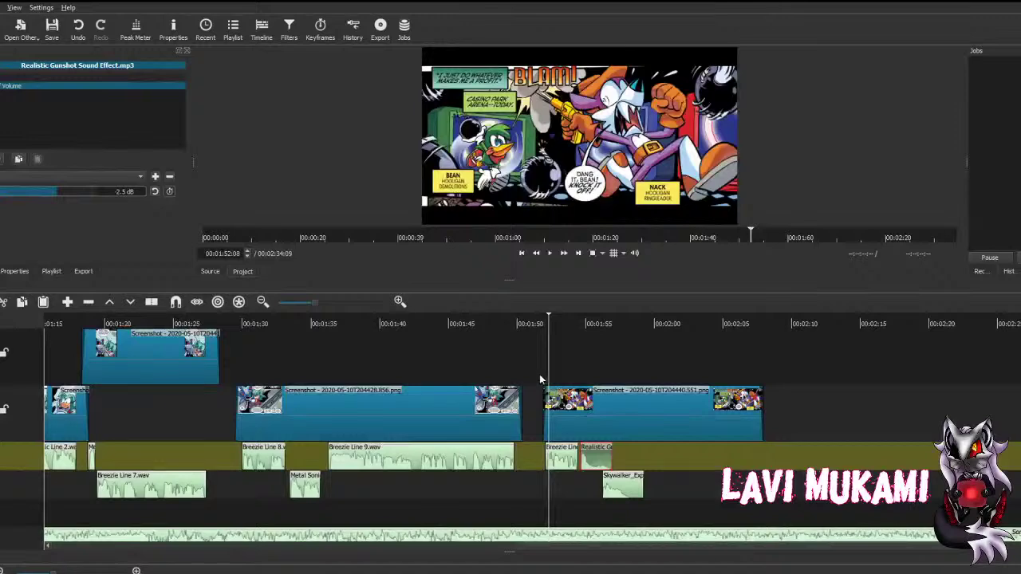
pyautogui.click(539, 374)
pyautogui.click(556, 372)
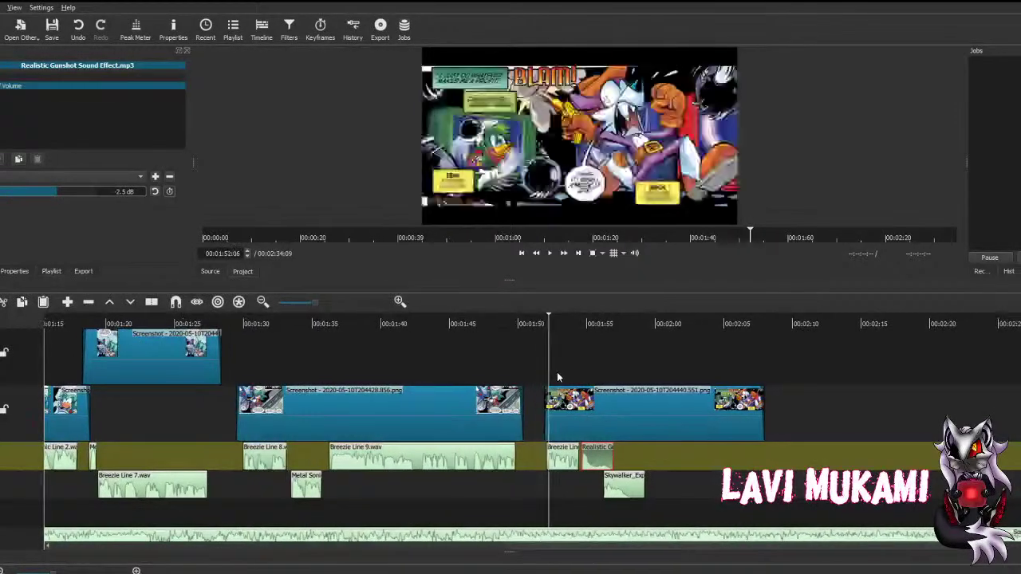
pyautogui.click(539, 374)
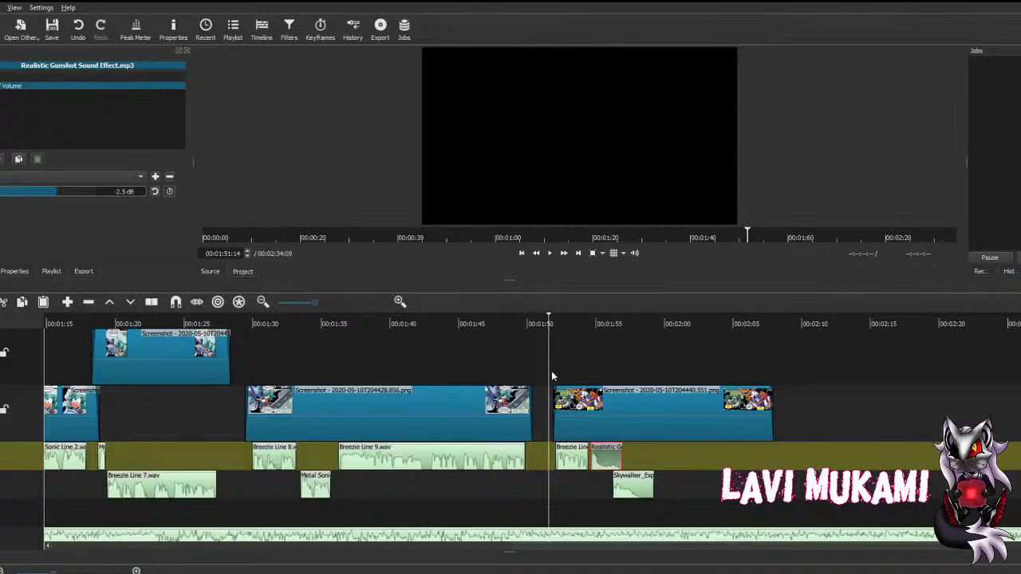
pyautogui.press('space')
pyautogui.press('Left')
pyautogui.press('Left')
pyautogui.press('Left')
pyautogui.press('Left')
pyautogui.press('Left')
pyautogui.press('Left')
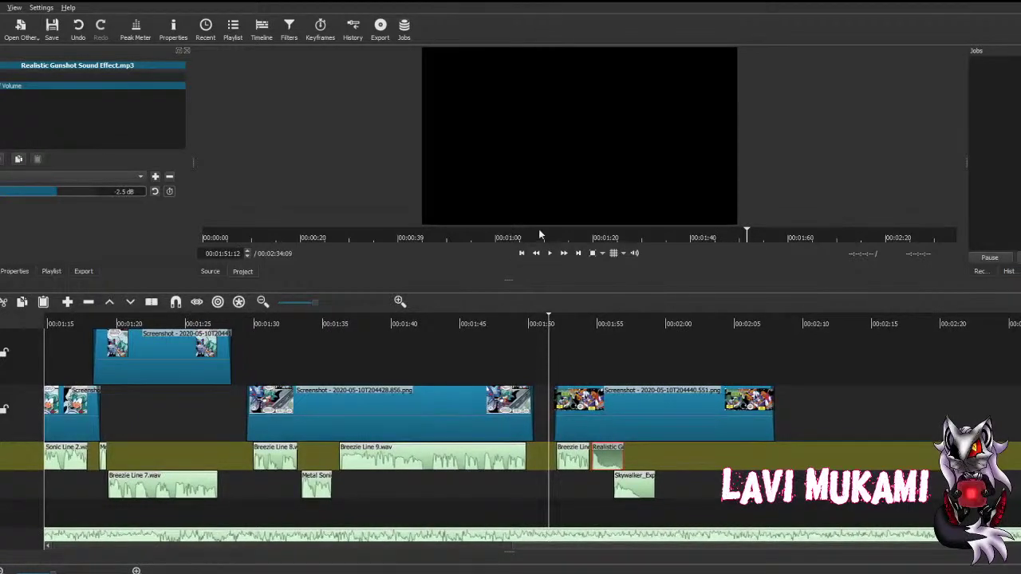
pyautogui.click(549, 252)
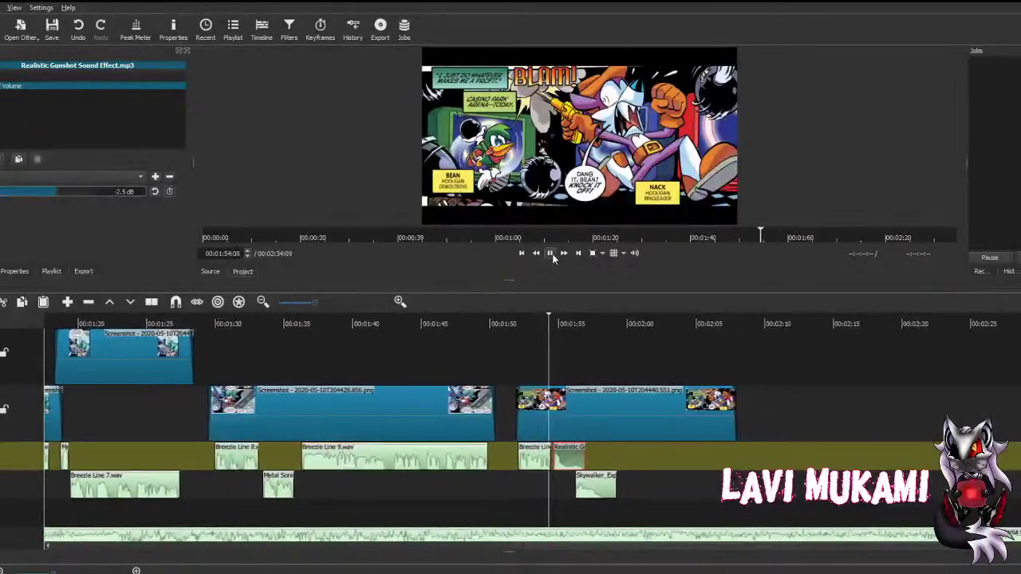
pyautogui.click(550, 253)
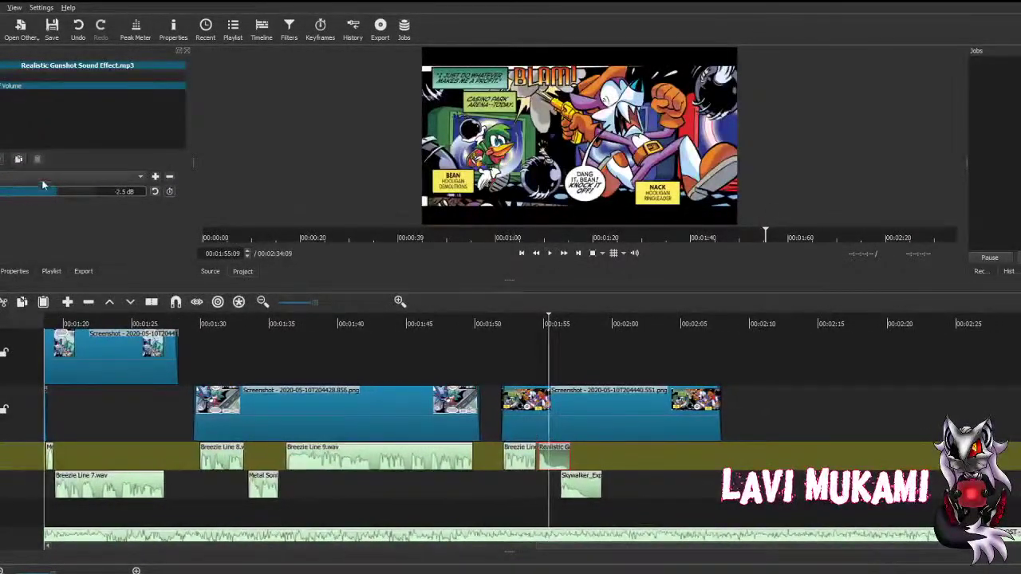
# Step: Apply the Slightly Lower Sonic volume preset at -6.0 dB to the gunshot effect and play it back
pyautogui.click(80, 176)
pyautogui.click(33, 213)
pyautogui.click(540, 369)
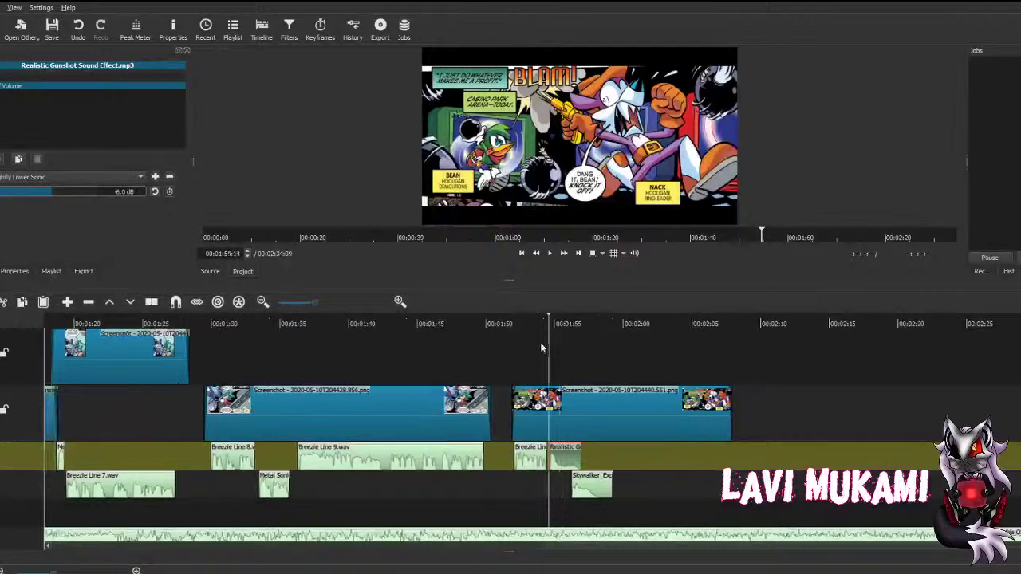
pyautogui.click(549, 253)
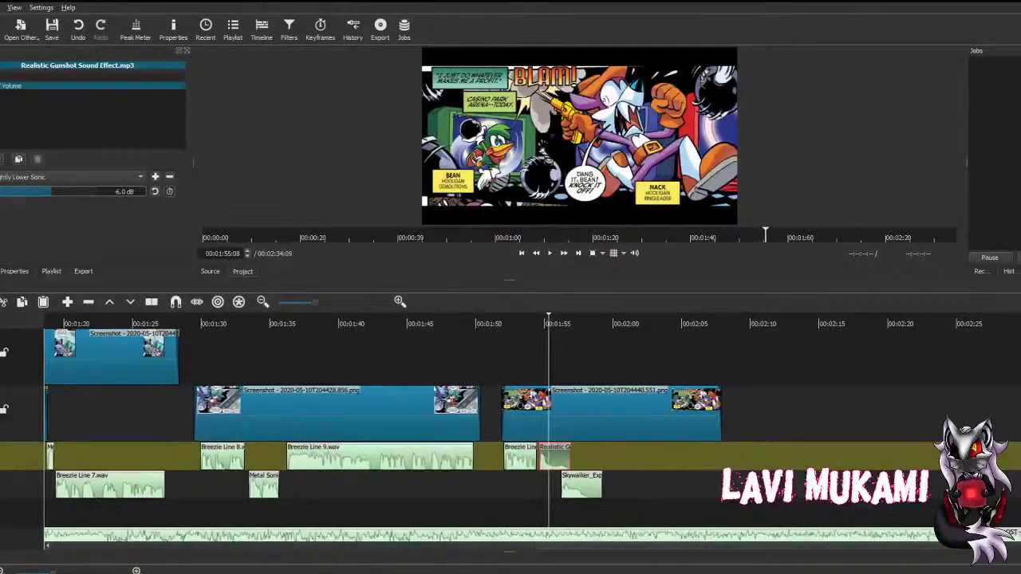
# Step: Try gunshot gain levels of -23.9 dB and -18.5 dB, playing the effect back to compare
pyautogui.click(33, 192)
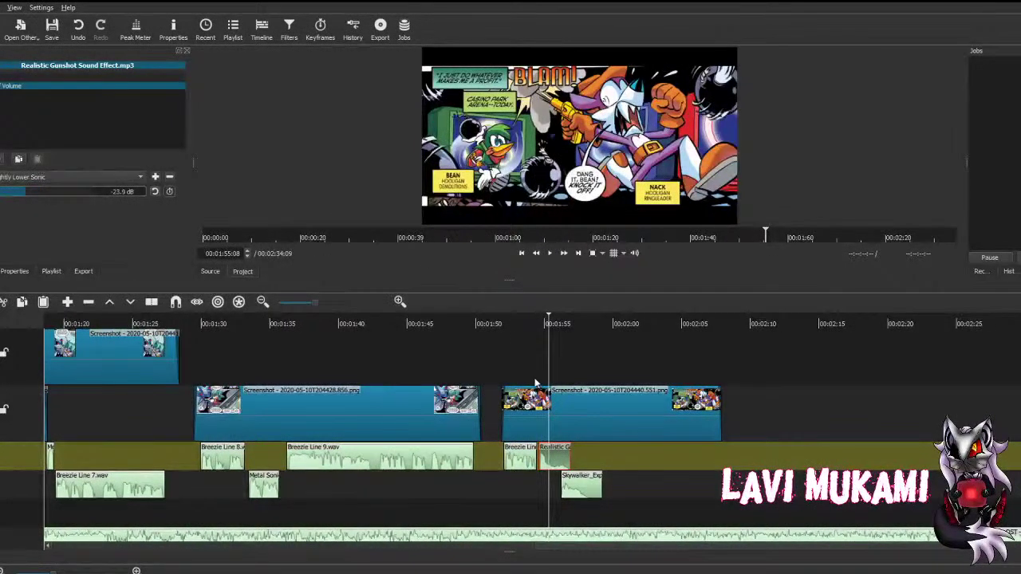
pyautogui.click(540, 381)
pyautogui.click(549, 253)
pyautogui.click(548, 253)
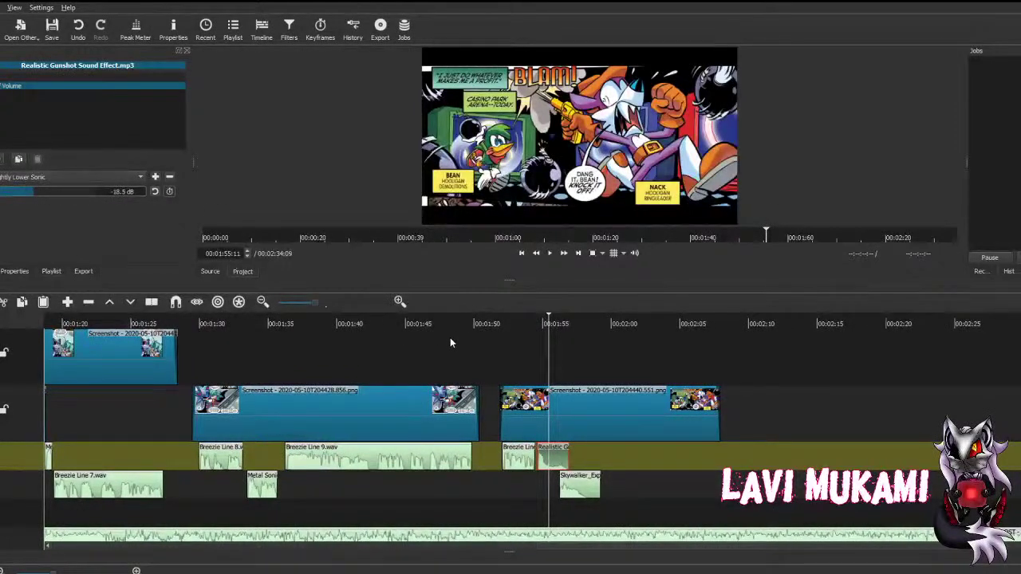
pyautogui.click(529, 370)
pyautogui.click(551, 253)
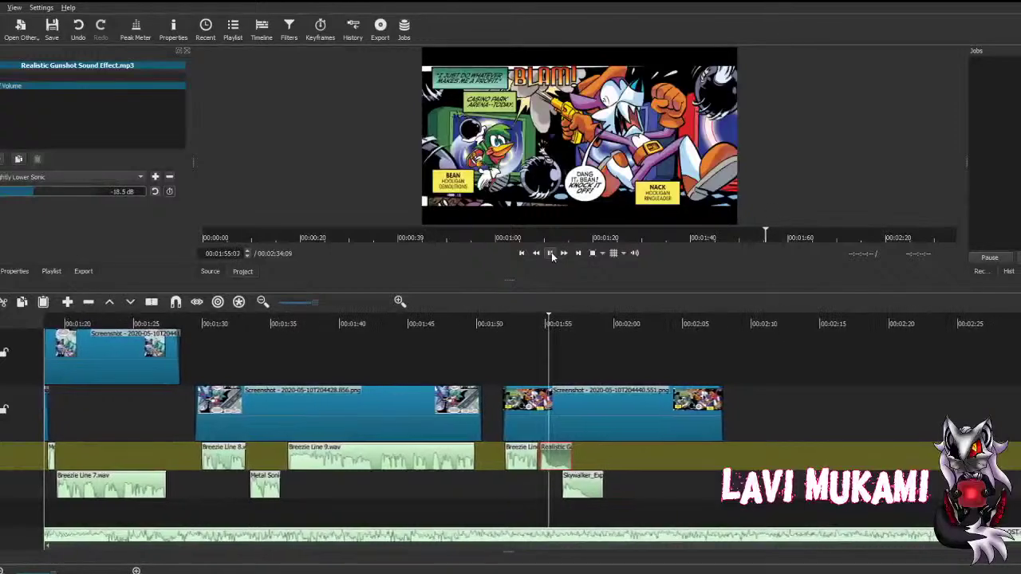
pyautogui.click(552, 253)
# Step: Move the explosion effect to the third audio track and the gunshot effect to the second audio track
pyautogui.moveTo(576, 484); pyautogui.dragTo(558, 517)
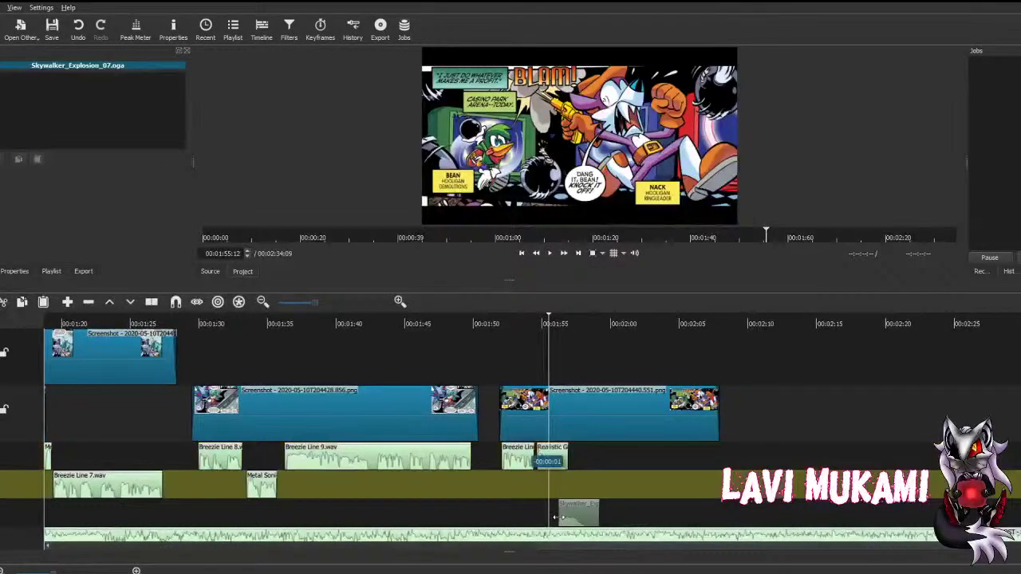
pyautogui.moveTo(552, 459); pyautogui.dragTo(552, 489)
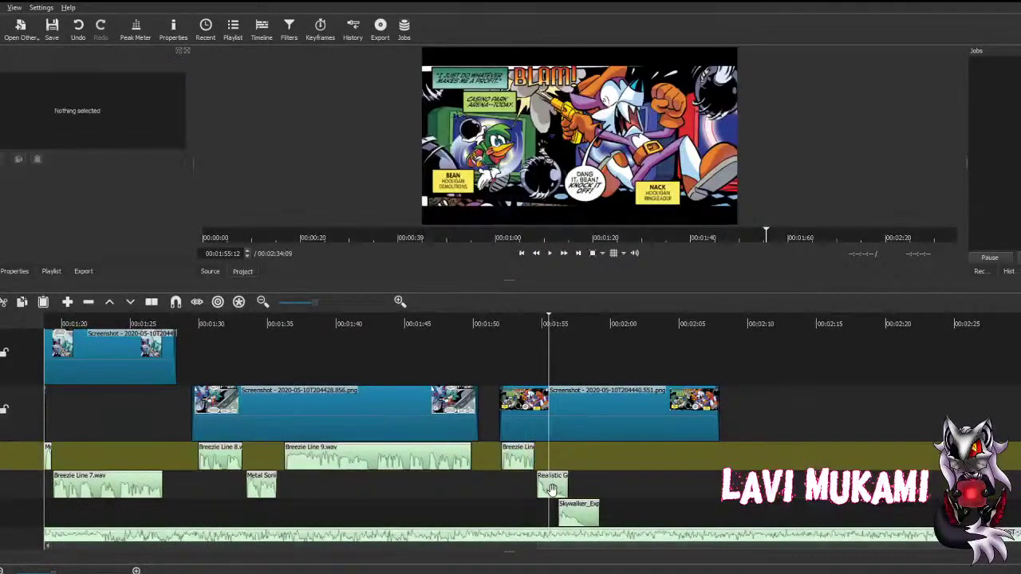
# Step: Set the gunshot effect's gain to -14.2 dB, play it back, and save the project
pyautogui.moveTo(38, 192); pyautogui.dragTo(42, 191)
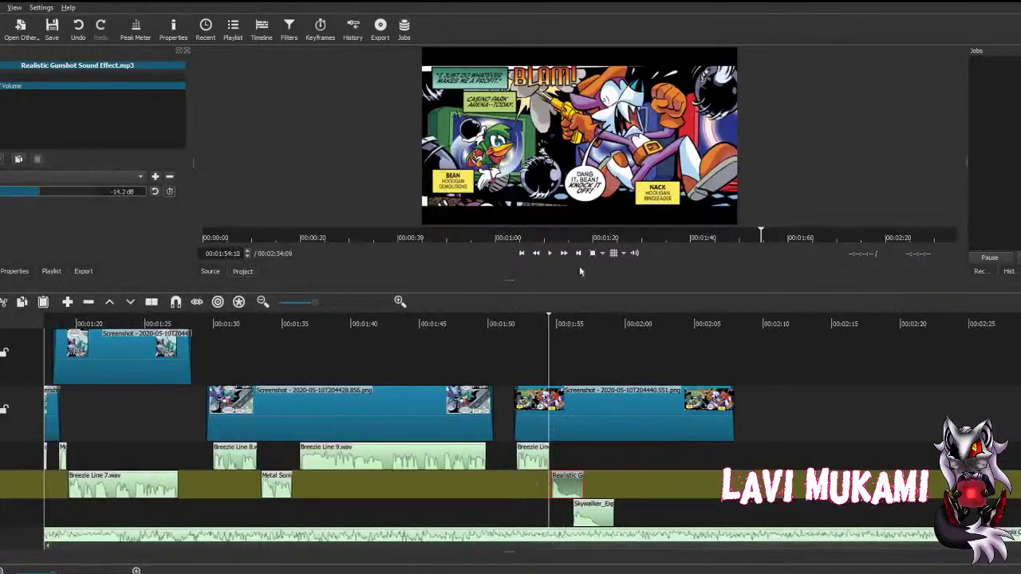
pyautogui.click(549, 253)
pyautogui.click(549, 253)
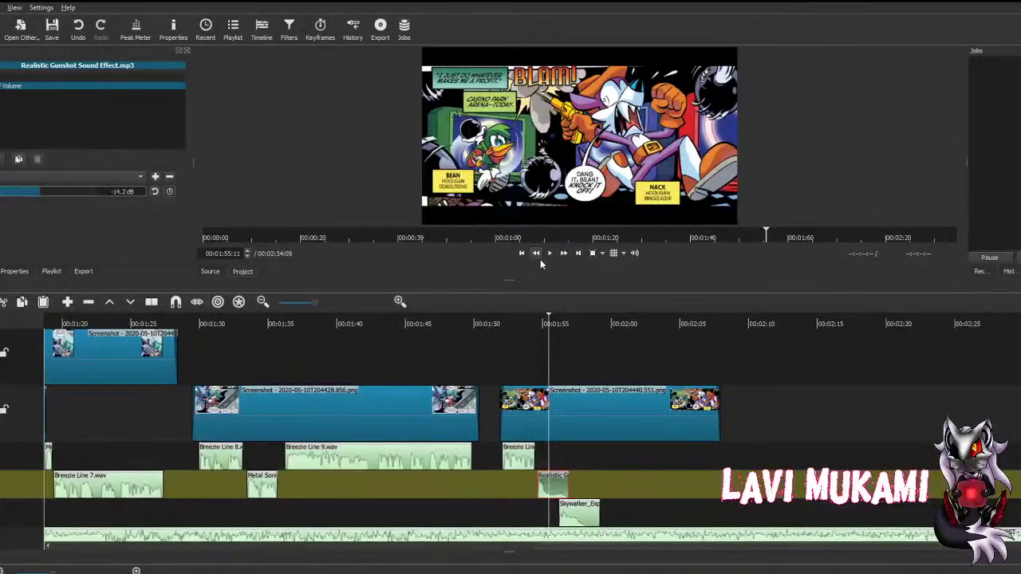
pyautogui.hotkey('ctrl', 's')
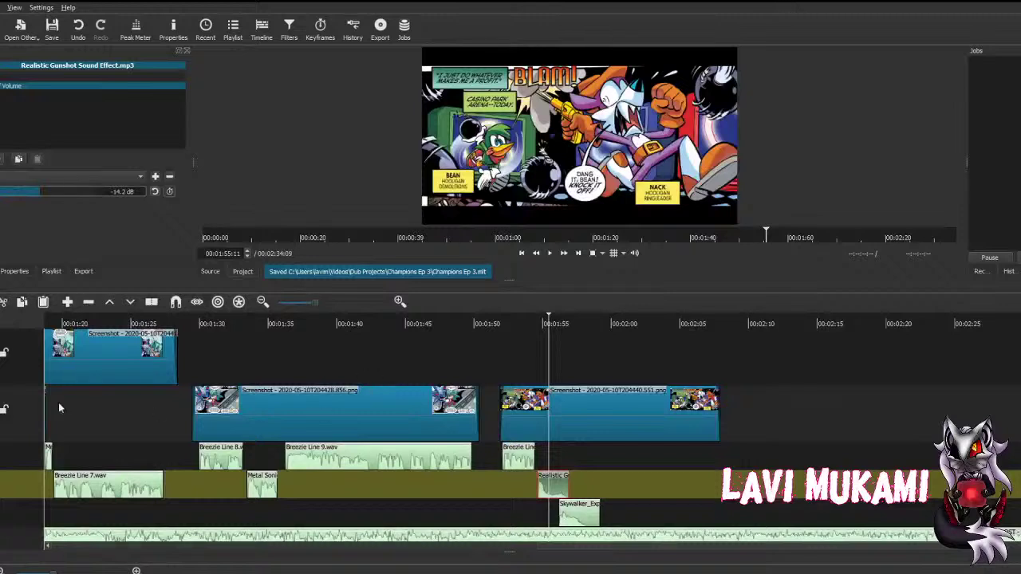
# Step: Add Bean Throwing Bombs At Nack.wav to the first audio track right after Breezie Line 10
pyautogui.click(32, 461)
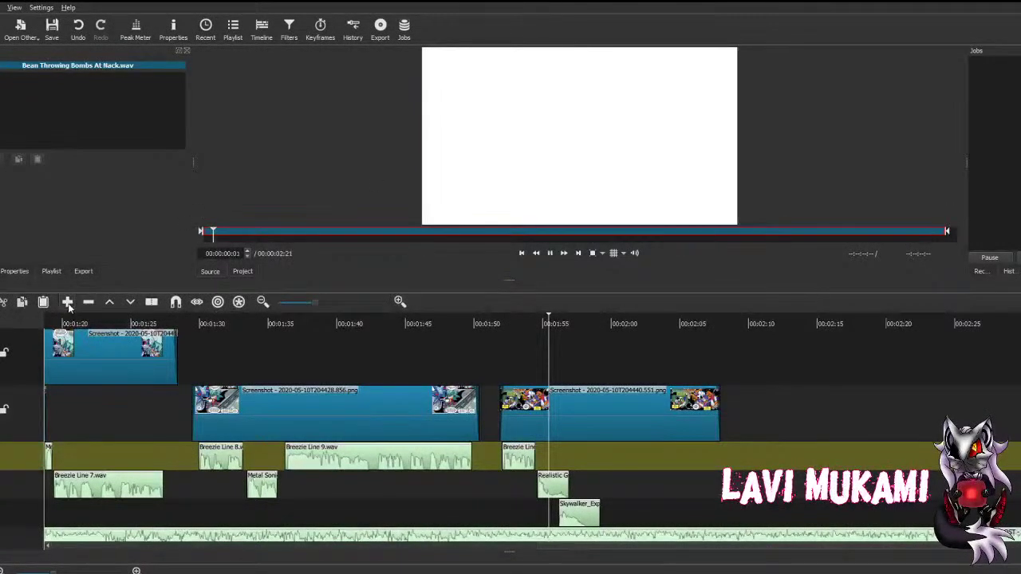
pyautogui.press('a')
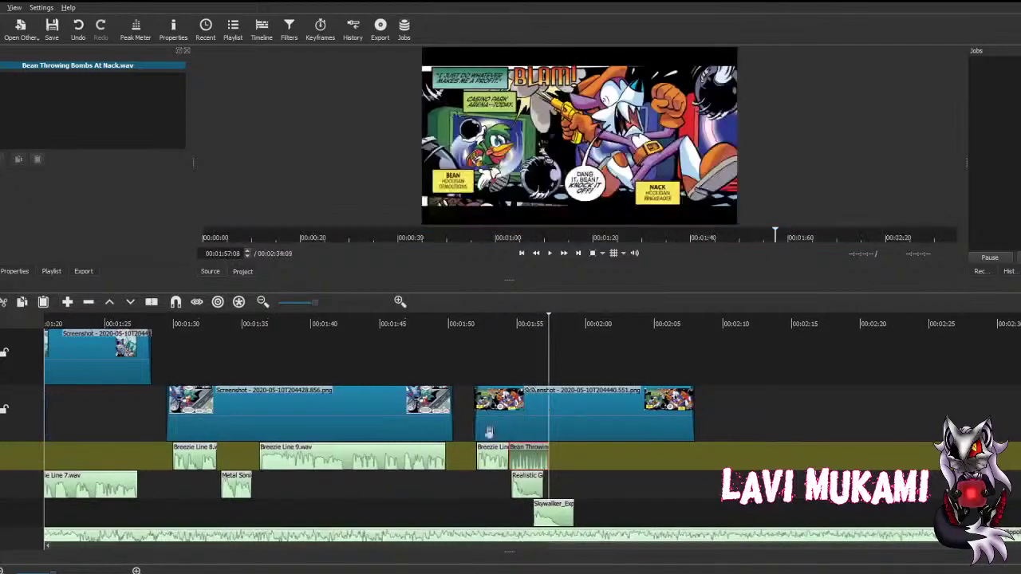
pyautogui.scroll(-2, 487, 429)
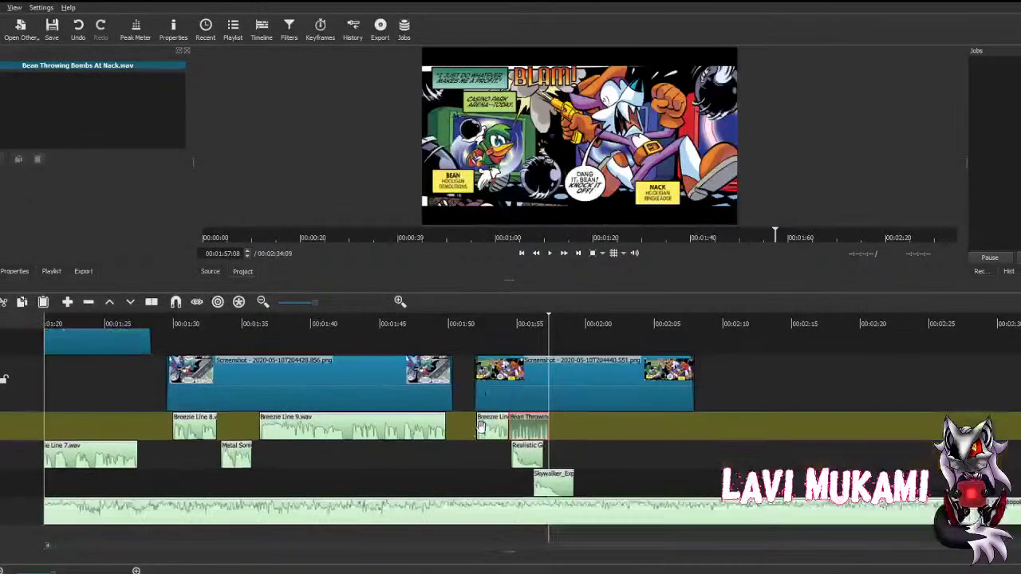
# Step: Move the background music and the explosion effect down one audio track each, keeping their timing
pyautogui.click(500, 479)
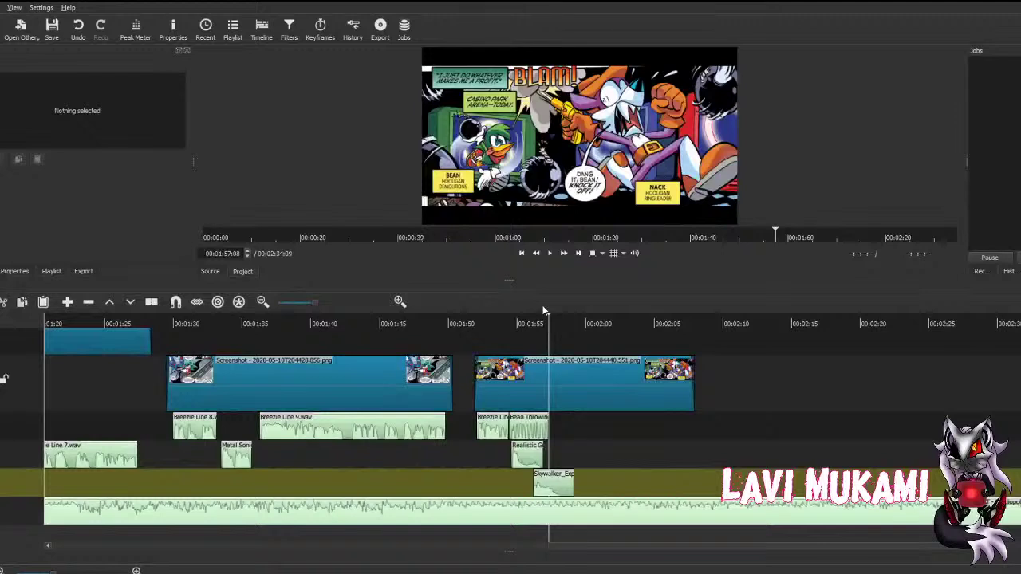
pyautogui.scroll(-1, 579, 479)
pyautogui.moveTo(579, 479); pyautogui.dragTo(579, 514)
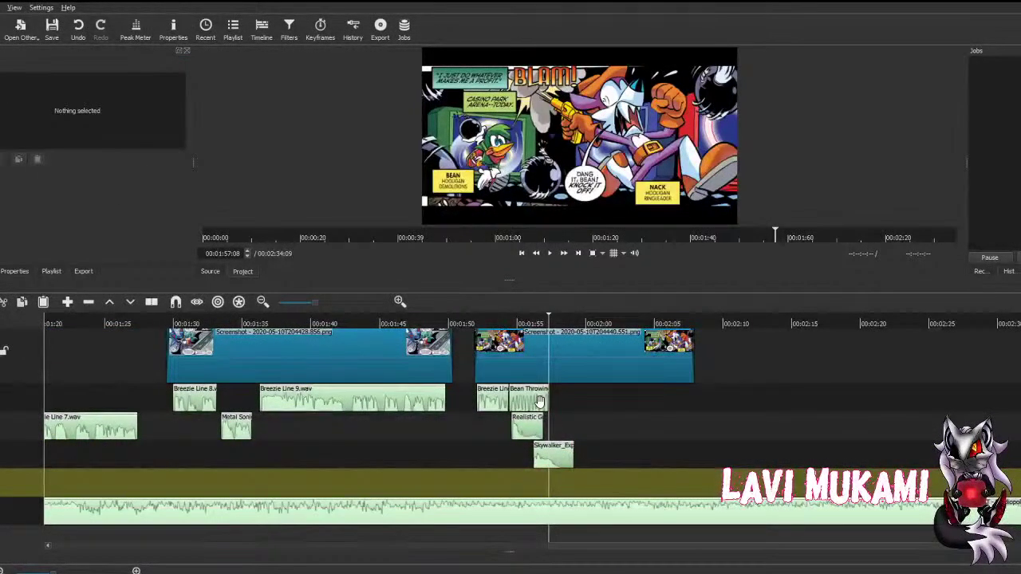
pyautogui.moveTo(561, 459); pyautogui.dragTo(563, 483)
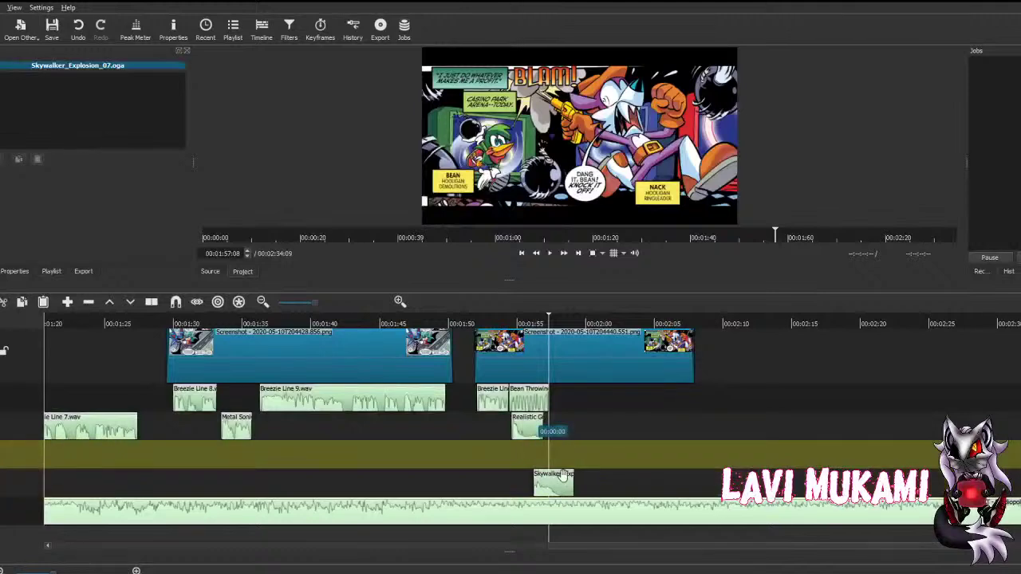
# Step: Place Bean Throwing Bombs At Nack.wav on the third audio track, aligned with the explosion, and keep the gunshot on the second track
pyautogui.moveTo(528, 428); pyautogui.dragTo(528, 456)
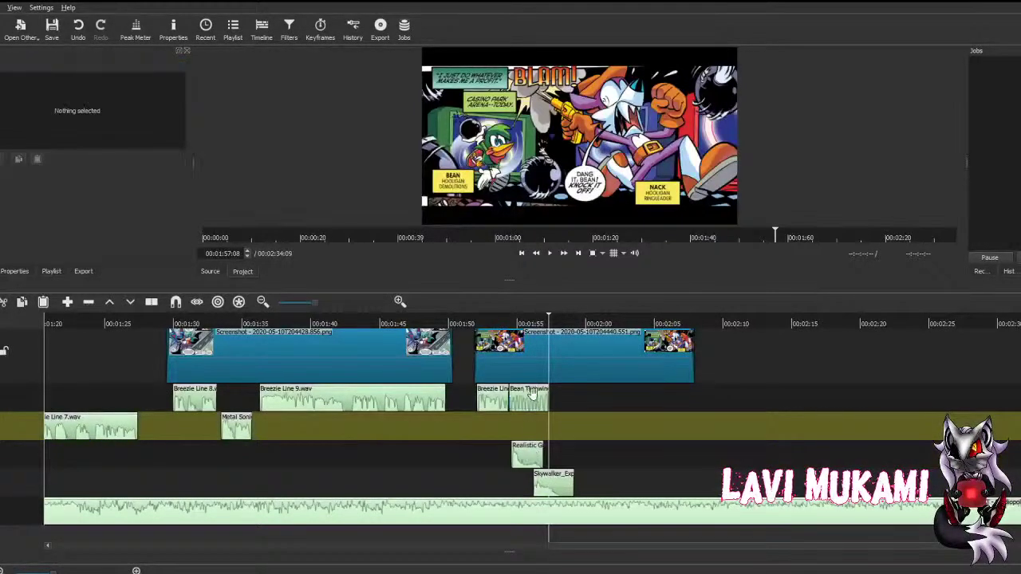
pyautogui.moveTo(533, 402); pyautogui.dragTo(644, 454)
pyautogui.moveTo(526, 454); pyautogui.dragTo(525, 432)
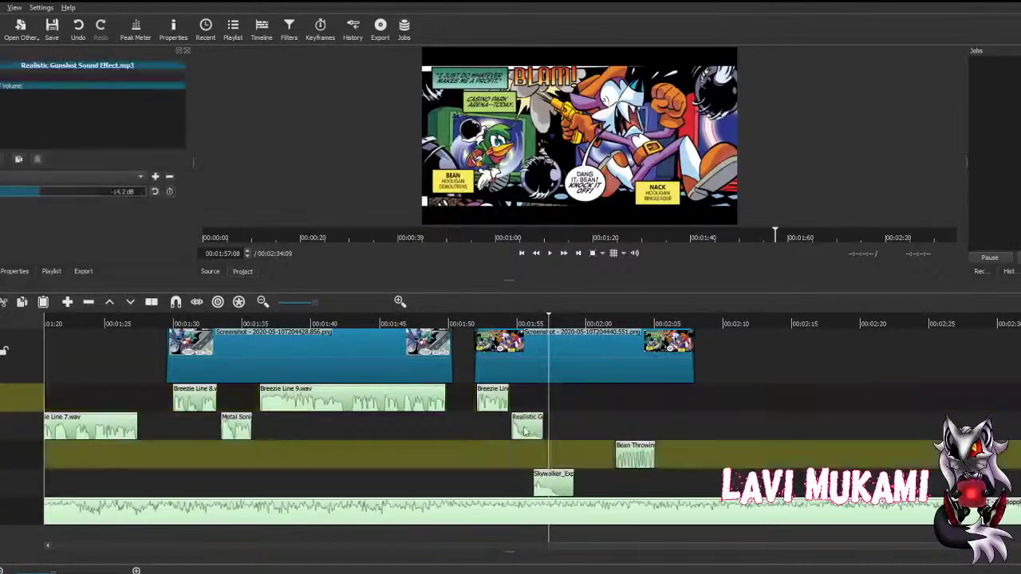
pyautogui.click(551, 459)
pyautogui.click(634, 459)
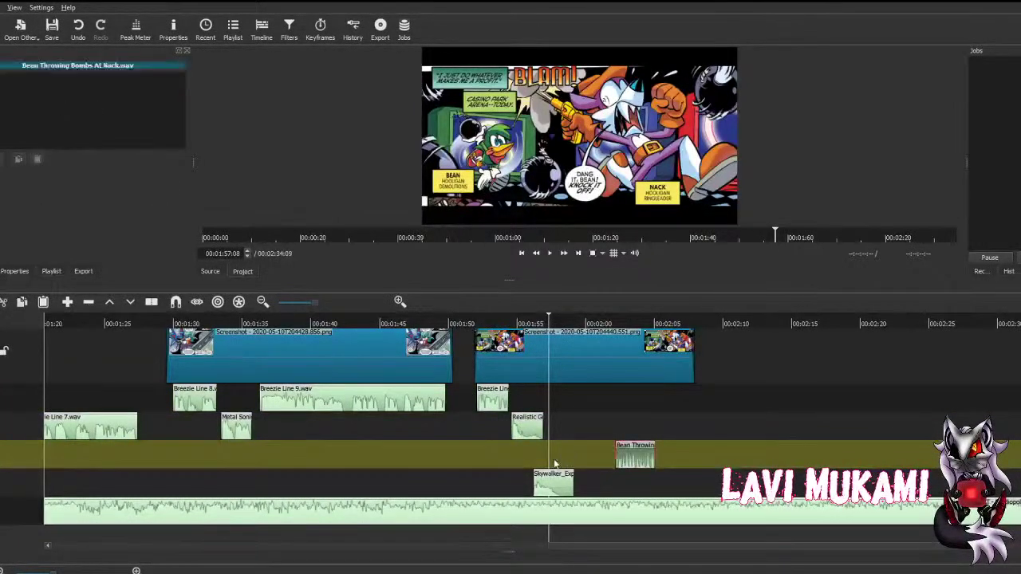
pyautogui.moveTo(554, 462); pyautogui.dragTo(493, 453)
pyautogui.moveTo(482, 451); pyautogui.dragTo(486, 455)
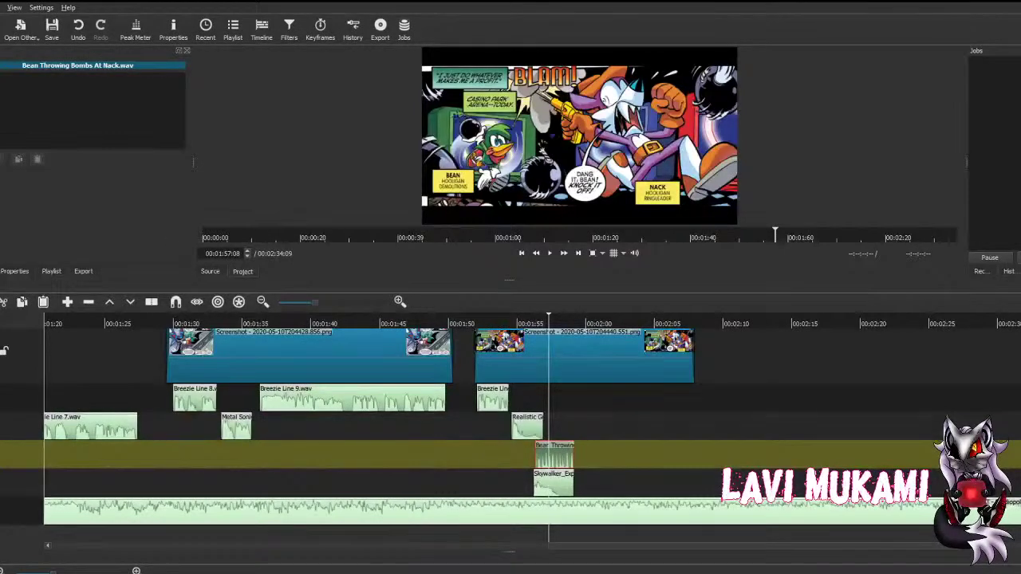
# Step: Add a Gain / Volume filter at -6.0 dB to Bean Throwing Bombs At Nack.wav and save the project
pyautogui.click(19, 158)
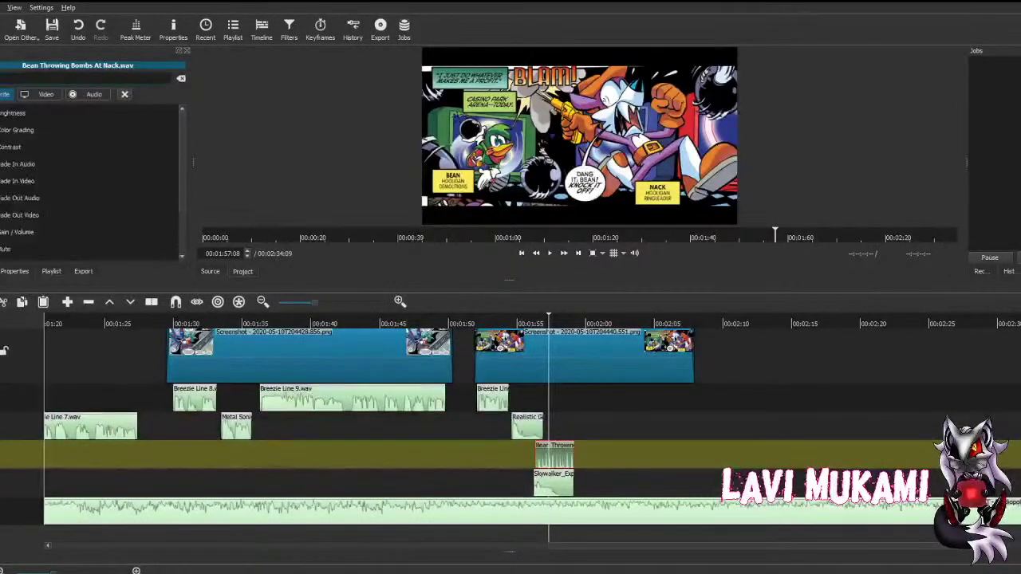
pyautogui.click(16, 232)
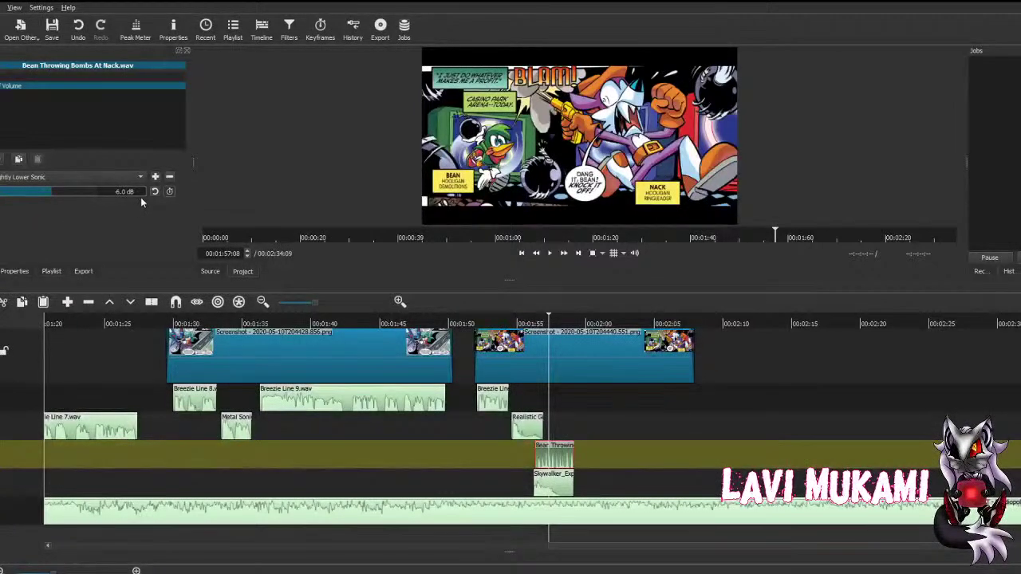
pyautogui.hotkey('ctrl', 's')
# Step: Place Nack Line 1.wav on the first audio track after Breezie Line 10 and save the project
pyautogui.click(25, 404)
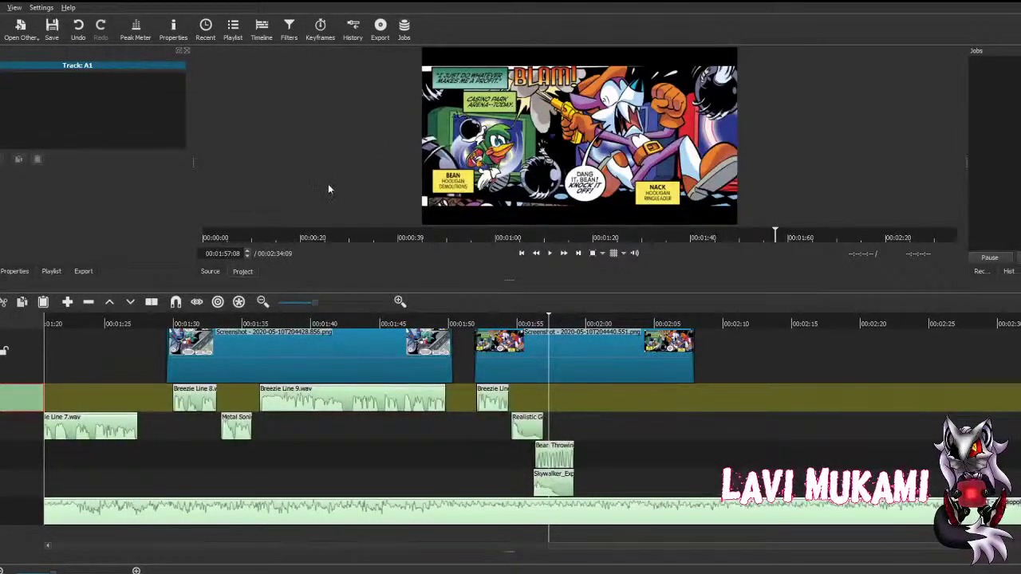
pyautogui.doubleClick(21, 398)
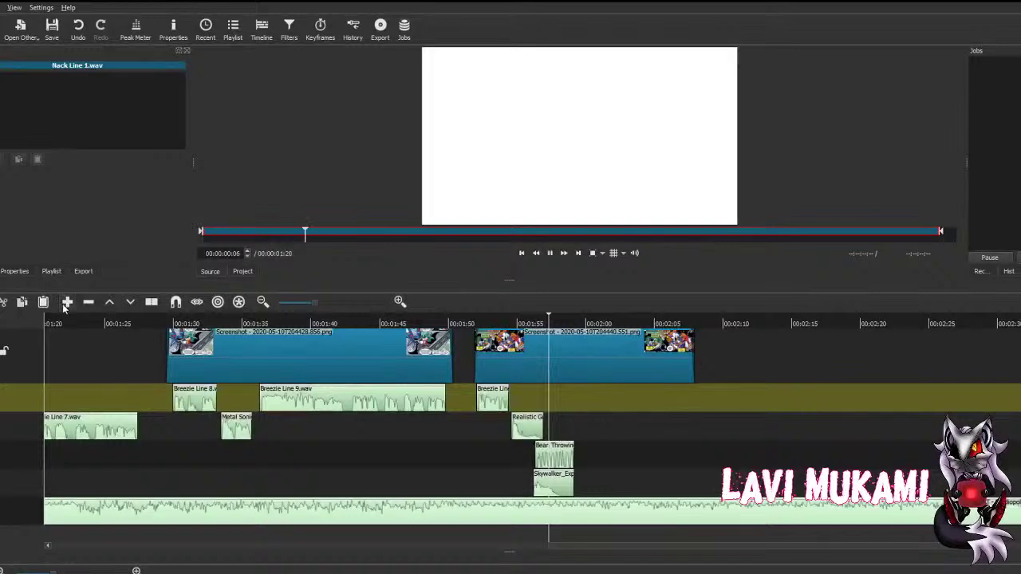
pyautogui.moveTo(579, 135); pyautogui.dragTo(560, 399)
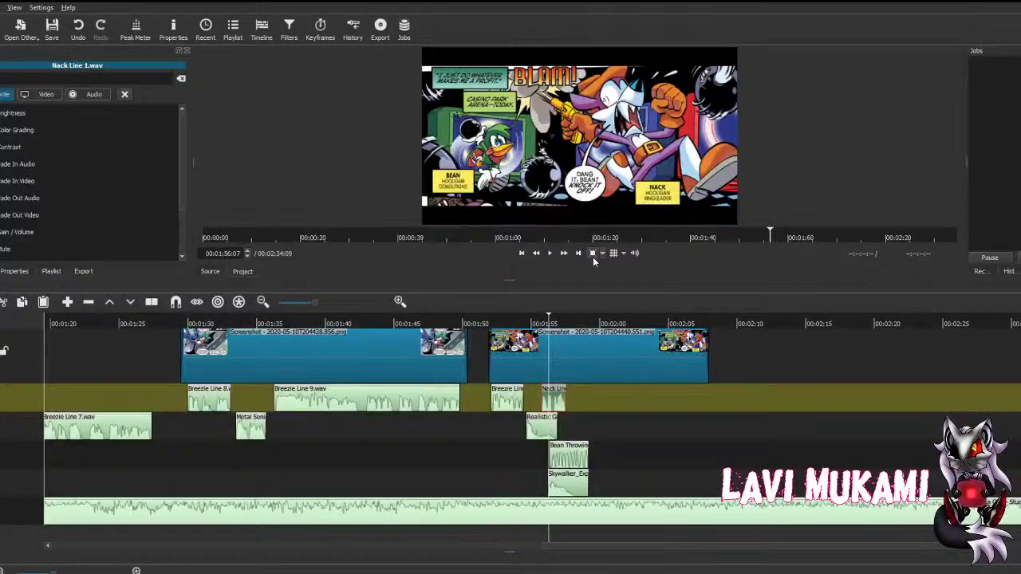
pyautogui.hotkey('ctrl', 's')
# Step: Preview the panel, move Nack Line 1.wav directly behind Breezie Line 10, and shift the gunshot effect later to start with the explosion
pyautogui.press('Up')
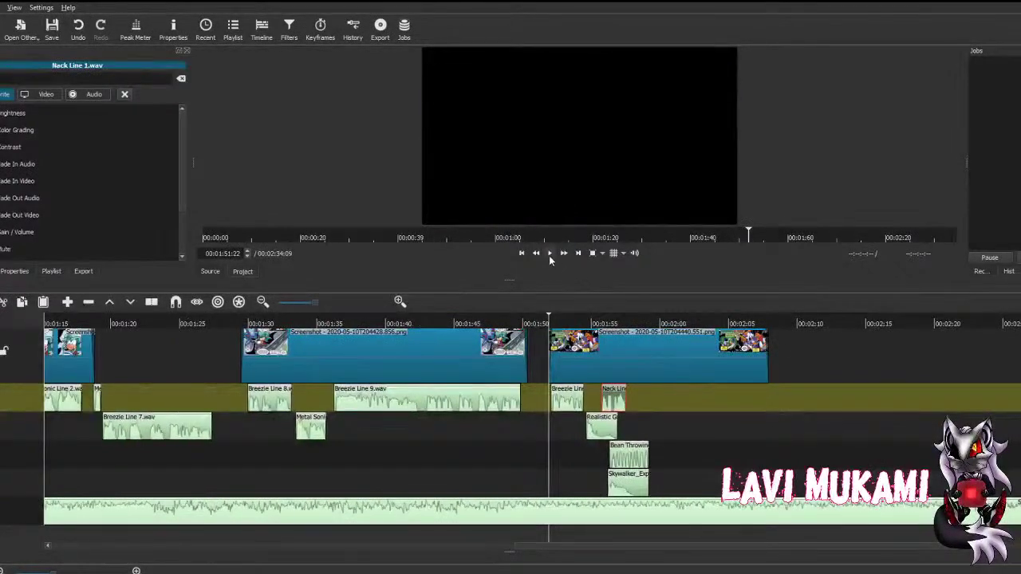
pyautogui.click(550, 256)
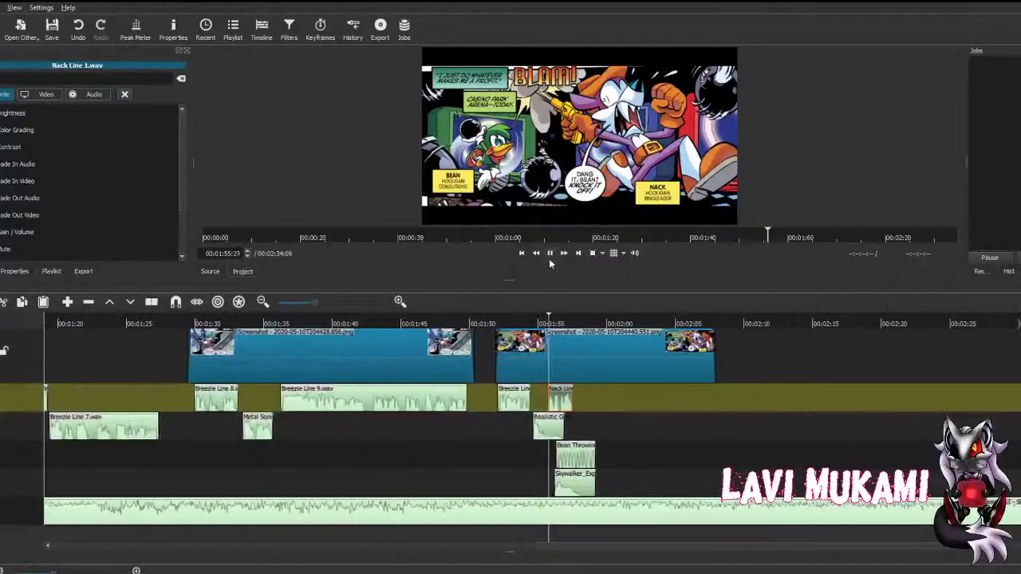
pyautogui.click(549, 255)
pyautogui.moveTo(544, 399); pyautogui.dragTo(536, 403)
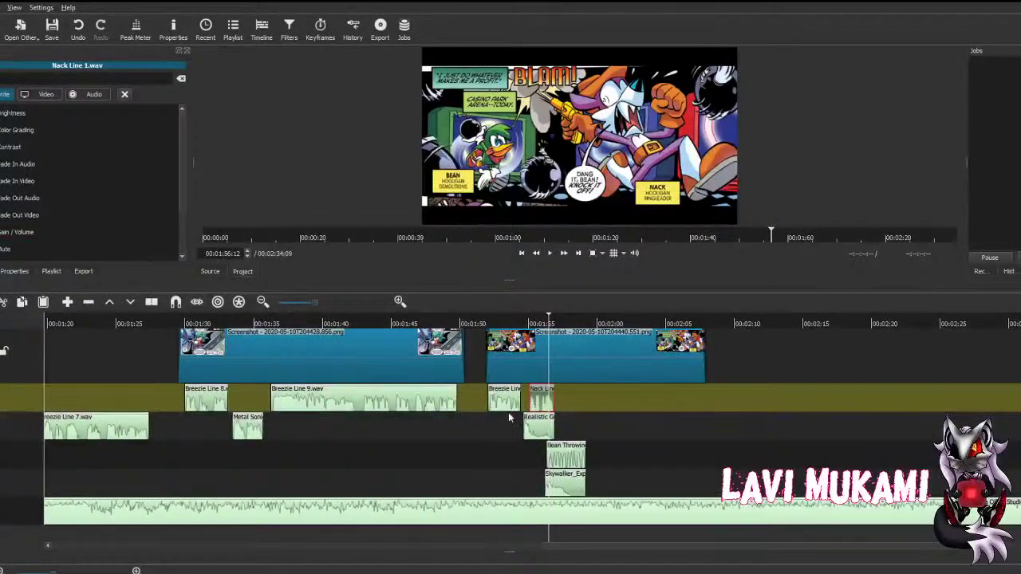
pyautogui.moveTo(542, 399); pyautogui.dragTo(565, 435)
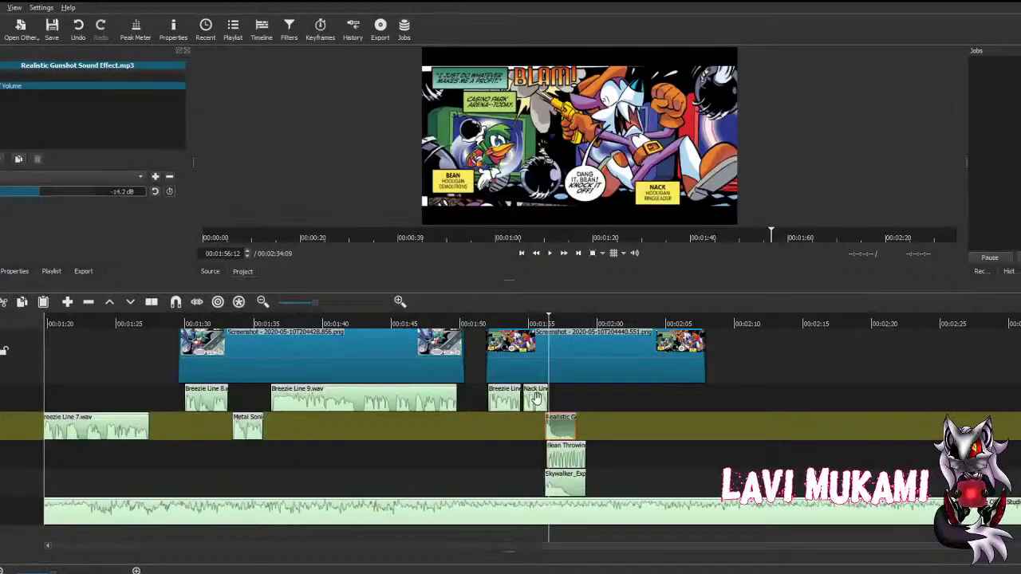
# Step: Add a Gain / Volume filter at -2.5 dB to Nack Line 1.wav and save the project
pyautogui.click(537, 397)
pyautogui.click(154, 175)
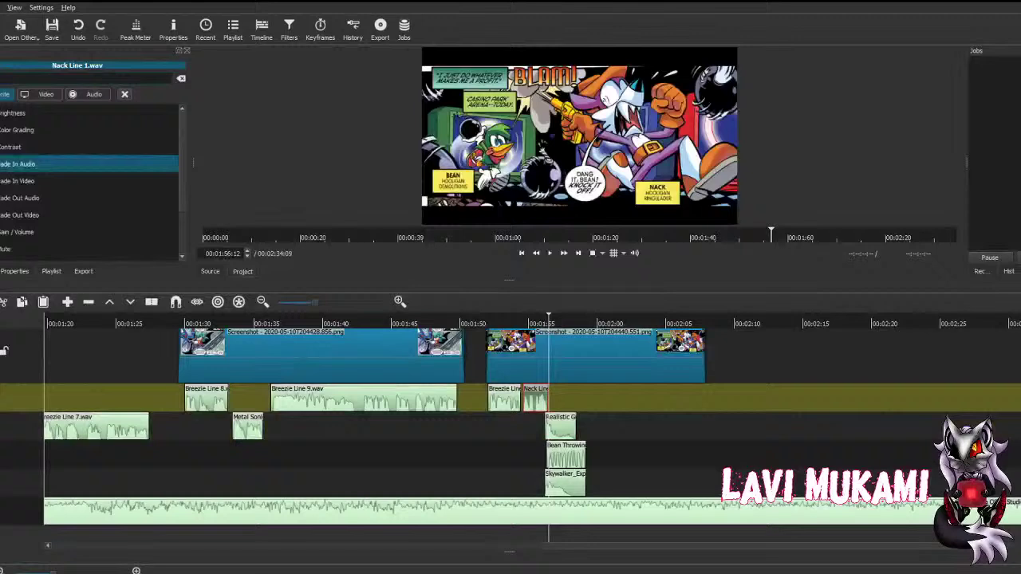
pyautogui.click(32, 233)
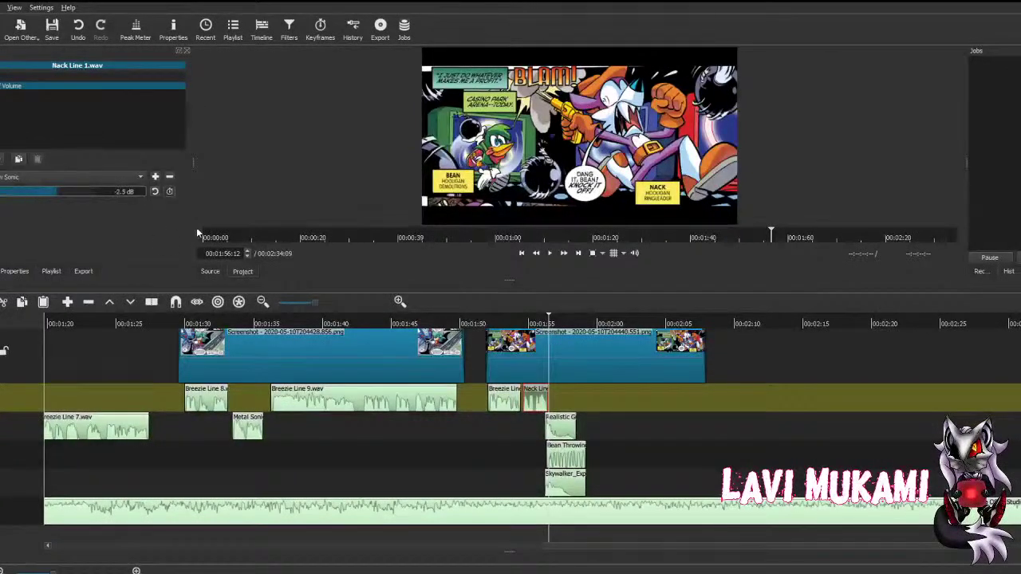
pyautogui.hotkey('ctrl', 's')
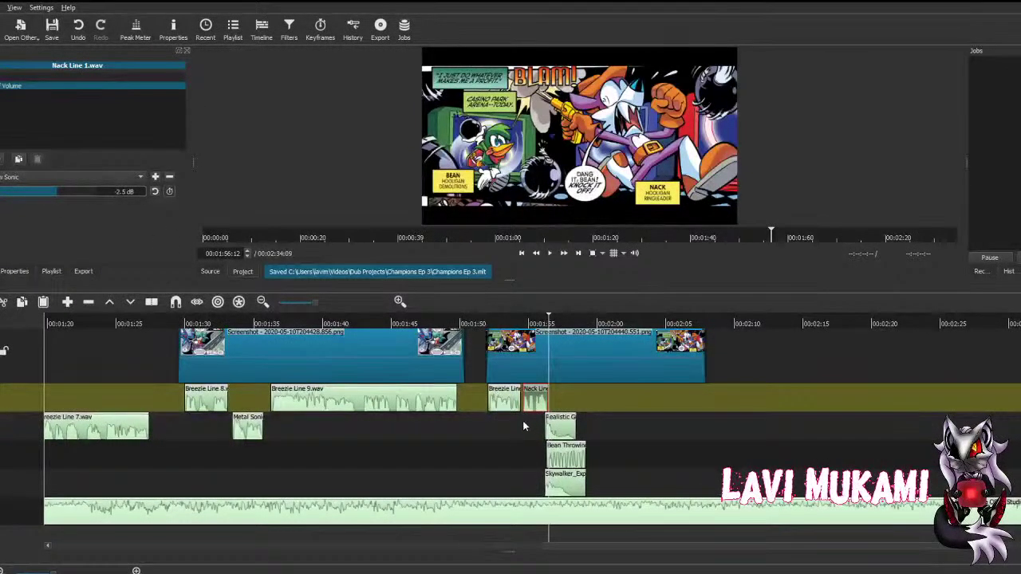
# Step: Play back the gunshot and bomb sequence, shift Skywalker_Explosion_07.oga slightly later to end at 00:01:59:19, and save
pyautogui.press('Up')
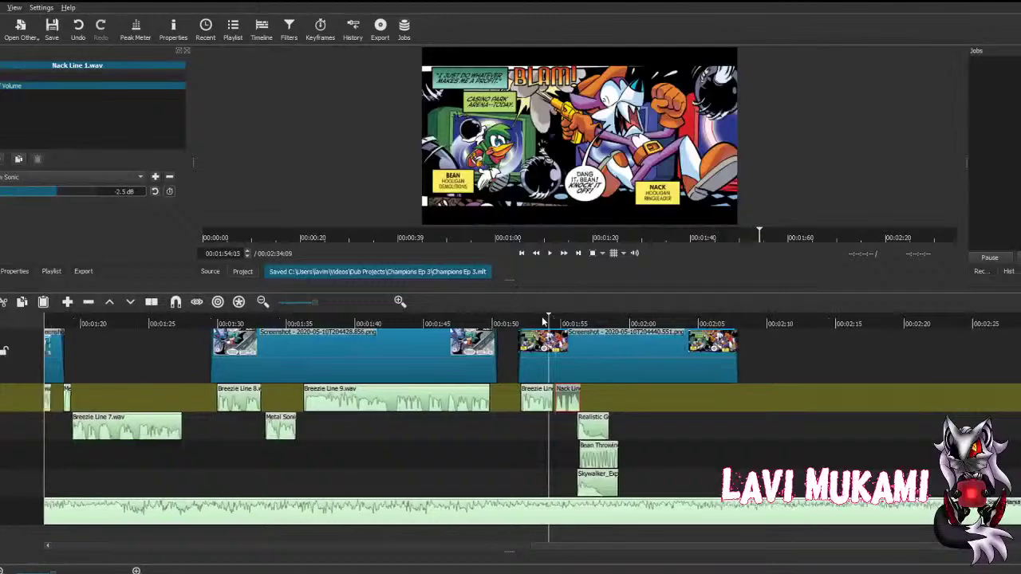
pyautogui.click(550, 253)
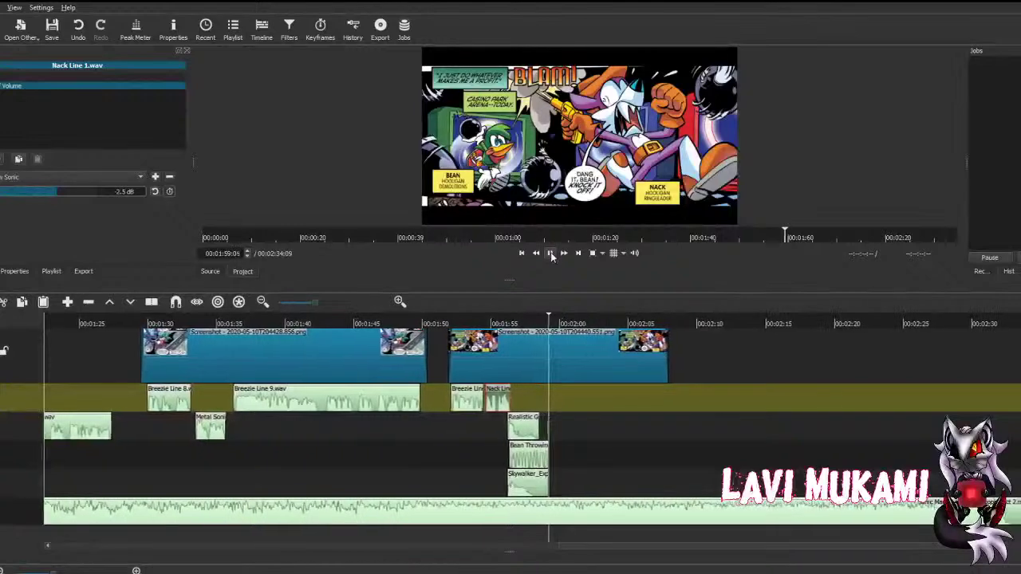
pyautogui.click(551, 253)
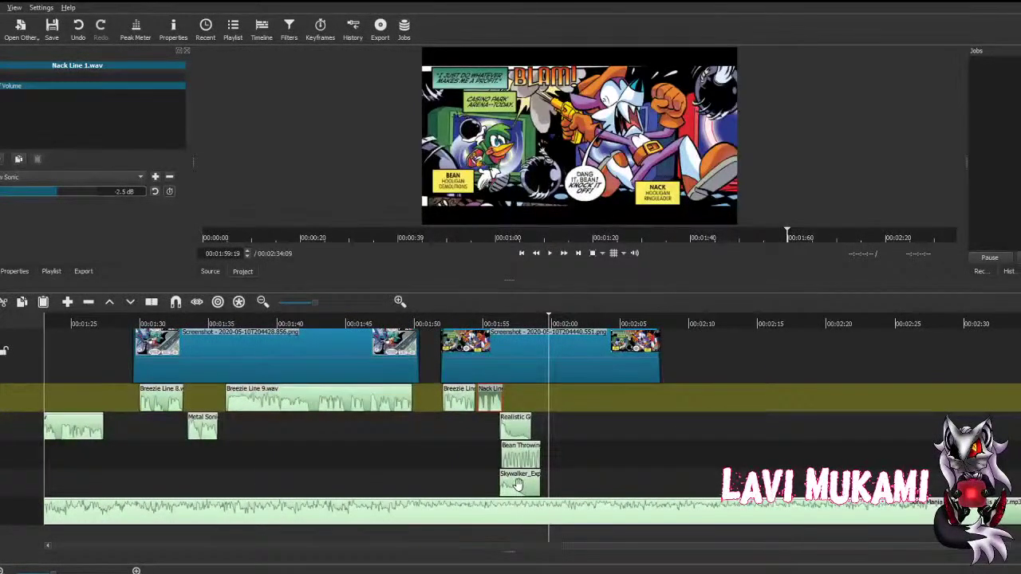
pyautogui.moveTo(517, 484); pyautogui.dragTo(533, 483)
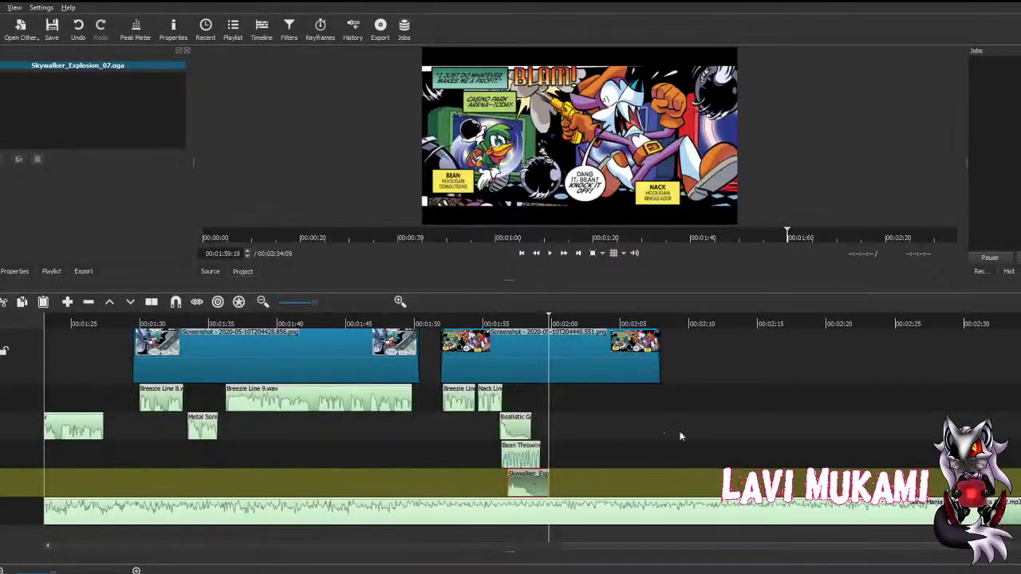
pyautogui.hotkey('ctrl', 's')
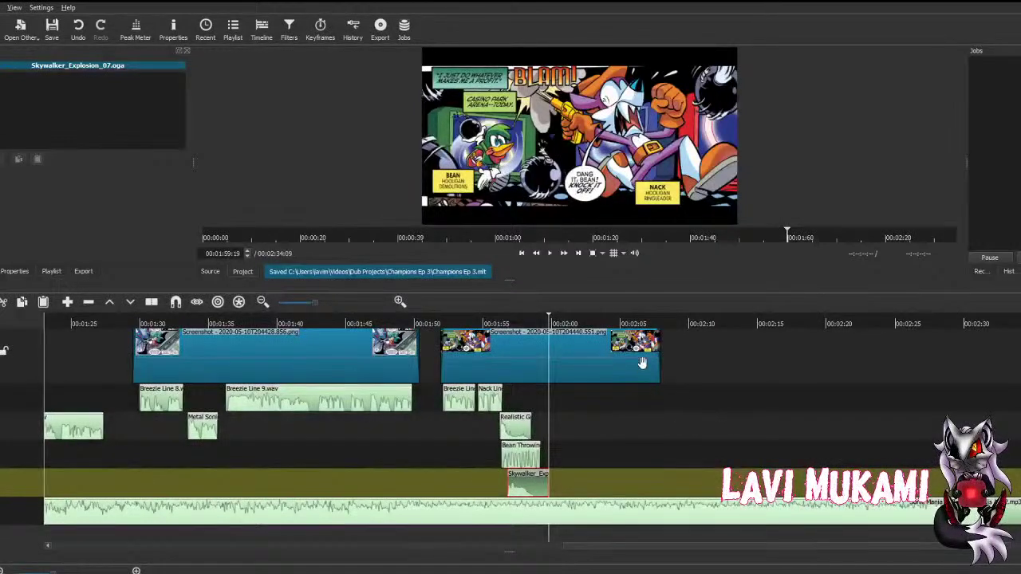
# Step: Shorten the Bean and Nack panel to end at about 00:02:00, save, and play back the transition into it
pyautogui.moveTo(659, 354); pyautogui.dragTo(550, 398)
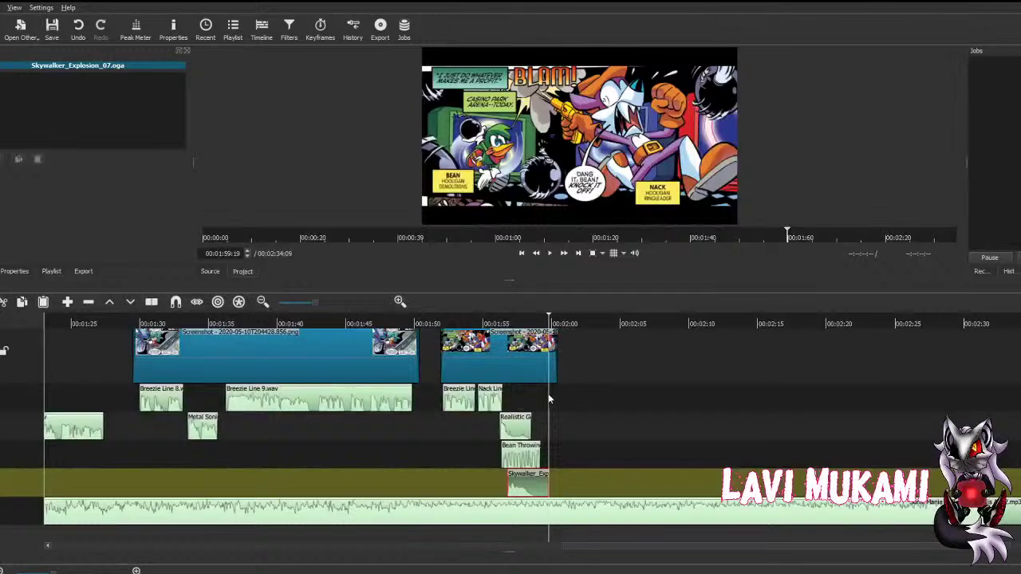
pyautogui.hotkey('ctrl', 's')
pyautogui.scroll(5, 437, 323)
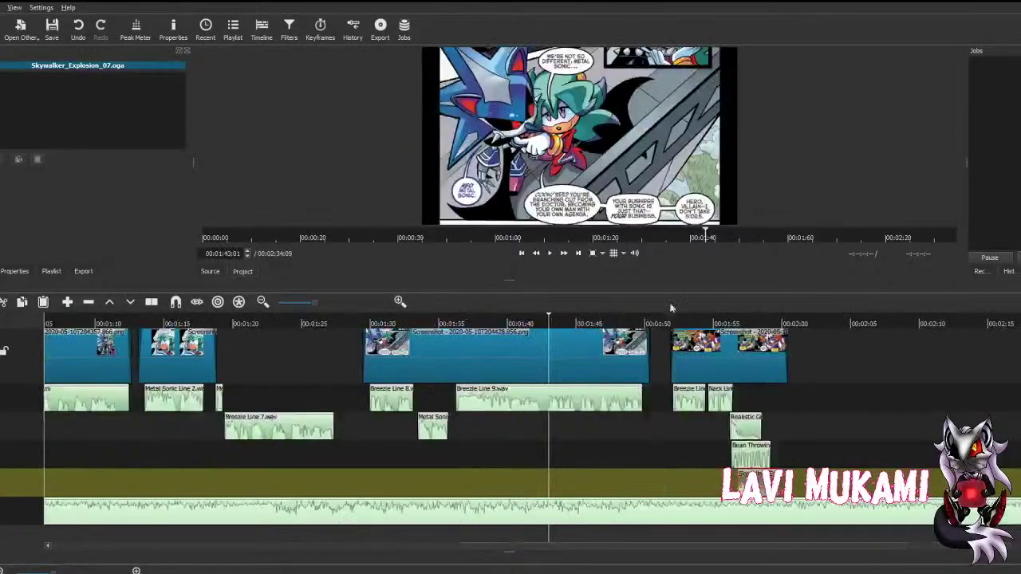
pyautogui.click(638, 323)
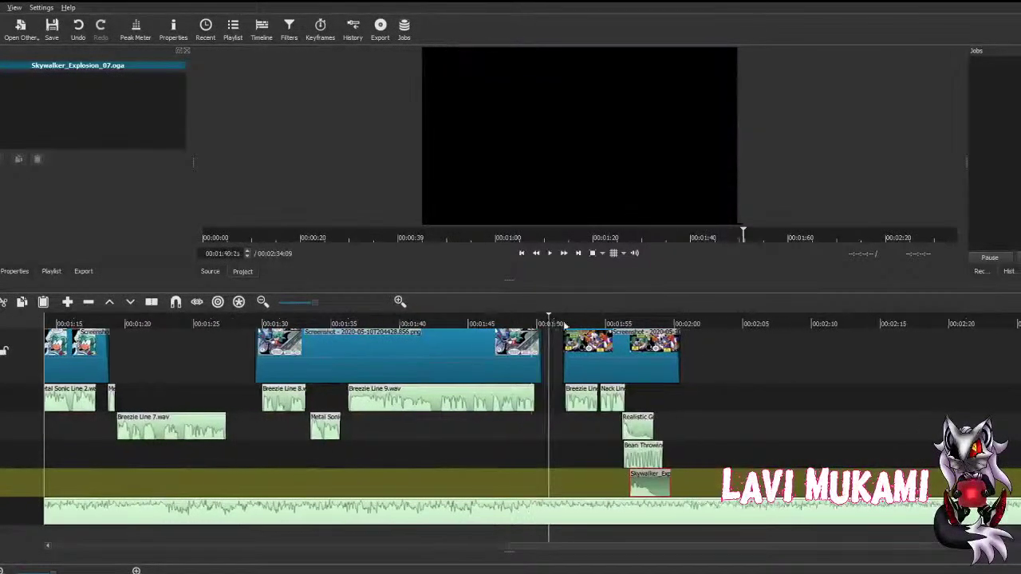
pyautogui.click(550, 253)
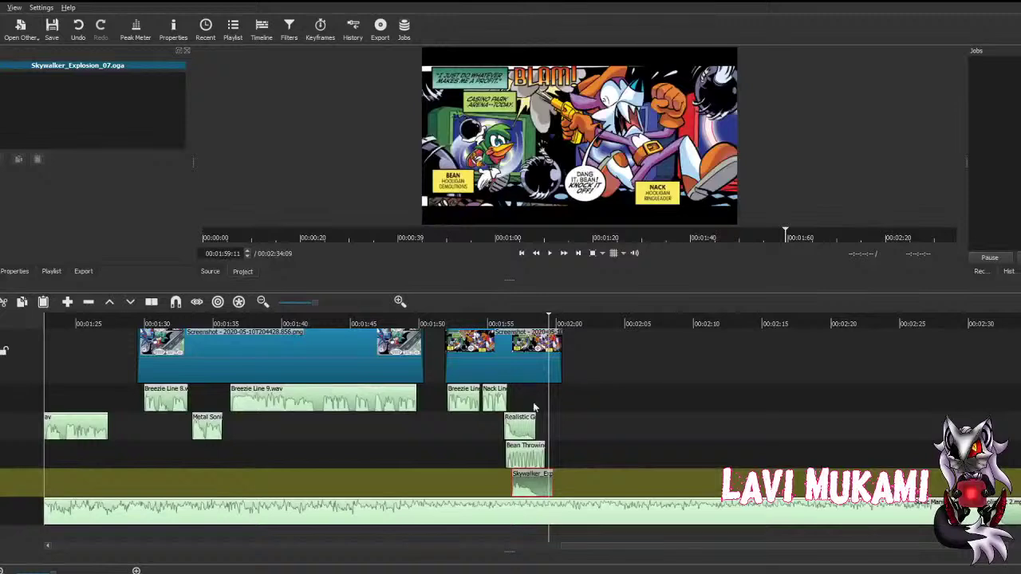
# Step: Paste a second Skywalker_Explosion_07.oga over the first one at 00:01:58:05 and remove the explosion audio after 00:01:59:14
pyautogui.scroll(1, 543, 430)
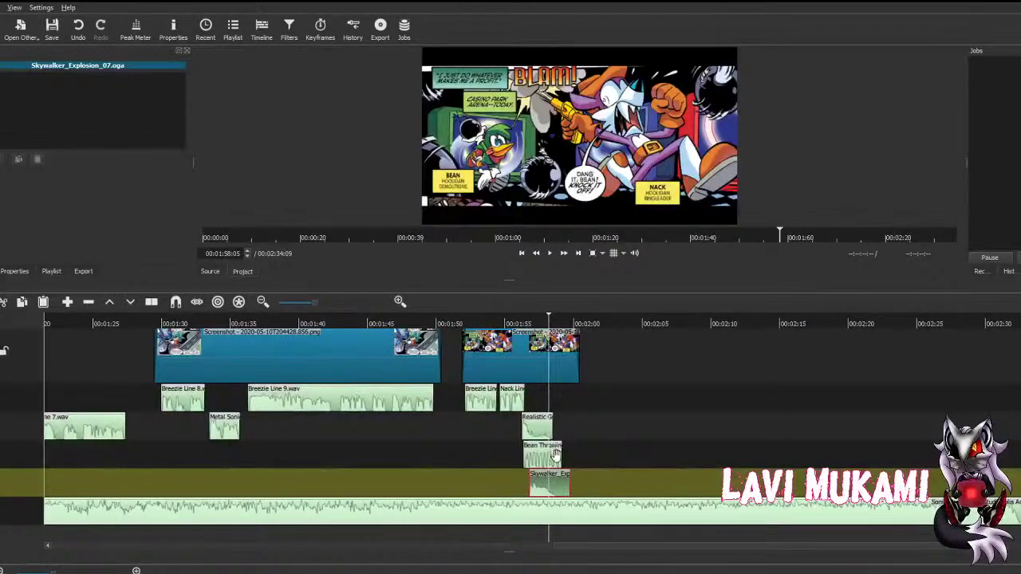
pyautogui.hotkey('ctrl', 'v')
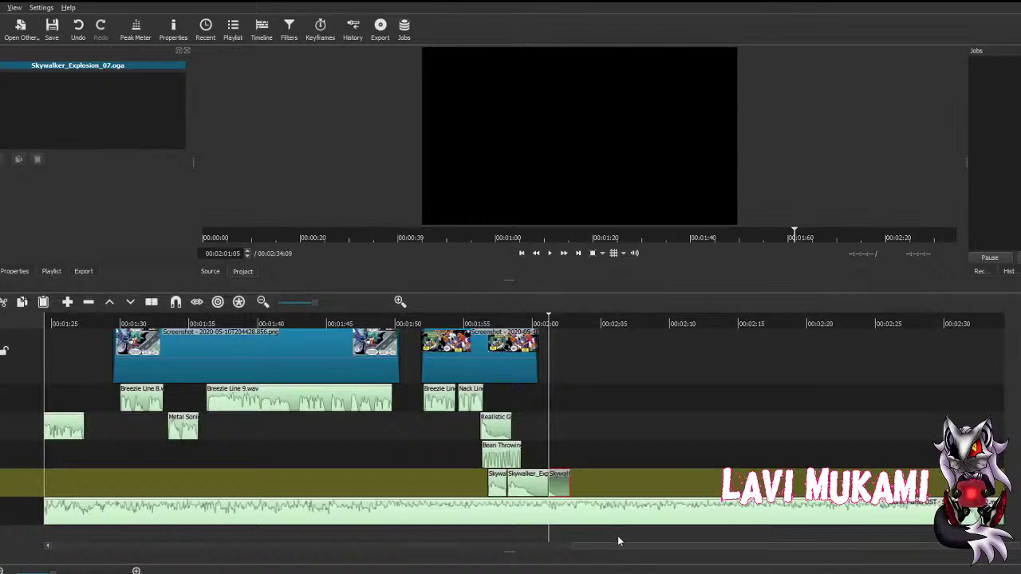
pyautogui.hotkey('ctrl', 'z')
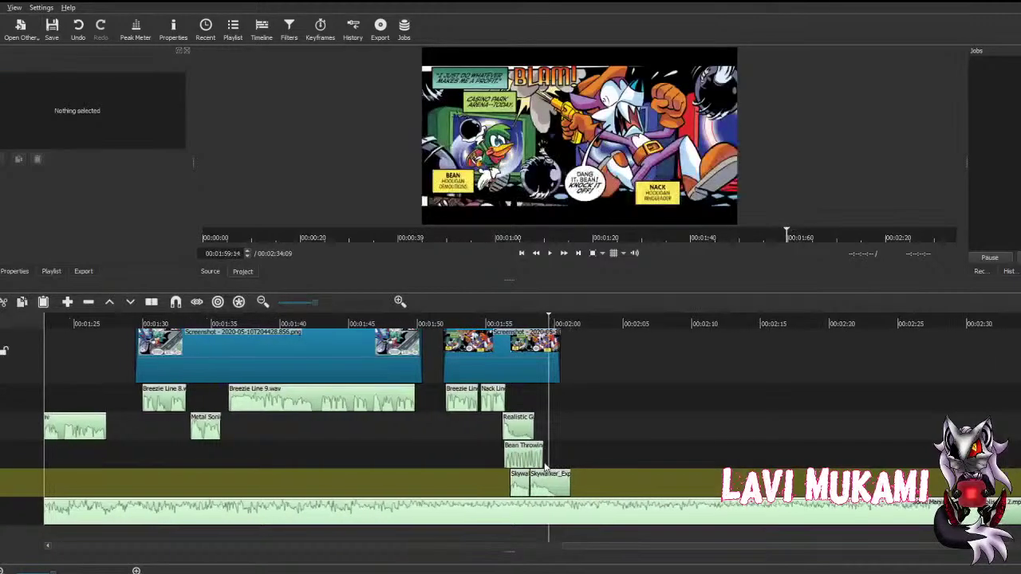
pyautogui.hotkey('ctrl', 'v')
pyautogui.click(556, 479)
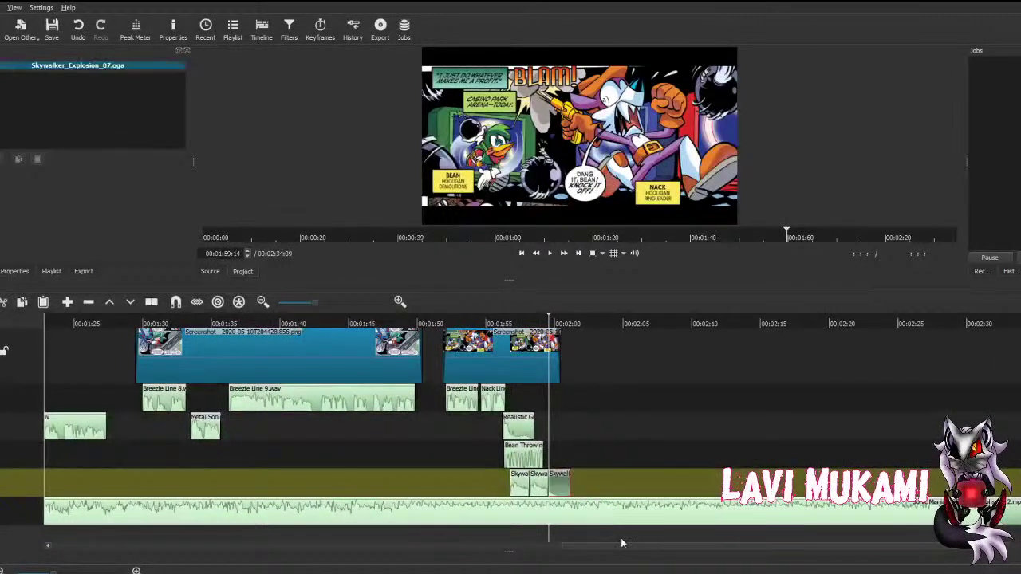
pyautogui.press('Delete')
# Step: Trim the Bean and Nack panel to end just after the second explosion clip and save the project
pyautogui.moveTo(559, 375); pyautogui.dragTo(545, 375)
pyautogui.hotkey('ctrl', 's')
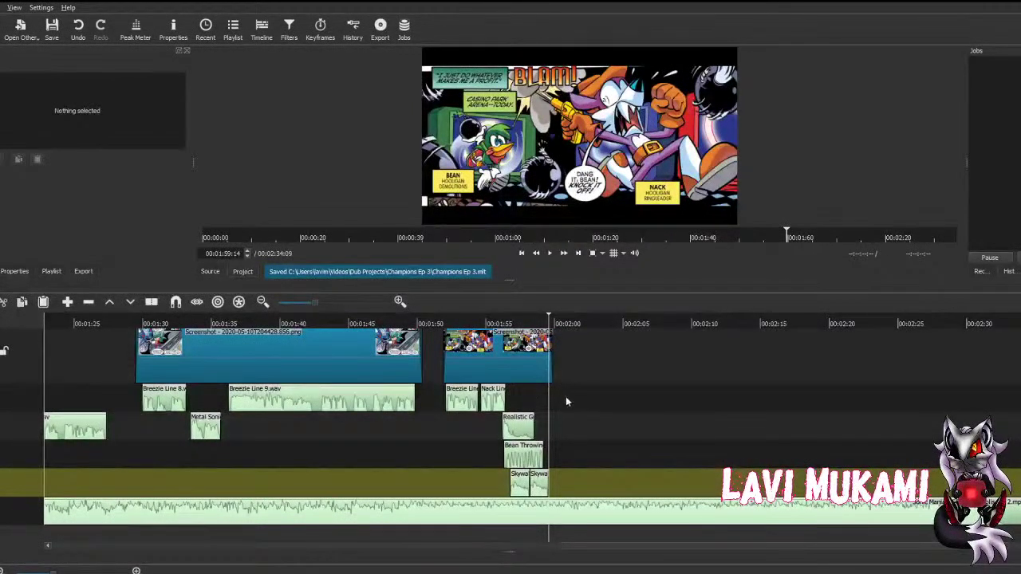
# Step: Play back from the end of the previous panel, extend the Bean and Nack panel to 00:02:00:07, and save
pyautogui.click(445, 435)
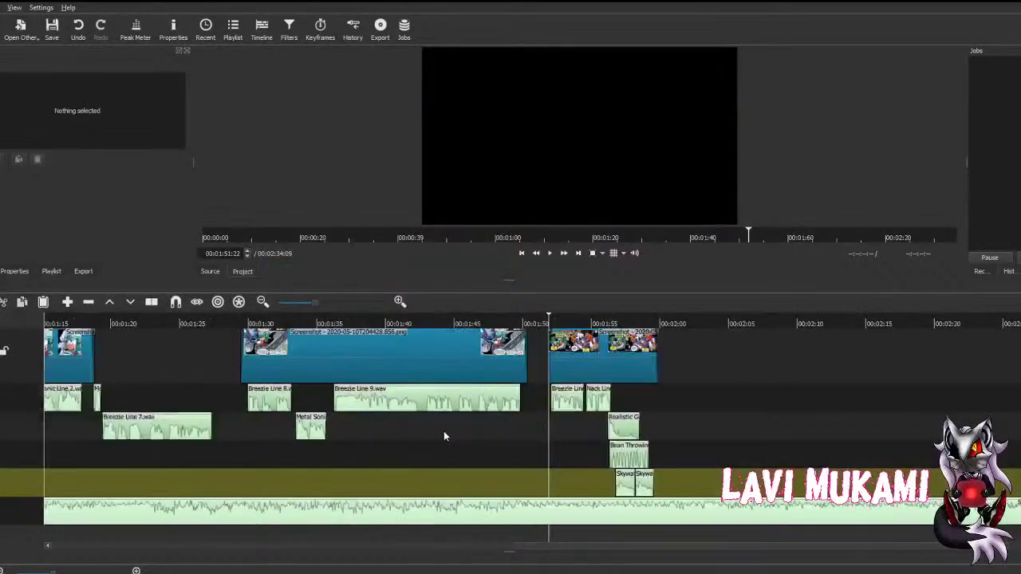
pyautogui.click(524, 326)
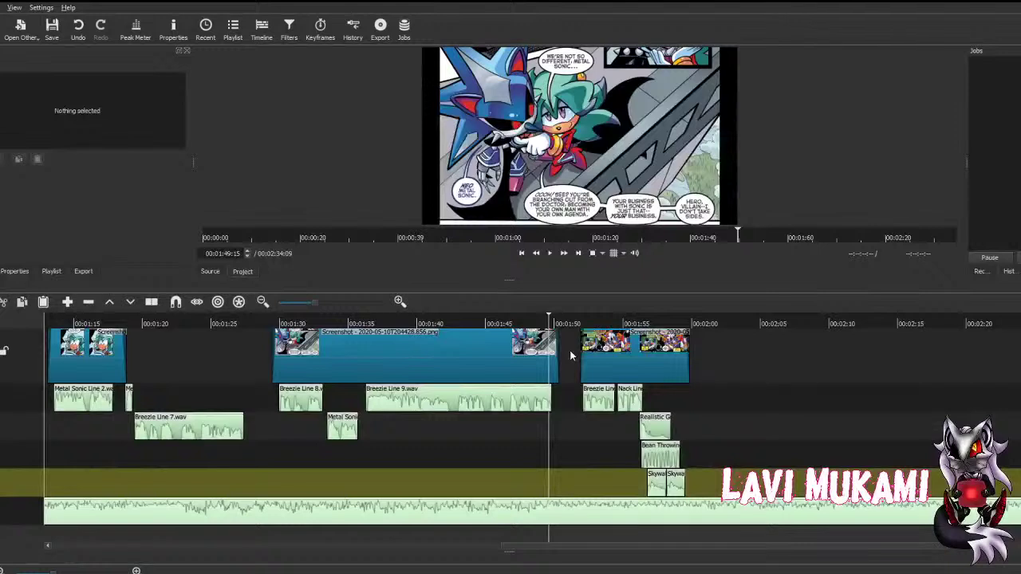
pyautogui.press('space')
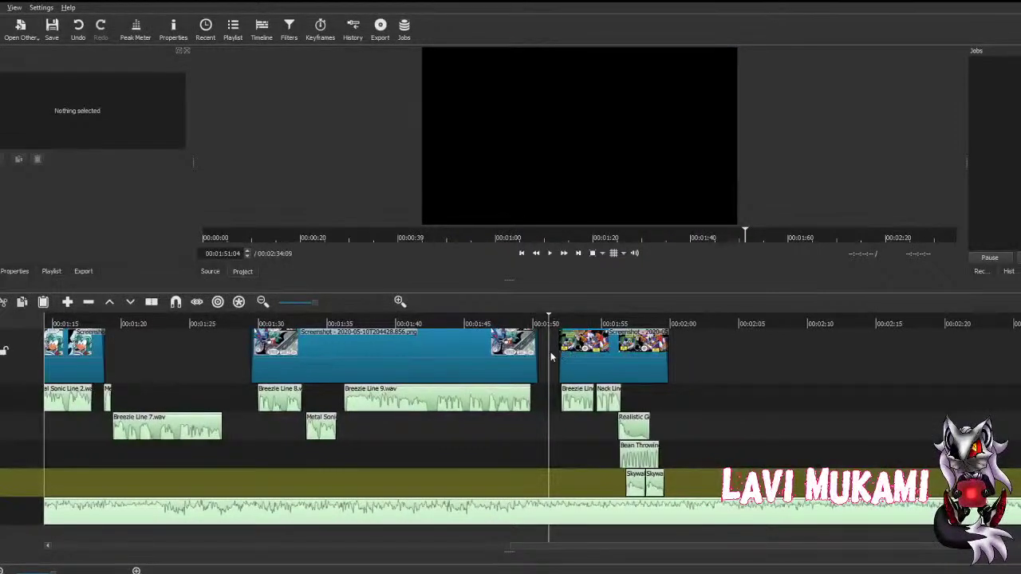
pyautogui.click(535, 327)
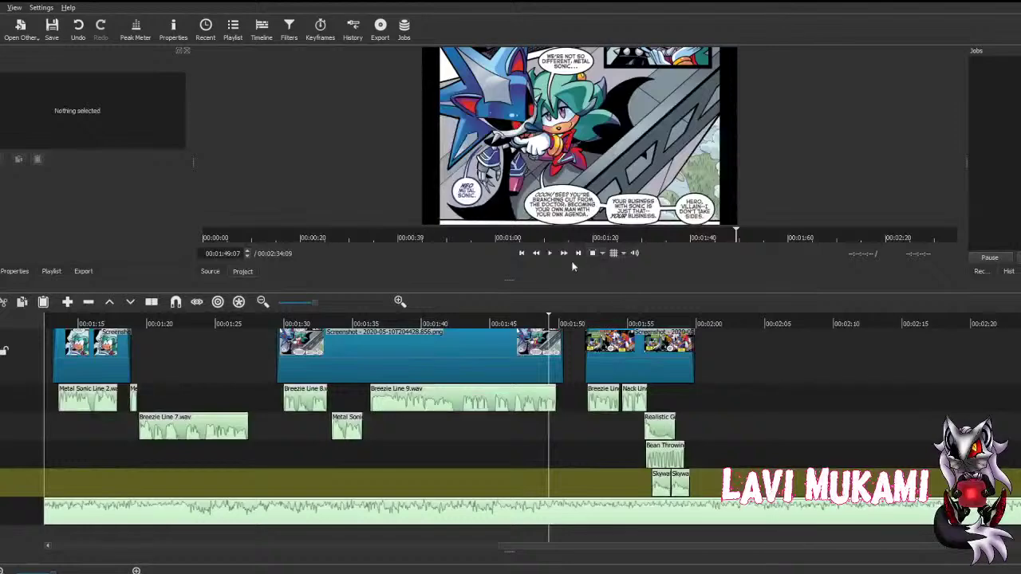
pyautogui.hotkey('ctrl', 's')
pyautogui.press('space')
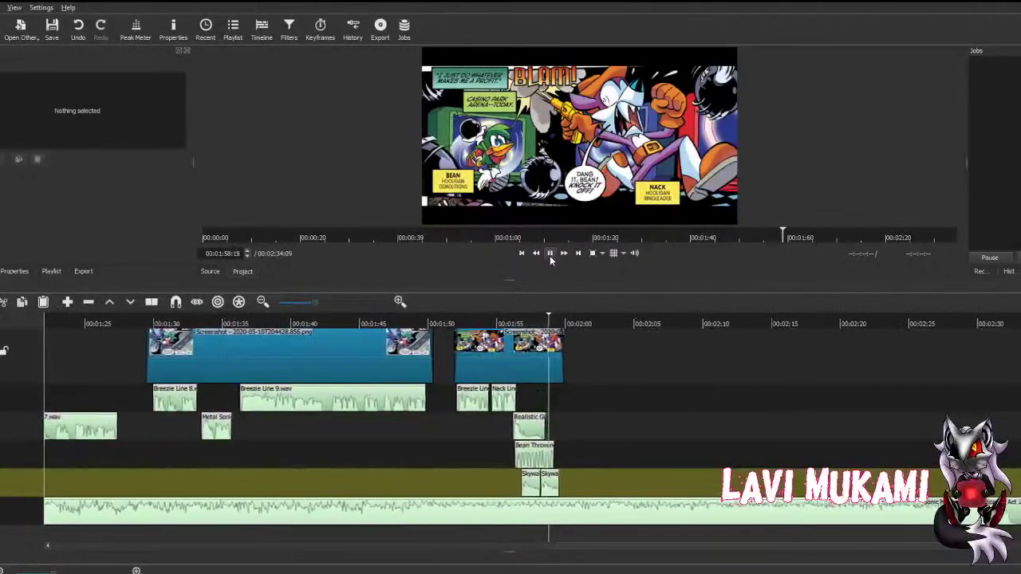
pyautogui.click(549, 253)
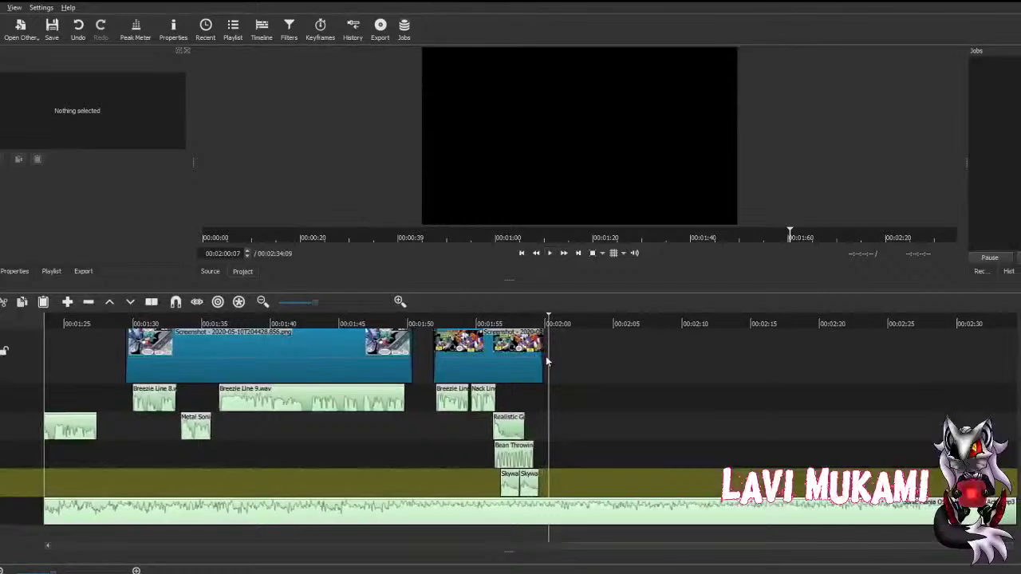
pyautogui.moveTo(548, 361); pyautogui.dragTo(554, 360)
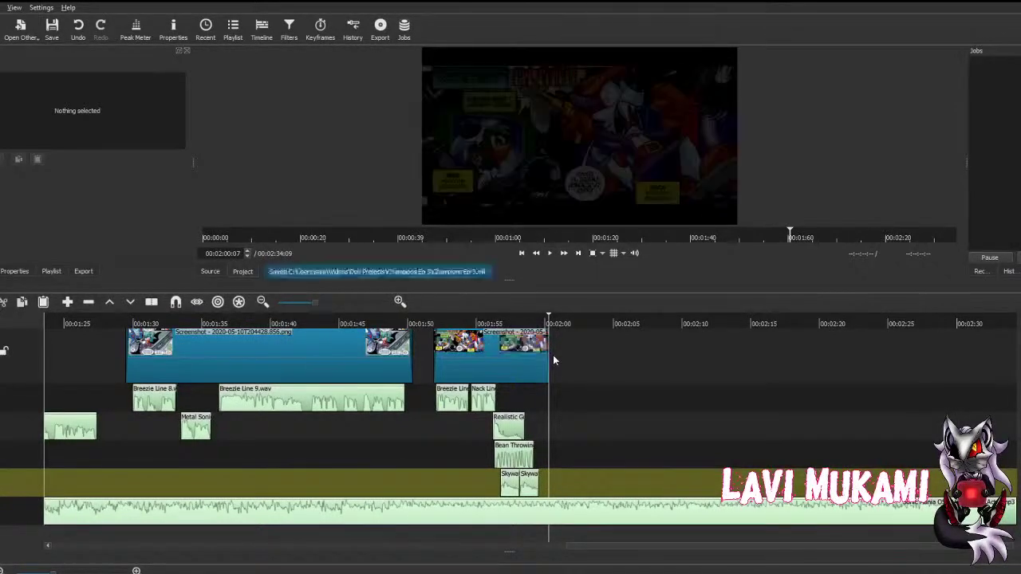
# Step: Append Screenshot - 2020-05-10T204452.966.png to the video track after the Bean and Nack panel and shorten its duration
pyautogui.click(540, 359)
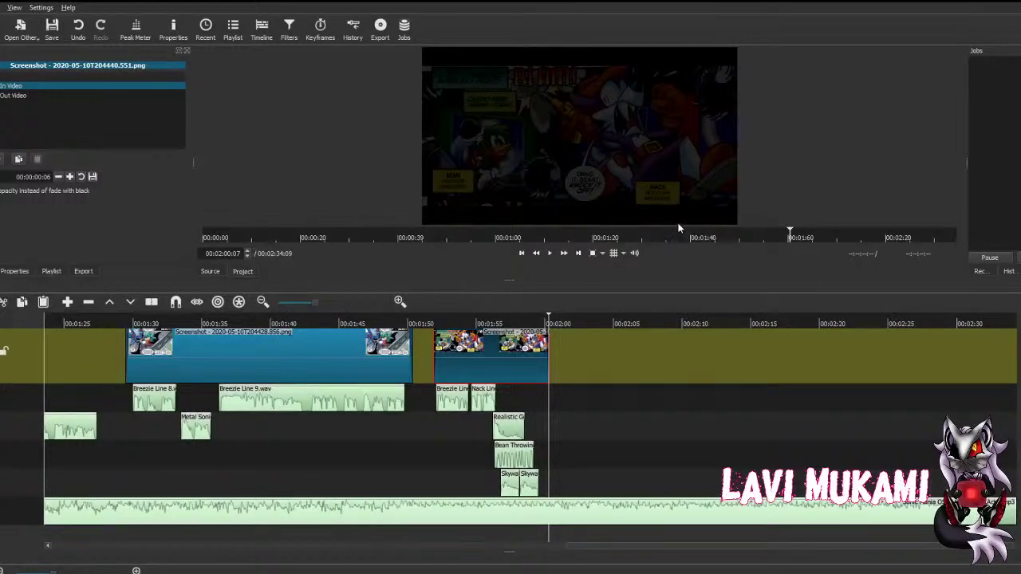
pyautogui.moveTo(679, 229); pyautogui.dragTo(682, 208)
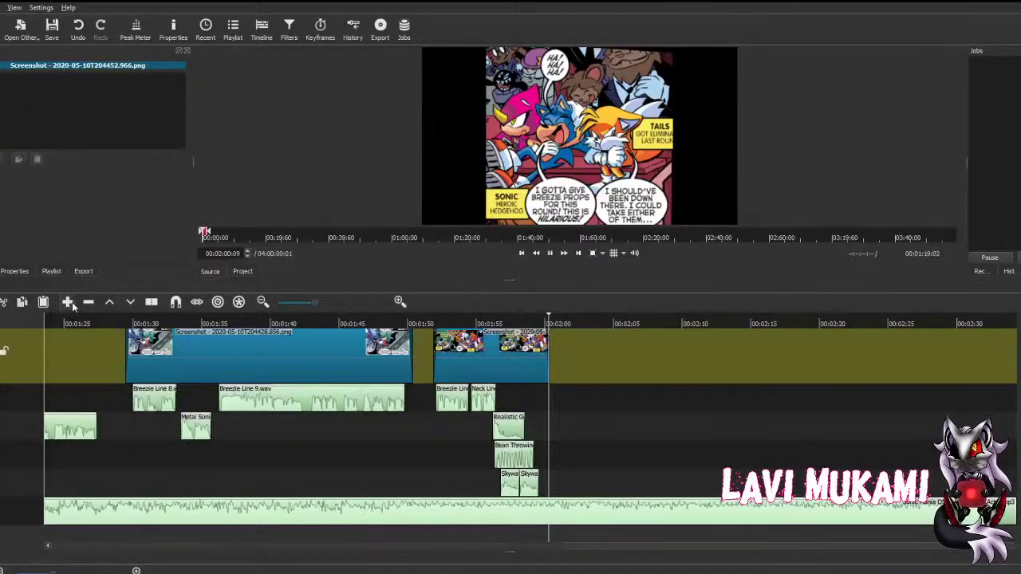
pyautogui.click(68, 303)
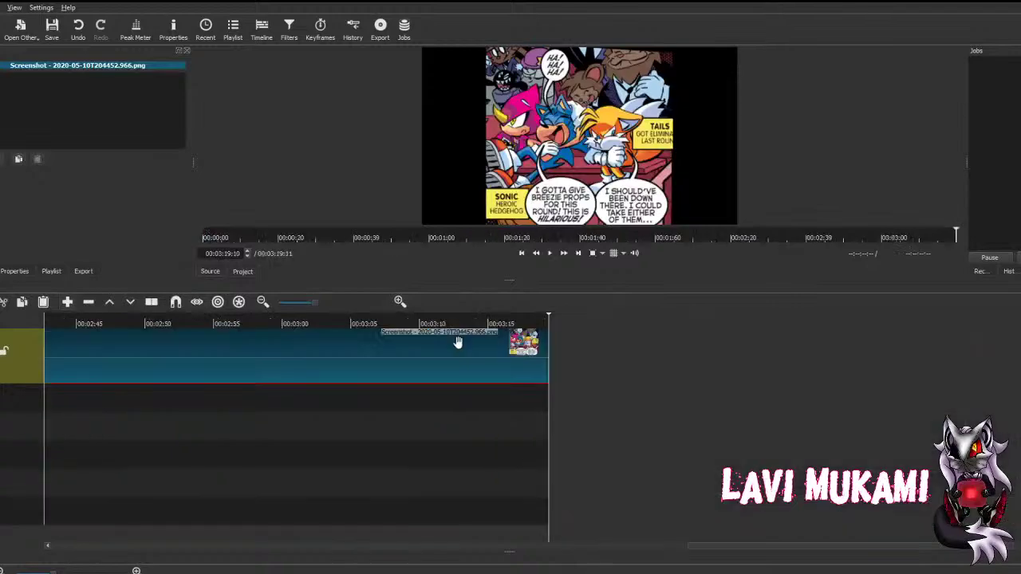
pyautogui.moveTo(547, 355); pyautogui.dragTo(477, 357)
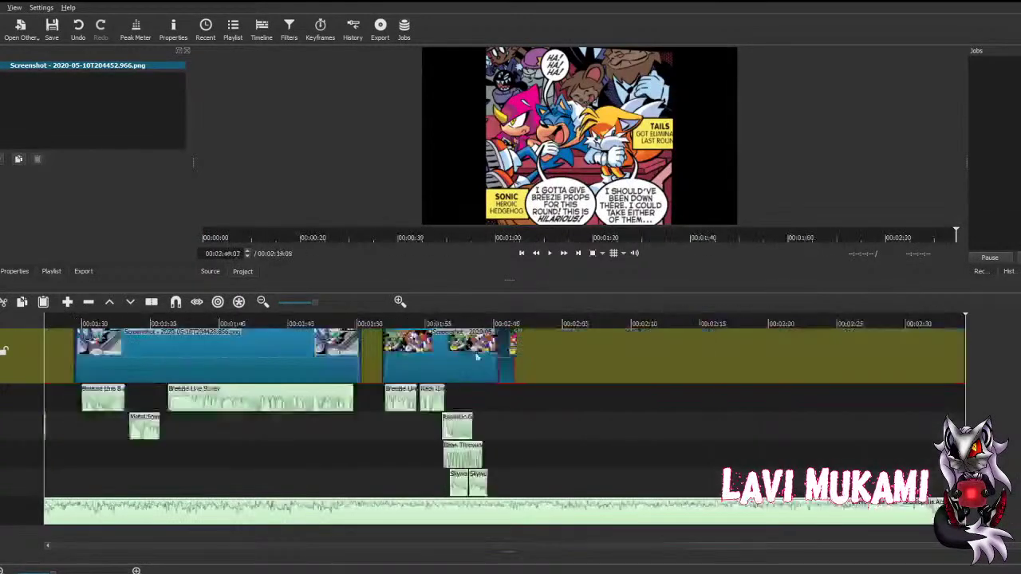
# Step: Extend the Screenshot - 2020-05-10T204452.966.png panel to about 00:02:14 and shift it to leave a short gap after the Bean and Nack panel
pyautogui.press('j')
pyautogui.press('j')
pyautogui.press('j')
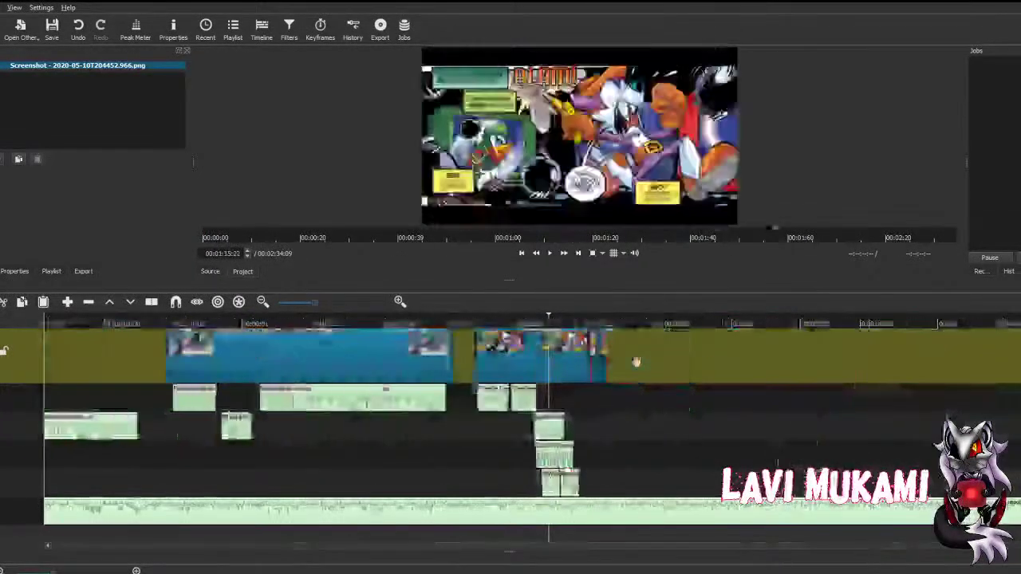
pyautogui.press('End')
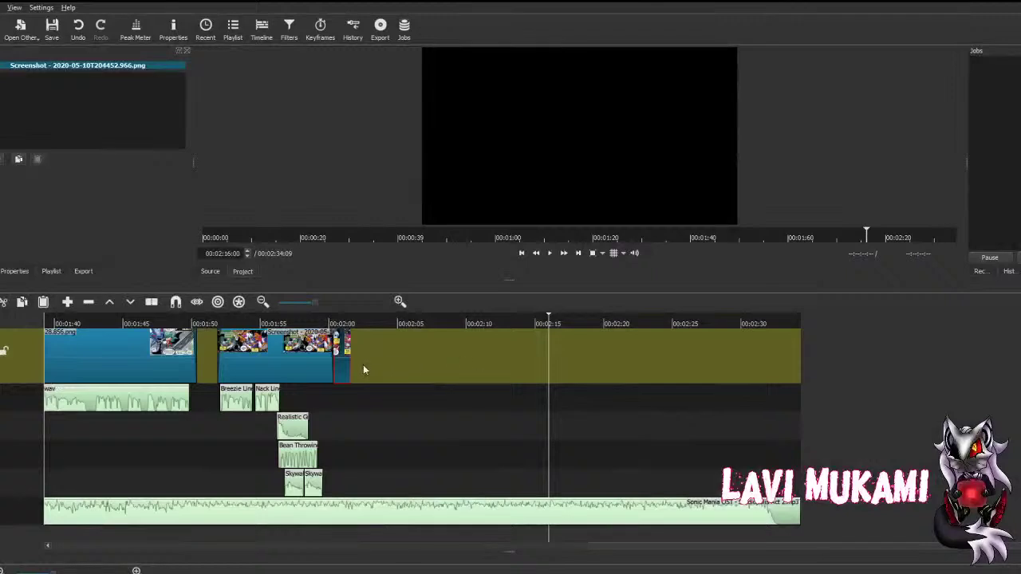
pyautogui.moveTo(348, 367); pyautogui.dragTo(535, 369)
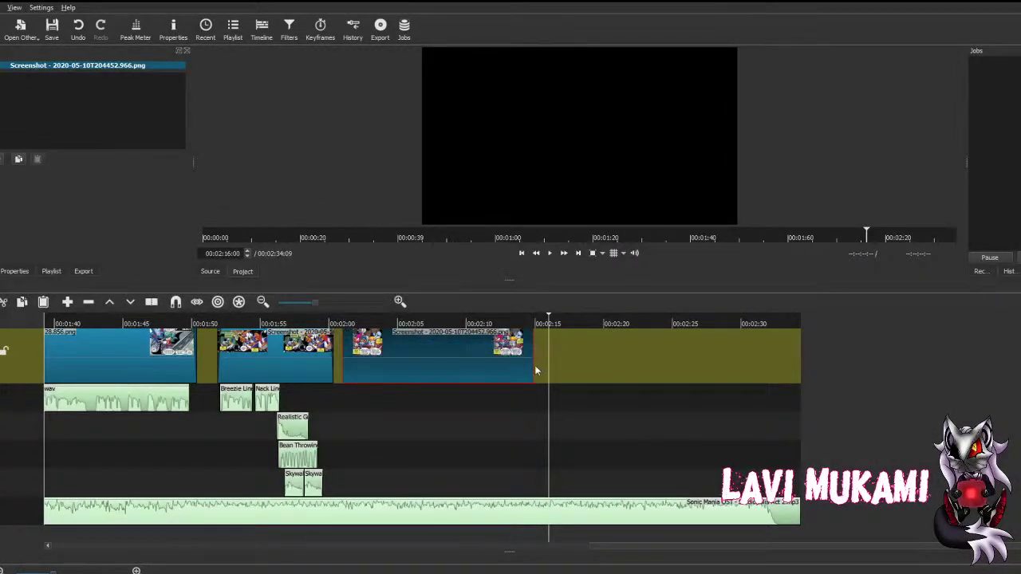
pyautogui.click(440, 412)
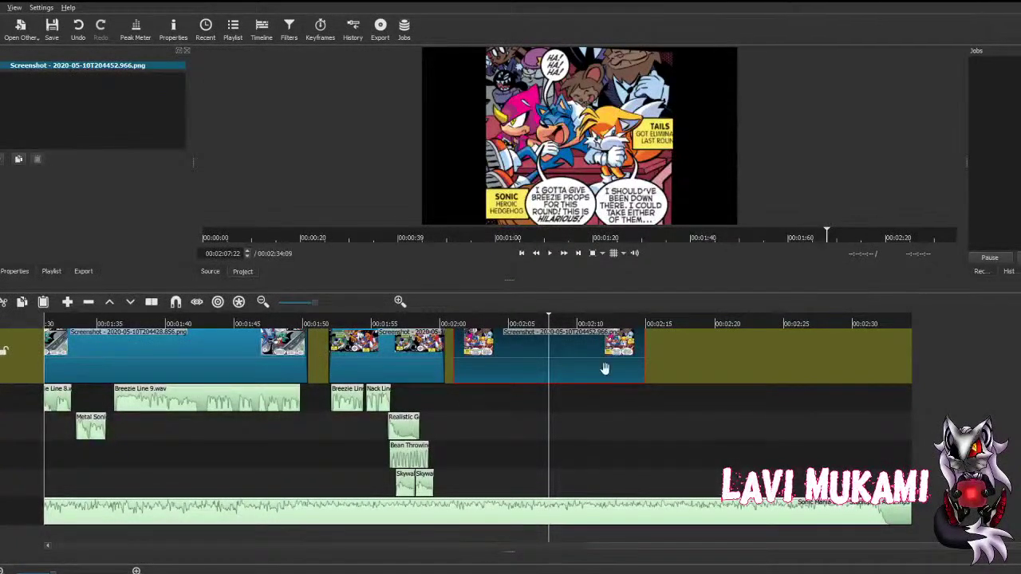
pyautogui.moveTo(581, 358); pyautogui.dragTo(582, 358)
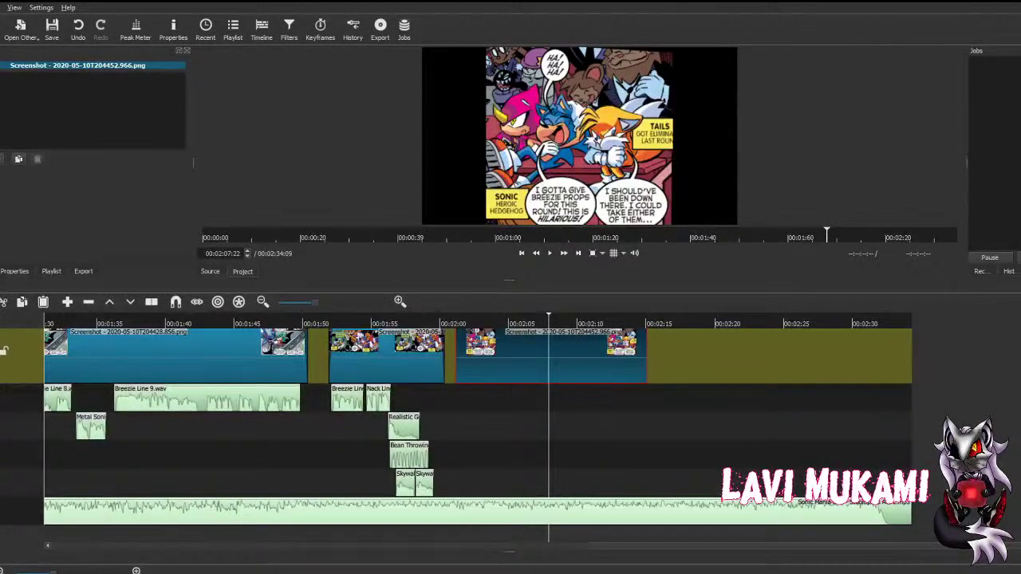
# Step: Append Laughing Crowd Sound Effect.mp3 to the upper audio track and set its gain to -25.9 dB
pyautogui.click(29, 408)
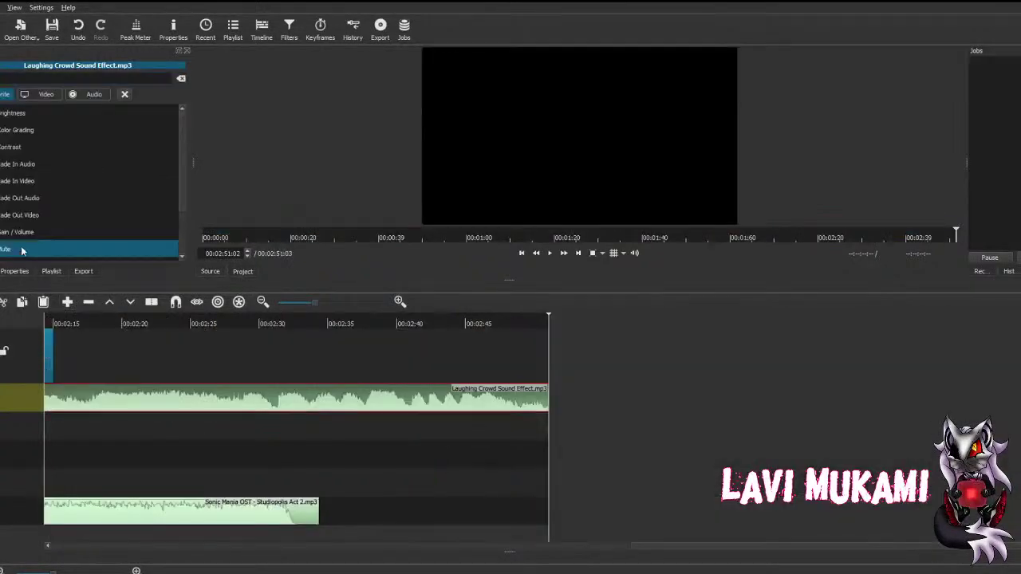
pyautogui.click(28, 241)
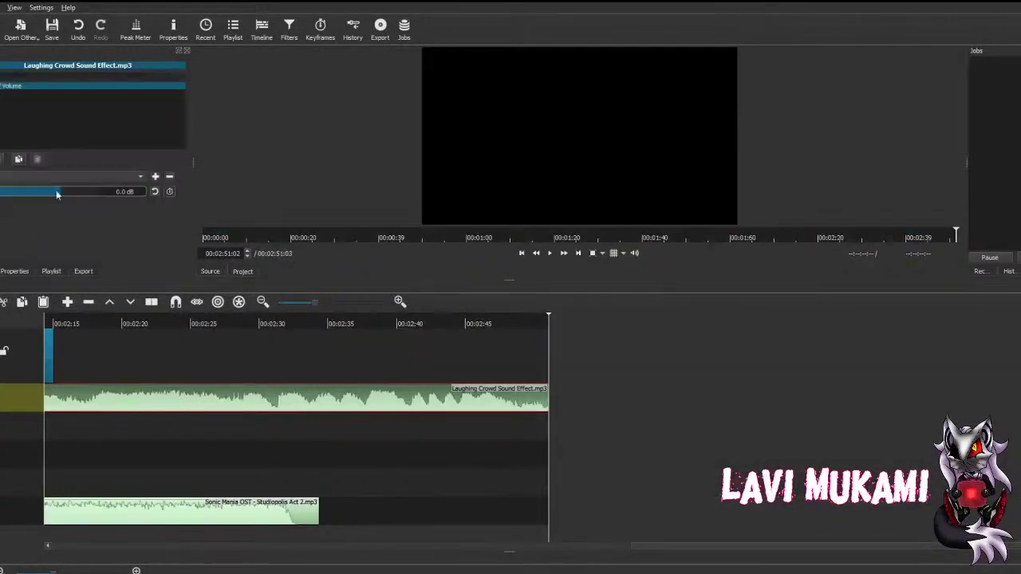
pyautogui.moveTo(56, 195); pyautogui.dragTo(22, 194)
# Step: Move the laughing crowd clip down to the explosion sound track, just after the second explosion
pyautogui.press('Up')
pyautogui.press('Up')
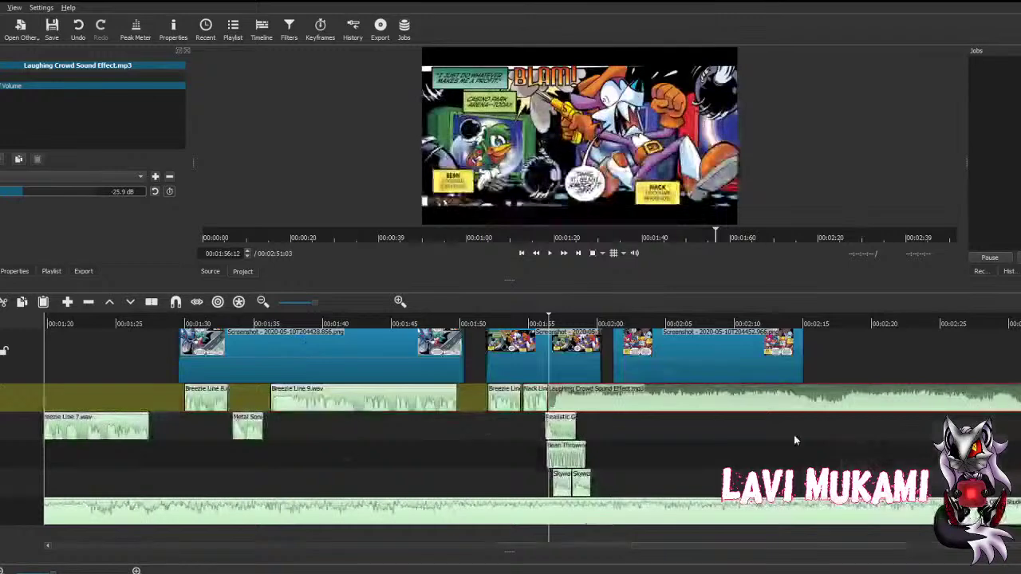
pyautogui.click(794, 434)
pyautogui.moveTo(414, 397); pyautogui.dragTo(464, 489)
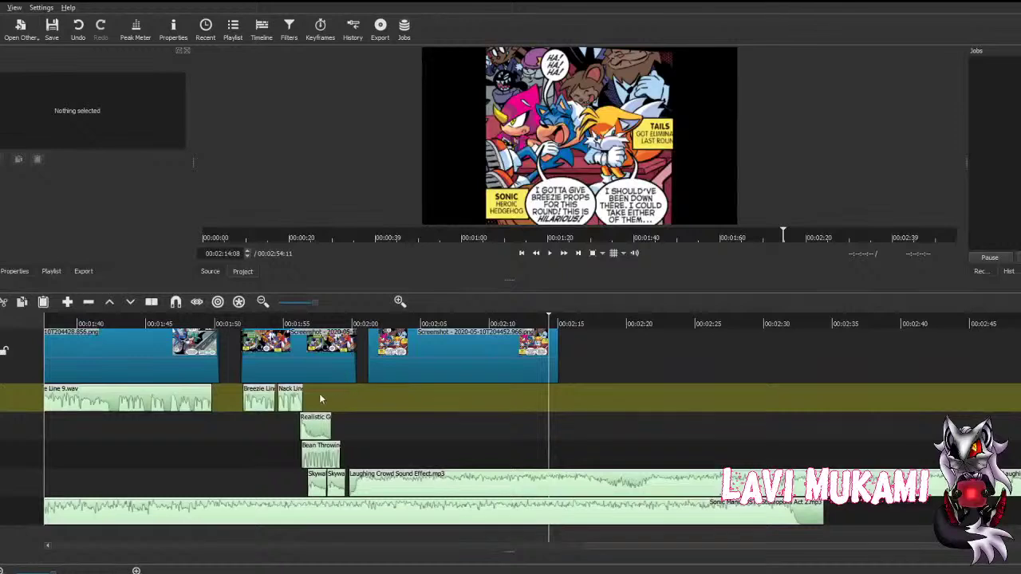
# Step: Place Sonic Line 1.wav under the start of the Sonic and Tails panel with the lower Sonic gain preset of -6.0 dB
pyautogui.click(290, 399)
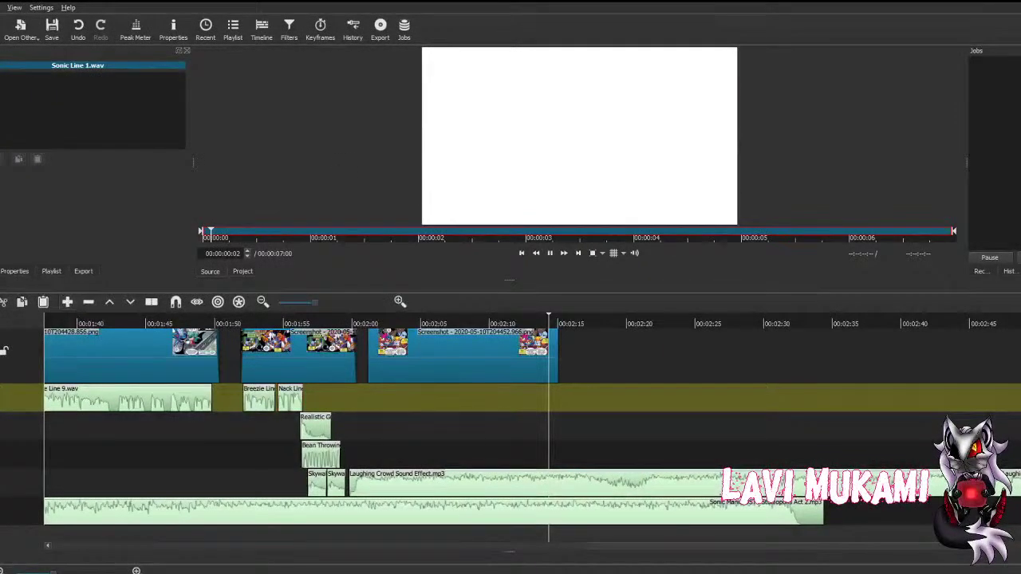
pyautogui.press('b')
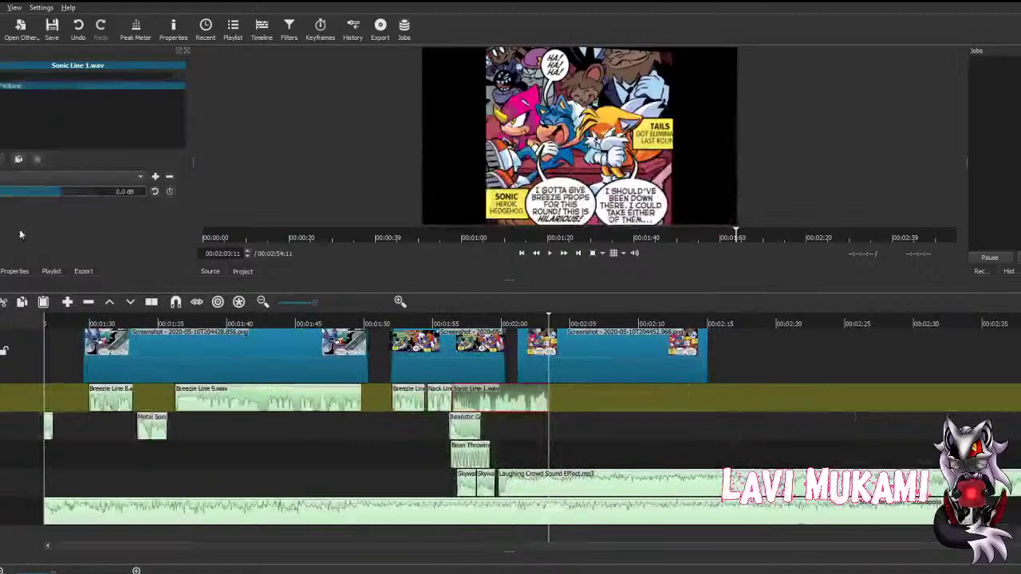
pyautogui.click(52, 179)
pyautogui.click(34, 220)
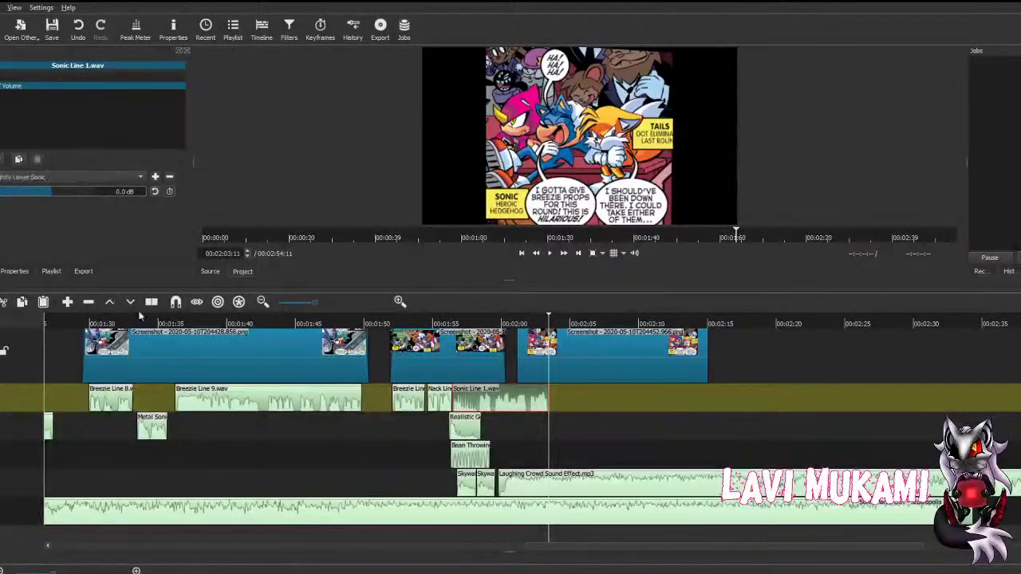
pyautogui.moveTo(505, 399); pyautogui.dragTo(580, 396)
# Step: Add Fade In Video and Fade Out Video filters to the Screenshot - 2020-05-10T204452.966.png panel
pyautogui.scroll(2, 579, 383)
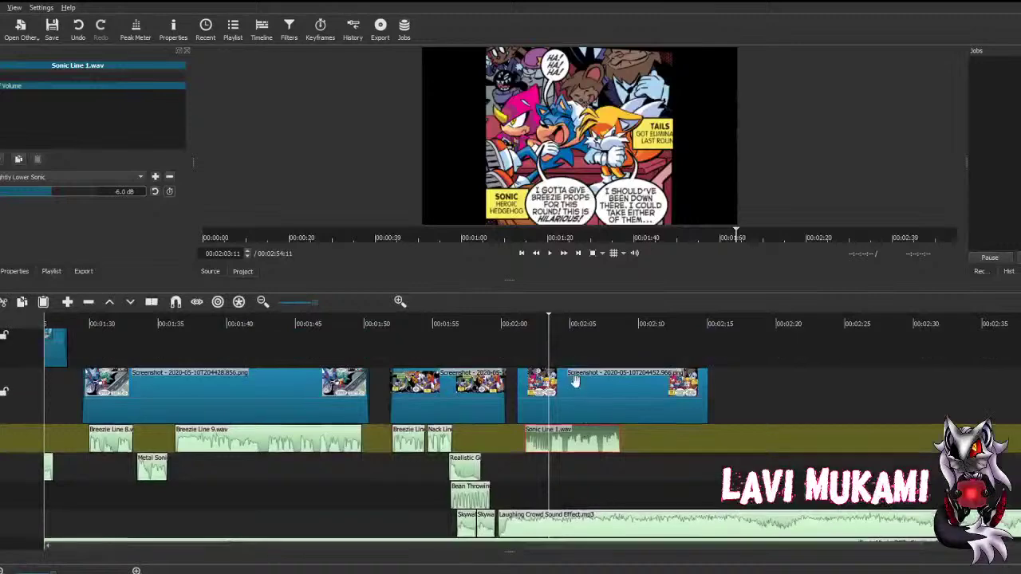
pyautogui.click(575, 382)
pyautogui.click(19, 156)
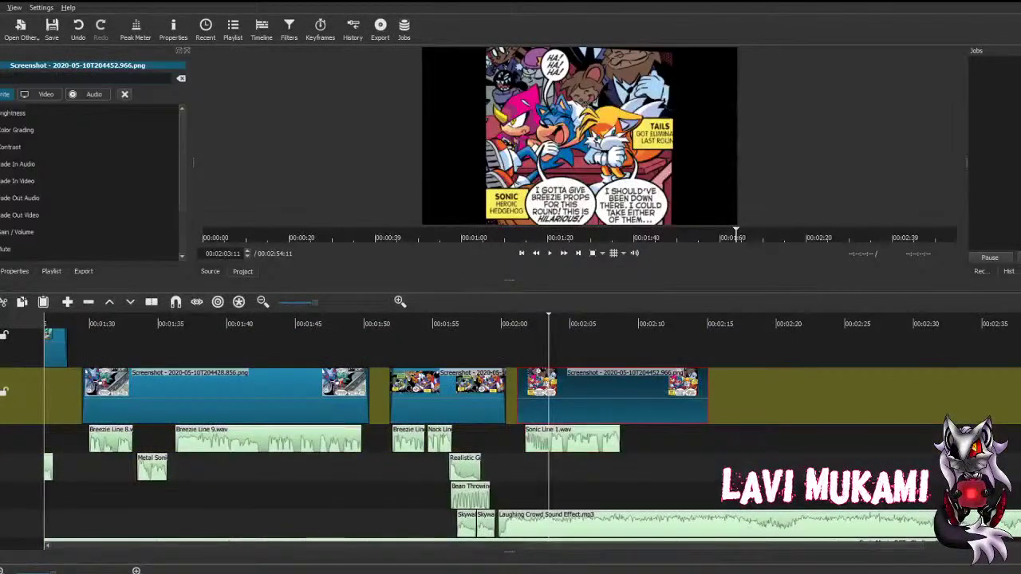
pyautogui.click(4, 181)
pyautogui.click(18, 159)
pyautogui.click(36, 215)
pyautogui.scroll(-2, 684, 373)
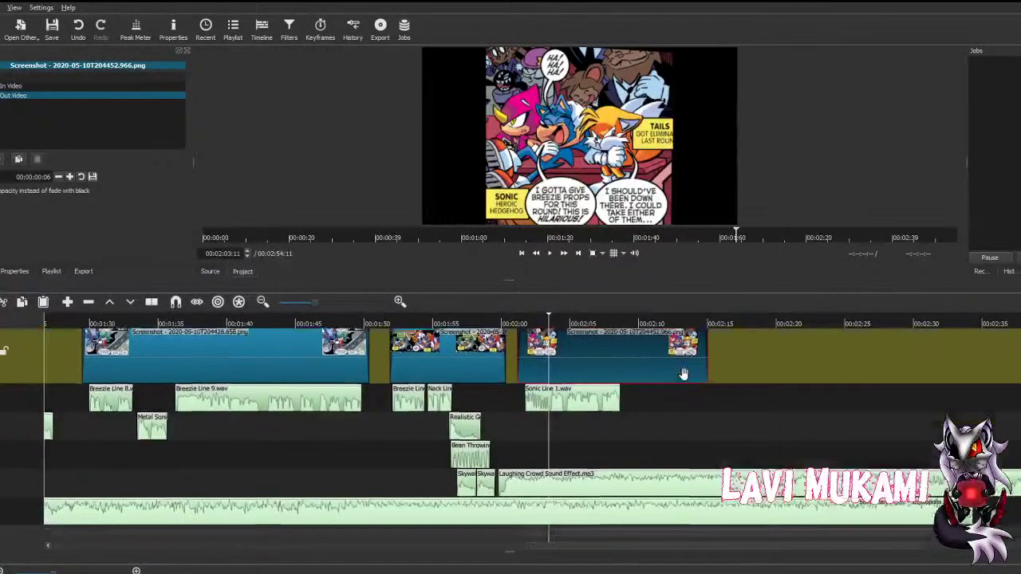
# Step: Add Tails Line 1.wav to the voice track and position it just after Sonic Line 1.wav
pyautogui.click(584, 403)
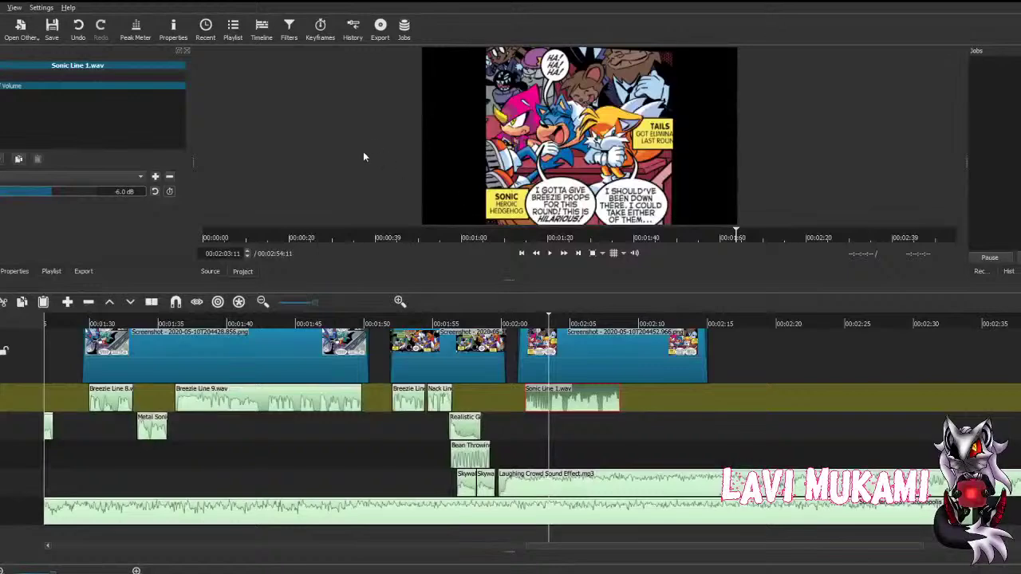
pyautogui.moveTo(363, 158); pyautogui.dragTo(348, 158)
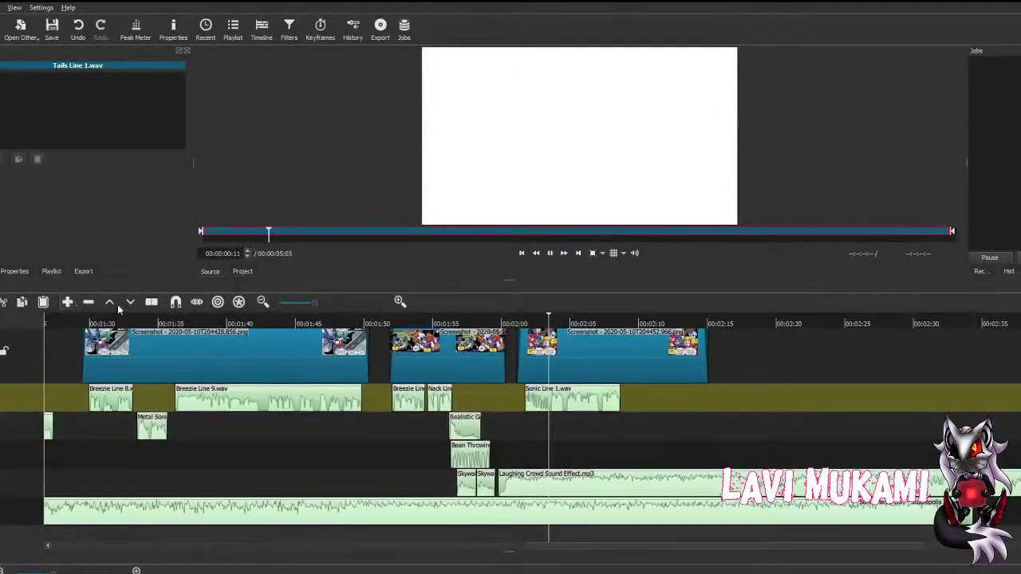
pyautogui.moveTo(555, 416); pyautogui.dragTo(532, 402)
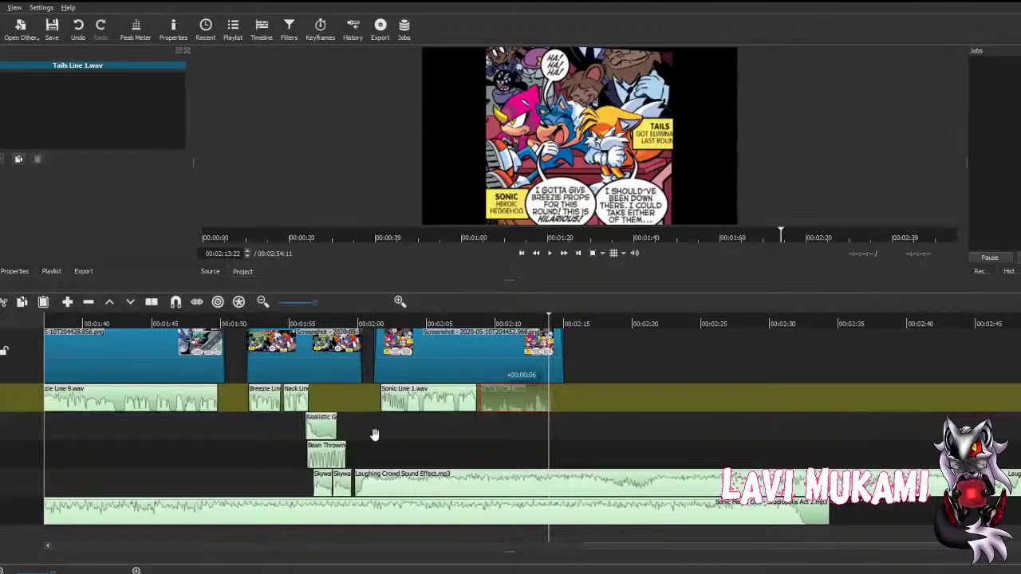
# Step: Shift the laughing crowd clip to start with the Sonic and Tails panel, and play back the section
pyautogui.moveTo(406, 494); pyautogui.dragTo(426, 500)
pyautogui.press('Up')
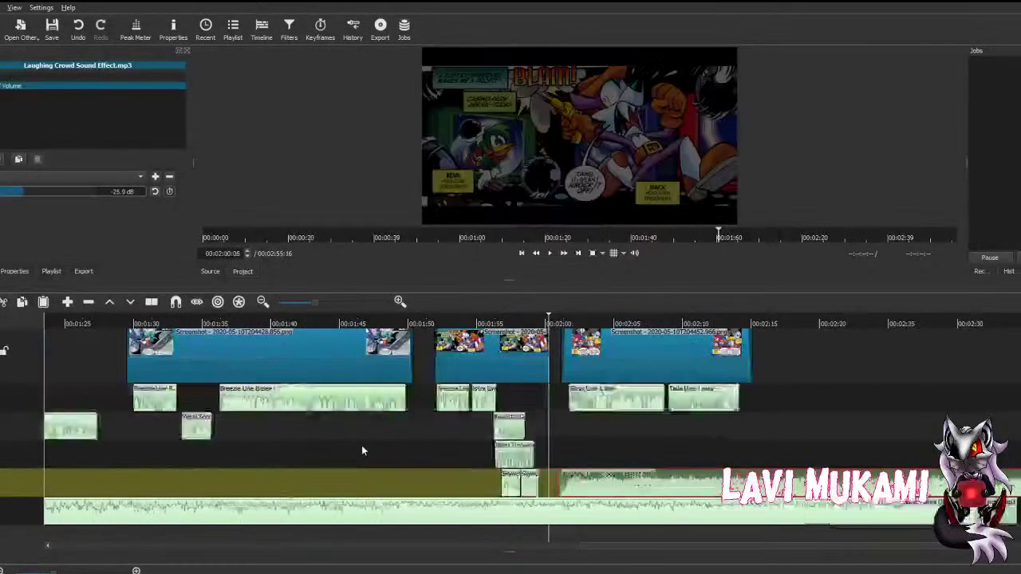
pyautogui.click(550, 254)
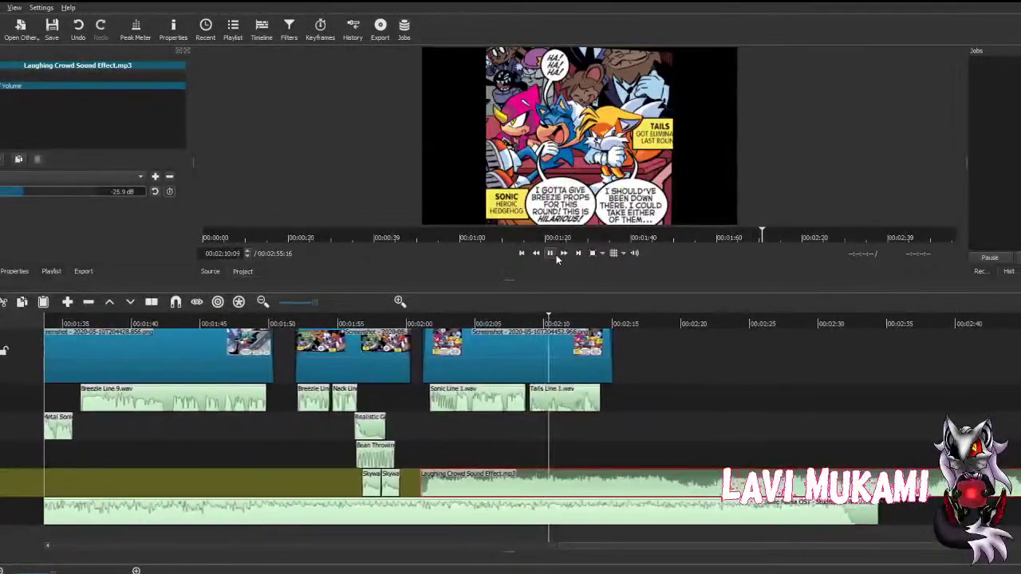
pyautogui.click(556, 255)
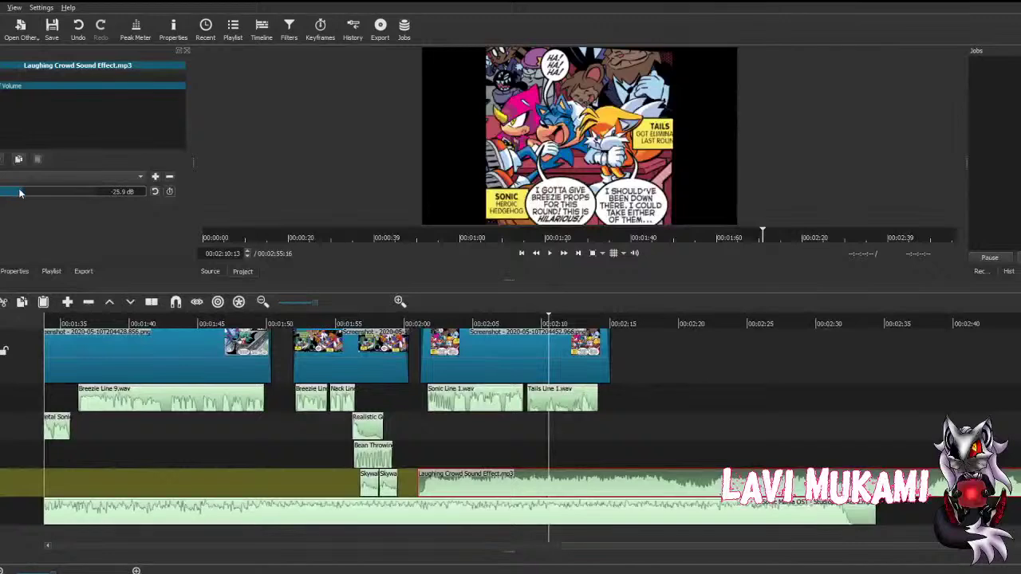
# Step: Lower the gain of Sonic Line 1.wav to -9.9 dB and save the project
pyautogui.click(477, 399)
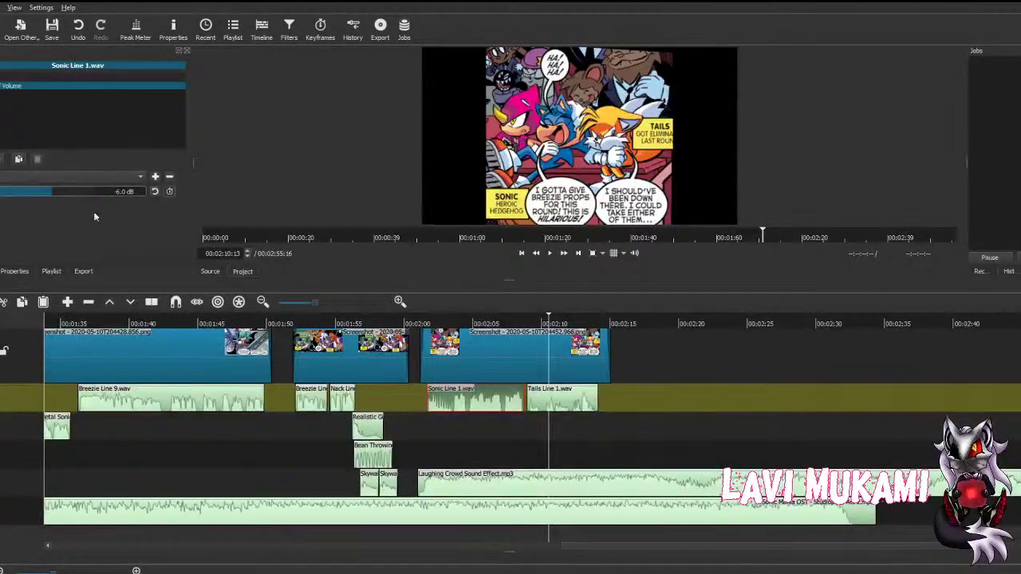
pyautogui.click(49, 193)
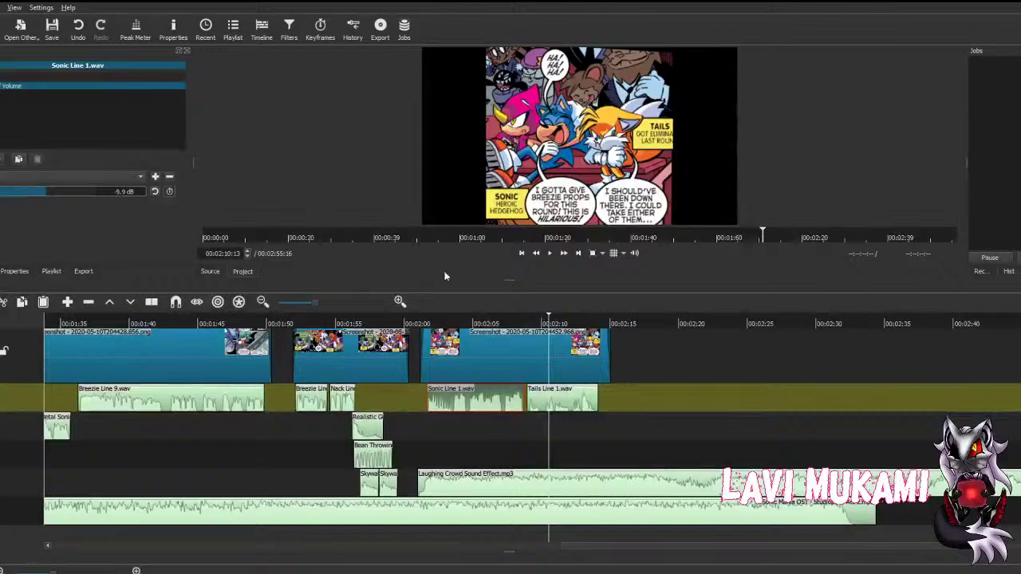
pyautogui.hotkey('ctrl', 's')
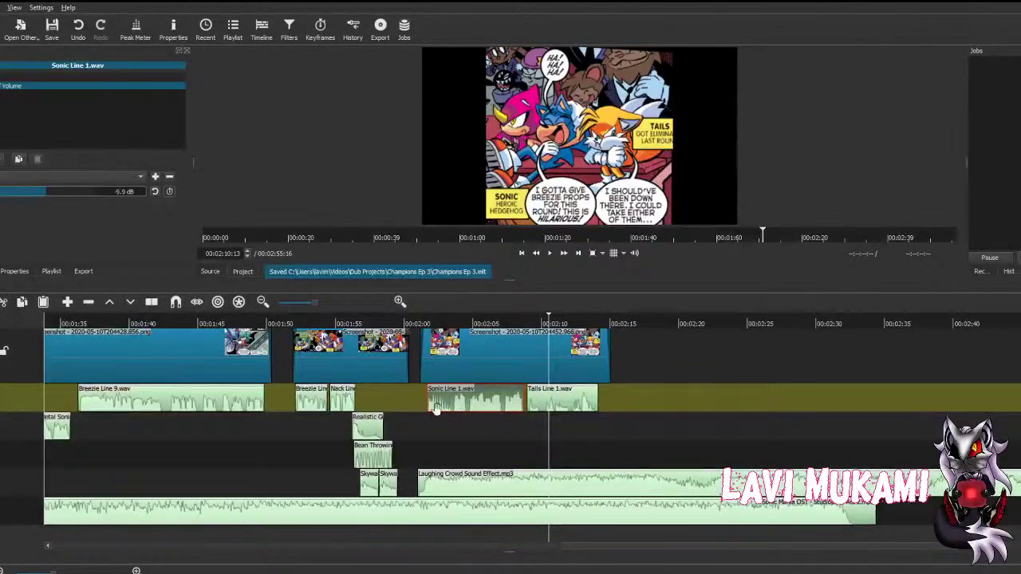
# Step: Play back the Sonic and Tails panel to check its voice lines against the crowd laughter
pyautogui.press('Up')
pyautogui.click(549, 253)
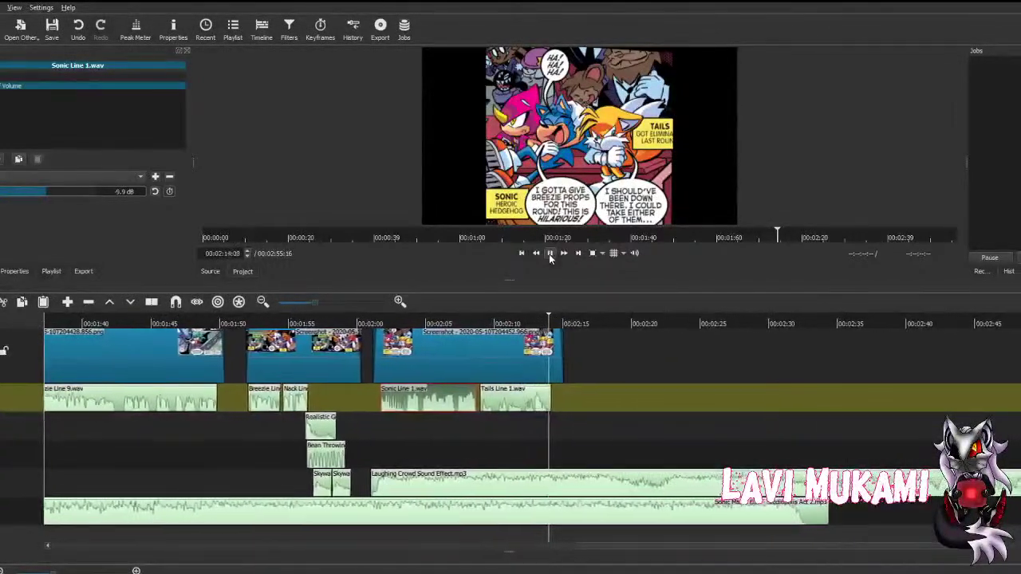
pyautogui.click(549, 253)
# Step: Append Screenshot - 2020-05-10T204501.150.png to the video track and trim its end to about 00:02:26
pyautogui.click(518, 371)
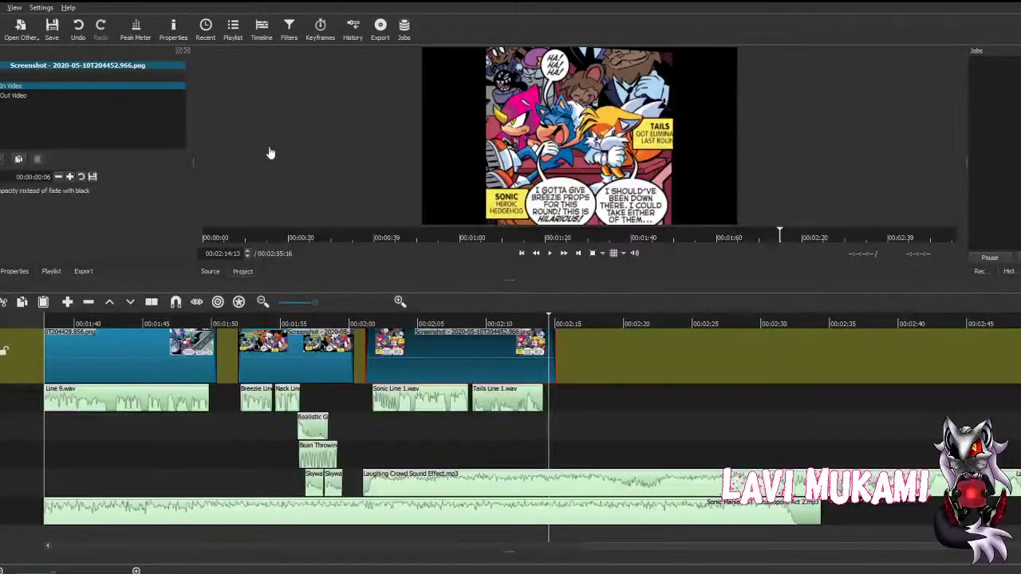
pyautogui.doubleClick(737, 218)
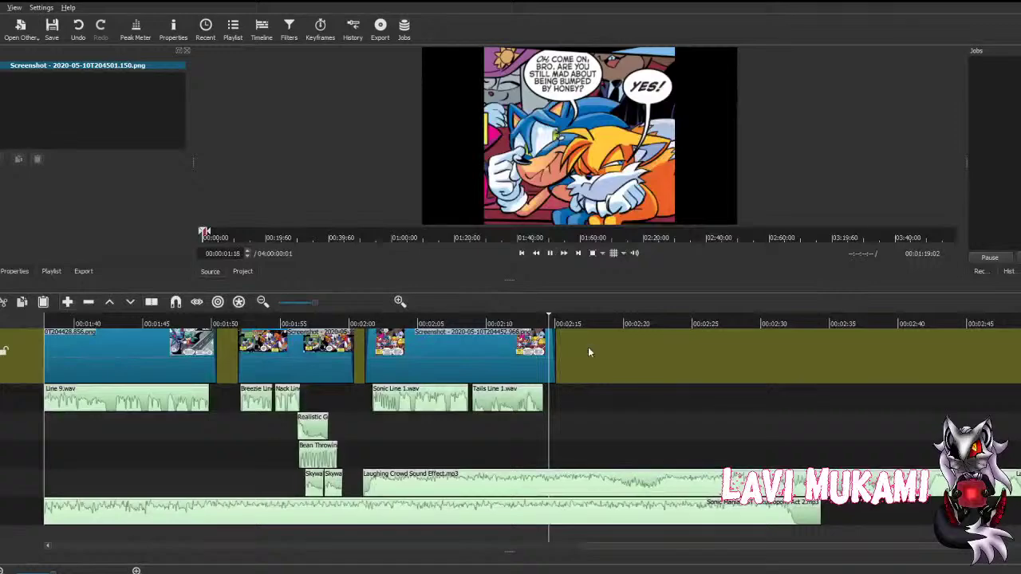
pyautogui.press('a')
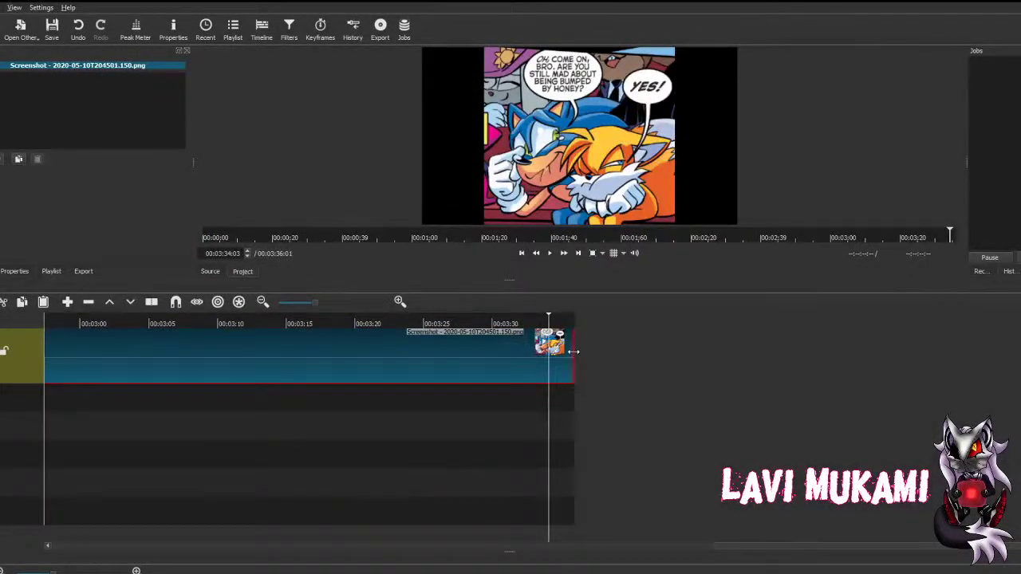
pyautogui.moveTo(573, 351); pyautogui.dragTo(402, 415)
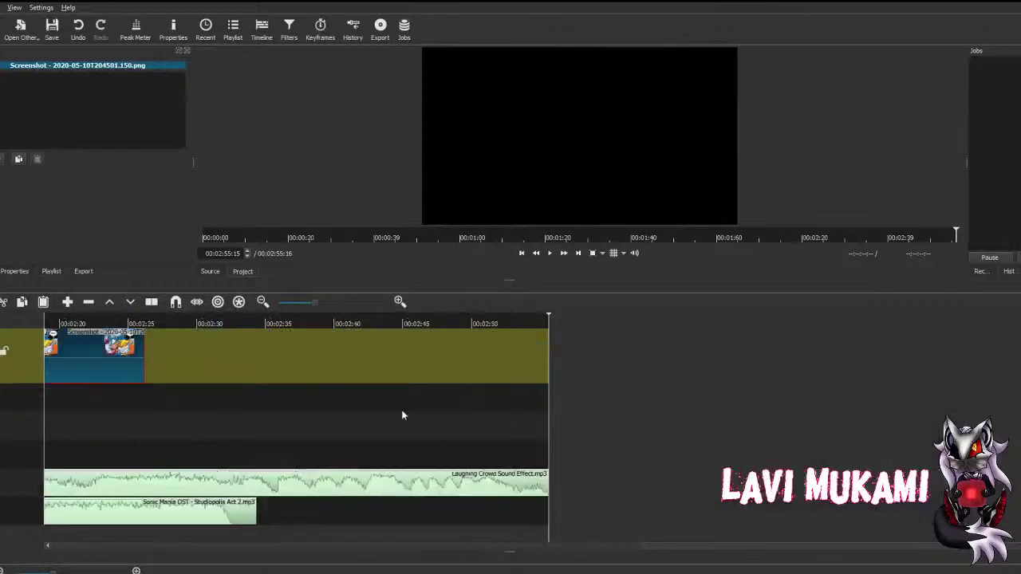
# Step: Position the Screenshot - 2020-05-10T204501.150.png panel just after the previous panel, leaving a short gap between them
pyautogui.press('Up')
pyautogui.press('Up')
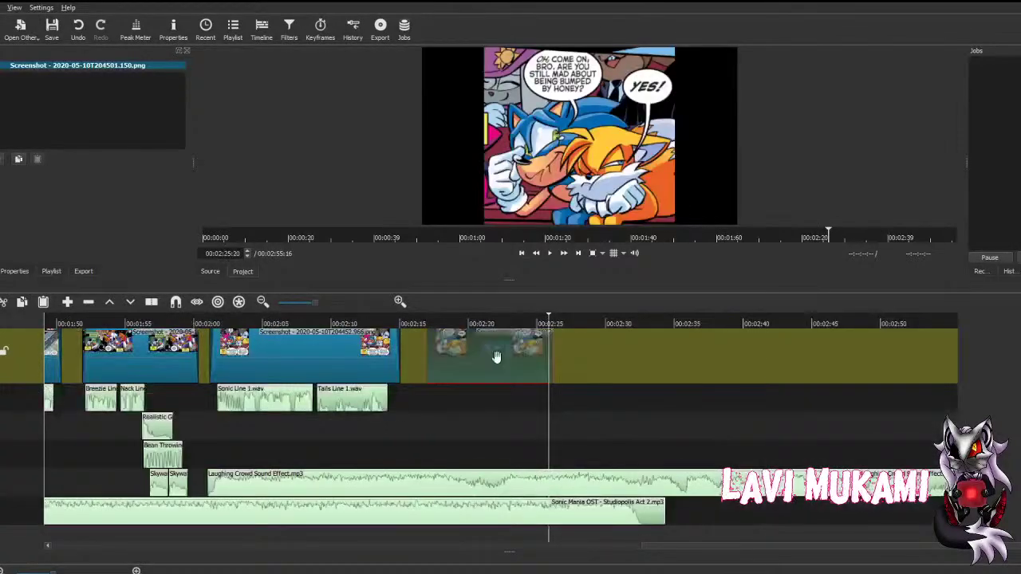
pyautogui.moveTo(496, 356); pyautogui.dragTo(485, 354)
pyautogui.press('Up')
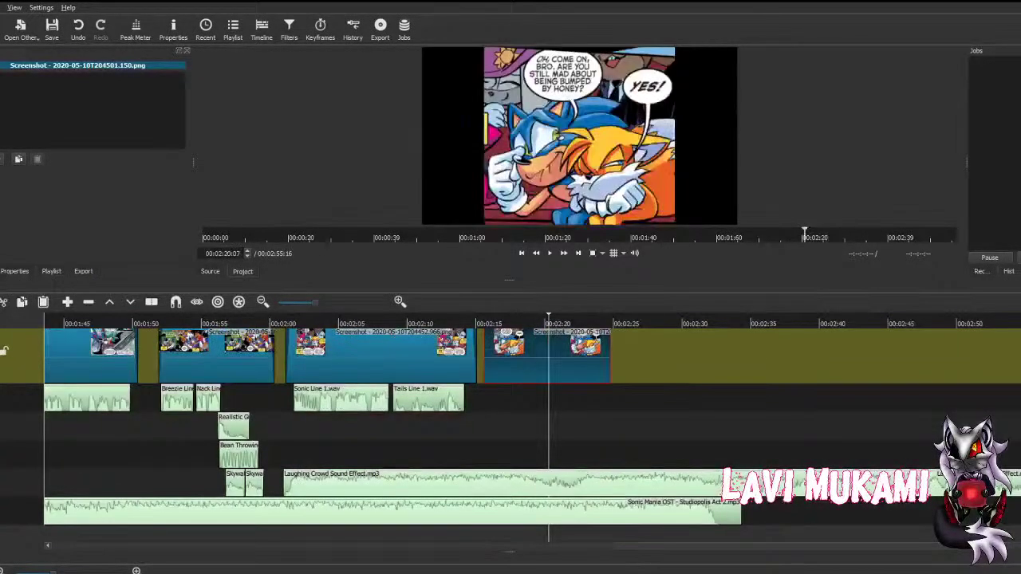
# Step: Add Fade In Video and Fade Out Video filters to the Screenshot - 2020-05-10T204501.150.png panel
pyautogui.click(0, 158)
pyautogui.click(6, 182)
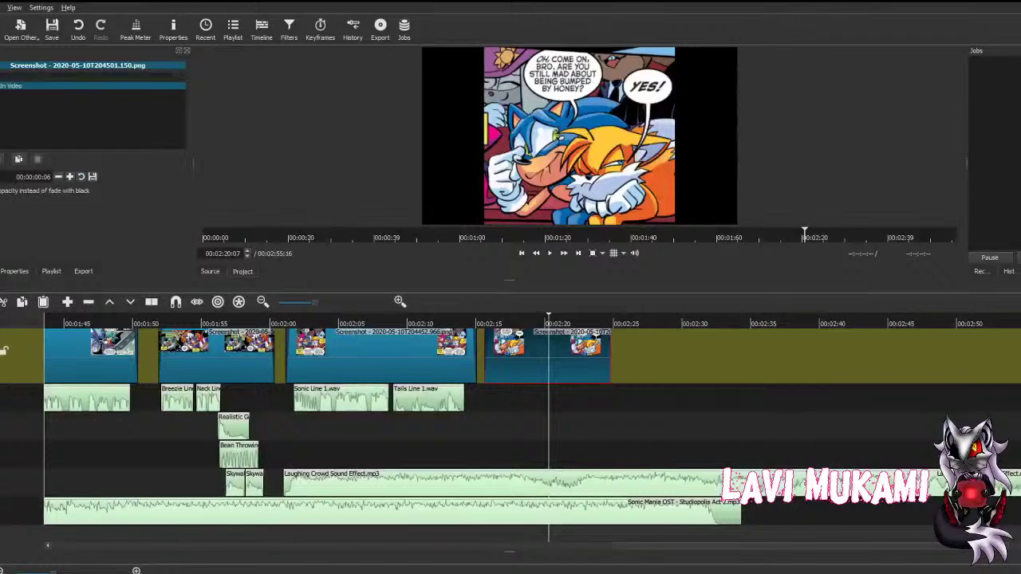
pyautogui.click(0, 159)
pyautogui.click(6, 213)
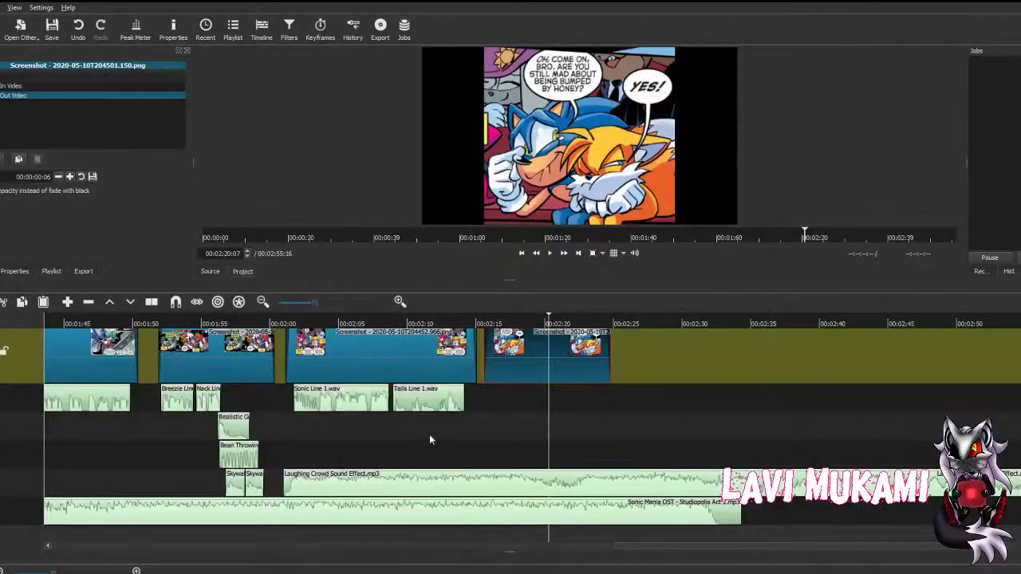
# Step: Add Sonic Line 2.wav to the voice track under the start of the Screenshot - 2020-05-10T204501.150.png panel
pyautogui.click(427, 397)
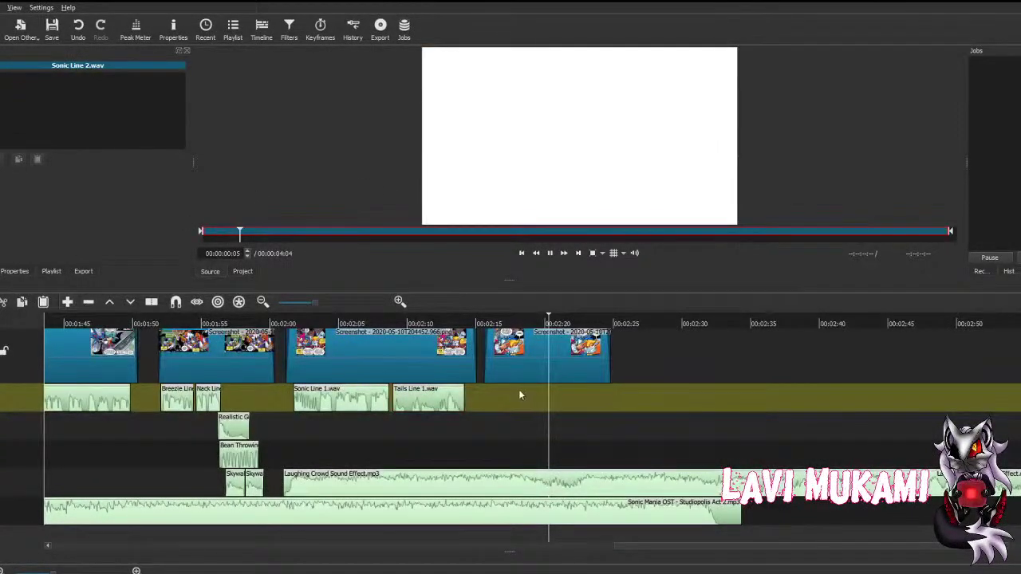
pyautogui.moveTo(518, 389); pyautogui.dragTo(541, 408)
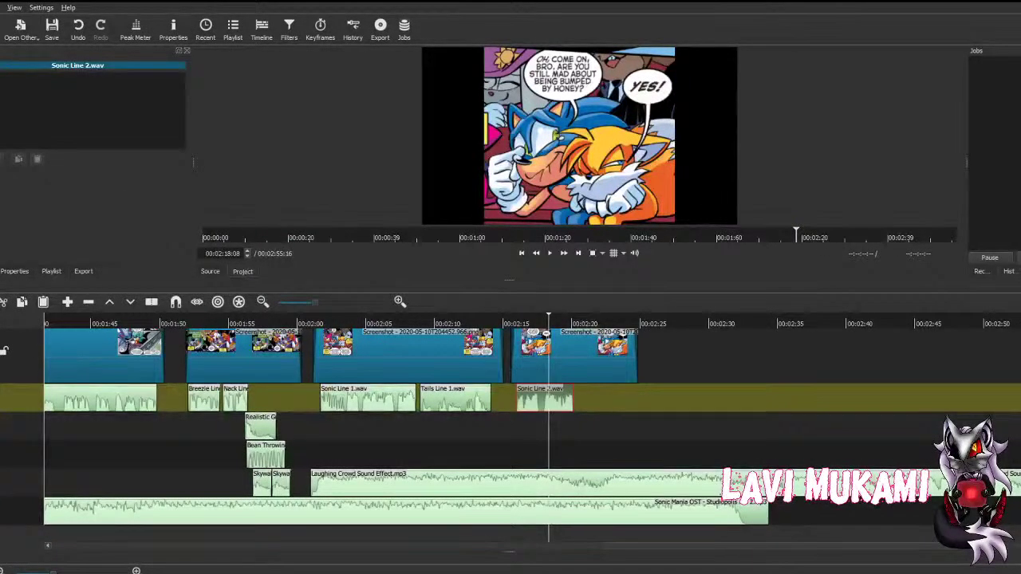
# Step: Add a Gain / Volume filter to Sonic Line 2.wav and apply the Slightly Lower Sonic preset
pyautogui.click(18, 159)
pyautogui.click(51, 230)
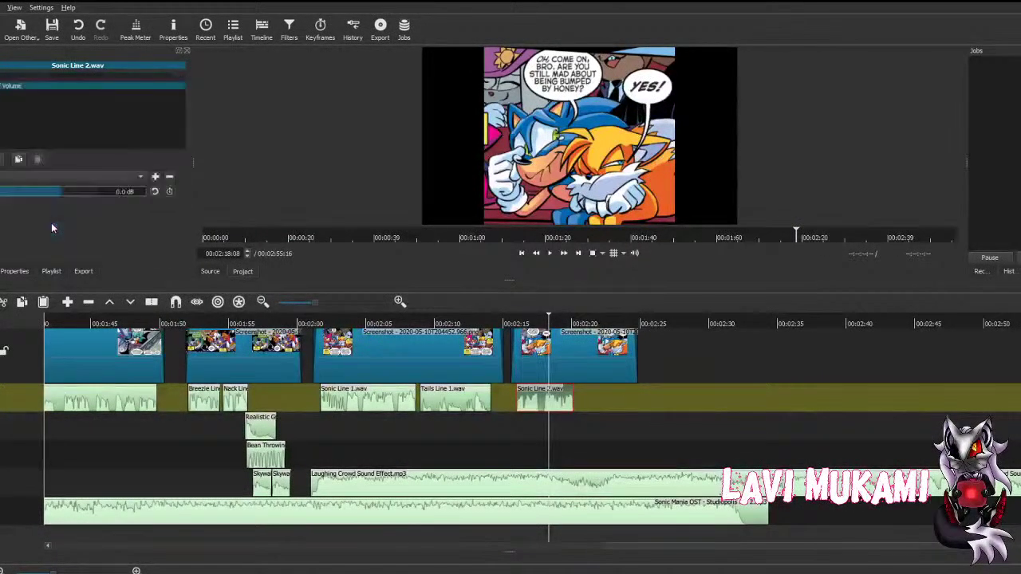
pyautogui.click(72, 177)
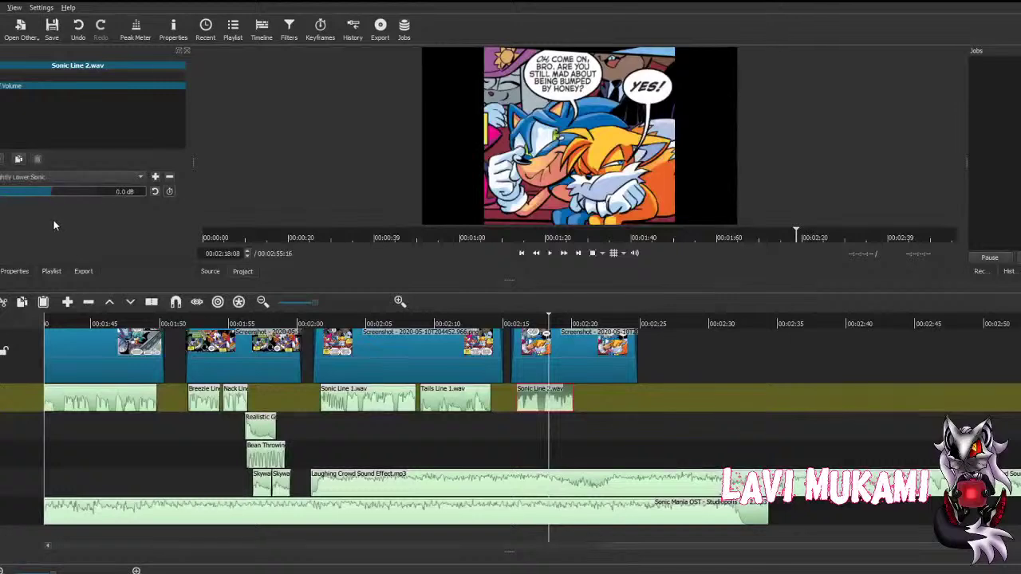
pyautogui.click(67, 212)
# Step: Add Tails Line 2.wav to the voice track shortly after Sonic Line 2.wav
pyautogui.moveTo(354, 168); pyautogui.dragTo(353, 171)
pyautogui.press('space')
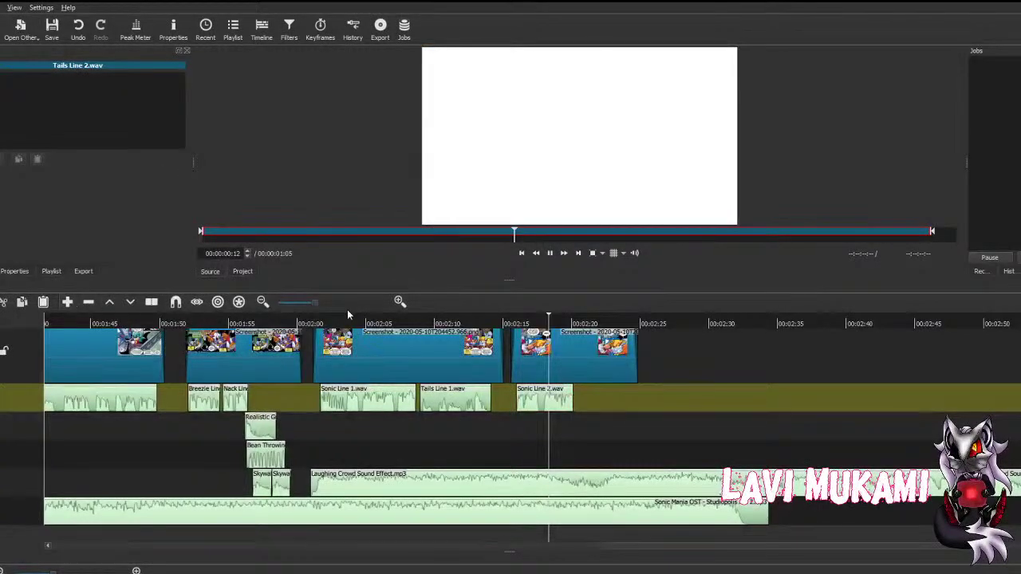
pyautogui.press('a')
pyautogui.moveTo(548, 405); pyautogui.dragTo(552, 405)
# Step: Trim the end of the Screenshot - 2020-05-10T204501.150.png panel to about 00:02:22, just past Tails Line 2.wav, and save the project
pyautogui.moveTo(604, 368); pyautogui.dragTo(550, 358)
pyautogui.press('Up')
pyautogui.click(551, 252)
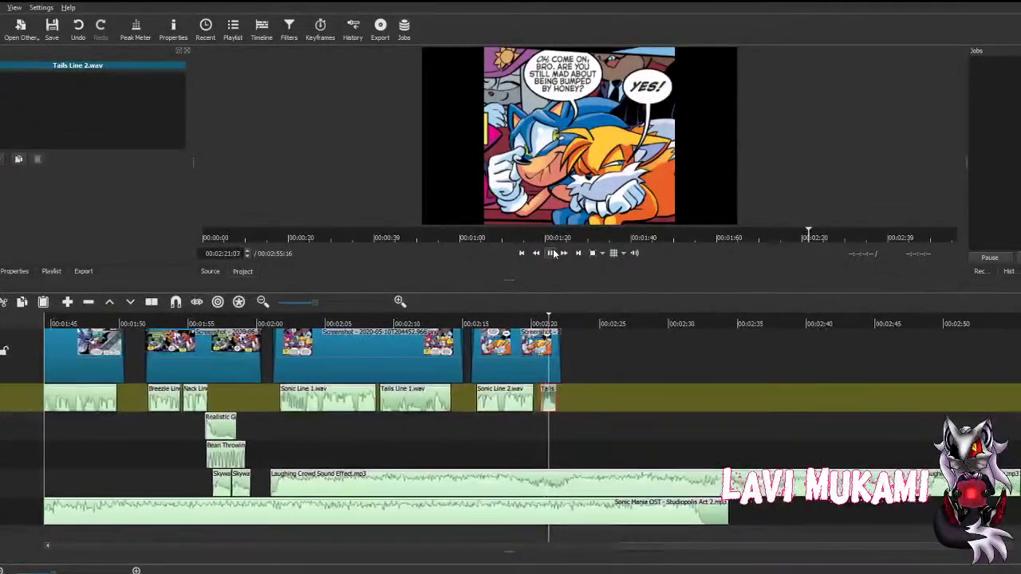
pyautogui.click(554, 253)
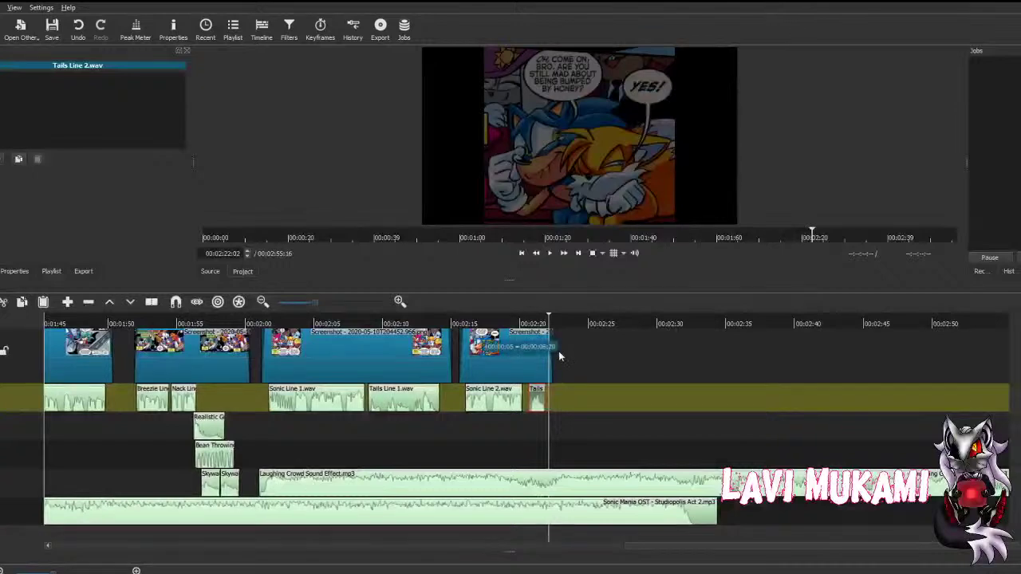
pyautogui.hotkey('ctrl', 's')
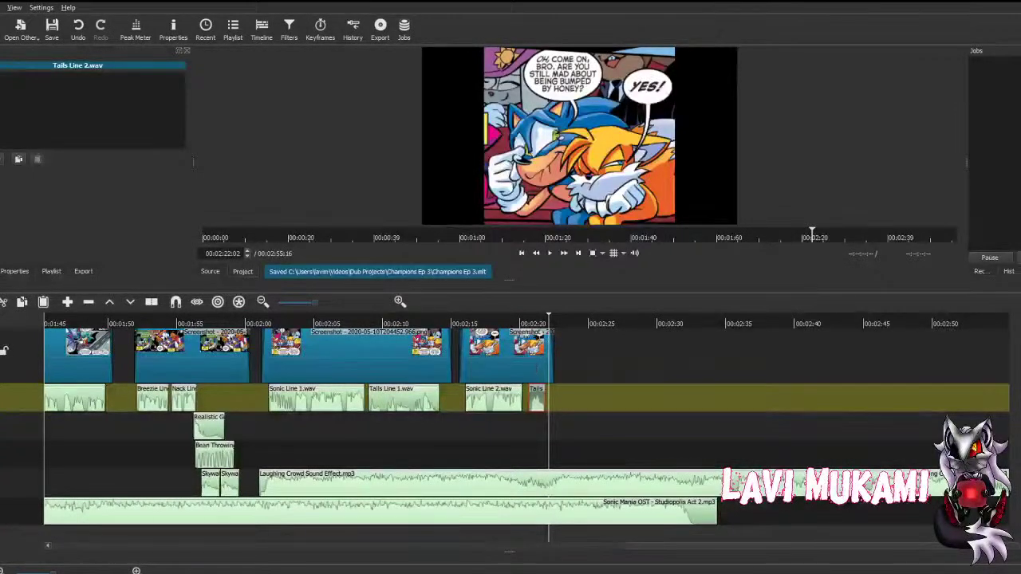
# Step: Append Screenshot - 2020-05-10T204509.046.png to the video track after a short gap, trimming it to end at about 00:02:37
pyautogui.click(506, 355)
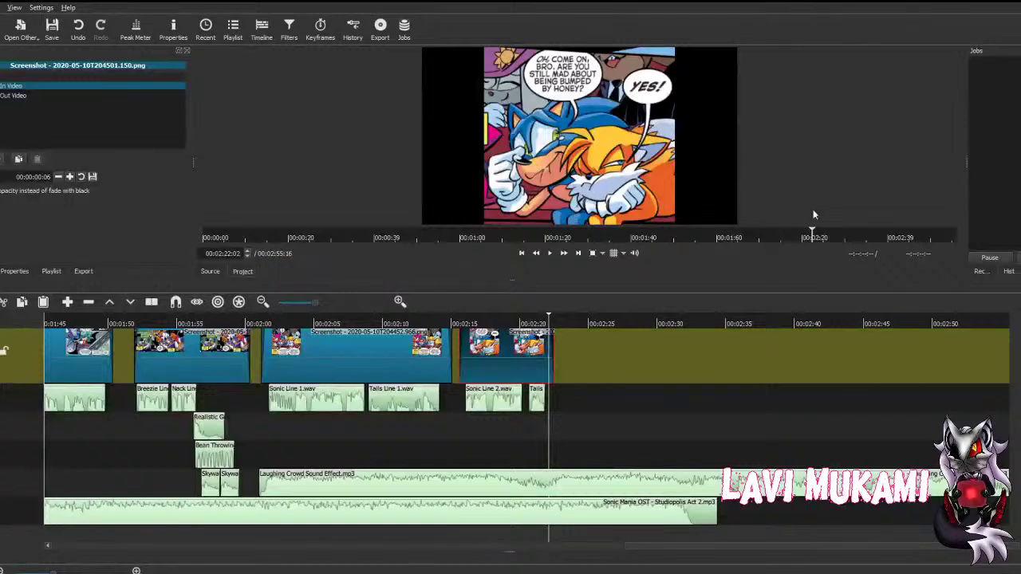
pyautogui.moveTo(813, 214); pyautogui.dragTo(796, 210)
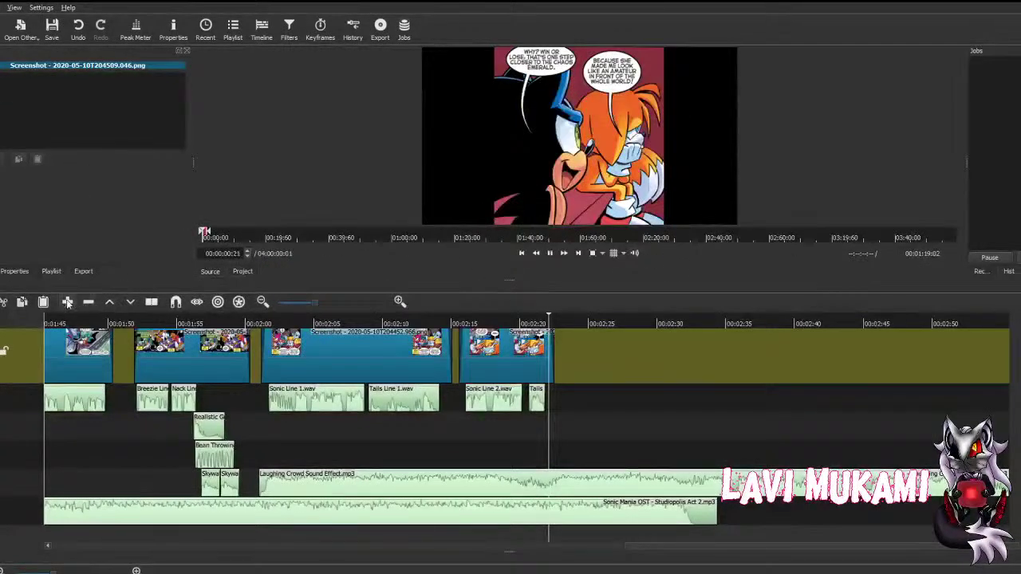
pyautogui.press('a')
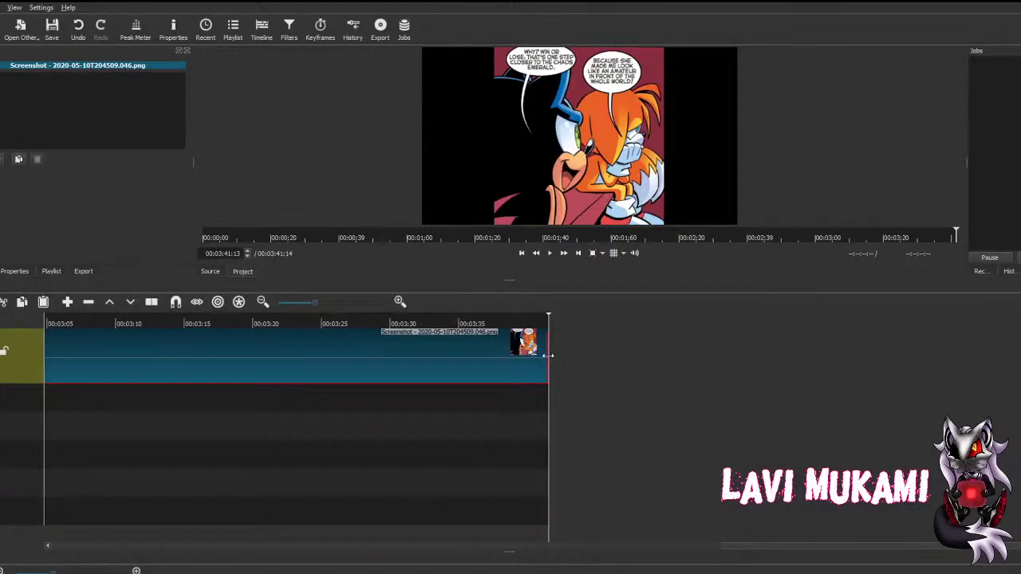
pyautogui.moveTo(548, 355); pyautogui.dragTo(488, 372)
pyautogui.click(277, 414)
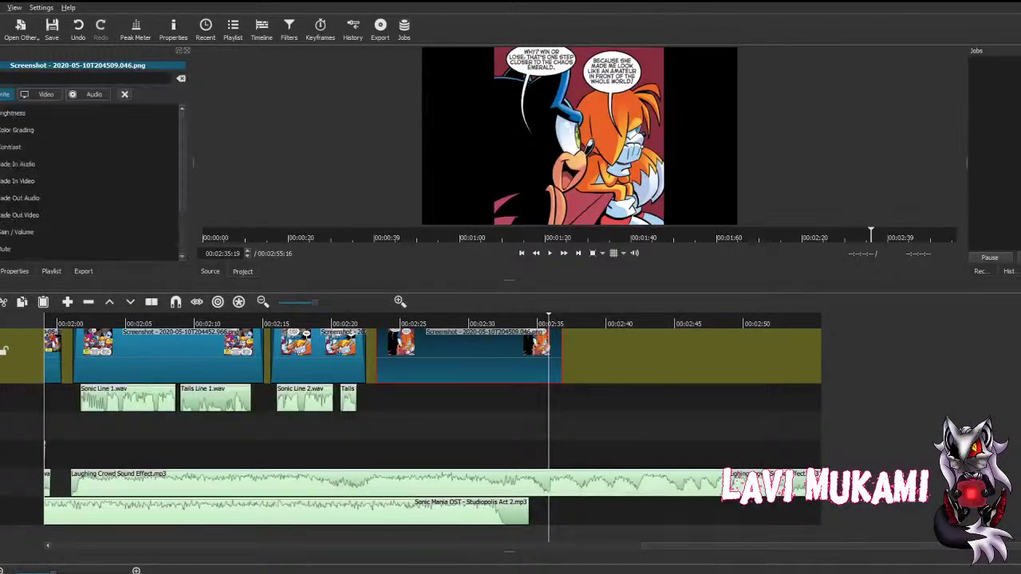
# Step: Add Fade In Video and Fade Out Video filters to the Screenshot - 2020-05-10T204509.046.png panel and save the project
pyautogui.click(8, 181)
pyautogui.click(2, 158)
pyautogui.click(8, 214)
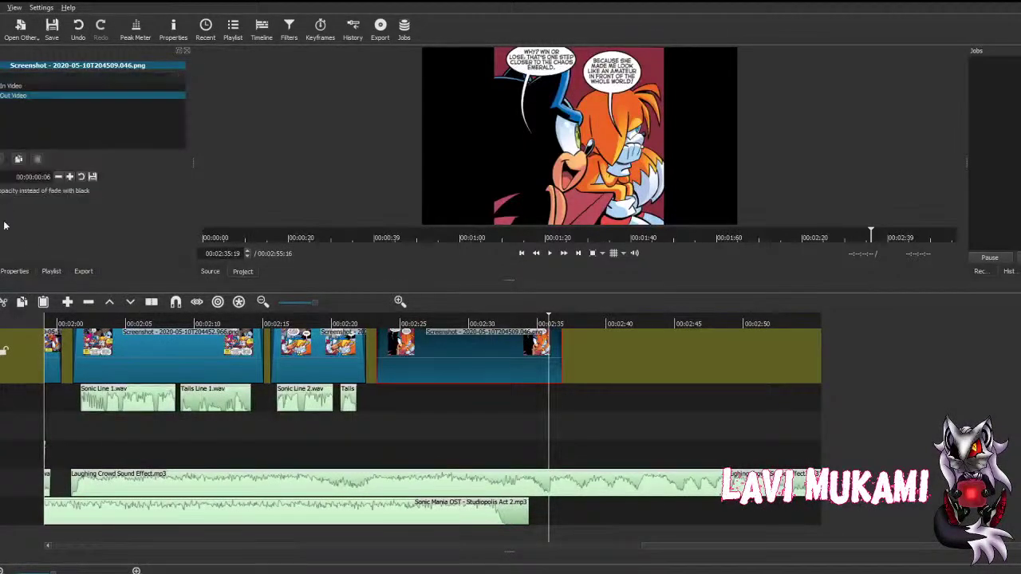
pyautogui.hotkey('ctrl', 's')
# Step: Add Sonic Line 3.wav to the voice track under the start of the Screenshot - 2020-05-10T204509.046.png panel
pyautogui.scroll(5, 462, 395)
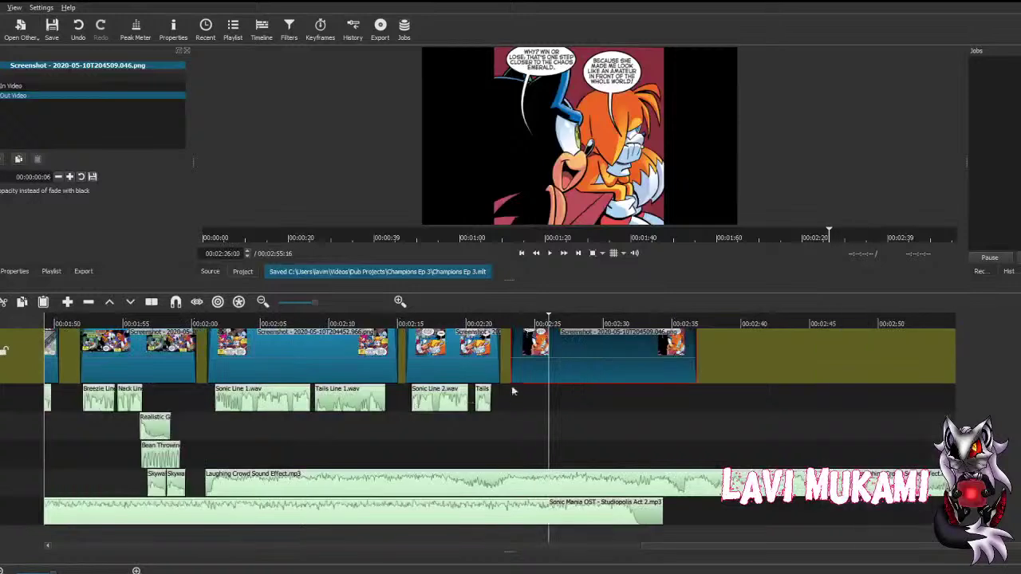
pyautogui.click(482, 397)
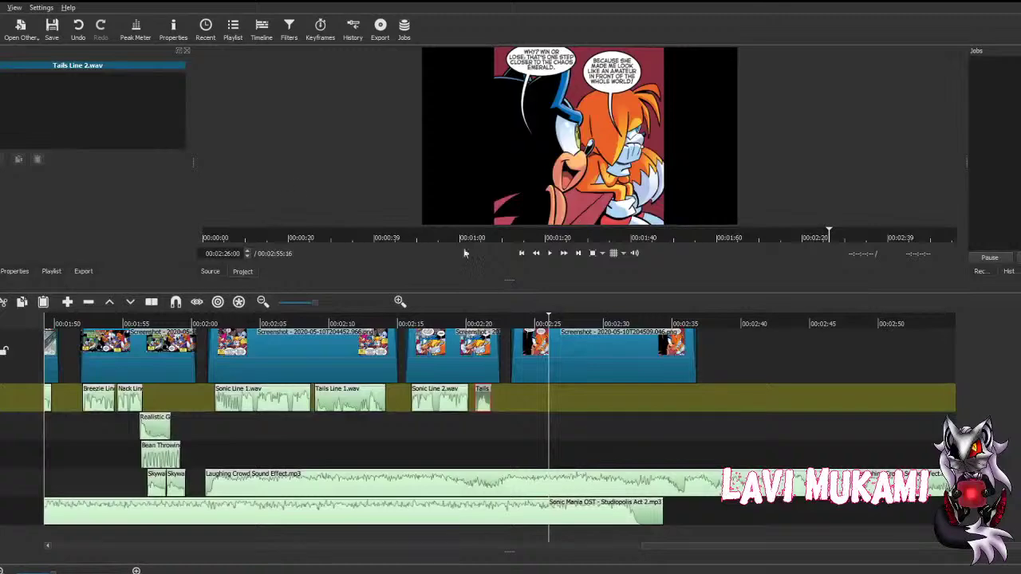
pyautogui.moveTo(466, 253); pyautogui.dragTo(351, 206)
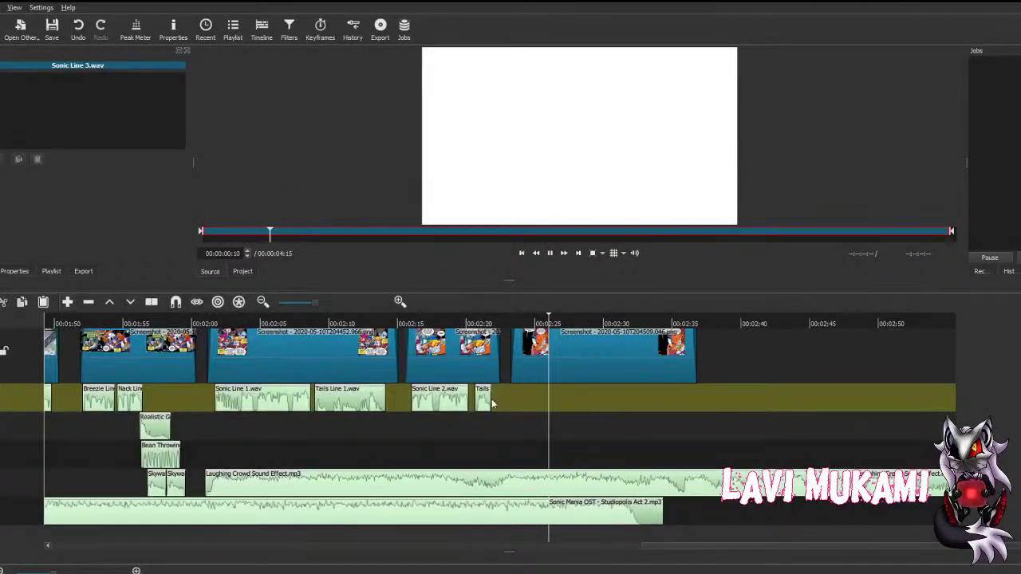
pyautogui.moveTo(493, 404); pyautogui.dragTo(536, 407)
# Step: Add a Gain / Volume filter with the Slightly Lower Sonic preset to Sonic Line 3.wav and save the project
pyautogui.click(18, 158)
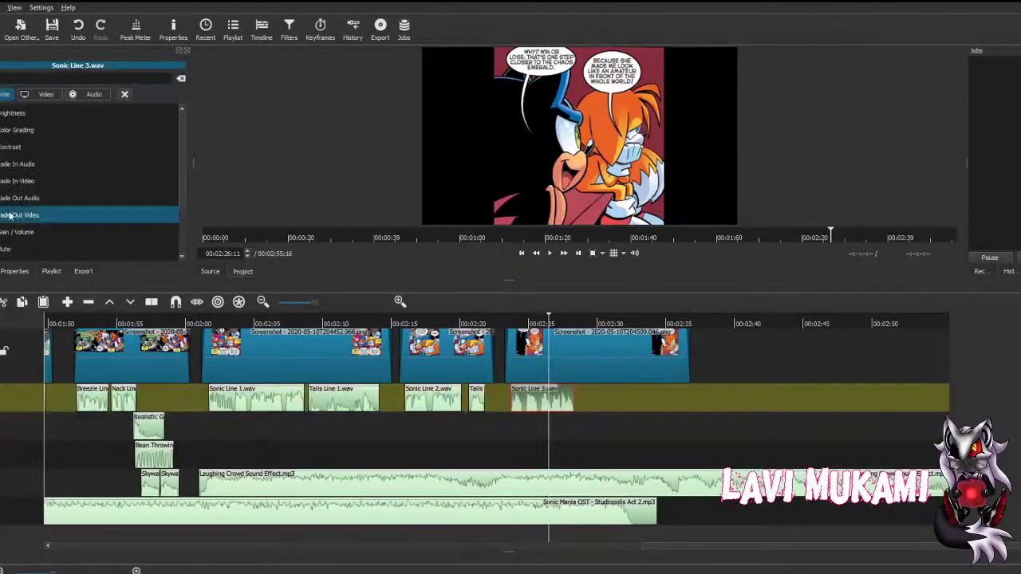
pyautogui.click(13, 230)
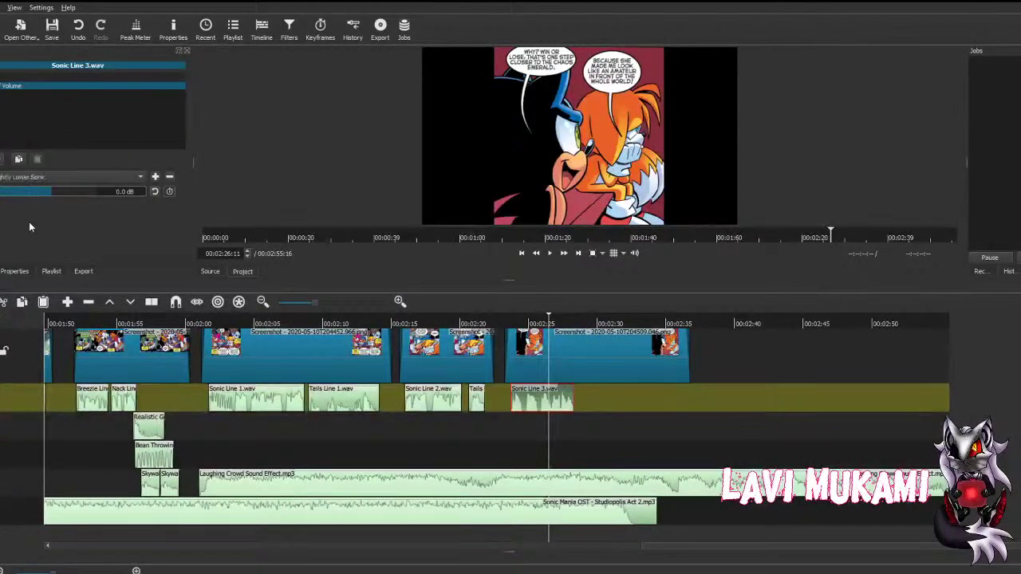
pyautogui.hotkey('ctrl', 's')
# Step: Add Tails Line 3.wav to the voice track after Sonic Line 3.wav and trim the panel above to end at about 00:02:33
pyautogui.press('space')
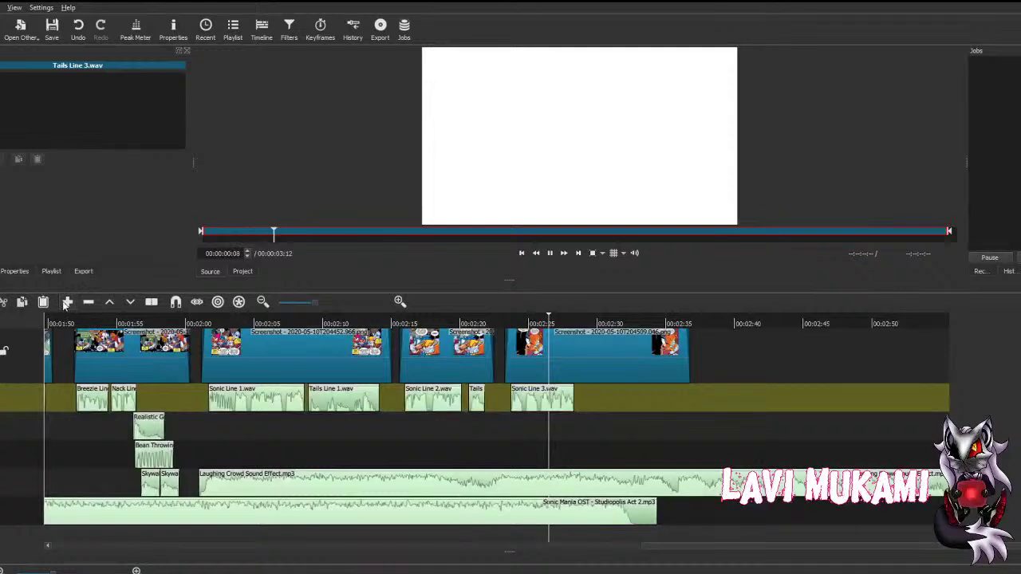
pyautogui.moveTo(536, 397)
pyautogui.mouseDown()
pyautogui.moveTo(525, 399)
pyautogui.moveTo(545, 402)
pyautogui.mouseUp()
pyautogui.moveTo(615, 372); pyautogui.dragTo(534, 373)
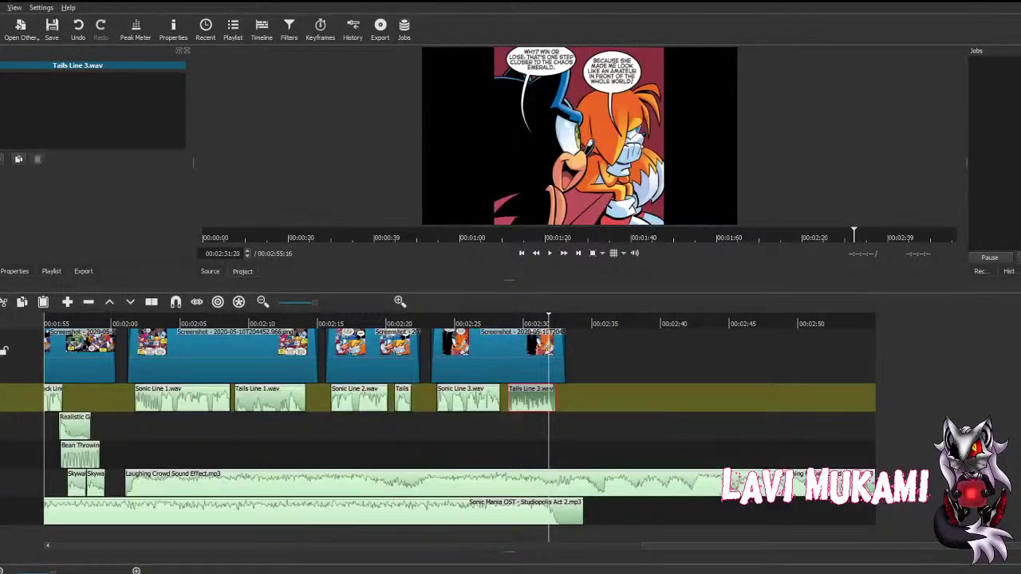
# Step: Add a Gain / Volume filter to Tails Line 3.wav, set it to -2.5 dB, and save the project
pyautogui.click(40, 230)
pyautogui.moveTo(47, 195); pyautogui.dragTo(49, 192)
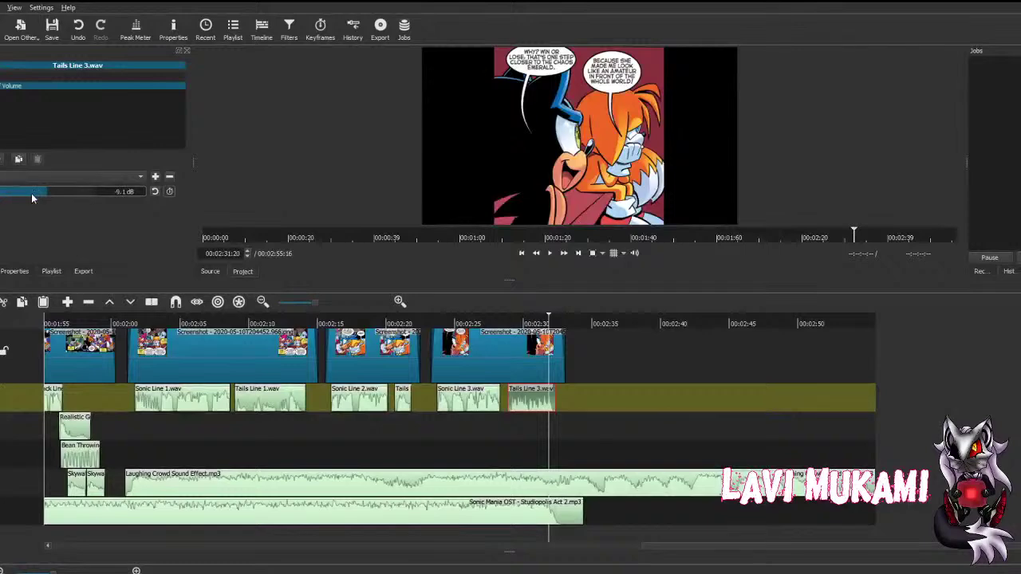
pyautogui.hotkey('ctrl', 's')
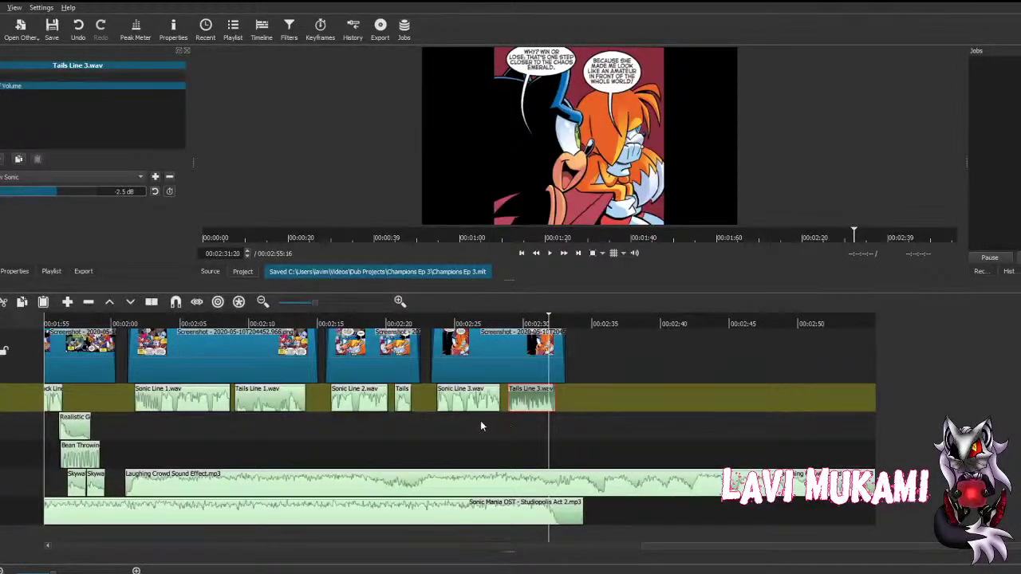
# Step: Play the last two panels through, split Laughing Crowd Sound Effect.mp3 at 00:02:33:09, and delete the part after the split
pyautogui.click(481, 423)
pyautogui.click(398, 422)
pyautogui.click(625, 416)
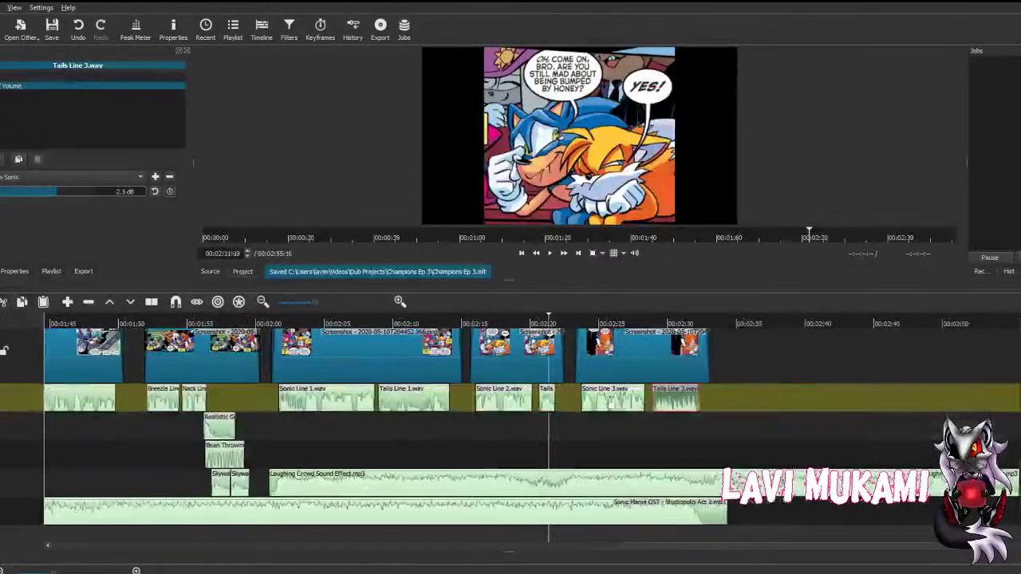
pyautogui.press('space')
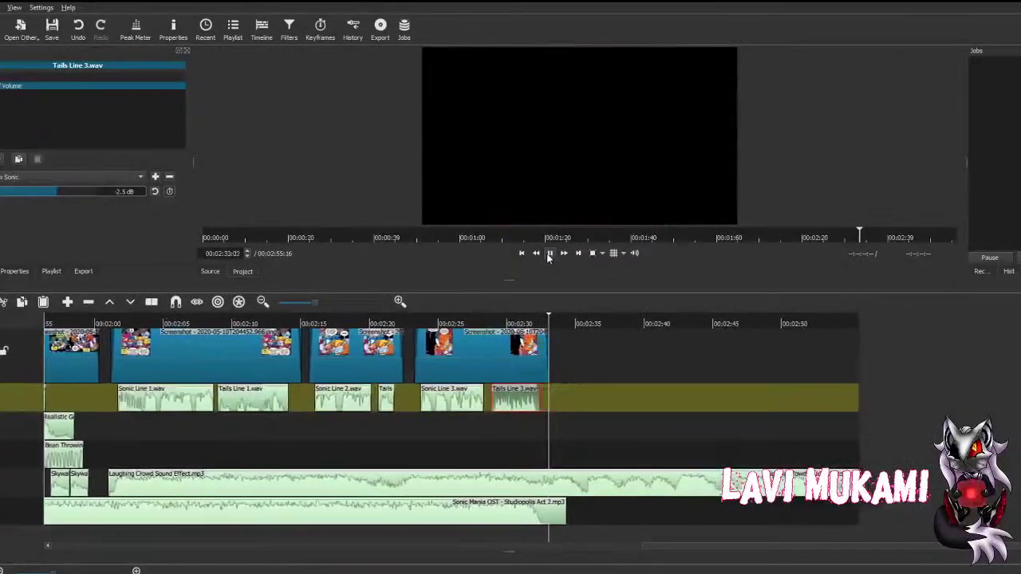
pyautogui.click(549, 253)
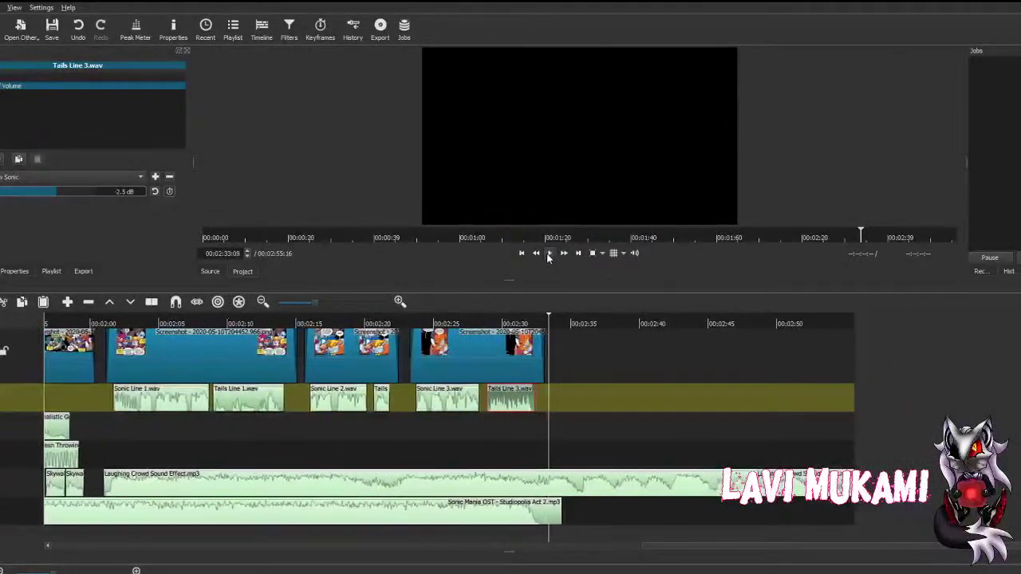
pyautogui.click(592, 491)
pyautogui.press('s')
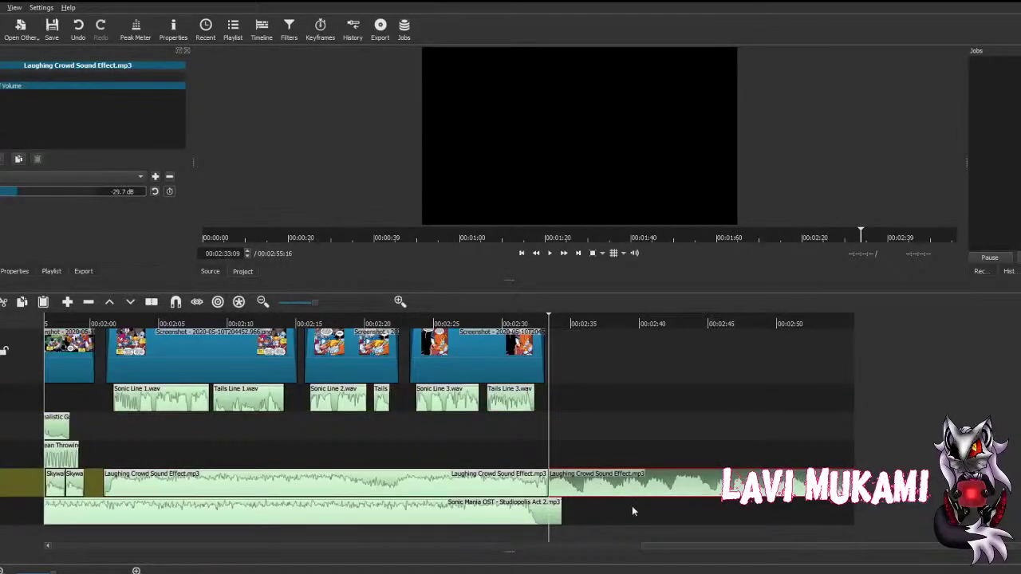
pyautogui.press('Delete')
# Step: Append Screenshot - 2020-05-10T204517.316.png to the video track, leaving a short gap after the previous panel, and save the project
pyautogui.click(486, 358)
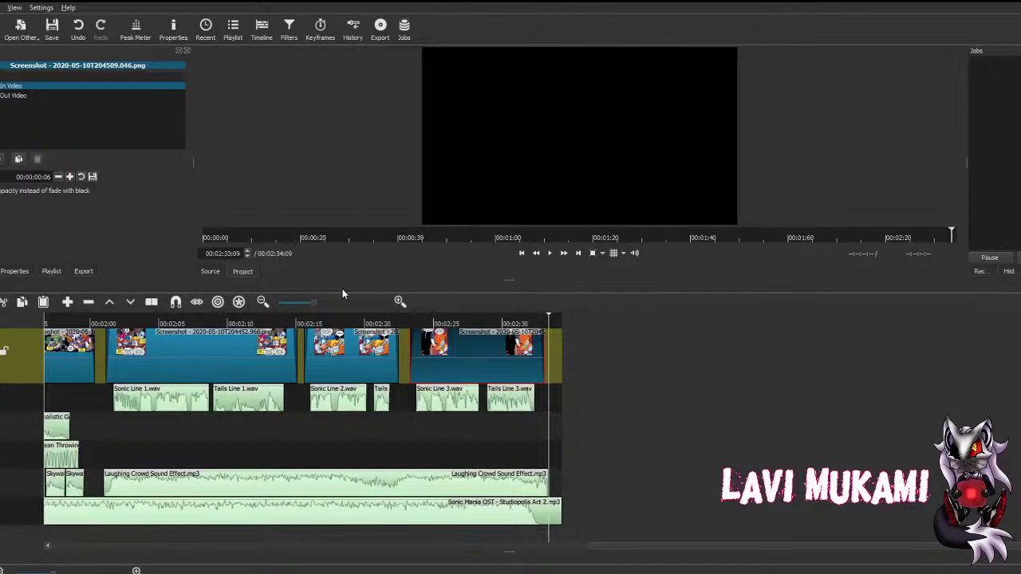
pyautogui.doubleClick(351, 355)
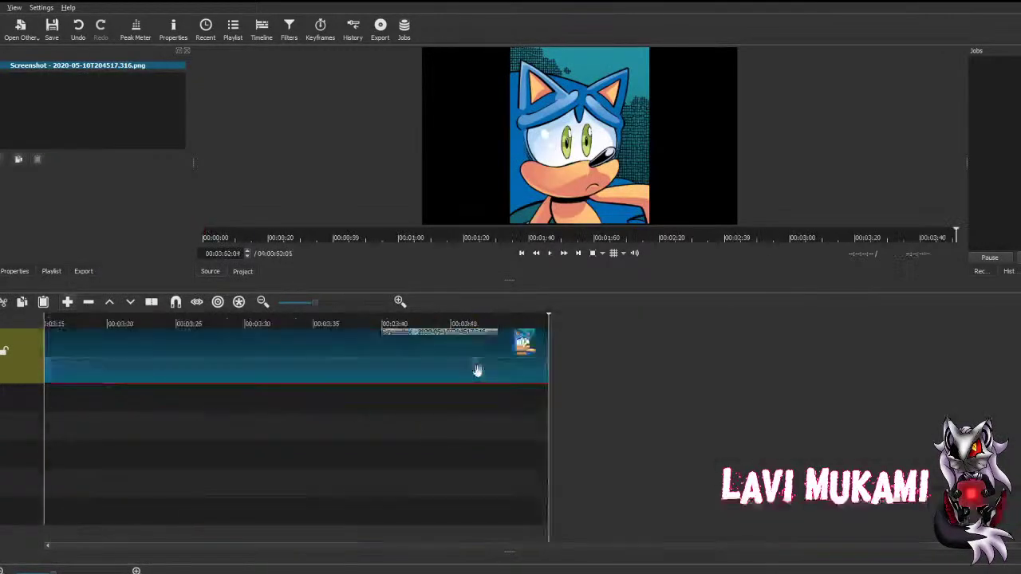
pyautogui.press('a')
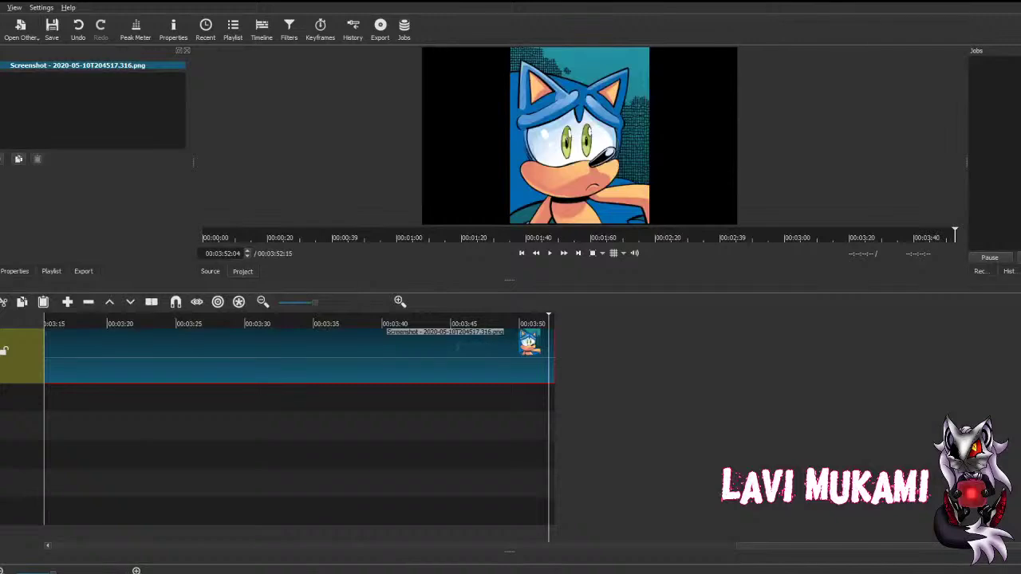
pyautogui.hotkey('ctrl', 's')
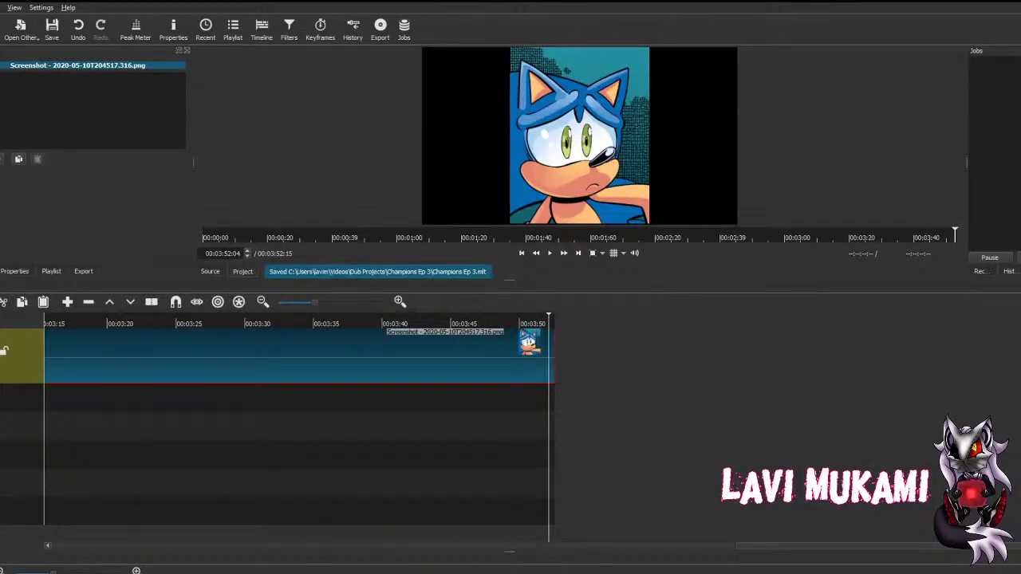
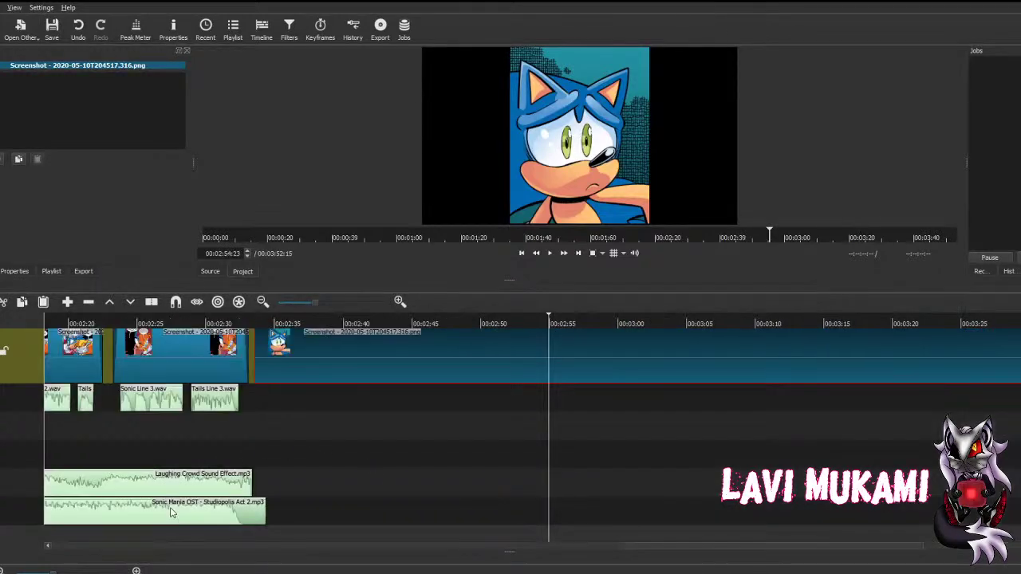
# Step: Append Blossom Haze (Press Garden Zone Act 2) - Sonic Mania [OST].mp3 to the music track and set its Gain / Volume filter to -34.0 dB
pyautogui.click(211, 515)
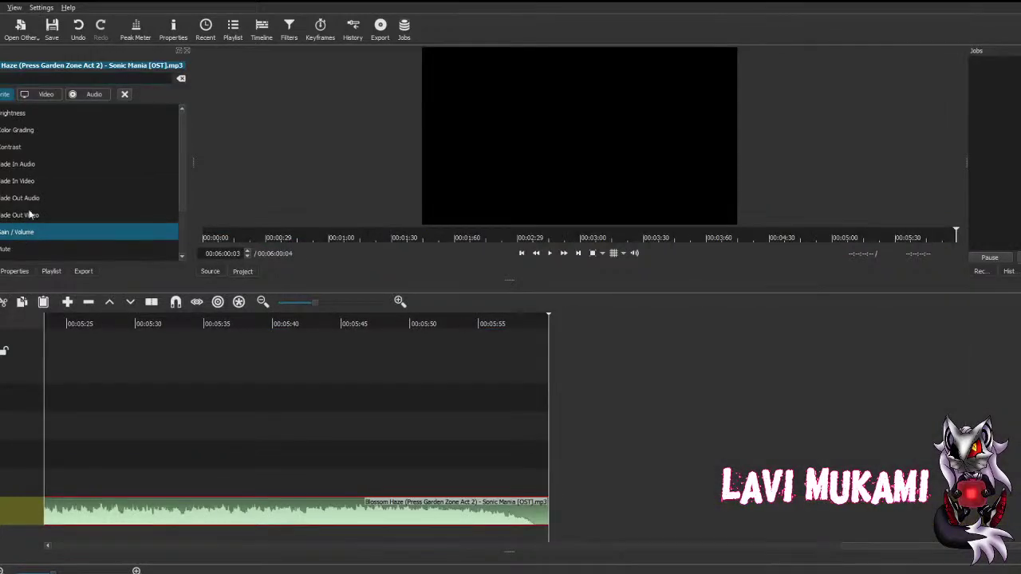
pyautogui.click(29, 232)
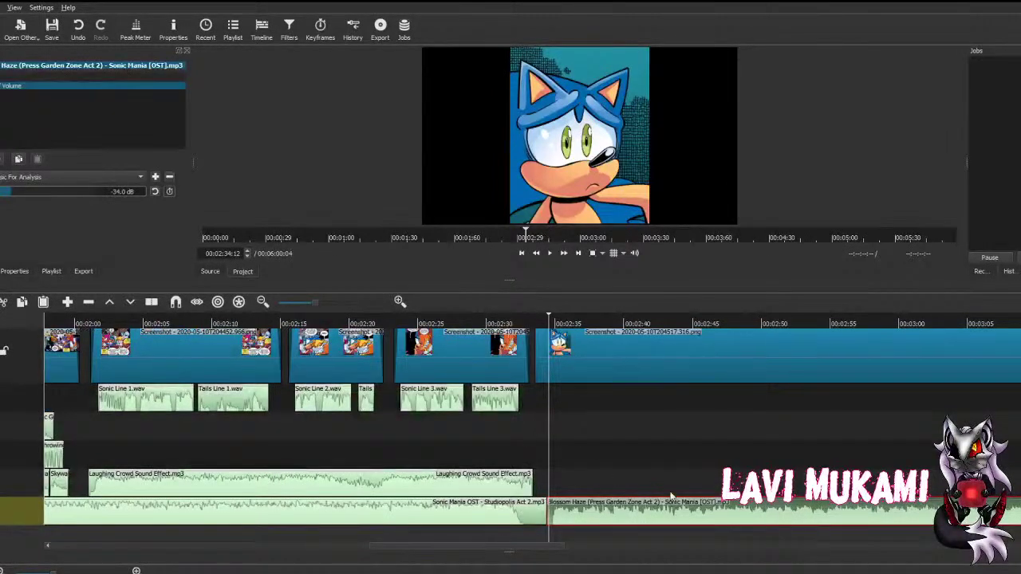
pyautogui.click(627, 498)
# Step: Add Fade In Video and Fade Out Video filters to the Screenshot - 2020-05-10T204517.316.png panel
pyautogui.click(582, 348)
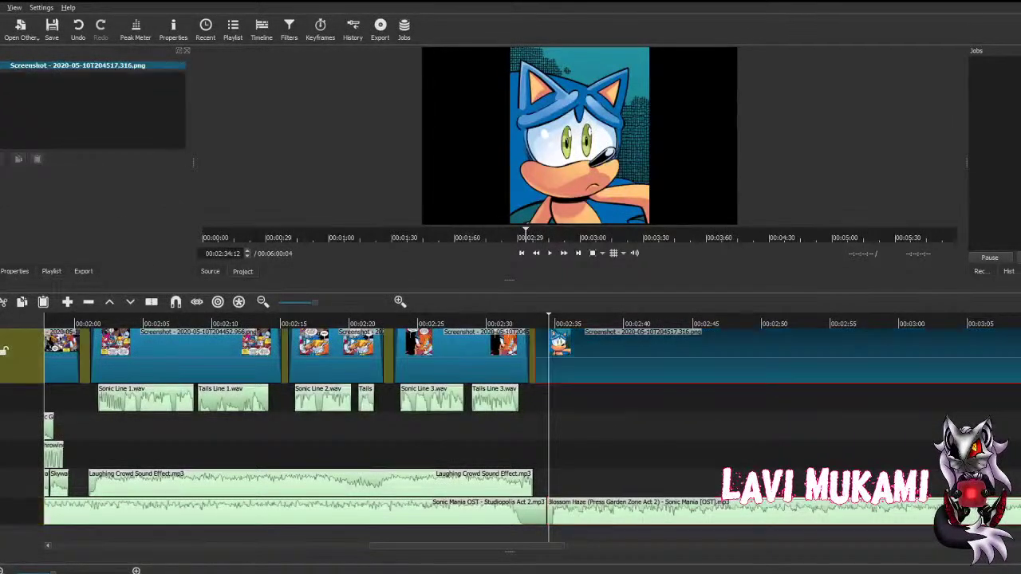
pyautogui.click(5, 158)
pyautogui.click(20, 178)
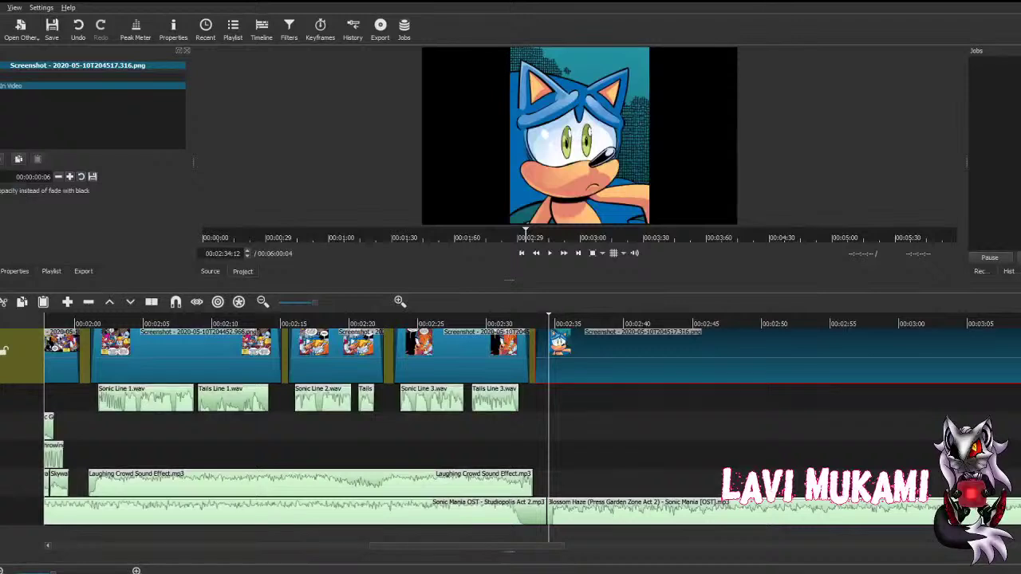
pyautogui.click(4, 159)
pyautogui.click(16, 201)
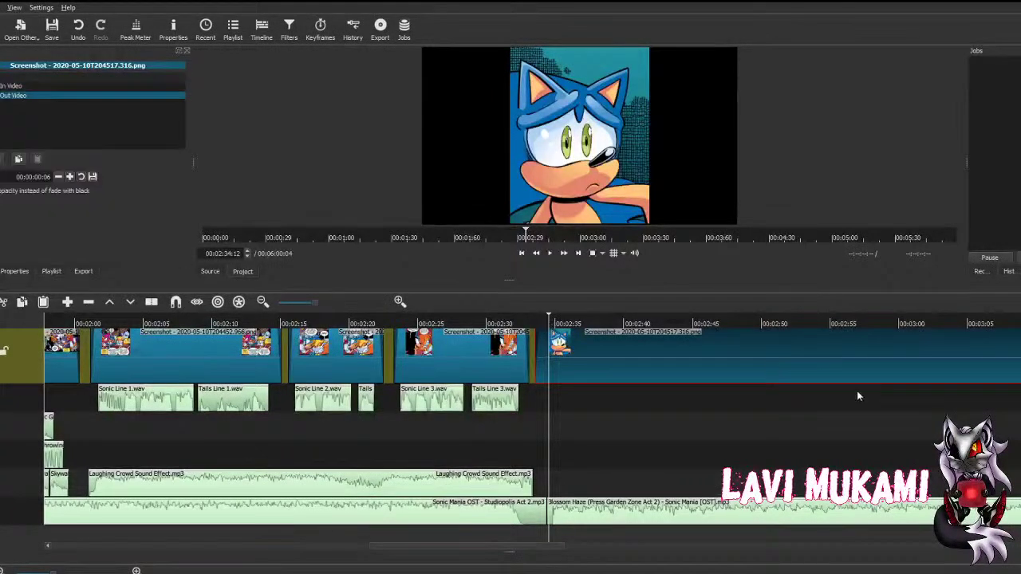
pyautogui.scroll(-10, 880, 430)
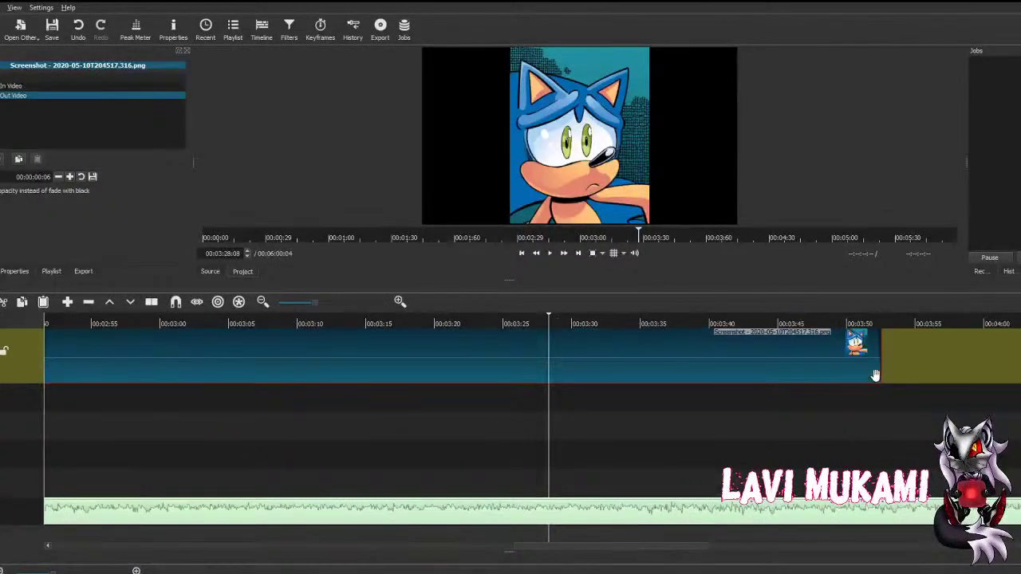
# Step: Shorten the Screenshot - 2020-05-10T204517.316.png panel so that it ends at about 00:03:04
pyautogui.moveTo(880, 367); pyautogui.dragTo(360, 370)
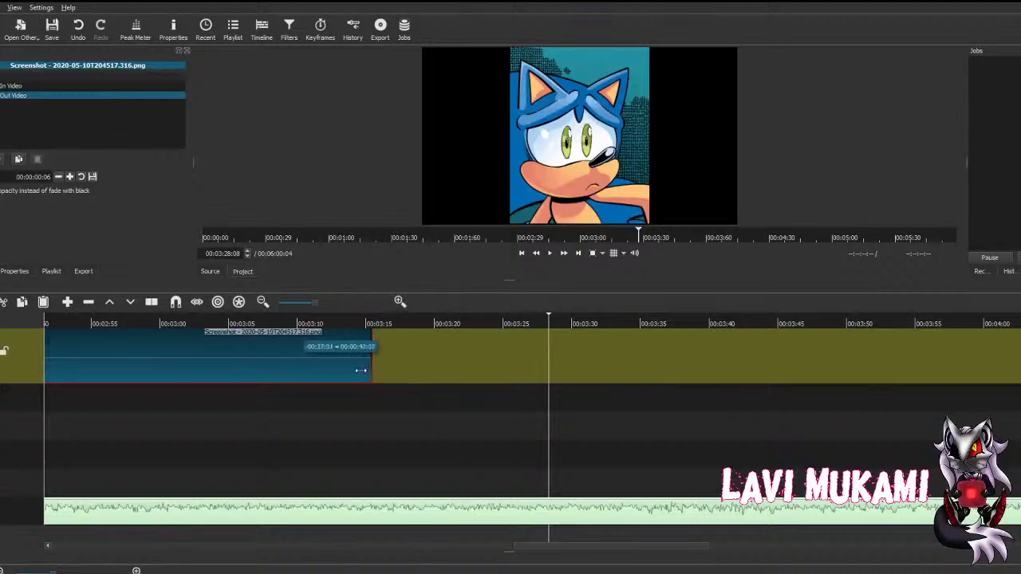
pyautogui.scroll(4, 273, 415)
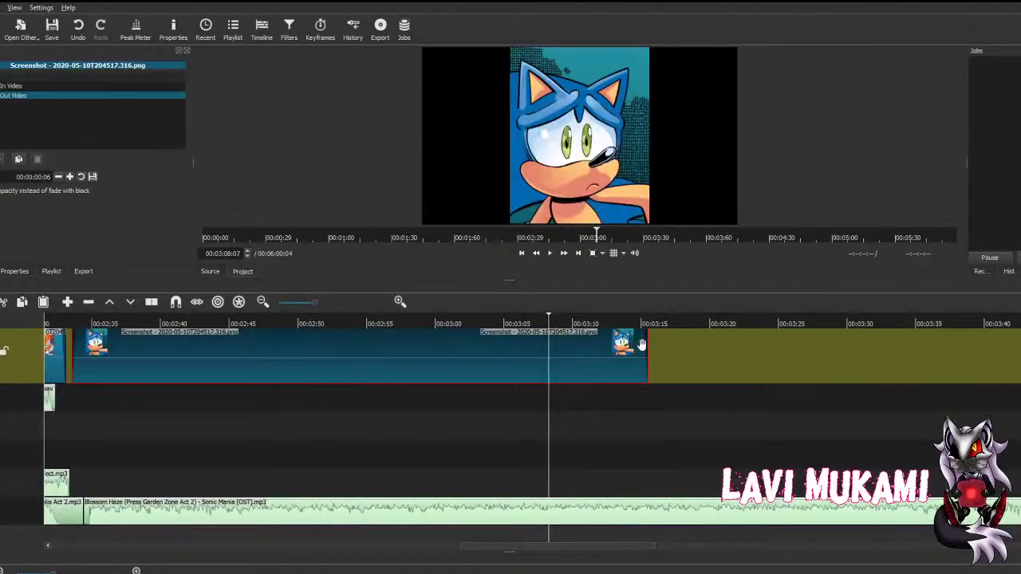
pyautogui.moveTo(641, 345); pyautogui.dragTo(489, 353)
pyautogui.scroll(3, 332, 406)
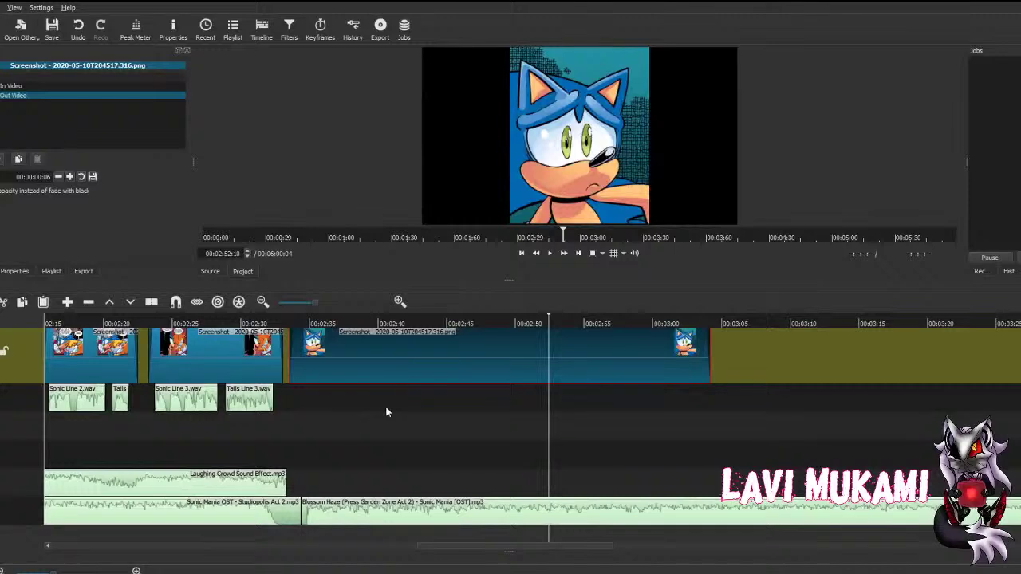
# Step: Add Sonic Taken By Surprise To Tails Sad.wav to the voice track and place it beneath the start of the Screenshot - 2020-05-10T204517.316.png panel
pyautogui.click(250, 396)
pyautogui.click(4, 87)
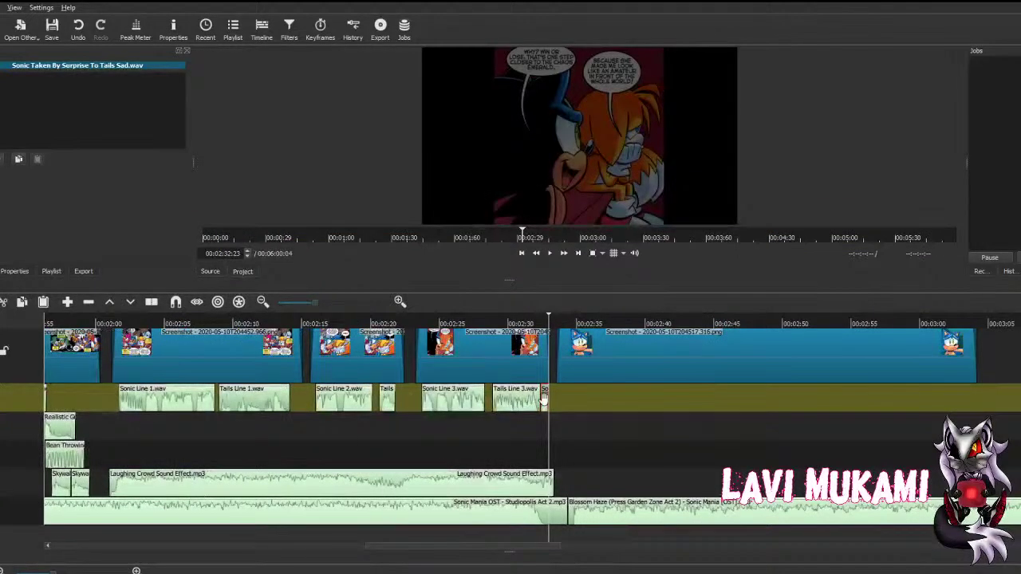
pyautogui.moveTo(578, 406); pyautogui.dragTo(573, 404)
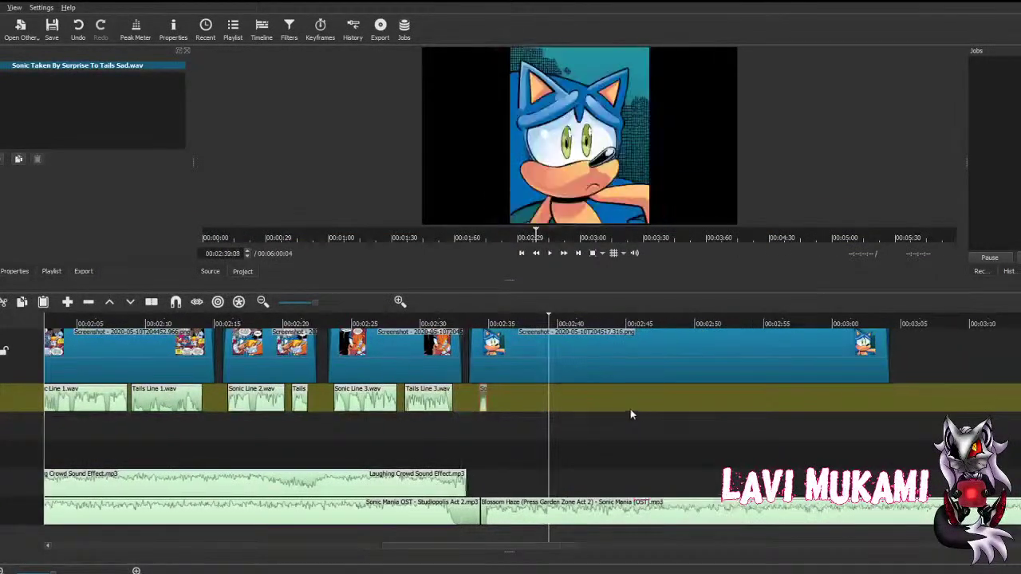
# Step: Trim the end of the Screenshot - 2020-05-10T204517.316.png panel to about 00:02:36, just past its voice clip, and save the project
pyautogui.moveTo(887, 355); pyautogui.dragTo(498, 370)
pyautogui.click(471, 384)
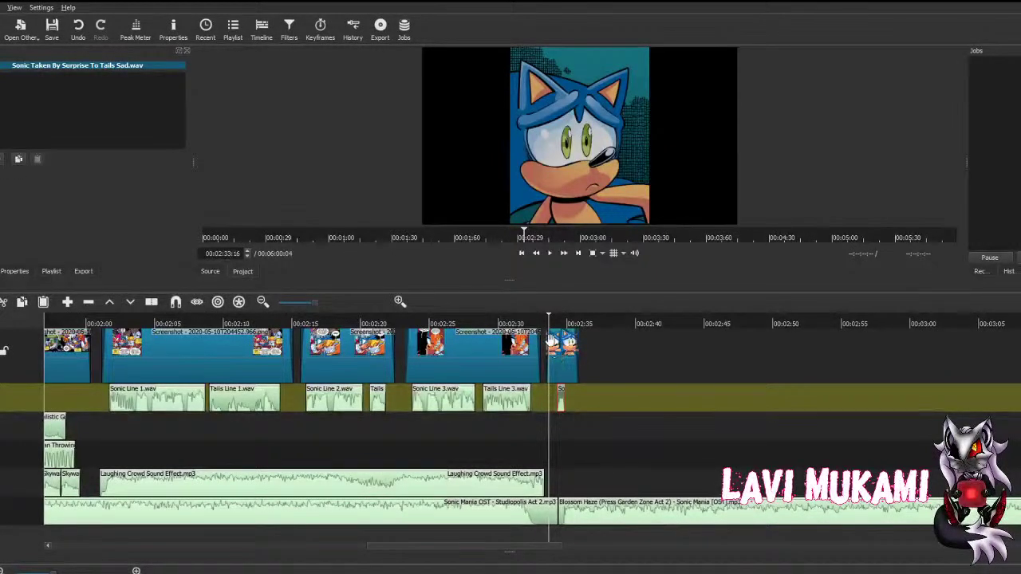
pyautogui.hotkey('ctrl', 's')
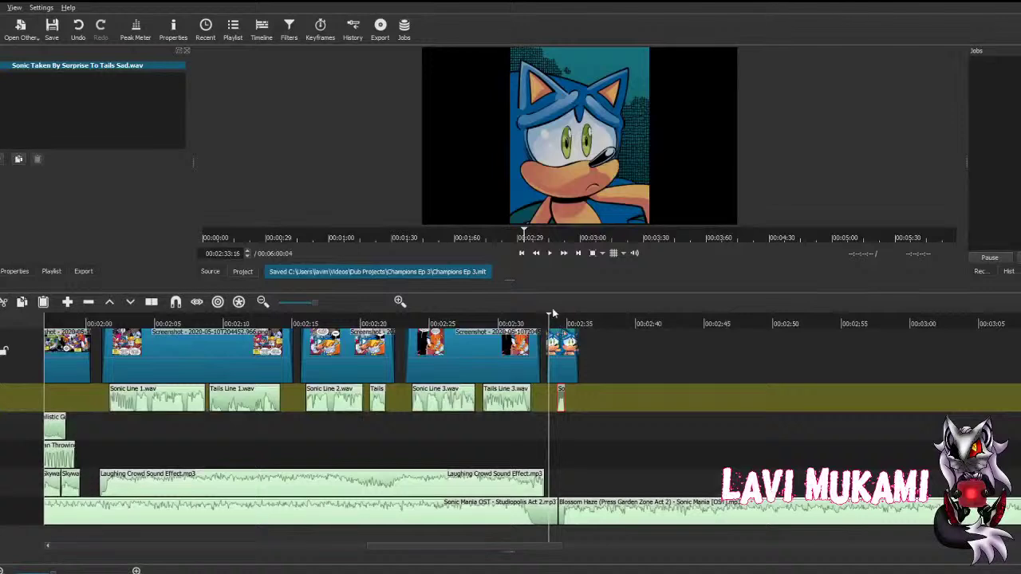
# Step: Play the Screenshot - 2020-05-10T204517.316.png panel from just before its start to check the timing of its voice clip
pyautogui.click(544, 317)
pyautogui.press('space')
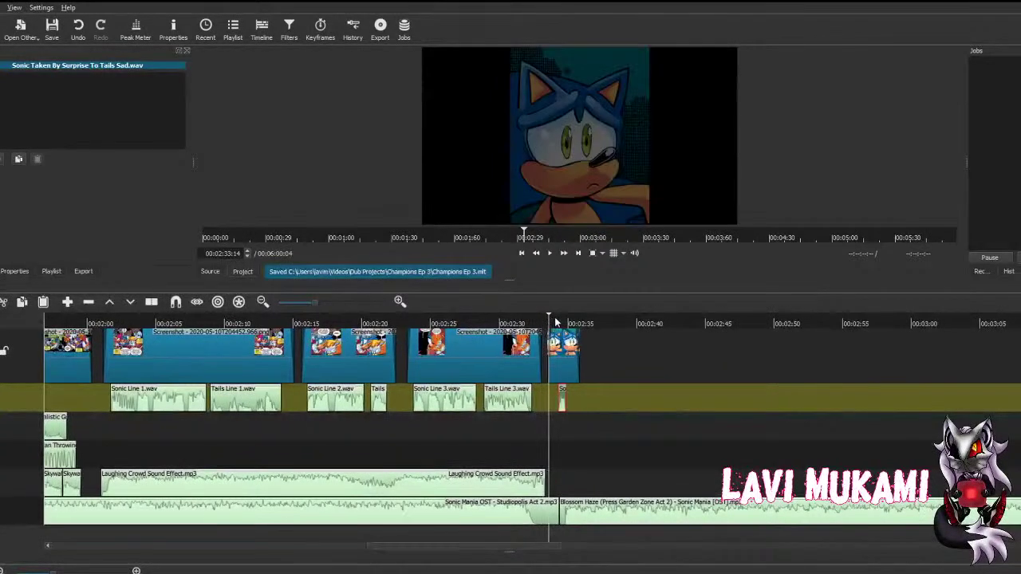
pyautogui.click(536, 326)
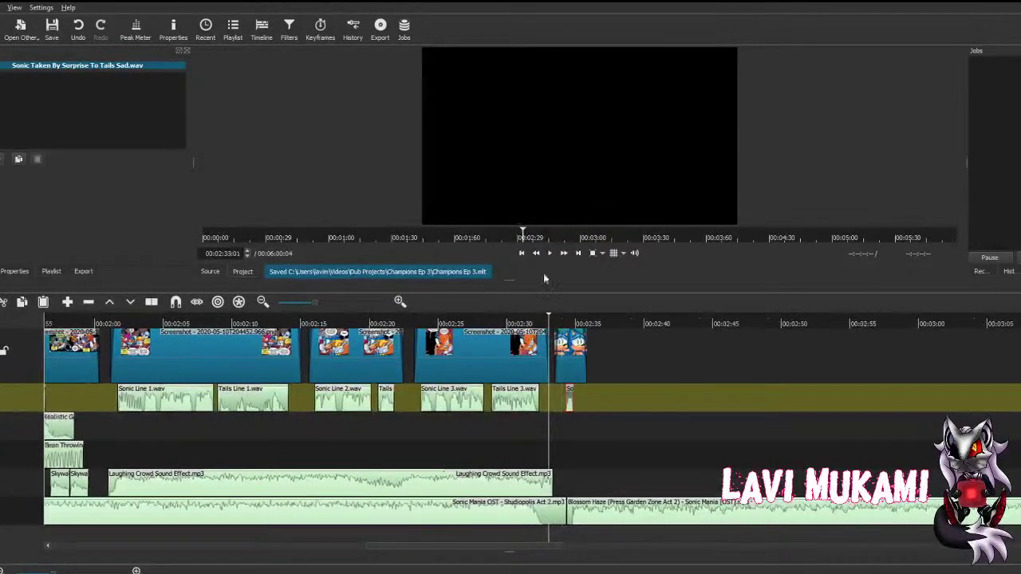
pyautogui.click(550, 253)
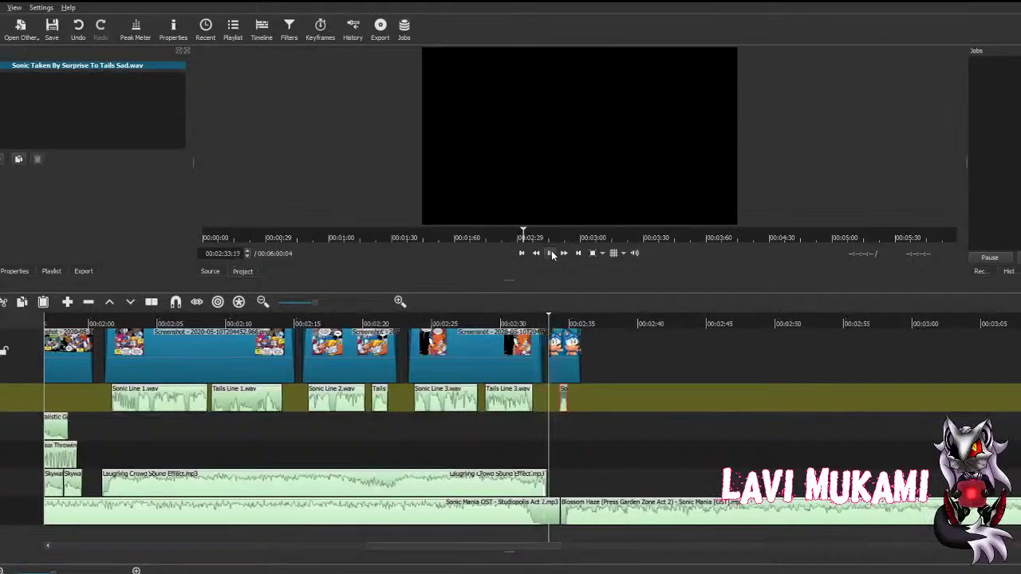
pyautogui.click(552, 255)
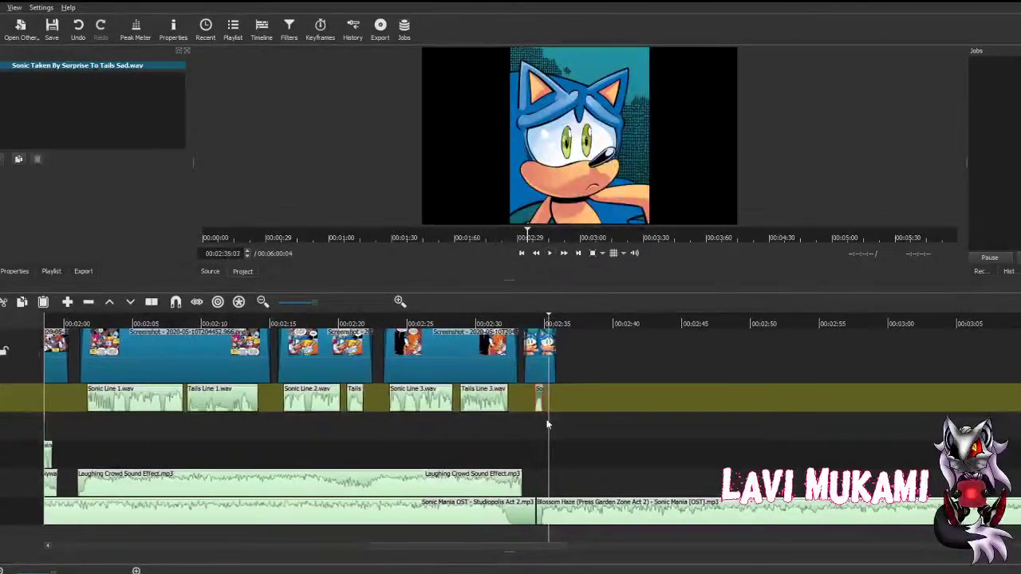
# Step: Move Sonic Taken By Surprise To Tails Sad.wav about 7 frames earlier and add a Gain / Volume filter to it
pyautogui.moveTo(545, 398); pyautogui.dragTo(527, 398)
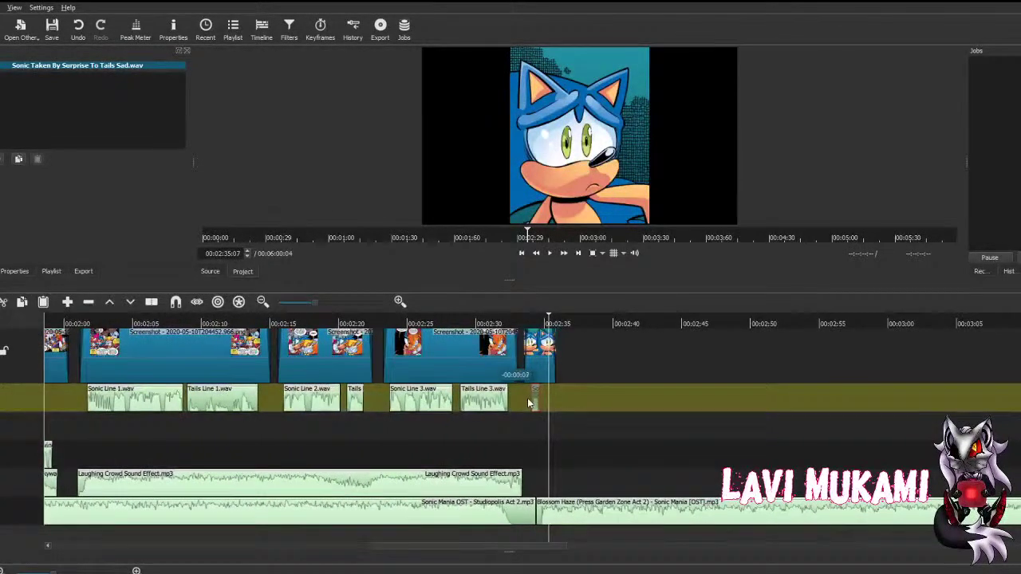
pyautogui.click(5, 159)
pyautogui.click(22, 230)
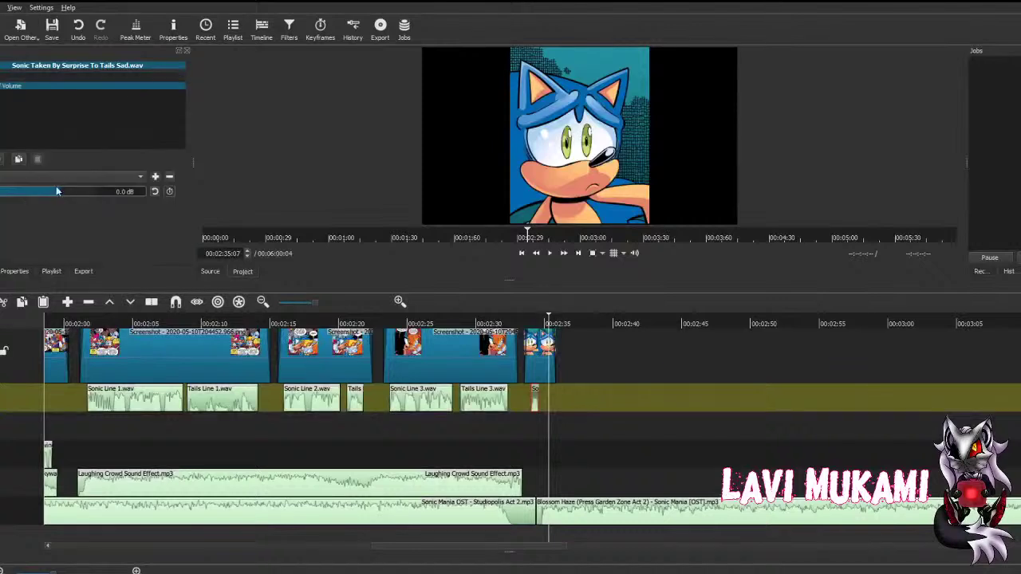
pyautogui.click(34, 218)
# Step: Trim the end of the Screenshot - 2020-05-10T204517.316.png panel back to about 00:02:35 and save the project
pyautogui.click(549, 360)
pyautogui.moveTo(539, 359); pyautogui.dragTo(535, 360)
pyautogui.hotkey('ctrl', 's')
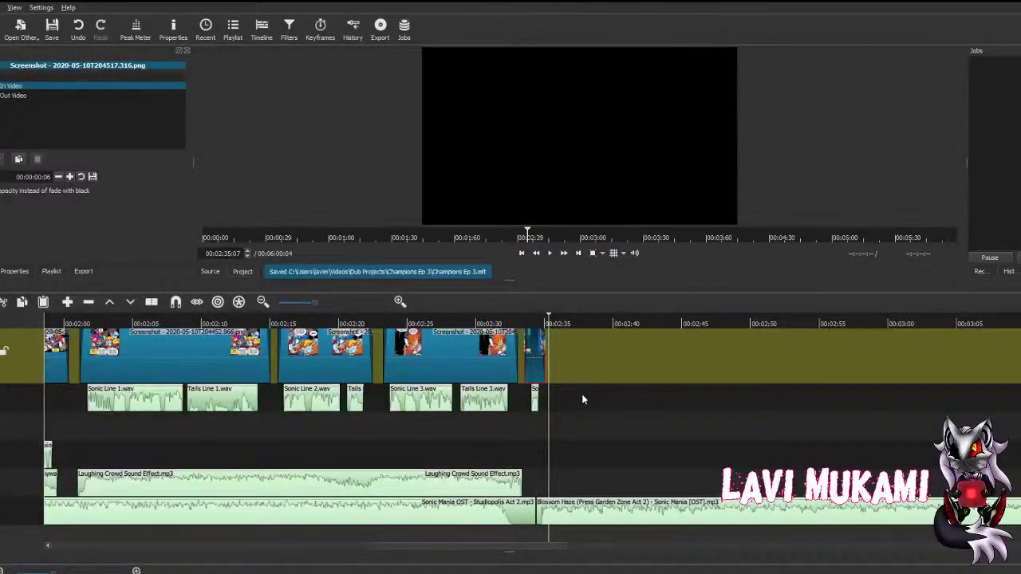
# Step: Extend Laughing Crowd Sound Effect.mp3 slightly so it reaches the start of the Screenshot - 2020-05-10T204517.316.png panel, and save the project
pyautogui.click(525, 326)
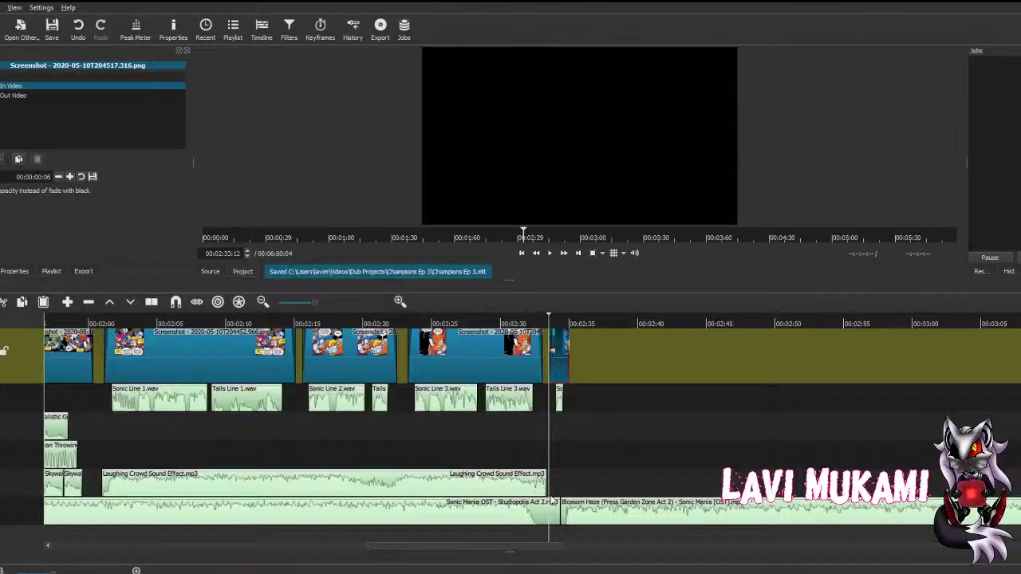
pyautogui.moveTo(545, 489); pyautogui.dragTo(556, 494)
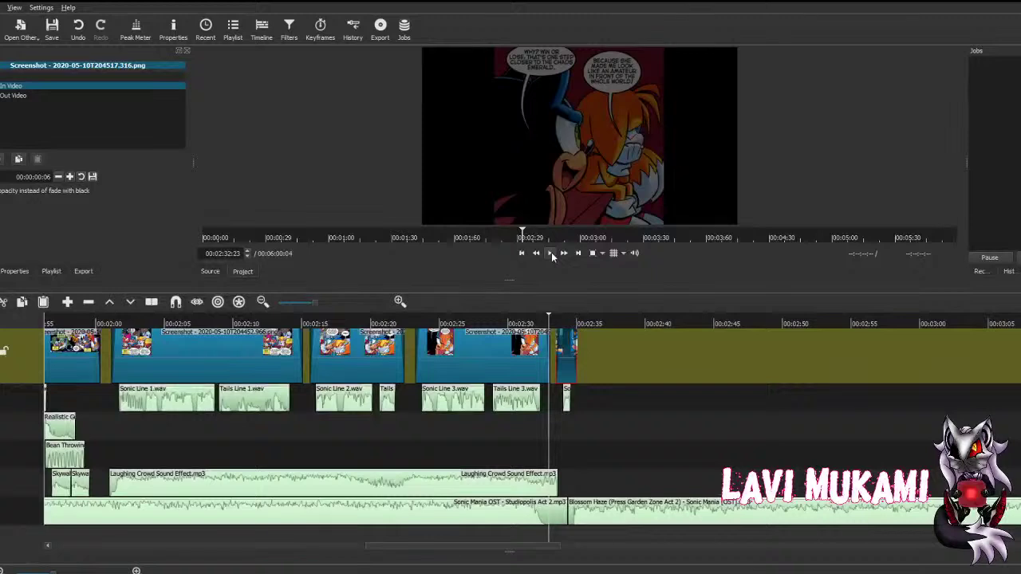
pyautogui.hotkey('ctrl', 's')
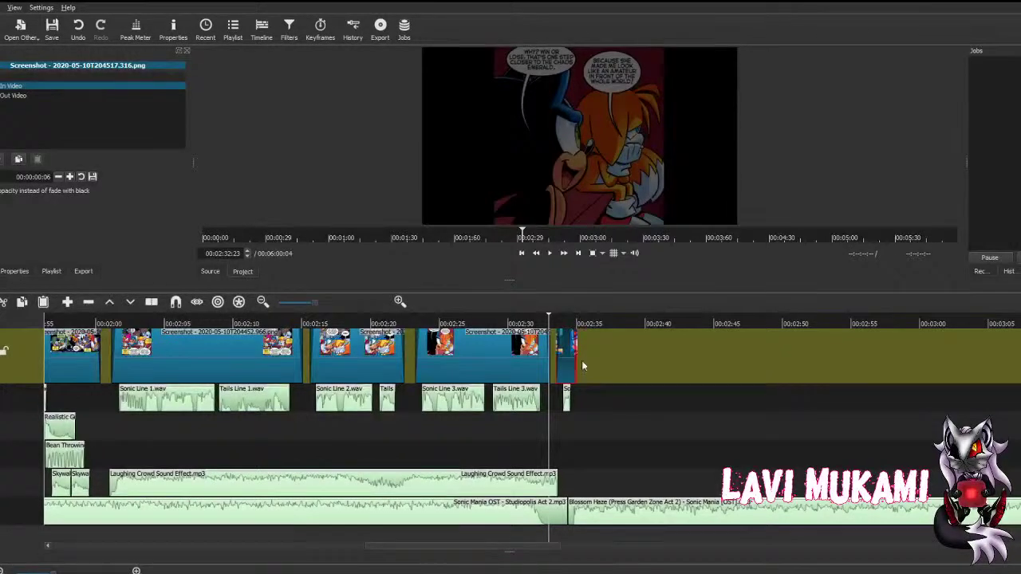
# Step: Step frame by frame through the fade-out of the panel above Tails Line 3.wav, around 00:02:33
pyautogui.press('Right')
pyautogui.press('Right')
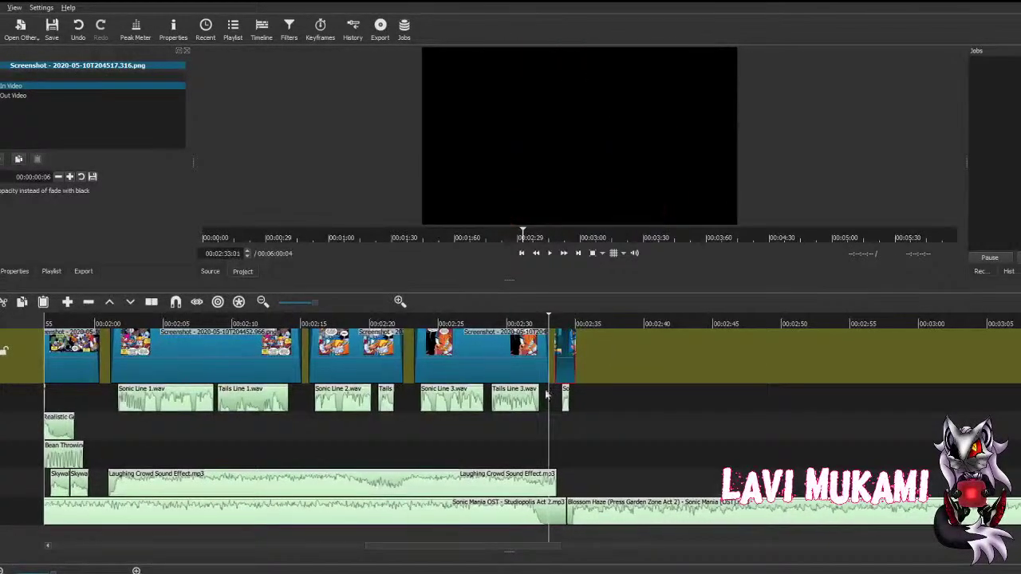
pyautogui.press('Left')
pyautogui.press('Left')
pyautogui.press('Left')
pyautogui.press('Left')
pyautogui.press('Left')
pyautogui.press('Left')
pyautogui.press('Left')
pyautogui.press('Left')
pyautogui.press('Left')
pyautogui.press('Left')
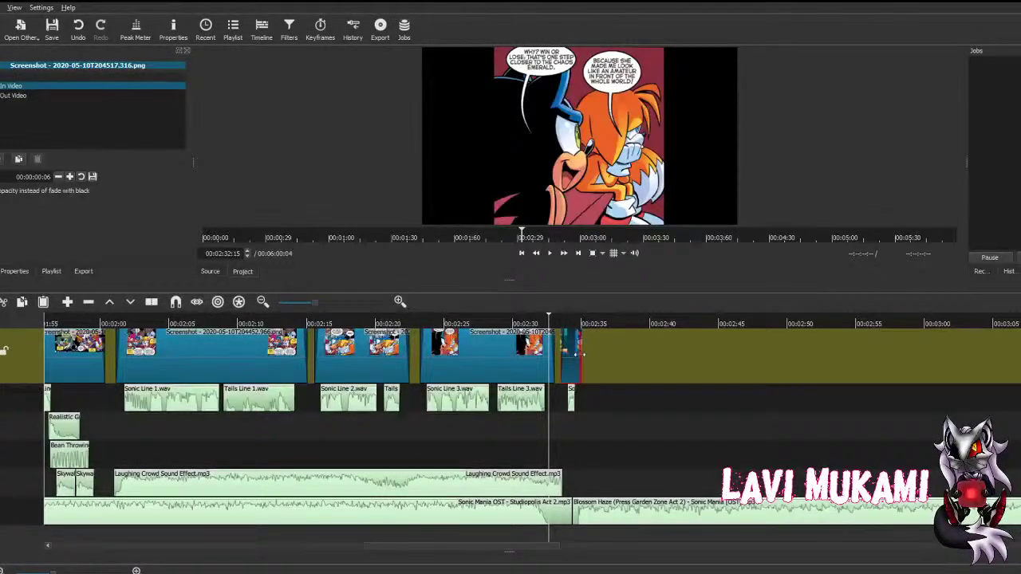
# Step: Try lengthening the Screenshot - 2020-05-10T204517.316.png panel to about 00:02:37, undo the change, and save the project
pyautogui.moveTo(581, 355); pyautogui.dragTo(609, 359)
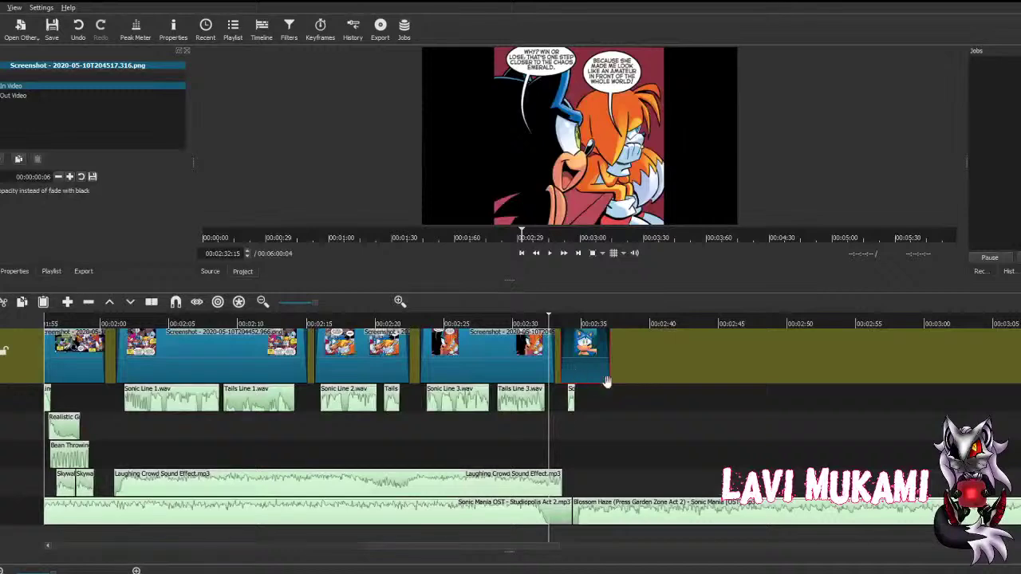
pyautogui.hotkey('ctrl', 'z')
pyautogui.hotkey('ctrl', 's')
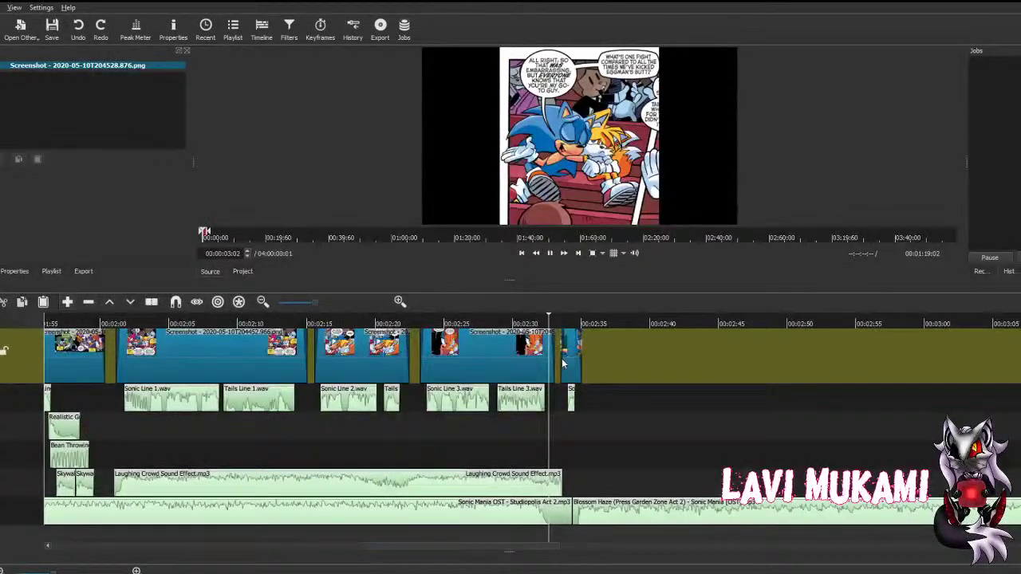
# Step: Append Screenshot - 2020-05-10T204528.876.png to the video track after a short gap and shorten it to end at about 00:03:08
pyautogui.moveTo(562, 363); pyautogui.dragTo(231, 369)
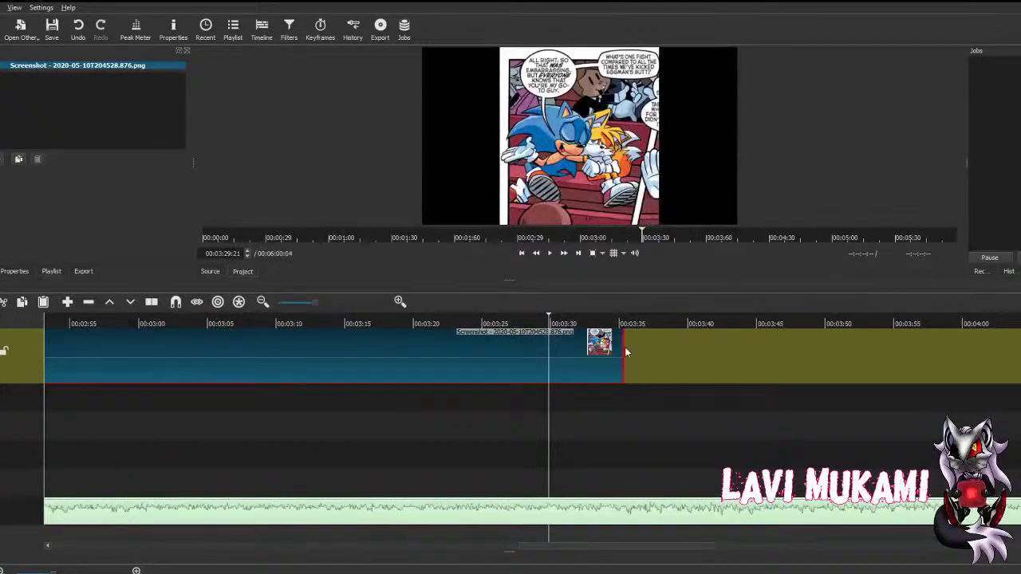
pyautogui.moveTo(625, 351); pyautogui.dragTo(258, 431)
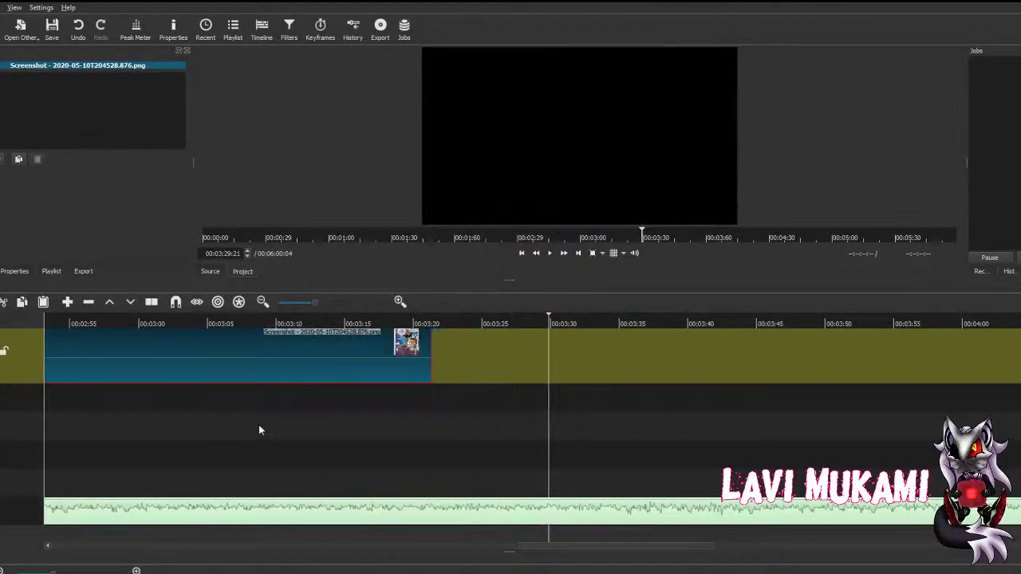
pyautogui.moveTo(287, 372); pyautogui.dragTo(276, 373)
pyautogui.click(262, 391)
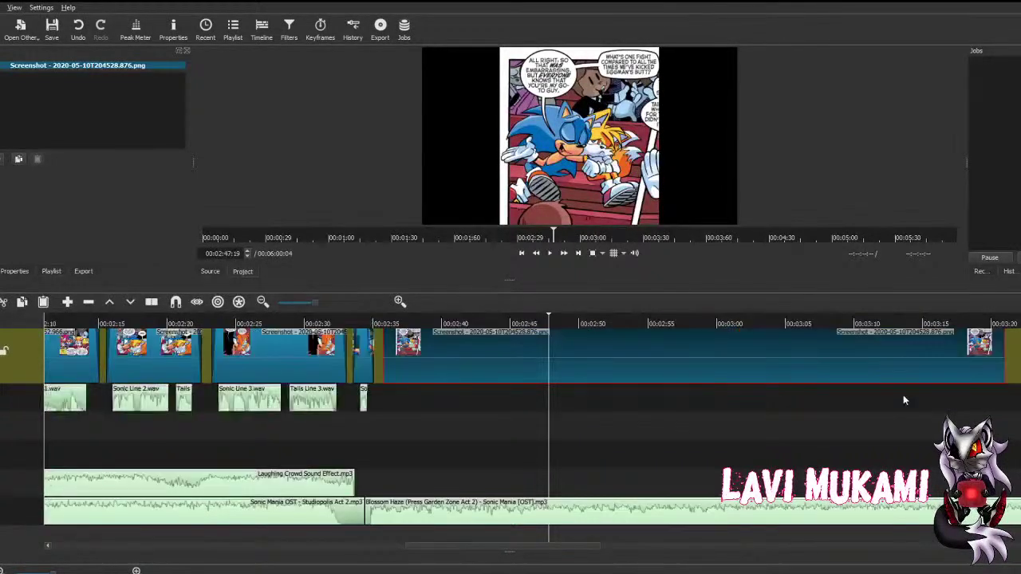
pyautogui.moveTo(1002, 355); pyautogui.dragTo(813, 359)
# Step: Add Fade In Video and Fade Out Video filters to Screenshot - 2020-05-10T204528.876.png, trim its end to about 00:02:58, and save
pyautogui.click(4, 159)
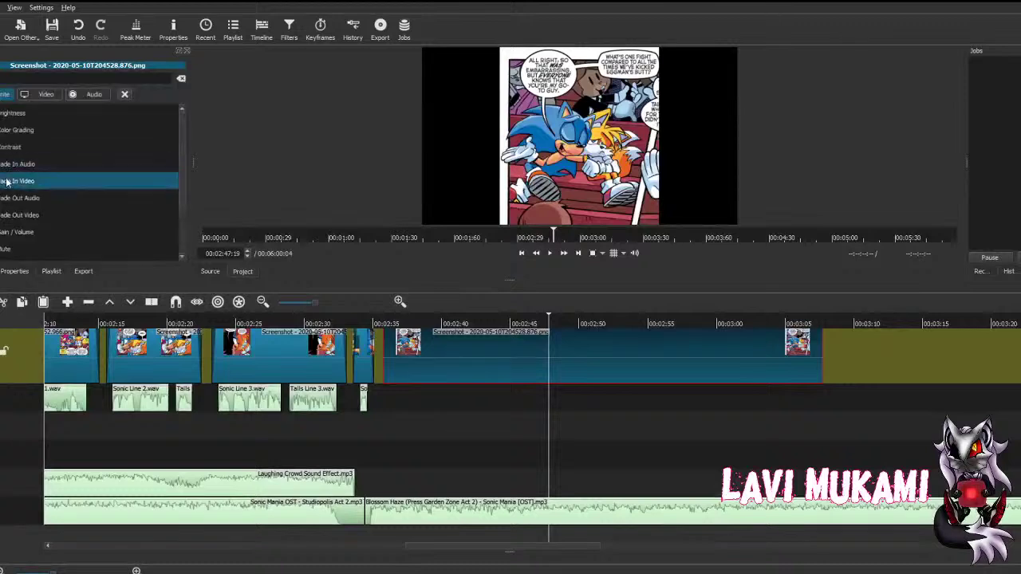
pyautogui.click(6, 182)
pyautogui.click(4, 158)
pyautogui.click(19, 215)
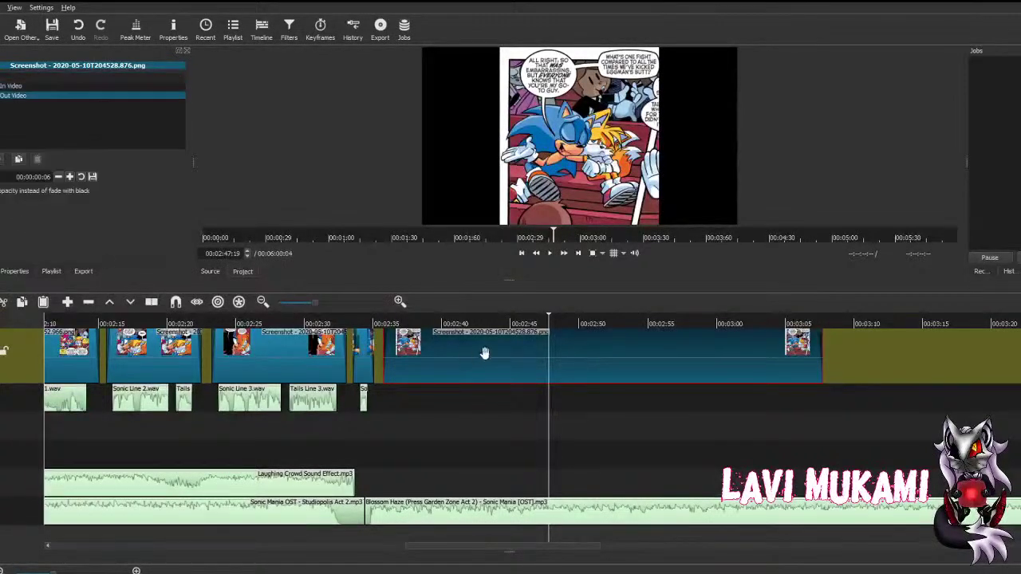
pyautogui.moveTo(820, 357); pyautogui.dragTo(654, 360)
pyautogui.hotkey('ctrl', 's')
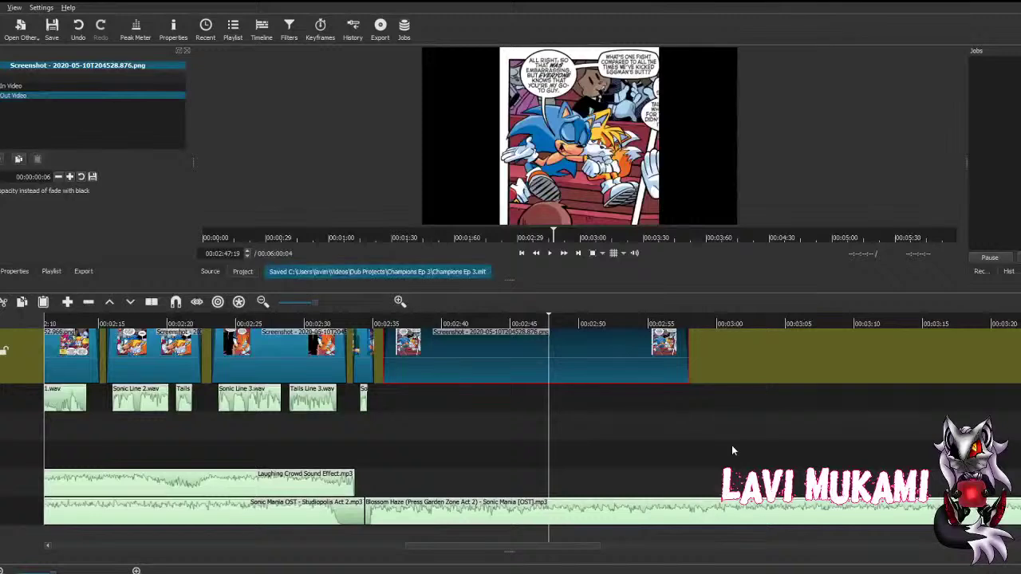
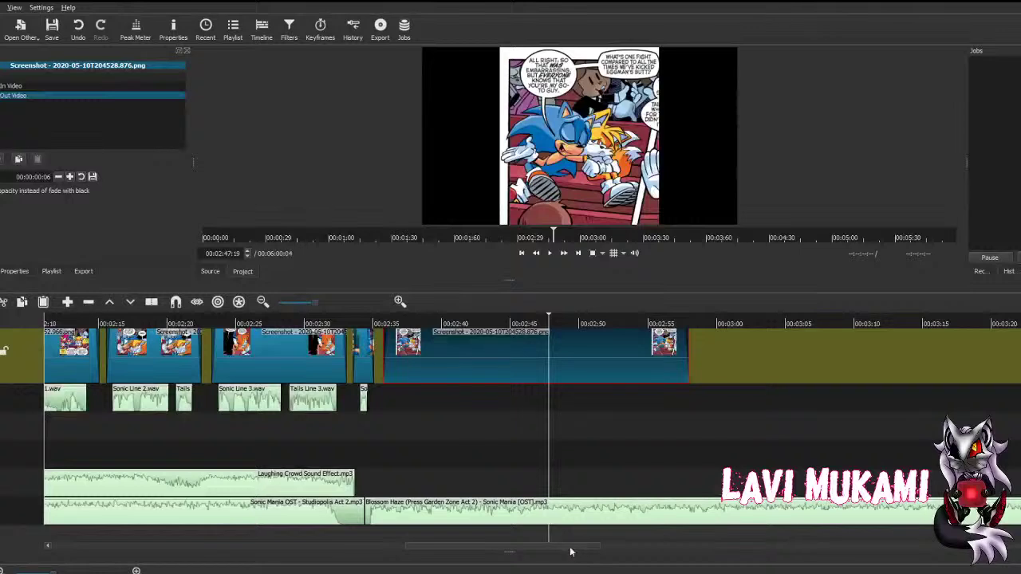
pyautogui.moveTo(571, 551); pyautogui.dragTo(750, 522)
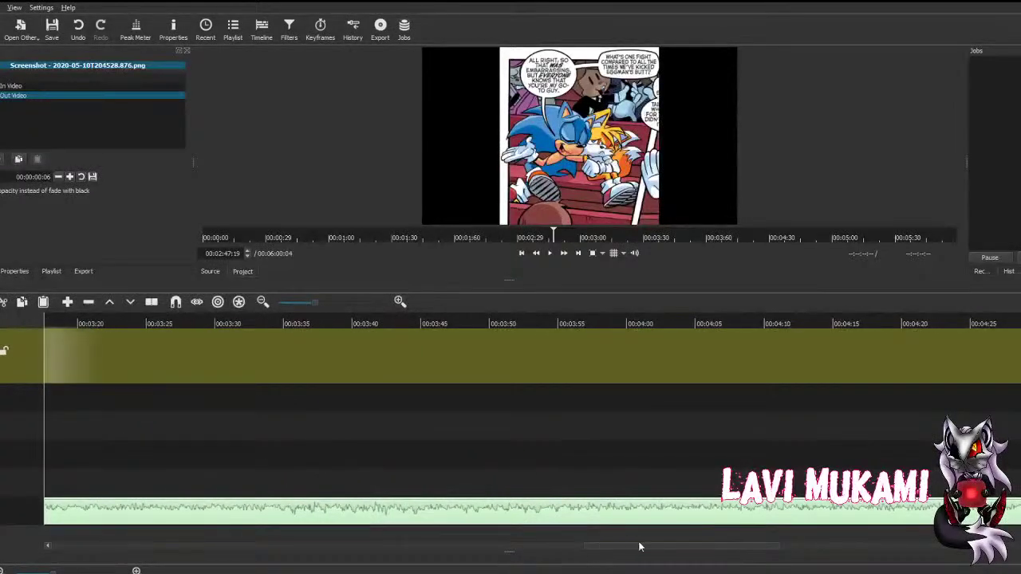
pyautogui.moveTo(639, 547); pyautogui.dragTo(735, 552)
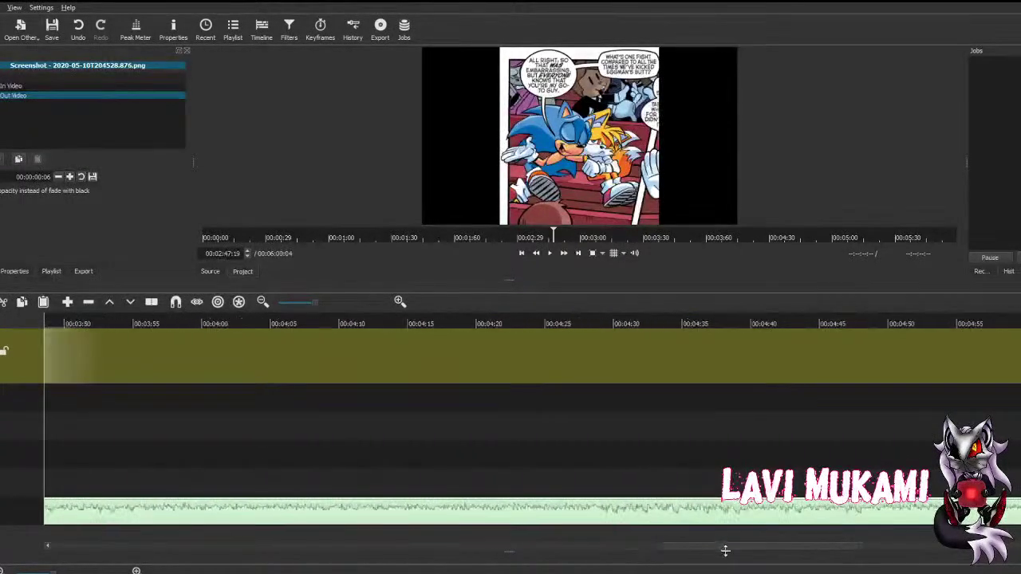
pyautogui.click(435, 551)
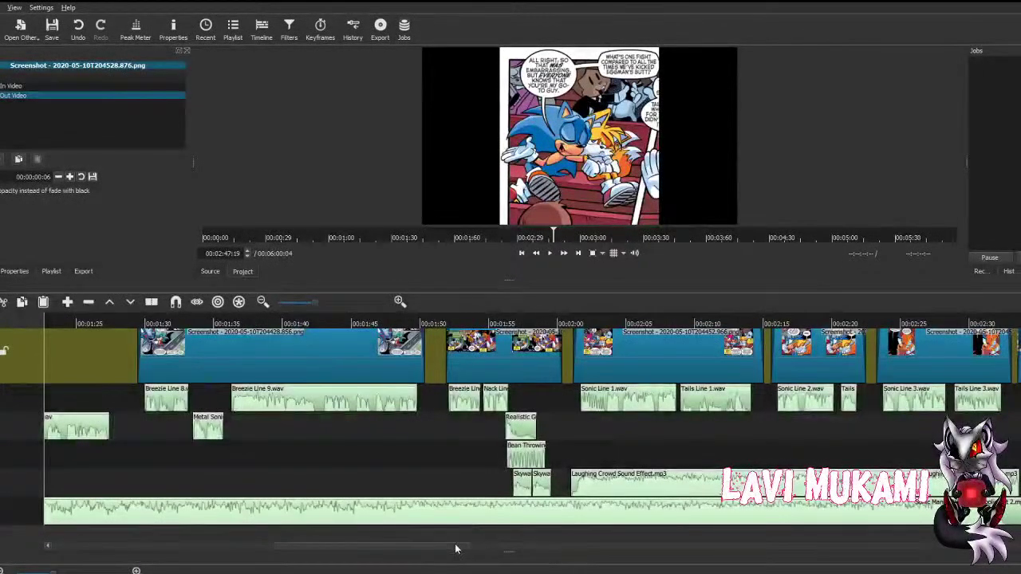
pyautogui.moveTo(456, 549); pyautogui.dragTo(582, 540)
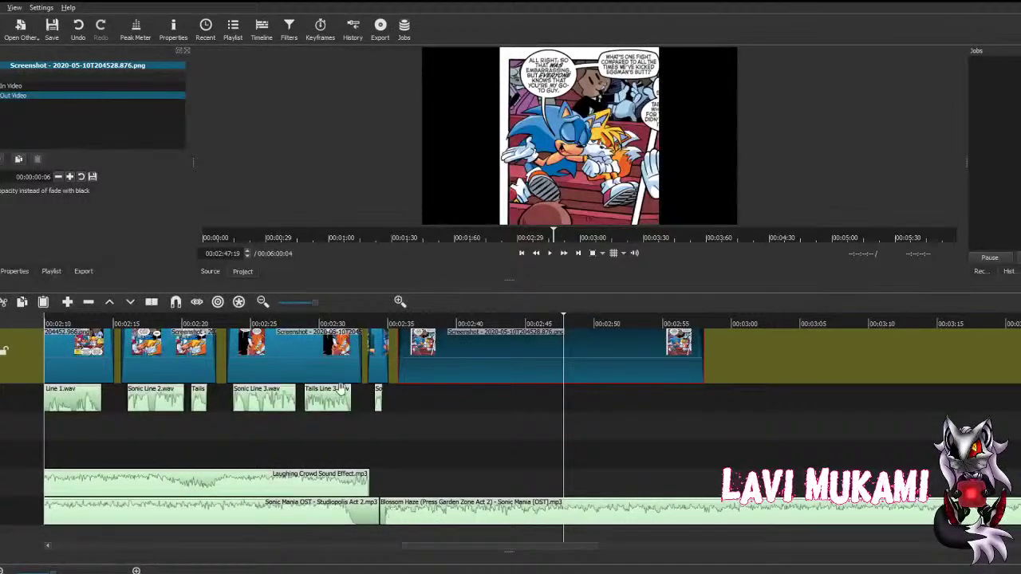
# Step: Save the project and play from 00:02:33:11 through the transition into the Screenshot - 2020-05-10T204528.876.png panel
pyautogui.click(367, 411)
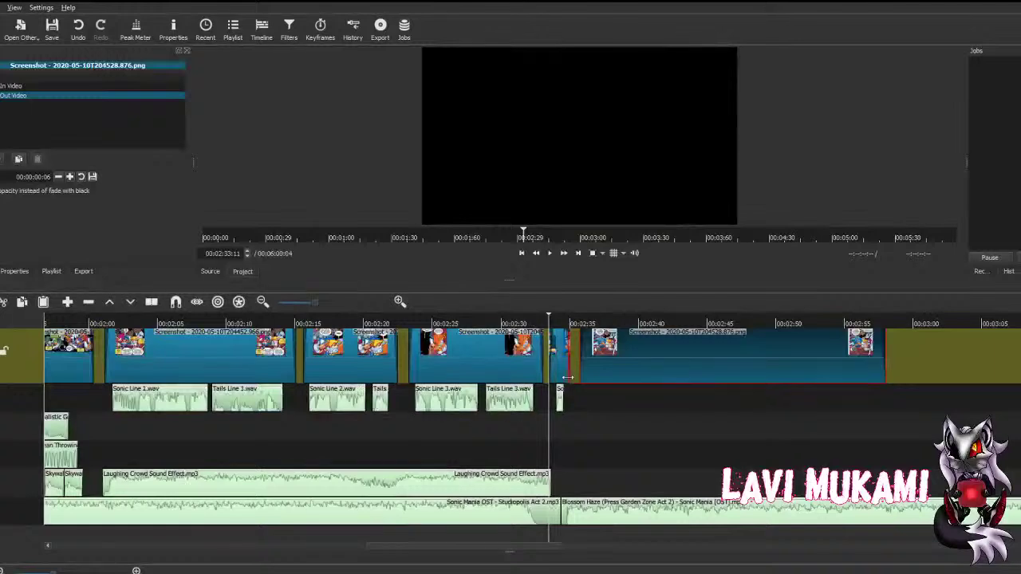
pyautogui.hotkey('ctrl', 's')
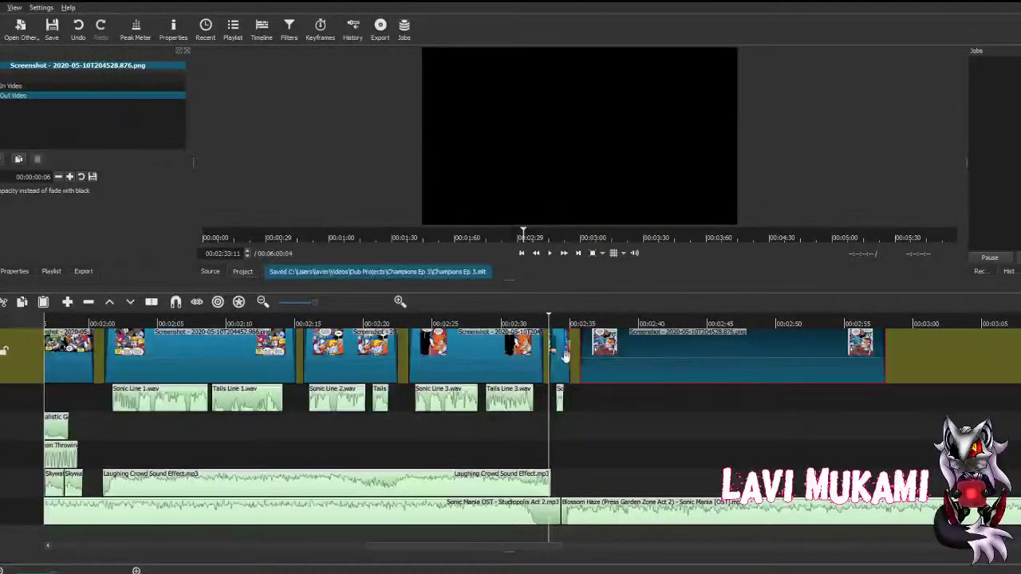
pyautogui.click(550, 254)
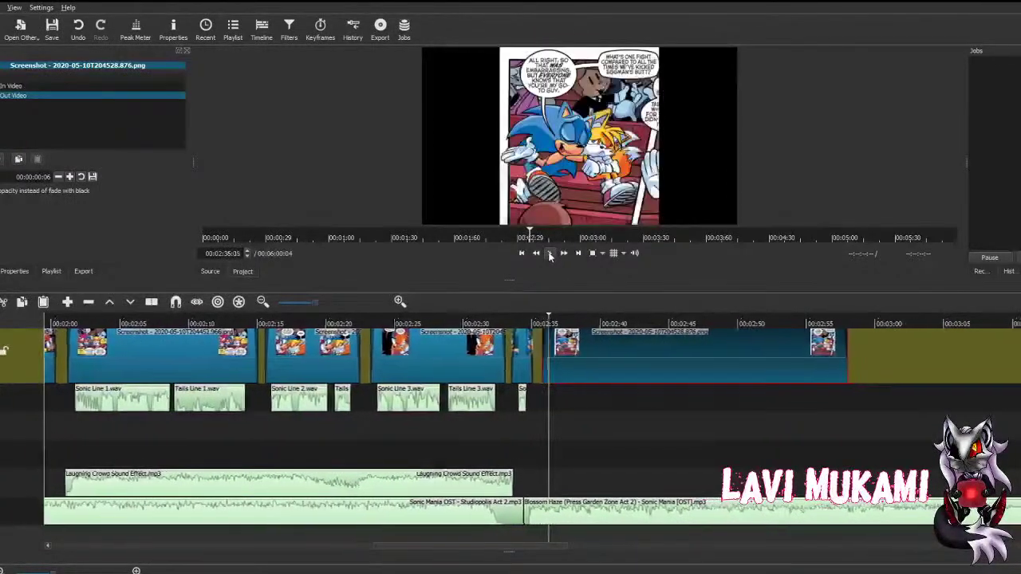
# Step: Save the project, append Sonic Line 4.wav to the voice track and move it to start at about 00:02:36 under the last panel
pyautogui.click(549, 253)
pyautogui.click(548, 508)
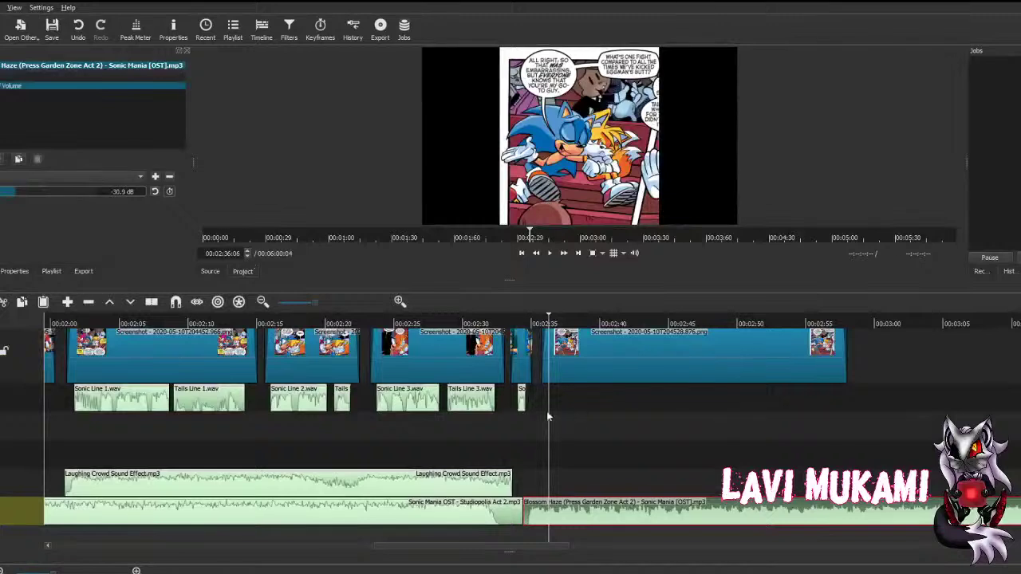
pyautogui.hotkey('ctrl', 's')
pyautogui.click(521, 399)
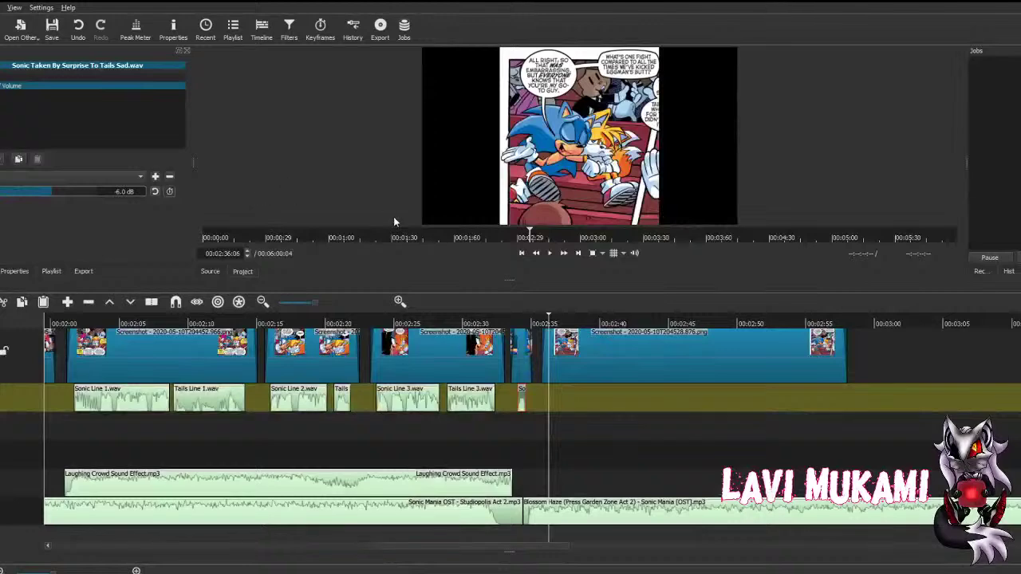
pyautogui.doubleClick(346, 224)
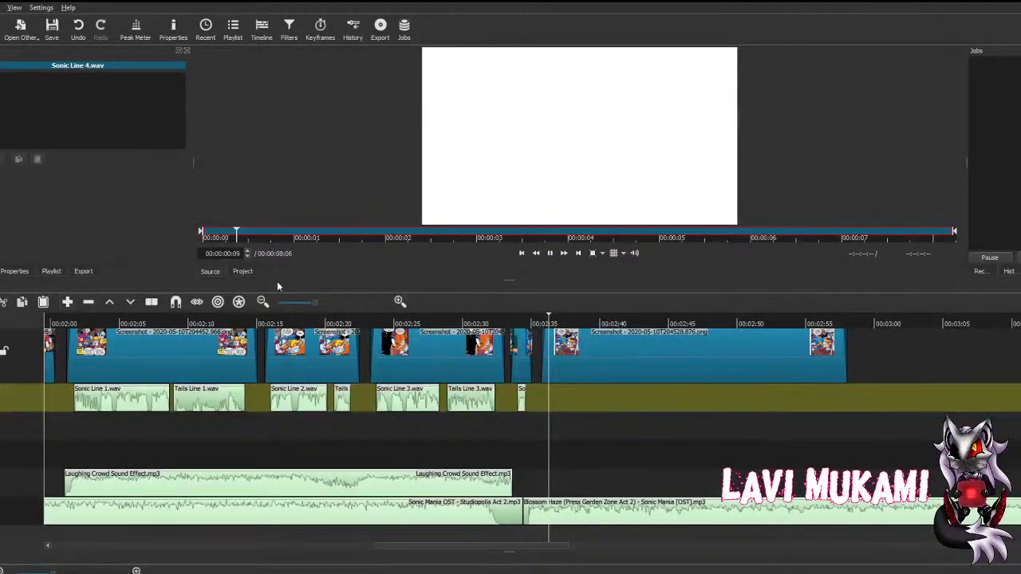
pyautogui.press('a')
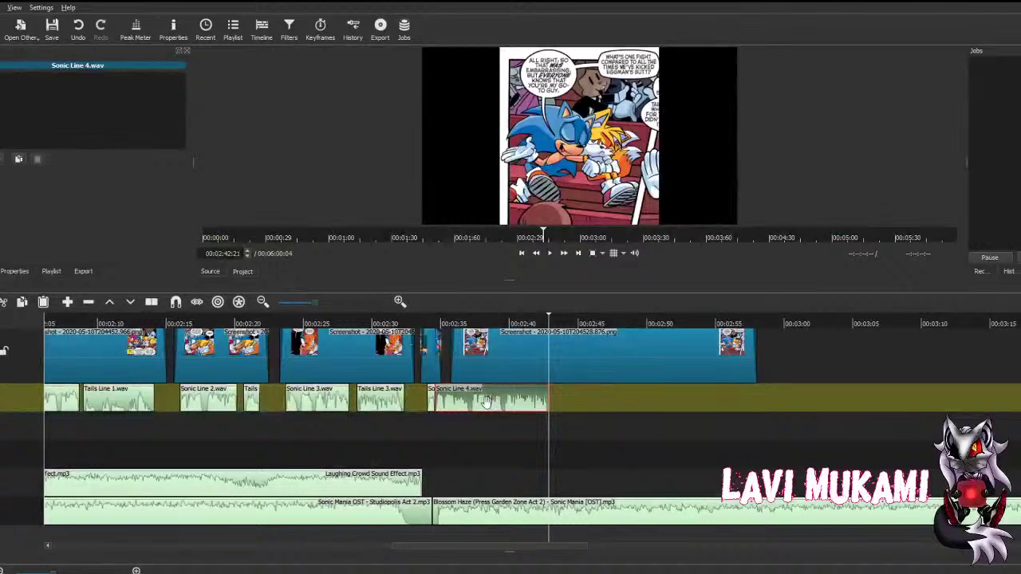
pyautogui.moveTo(486, 401); pyautogui.dragTo(516, 409)
# Step: Add a Gain / Volume filter to Sonic Line 4.wav with the Slightly Lower Sonic preset (-6.0 dB) and save the project
pyautogui.click(2, 158)
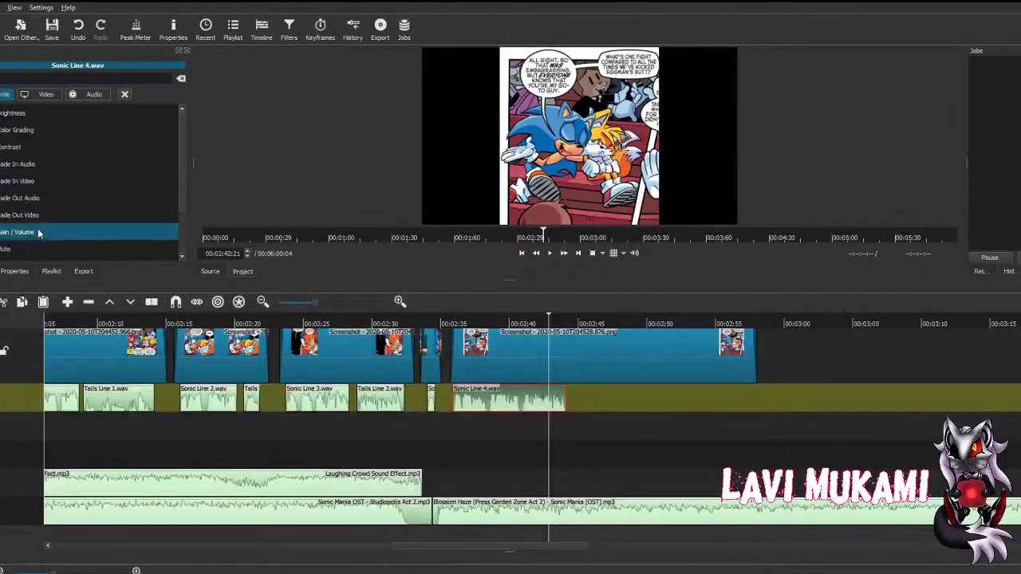
pyautogui.click(100, 230)
pyautogui.click(69, 179)
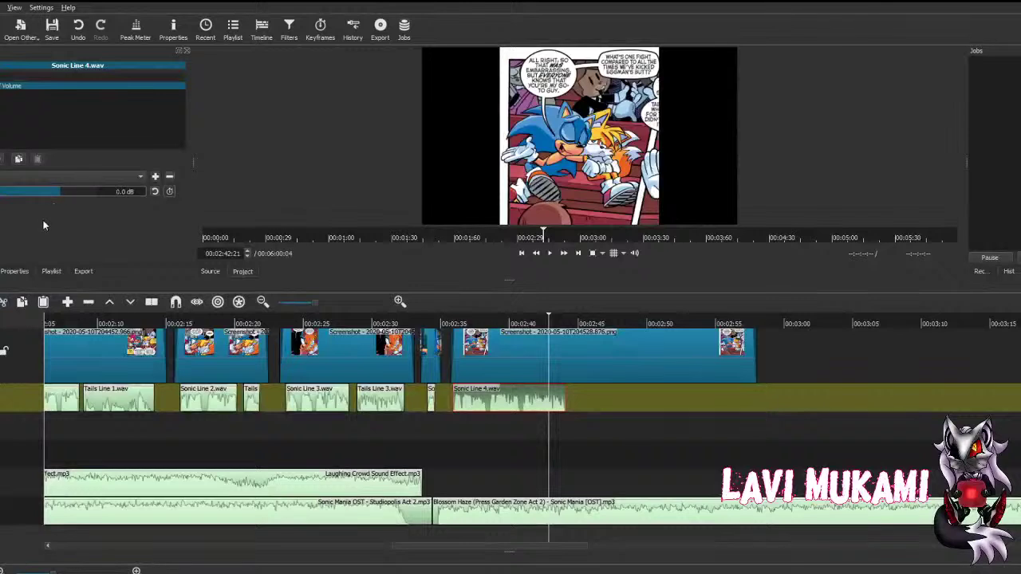
pyautogui.click(44, 228)
pyautogui.hotkey('ctrl', 's')
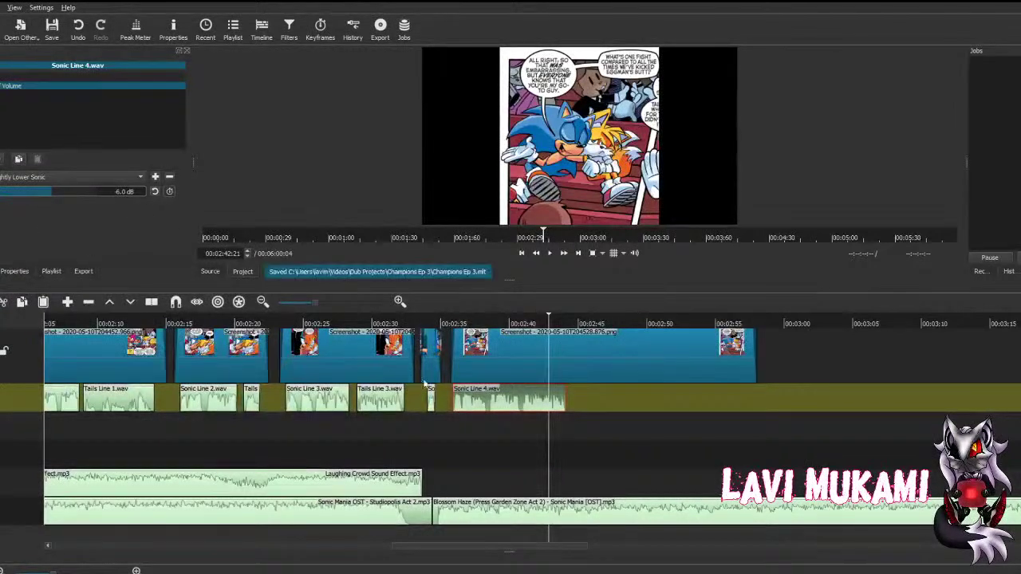
# Step: Nudge Sonic Line 4.wav slightly later, trim the panel above it to end at about 00:02:45, and save
pyautogui.moveTo(499, 398); pyautogui.dragTo(501, 399)
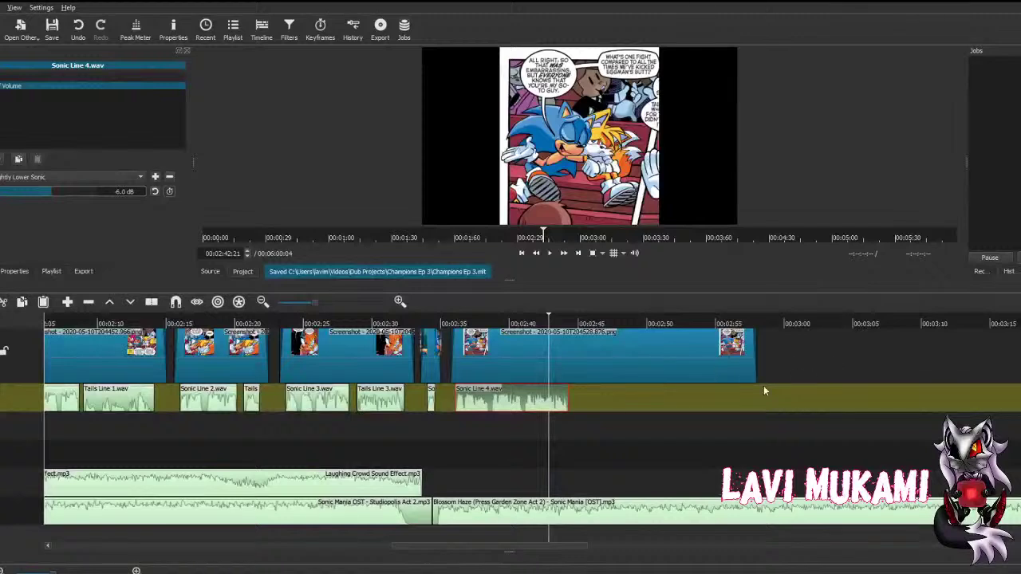
pyautogui.moveTo(755, 367); pyautogui.dragTo(574, 382)
pyautogui.hotkey('ctrl', 's')
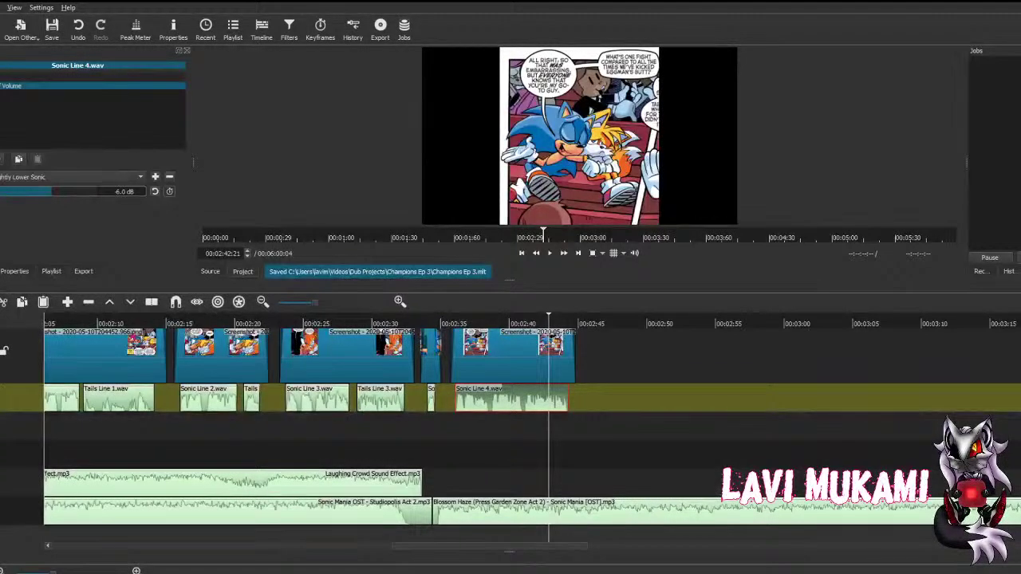
# Step: Play from 00:02:35:11 through Sonic Line 4.wav to check its timing, and save the project
pyautogui.click(528, 236)
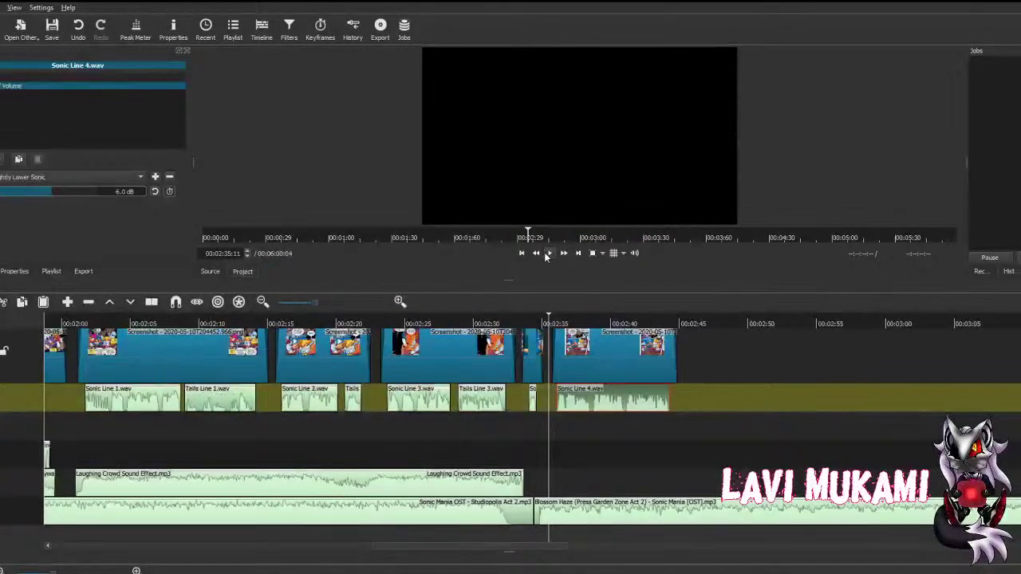
pyautogui.click(548, 252)
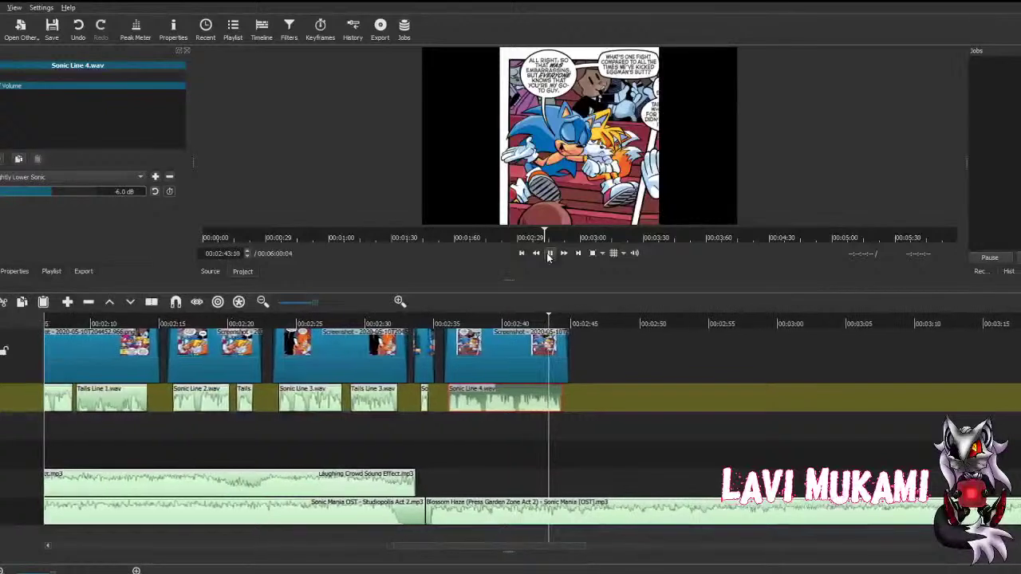
pyautogui.press('space')
pyautogui.hotkey('ctrl', 's')
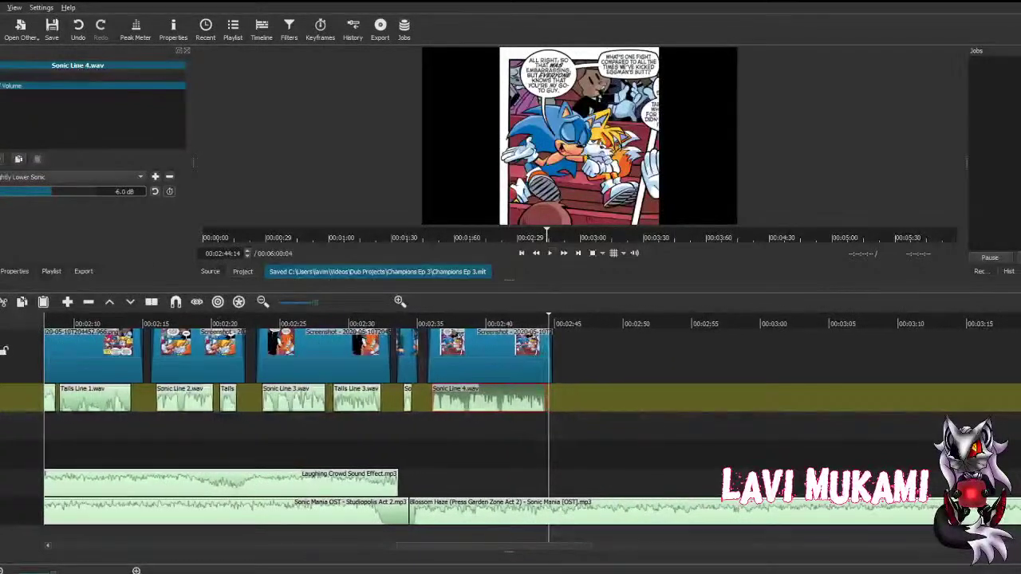
# Step: Append Crowd Talking [Free Sound Effects].mp3 after the laughing crowd effect and add a Gain / Volume filter at -6.0 dB
pyautogui.click(333, 482)
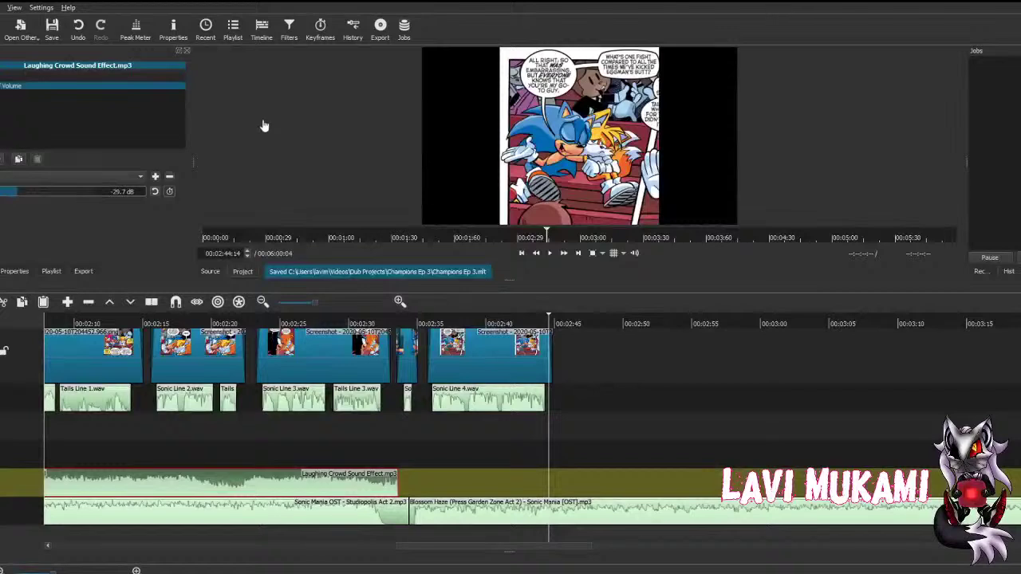
pyautogui.moveTo(442, 182); pyautogui.dragTo(395, 201)
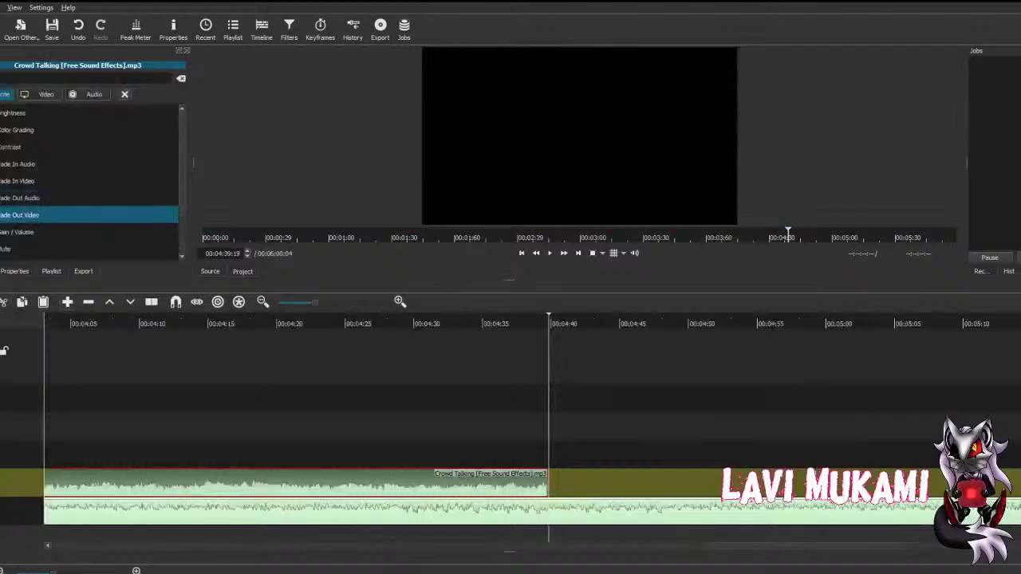
pyautogui.click(8, 233)
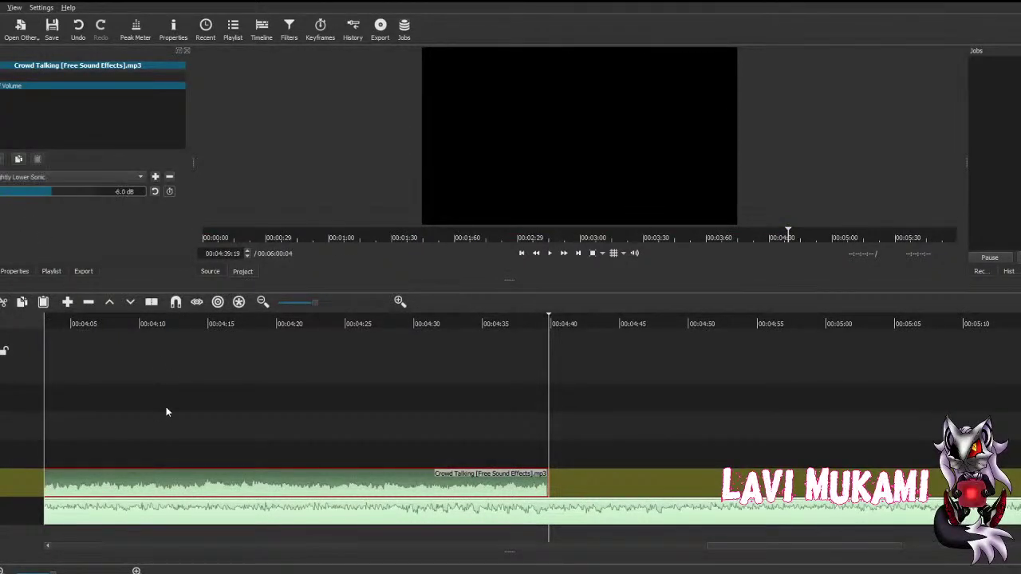
pyautogui.press('j')
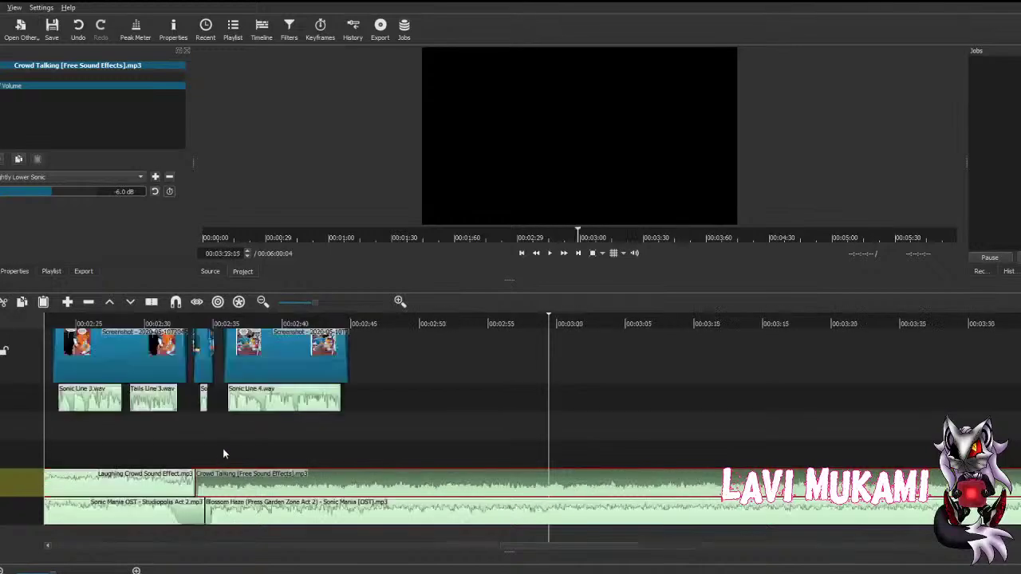
# Step: Lower the Crowd Talking effect to -23.5 dB while playing it under Sonic Line 4.wav, and save the project
pyautogui.click(41, 192)
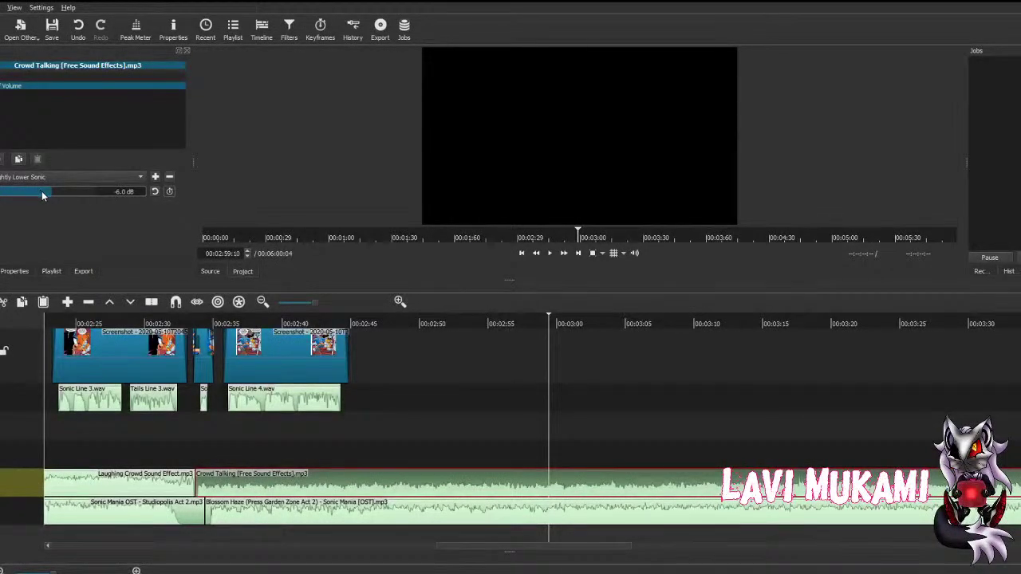
pyautogui.hotkey('ctrl', 's')
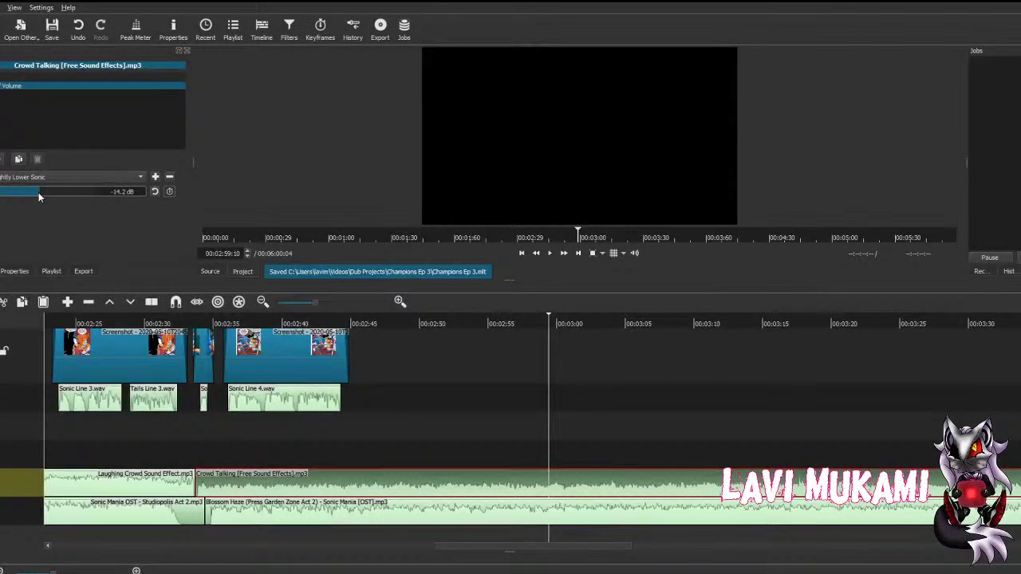
pyautogui.moveTo(38, 192); pyautogui.dragTo(35, 192)
pyautogui.press('l')
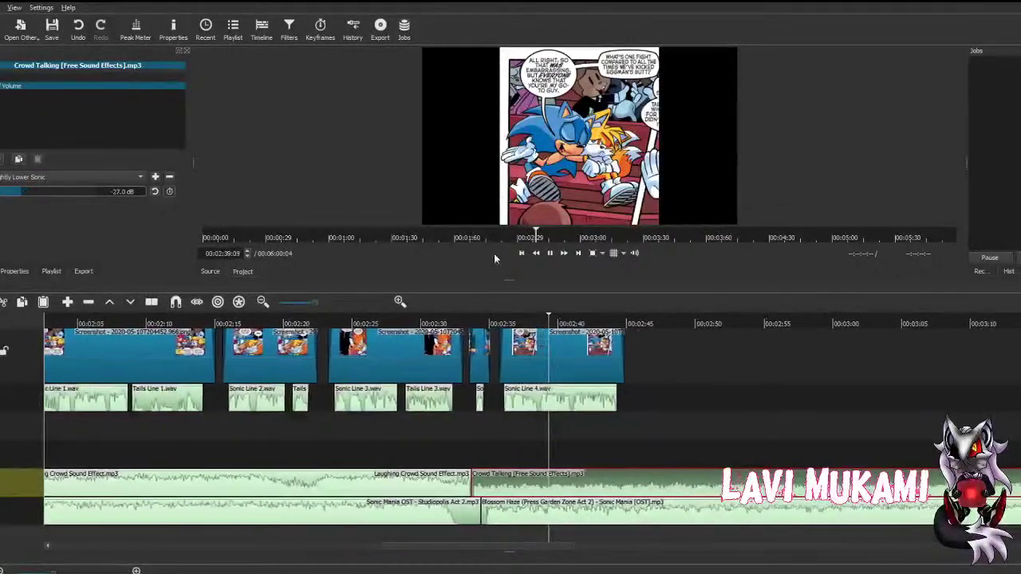
pyautogui.hotkey('ctrl', 's')
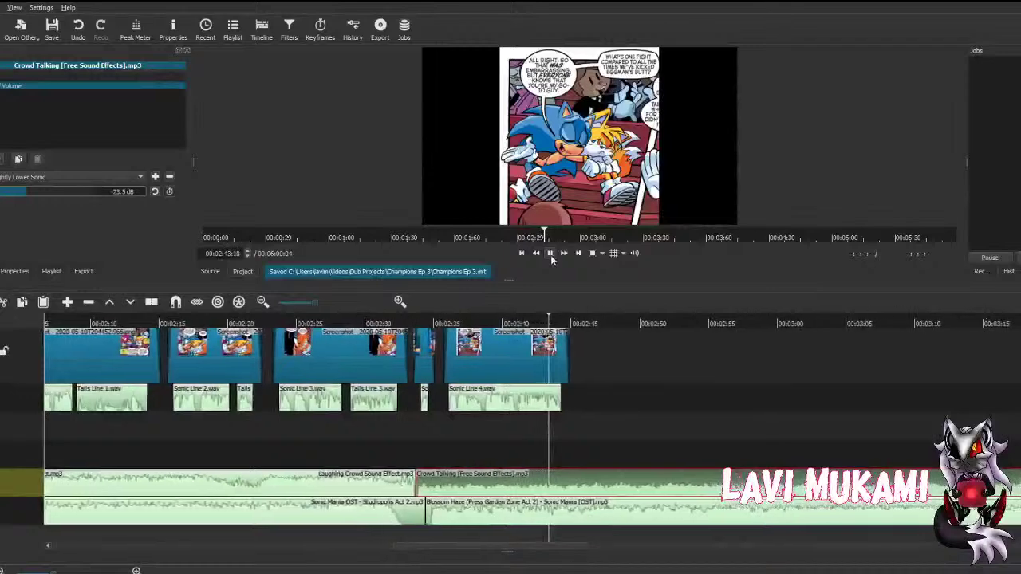
pyautogui.press('space')
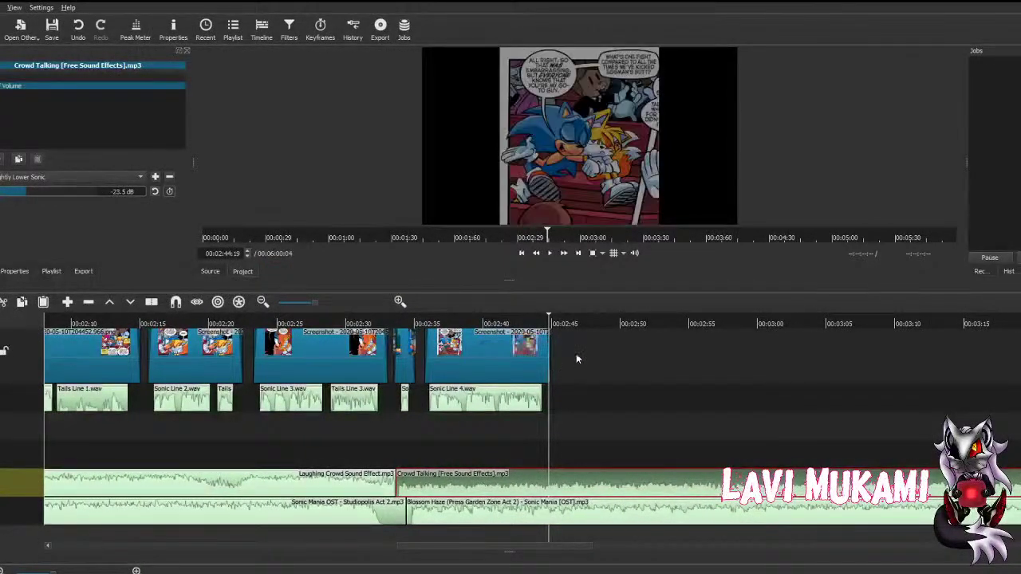
pyautogui.hotkey('ctrl', 's')
# Step: Append Screenshot - 2020-05-10T204537.764.png to the video track, shorten it and place it from about 00:02:46 to 00:03:09, and save
pyautogui.click(450, 343)
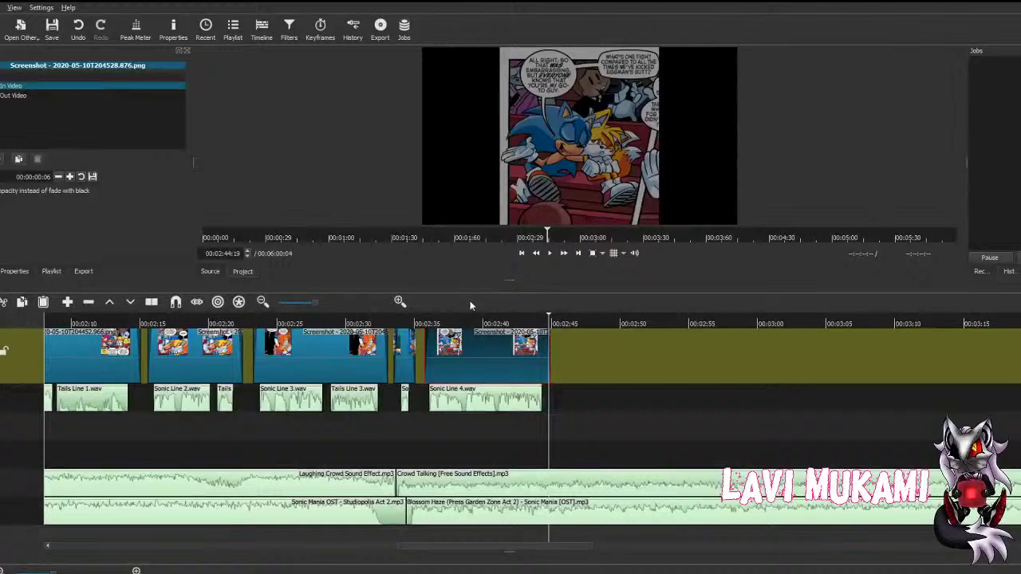
pyautogui.doubleClick(483, 355)
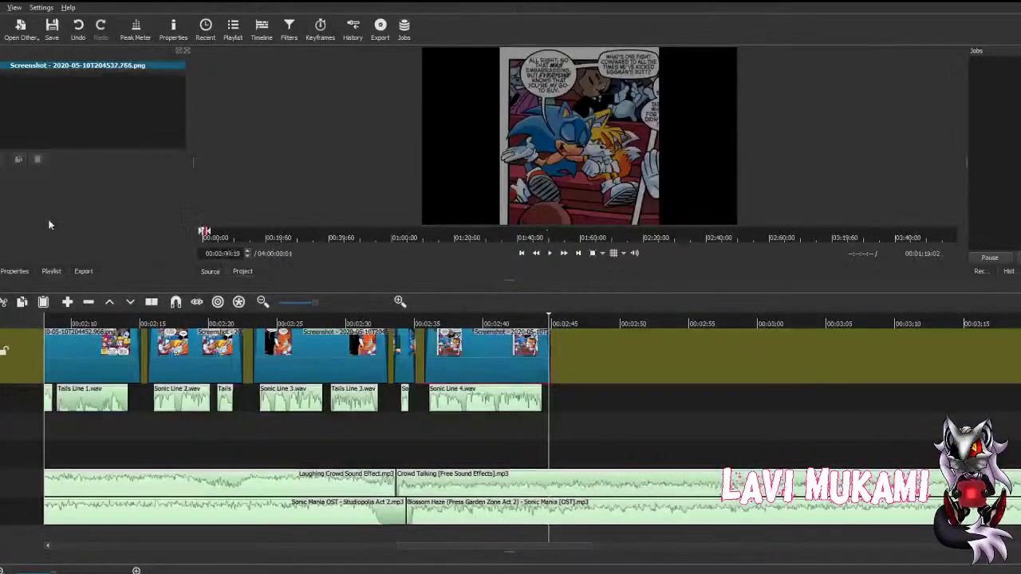
pyautogui.click(67, 303)
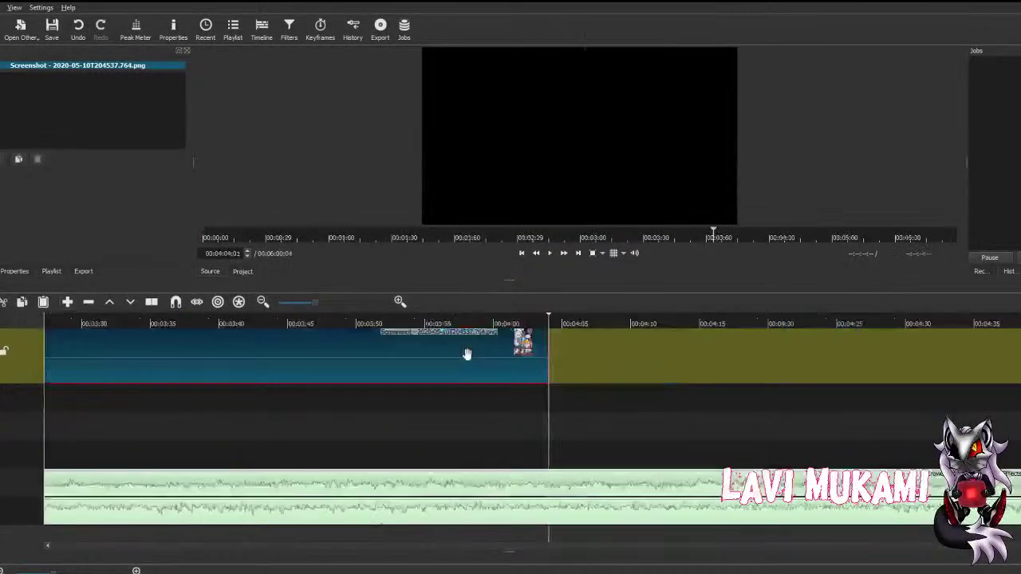
pyautogui.moveTo(467, 354); pyautogui.dragTo(110, 413)
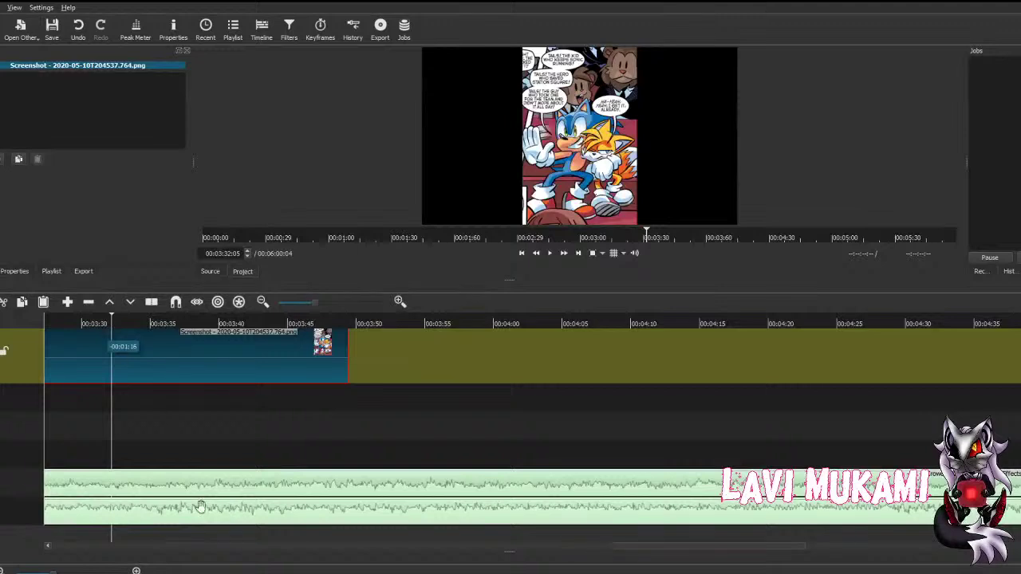
pyautogui.moveTo(558, 550); pyautogui.dragTo(515, 550)
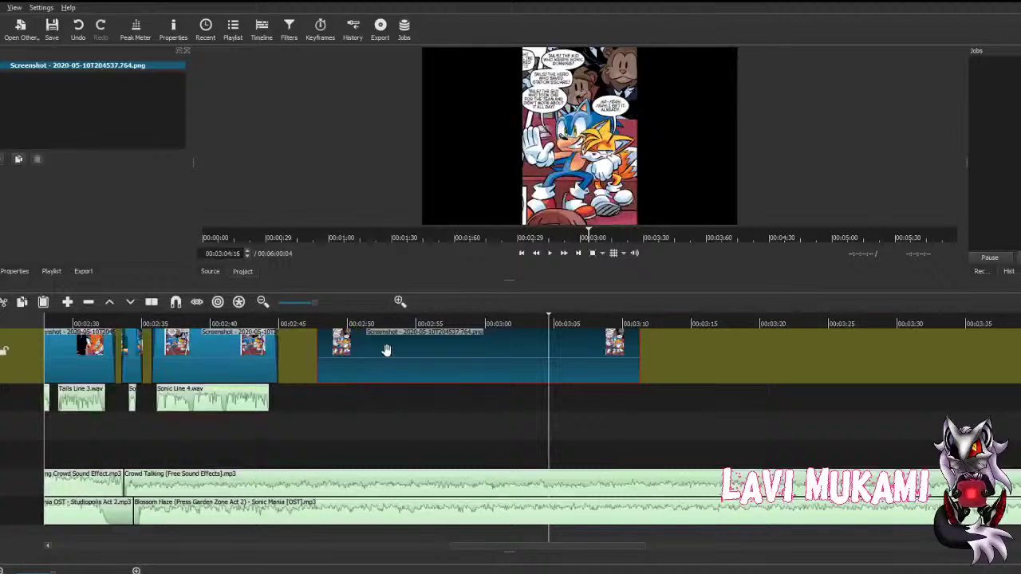
pyautogui.moveTo(385, 351); pyautogui.dragTo(356, 359)
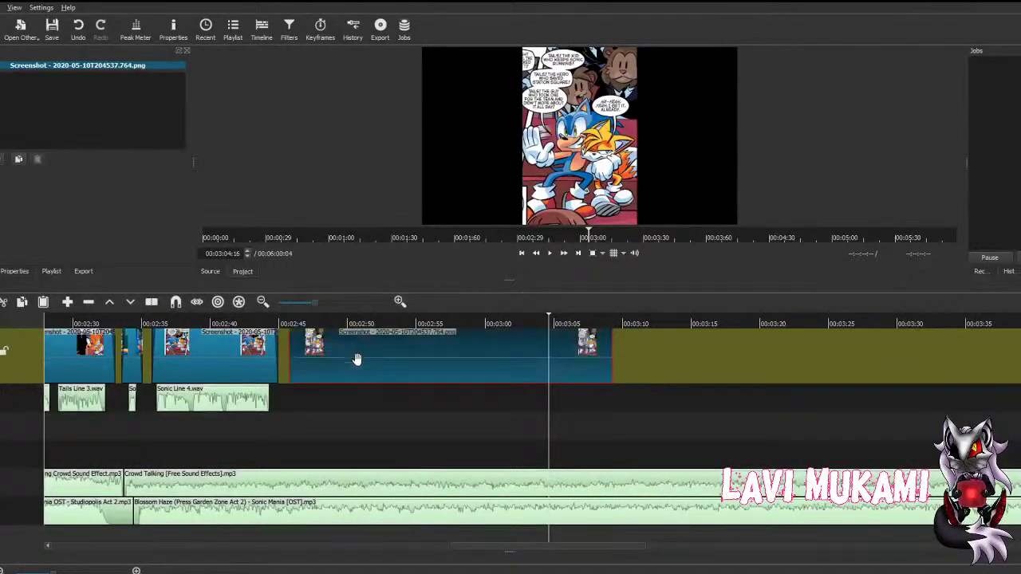
pyautogui.hotkey('ctrl', 's')
# Step: Append Sonic Line 5.wav to the voice track and move it to start at about 00:02:46 under the new panel
pyautogui.click(341, 424)
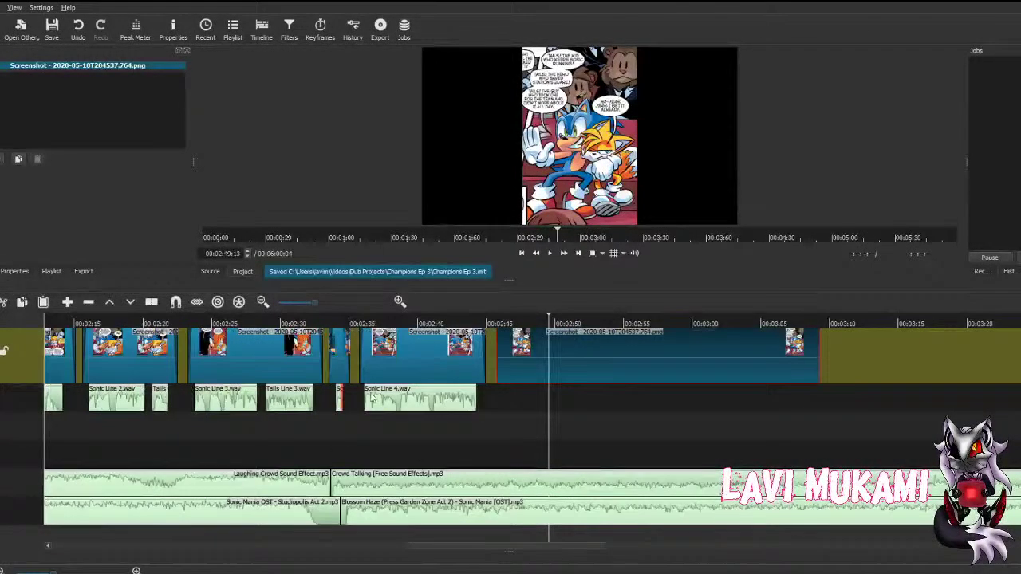
pyautogui.click(437, 397)
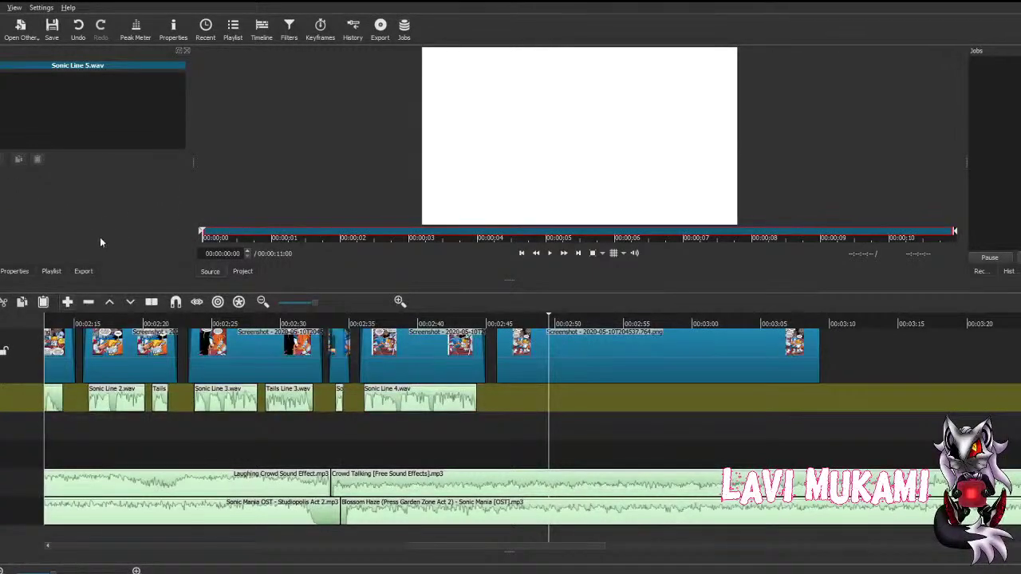
pyautogui.press('a')
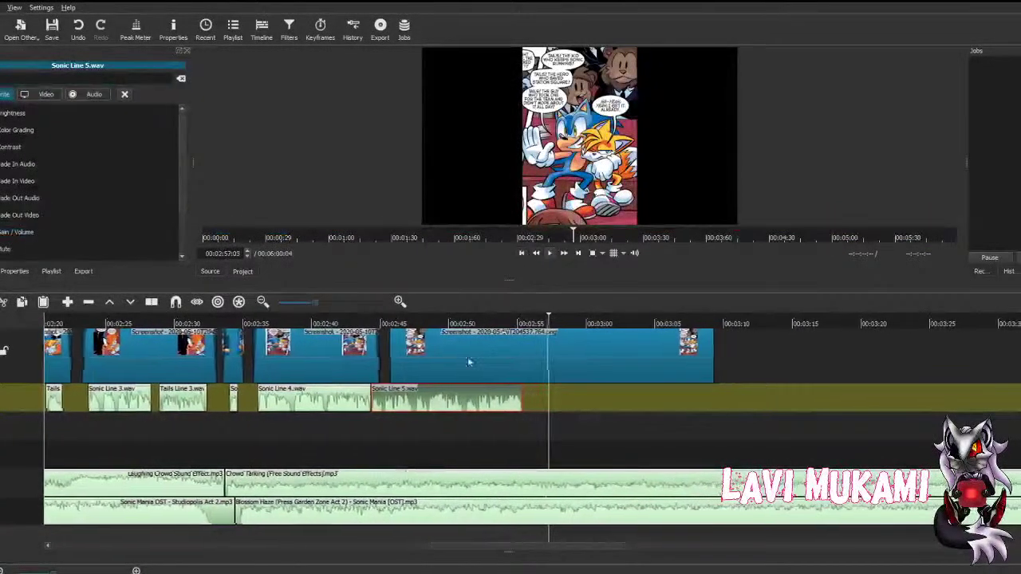
pyautogui.moveTo(424, 397); pyautogui.dragTo(449, 399)
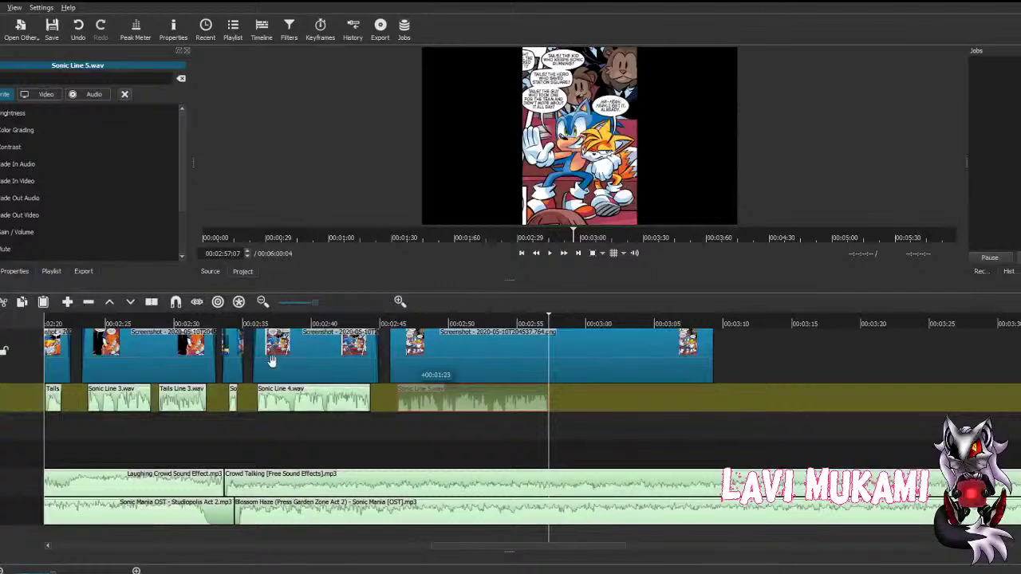
pyautogui.moveTo(271, 362); pyautogui.dragTo(449, 399)
# Step: Add Fade In Video and Fade Out Video filters to Screenshot - 2020-05-10T204537.764.png
pyautogui.press('Up')
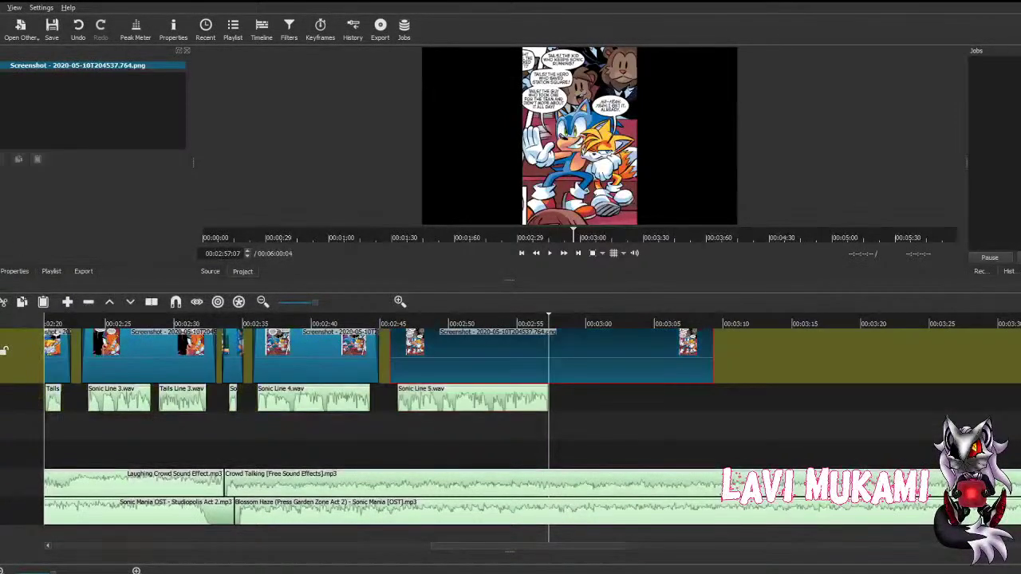
pyautogui.click(18, 159)
pyautogui.click(20, 182)
pyautogui.click(18, 158)
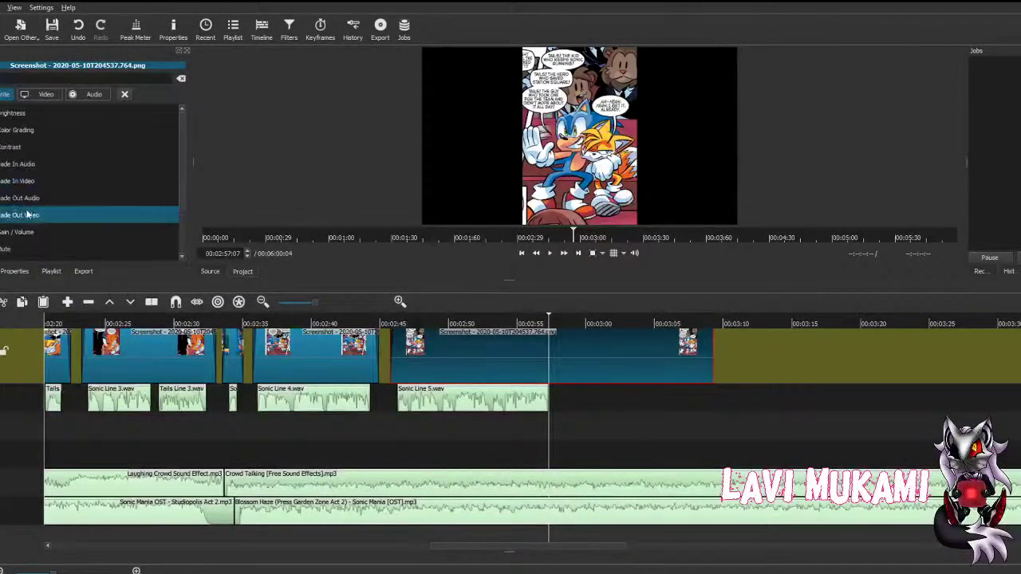
pyautogui.click(20, 215)
# Step: Add a Gain / Volume filter to Sonic Line 5.wav to reduce its volume
pyautogui.press('Down')
pyautogui.click(19, 158)
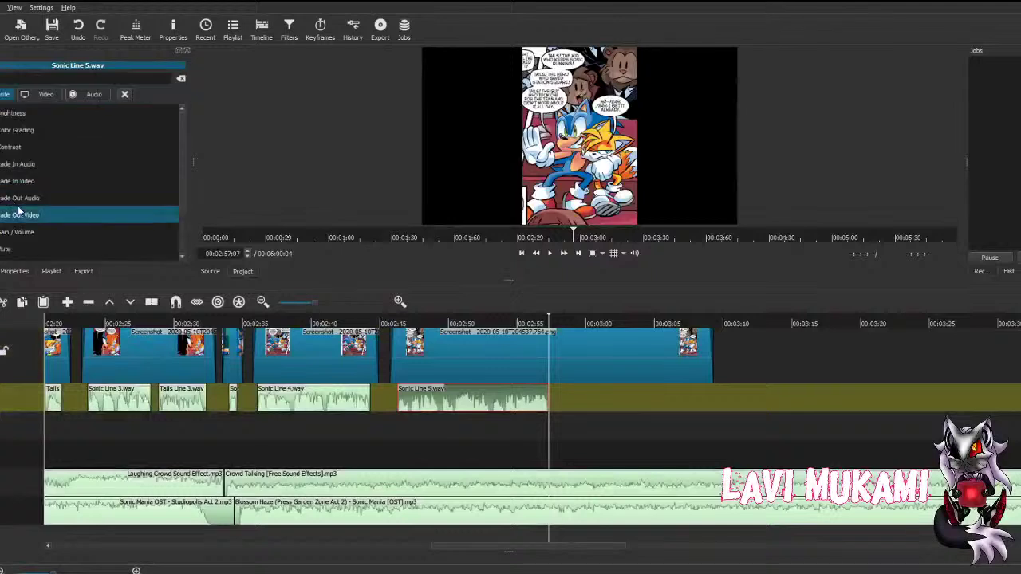
pyautogui.scroll(-2, 43, 192)
pyautogui.click(44, 192)
pyautogui.click(51, 221)
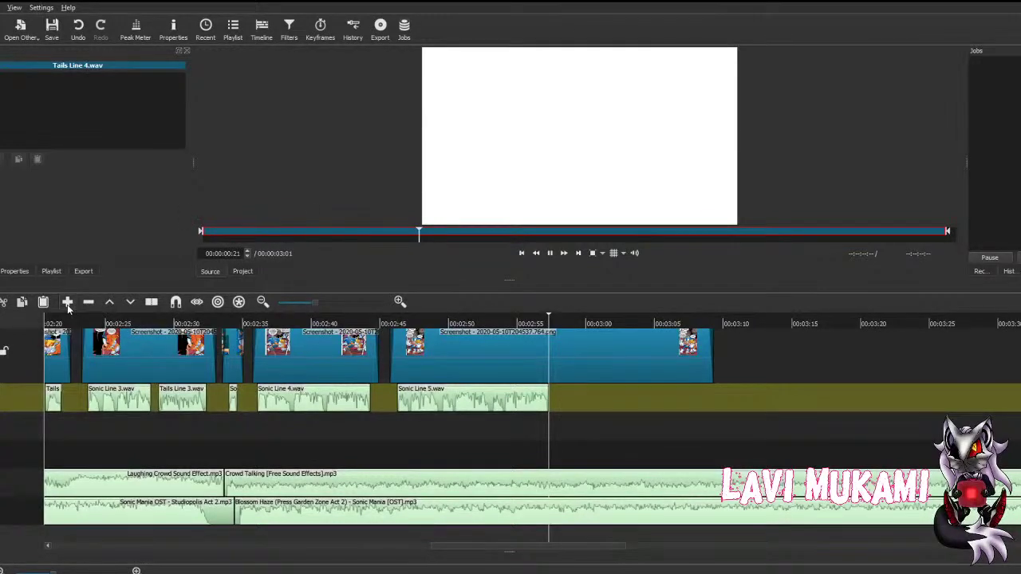
# Step: Append Tails Line 4.wav to the voice track, move it to start at about 00:02:57 after Sonic Line 5.wav, and save
pyautogui.click(67, 302)
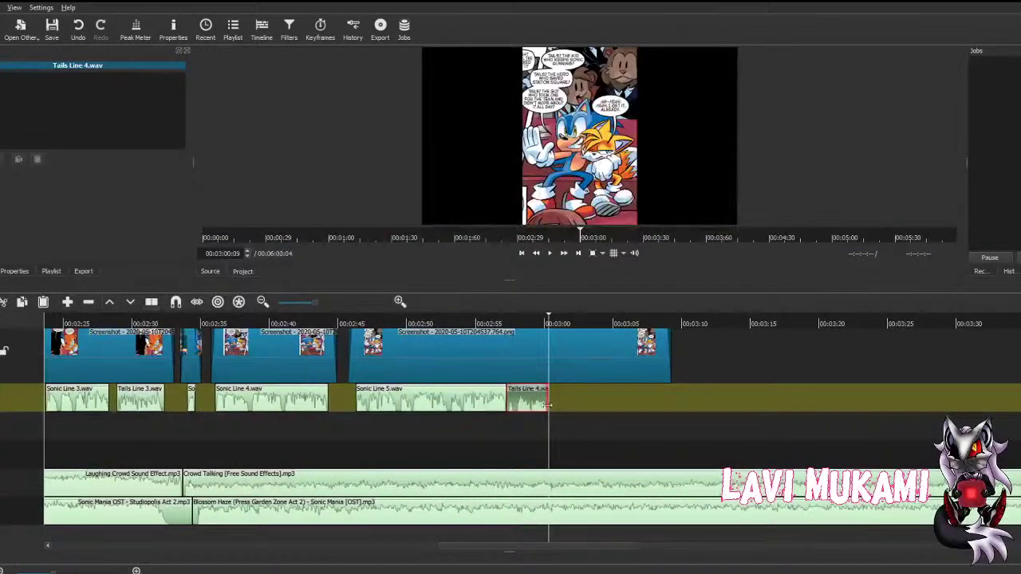
pyautogui.moveTo(547, 404); pyautogui.dragTo(561, 351)
pyautogui.hotkey('ctrl', 's')
pyautogui.click(289, 438)
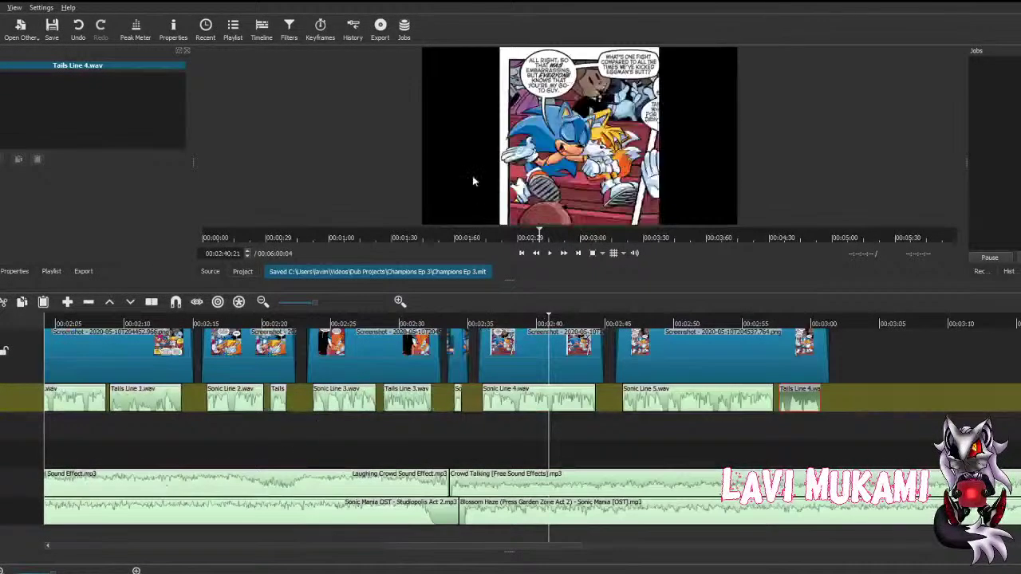
# Step: Play back the Sonic Line 5.wav panel, shorten Screenshot - 2020-05-10T204537.764.png to end at about 00:03:01, and save
pyautogui.click(546, 253)
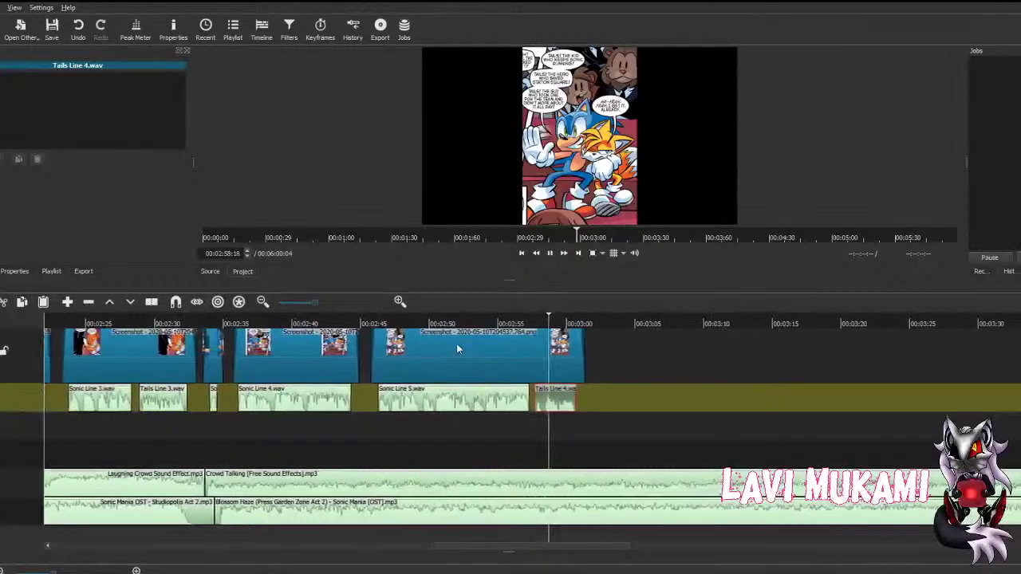
pyautogui.click(564, 254)
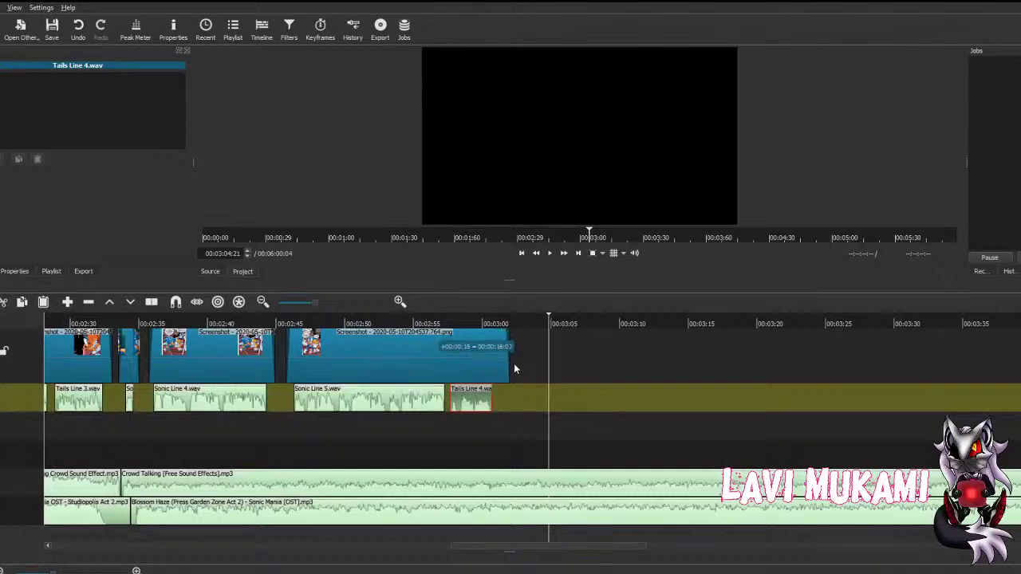
pyautogui.hotkey('ctrl', 's')
pyautogui.click(453, 326)
pyautogui.click(454, 326)
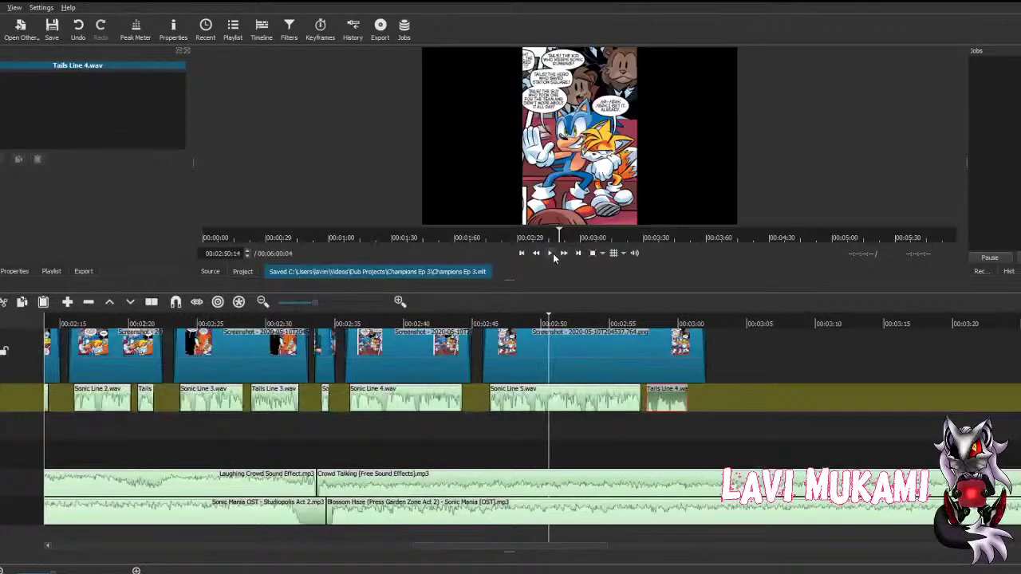
pyautogui.click(553, 253)
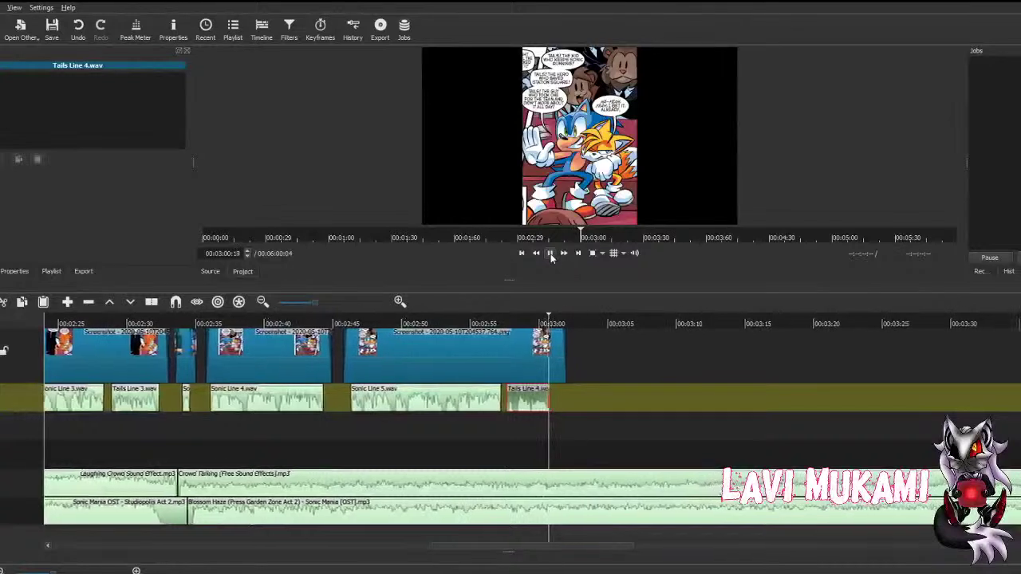
pyautogui.click(550, 253)
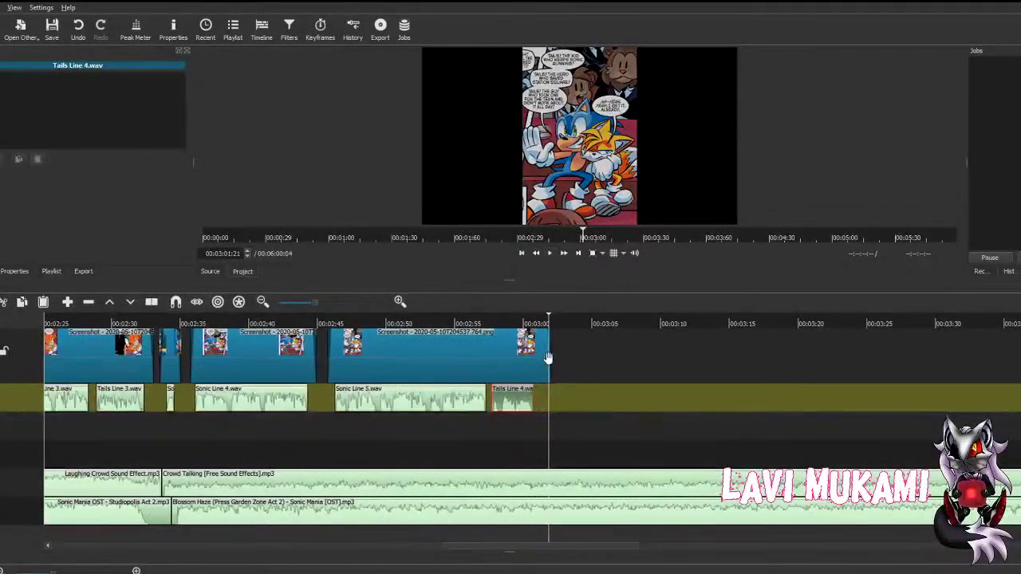
pyautogui.moveTo(548, 358); pyautogui.dragTo(544, 359)
pyautogui.hotkey('ctrl', 's')
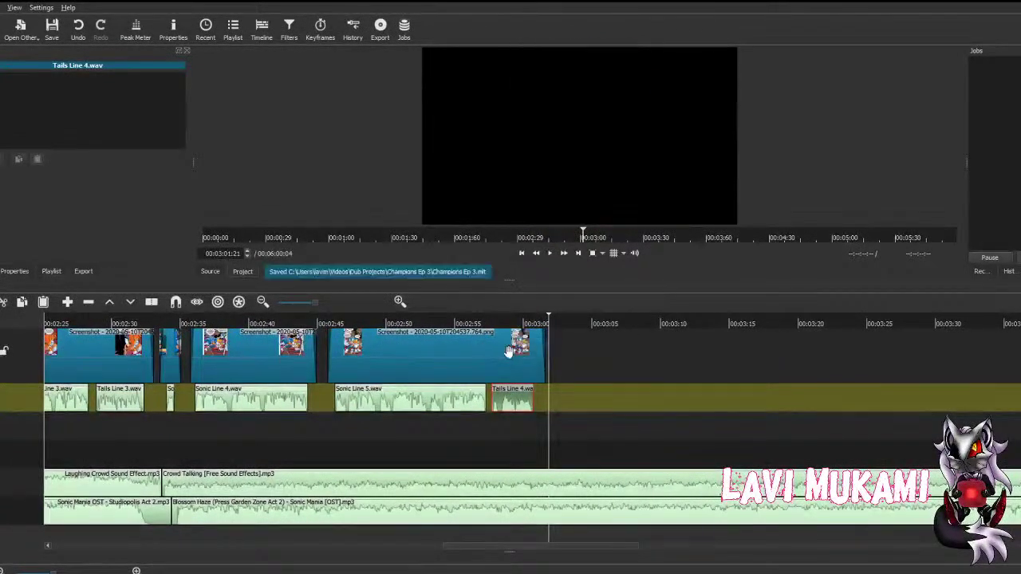
# Step: Append Screenshot - 2020-05-10T204549.561.png to the video track, shorten it and place it to start at about 00:03:02 after the previous panel
pyautogui.click(435, 357)
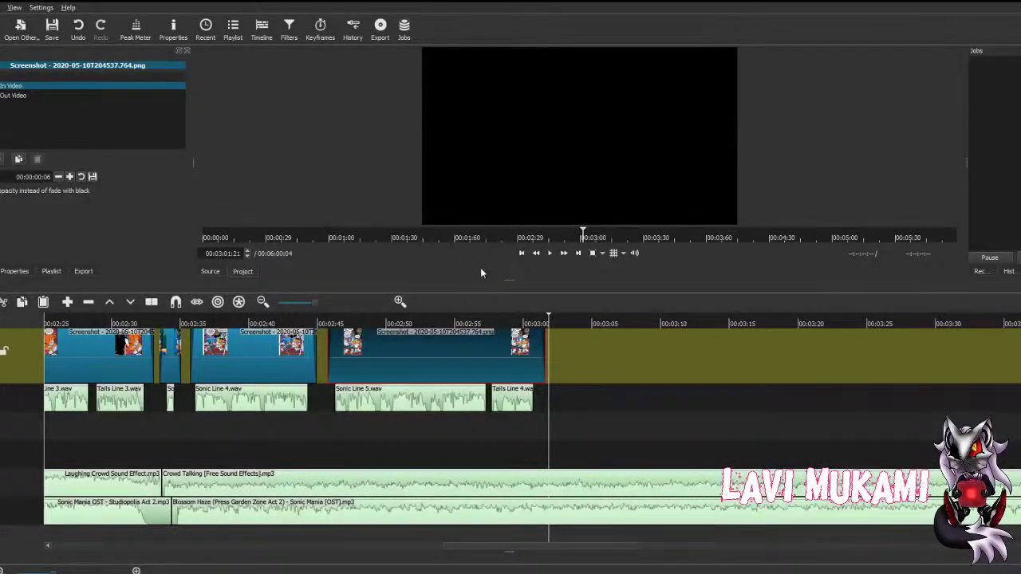
pyautogui.doubleClick(371, 280)
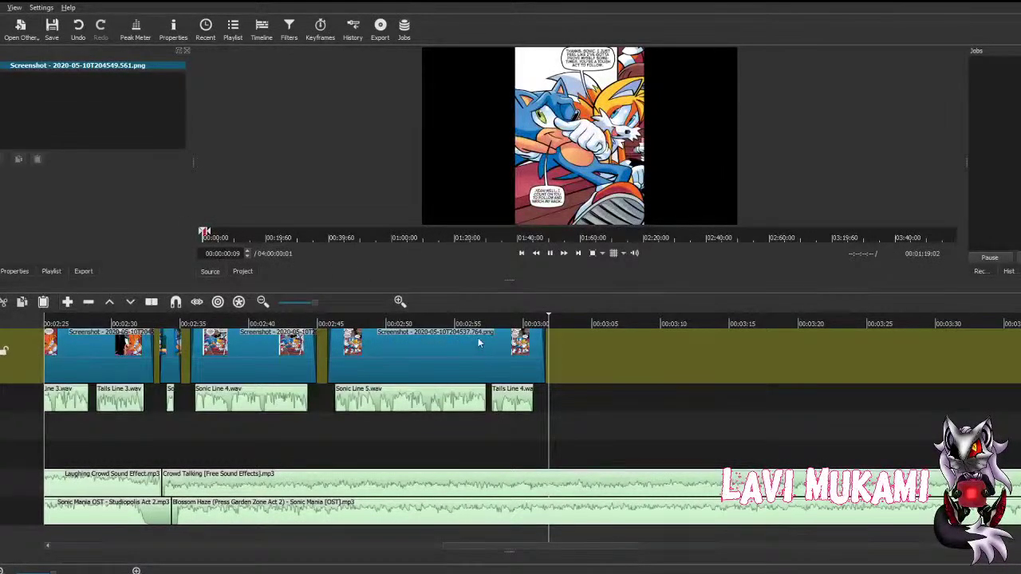
pyautogui.press('a')
pyautogui.moveTo(459, 353); pyautogui.dragTo(485, 354)
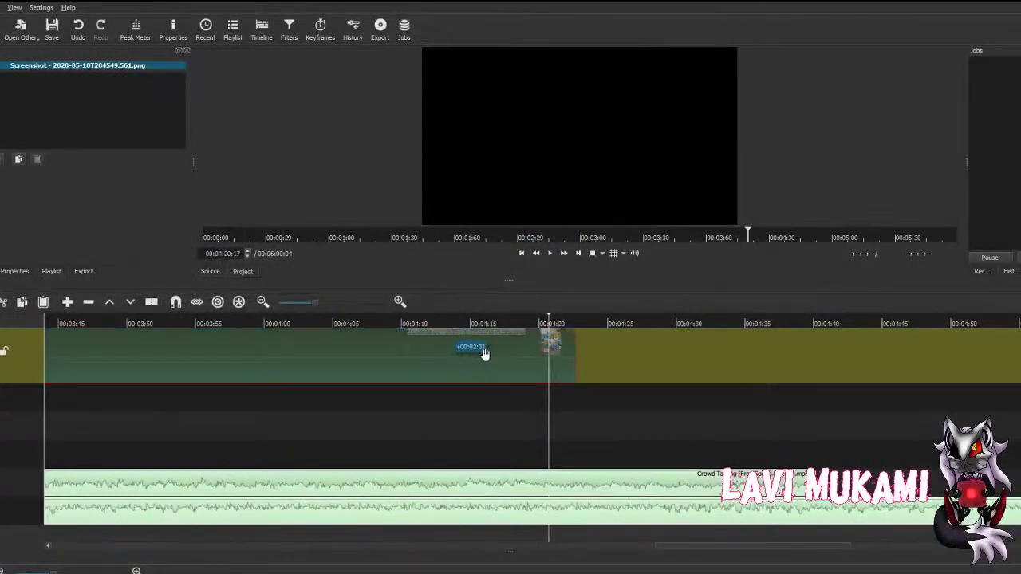
pyautogui.moveTo(564, 344); pyautogui.dragTo(579, 349)
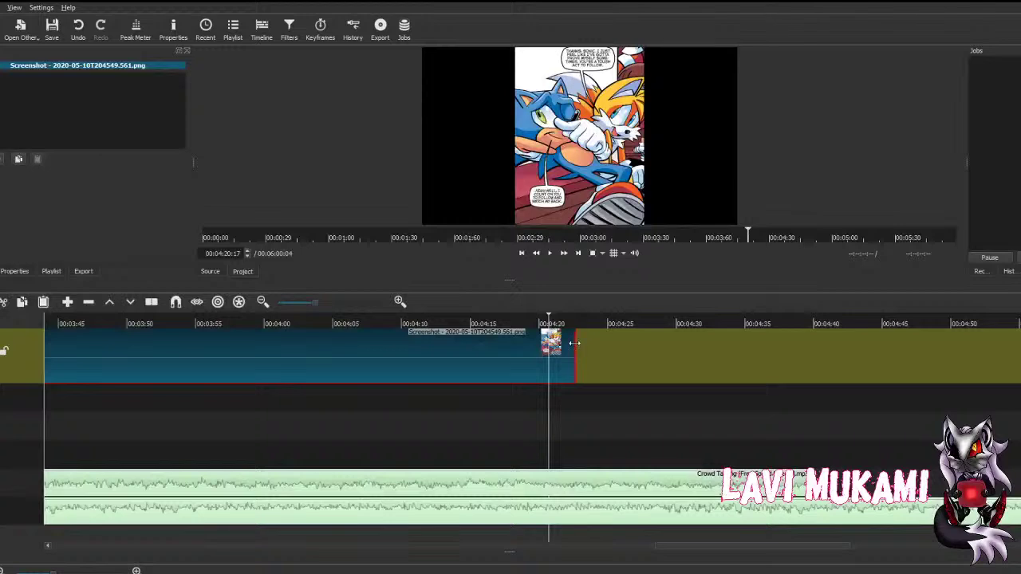
pyautogui.hotkey('ctrl', 'z')
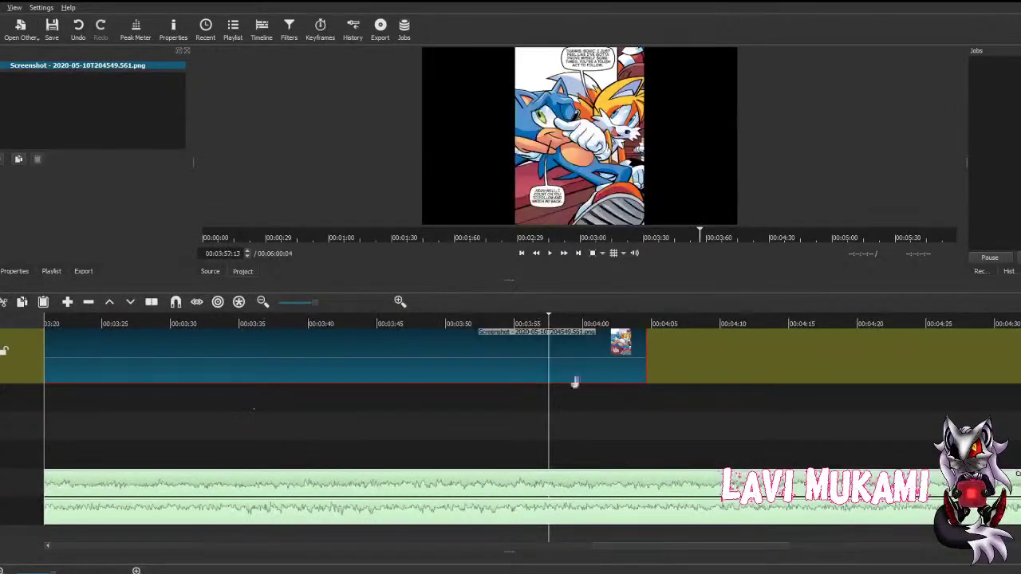
pyautogui.moveTo(646, 348); pyautogui.dragTo(429, 349)
pyautogui.click(279, 404)
pyautogui.click(322, 403)
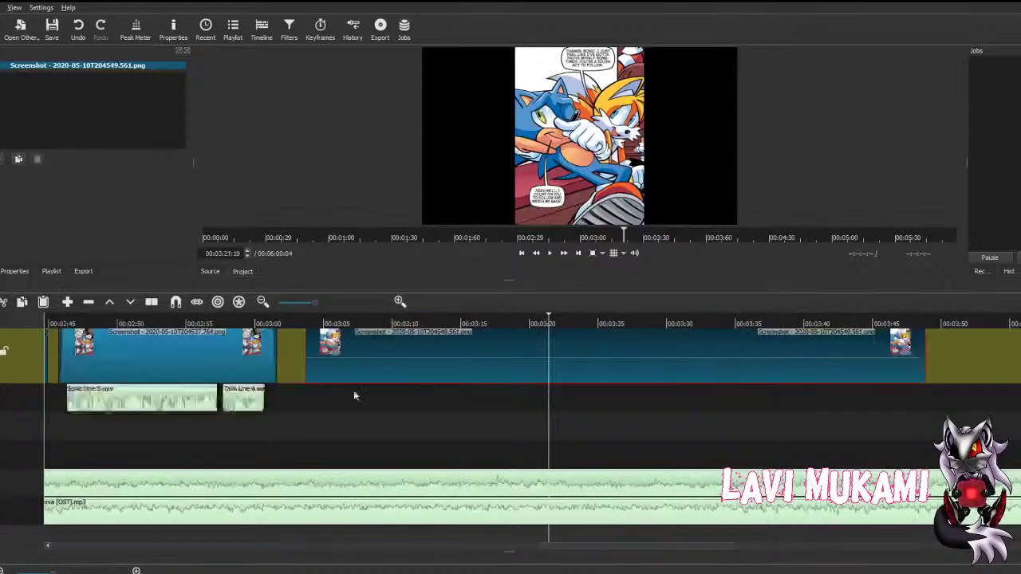
pyautogui.moveTo(538, 362); pyautogui.dragTo(524, 361)
# Step: Add Fade In Video and Fade Out Video filters to Screenshot - 2020-05-10T204549.561.png, shorten it to end at about 00:03:33, and save
pyautogui.click(18, 159)
pyautogui.click(20, 181)
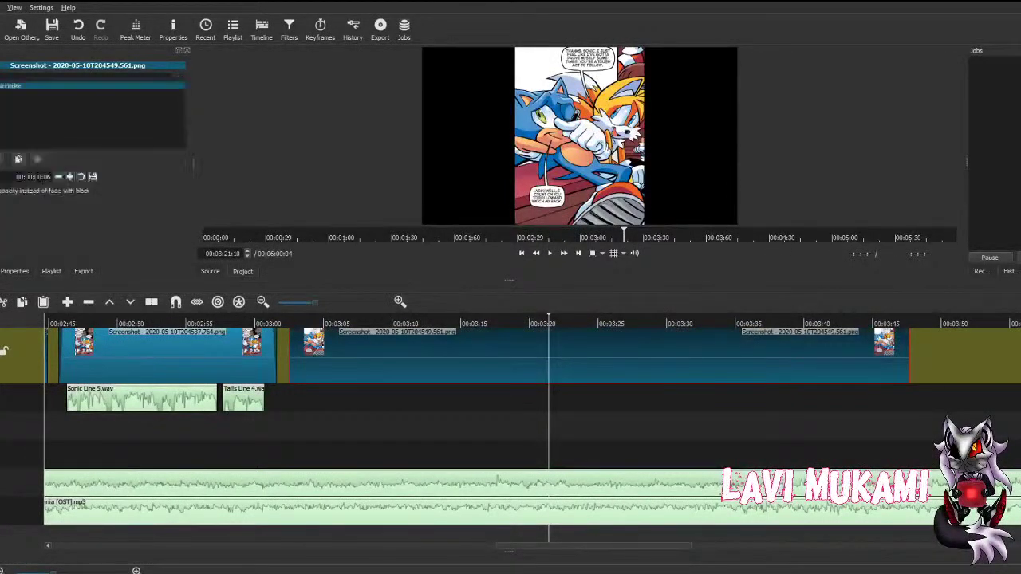
pyautogui.click(18, 158)
pyautogui.click(28, 215)
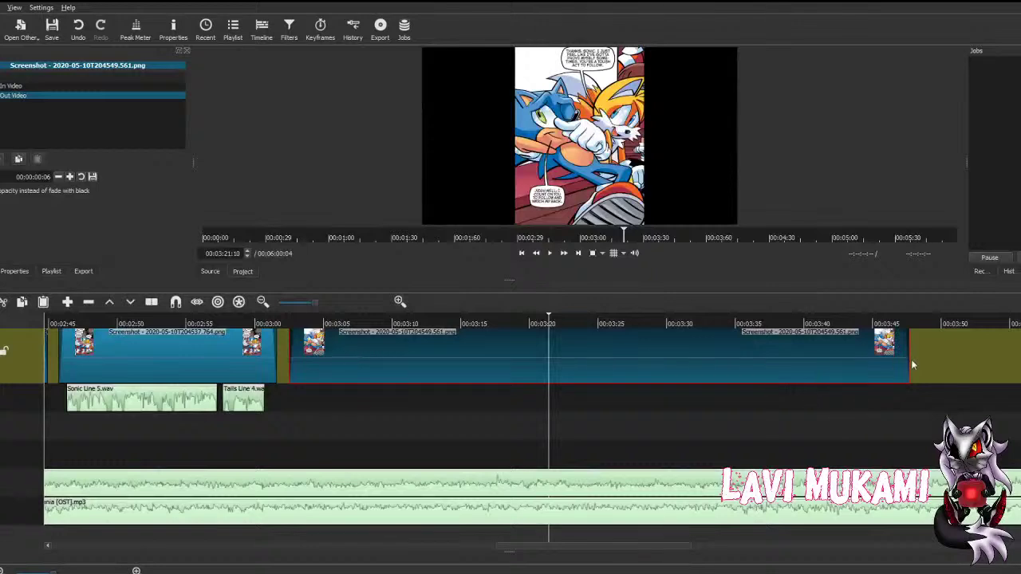
pyautogui.moveTo(899, 355); pyautogui.dragTo(709, 359)
pyautogui.hotkey('ctrl', 's')
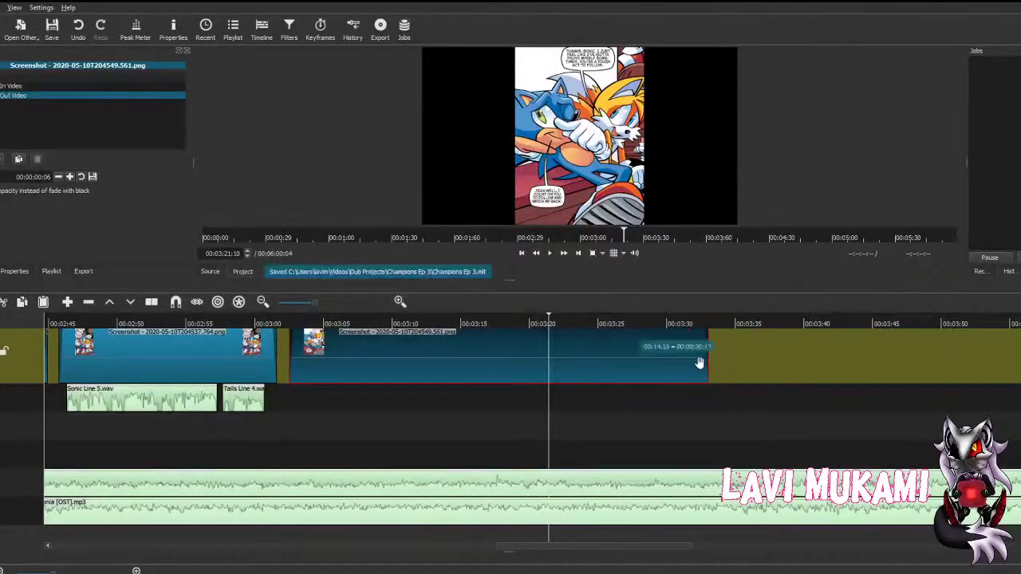
# Step: Place Tails Line 5.wav on the voice track at about 00:03:03 and append Sonic Line 6.wav directly after it
pyautogui.click(244, 397)
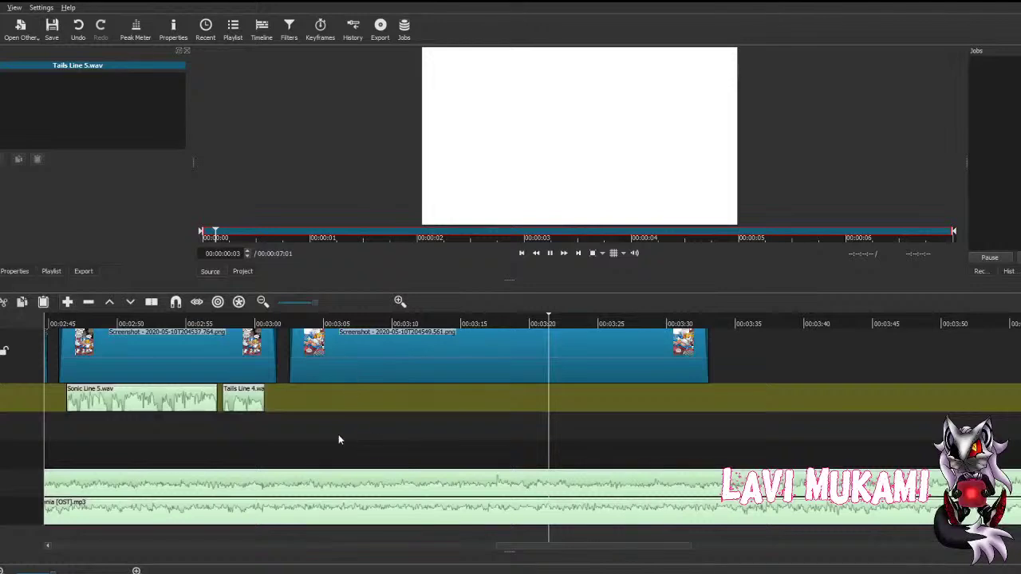
pyautogui.moveTo(77, 65); pyautogui.dragTo(520, 396)
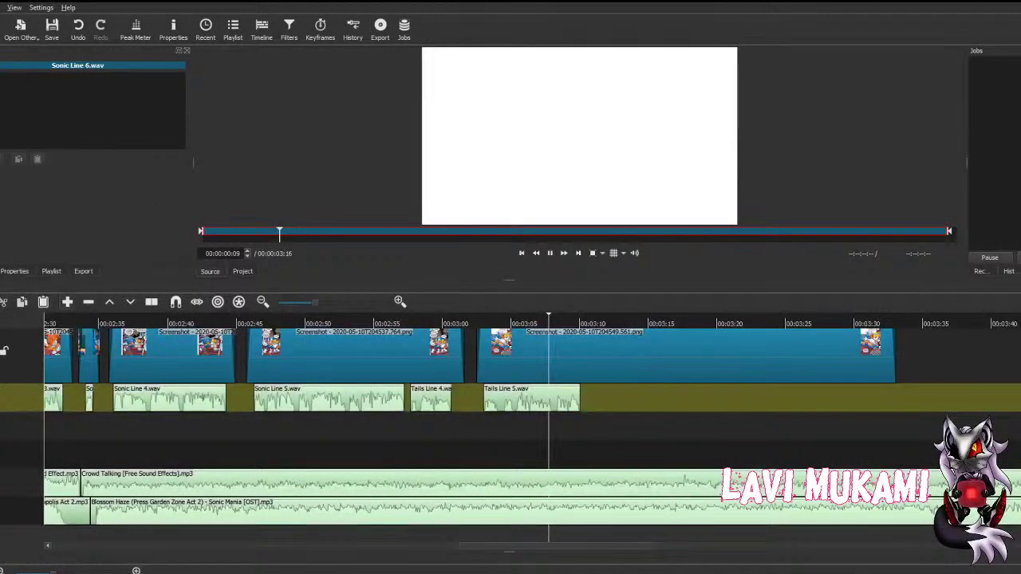
pyautogui.press('a')
# Step: Add a Gain / Volume filter to Sonic Line 6.wav and apply the Slightly Lower Sonic preset of -6.0 dB
pyautogui.click(19, 159)
pyautogui.click(32, 231)
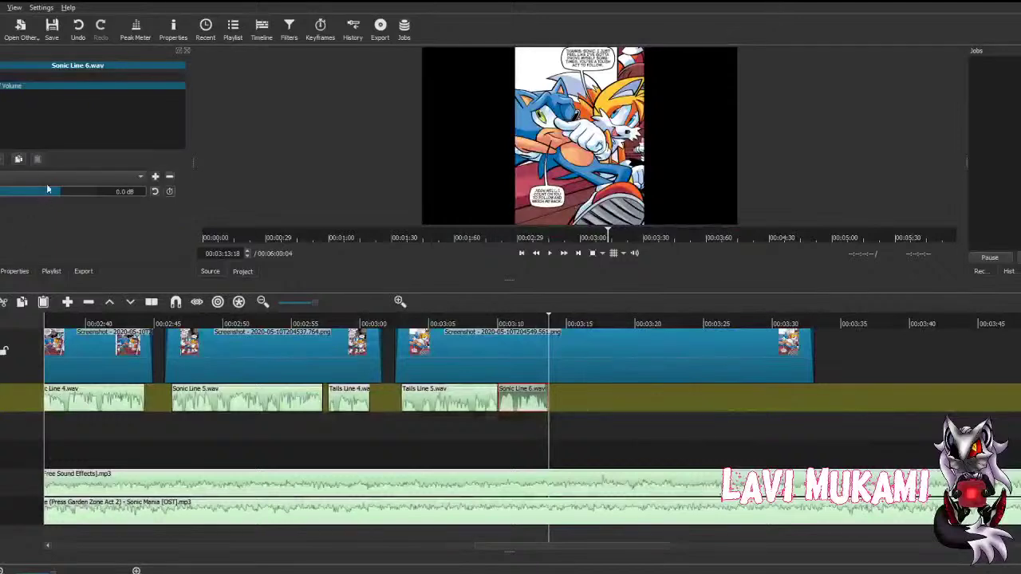
pyautogui.click(48, 177)
pyautogui.click(29, 218)
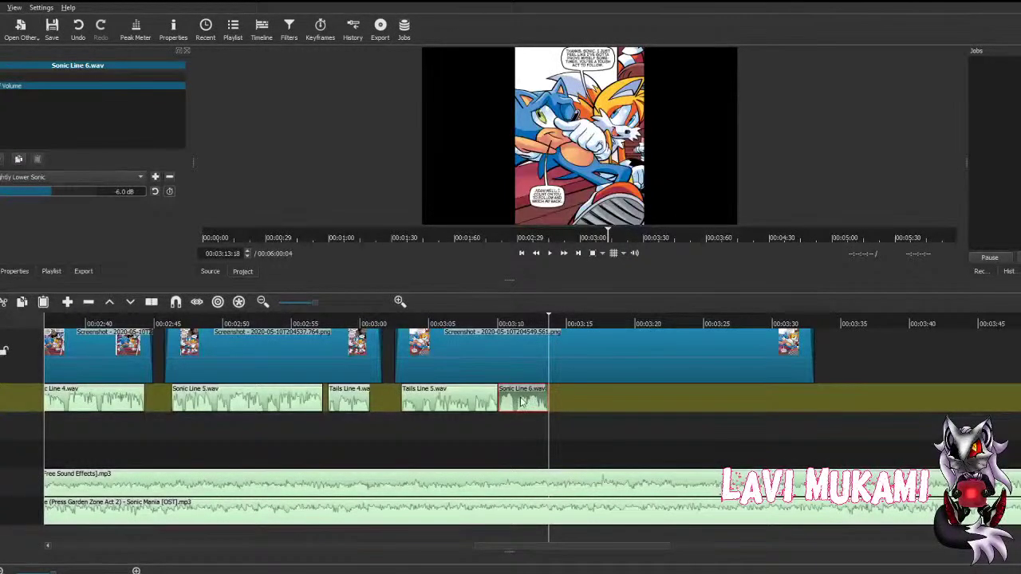
# Step: Move Sonic Line 6.wav to about 00:03:10, trim Screenshot - 2020-05-10T204549.561.png to end at about 00:03:15, save and play back the result
pyautogui.moveTo(520, 399); pyautogui.dragTo(559, 352)
pyautogui.hotkey('ctrl', 's')
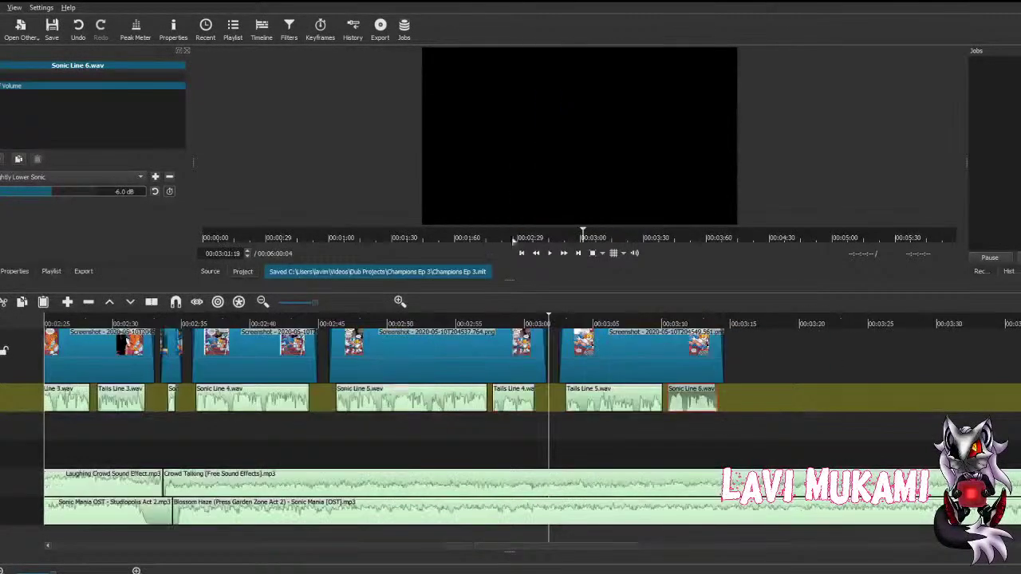
pyautogui.click(549, 252)
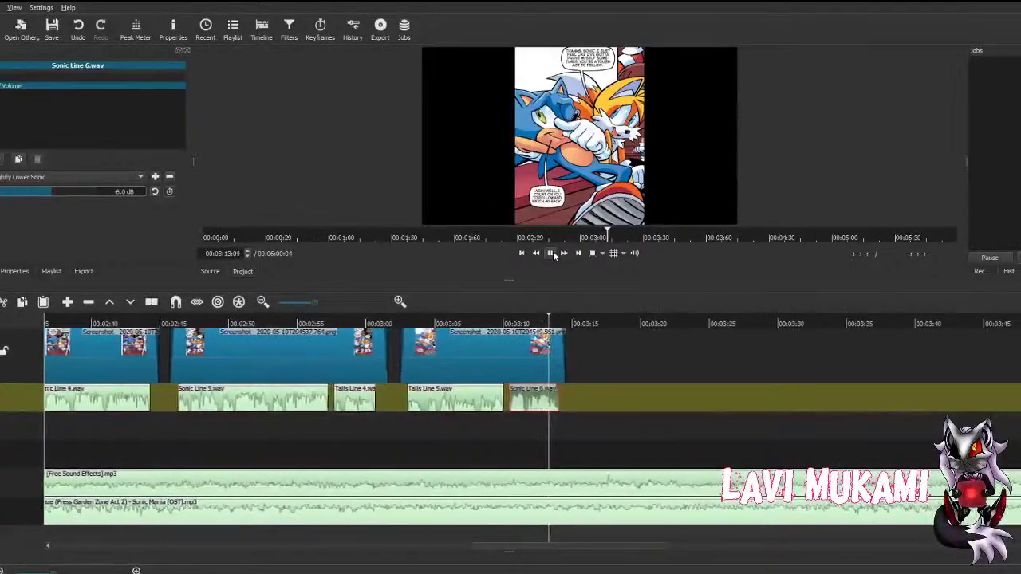
pyautogui.click(550, 253)
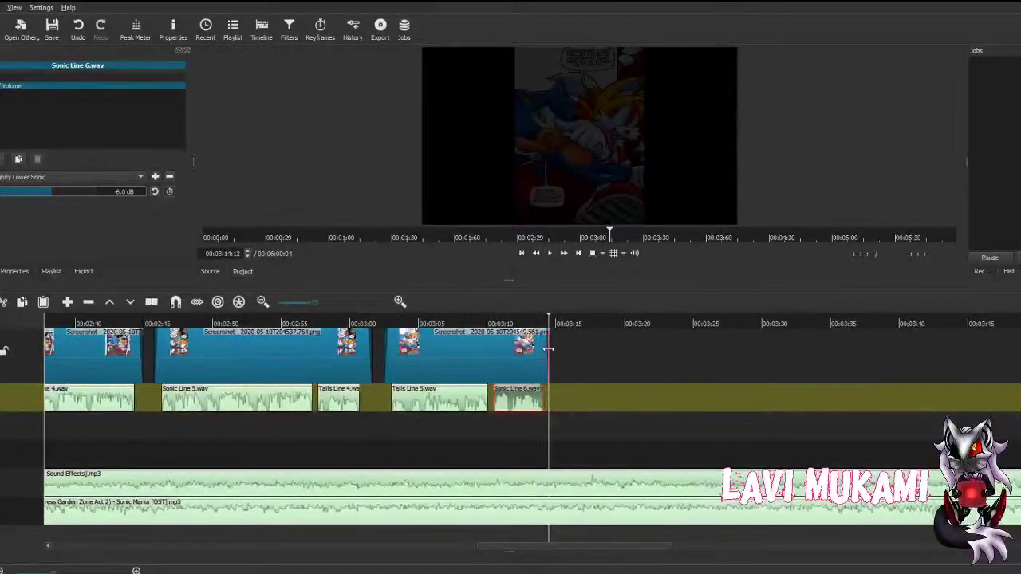
pyautogui.moveTo(548, 348); pyautogui.dragTo(558, 348)
pyautogui.hotkey('ctrl', 's')
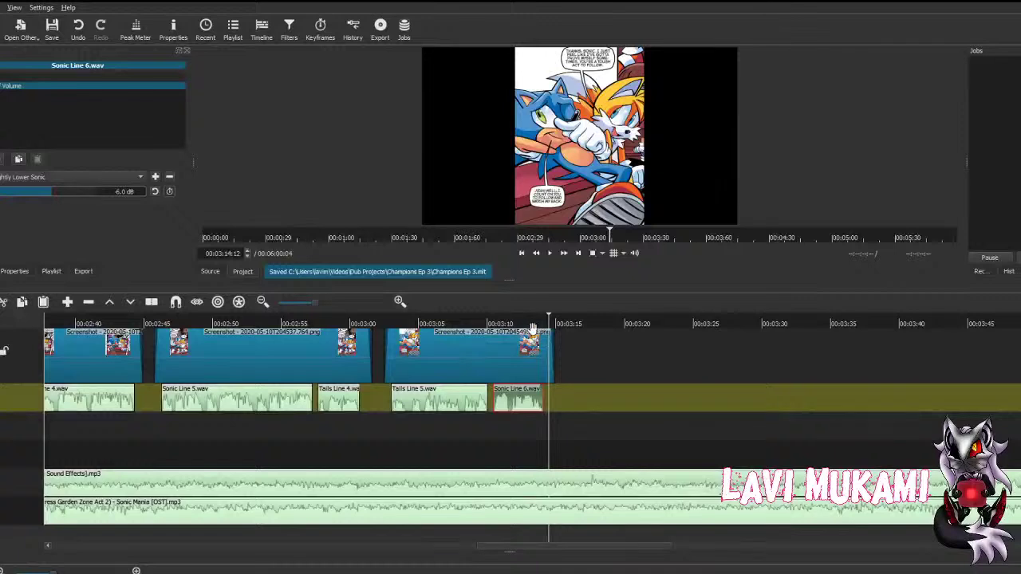
pyautogui.click(525, 324)
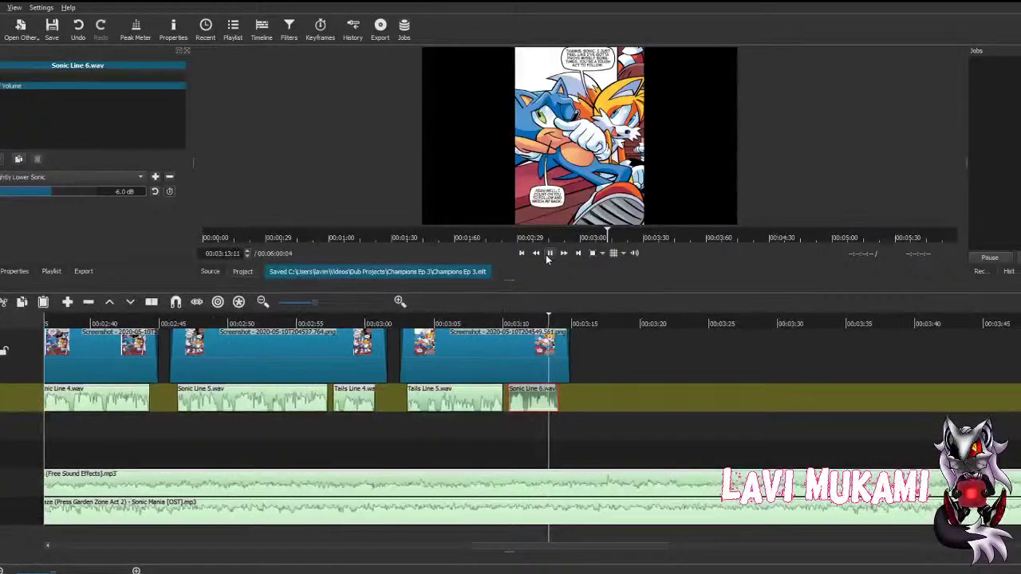
pyautogui.click(548, 254)
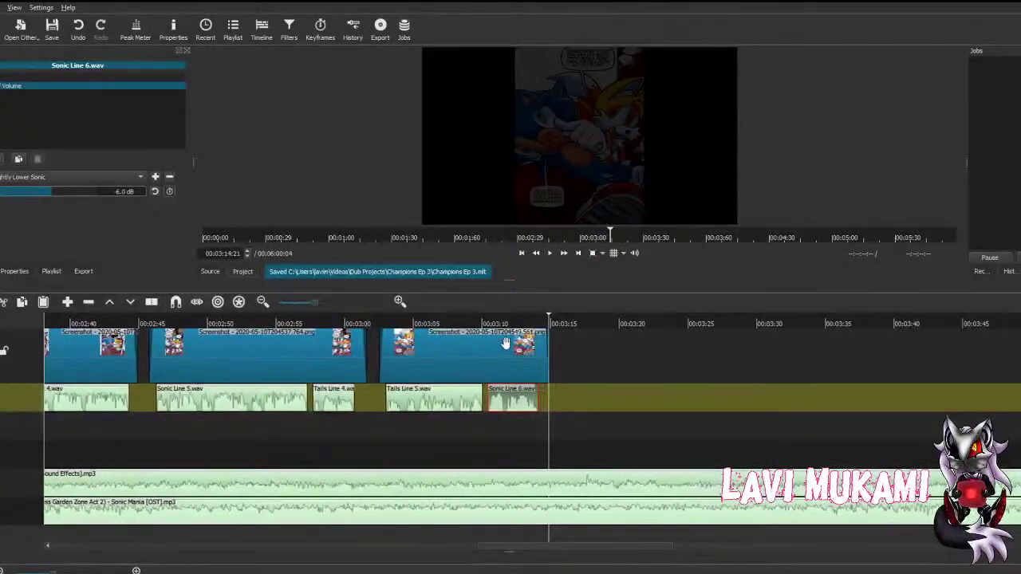
# Step: Append Screenshot - 2020-05-10T204558.174.png to the video track, shorten it and place it from about 00:03:16 to 00:04:01
pyautogui.click(505, 343)
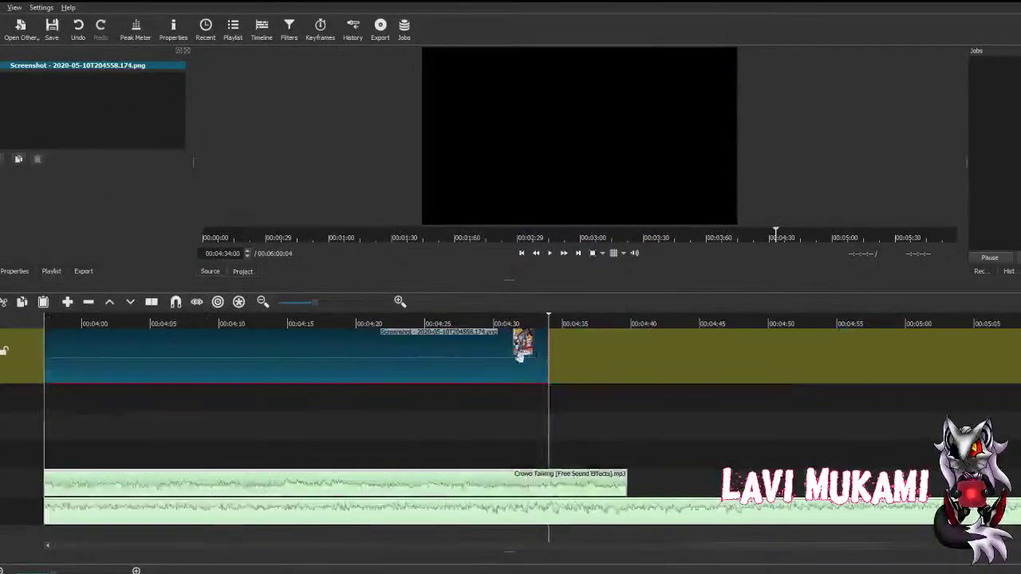
pyautogui.moveTo(523, 357); pyautogui.dragTo(309, 344)
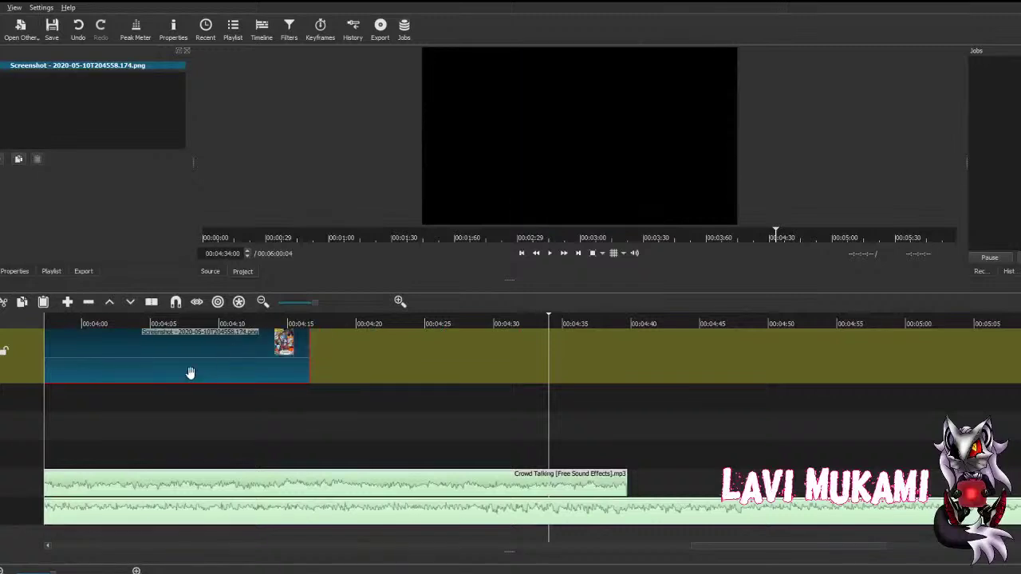
pyautogui.click(217, 416)
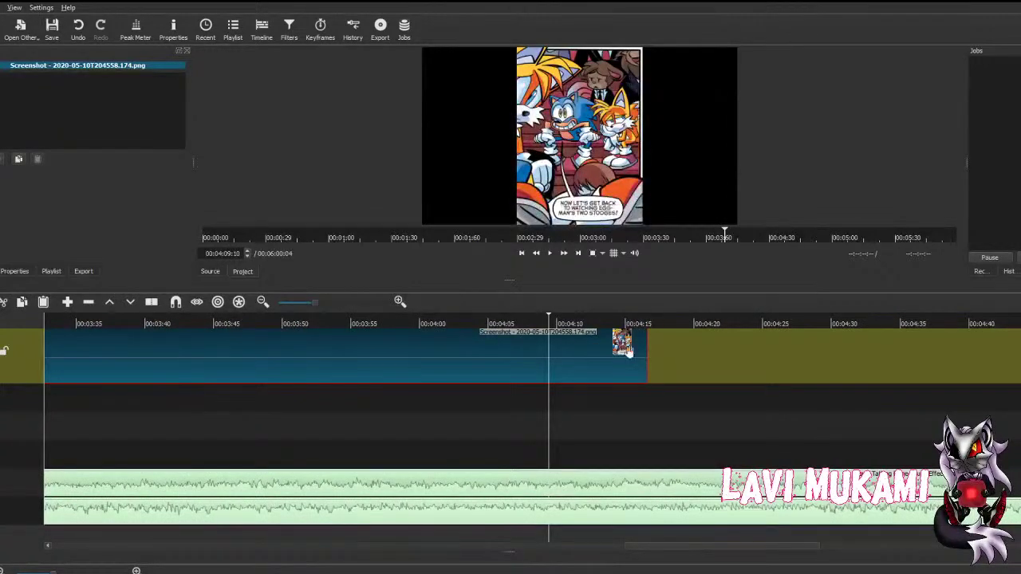
pyautogui.moveTo(644, 349); pyautogui.dragTo(435, 365)
pyautogui.click(321, 423)
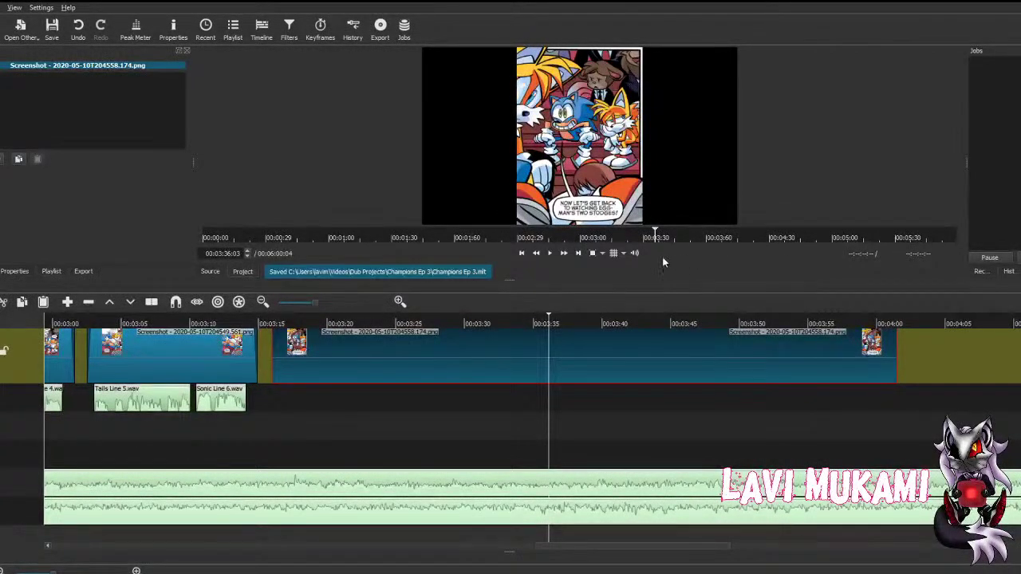
pyautogui.moveTo(425, 335); pyautogui.dragTo(399, 346)
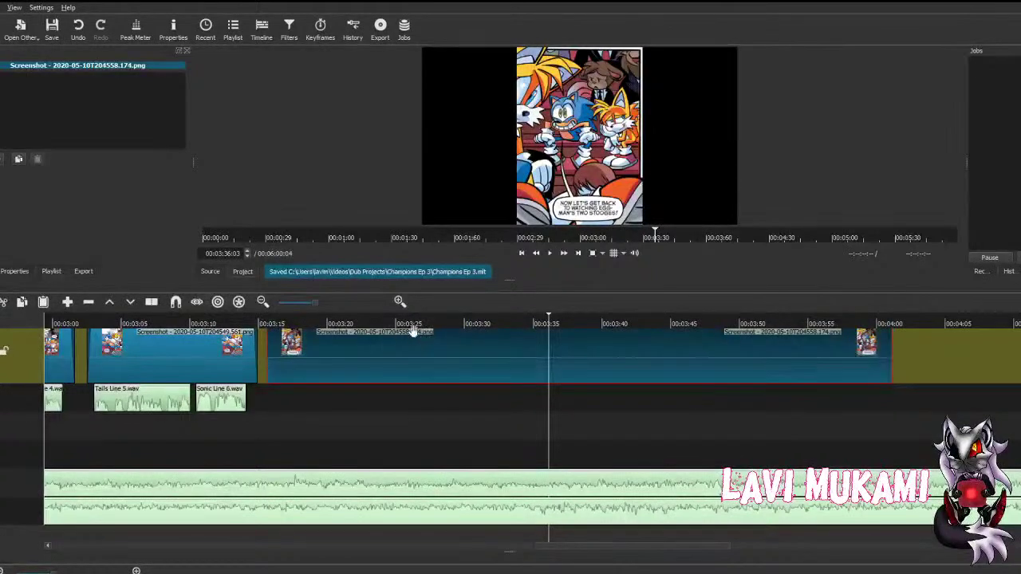
# Step: Append Sonic Line 7.wav with the Slightly Lower Sonic gain preset of -6.0 dB and move it to about 00:03:16
pyautogui.click(219, 396)
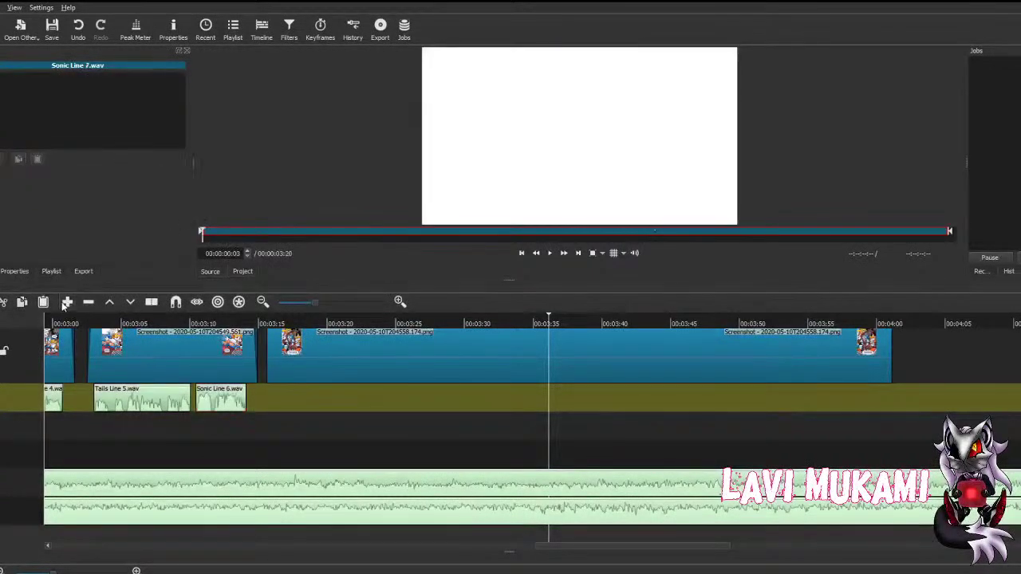
pyautogui.press('a')
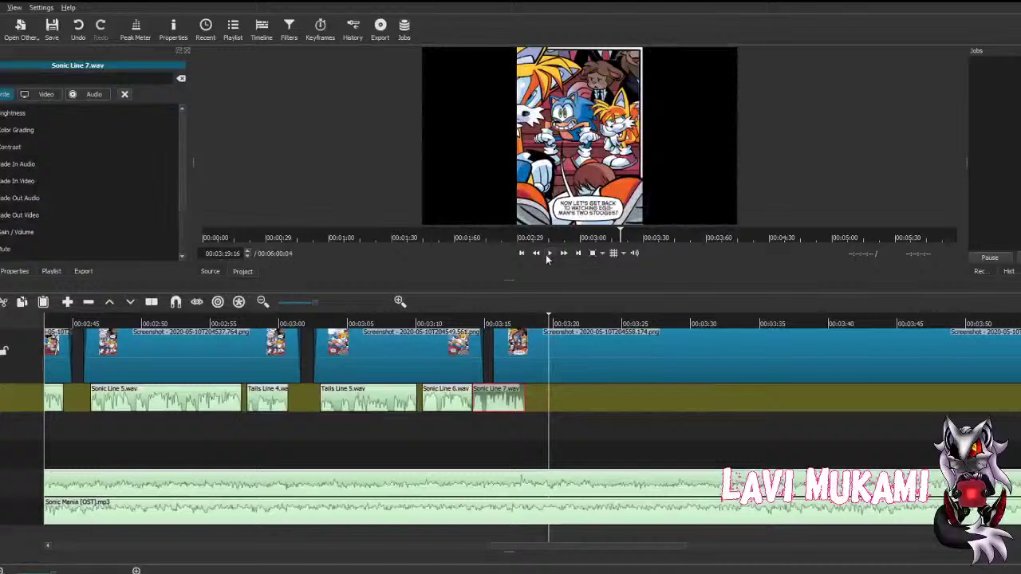
pyautogui.click(20, 232)
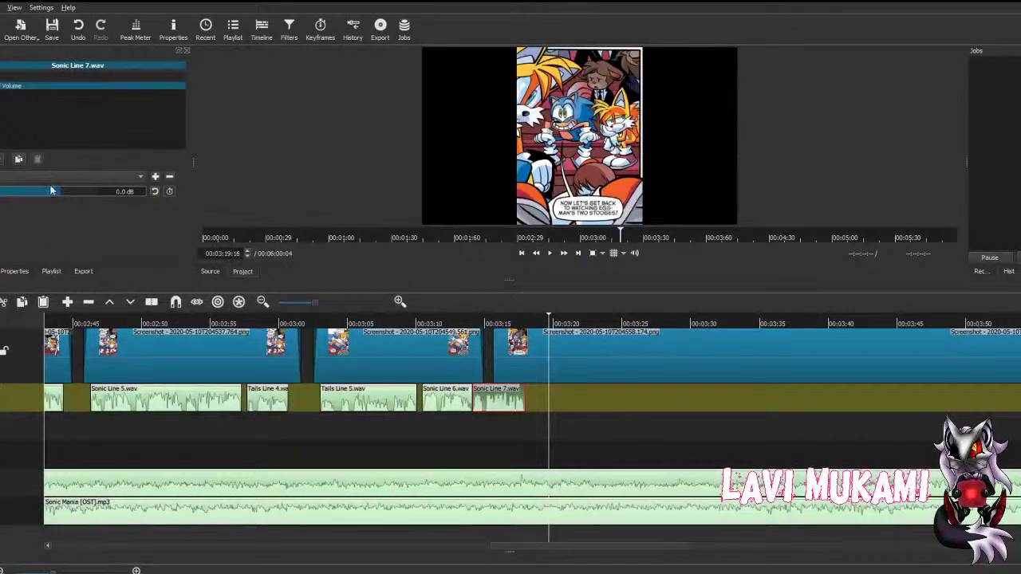
pyautogui.click(71, 176)
pyautogui.click(44, 228)
pyautogui.moveTo(488, 391); pyautogui.dragTo(520, 396)
pyautogui.moveTo(561, 367); pyautogui.dragTo(561, 366)
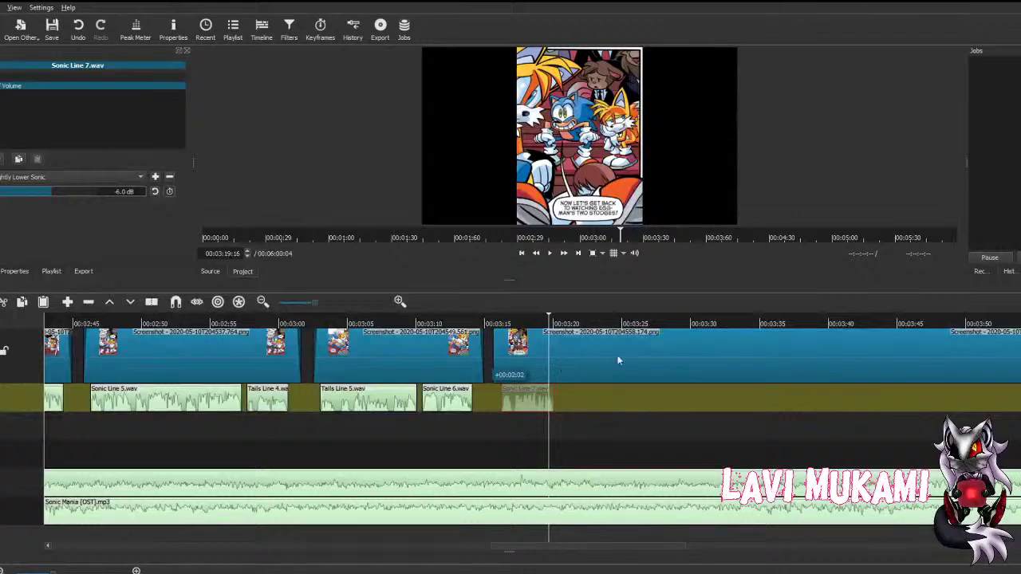
# Step: Add Fade In Video and Fade Out Video filters to Screenshot - 2020-05-10T204558.174.png and save the project
pyautogui.click(634, 387)
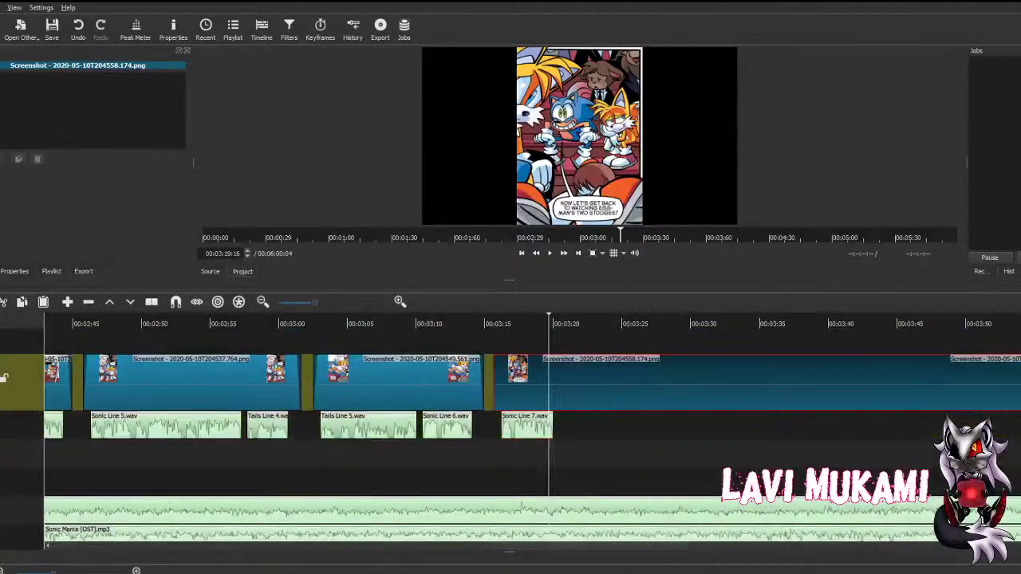
pyautogui.click(18, 158)
pyautogui.click(96, 178)
pyautogui.click(18, 159)
pyautogui.click(95, 217)
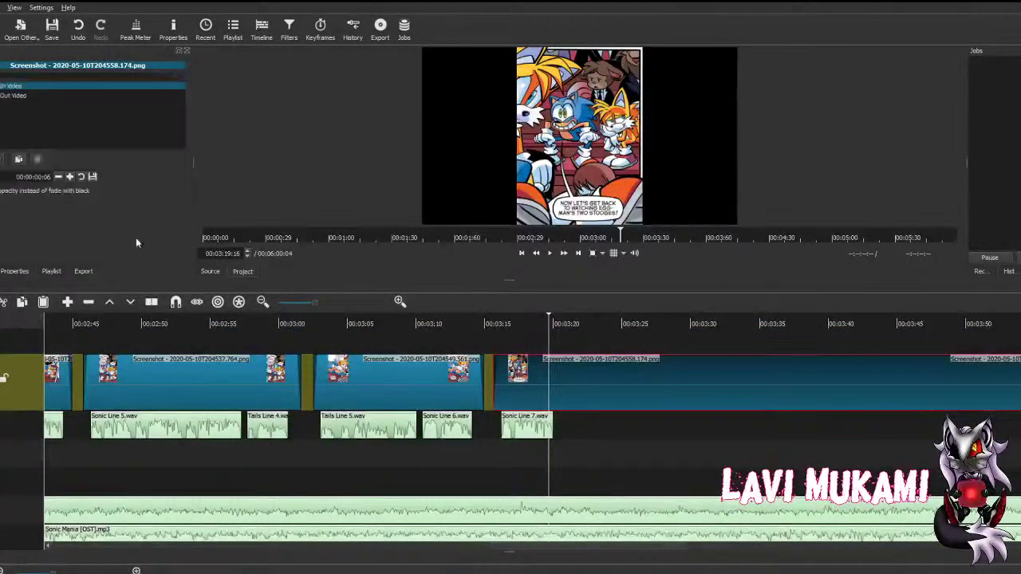
pyautogui.hotkey('ctrl', 's')
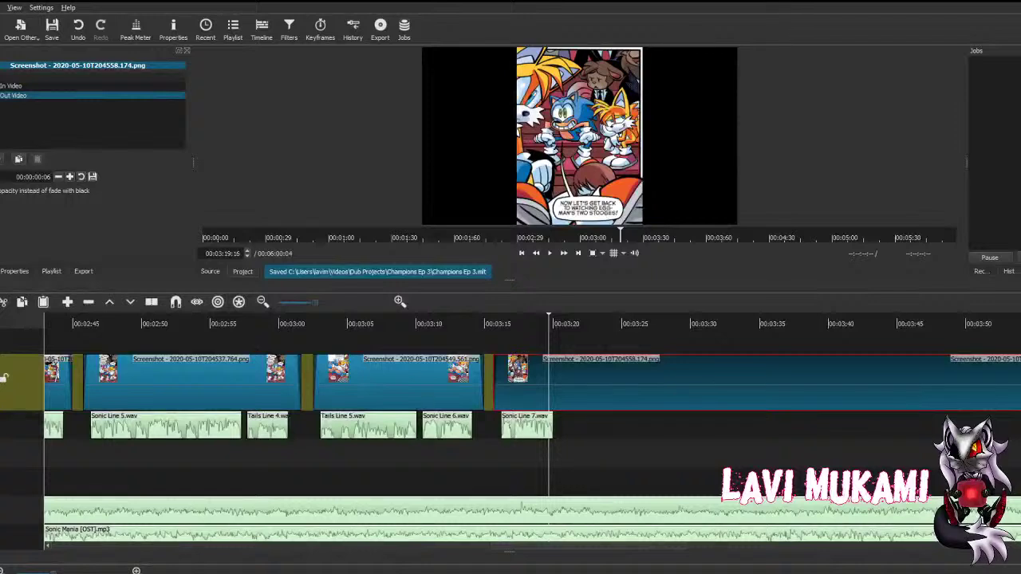
# Step: Shorten Screenshot - 2020-05-10T204558.174.png so that it ends at about 00:03:31
pyautogui.click(526, 426)
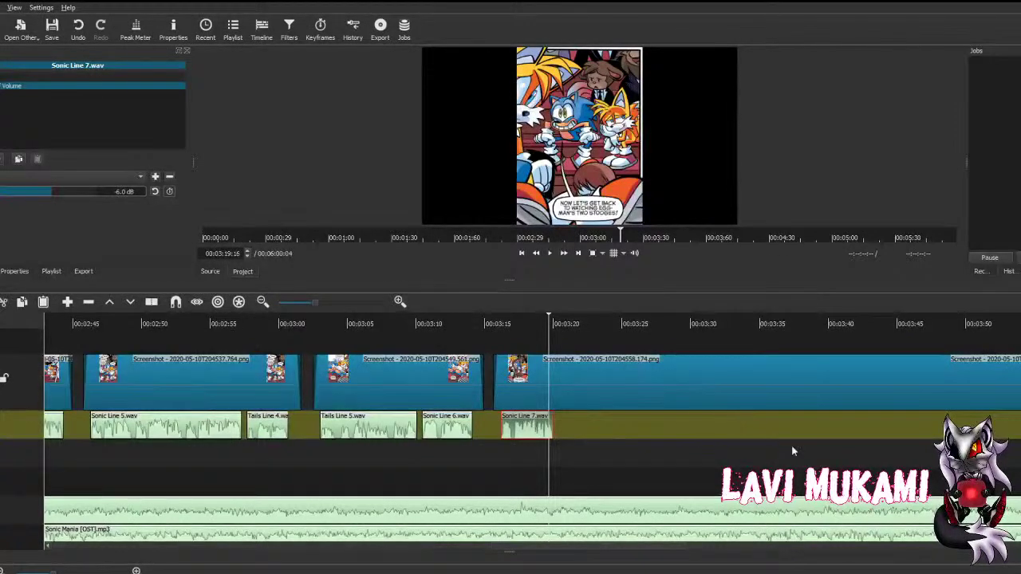
pyautogui.scroll(-5, 820, 453)
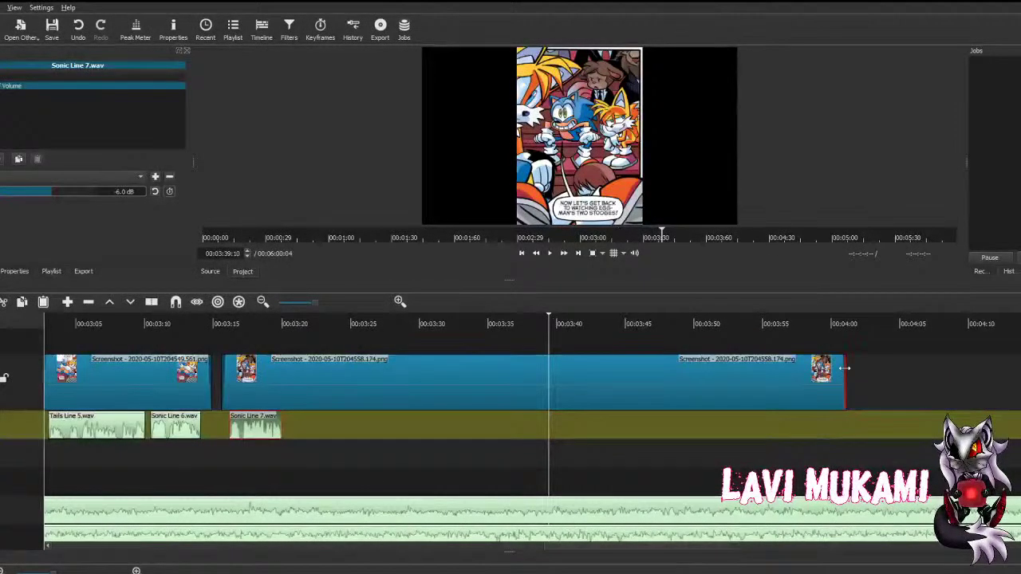
pyautogui.moveTo(846, 368); pyautogui.dragTo(291, 396)
pyautogui.scroll(10, 255, 453)
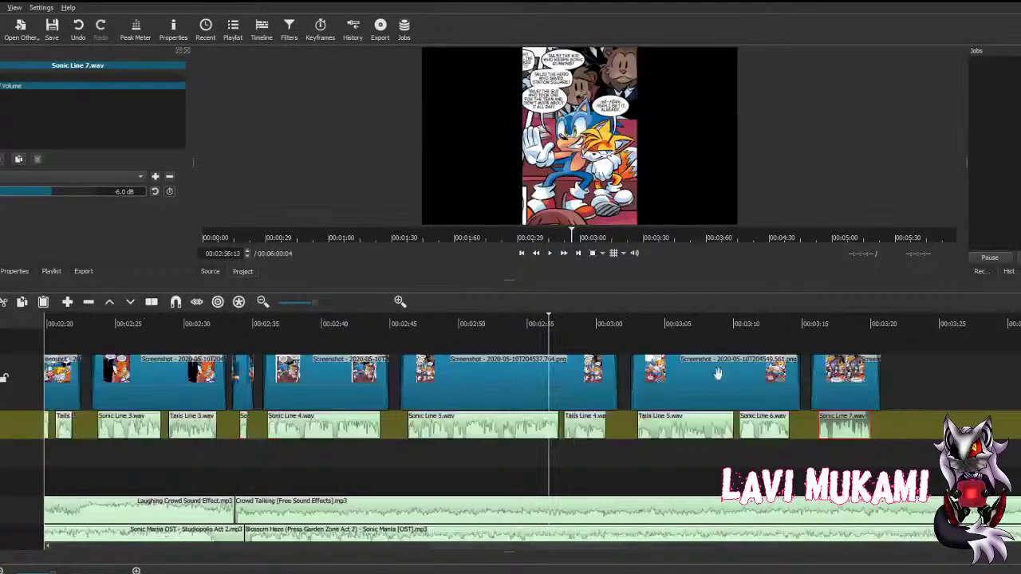
pyautogui.click(844, 435)
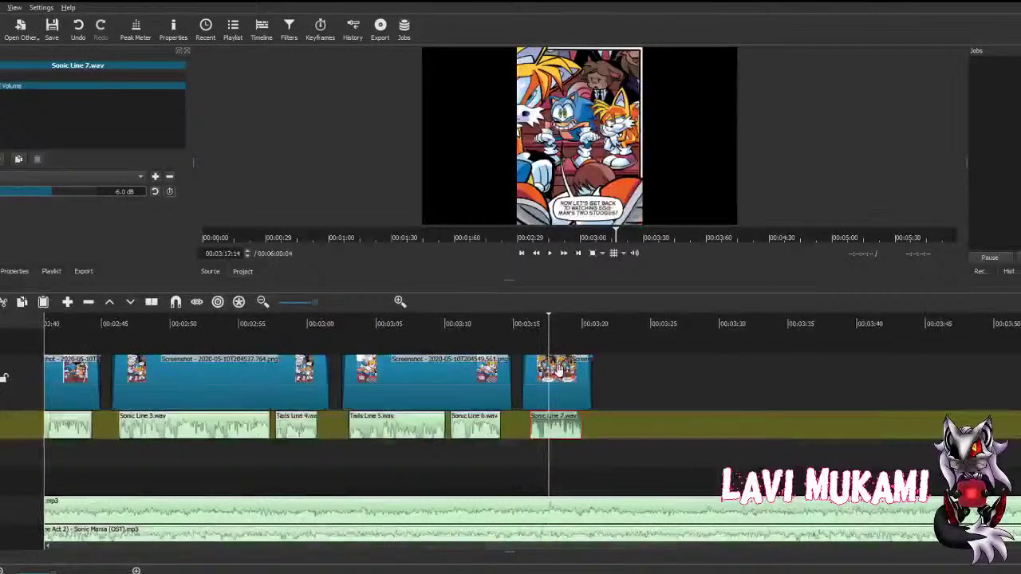
pyautogui.moveTo(594, 369); pyautogui.dragTo(732, 374)
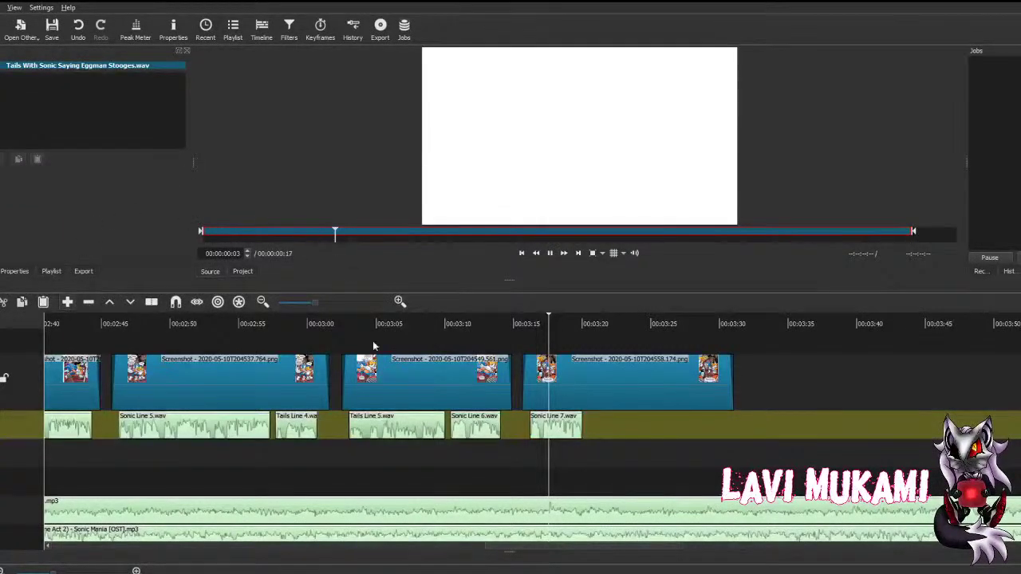
# Step: Place Tails With Sonic Saying Eggman Stooges.wav just after Sonic Line 7.wav, trim the panel above to about 00:03:22, save and play back
pyautogui.press('a')
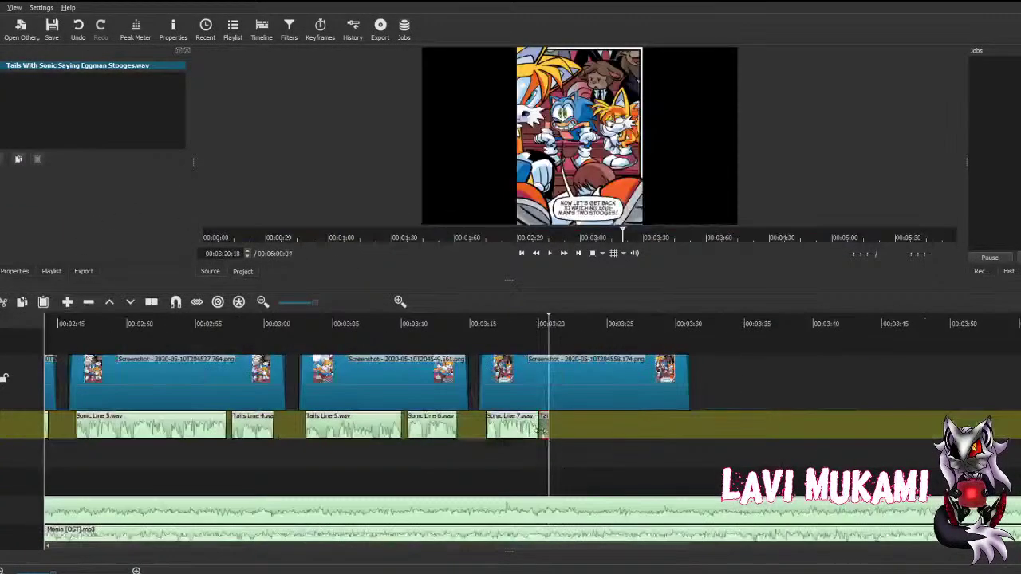
pyautogui.click(544, 429)
pyautogui.moveTo(542, 427); pyautogui.dragTo(554, 427)
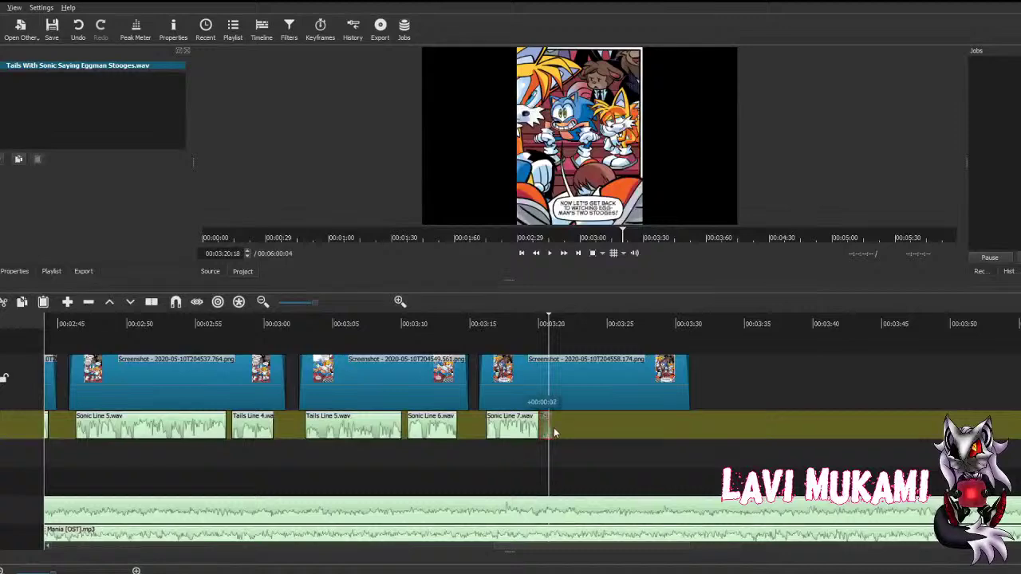
pyautogui.moveTo(690, 395); pyautogui.dragTo(552, 405)
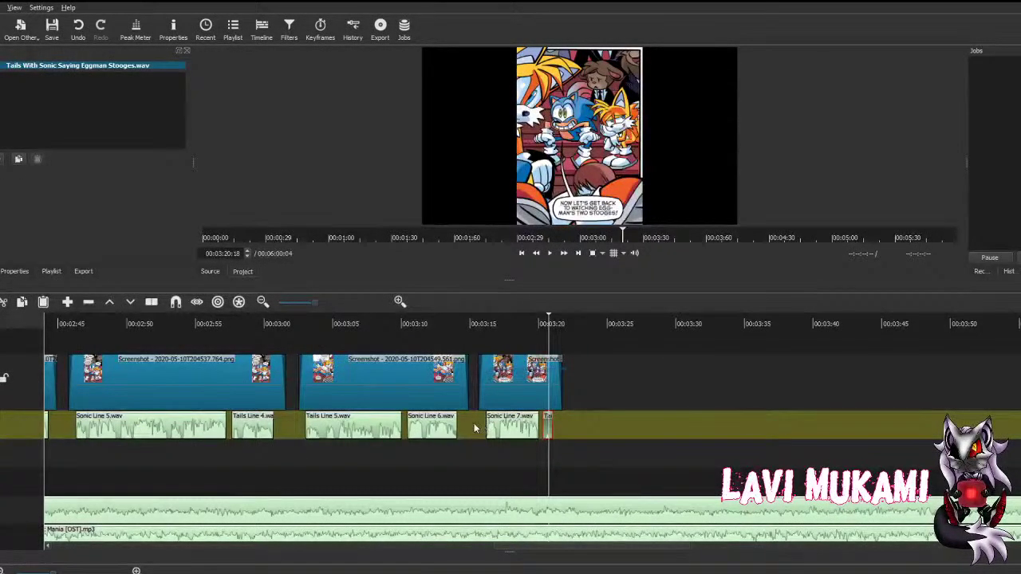
pyautogui.click(551, 254)
pyautogui.hotkey('ctrl', 's')
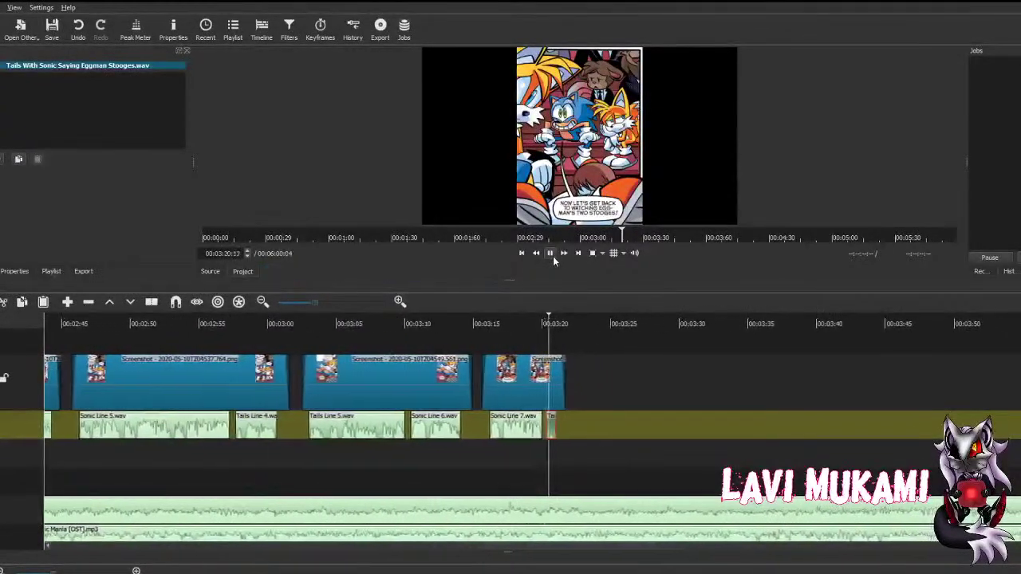
pyautogui.click(553, 256)
# Step: Append Screenshot - 2020-05-10T204612.096.png to the video track, shorten it and move it to start at about 00:03:24
pyautogui.click(503, 386)
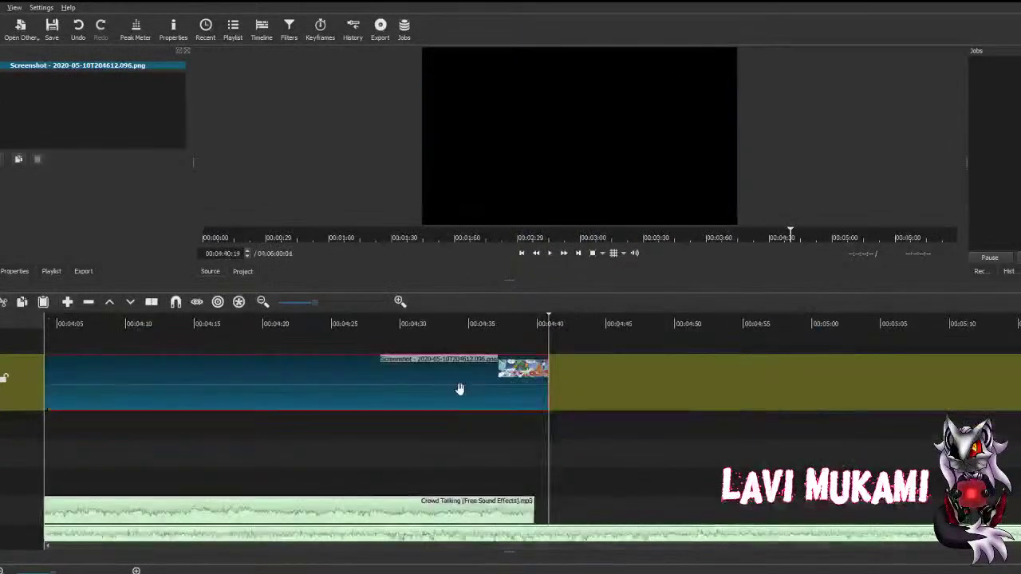
pyautogui.moveTo(458, 388); pyautogui.dragTo(516, 478)
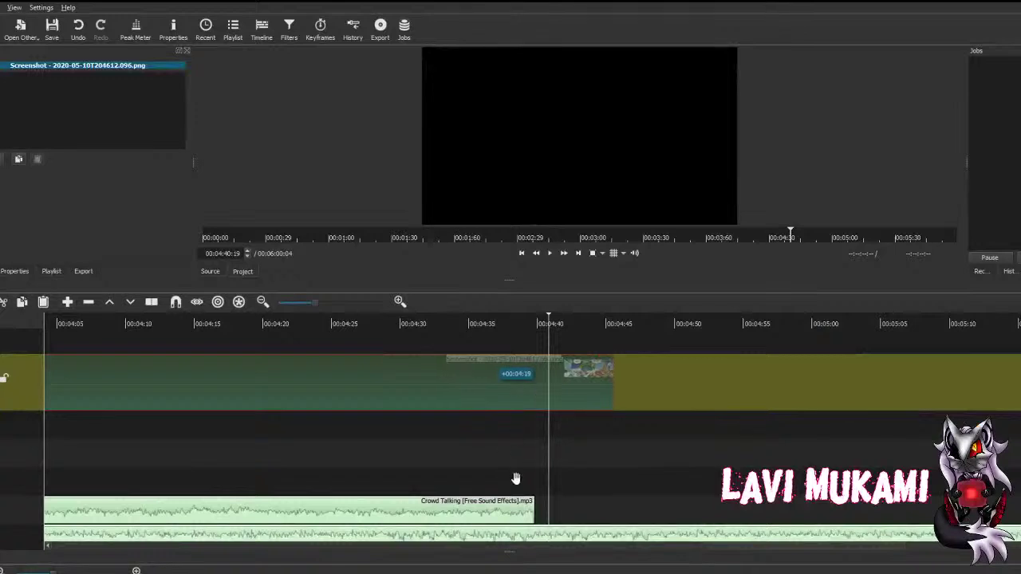
pyautogui.moveTo(613, 383); pyautogui.dragTo(212, 383)
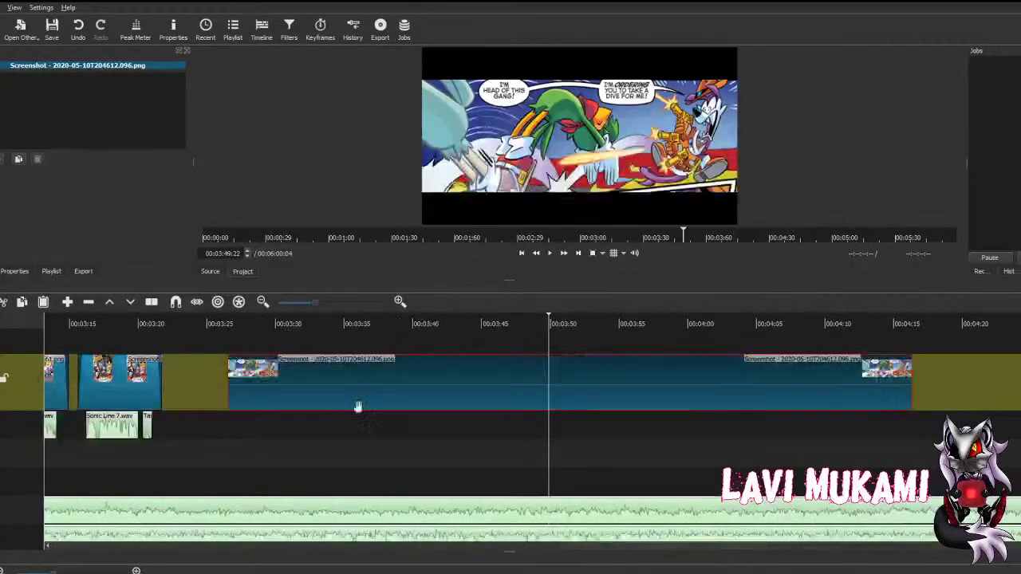
pyautogui.moveTo(359, 406); pyautogui.dragTo(272, 431)
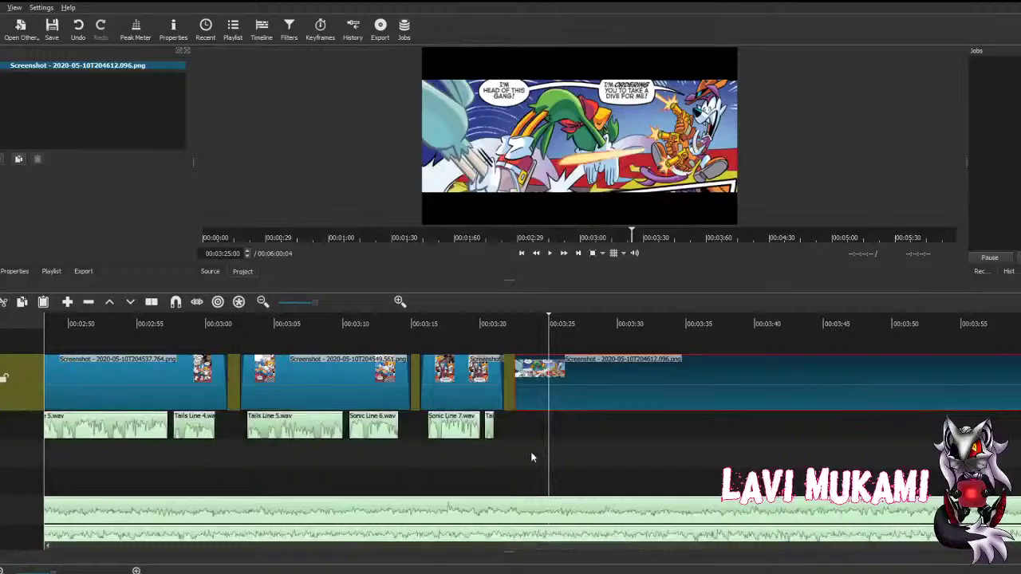
pyautogui.moveTo(531, 457); pyautogui.dragTo(541, 431)
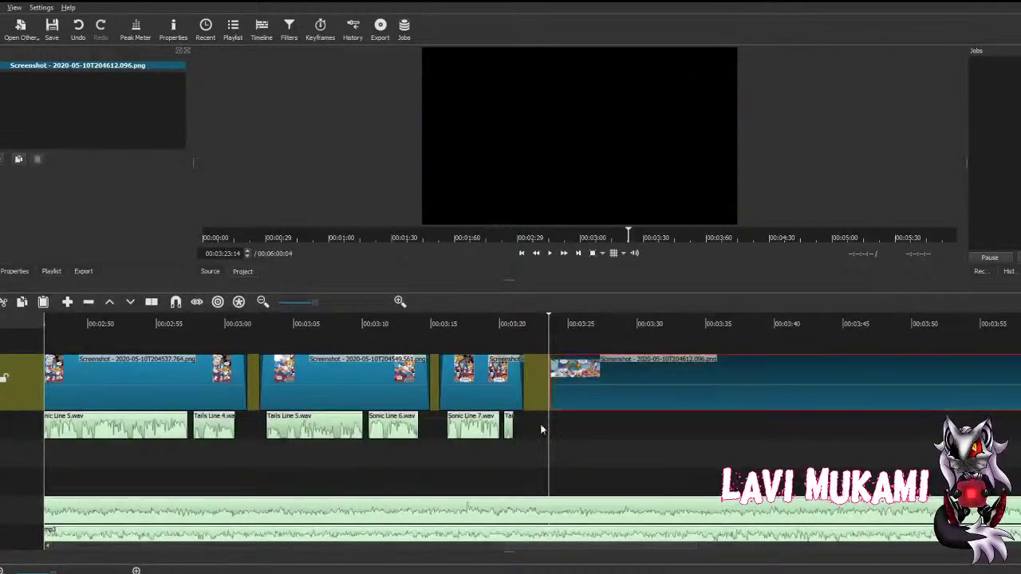
# Step: Split Crowd Talking [Free Sound Effects].mp3 at 00:03:22:22, delete the part after the cut and add a Fade Out Audio filter to the remaining clip
pyautogui.scroll(1, 541, 435)
pyautogui.scroll(-1, 555, 433)
pyautogui.press('Up')
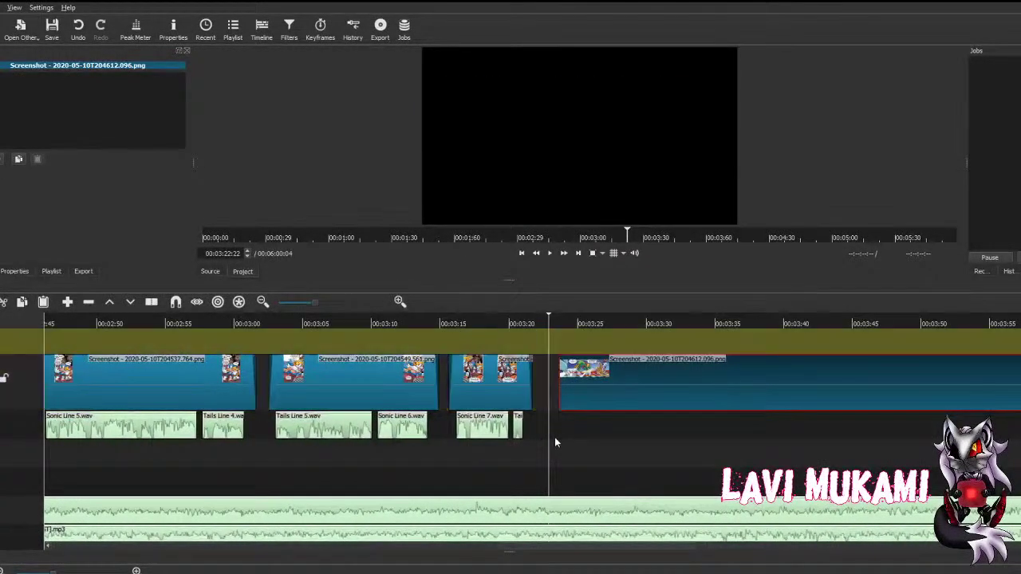
pyautogui.click(568, 513)
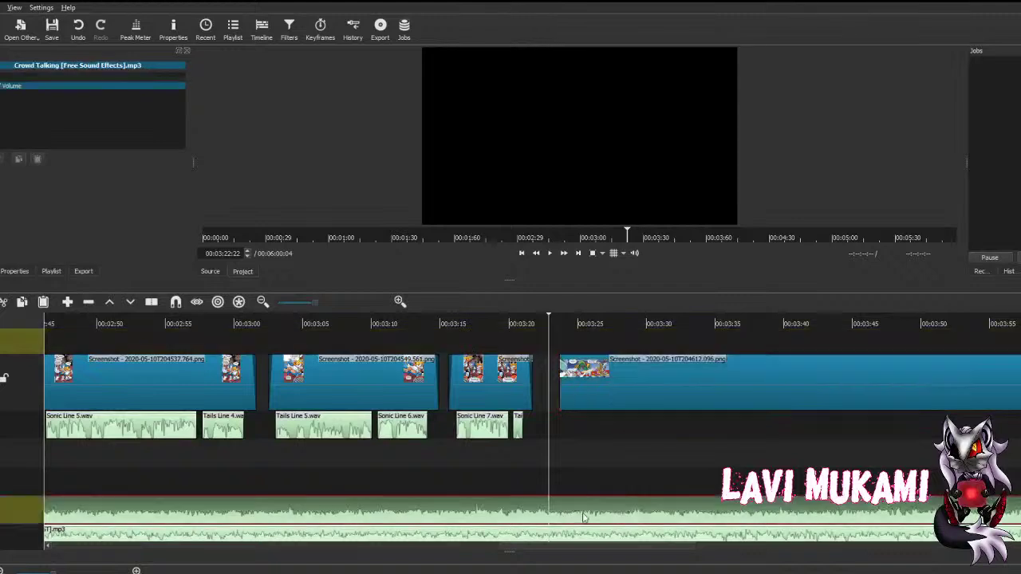
pyautogui.press('s')
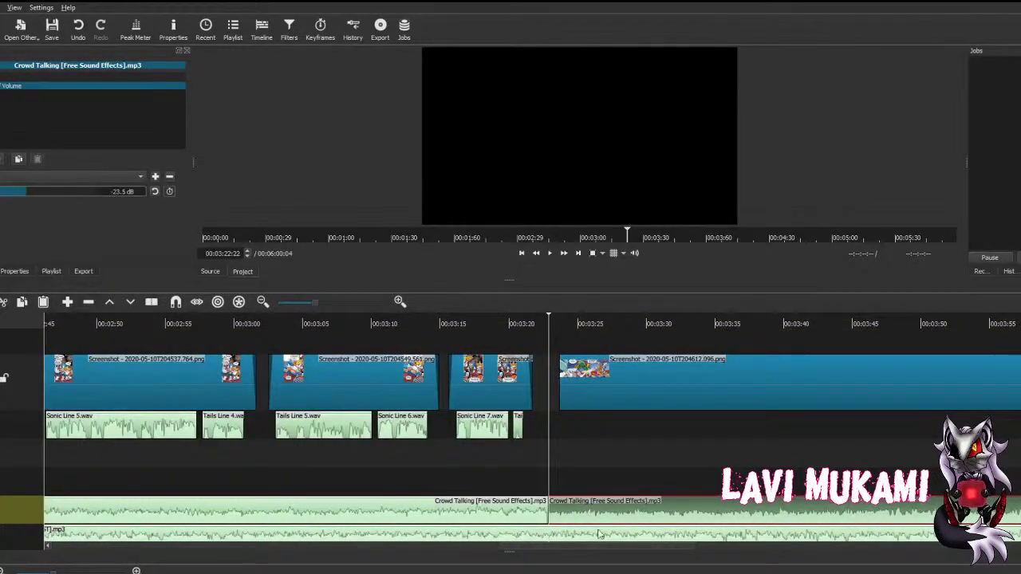
pyautogui.press('Delete')
pyautogui.hotkey('ctrl', 'a')
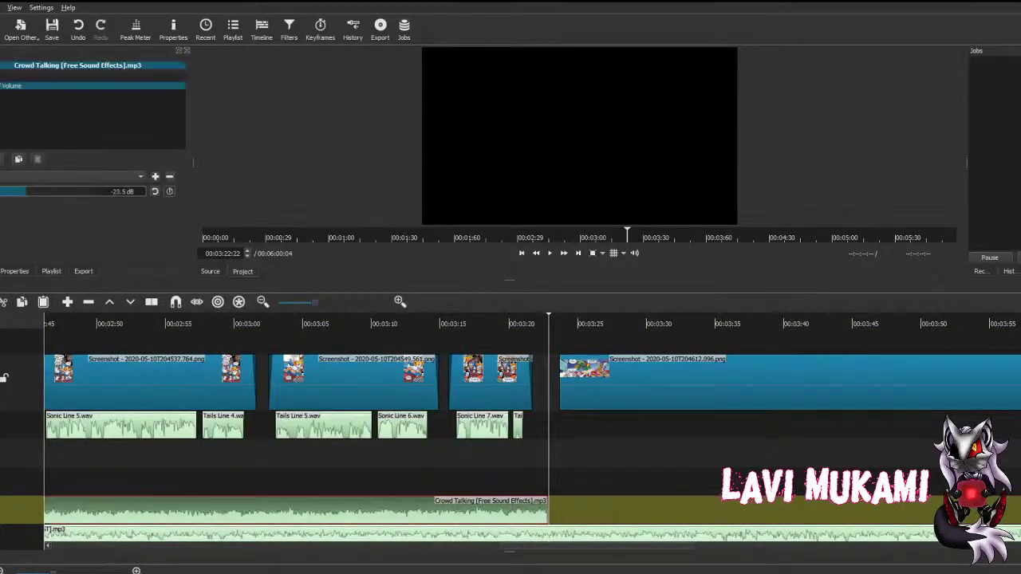
pyautogui.click(155, 175)
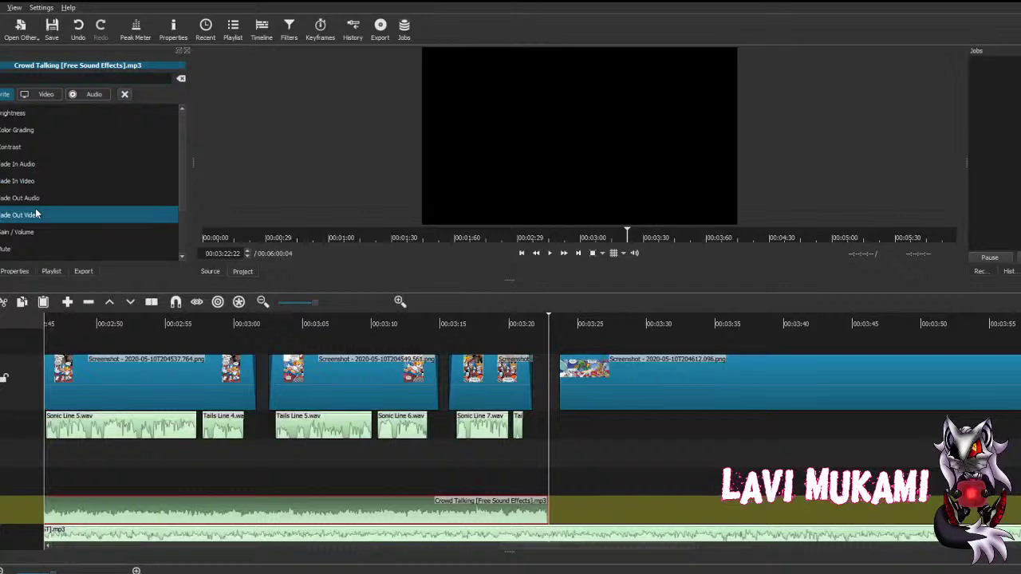
pyautogui.click(55, 197)
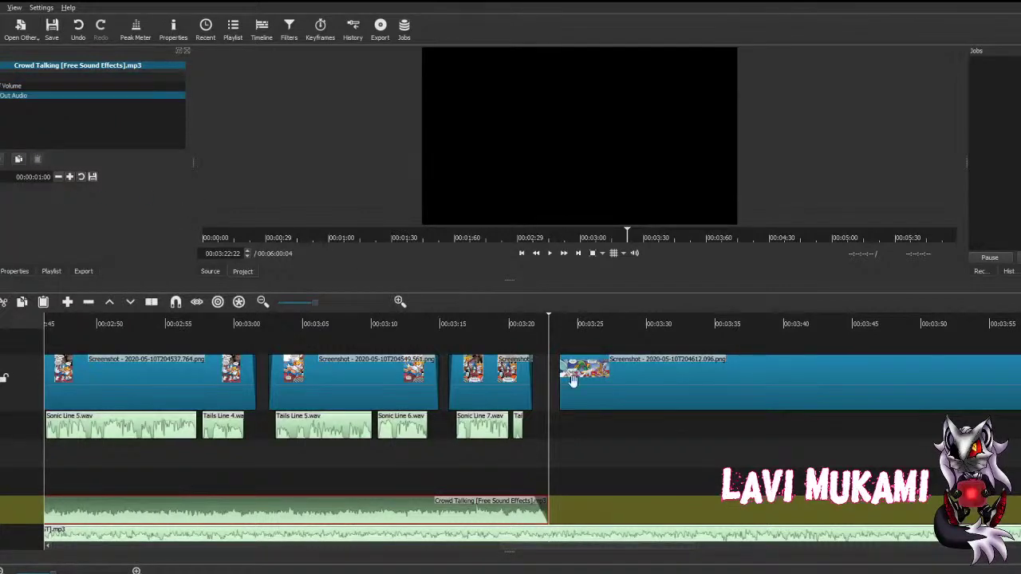
# Step: Move Screenshot - 2020-05-10T204612.096.png to start at 00:03:22:22, save, and add Fade In Video and Fade Out Video filters to it
pyautogui.moveTo(562, 381); pyautogui.dragTo(550, 378)
pyautogui.hotkey('ctrl', 's')
pyautogui.click(18, 158)
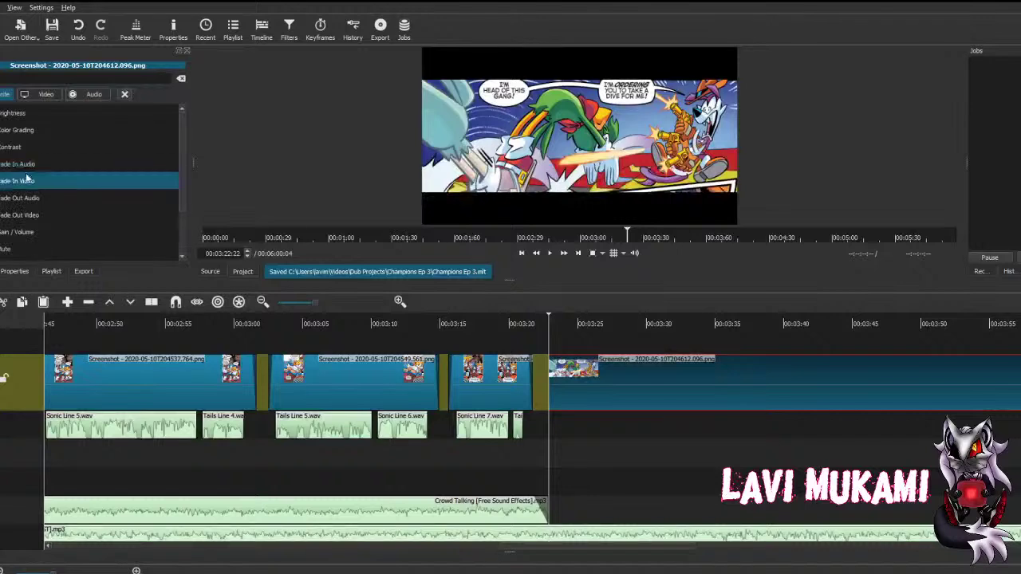
pyautogui.click(27, 181)
pyautogui.click(17, 159)
pyautogui.click(12, 186)
pyautogui.click(18, 159)
pyautogui.click(29, 206)
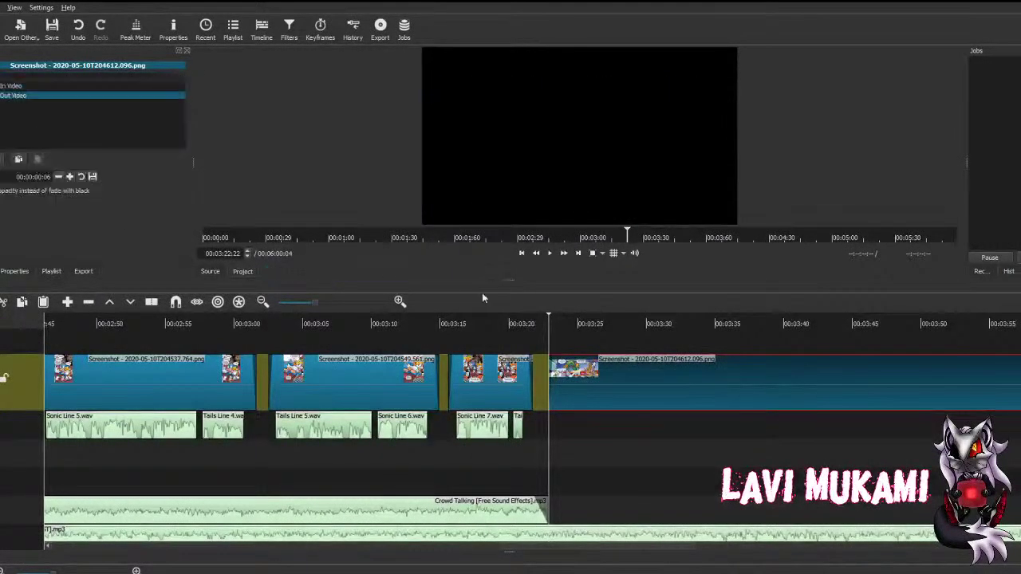
# Step: Save the project and place Nack Line 2.wav on the voice track at about 00:03:23
pyautogui.click(587, 341)
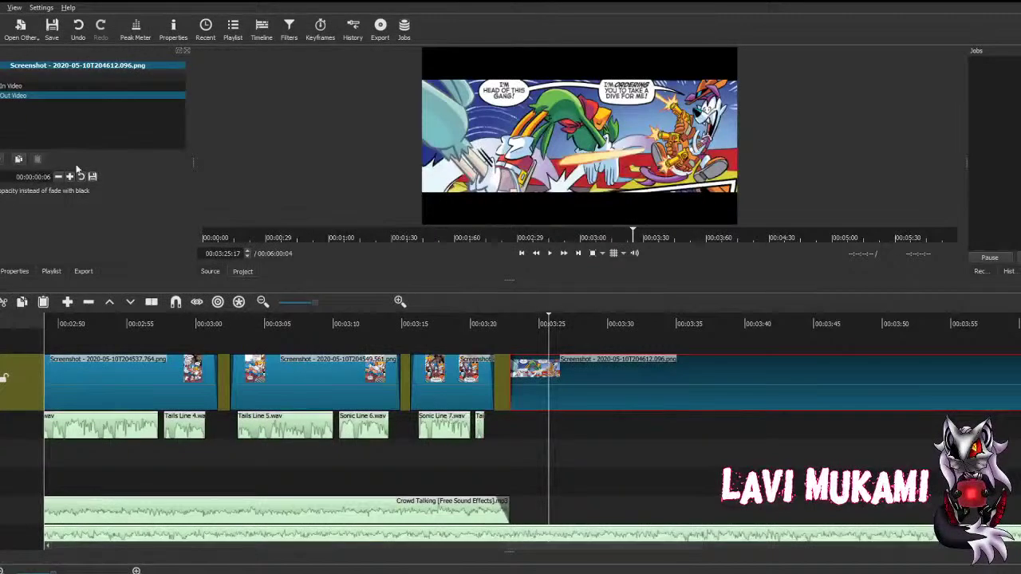
pyautogui.click(478, 425)
pyautogui.hotkey('ctrl', 's')
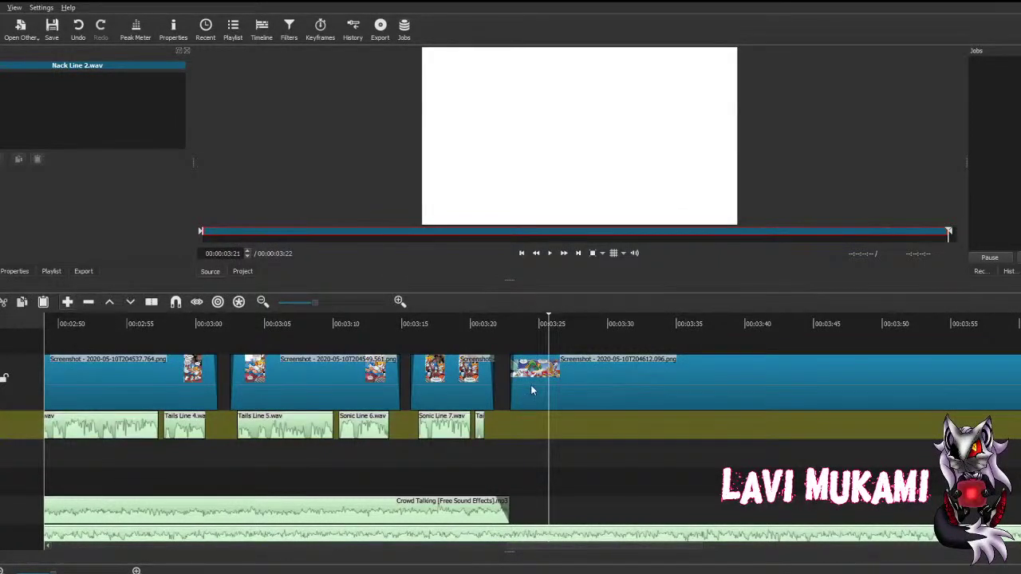
pyautogui.moveTo(532, 390); pyautogui.dragTo(559, 427)
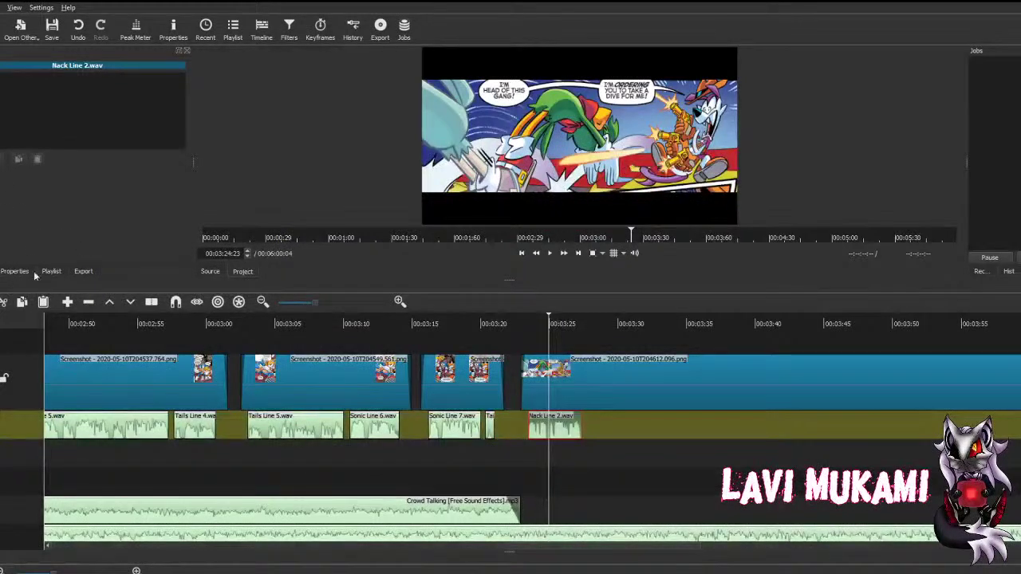
# Step: Add a Gain / Volume filter to Nack Line 2.wav with the Slightly Lower Sonic preset of -6.0 dB and save
pyautogui.click(5, 161)
pyautogui.click(34, 228)
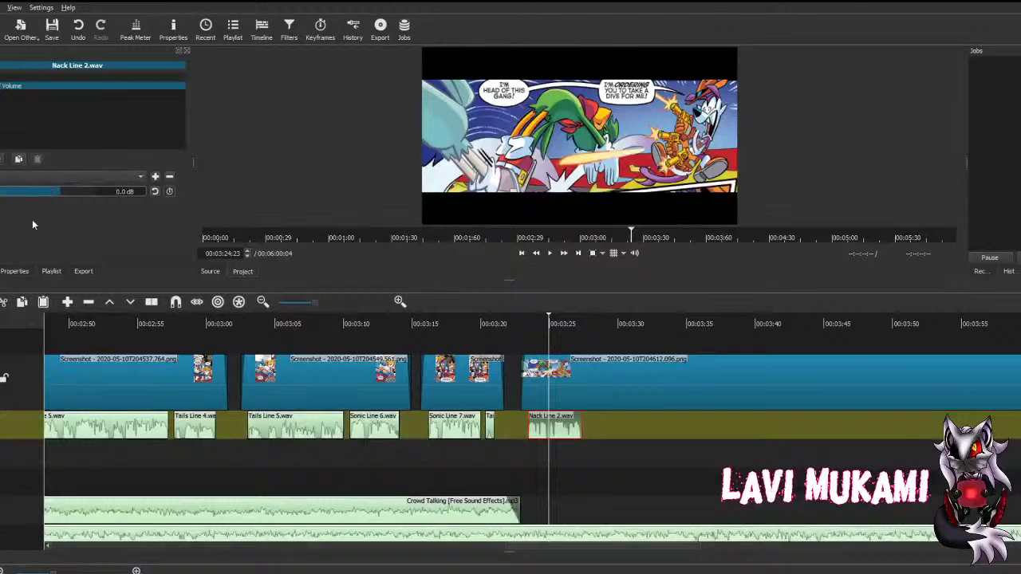
pyautogui.hotkey('ctrl', 's')
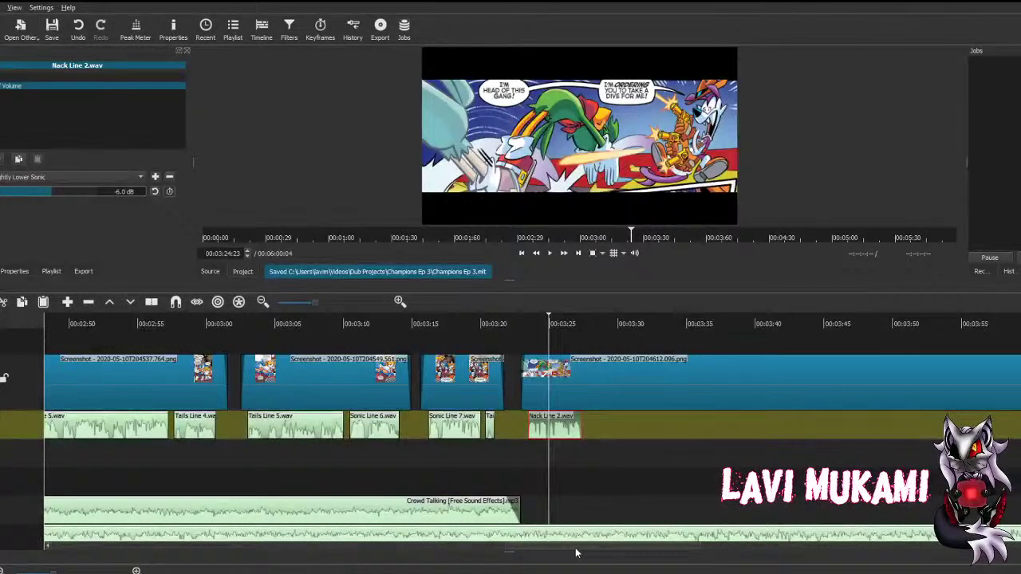
# Step: Paste the copied Realistic Gunshot Sound Effect.mp3 onto track A3 at 00:03:23:10, aligned with the start of Nack Line 2.wav
pyautogui.moveTo(576, 552); pyautogui.dragTo(707, 551)
pyautogui.hotkey('ctrl', 'Down')
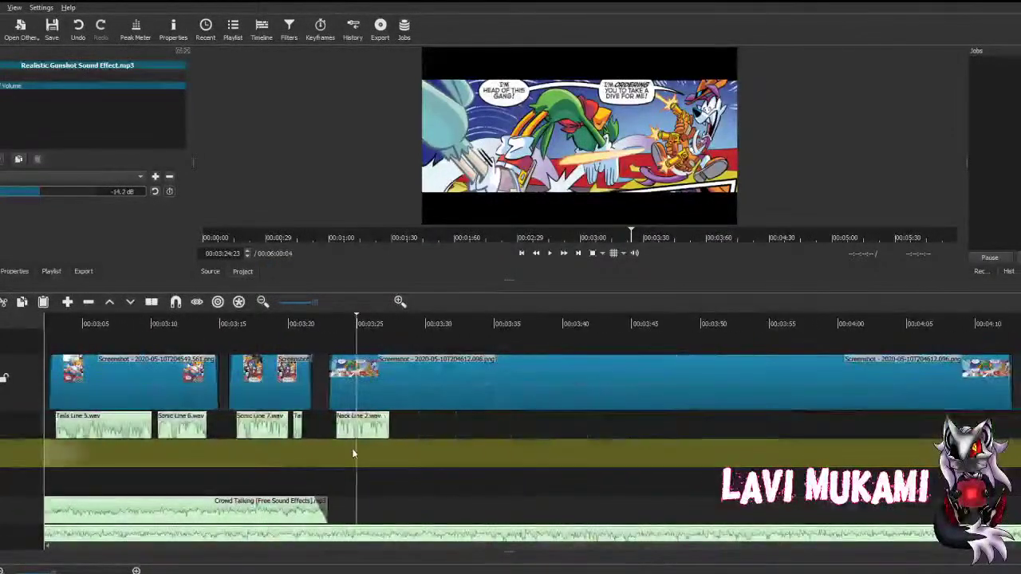
pyautogui.scroll(3, 346, 490)
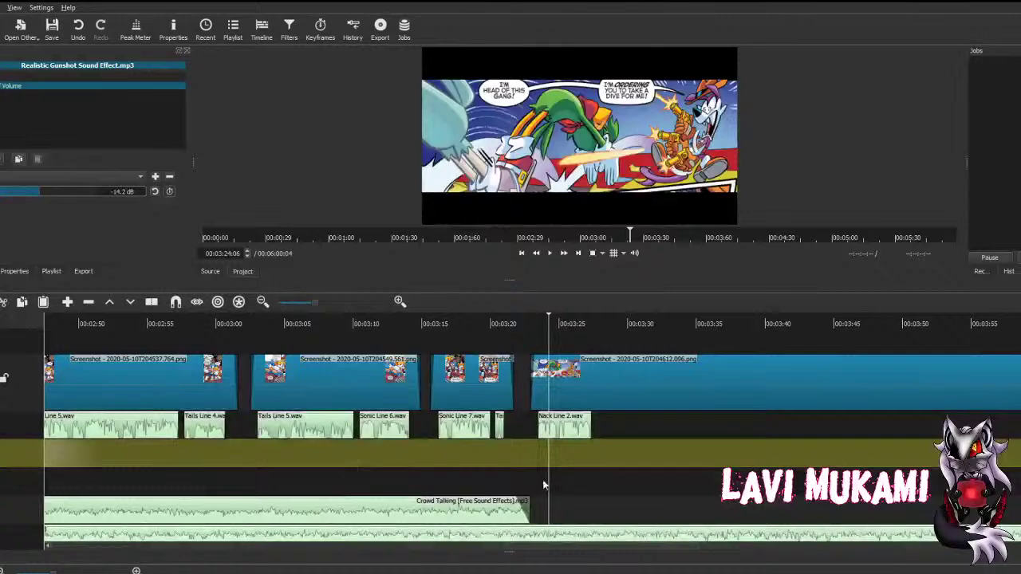
pyautogui.scroll(1, 542, 485)
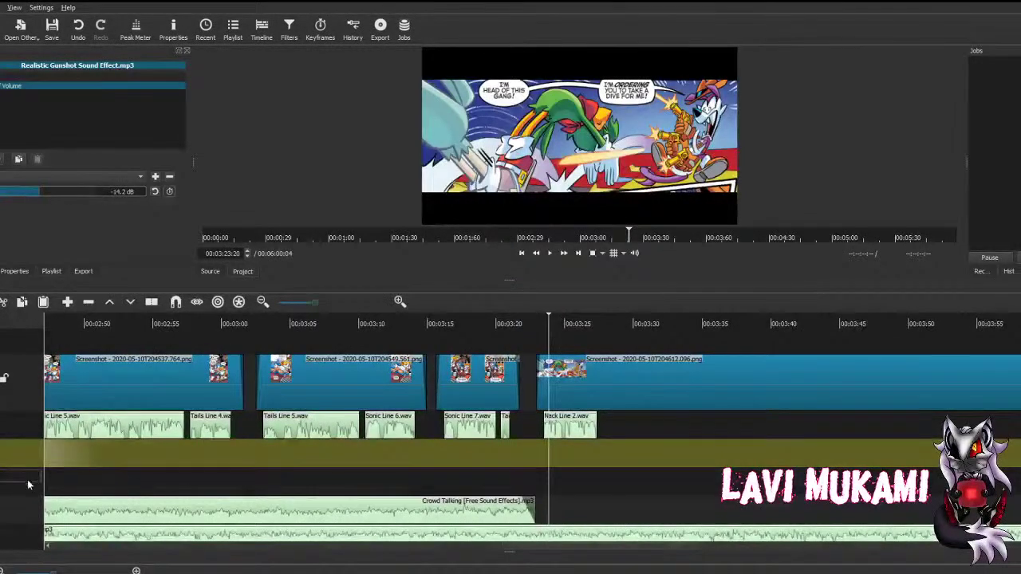
pyautogui.click(307, 490)
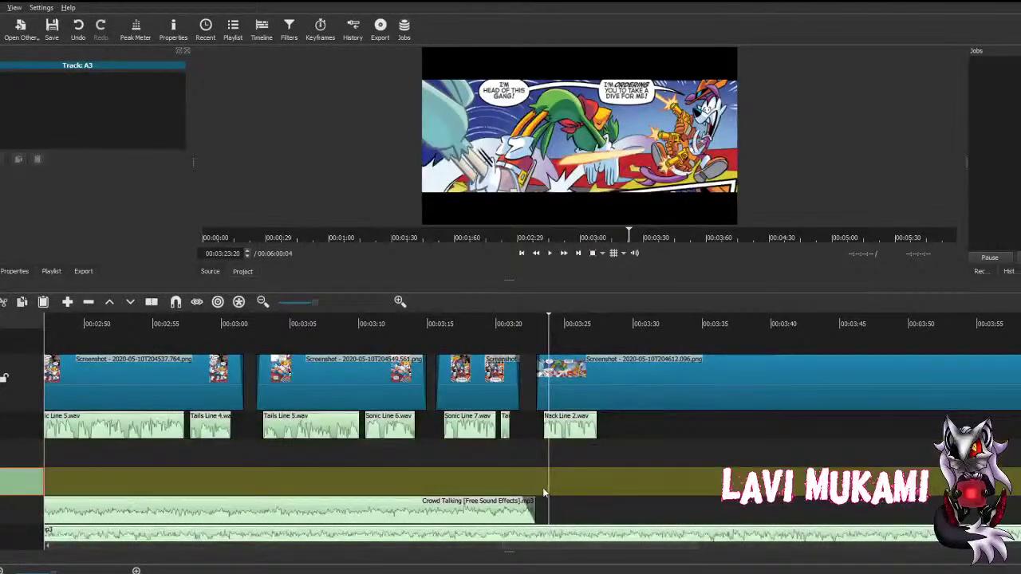
pyautogui.scroll(1, 542, 486)
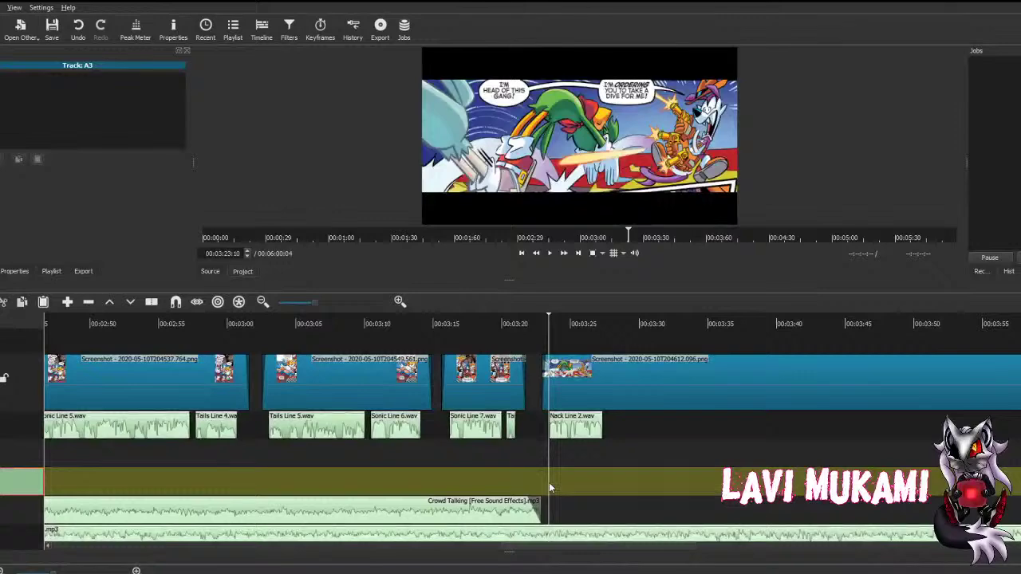
pyautogui.press('v')
pyautogui.click(537, 502)
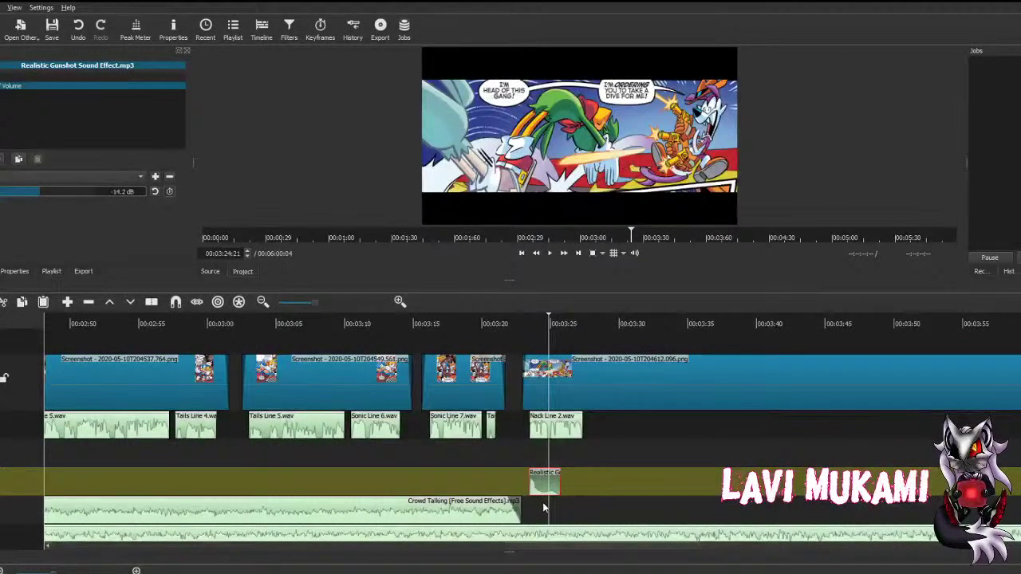
# Step: Insert two more gunshot copies on track A3 at 00:03:24:21 and 00:03:26:01 and delete the two leftover fragments after them
pyautogui.press('v')
pyautogui.click(544, 498)
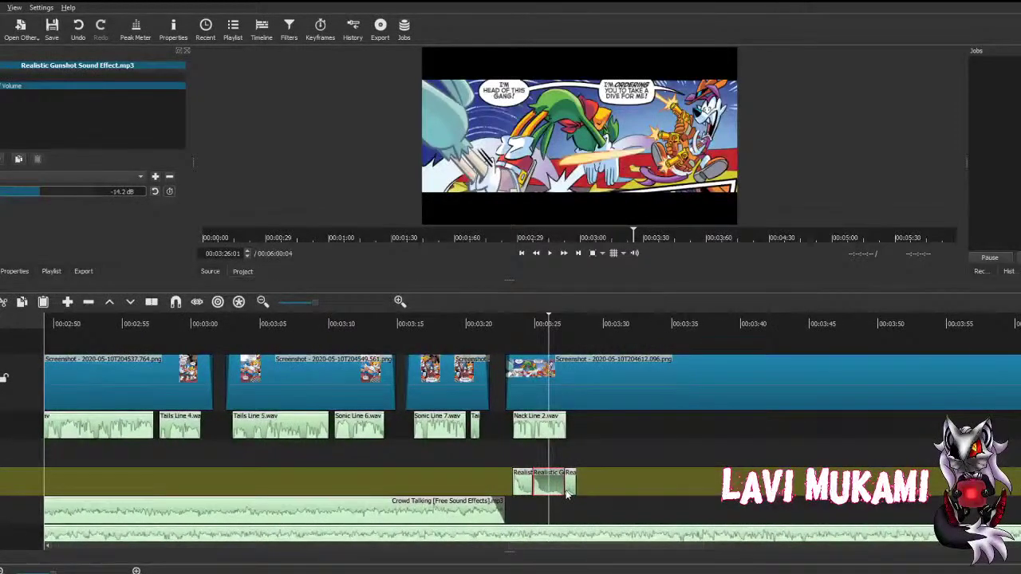
pyautogui.press('v')
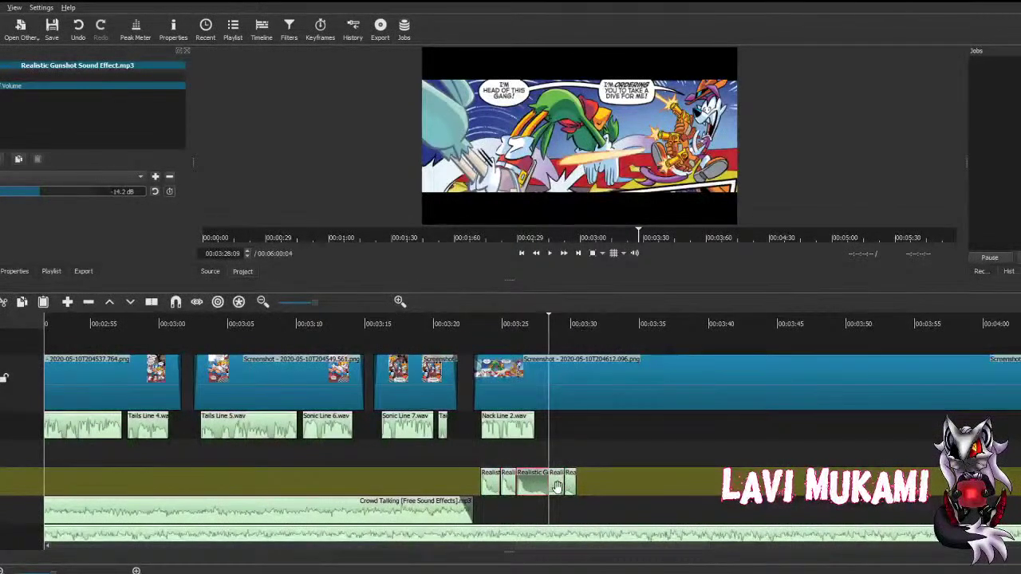
pyautogui.click(556, 493)
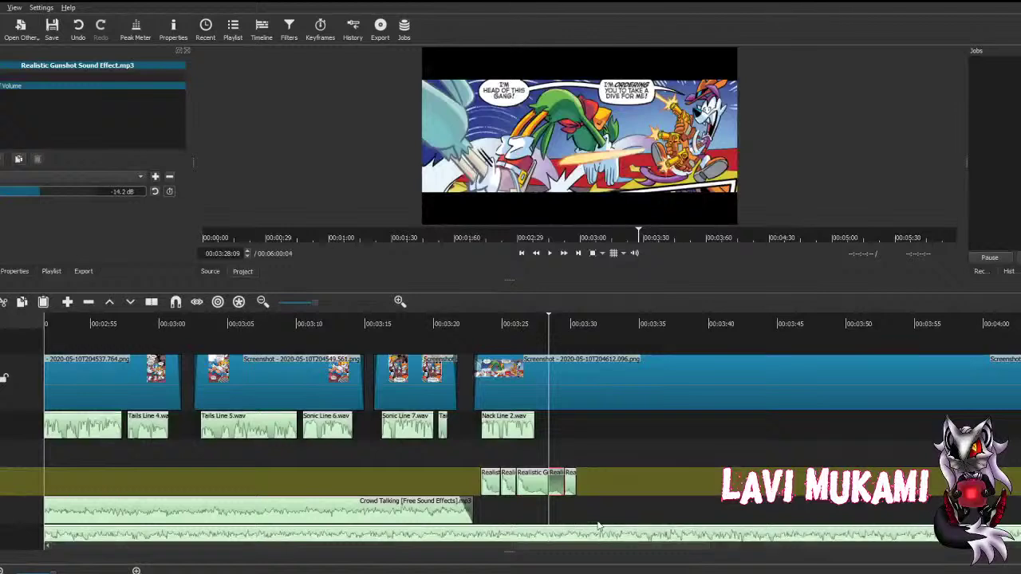
pyautogui.press('Delete')
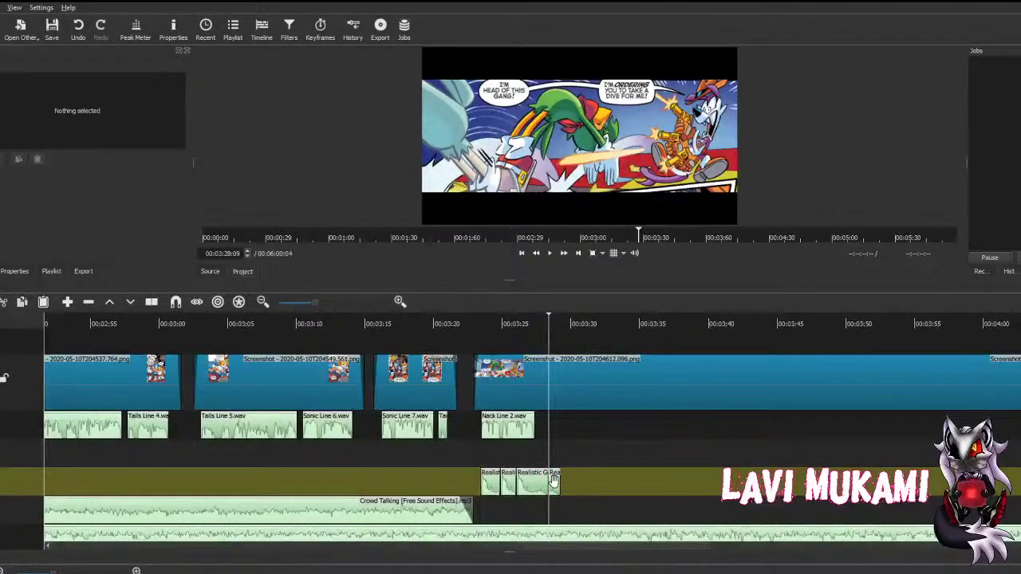
pyautogui.click(550, 484)
pyautogui.press('Delete')
# Step: Place Bean Doing Back Flips.wav above the first gunshot at 00:03:23:10 and add a Gain / Volume filter with the Slightly Lower Sonic preset
pyautogui.doubleClick(180, 104)
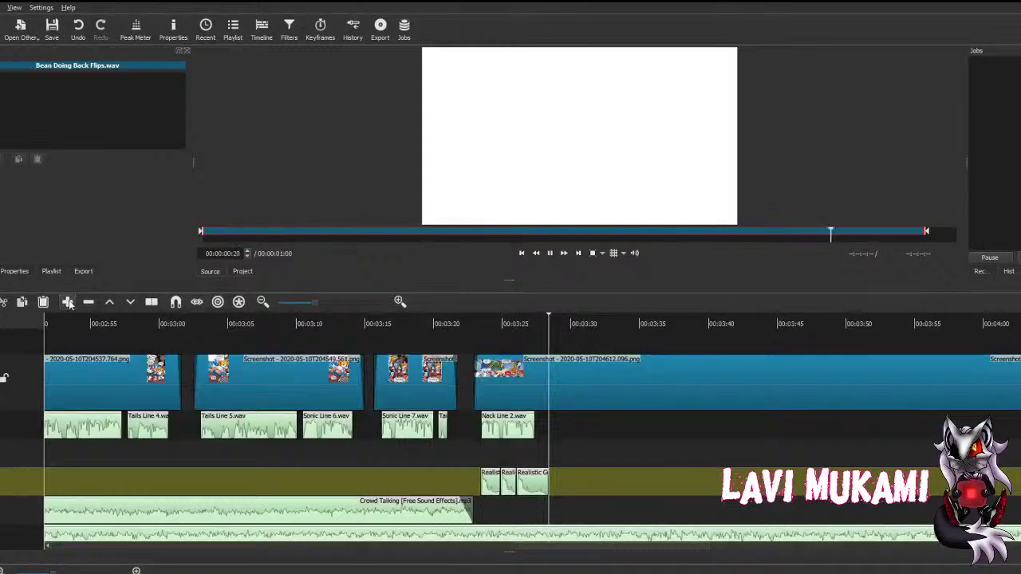
pyautogui.click(559, 458)
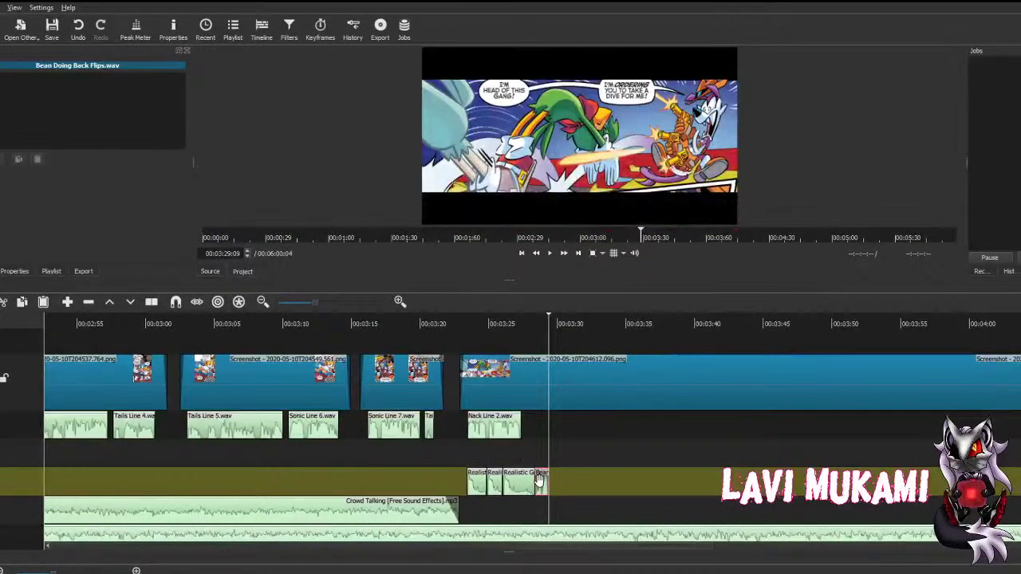
pyautogui.moveTo(539, 479); pyautogui.dragTo(511, 447)
pyautogui.moveTo(486, 452)
pyautogui.mouseDown()
pyautogui.moveTo(519, 451)
pyautogui.moveTo(475, 453)
pyautogui.mouseUp()
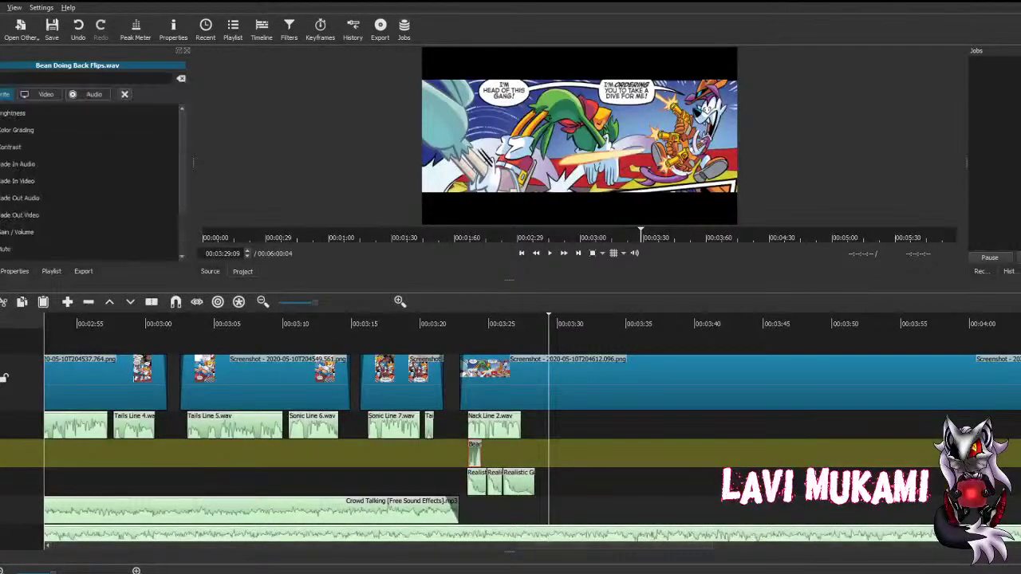
pyautogui.click(24, 230)
pyautogui.click(35, 219)
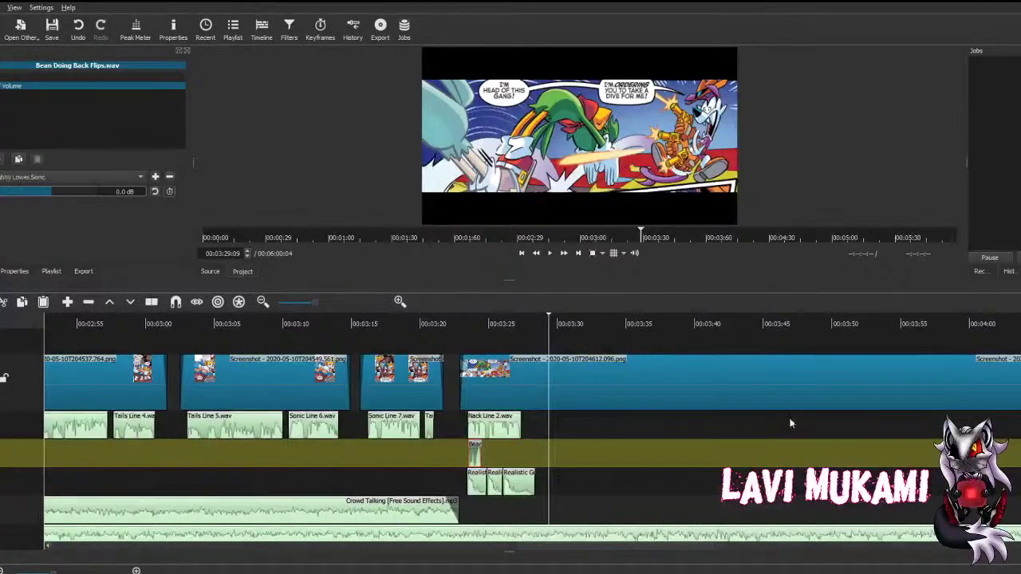
# Step: Trim the end of Screenshot - 2020-05-10T204612.096.png back to about 00:03:29 and save the project
pyautogui.click(856, 432)
pyautogui.moveTo(835, 391); pyautogui.dragTo(229, 406)
pyautogui.hotkey('ctrl', 's')
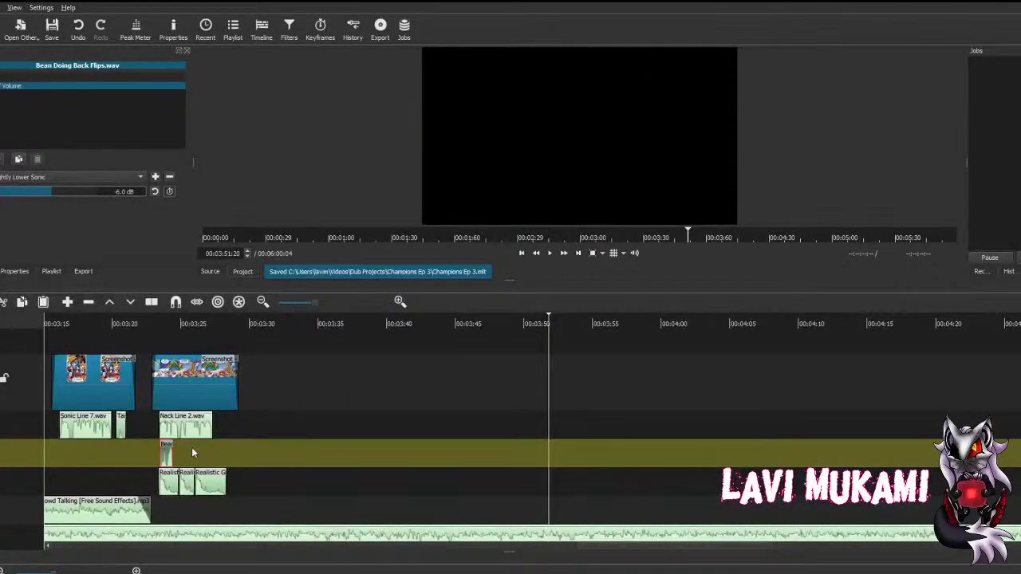
# Step: Play back the Nack Line 2.wav panel from 00:03:22:19 to check the gunshots and voice lines
pyautogui.press('Up')
pyautogui.press('Up')
pyautogui.press('Up')
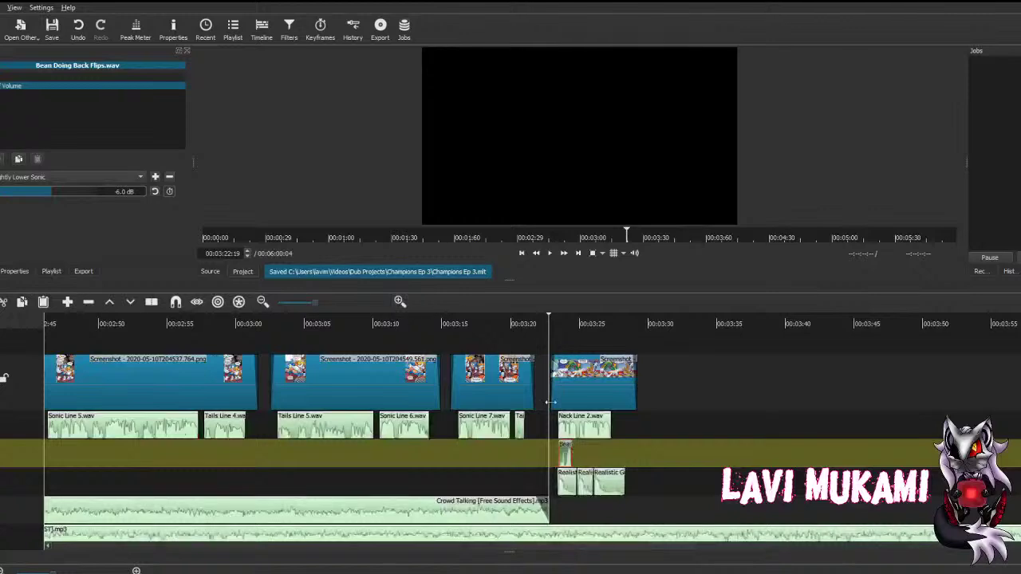
pyautogui.click(549, 253)
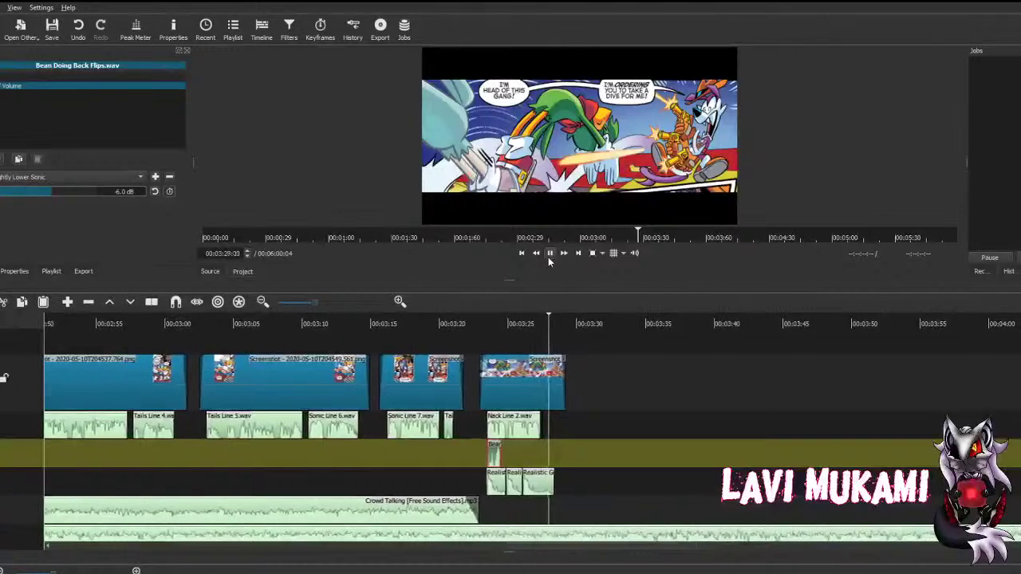
pyautogui.click(549, 253)
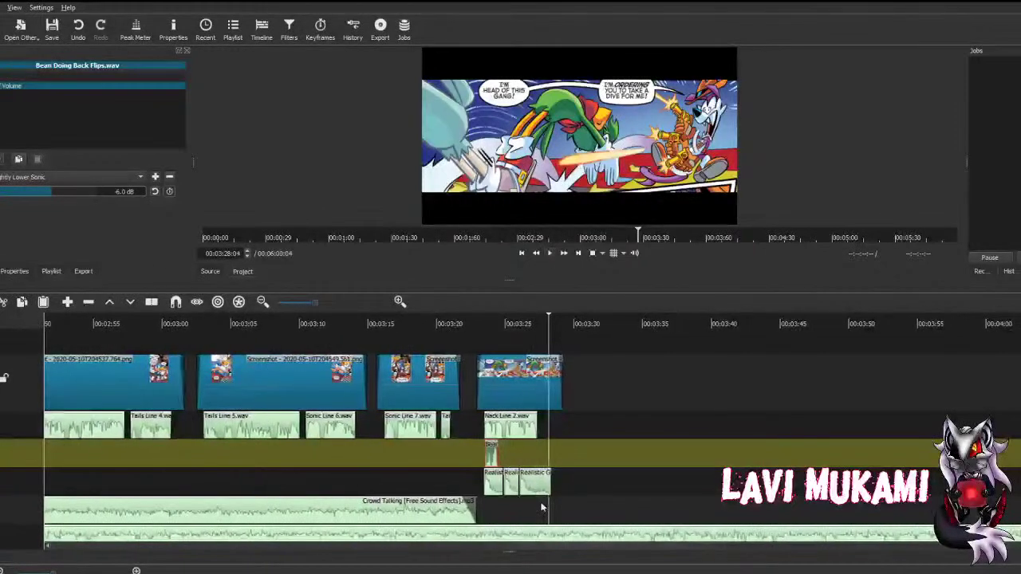
pyautogui.click(495, 496)
pyautogui.moveTo(501, 489); pyautogui.dragTo(496, 483)
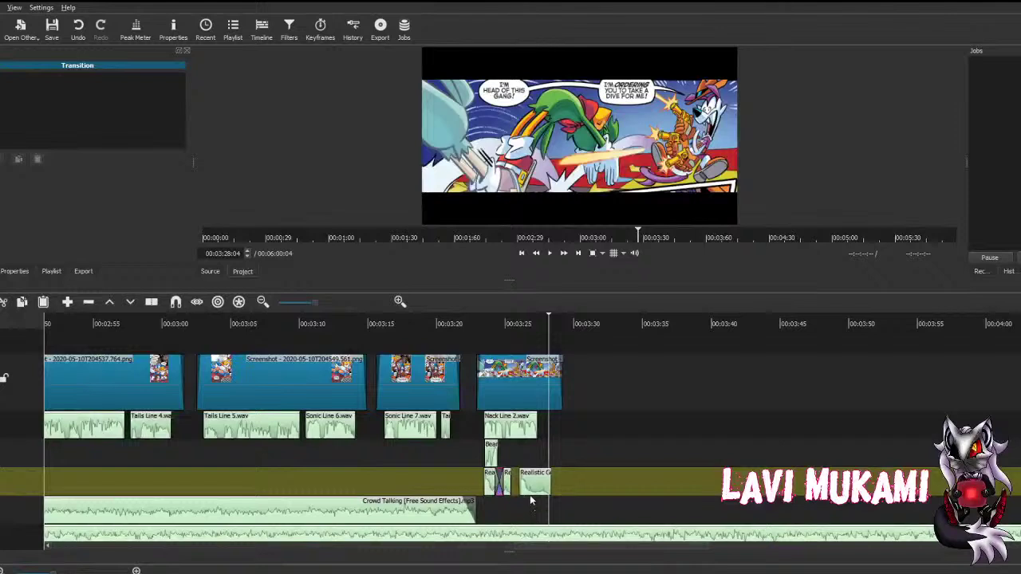
pyautogui.hotkey('ctrl', 'z')
pyautogui.hotkey('ctrl', 'z')
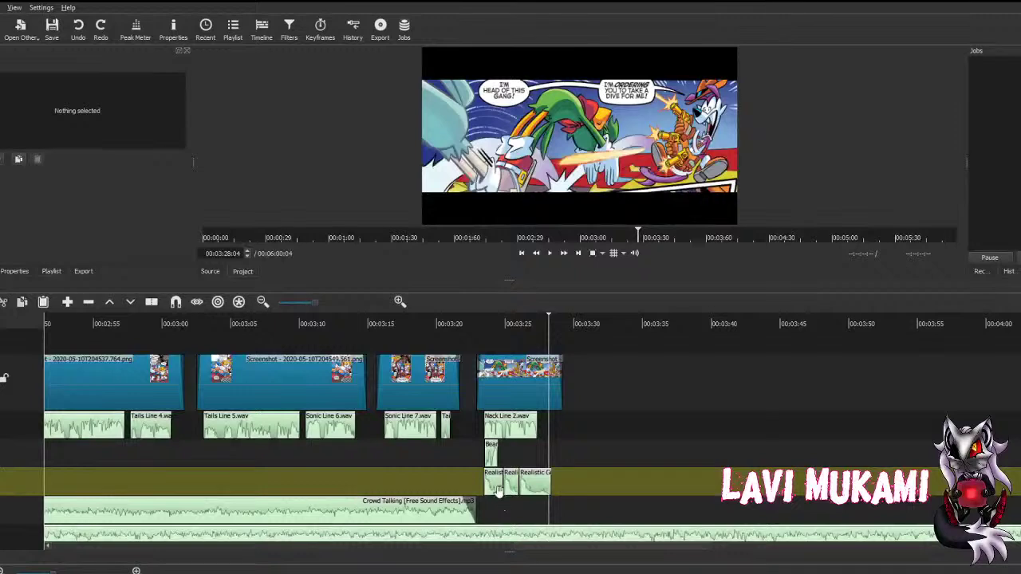
# Step: Split the first gunshot clip at 00:03:24:01 and ripple-delete the part after the cut
pyautogui.scroll(2, 495, 503)
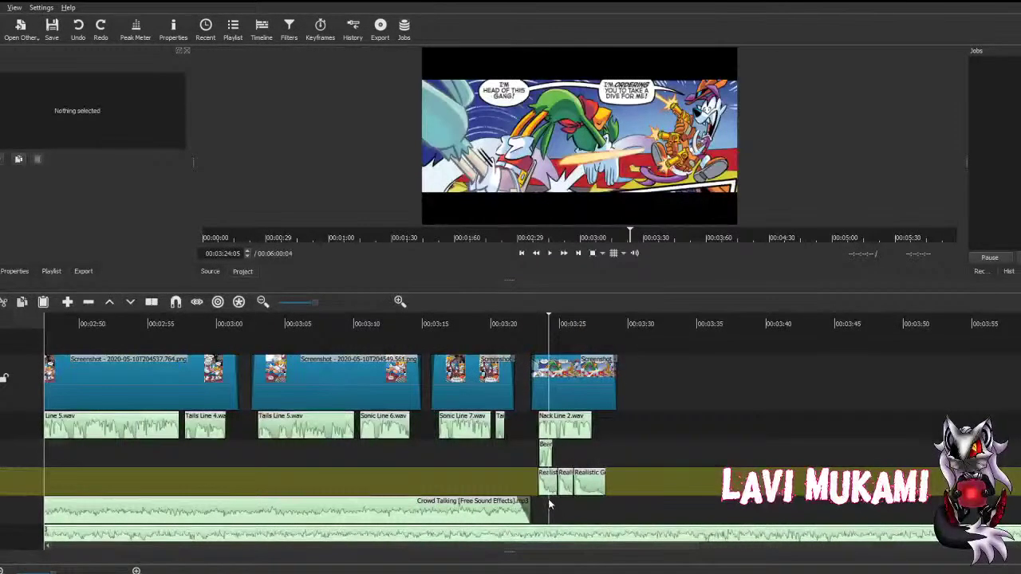
pyautogui.scroll(2, 548, 499)
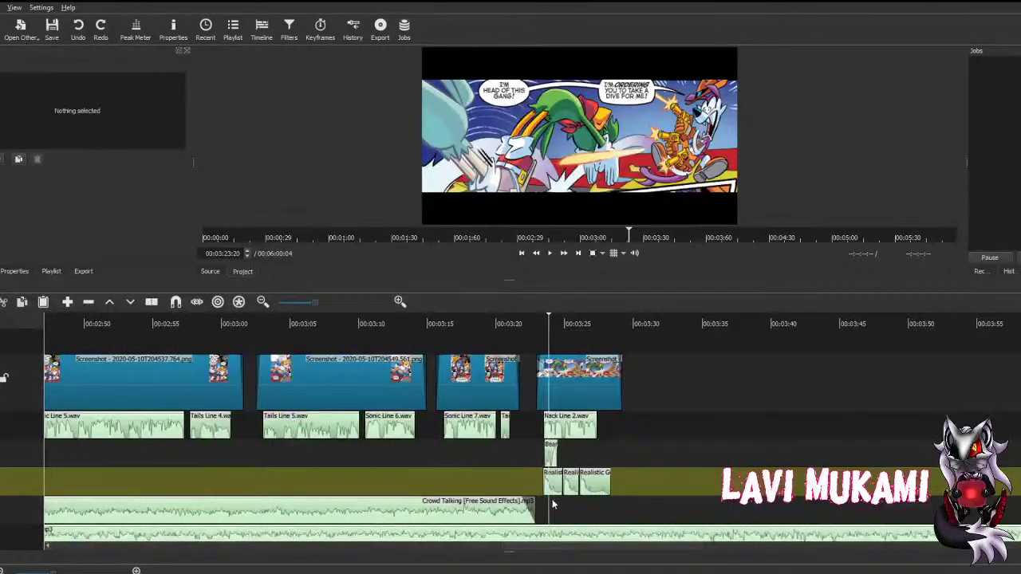
pyautogui.scroll(-1, 554, 502)
pyautogui.click(556, 495)
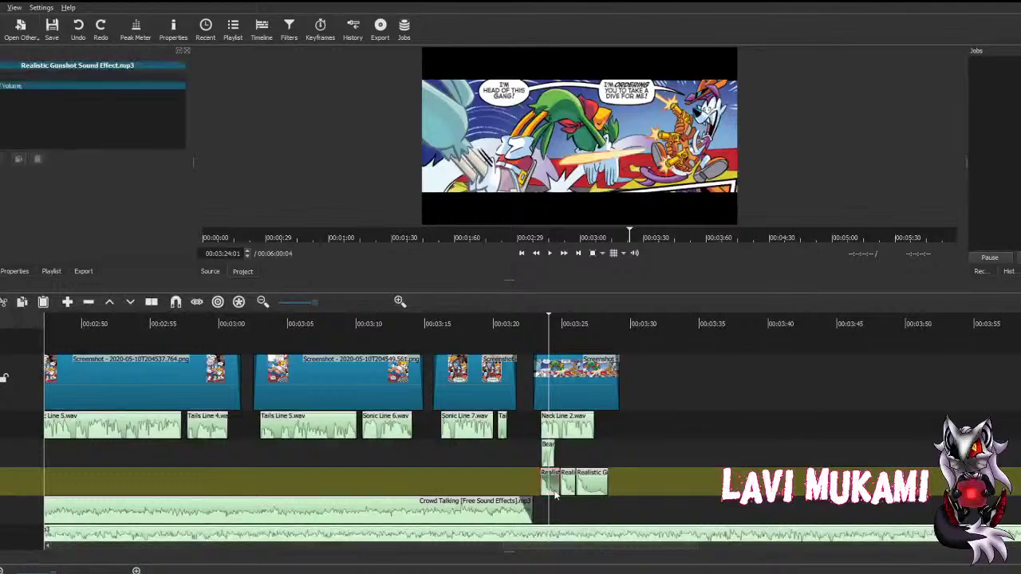
pyautogui.click(556, 490)
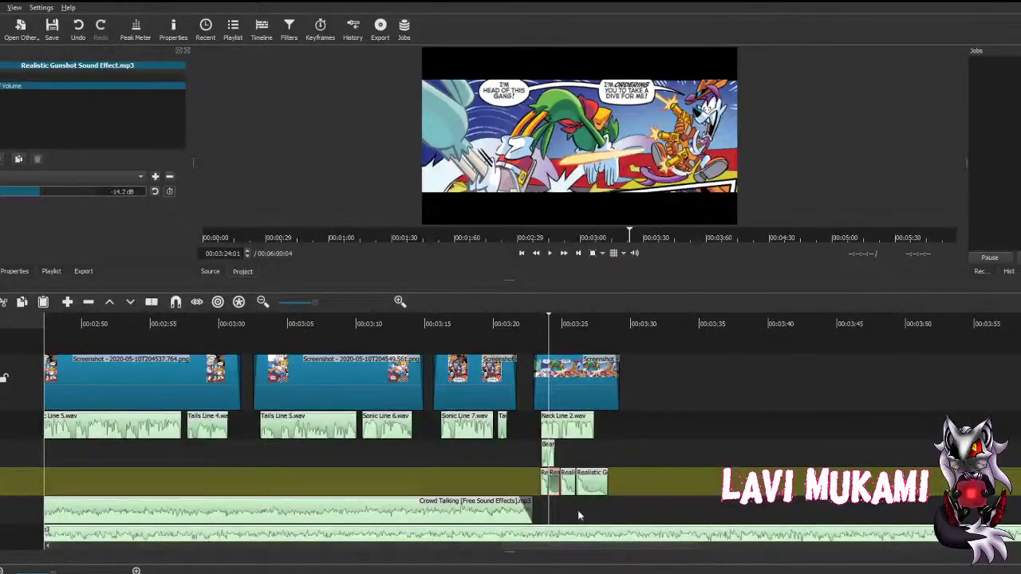
pyautogui.click(579, 515)
pyautogui.scroll(-2, 554, 497)
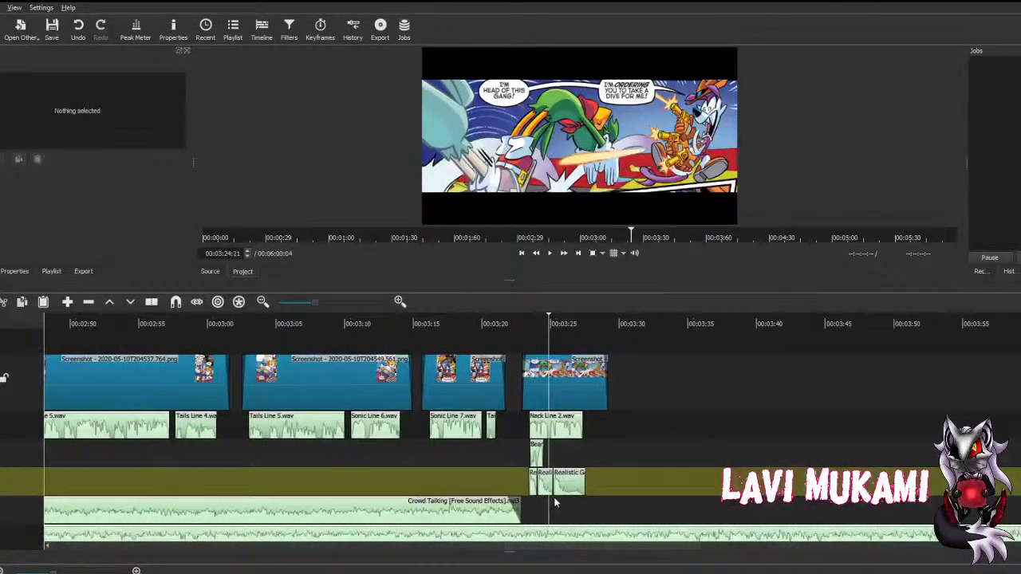
# Step: Split the second gunshot clip at 00:03:24:15 and ripple-delete its remainder so the third gunshot closes the gap
pyautogui.scroll(1, 545, 496)
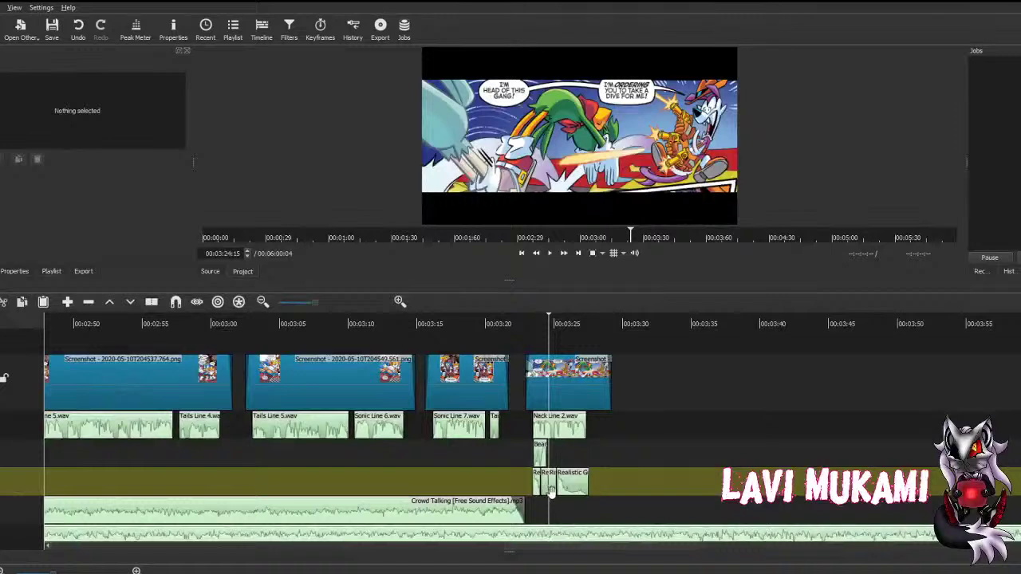
pyautogui.click(550, 491)
pyautogui.click(584, 495)
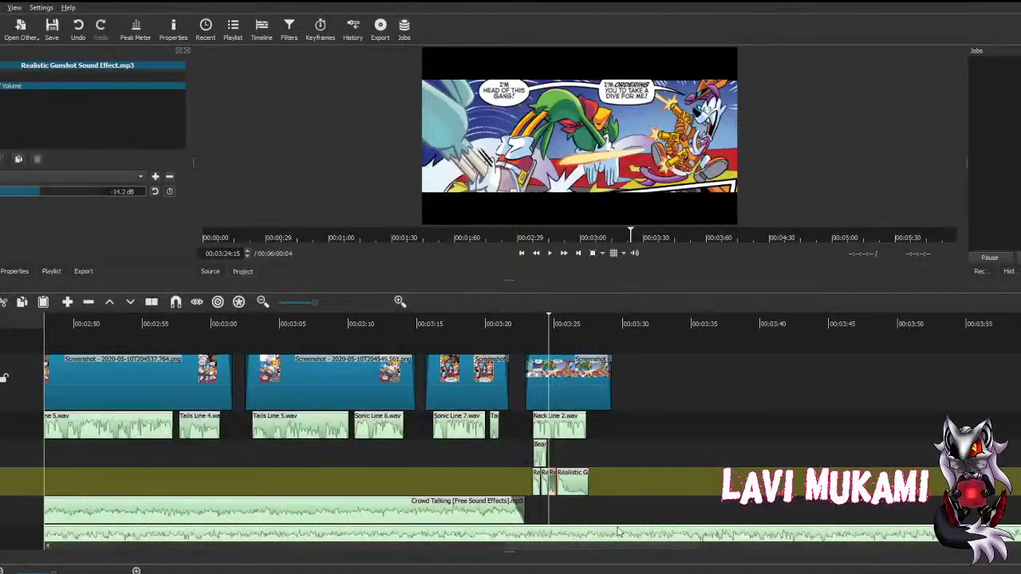
pyautogui.click(558, 498)
pyautogui.scroll(-1, 559, 500)
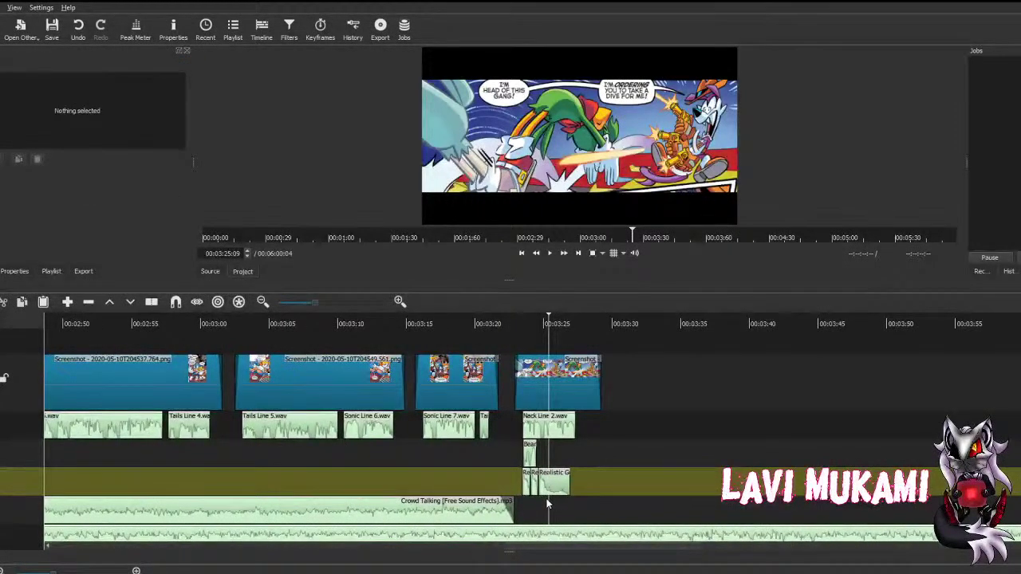
# Step: Split the third gunshot clip at 00:03:25:05 and delete the part after the cut
pyautogui.scroll(1, 547, 502)
pyautogui.click(552, 488)
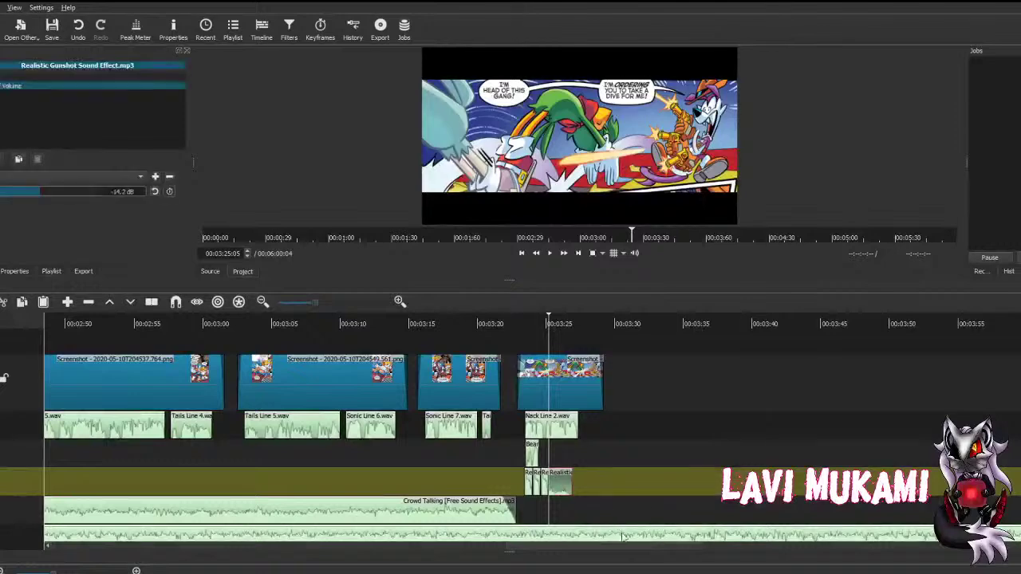
pyautogui.click(508, 477)
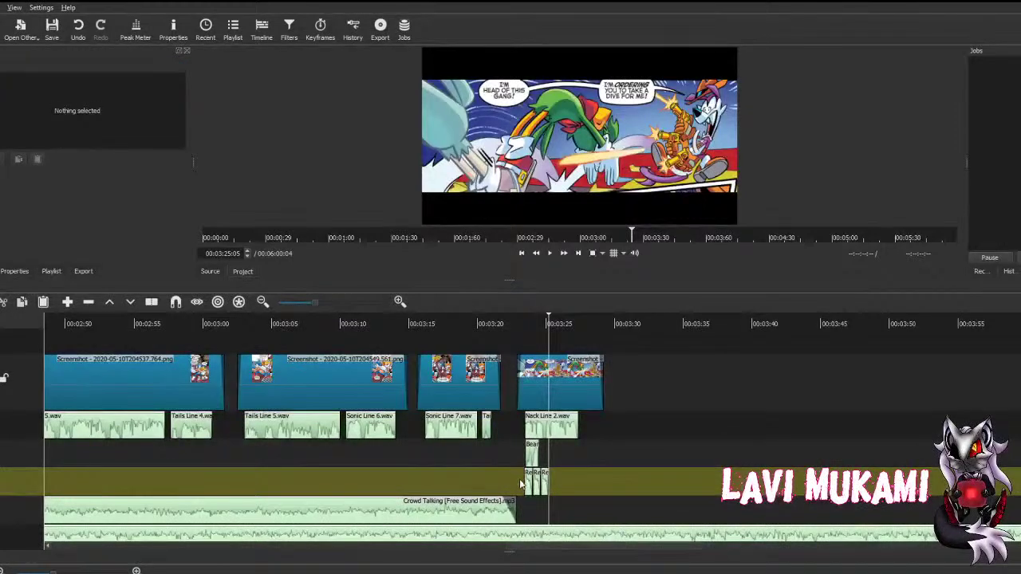
# Step: Play the end of Nack Line 2.wav, trim the comic panel above it to about 00:00:05:02, and save the project
pyautogui.scroll(5, 519, 479)
pyautogui.click(550, 254)
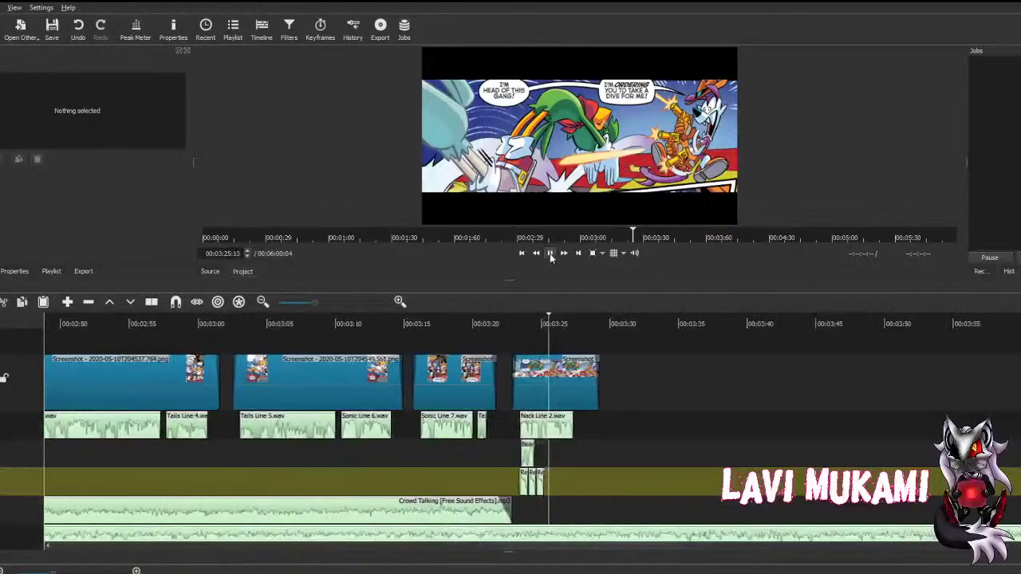
pyautogui.click(550, 254)
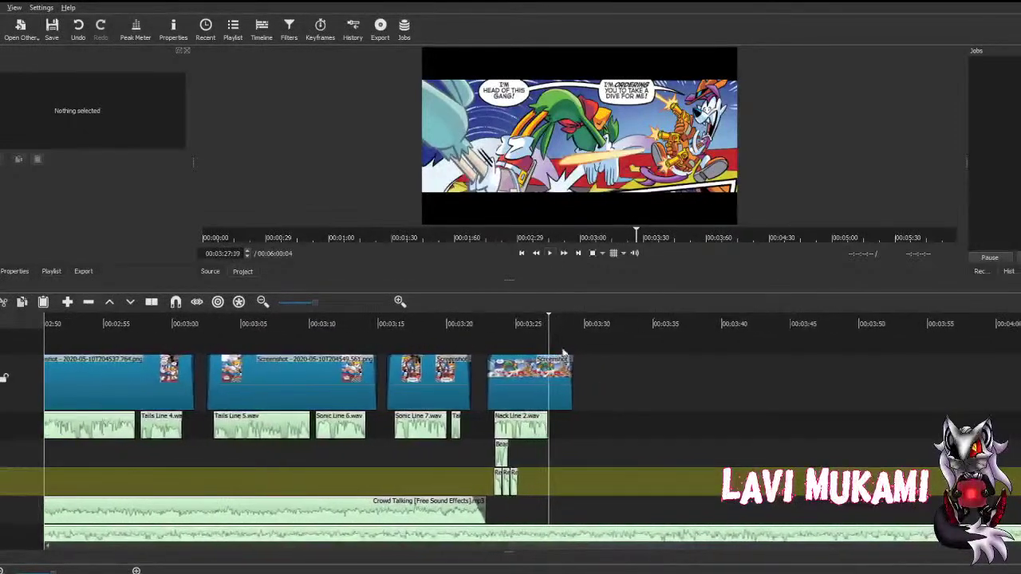
pyautogui.moveTo(575, 369); pyautogui.dragTo(556, 369)
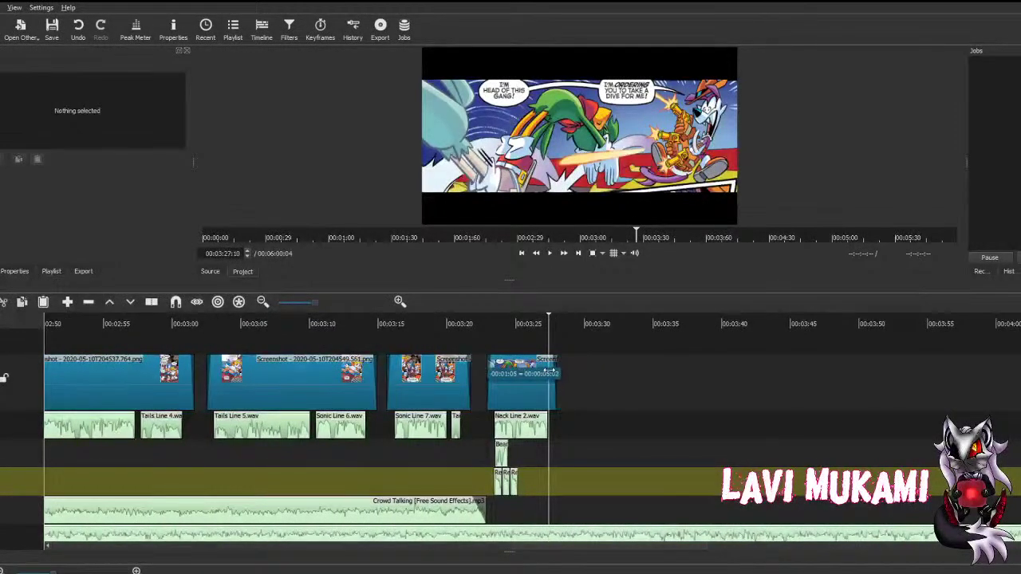
pyautogui.hotkey('ctrl', 's')
# Step: Add Screenshot - 2020-05-10T204619.758.png to the video track, leaving a short gap after the preceding panel
pyautogui.click(524, 383)
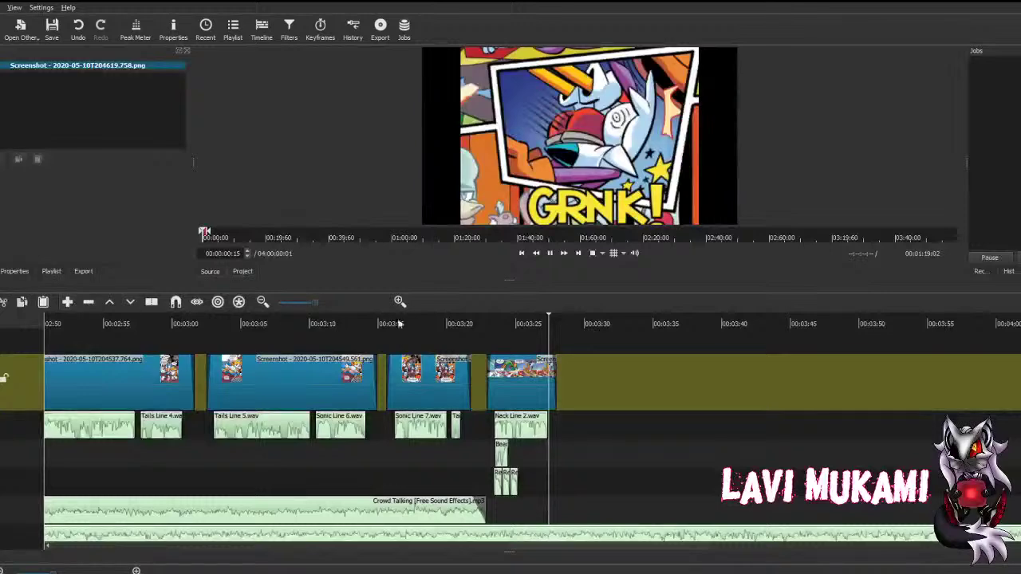
pyautogui.moveTo(555, 379); pyautogui.dragTo(569, 377)
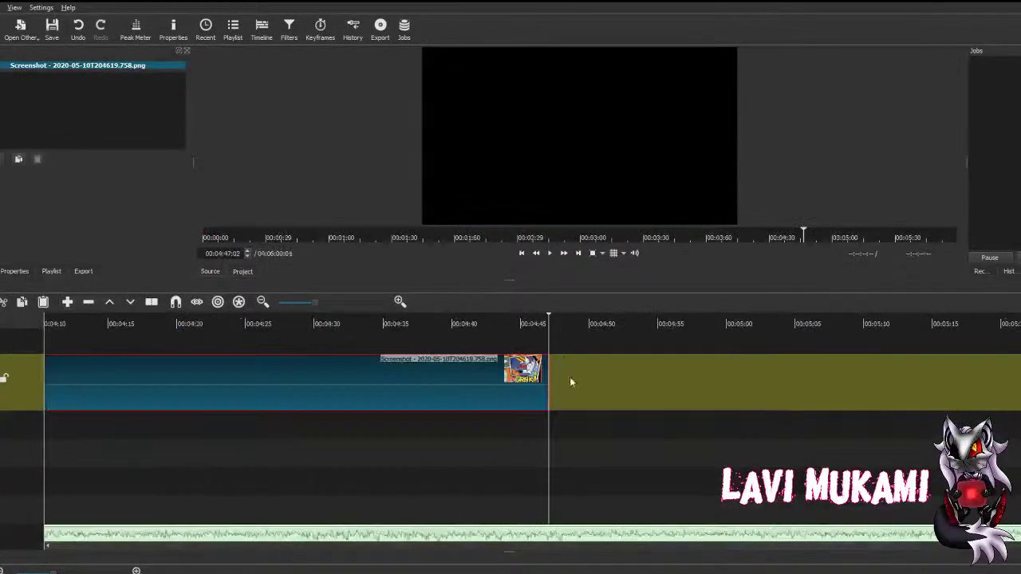
pyautogui.moveTo(501, 375); pyautogui.dragTo(516, 375)
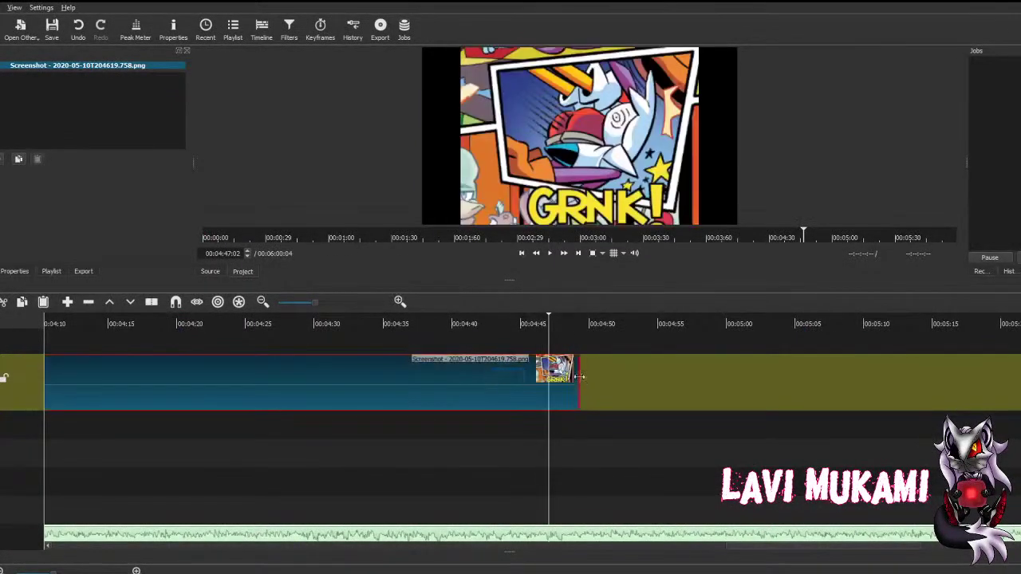
pyautogui.moveTo(579, 376); pyautogui.dragTo(187, 426)
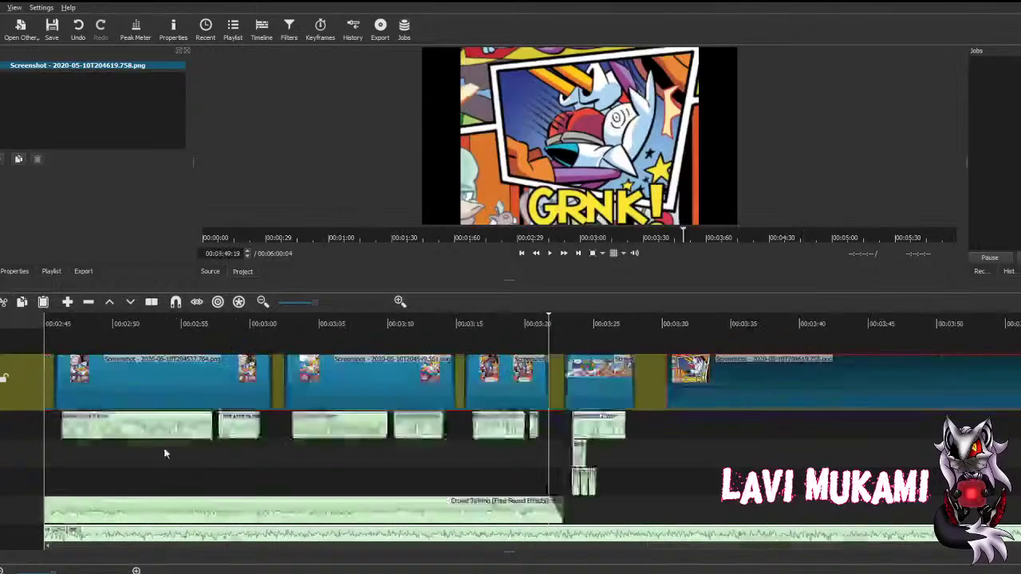
pyautogui.moveTo(622, 408); pyautogui.dragTo(576, 438)
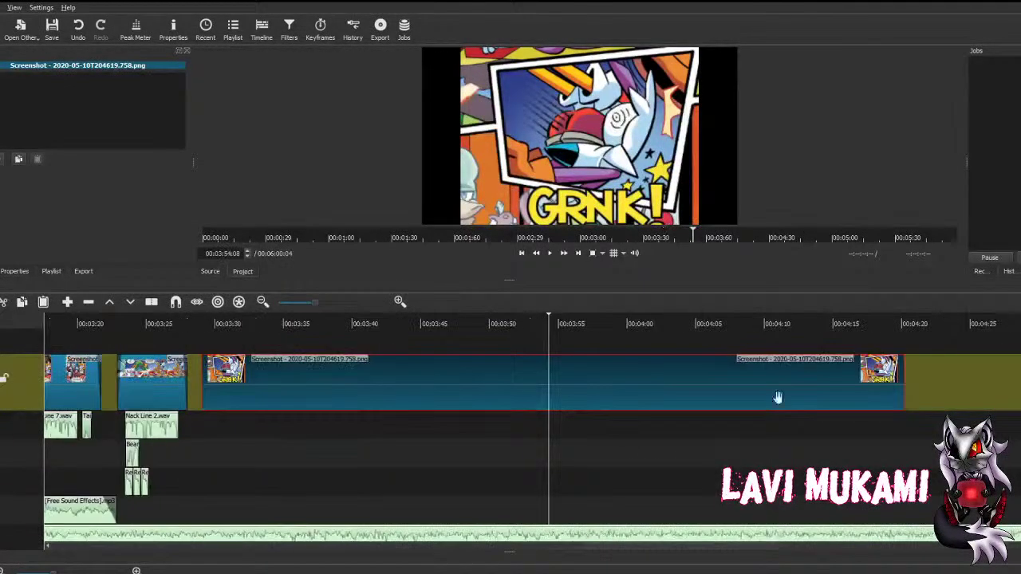
# Step: Trim the GRNK panel's end to about 00:03:54, shift the clip slightly closer to the preceding panel, and save
pyautogui.moveTo(904, 376); pyautogui.dragTo(549, 400)
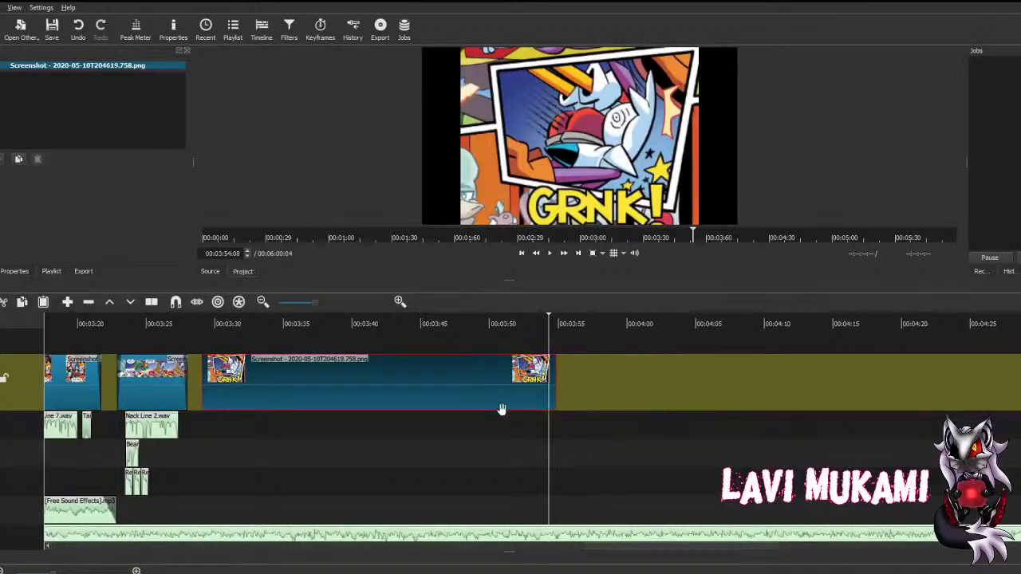
pyautogui.moveTo(337, 385); pyautogui.dragTo(333, 385)
pyautogui.hotkey('ctrl', 's')
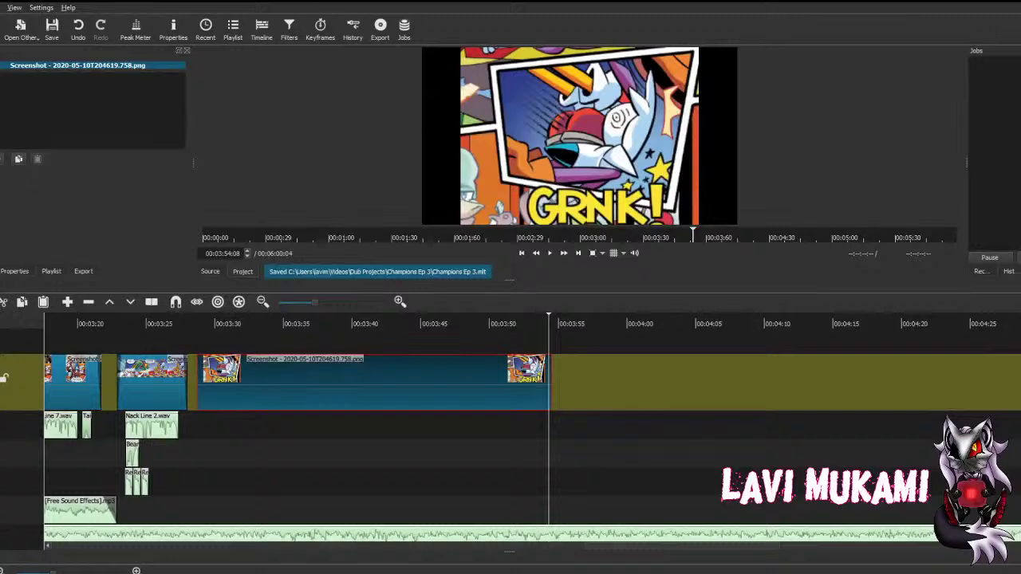
# Step: Add Fade In Video and Fade Out Video filters to the GRNK panel
pyautogui.click(2, 158)
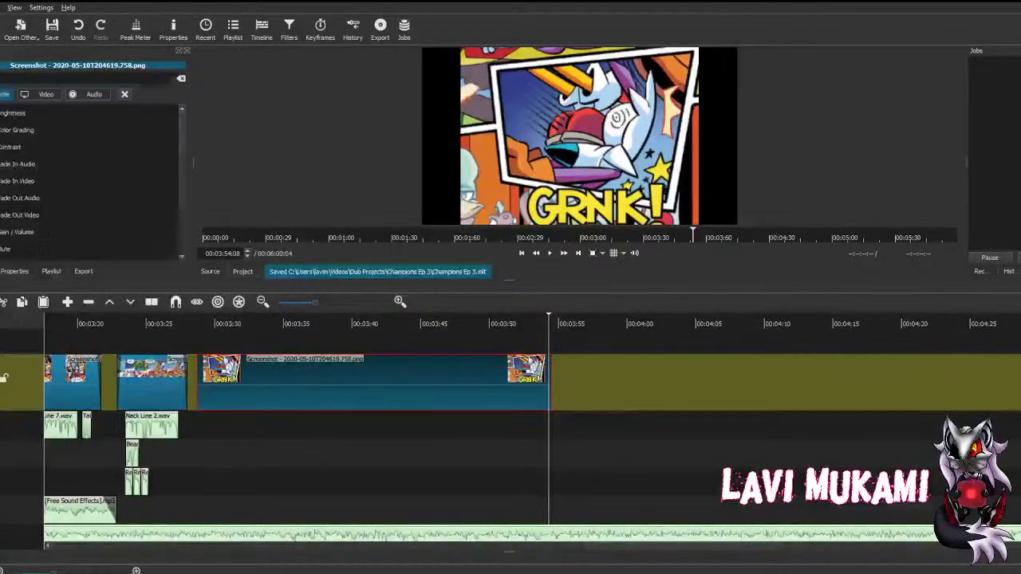
pyautogui.click(30, 204)
# Step: Add Nack Getting Kicked By Bean.wav to the voice track and position it beneath the start of the GRNK panel
pyautogui.click(160, 421)
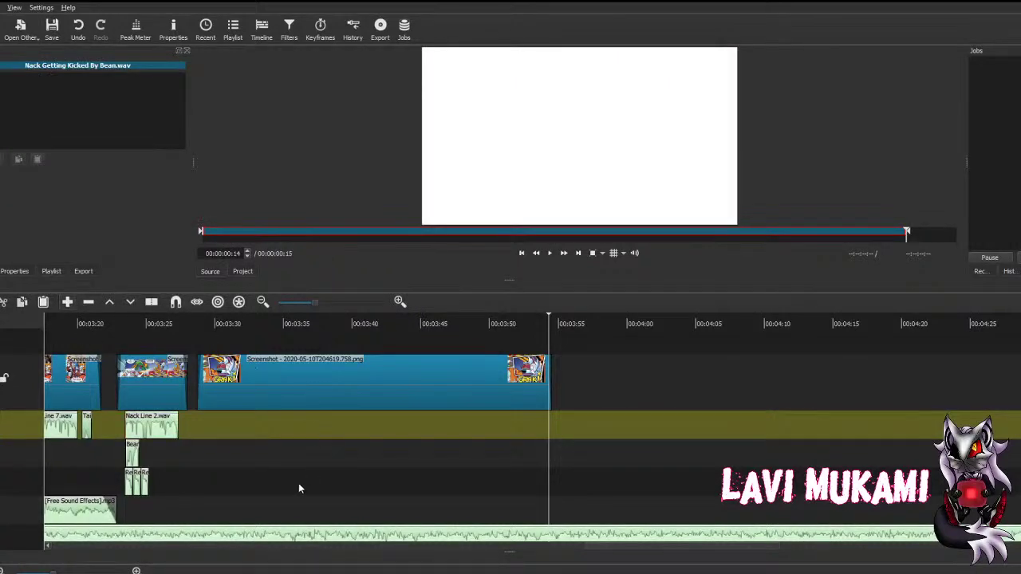
pyautogui.click(280, 437)
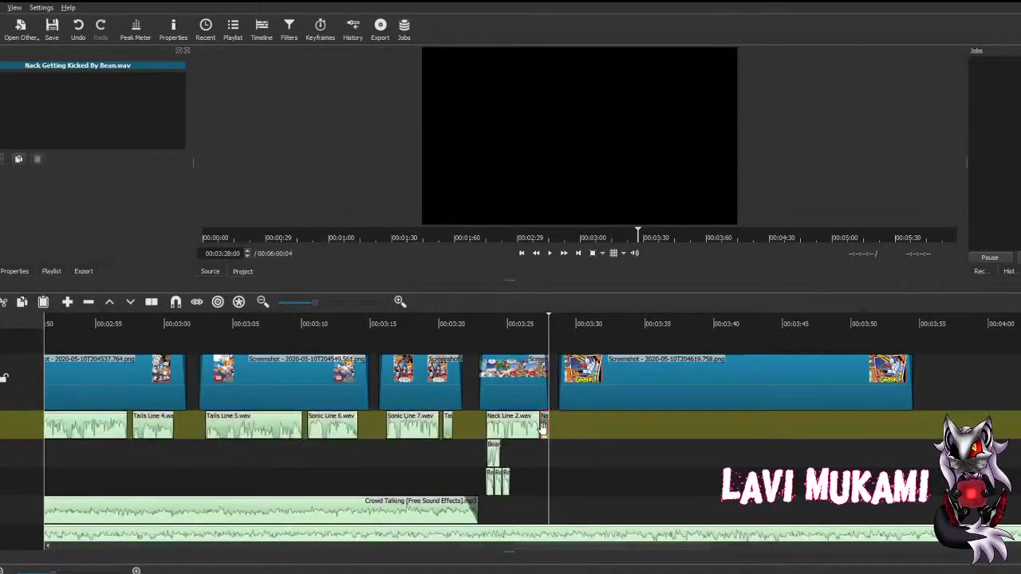
pyautogui.moveTo(542, 428); pyautogui.dragTo(591, 438)
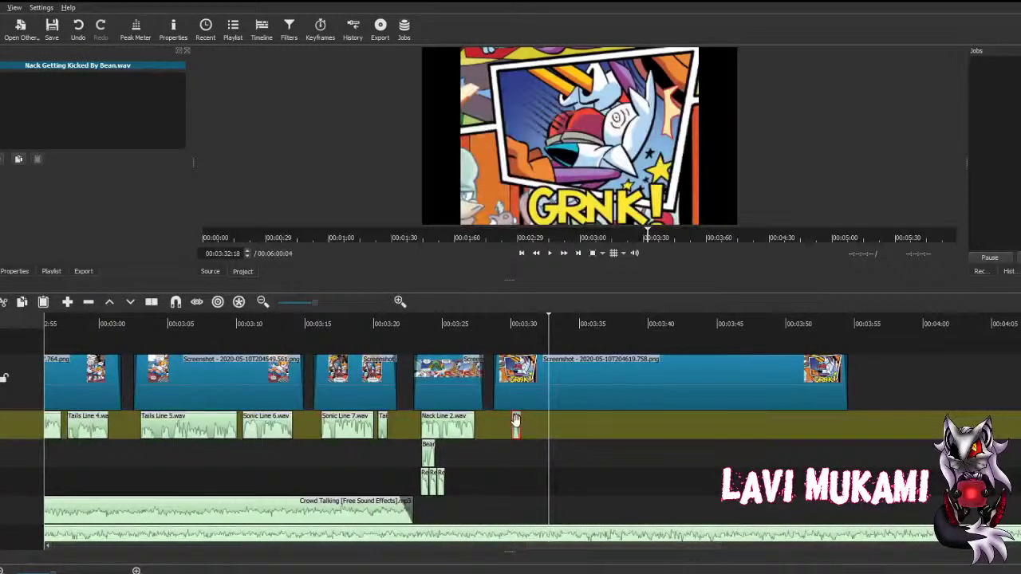
pyautogui.moveTo(516, 421); pyautogui.dragTo(498, 422)
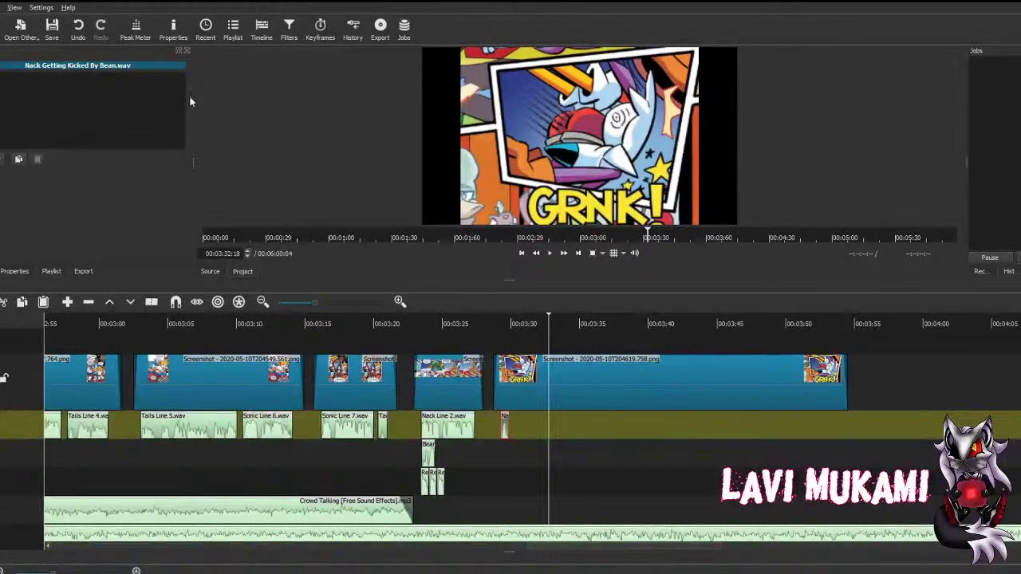
# Step: Add Bean Kicking Nack And Then Flip Landing.wav and place it on the second audio track just after the Nack kick clip
pyautogui.doubleClick(189, 203)
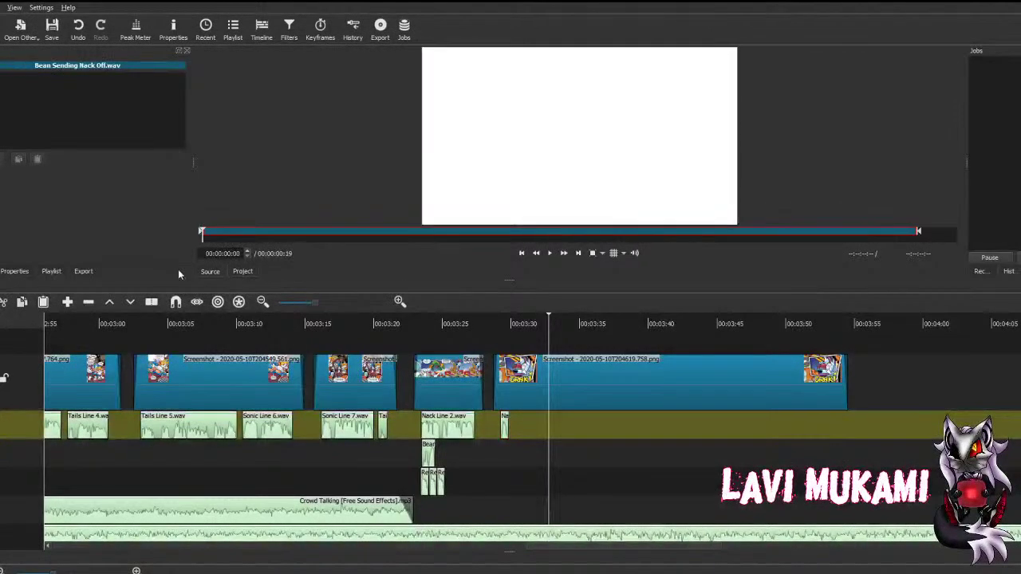
pyautogui.doubleClick(194, 116)
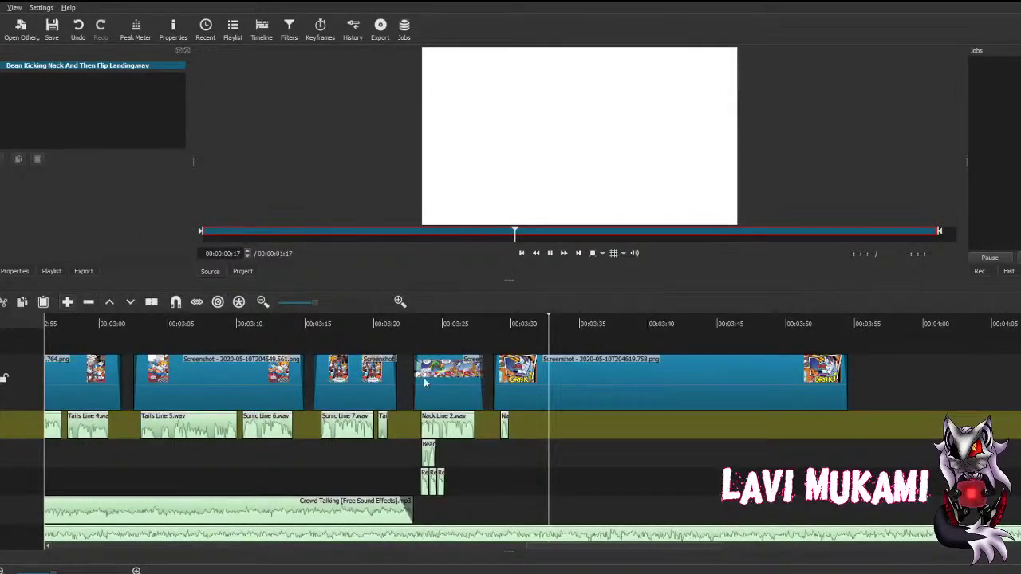
pyautogui.click(506, 428)
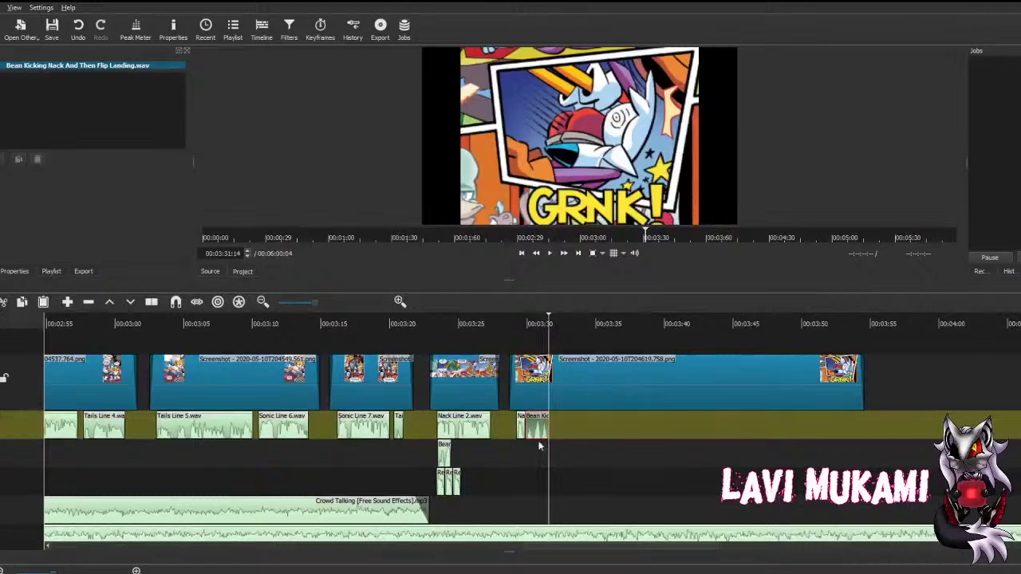
pyautogui.moveTo(537, 448); pyautogui.dragTo(536, 450)
pyautogui.click(524, 472)
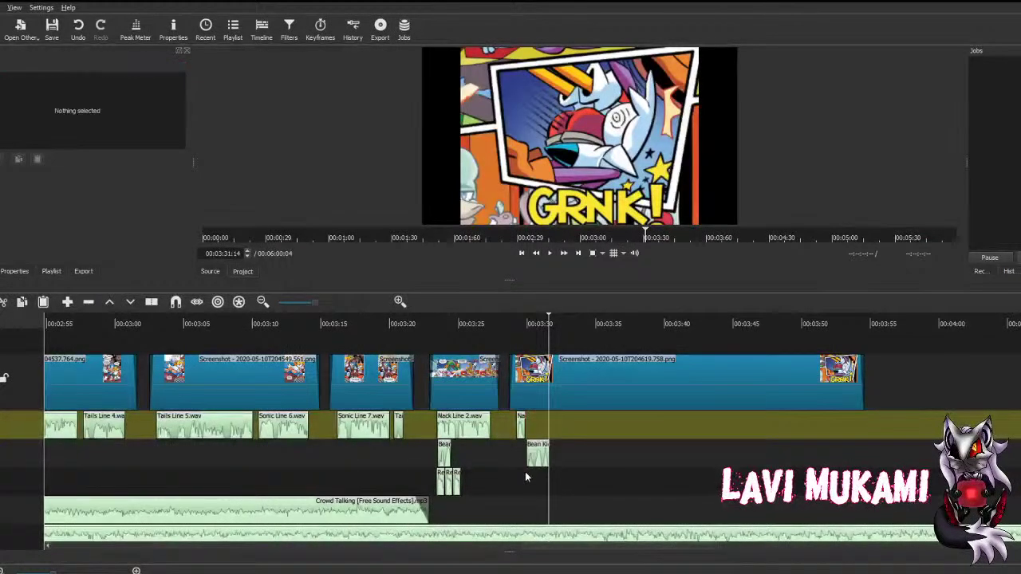
# Step: Split the Bean kick and flip landing clip at 00:03:30:13 and move its second part to about 00:03:52
pyautogui.click(550, 254)
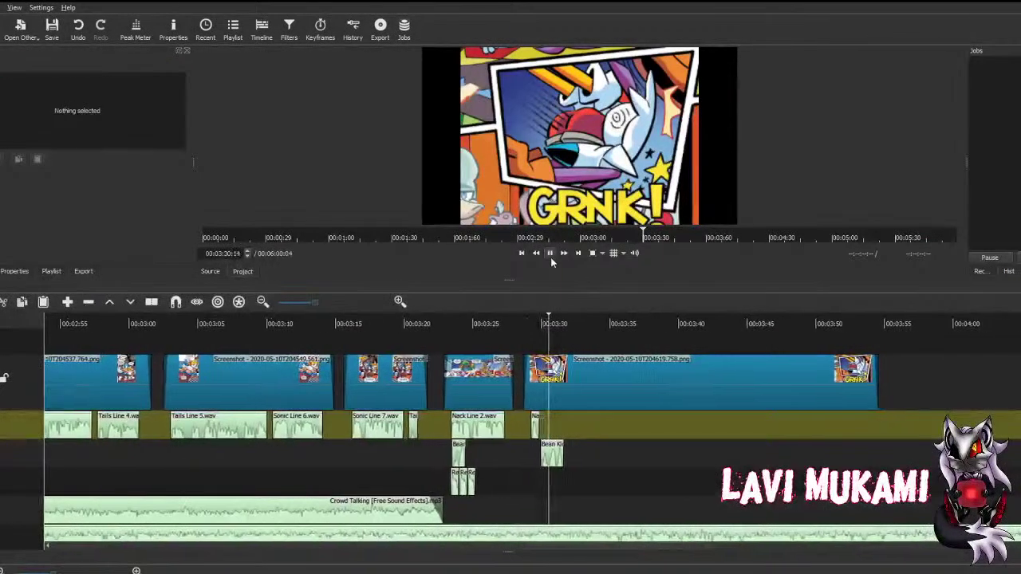
pyautogui.click(549, 253)
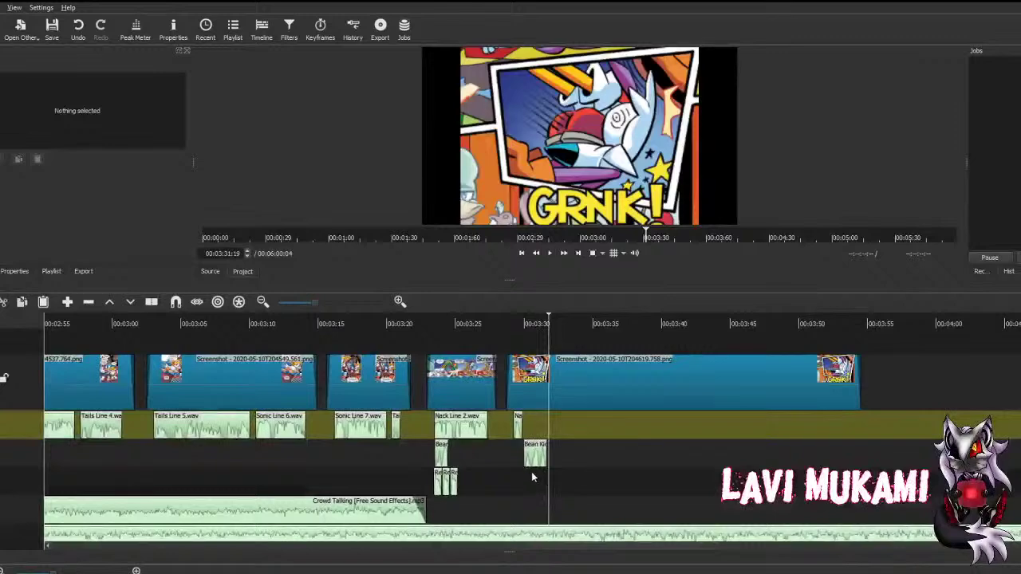
pyautogui.click(533, 472)
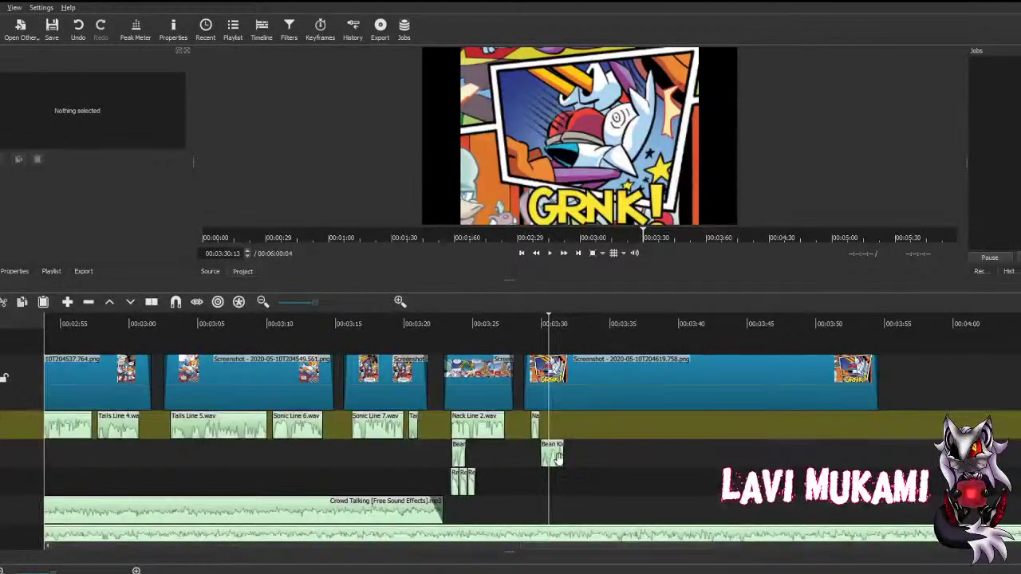
pyautogui.moveTo(558, 457); pyautogui.dragTo(814, 464)
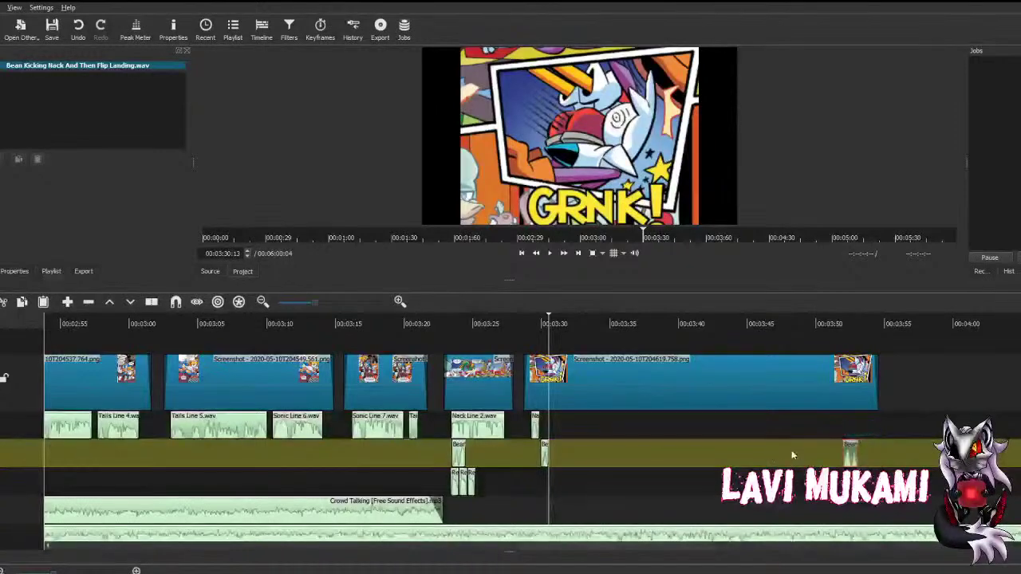
# Step: Trim the end of the GRNK panel to about 00:03:31
pyautogui.click(875, 373)
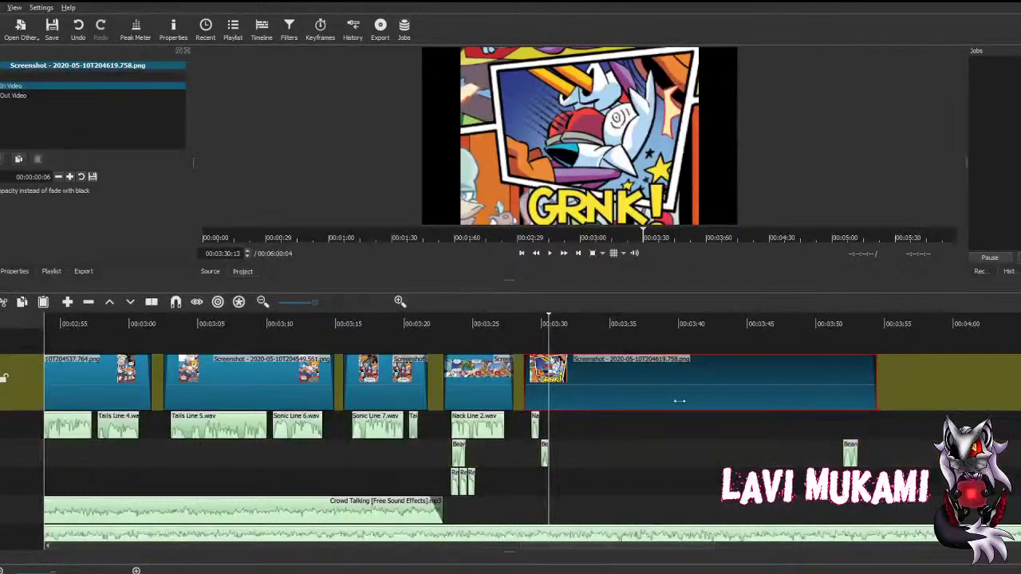
pyautogui.moveTo(880, 372); pyautogui.dragTo(553, 377)
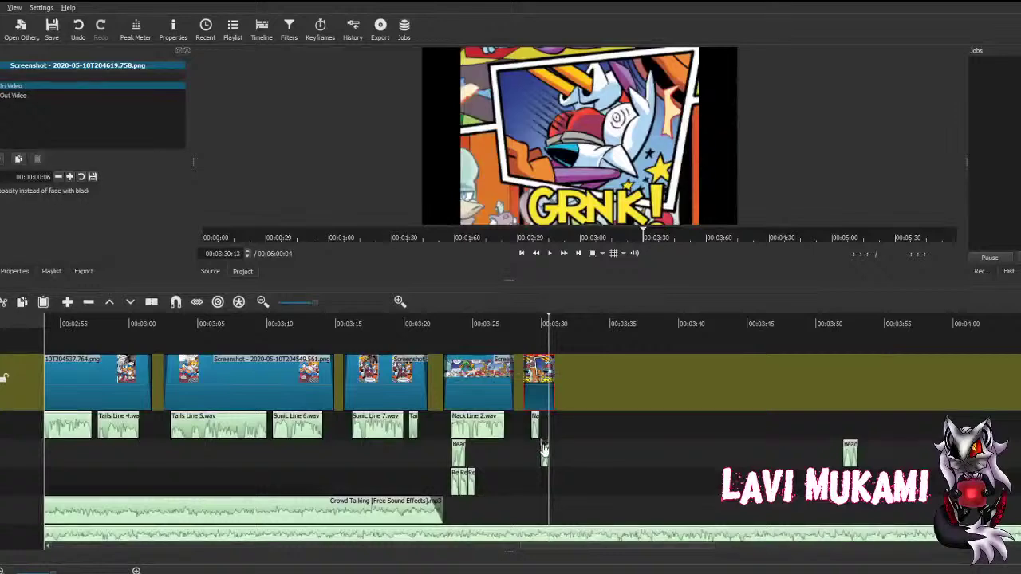
# Step: Shift the Bean kick sound earlier beneath the GRNK panel and place the Nack Getting Kicked clip just after its start
pyautogui.moveTo(543, 453); pyautogui.dragTo(544, 452)
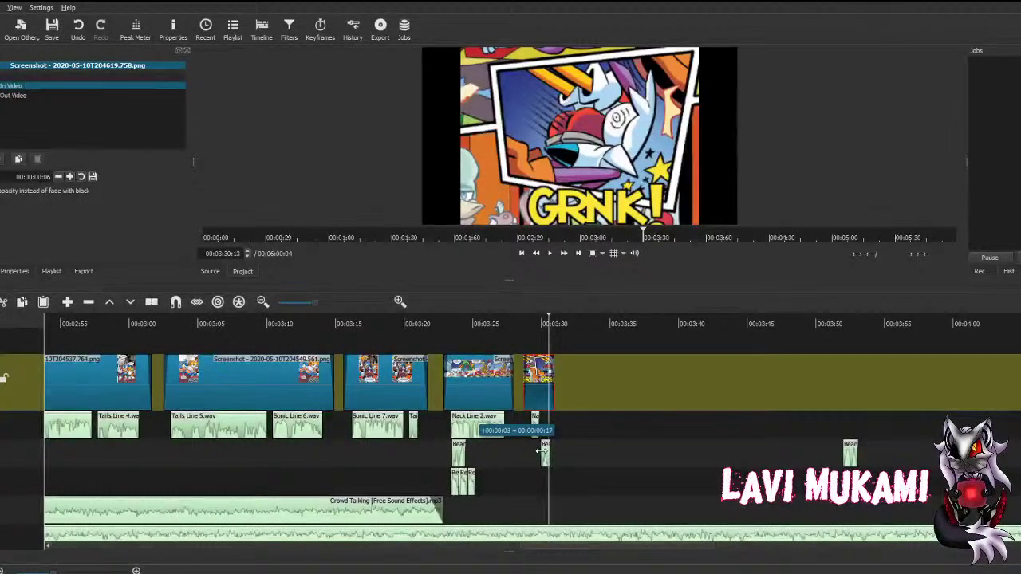
pyautogui.click(529, 457)
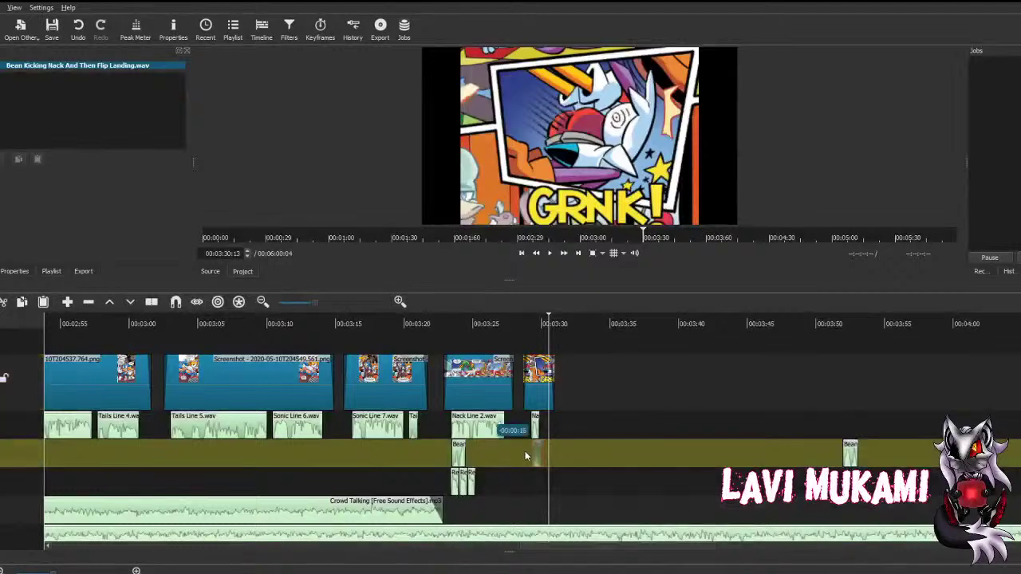
pyautogui.moveTo(545, 453); pyautogui.dragTo(543, 429)
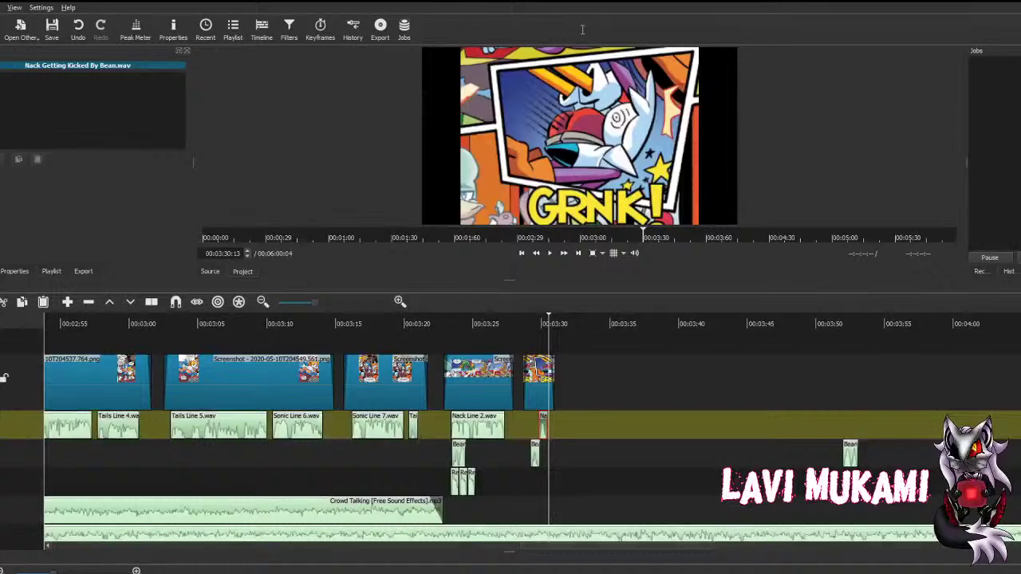
# Step: Append Body_Punch_Series.mp3 after the Nack Getting Kicked clip and set its Gain / Volume filter to -28.2 dB
pyautogui.doubleClick(178, 112)
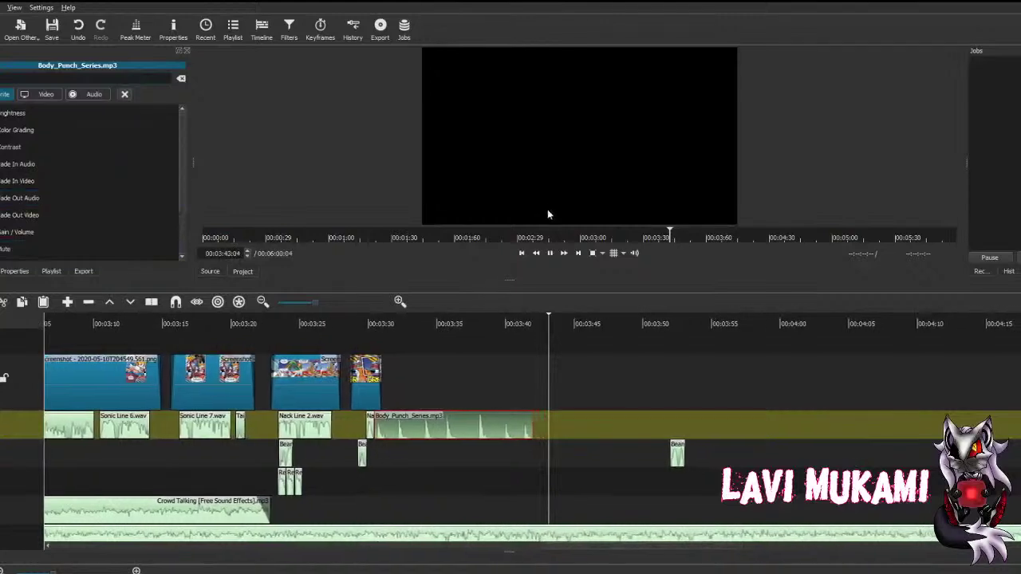
pyautogui.click(550, 253)
pyautogui.click(34, 240)
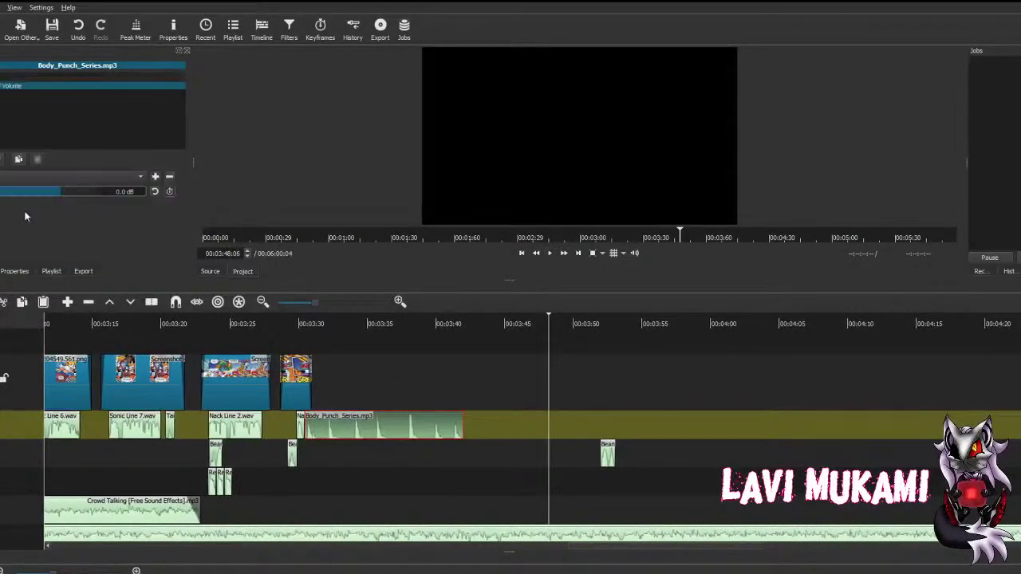
pyautogui.click(22, 195)
pyautogui.click(321, 473)
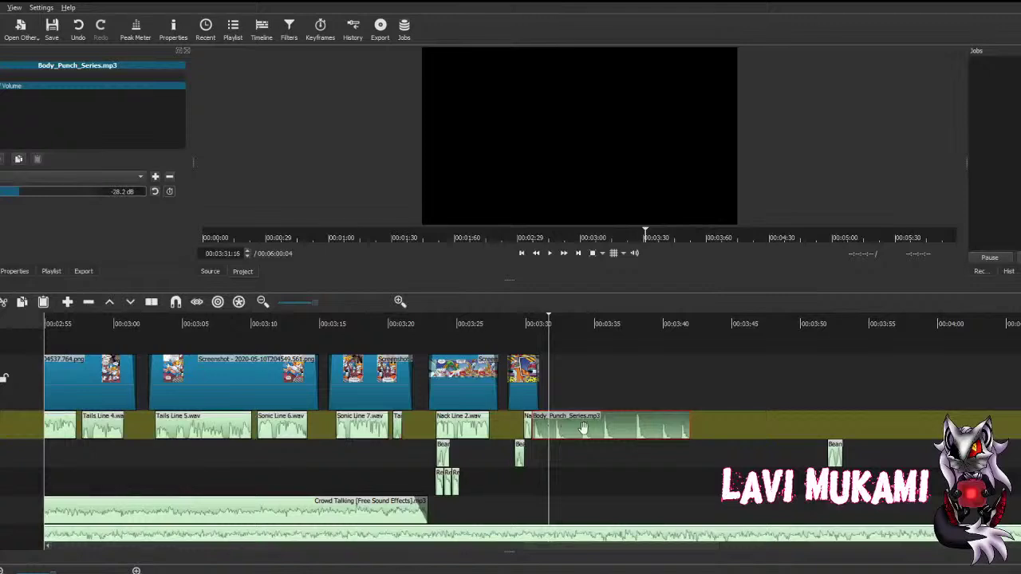
# Step: Move Body_Punch_Series.mp3 to the second audio track directly after the Bean kick clip and save the project
pyautogui.moveTo(575, 429); pyautogui.dragTo(569, 453)
pyautogui.moveTo(568, 452); pyautogui.dragTo(568, 452)
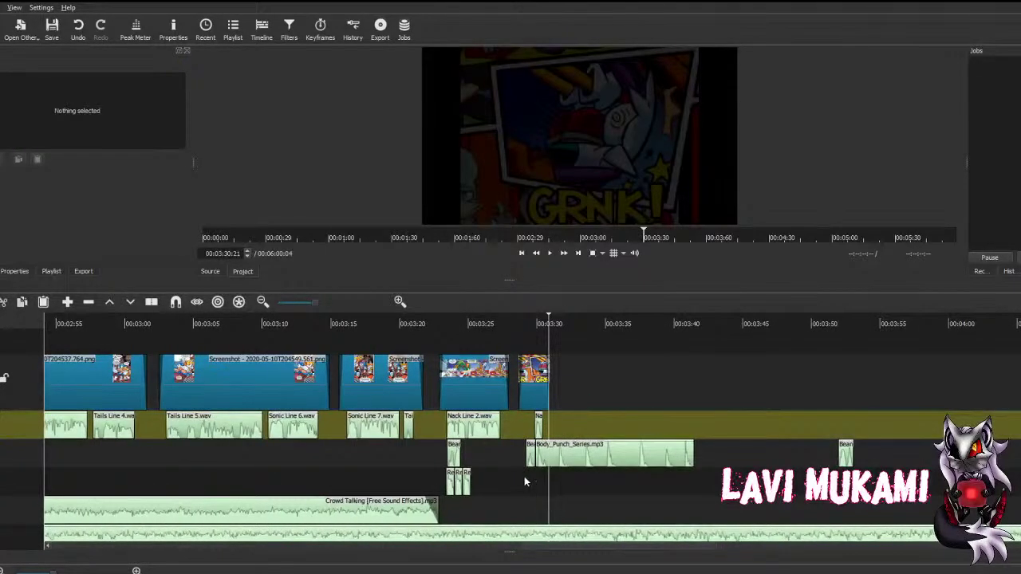
pyautogui.click(524, 477)
pyautogui.hotkey('ctrl', 's')
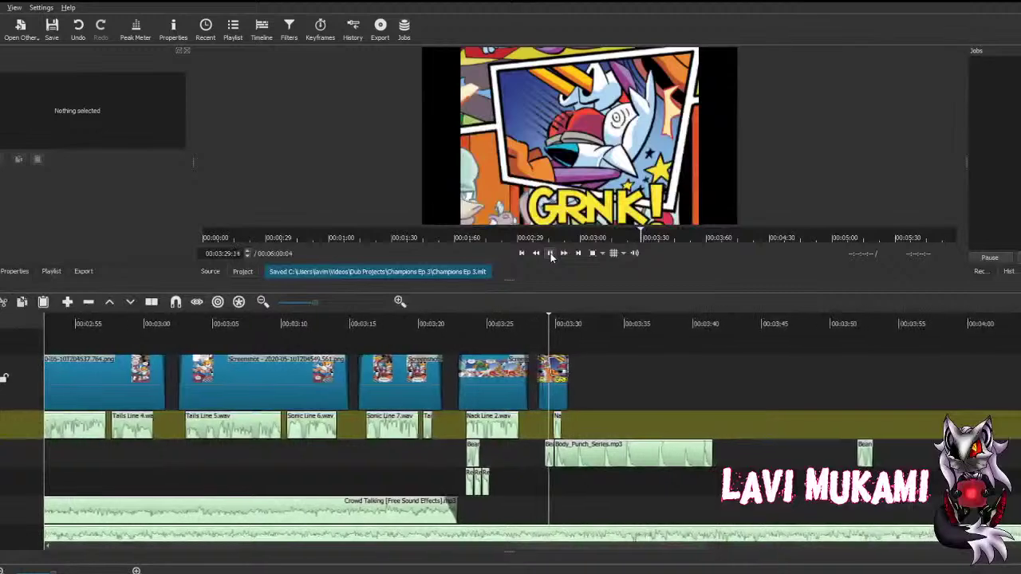
# Step: Preview the kick sounds and set the gain of Body_Punch_Series.mp3 to -22.7 dB
pyautogui.click(550, 252)
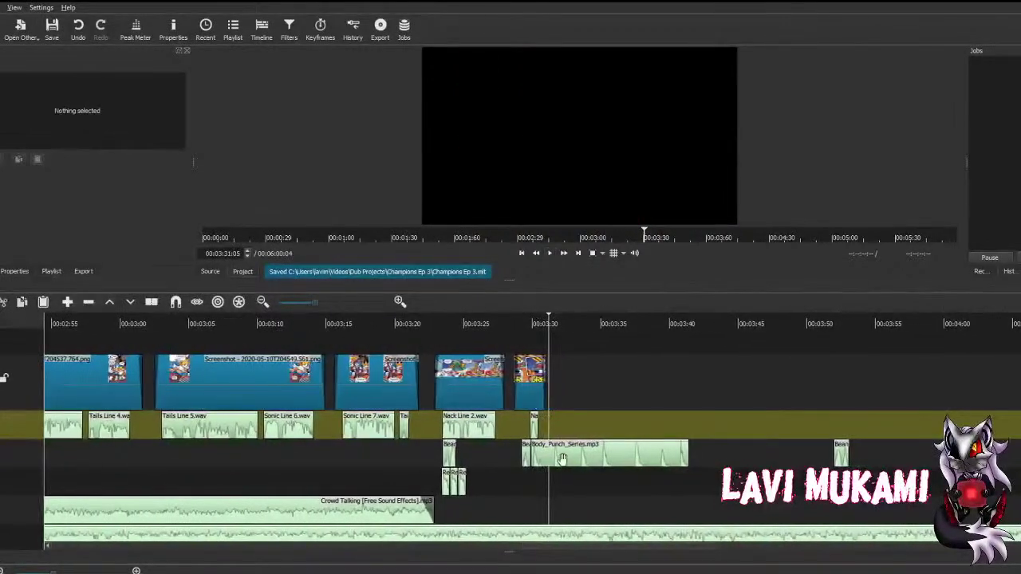
pyautogui.click(559, 456)
pyautogui.moveTo(38, 188); pyautogui.dragTo(40, 193)
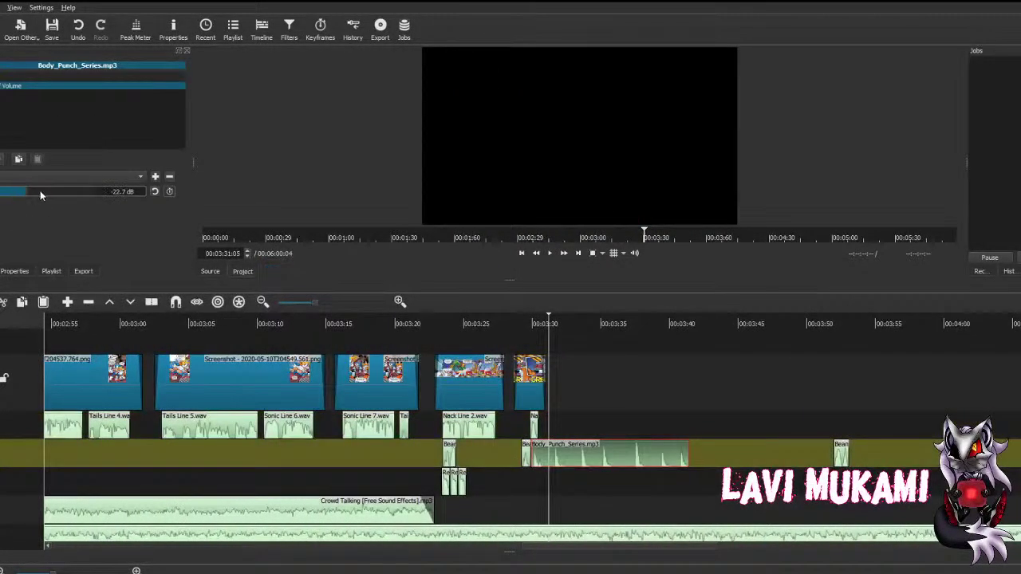
# Step: Move Body_Punch_Series.mp3 to the third audio track and align it and the Nack Getting Kicked clip with the Bean kick sound
pyautogui.moveTo(547, 452); pyautogui.dragTo(549, 471)
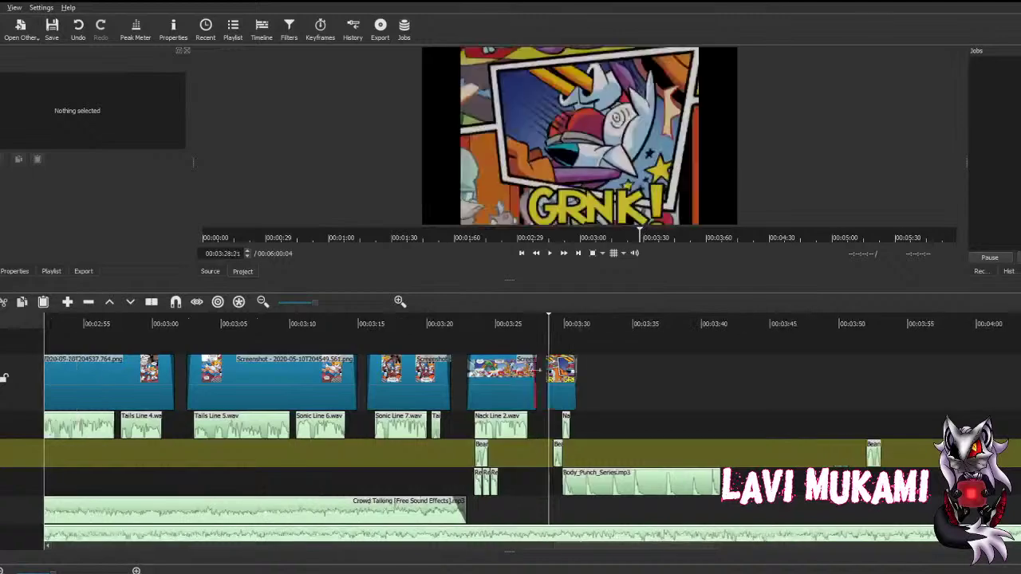
pyautogui.click(550, 253)
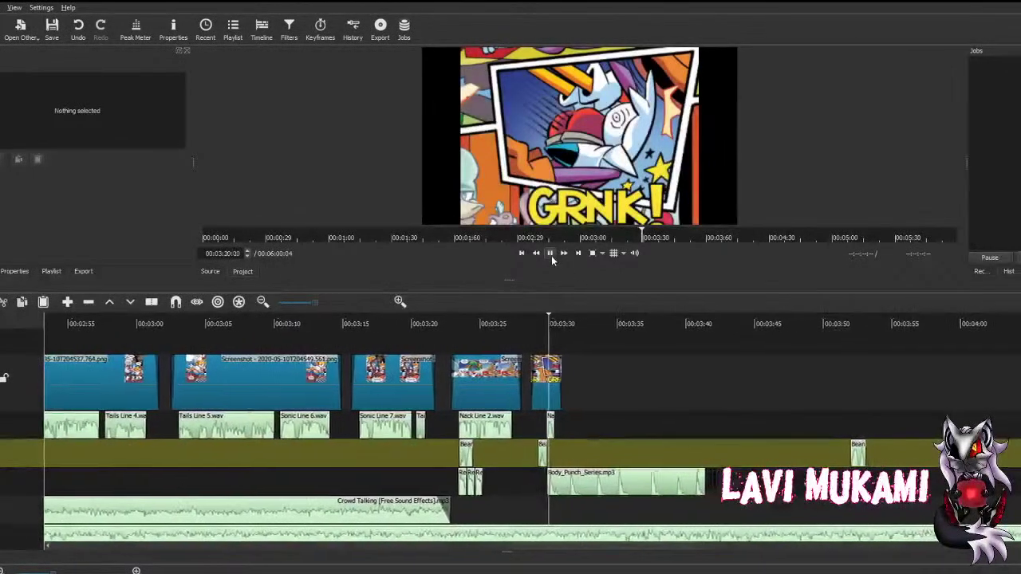
pyautogui.press('space')
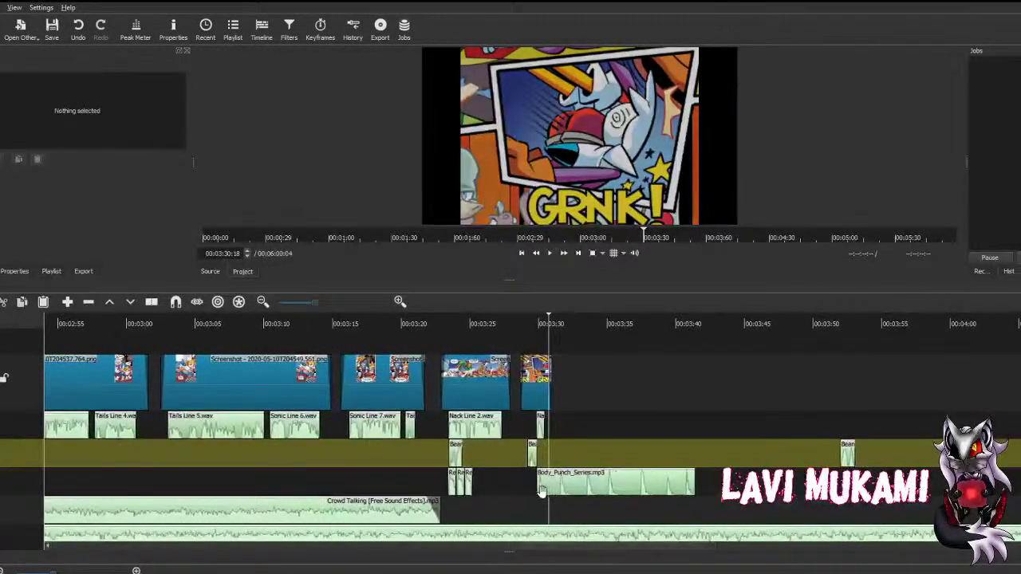
pyautogui.moveTo(550, 491); pyautogui.dragTo(543, 491)
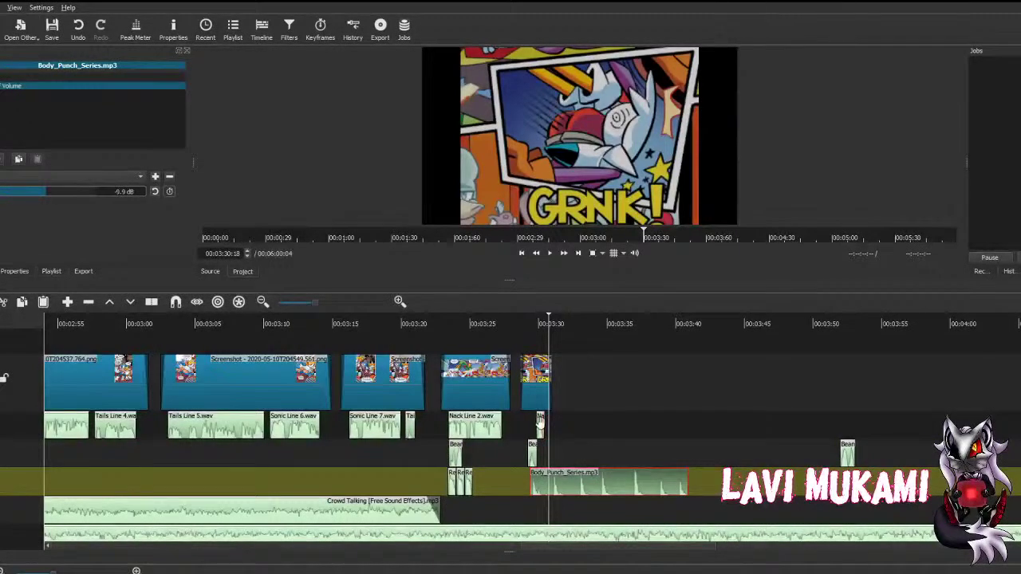
pyautogui.moveTo(540, 422)
pyautogui.mouseDown()
pyautogui.moveTo(508, 423)
pyautogui.moveTo(527, 425)
pyautogui.mouseUp()
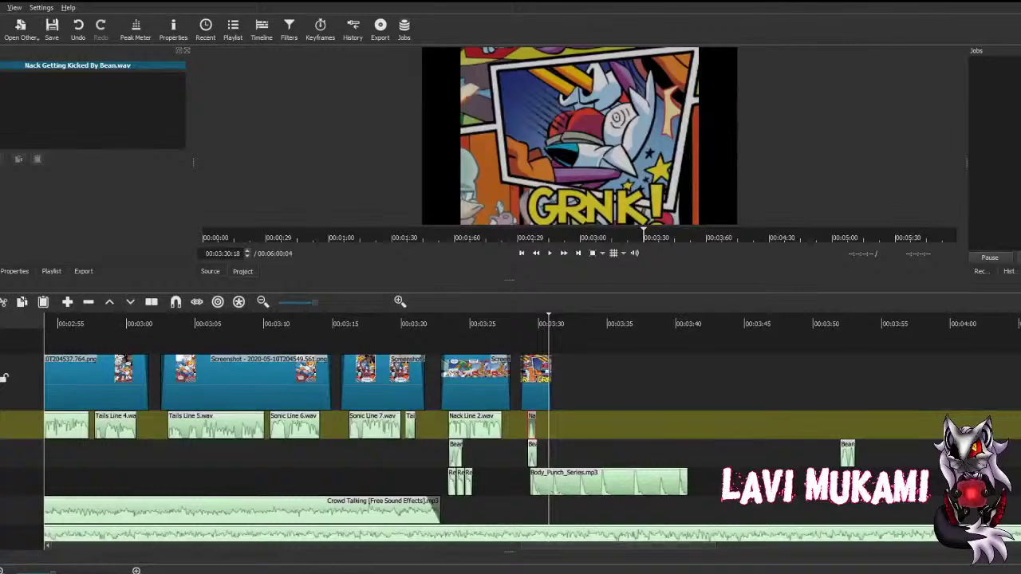
# Step: Set the gain of Body_Punch_Series.mp3 to 1.8 dB and preview the kick
pyautogui.click(551, 481)
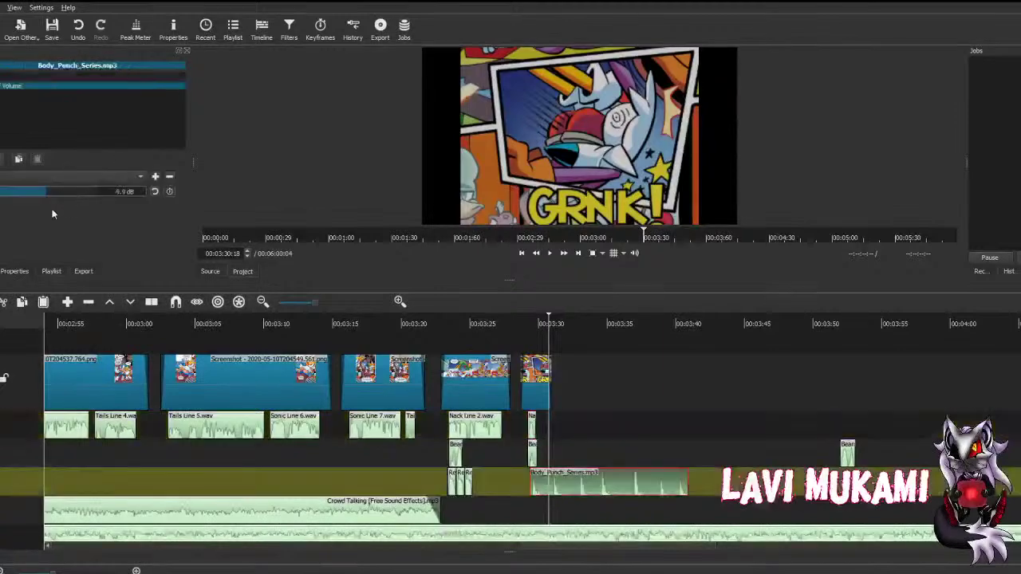
pyautogui.click(550, 253)
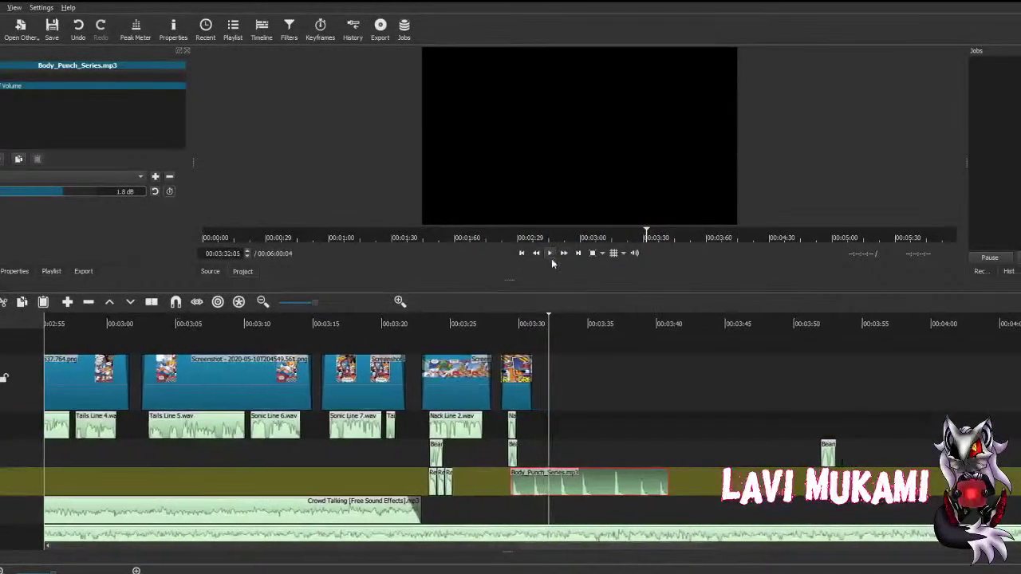
pyautogui.click(551, 257)
# Step: Split Body_Punch_Series.mp3 at 00:03:32:06 and 00:03:30:22 and delete everything after its short opening piece
pyautogui.press('s')
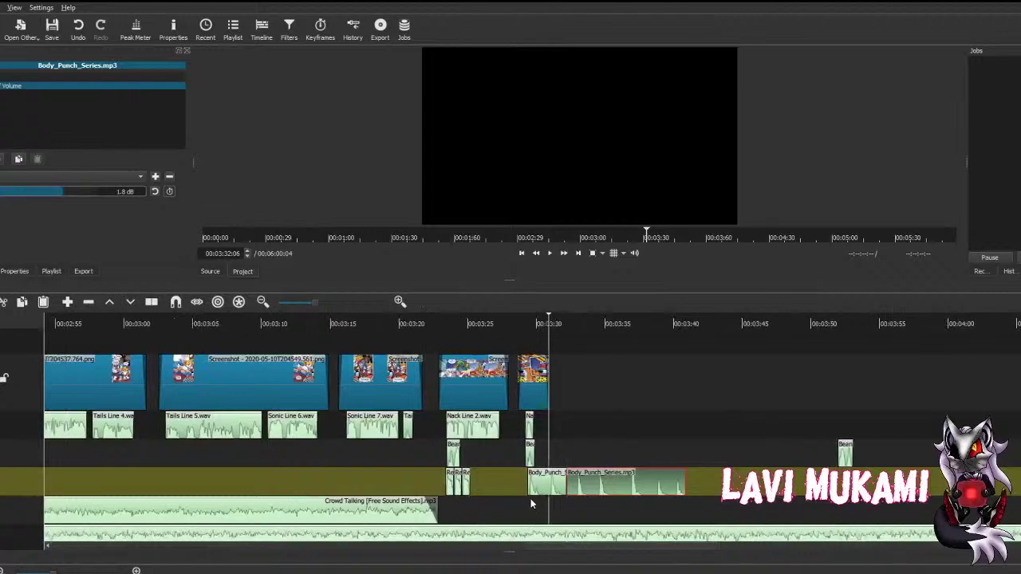
pyautogui.press('s')
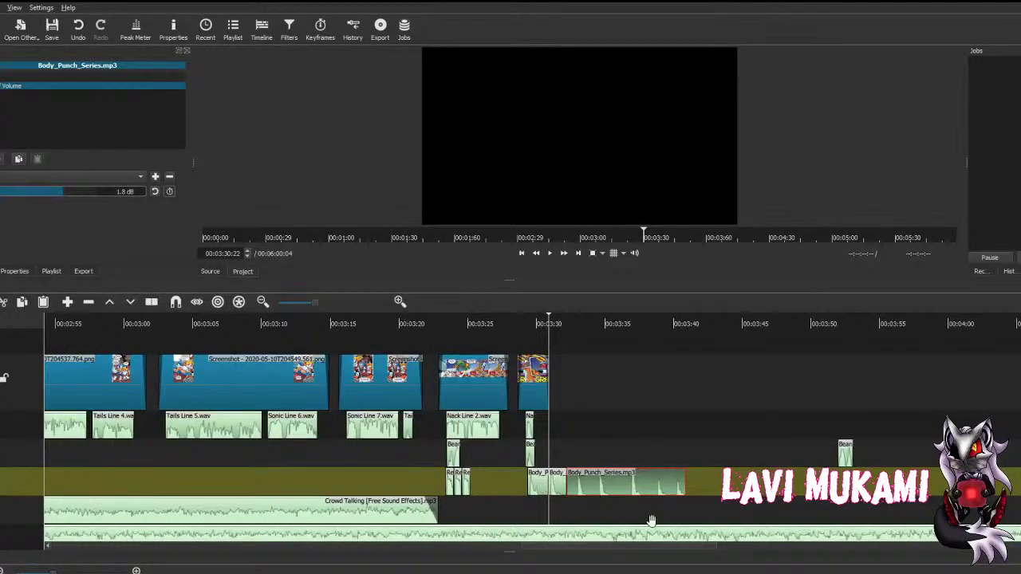
pyautogui.press('Delete')
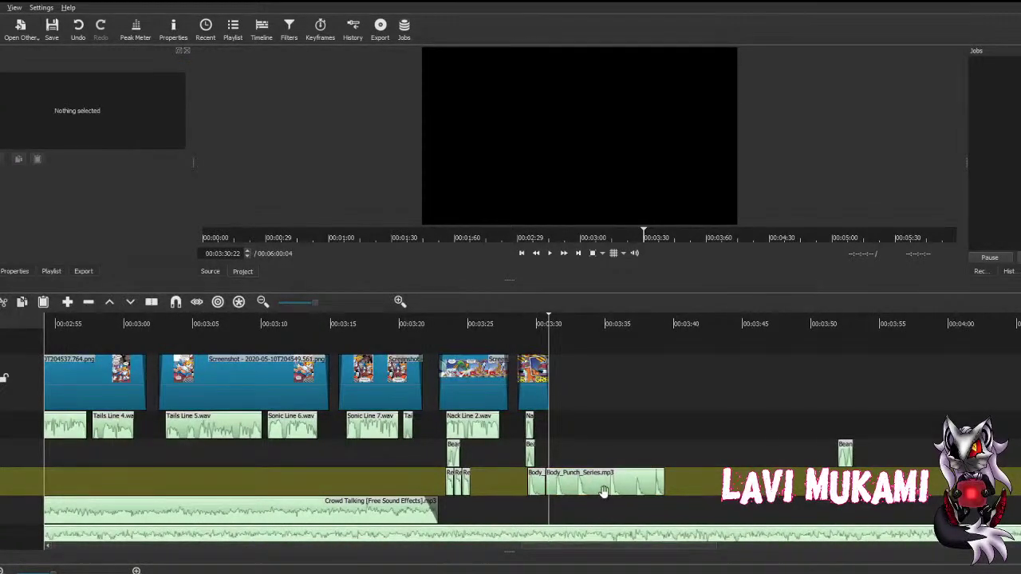
pyautogui.click(603, 492)
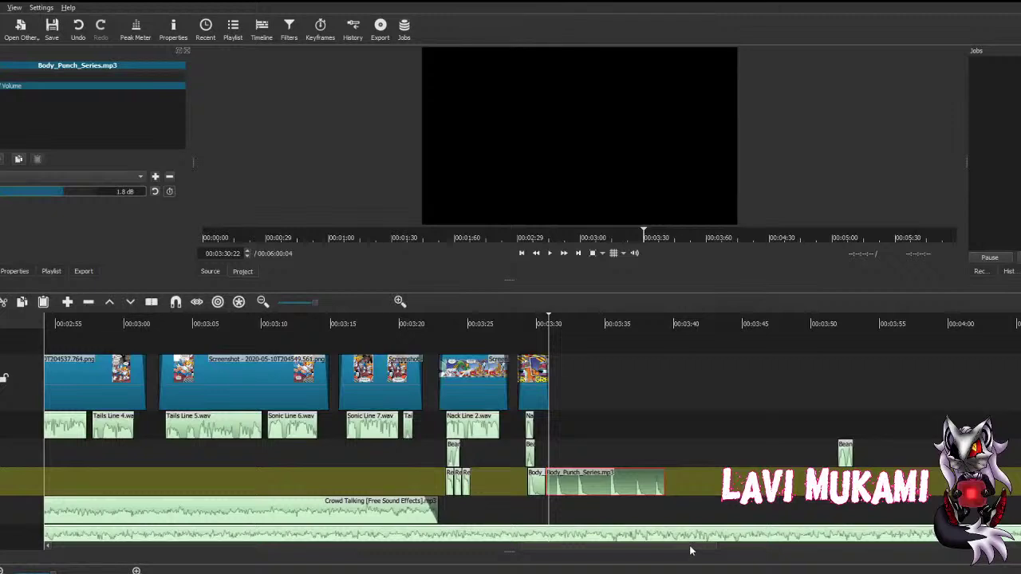
pyautogui.press('Delete')
# Step: Preview the shortened punch sound with the kick, set its gain to -3.7 dB and save the project
pyautogui.click(525, 481)
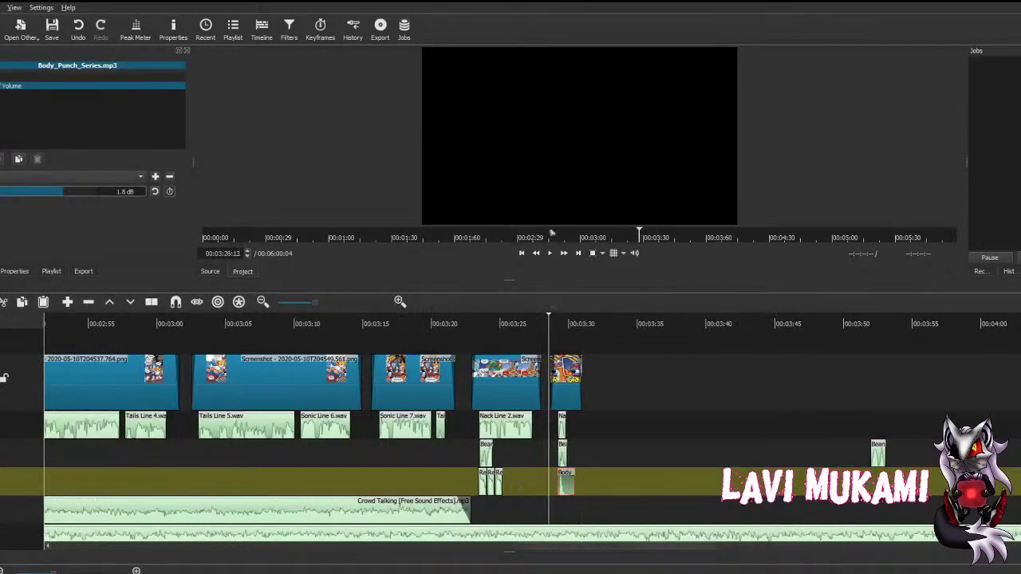
pyautogui.hotkey('ctrl', 's')
pyautogui.click(550, 252)
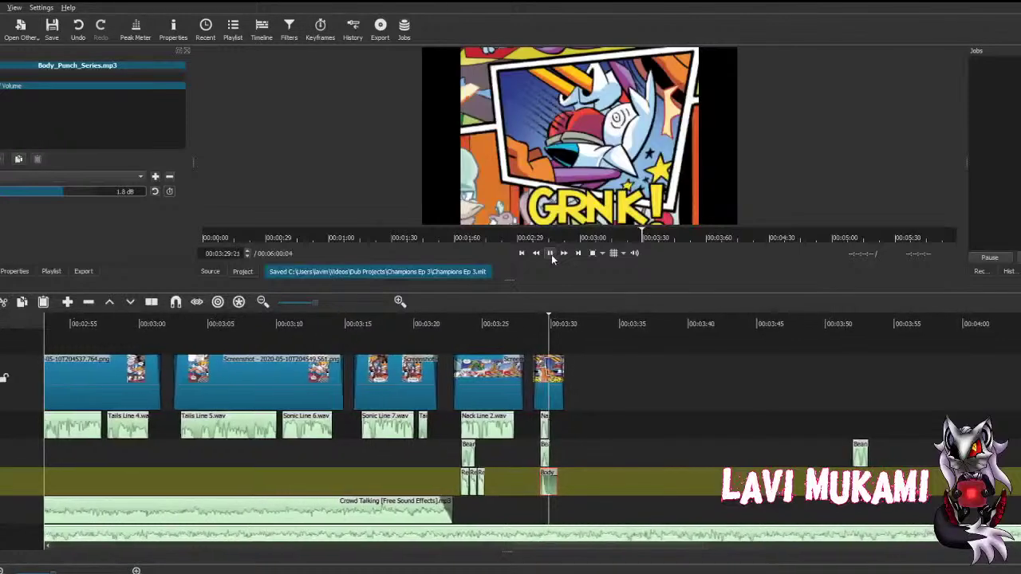
pyautogui.press('space')
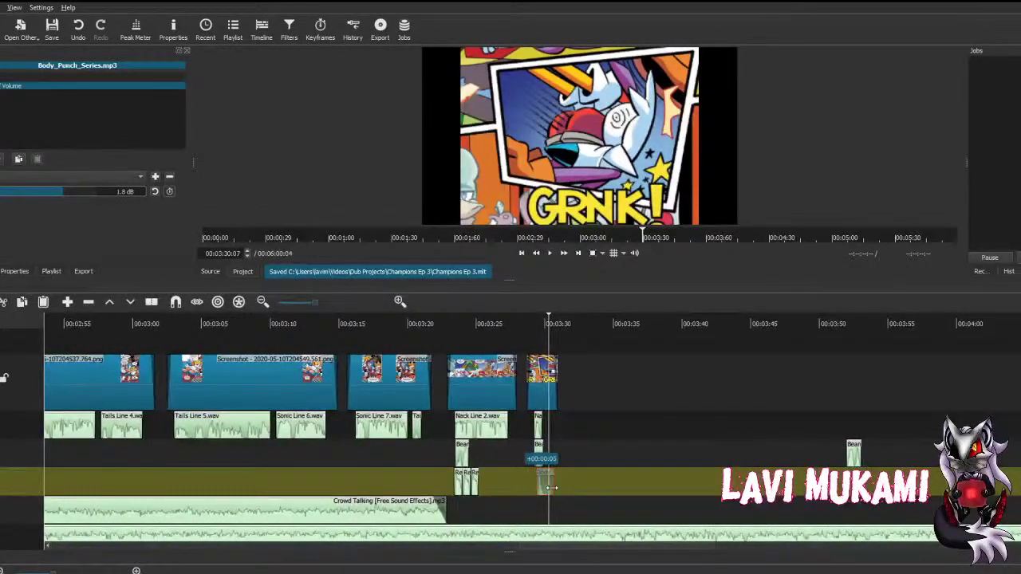
pyautogui.click(54, 192)
pyautogui.hotkey('ctrl', 's')
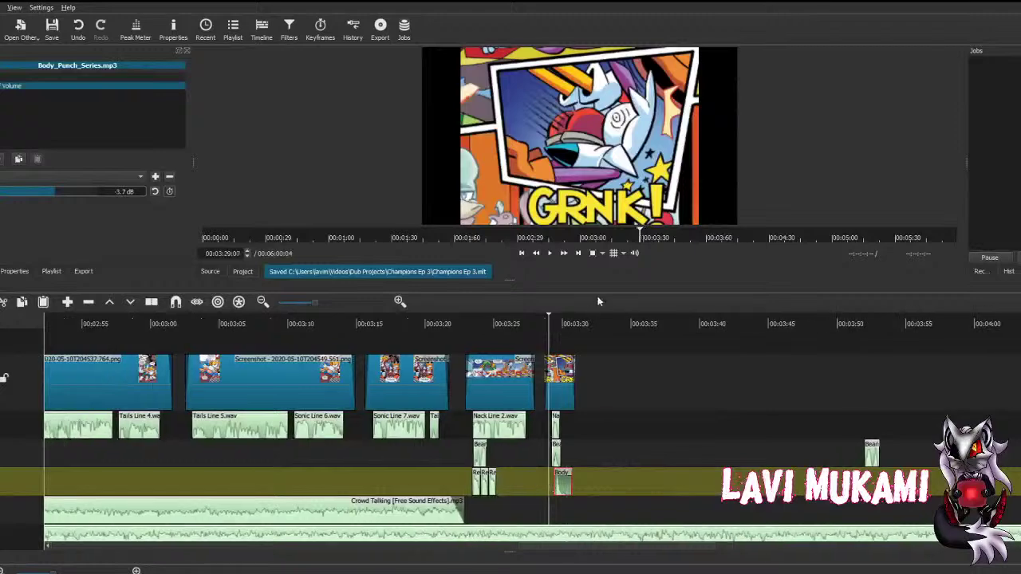
pyautogui.click(552, 253)
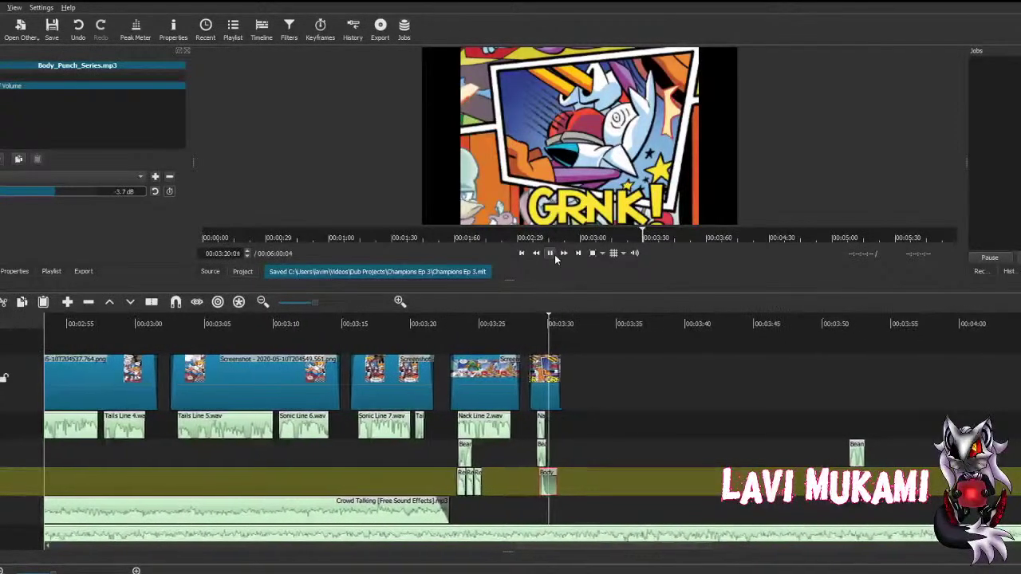
pyautogui.click(550, 254)
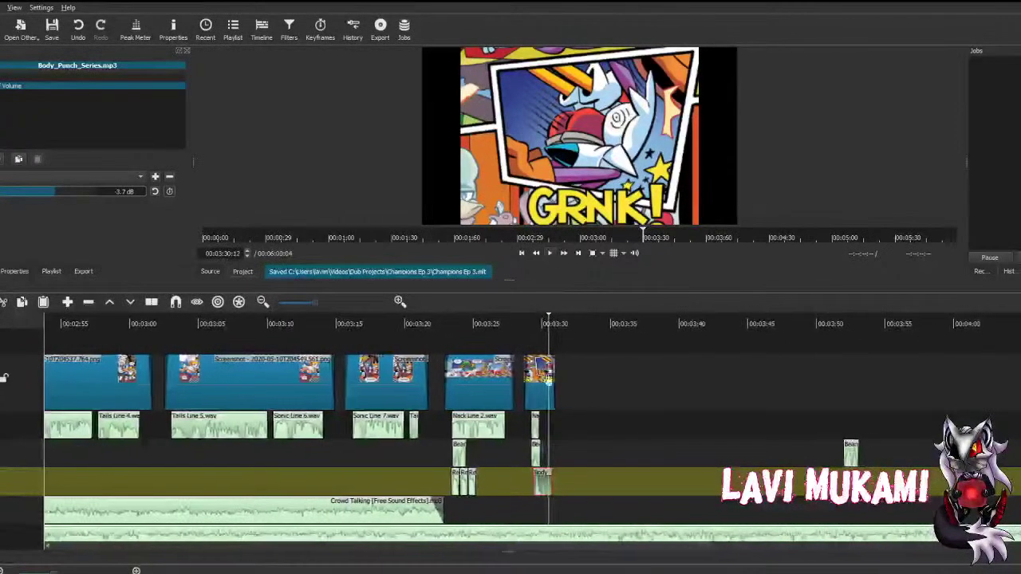
# Step: Nudge the punch clip slightly earlier and trim the end of the GRNK panel to match it, saving and previewing the result
pyautogui.click(543, 492)
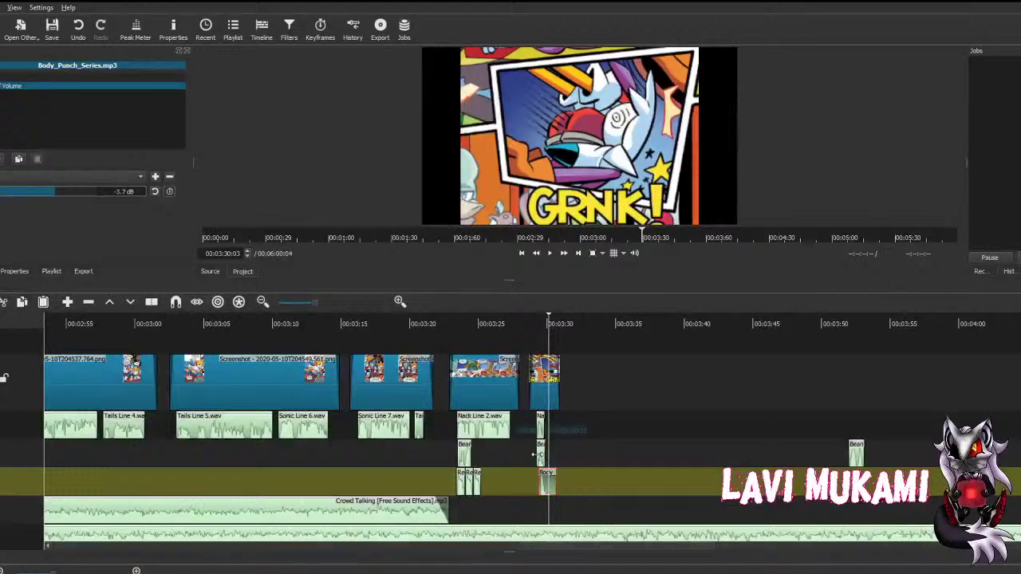
pyautogui.moveTo(532, 455); pyautogui.dragTo(534, 456)
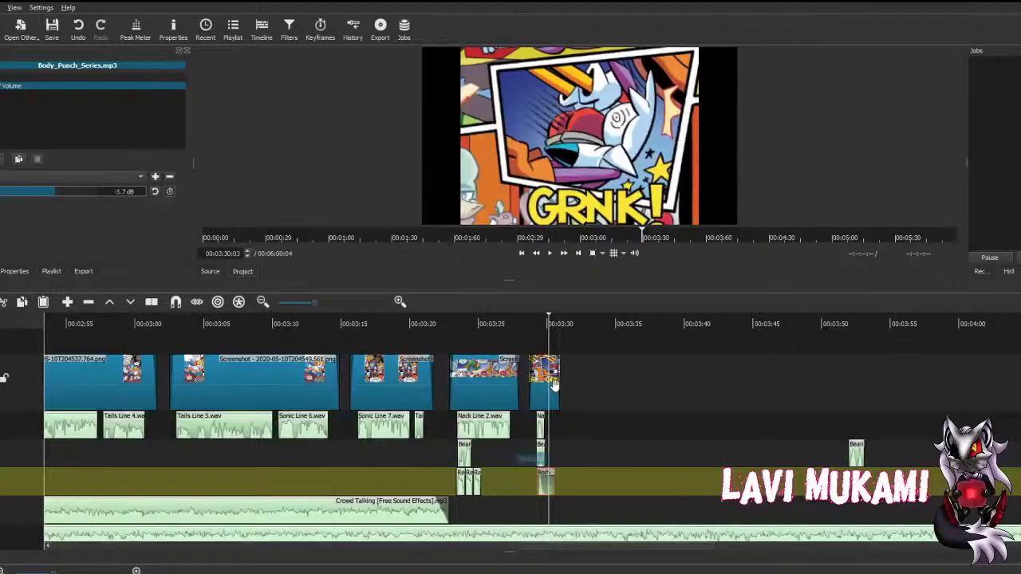
pyautogui.moveTo(560, 382); pyautogui.dragTo(556, 385)
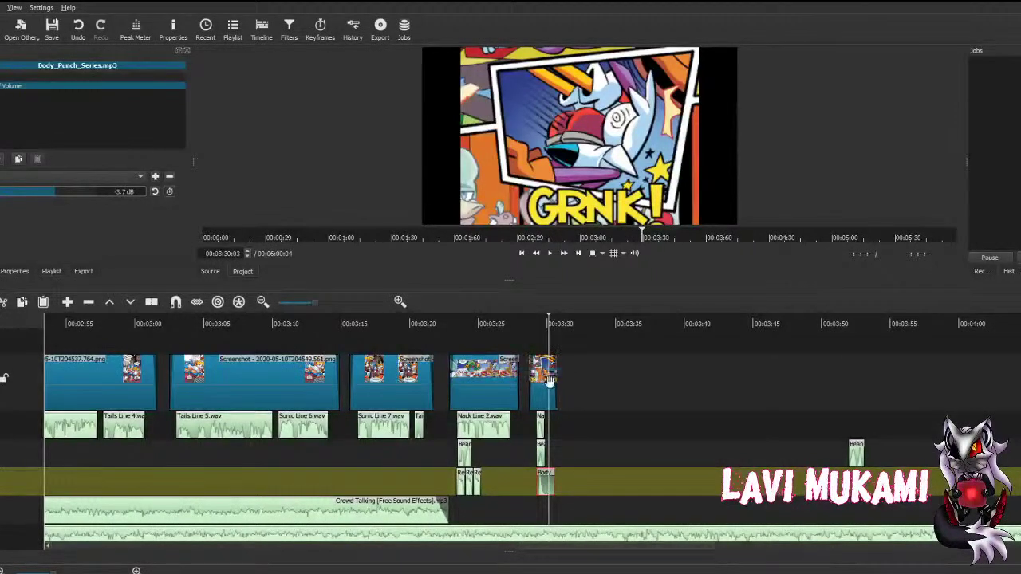
pyautogui.hotkey('ctrl', 's')
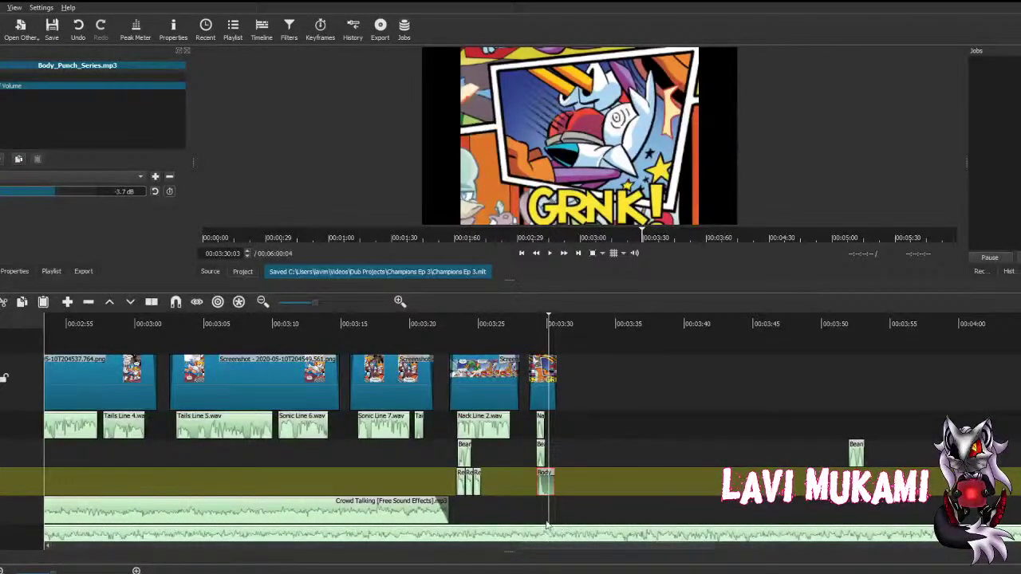
pyautogui.click(527, 480)
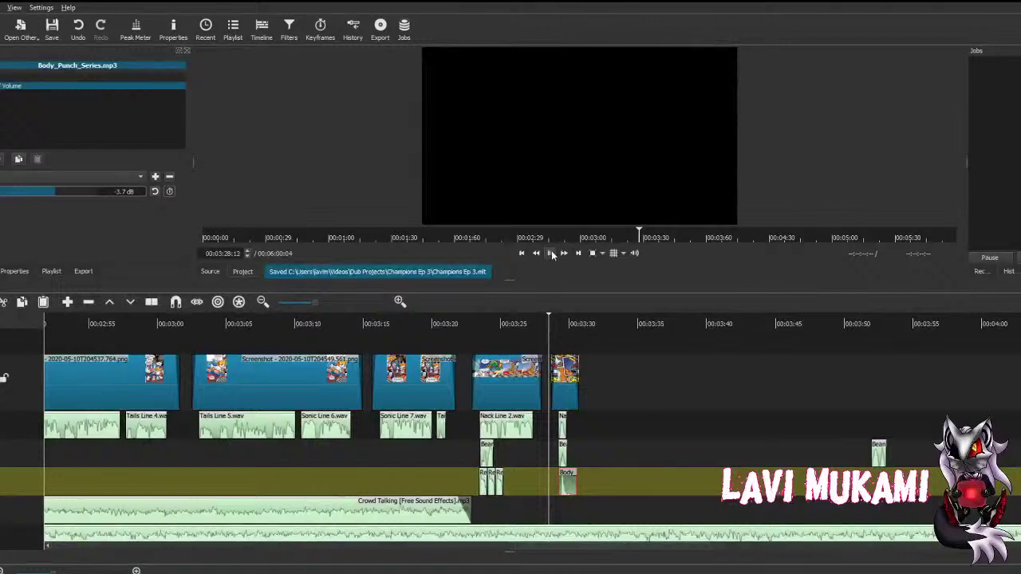
pyautogui.click(550, 253)
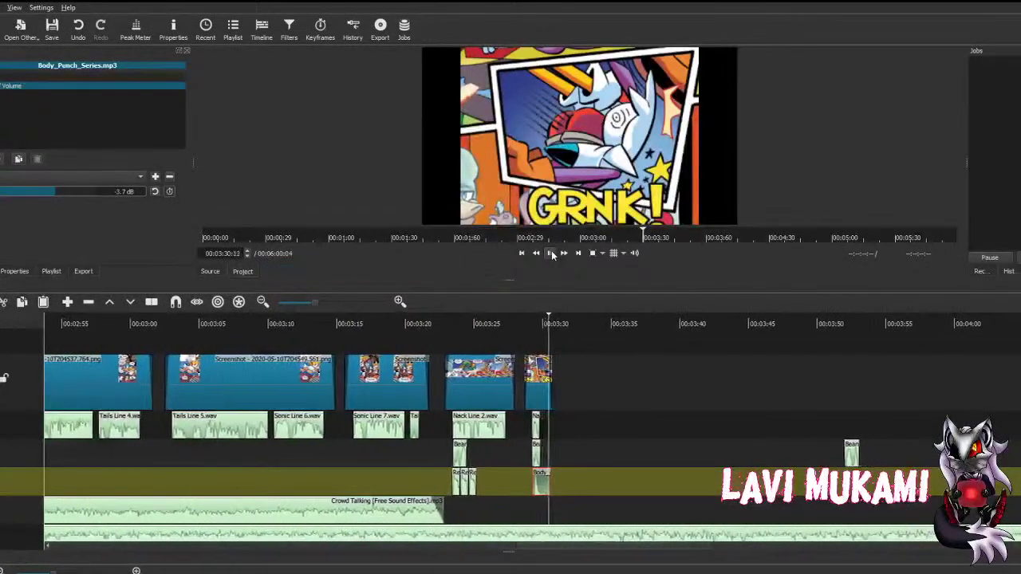
pyautogui.press('space')
# Step: Append Screenshot - 2020-05-10T204631.499.png to the video track after the GRNK panel
pyautogui.click(530, 368)
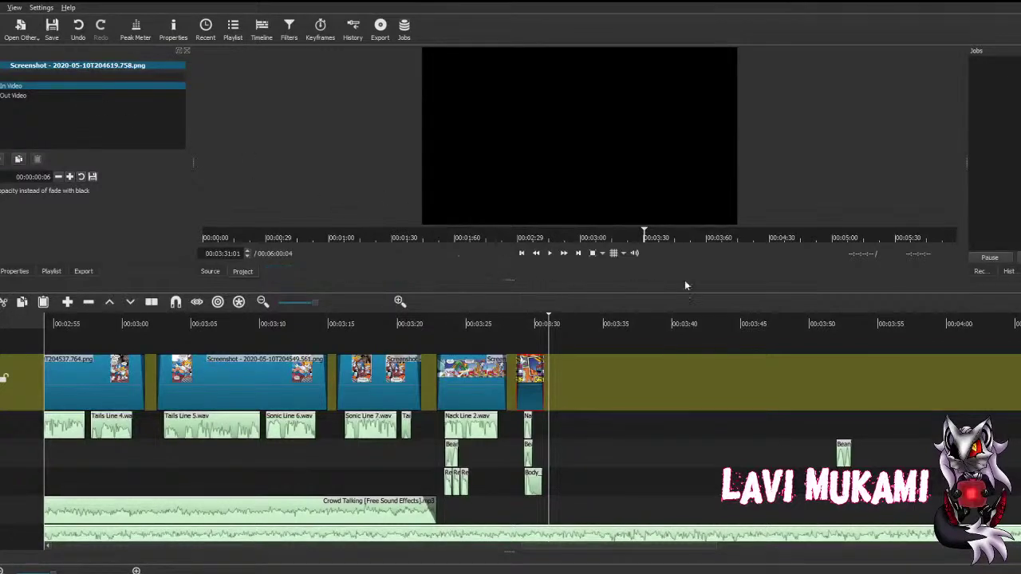
pyautogui.hotkey('ctrl', 'c')
pyautogui.press('space')
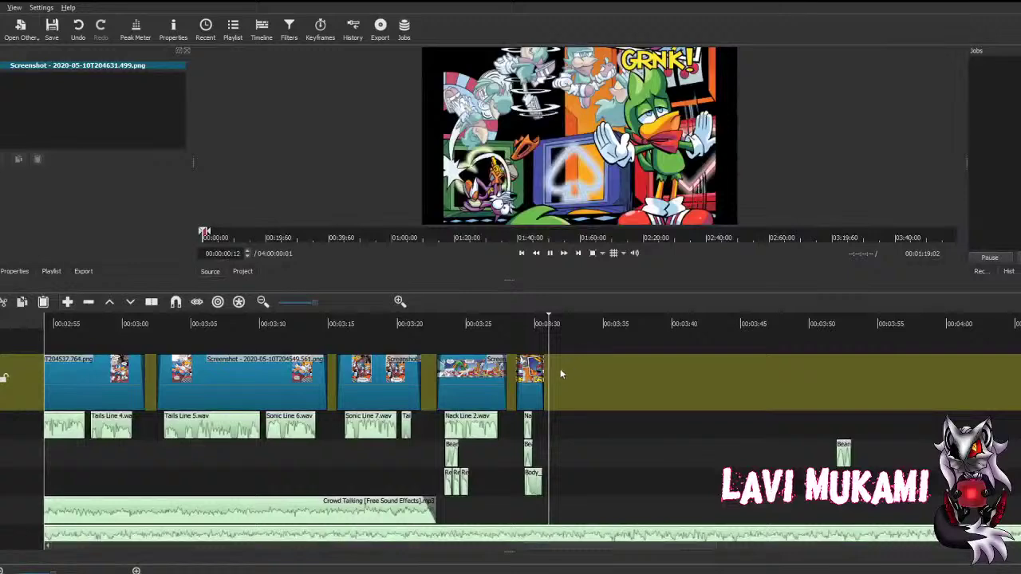
pyautogui.hotkey('ctrl', 'v')
# Step: Trim the new panel to end near 00:03:39, placed shortly after the GRNK panel, and move the next Bean clip beneath its start
pyautogui.moveTo(519, 376); pyautogui.dragTo(142, 435)
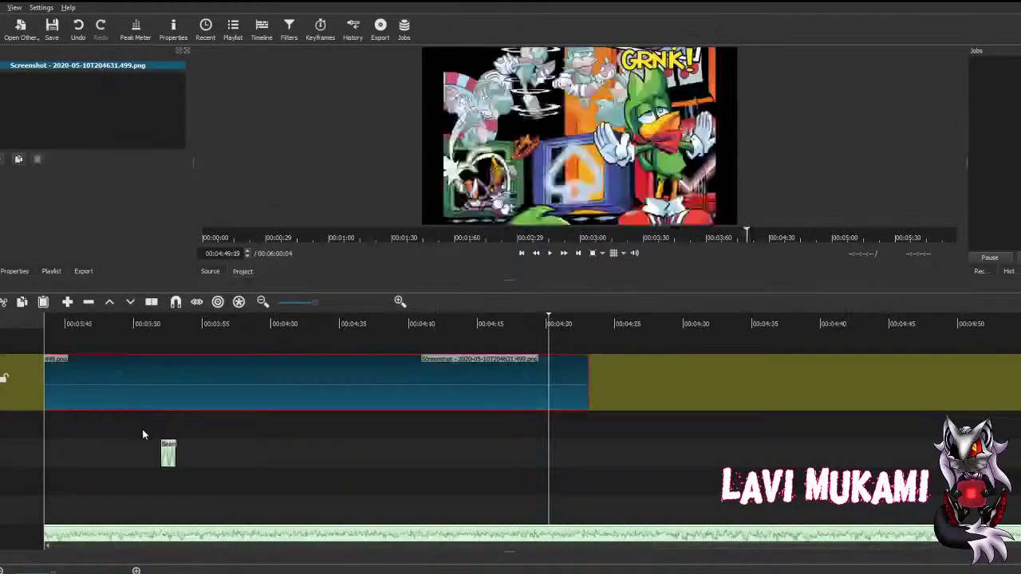
pyautogui.moveTo(588, 377); pyautogui.dragTo(230, 384)
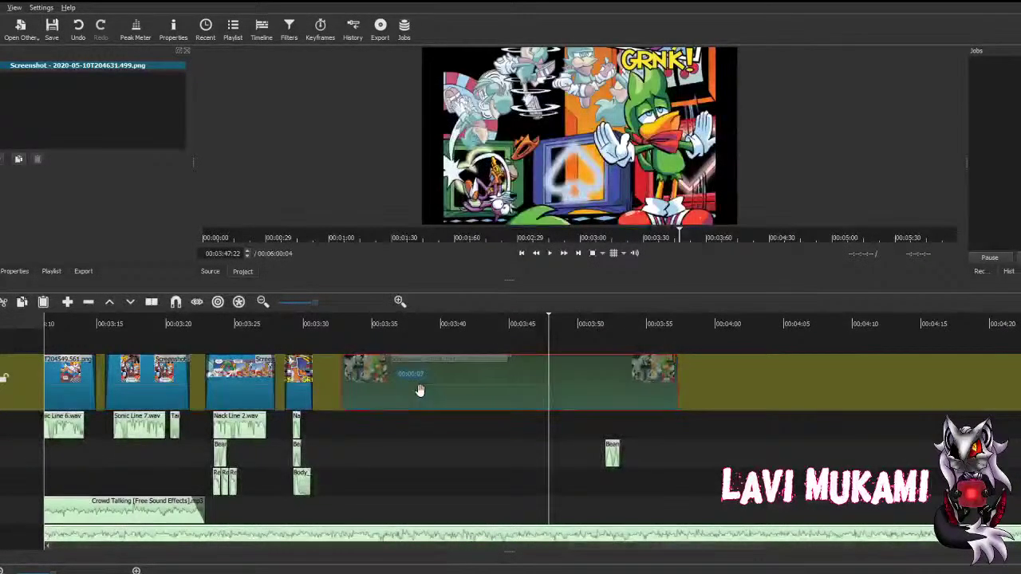
pyautogui.moveTo(420, 390); pyautogui.dragTo(451, 399)
pyautogui.moveTo(612, 453); pyautogui.dragTo(138, 458)
pyautogui.moveTo(662, 392); pyautogui.dragTo(426, 394)
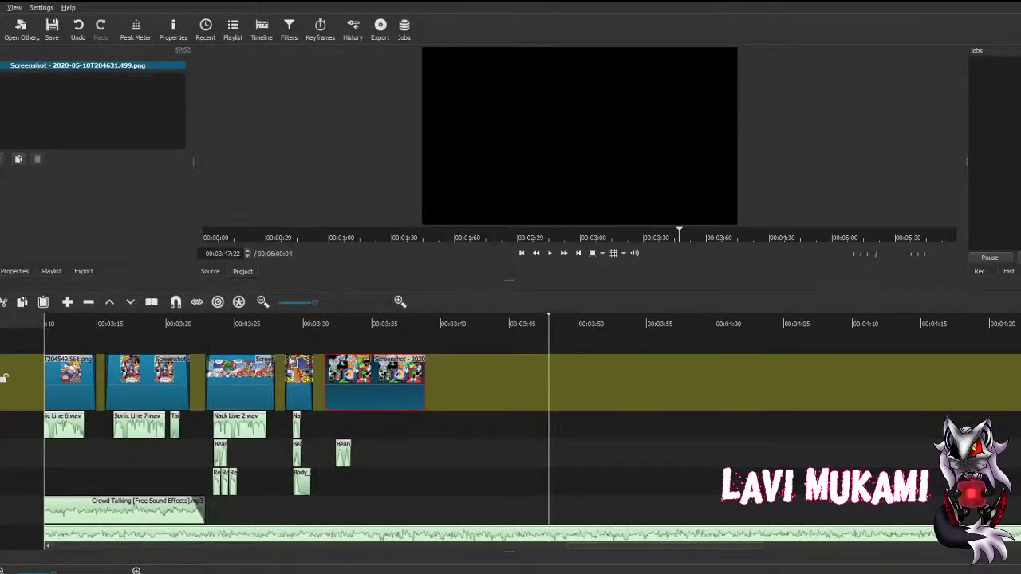
# Step: Add Fade In Video and Fade Out Video filters to the new panel with a 00:00:00:06 fade-out, and save the project
pyautogui.click(18, 158)
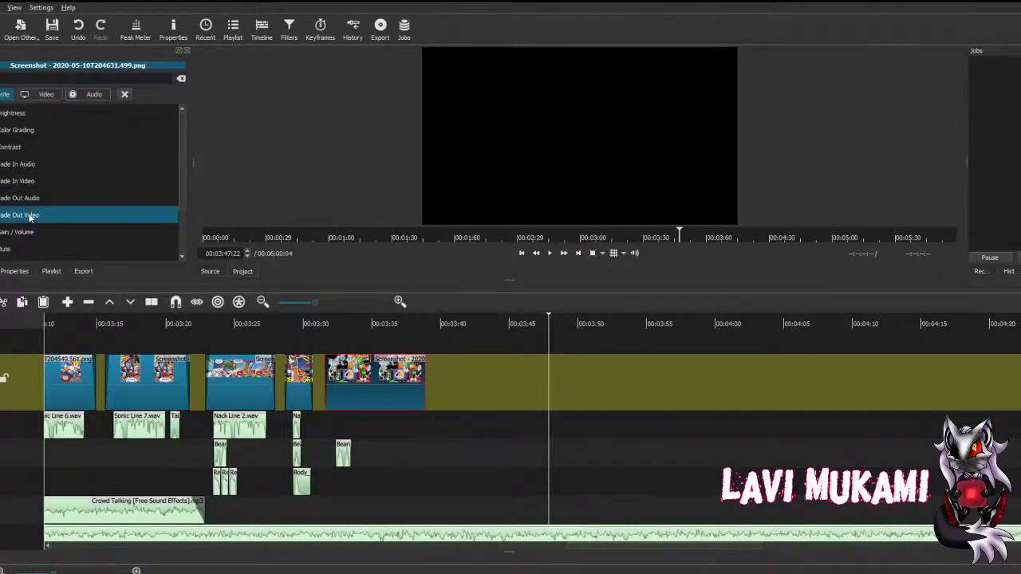
pyautogui.click(30, 216)
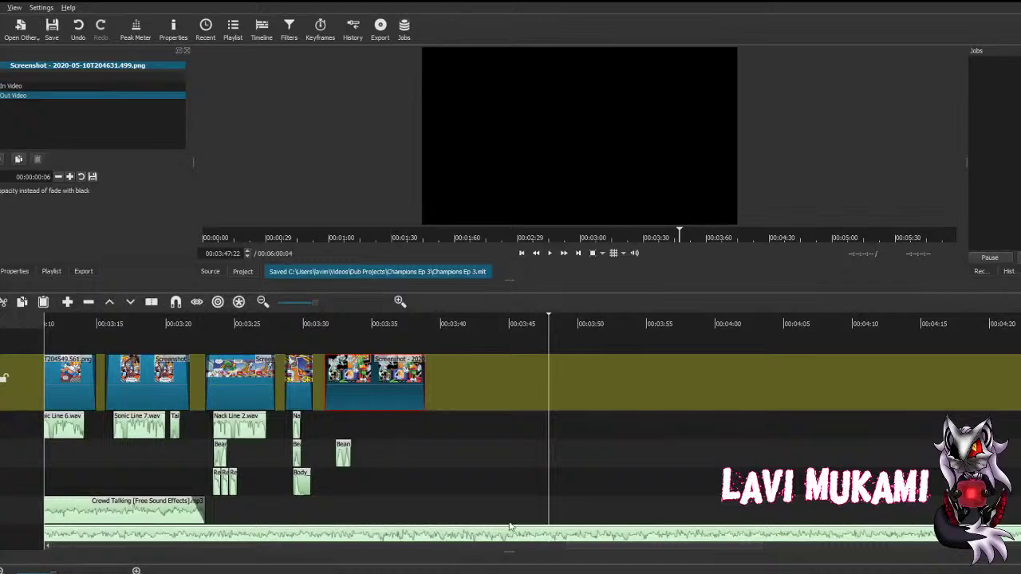
# Step: Split the Blossom Haze music at 00:03:22:21, where the Crowd Talking clip ends, and delete the remaining part of the music
pyautogui.scroll(-2, 510, 444)
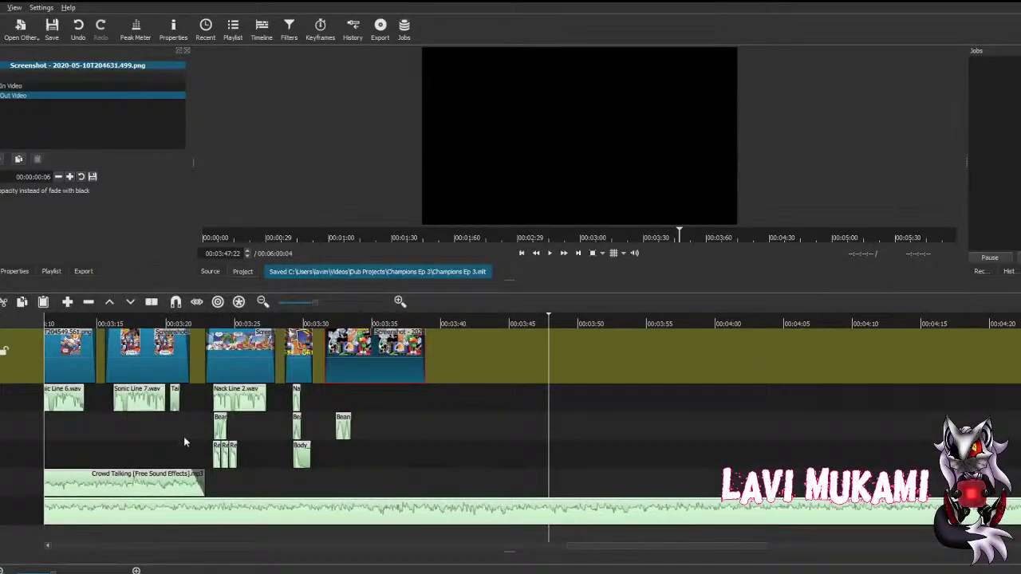
pyautogui.scroll(3, 184, 436)
pyautogui.scroll(3, 440, 432)
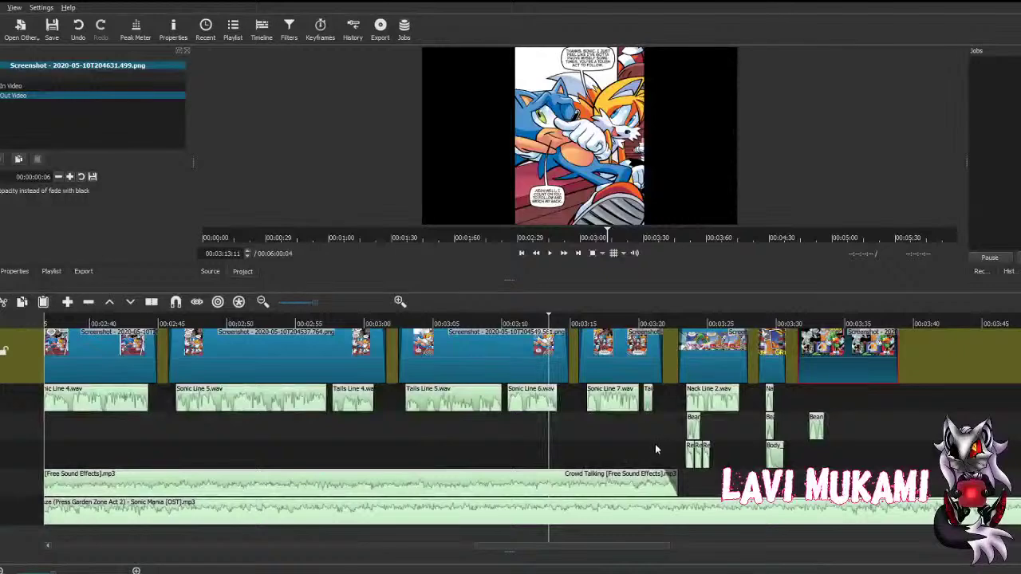
pyautogui.scroll(-1, 630, 445)
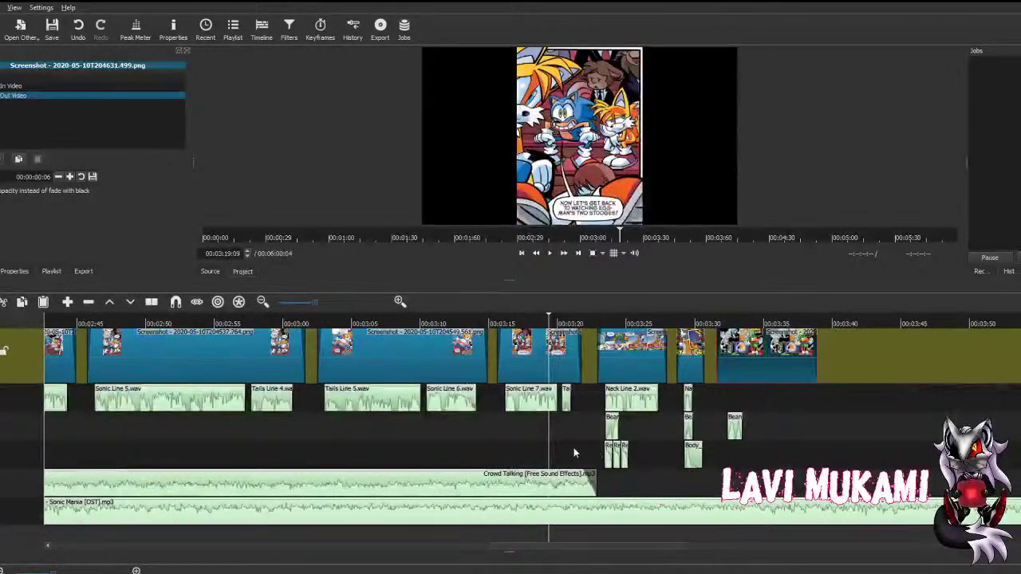
pyautogui.scroll(-1, 573, 447)
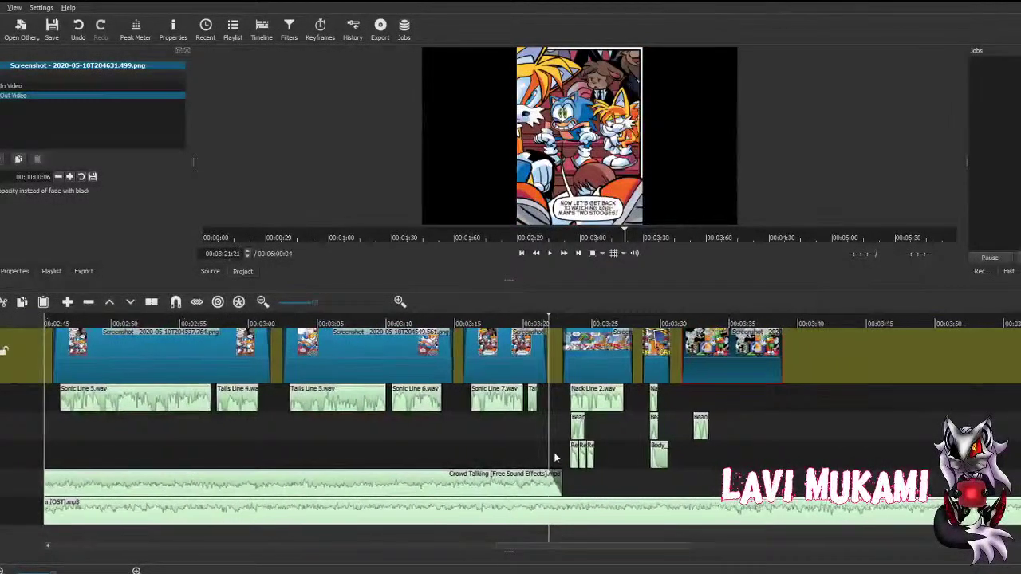
pyautogui.scroll(-1, 555, 457)
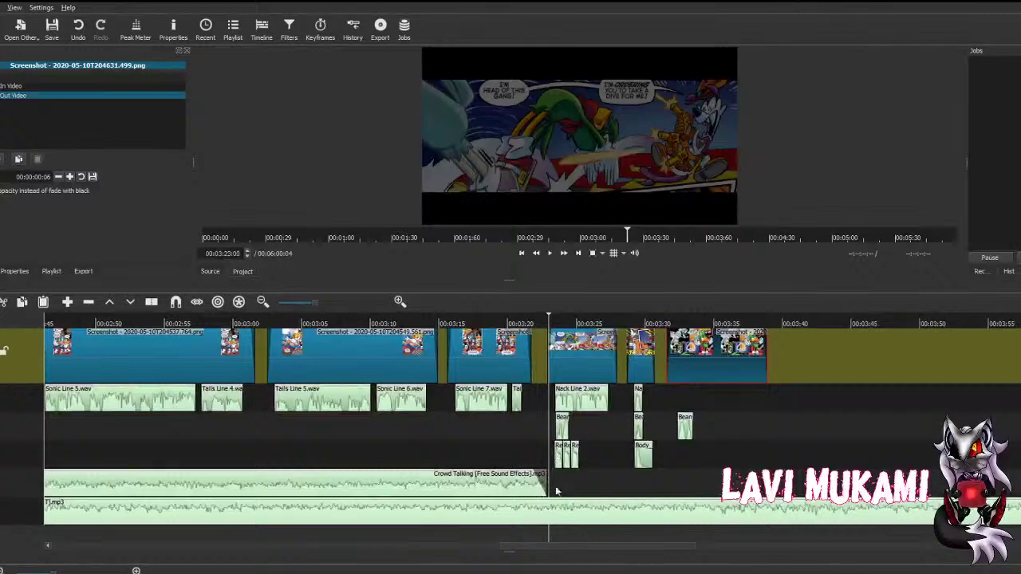
pyautogui.scroll(1, 546, 459)
pyautogui.click(567, 520)
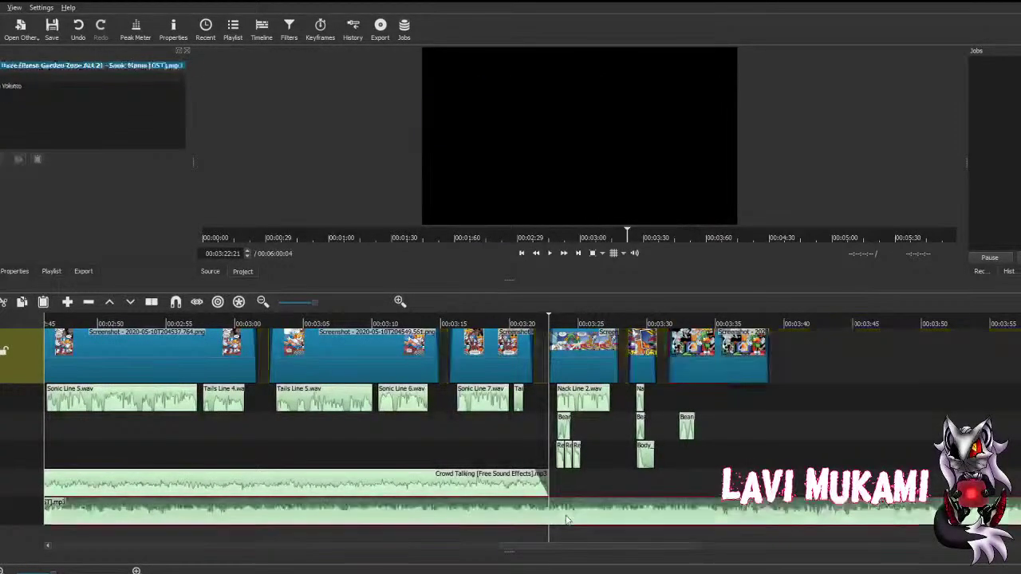
pyautogui.press('s')
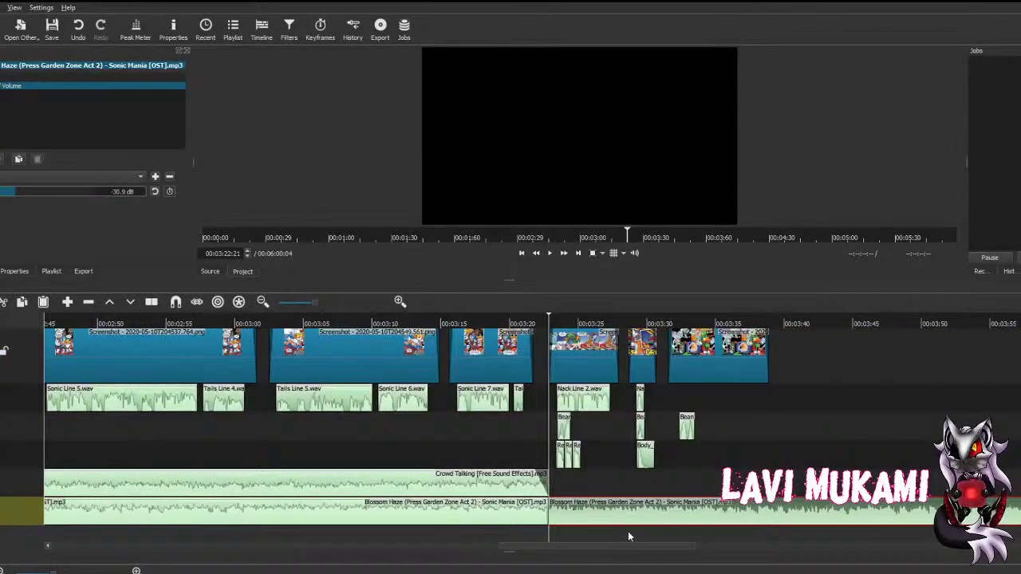
pyautogui.press('Delete')
# Step: Add a Fade Out Audio filter of 00:00:00:19 to the Blossom Haze clip, save the project, and preview the ending
pyautogui.click(296, 511)
pyautogui.click(155, 176)
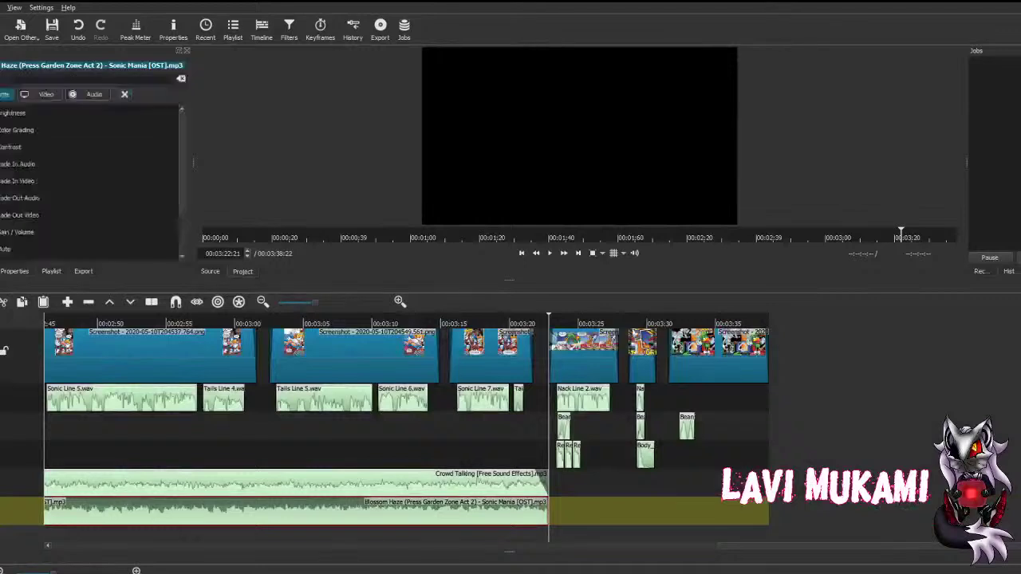
pyautogui.click(22, 227)
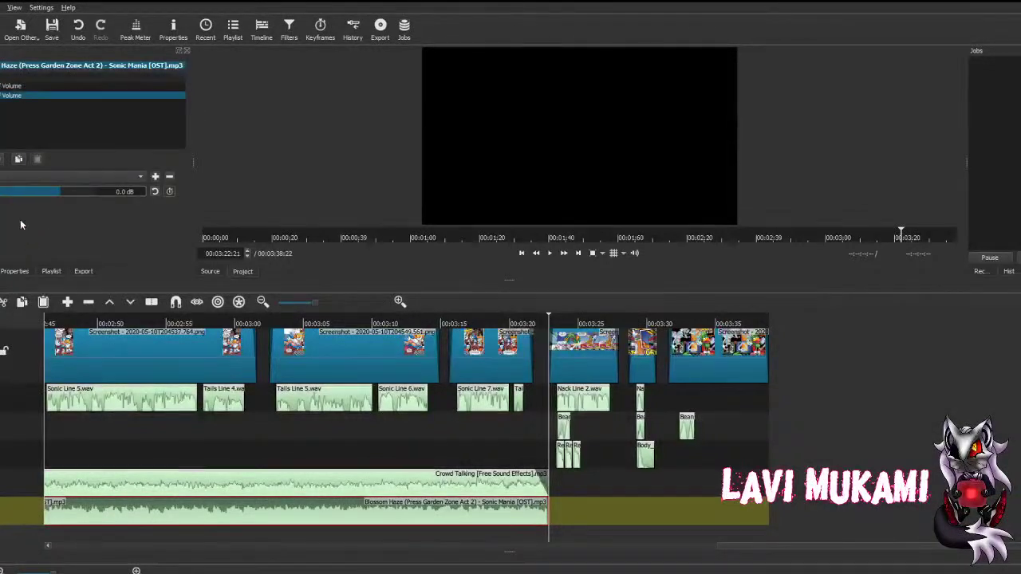
pyautogui.click(1, 158)
pyautogui.click(155, 176)
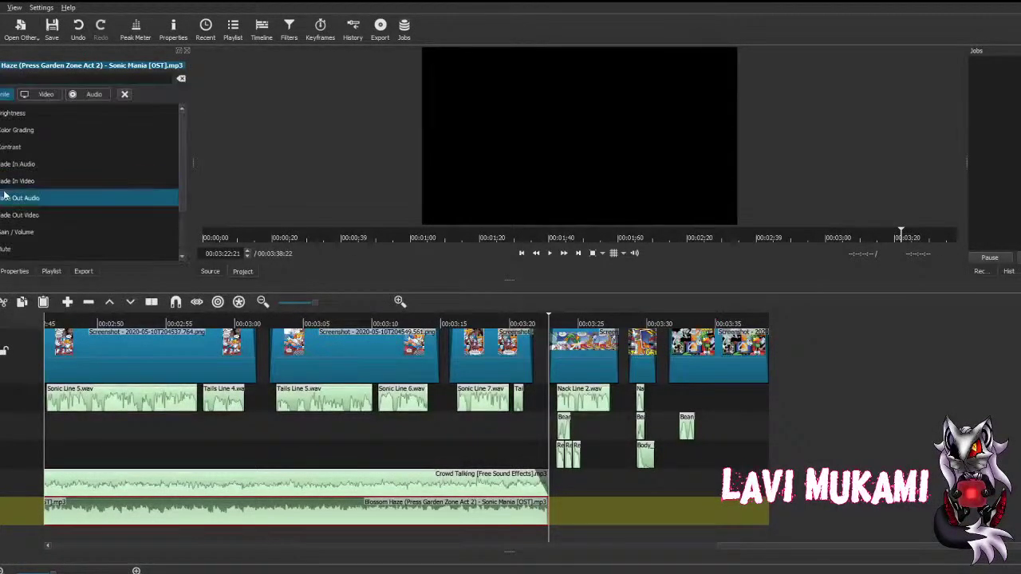
pyautogui.click(15, 195)
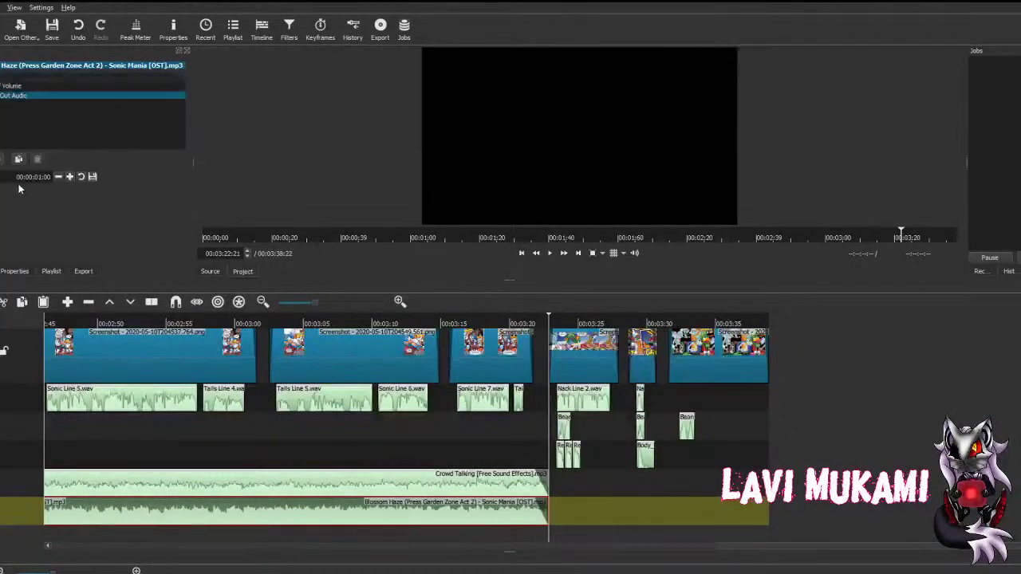
pyautogui.click(59, 181)
pyautogui.press('space')
pyautogui.hotkey('ctrl', 's')
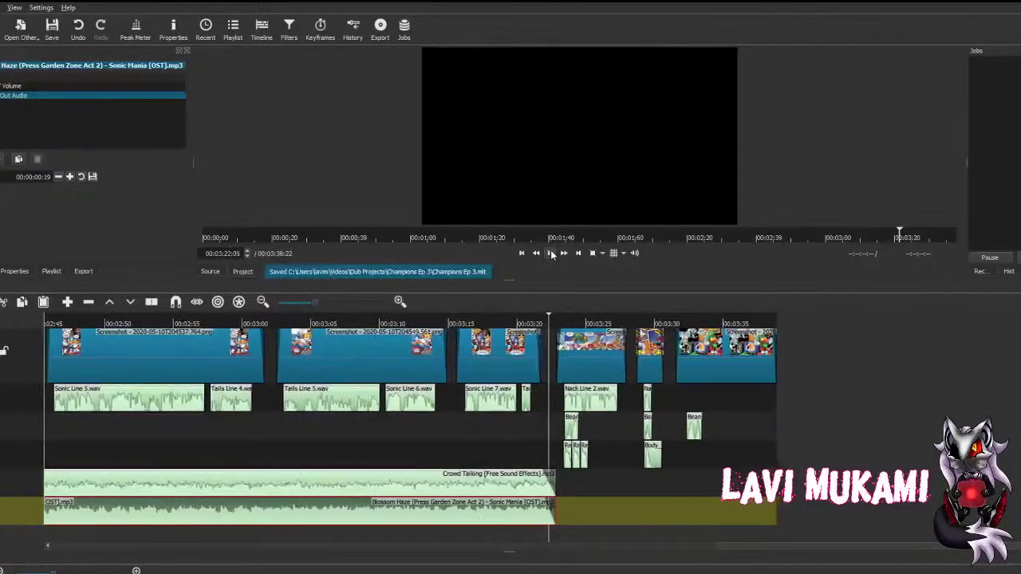
pyautogui.click(551, 254)
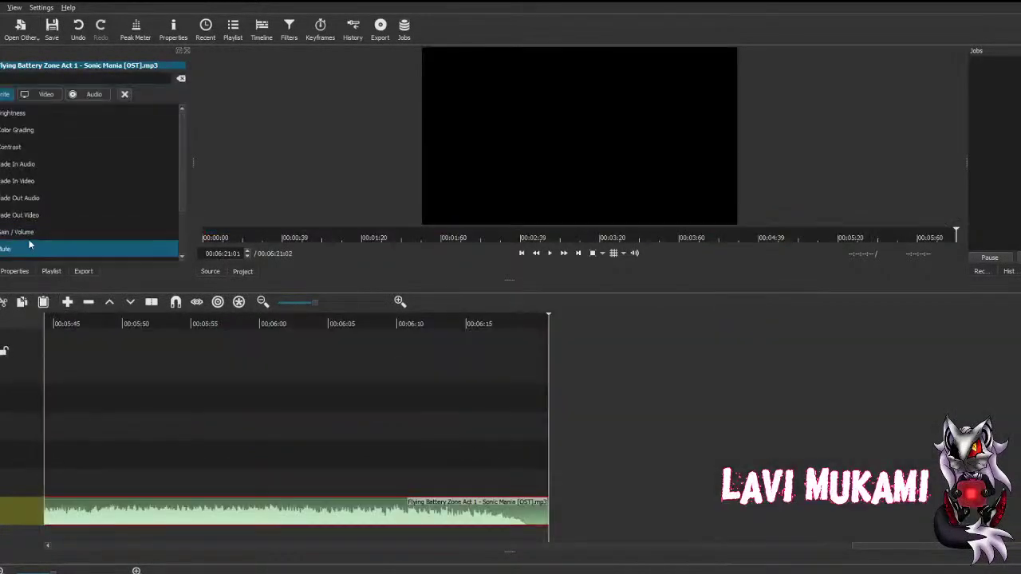
# Step: Add a Gain / Volume filter at -34.0 dB to the Flying Battery Zone Act 1 music and save the project
pyautogui.click(29, 240)
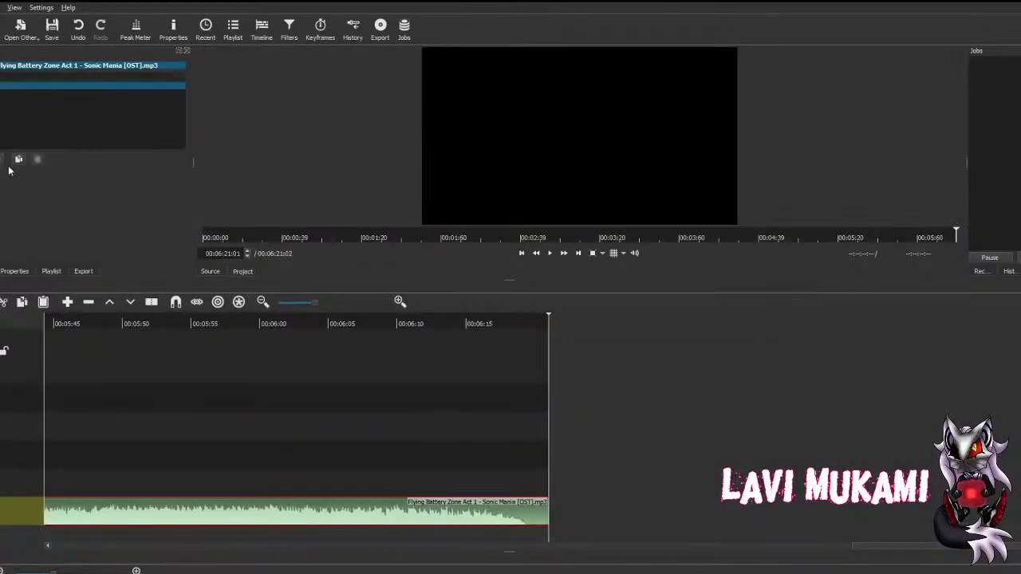
pyautogui.click(2, 162)
pyautogui.click(1, 158)
pyautogui.click(29, 231)
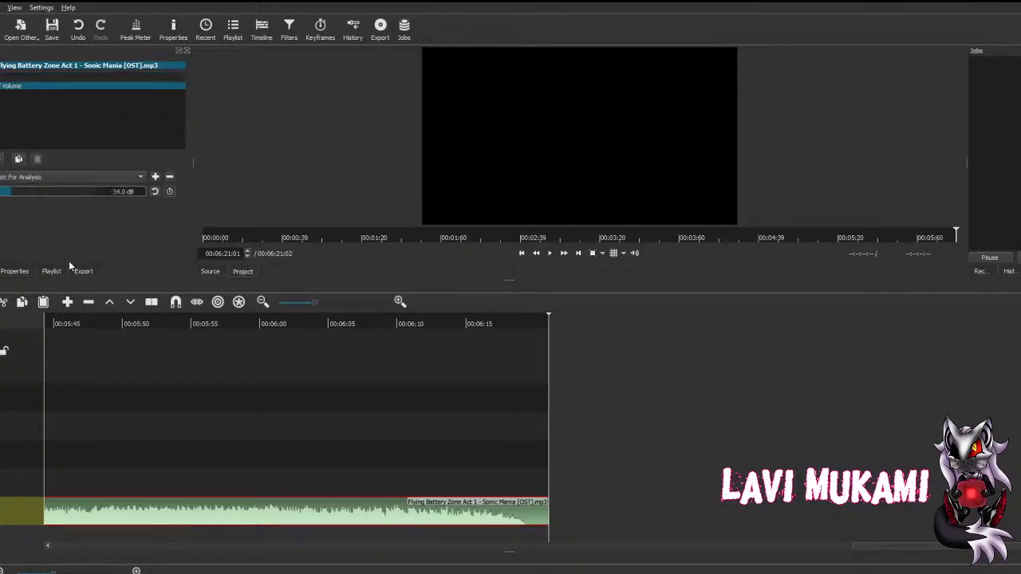
pyautogui.scroll(10, 190, 463)
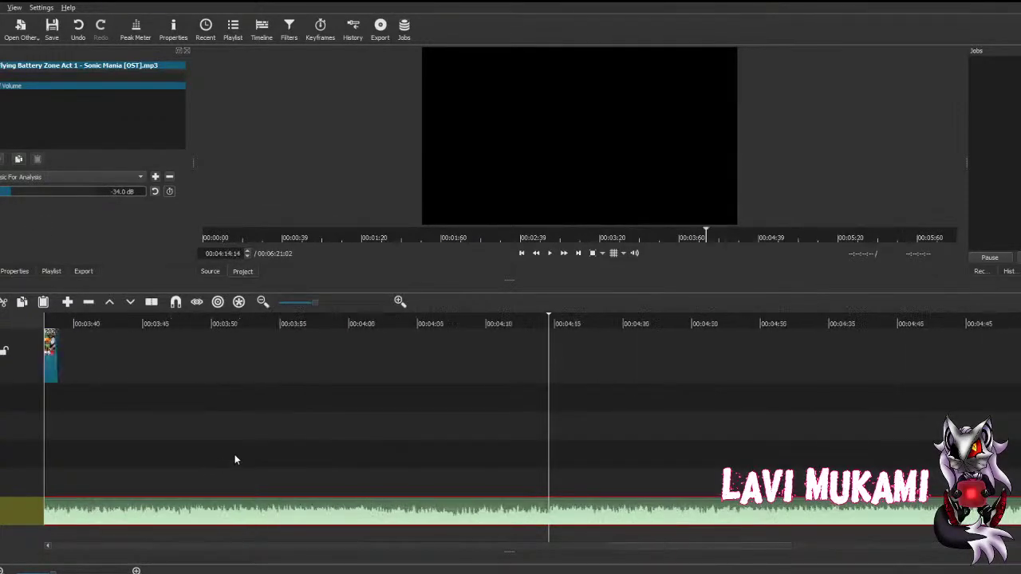
pyautogui.scroll(7, 235, 460)
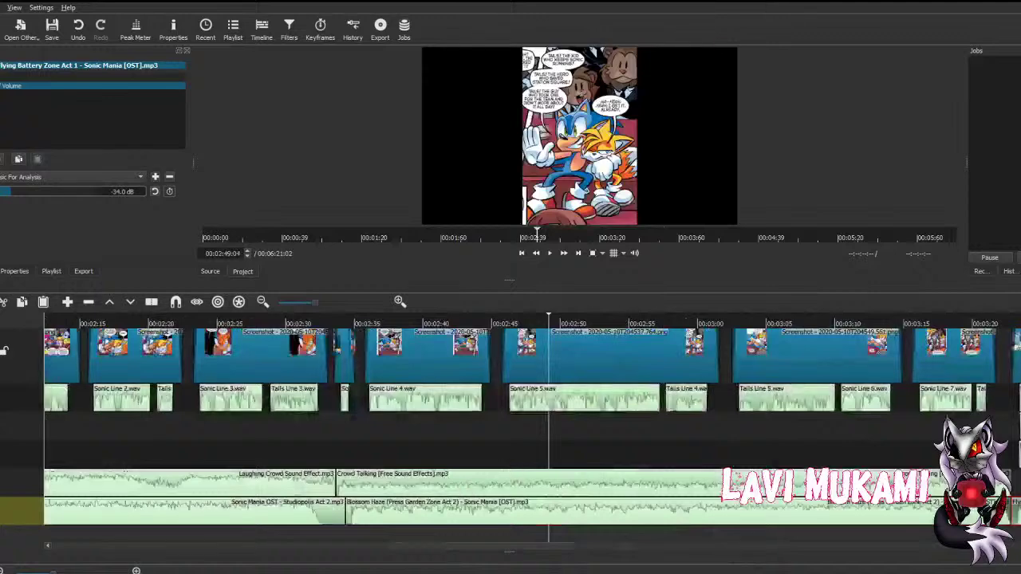
pyautogui.scroll(-3, 534, 457)
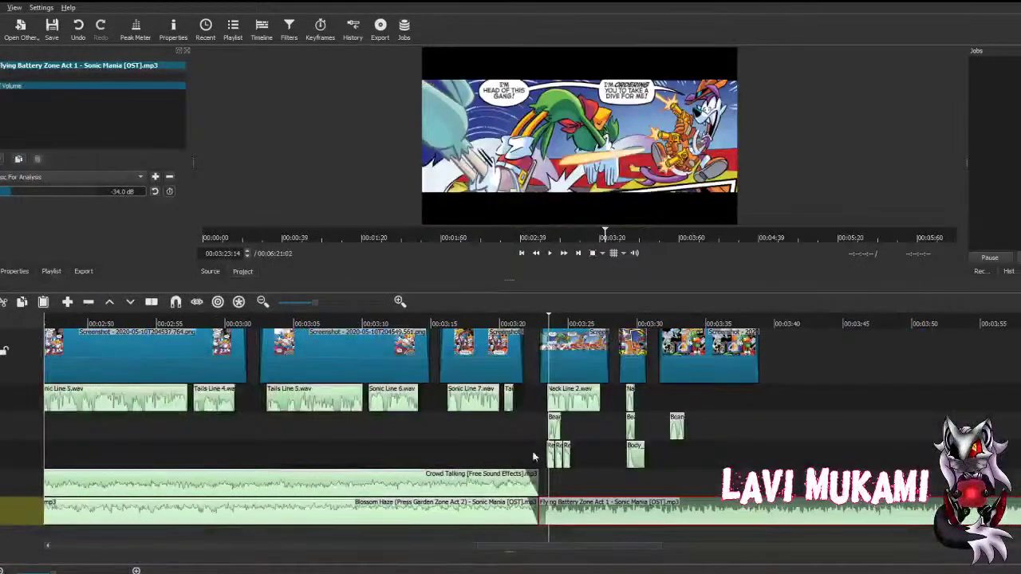
pyautogui.scroll(1, 533, 458)
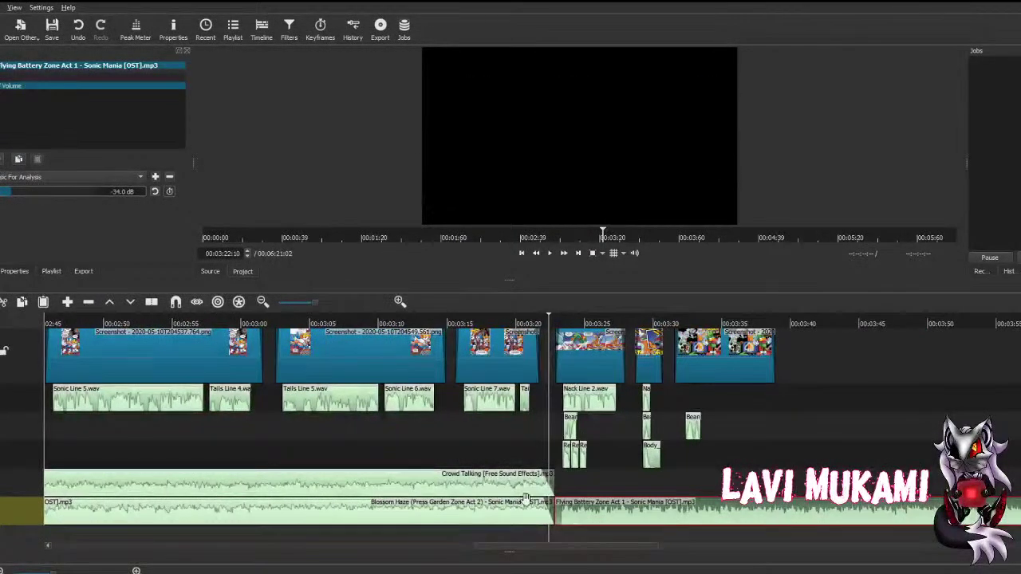
pyautogui.hotkey('ctrl', 's')
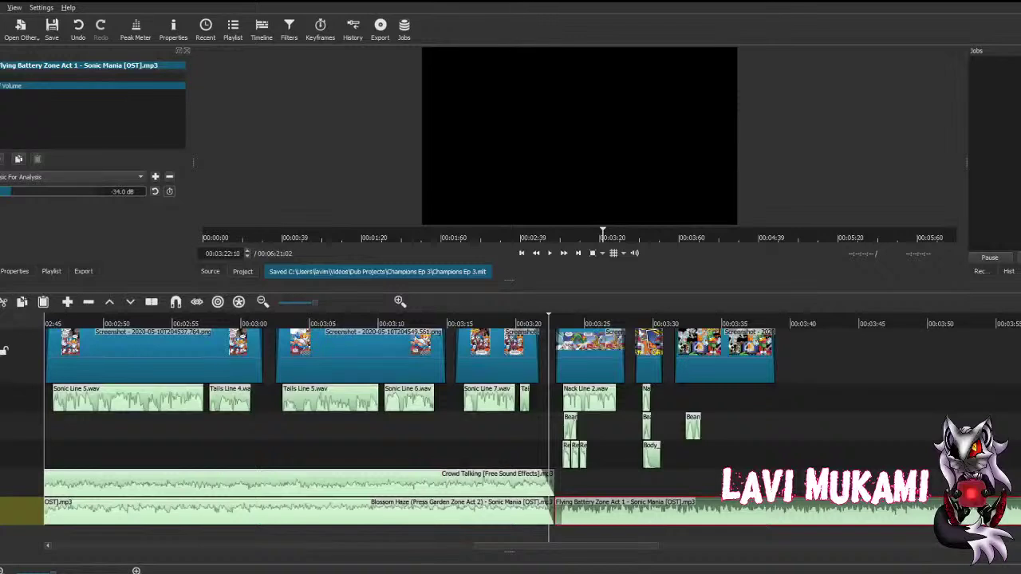
# Step: Try gains of -39.9 dB and -17.7 dB on the Flying Battery Zone music, saving and previewing the transition into it
pyautogui.click(507, 515)
pyautogui.click(630, 510)
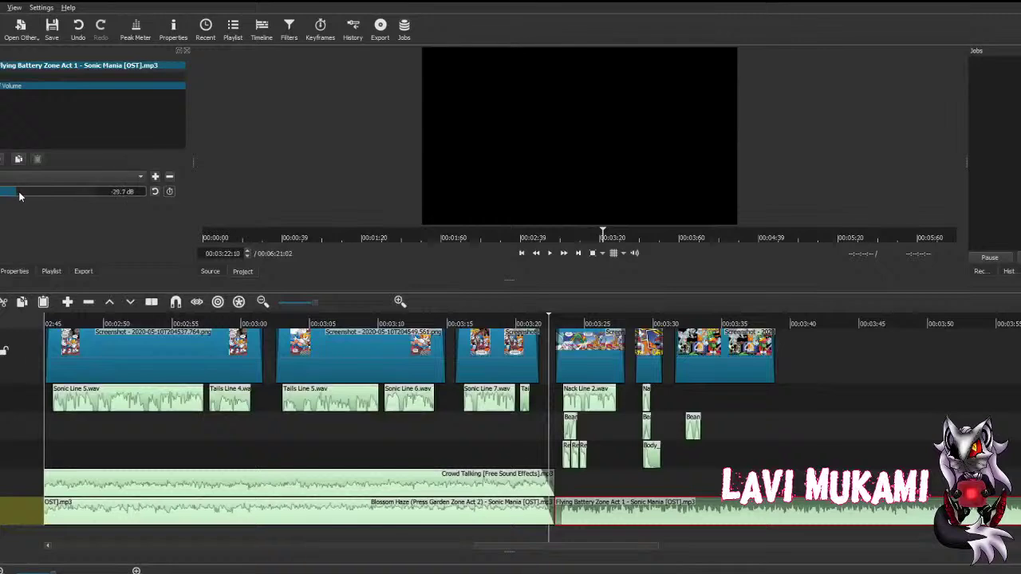
pyautogui.moveTo(20, 195); pyautogui.dragTo(13, 195)
pyautogui.hotkey('ctrl', 's')
pyautogui.click(550, 253)
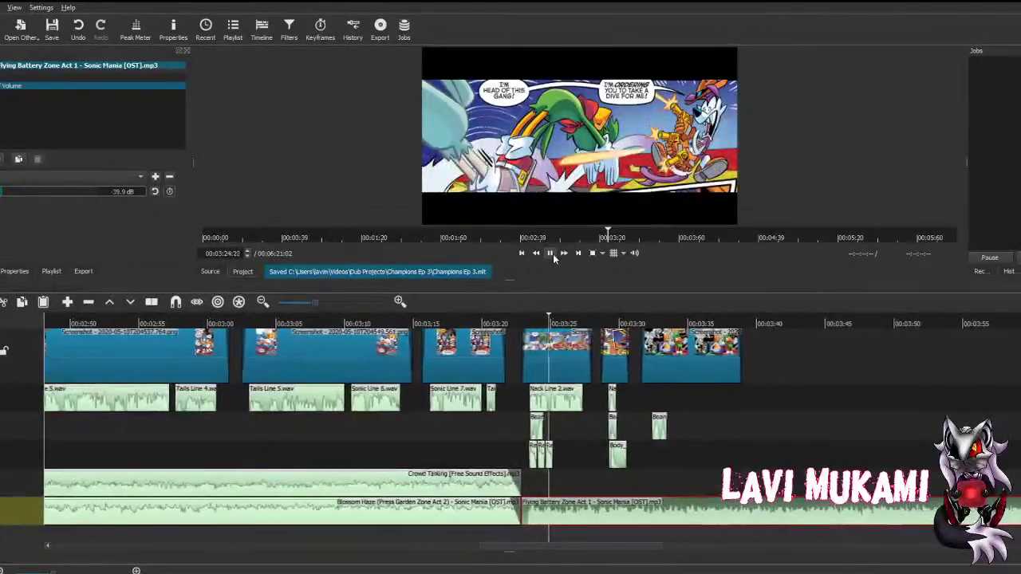
pyautogui.click(550, 253)
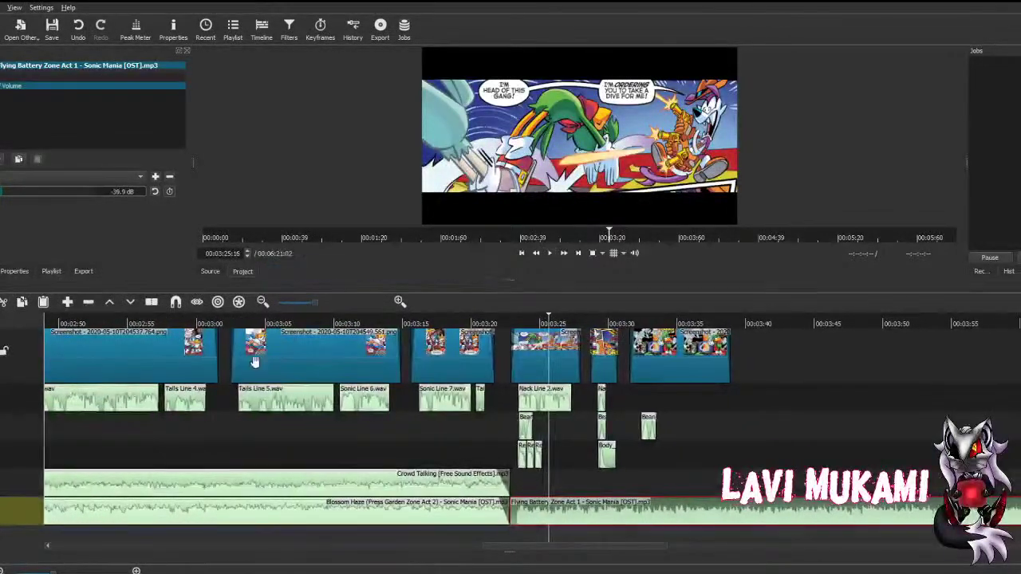
pyautogui.click(34, 196)
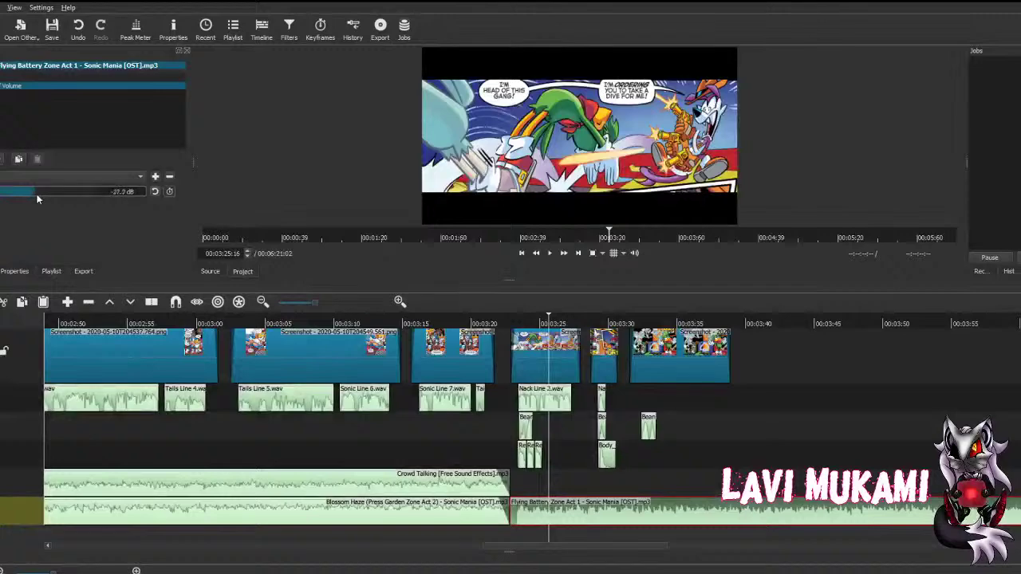
pyautogui.click(505, 445)
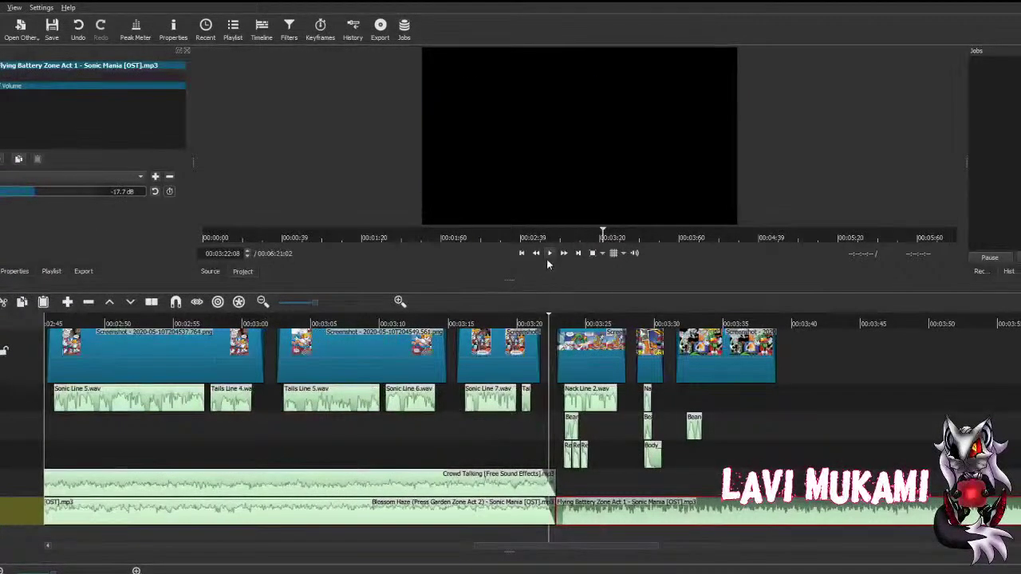
# Step: Split the Flying Battery Zone music at 00:03:23:07, remove its short opening piece and close the gap, saving and previewing the result
pyautogui.click(548, 253)
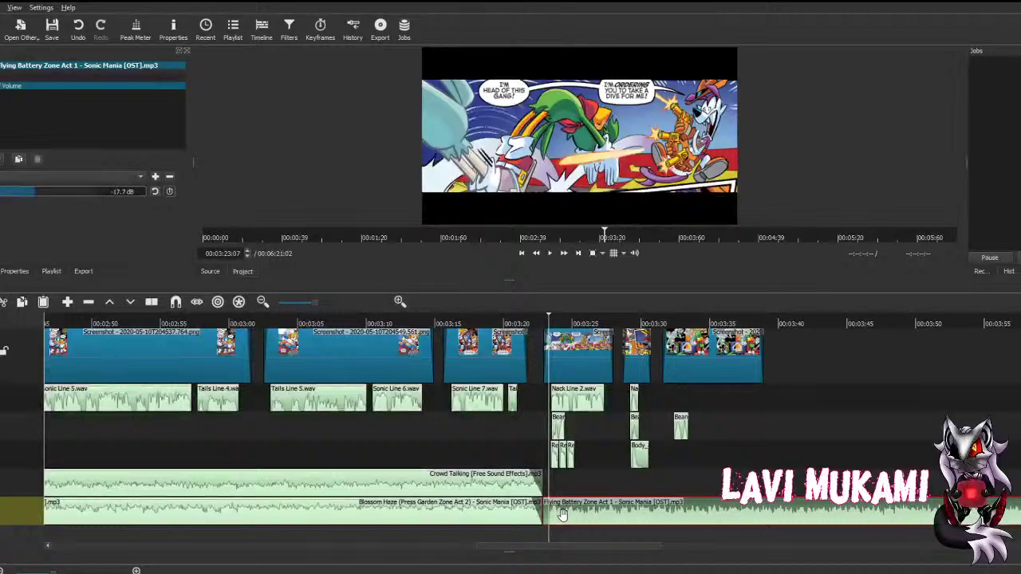
pyautogui.click(635, 540)
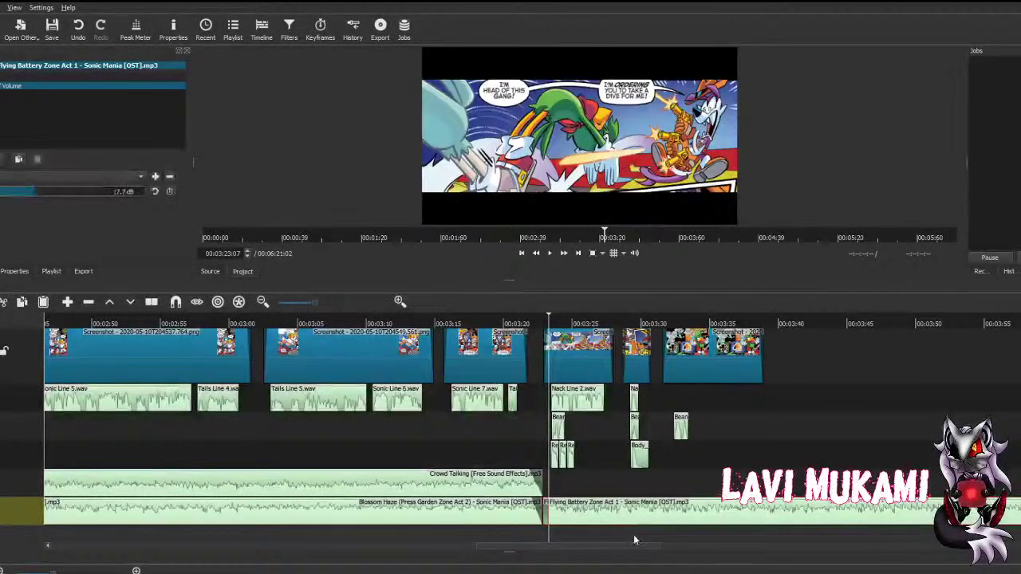
pyautogui.hotkey('ctrl', 's')
pyautogui.press('Up')
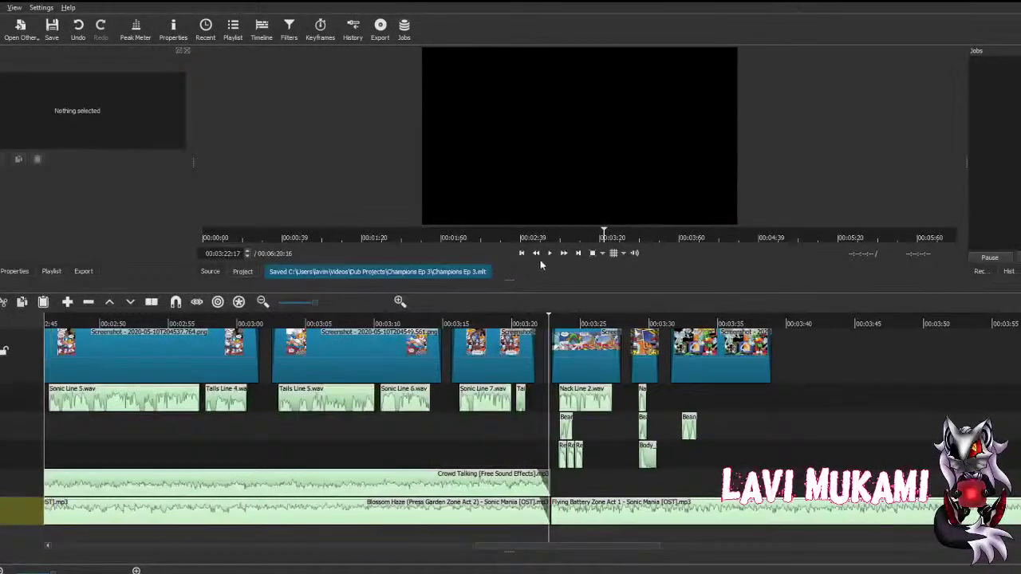
pyautogui.click(549, 254)
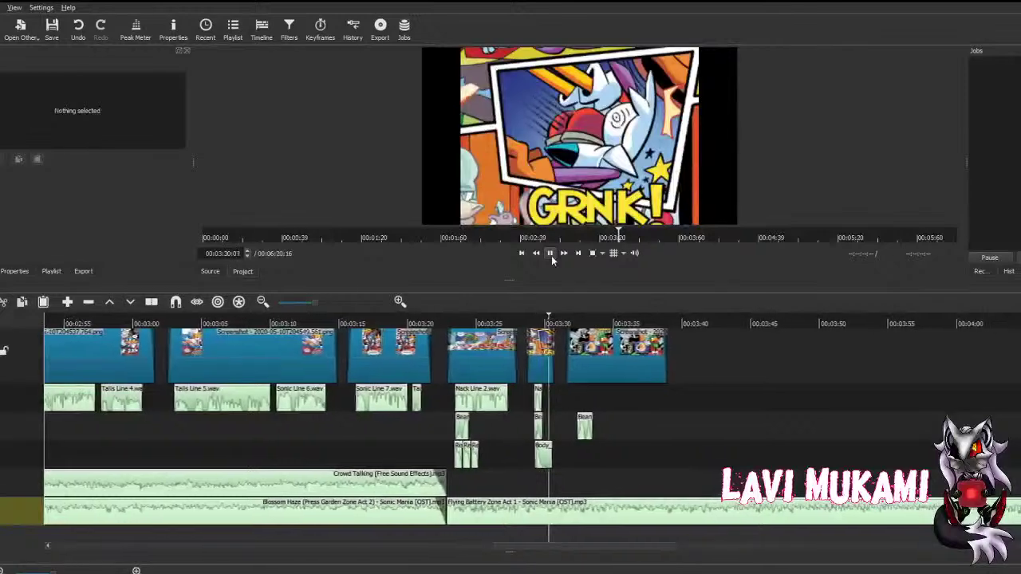
pyautogui.click(550, 254)
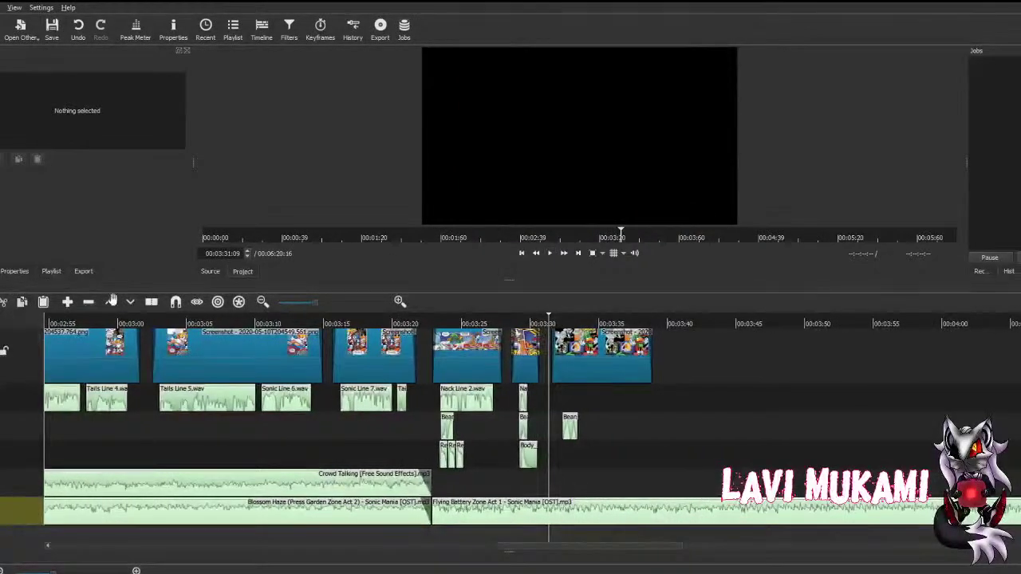
# Step: Set the Flying Battery Zone music gain to -19.6 dB, save the project, and preview the new panel
pyautogui.click(622, 511)
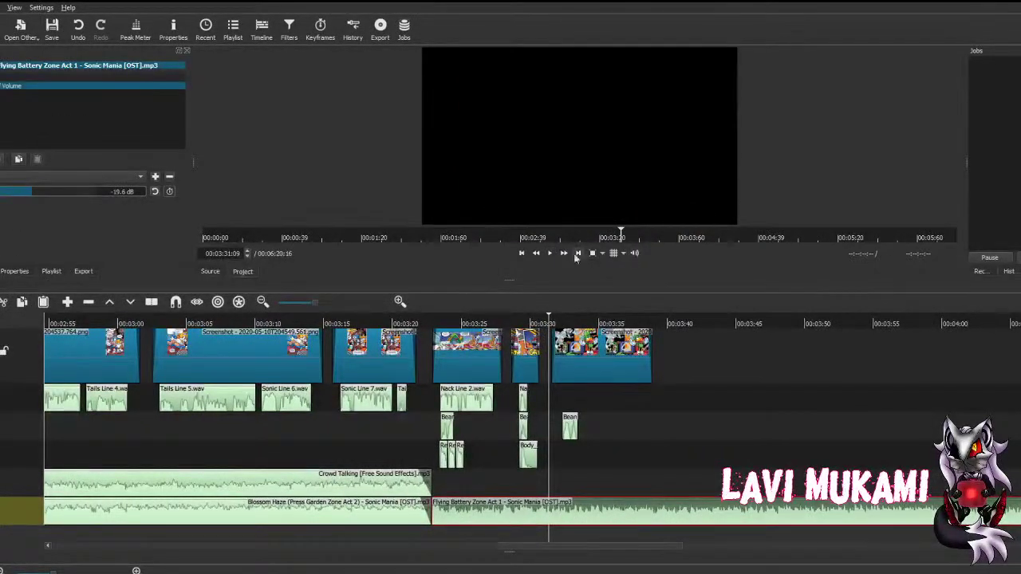
pyautogui.click(549, 253)
pyautogui.hotkey('ctrl', 's')
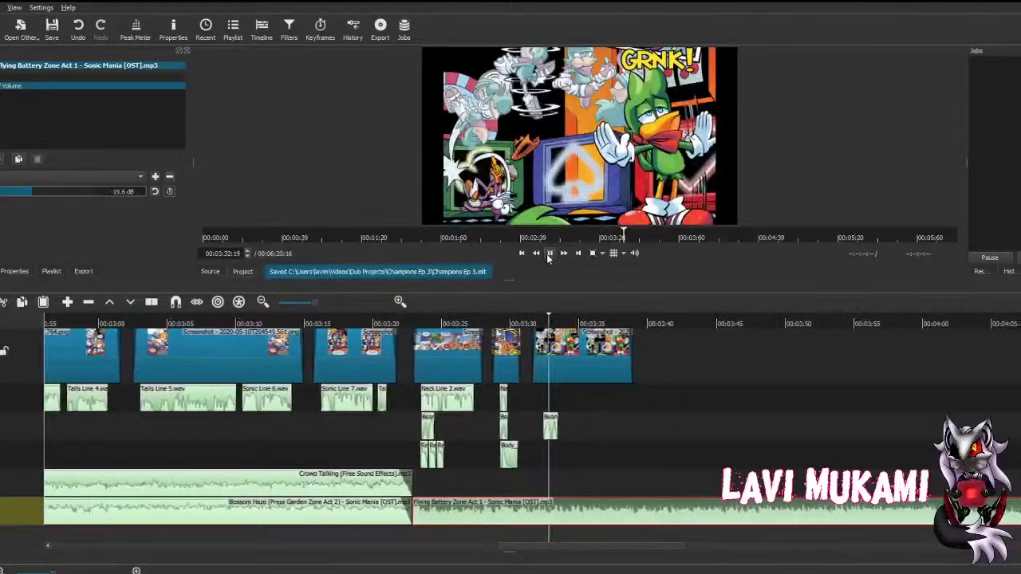
pyautogui.click(548, 253)
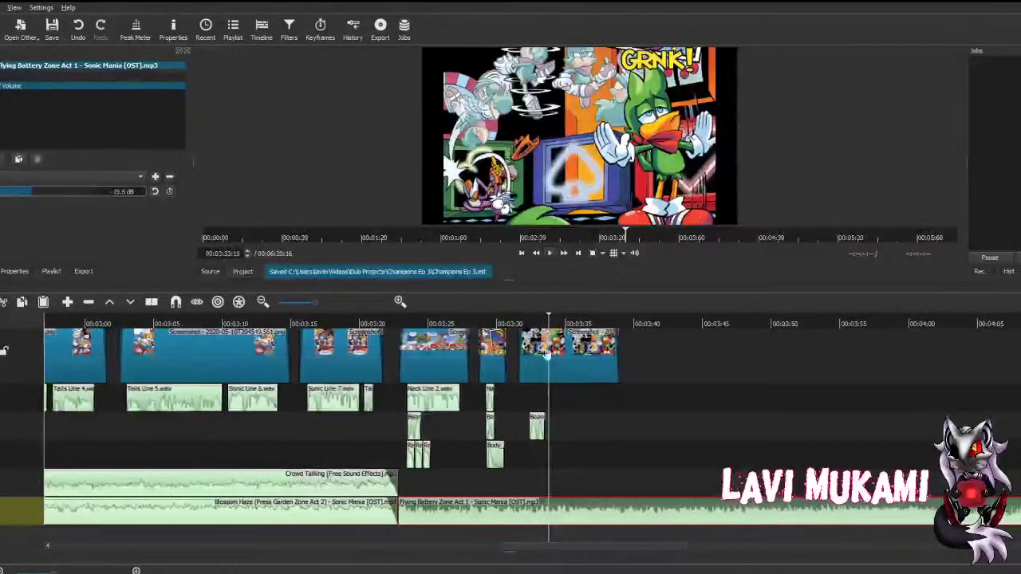
# Step: Add a Gain / Volume filter at -6.0 dB to the Bean Kicking Nack And Then Flip Landing sound and save the project
pyautogui.click(537, 425)
pyautogui.click(10, 166)
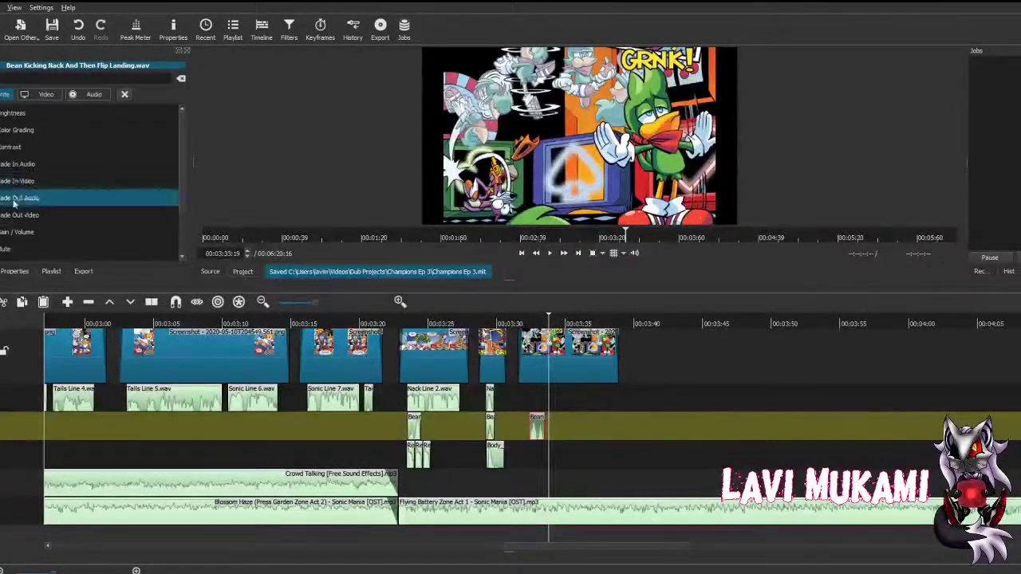
pyautogui.click(15, 232)
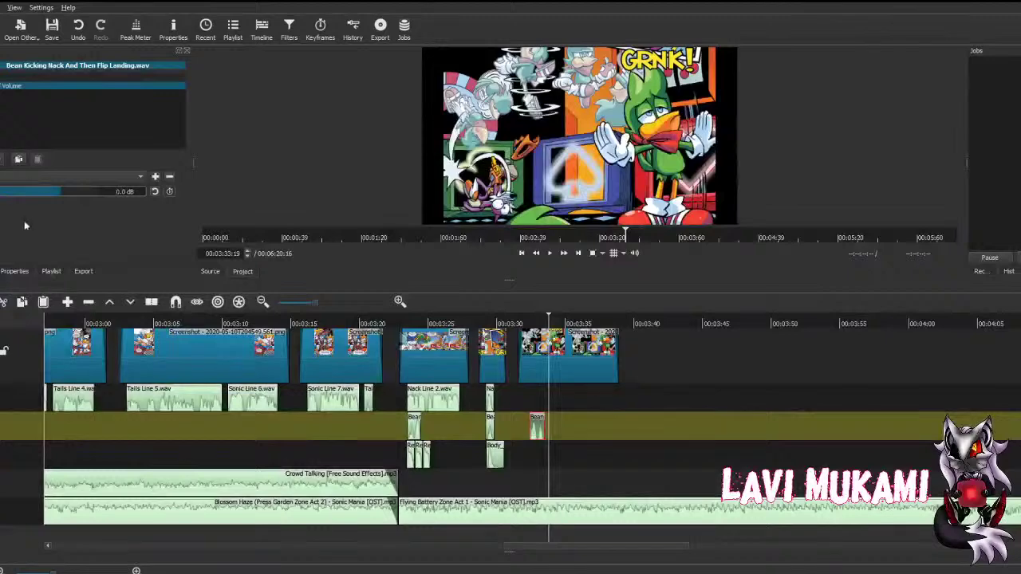
pyautogui.click(55, 176)
pyautogui.click(25, 227)
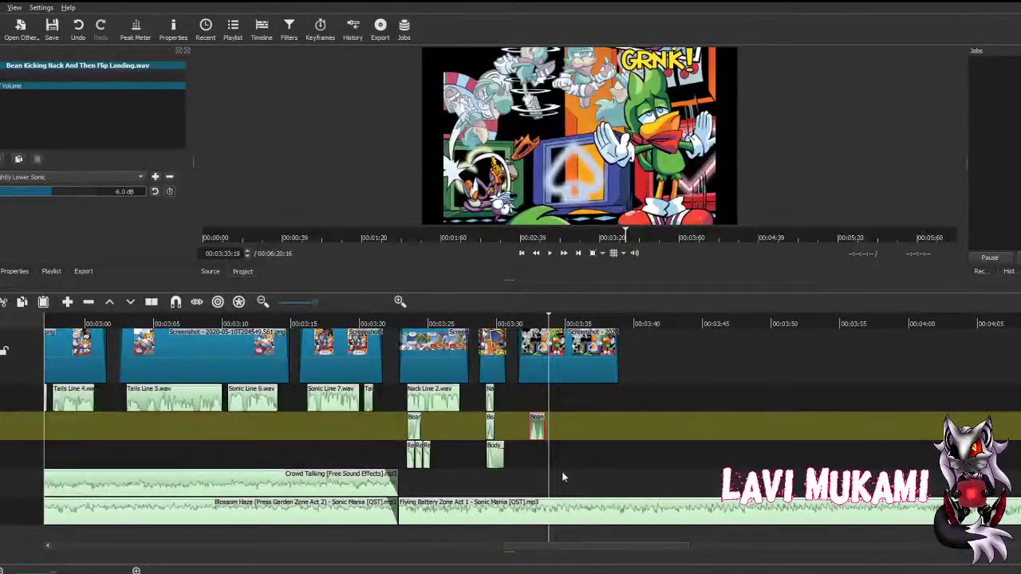
pyautogui.hotkey('ctrl', 's')
# Step: Move the Bean kicking sound slightly earlier, trim its panel to end just after it, save the project, and preview the result
pyautogui.moveTo(531, 426); pyautogui.dragTo(525, 427)
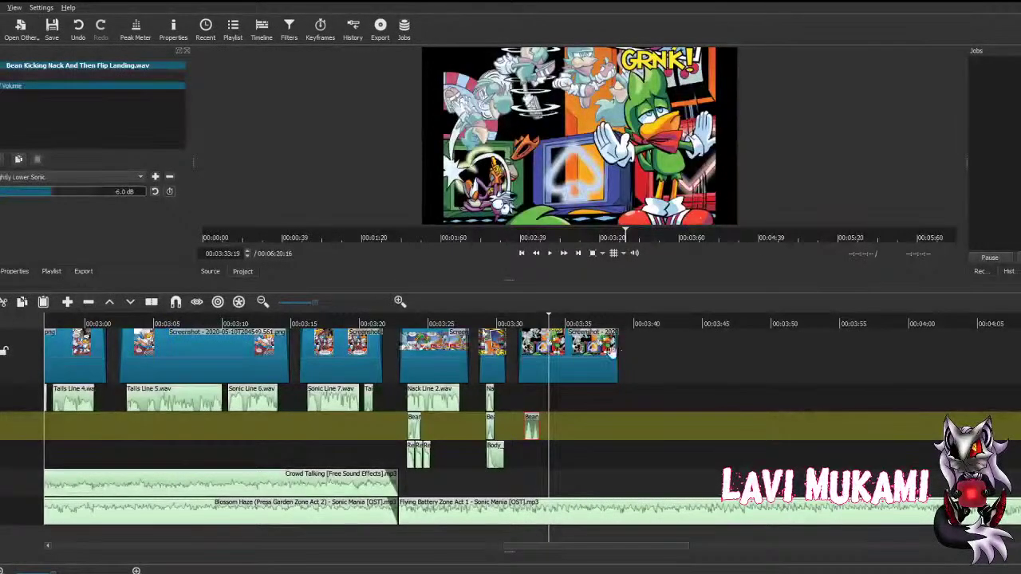
pyautogui.moveTo(611, 354); pyautogui.dragTo(534, 369)
pyautogui.hotkey('ctrl', 's')
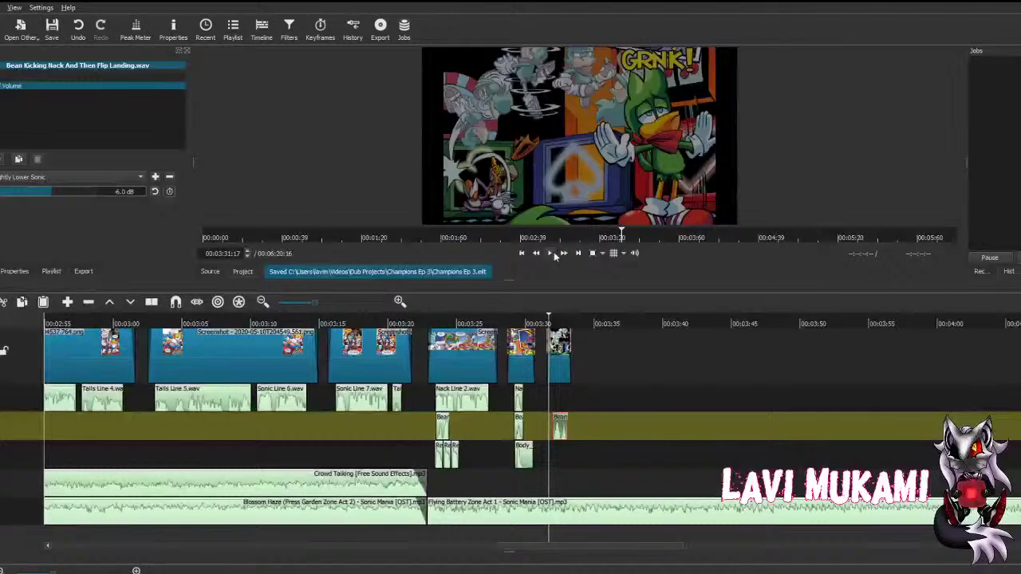
pyautogui.click(550, 253)
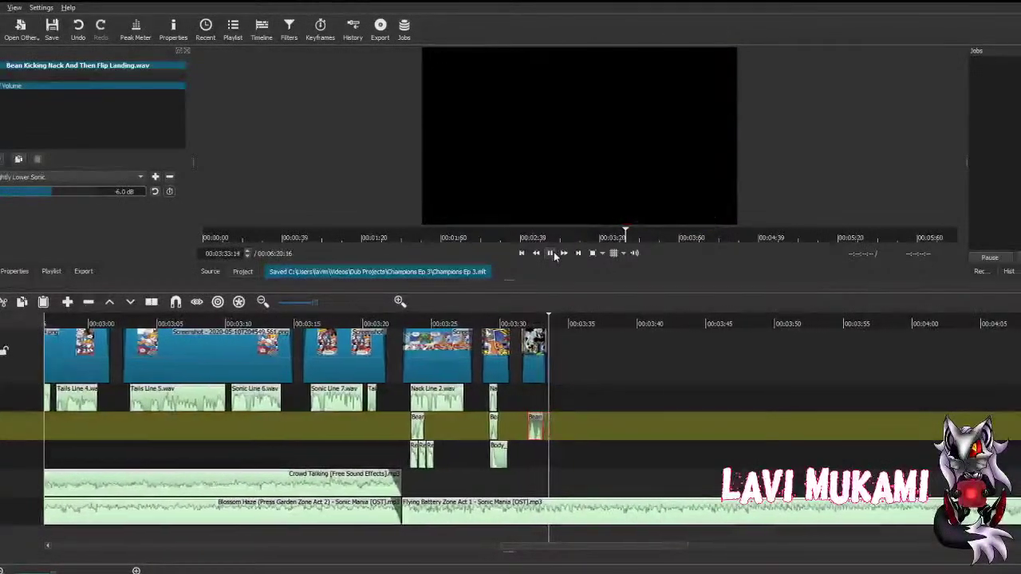
pyautogui.click(552, 254)
# Step: Append Screenshot - 2020-05-10T204643.471.png to the video track, placing it shortly after the previous panel and shortening it to end at about 00:04:06
pyautogui.click(528, 359)
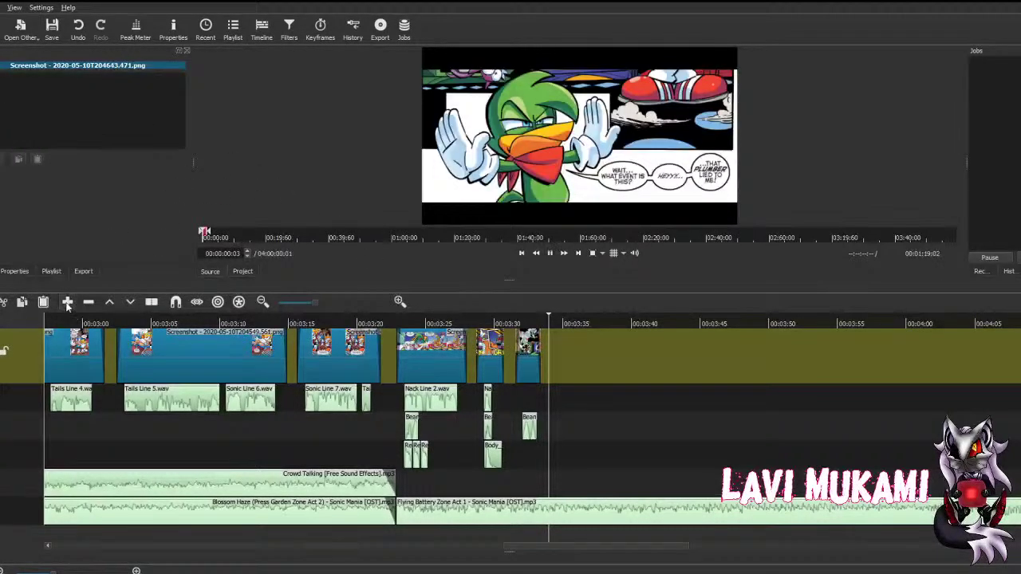
pyautogui.press('a')
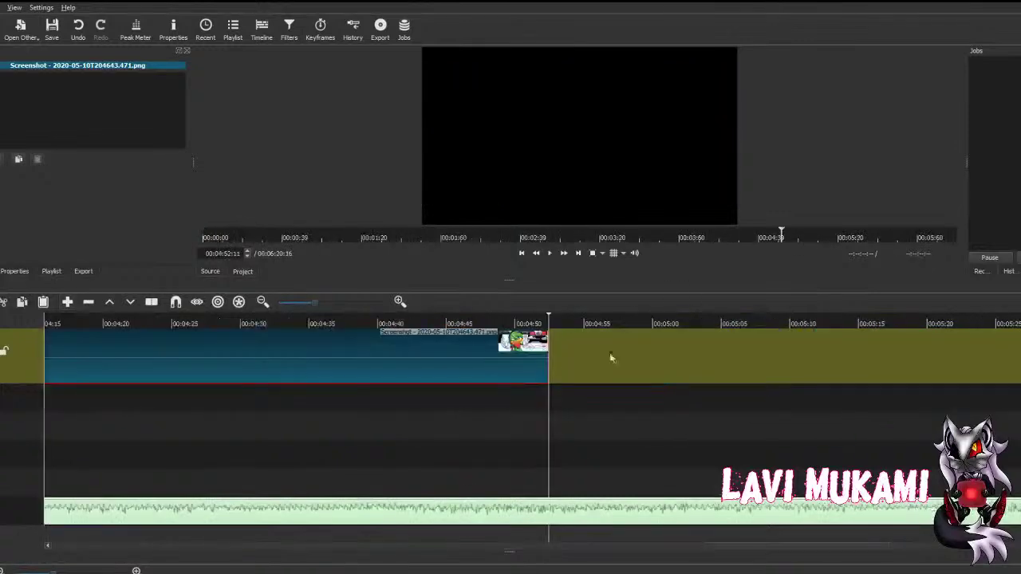
pyautogui.moveTo(548, 351); pyautogui.dragTo(306, 349)
pyautogui.click(183, 429)
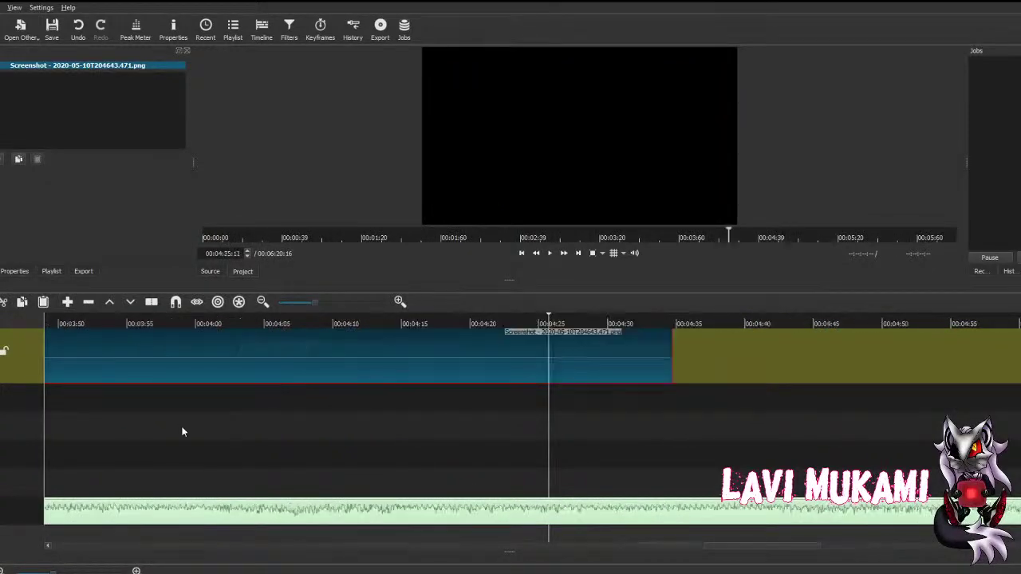
pyautogui.click(243, 429)
pyautogui.moveTo(435, 365); pyautogui.dragTo(449, 368)
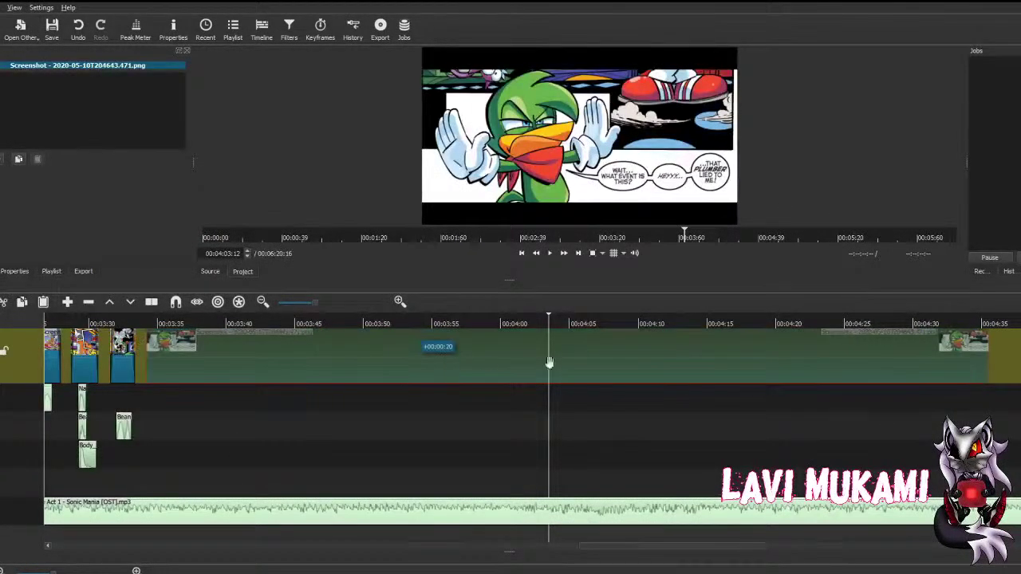
pyautogui.moveTo(549, 363); pyautogui.dragTo(723, 361)
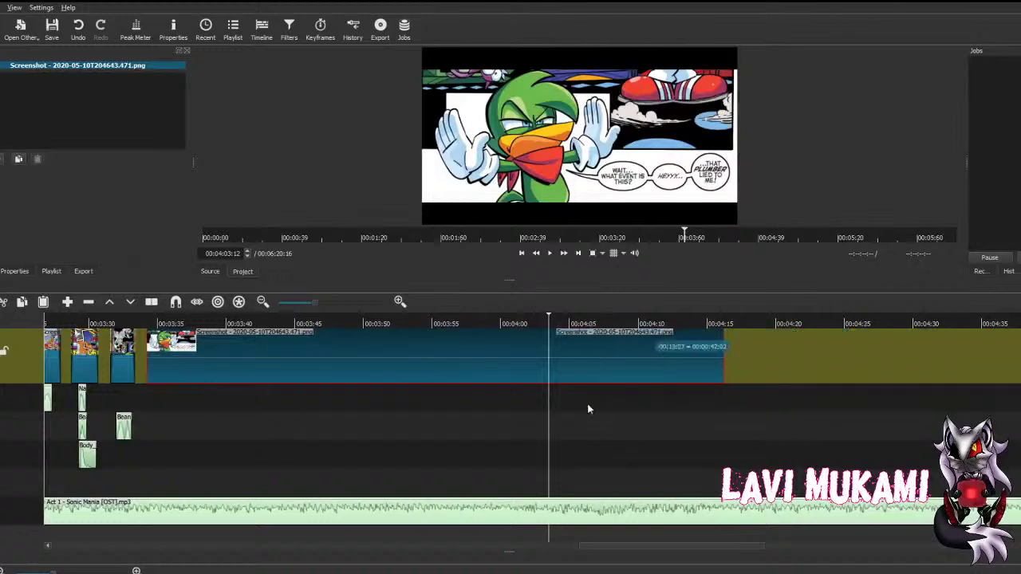
pyautogui.moveTo(587, 409); pyautogui.dragTo(587, 410)
pyautogui.click(349, 420)
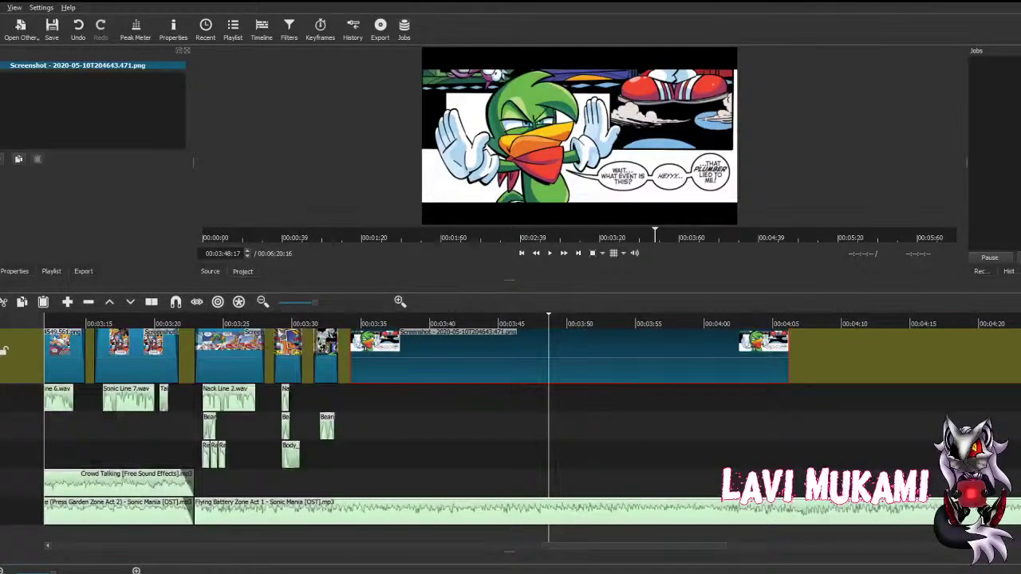
# Step: Add Fade In Video and Fade Out Video filters to the new Bean panel
pyautogui.click(18, 159)
pyautogui.click(48, 178)
pyautogui.click(19, 159)
pyautogui.click(48, 214)
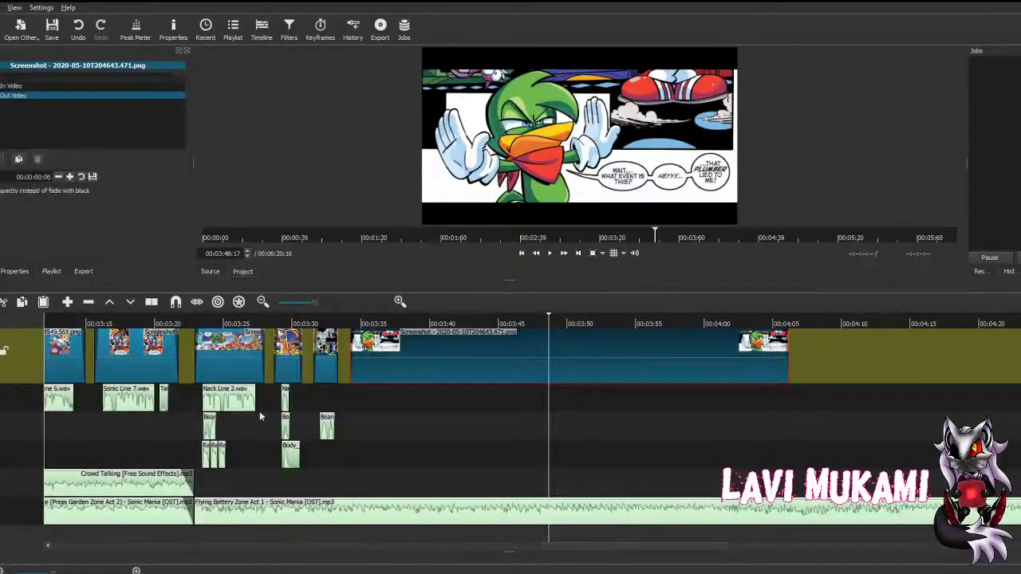
# Step: Append Bean Line 1.wav, apply a Gain / Volume filter at -6.0 dB, and move the line to the main voice track under the Bean panel
pyautogui.click(328, 426)
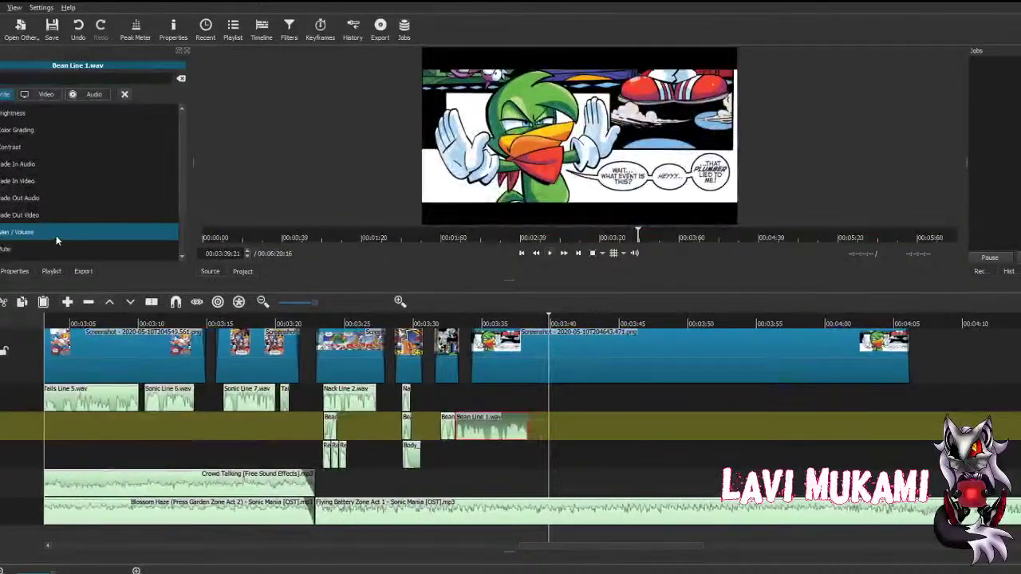
pyautogui.click(56, 232)
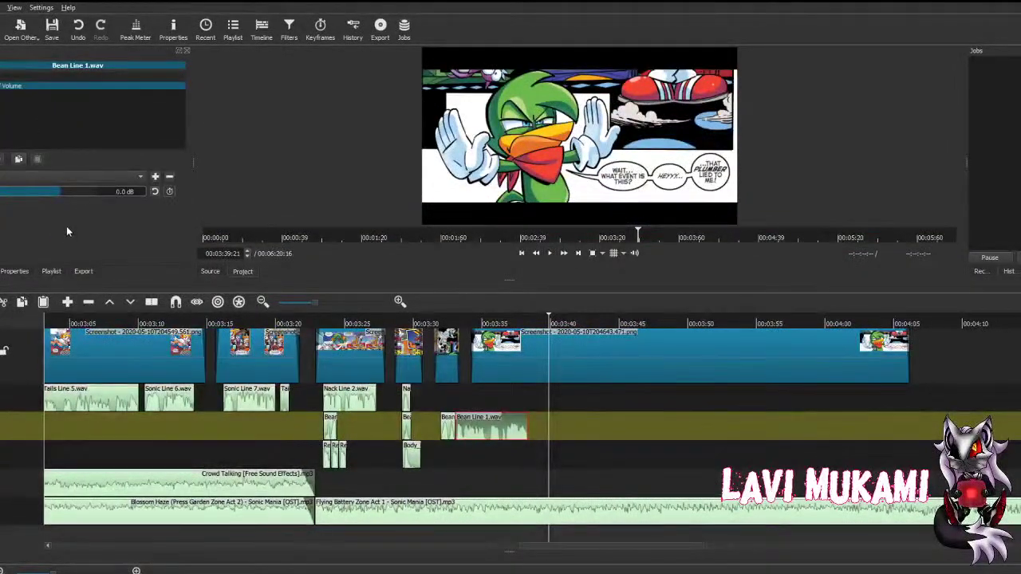
pyautogui.click(140, 176)
pyautogui.click(64, 191)
pyautogui.moveTo(526, 428); pyautogui.dragTo(533, 403)
pyautogui.click(808, 396)
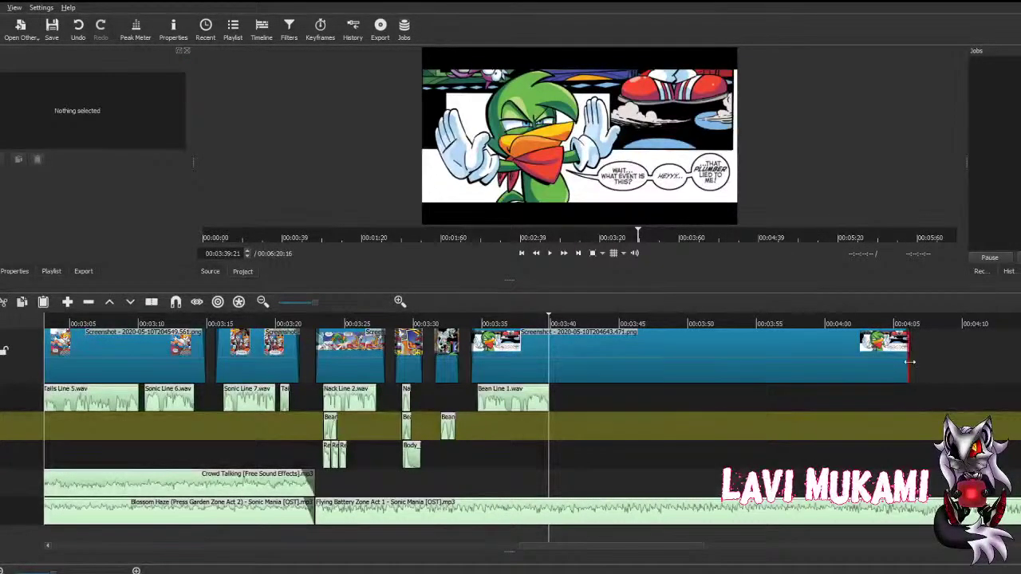
# Step: Trim the Bean panel to end shortly after Bean Line 1, save the project, and preview the panel
pyautogui.moveTo(911, 362); pyautogui.dragTo(556, 375)
pyautogui.hotkey('ctrl', 's')
pyautogui.click(550, 252)
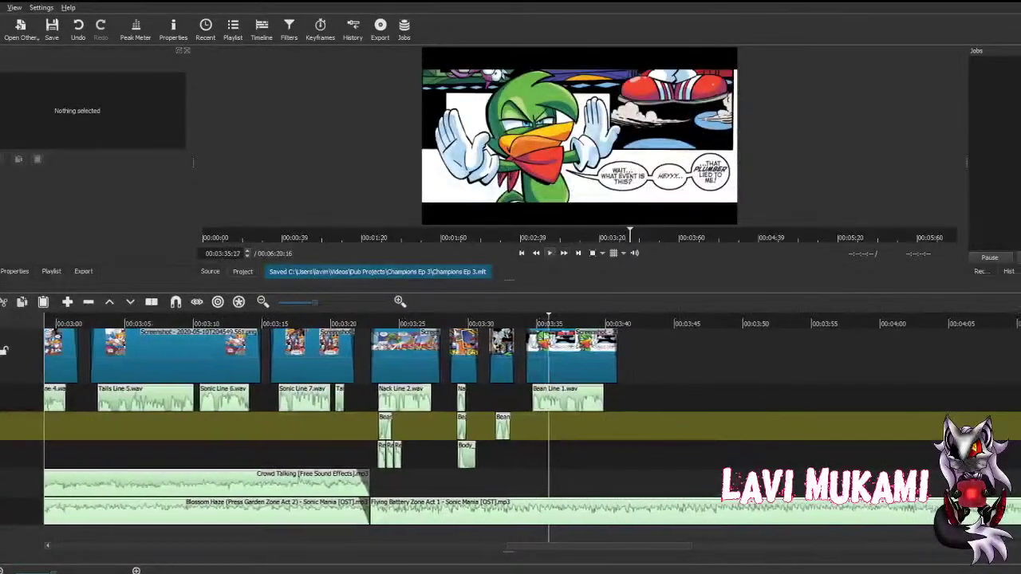
pyautogui.press('space')
# Step: Set the Flying Battery Zone music gain to -27.8 dB and preview it under Bean Line 1
pyautogui.click(383, 512)
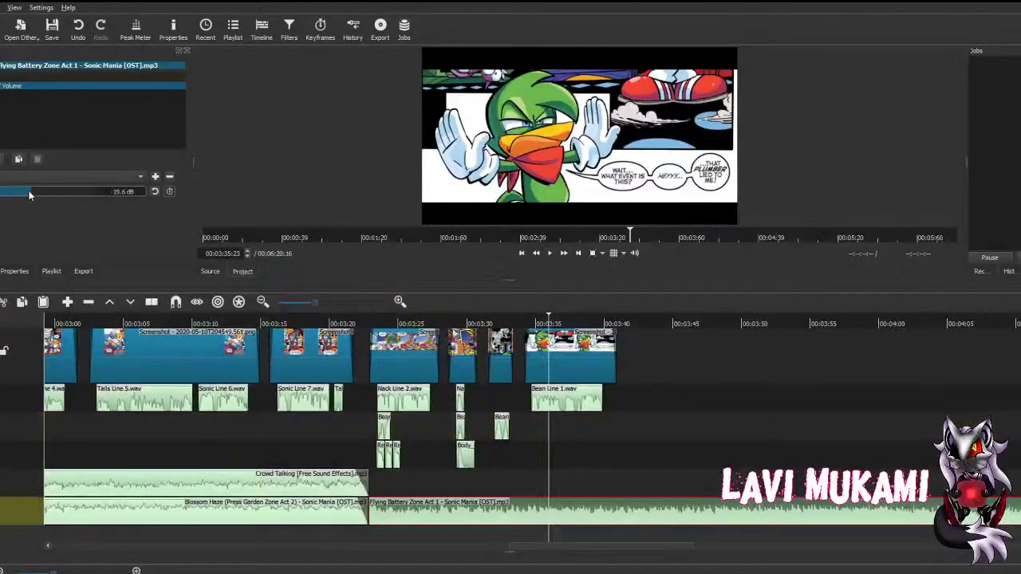
pyautogui.click(556, 257)
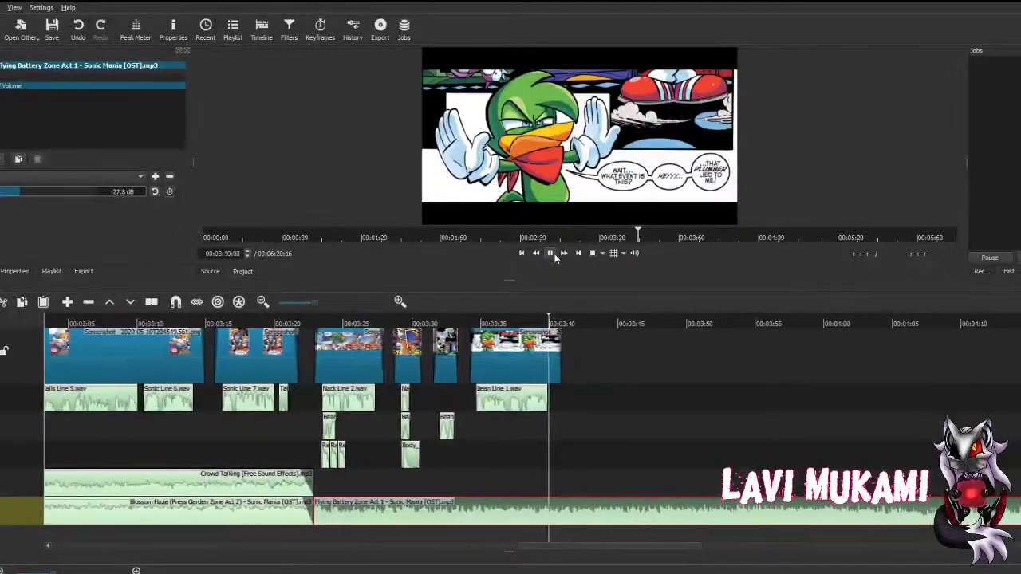
pyautogui.click(549, 254)
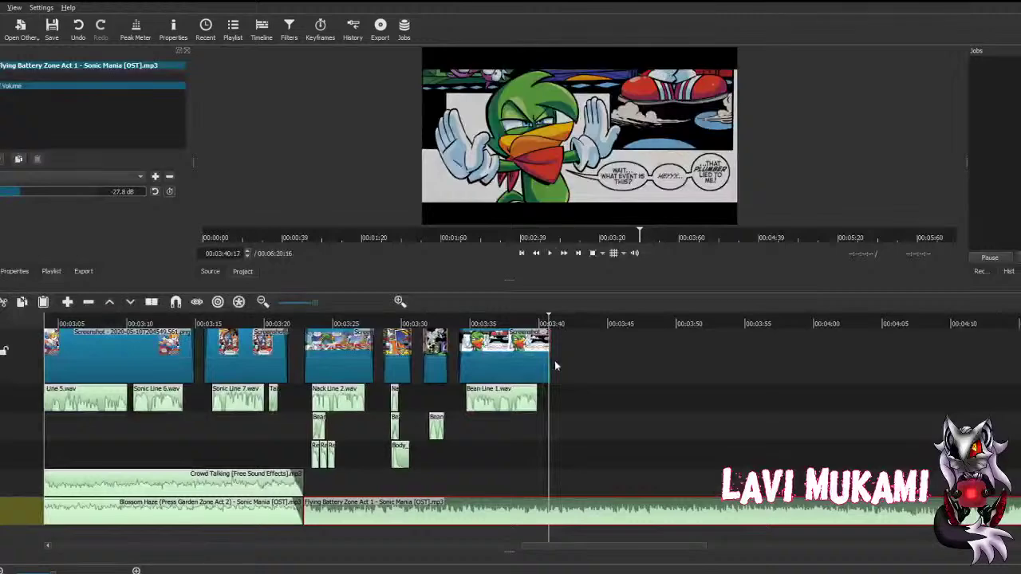
# Step: Extend the end of the Bean panel slightly, save the project, and preview the panel's ending
pyautogui.hotkey('ctrl', 's')
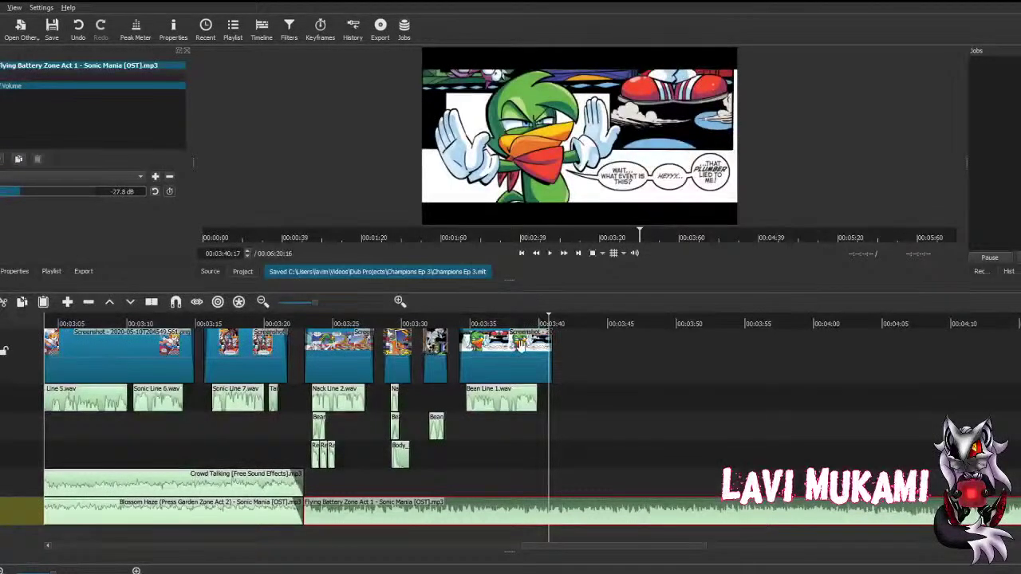
pyautogui.click(534, 324)
pyautogui.click(551, 252)
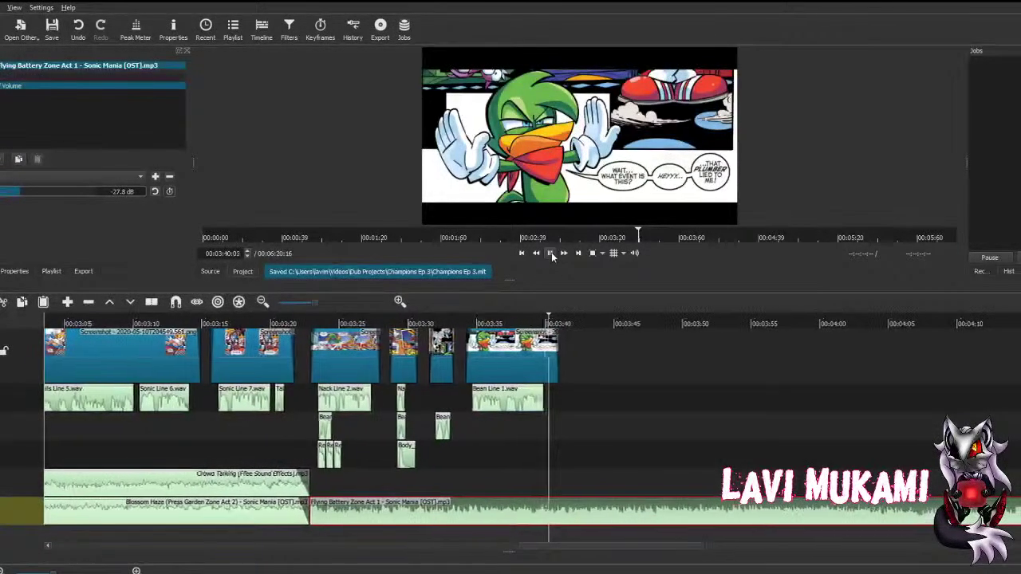
pyautogui.click(551, 253)
# Step: Append Screenshot - 2020-05-10T204700.967.png to the video track, placing it shortly after the Bean panel and shortening it to end at about 00:04:10
pyautogui.click(490, 337)
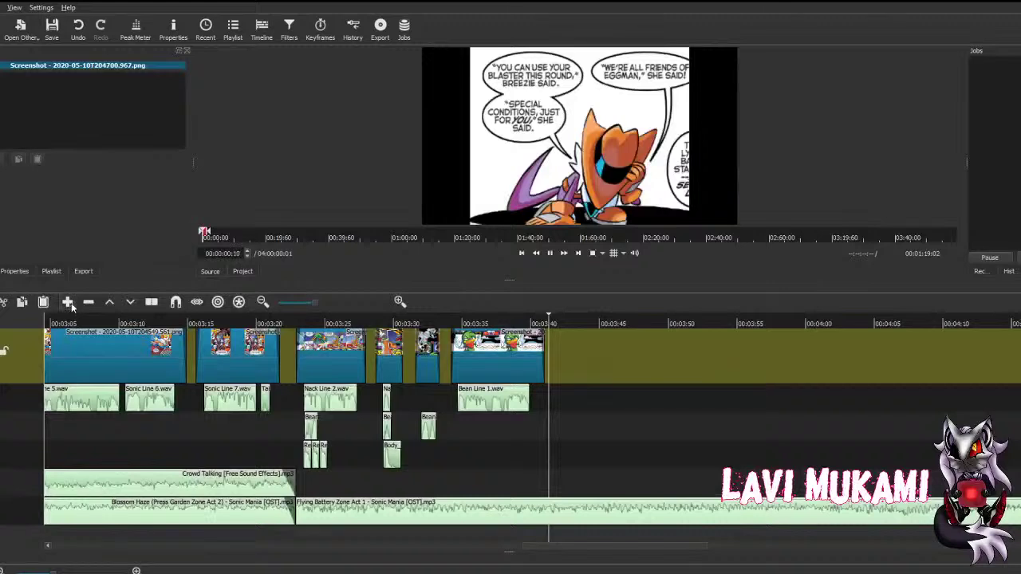
pyautogui.press('a')
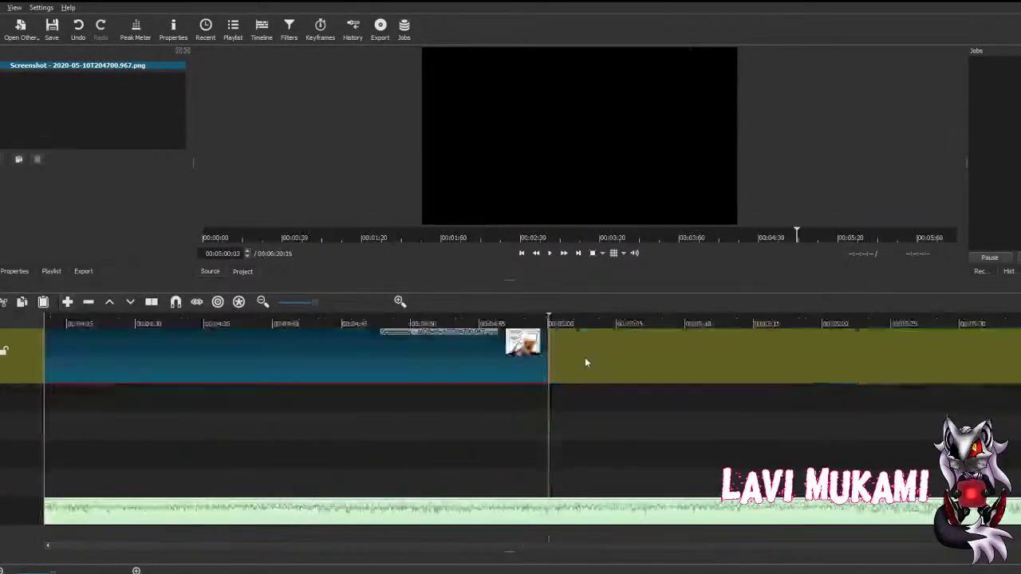
pyautogui.moveTo(479, 355); pyautogui.dragTo(154, 416)
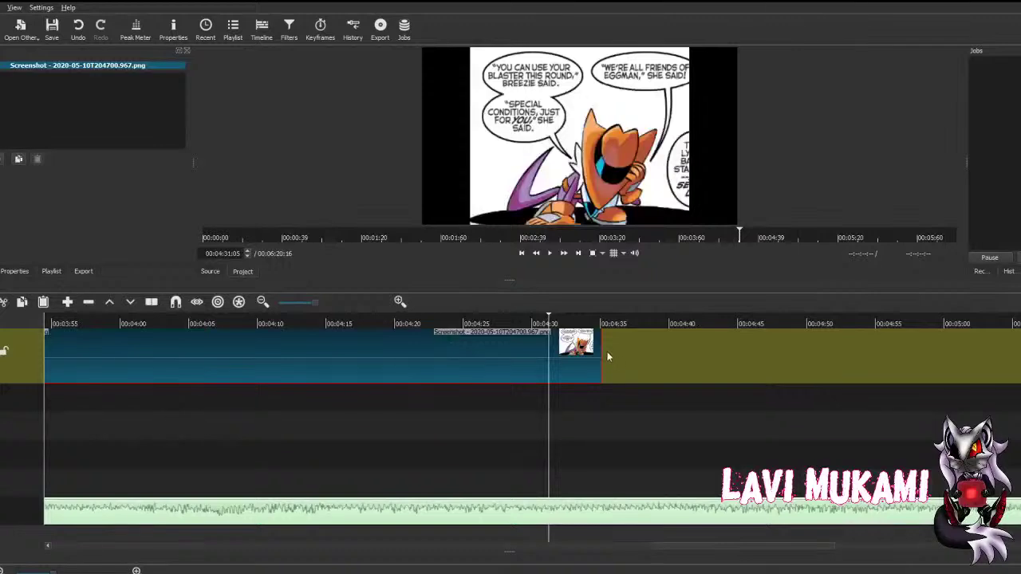
pyautogui.moveTo(599, 356); pyautogui.dragTo(449, 362)
pyautogui.click(282, 406)
pyautogui.moveTo(676, 350); pyautogui.dragTo(526, 355)
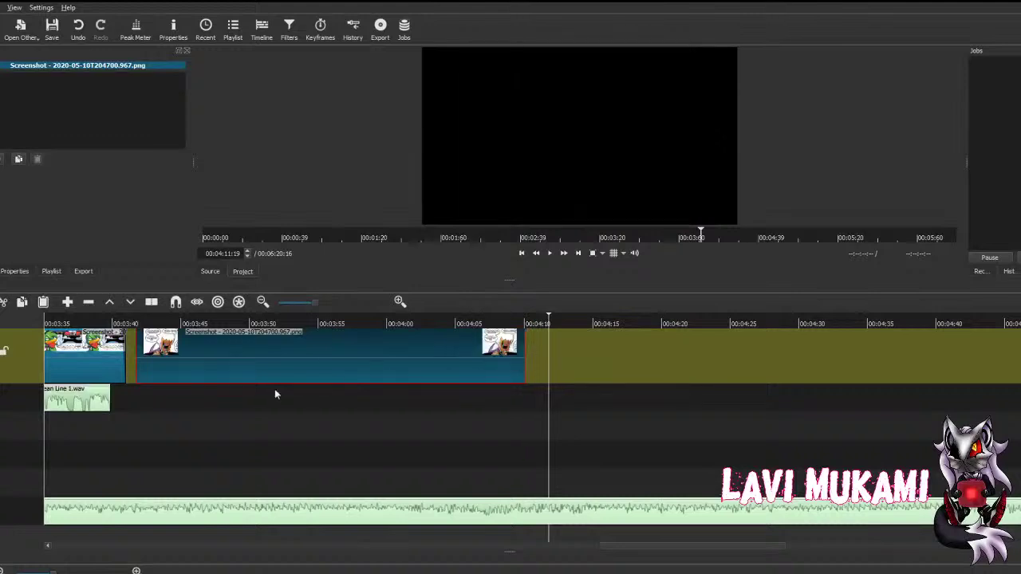
# Step: Add Fade In Video and Fade Out Video filters to the new Nack panel and save the project
pyautogui.click(276, 392)
pyautogui.click(18, 159)
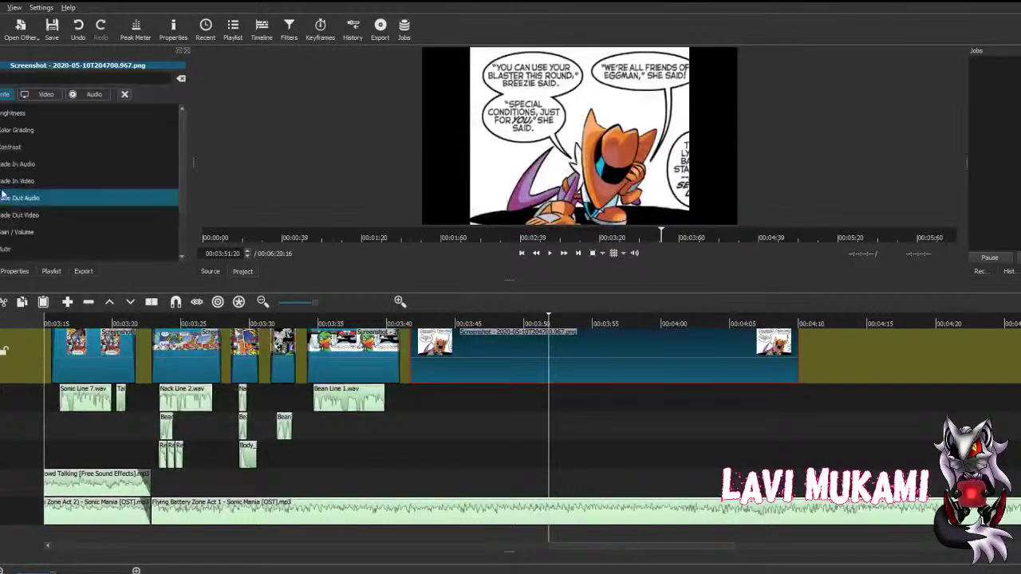
pyautogui.click(29, 216)
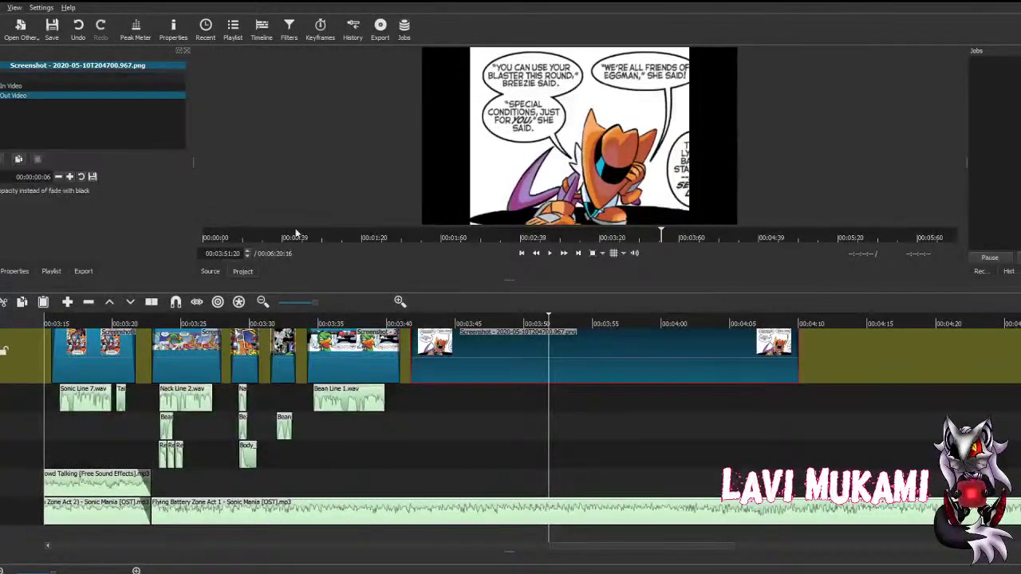
pyautogui.hotkey('ctrl', 's')
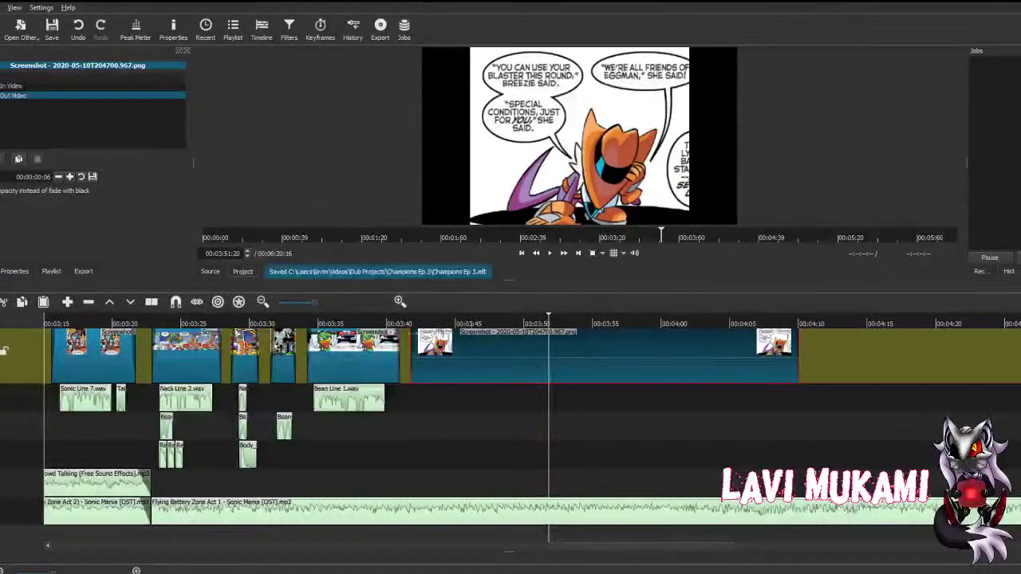
# Step: Set the Flying Battery Zone music gain to -26.6 dB
pyautogui.click(406, 508)
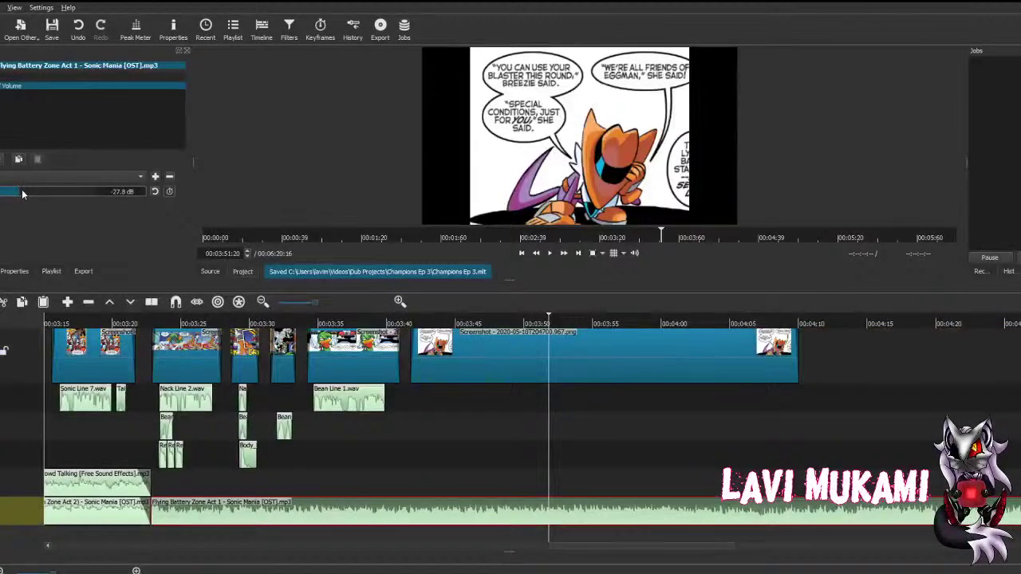
pyautogui.moveTo(22, 194); pyautogui.dragTo(25, 194)
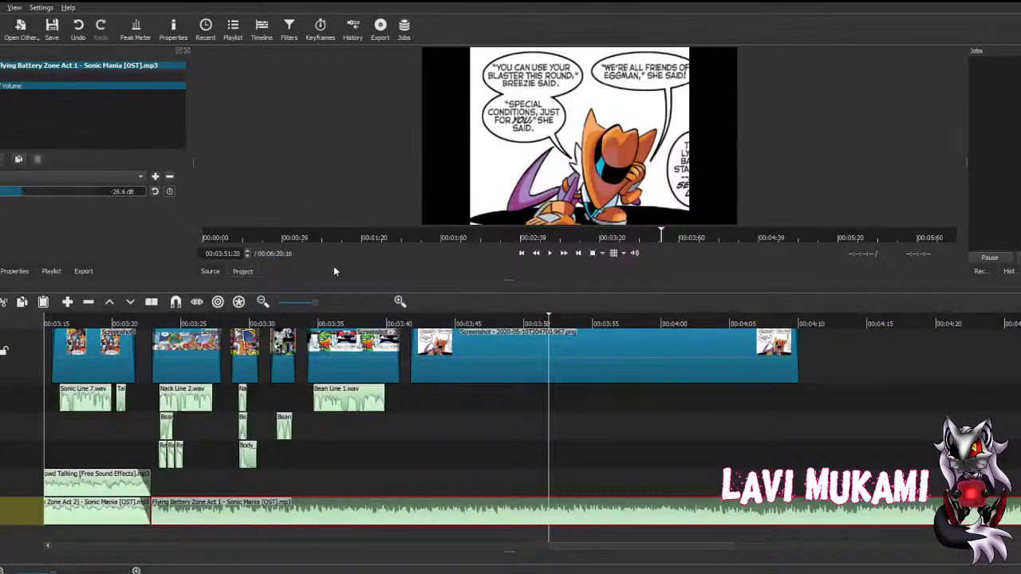
# Step: Append Nack Line 3.wav to the voice track after Bean Line 1 and add a Gain / Volume filter set to -6.0 dB
pyautogui.click(356, 403)
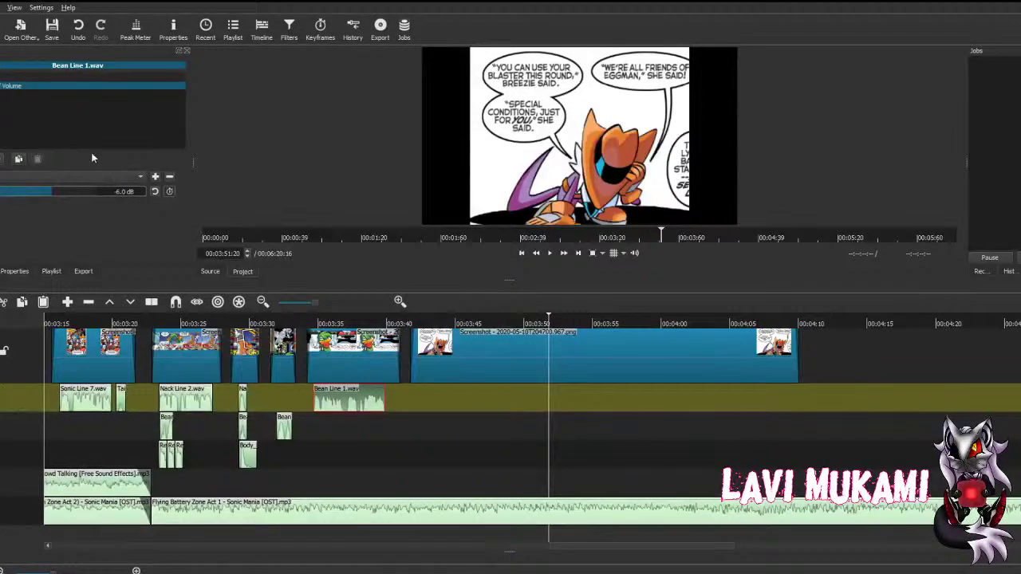
pyautogui.click(51, 271)
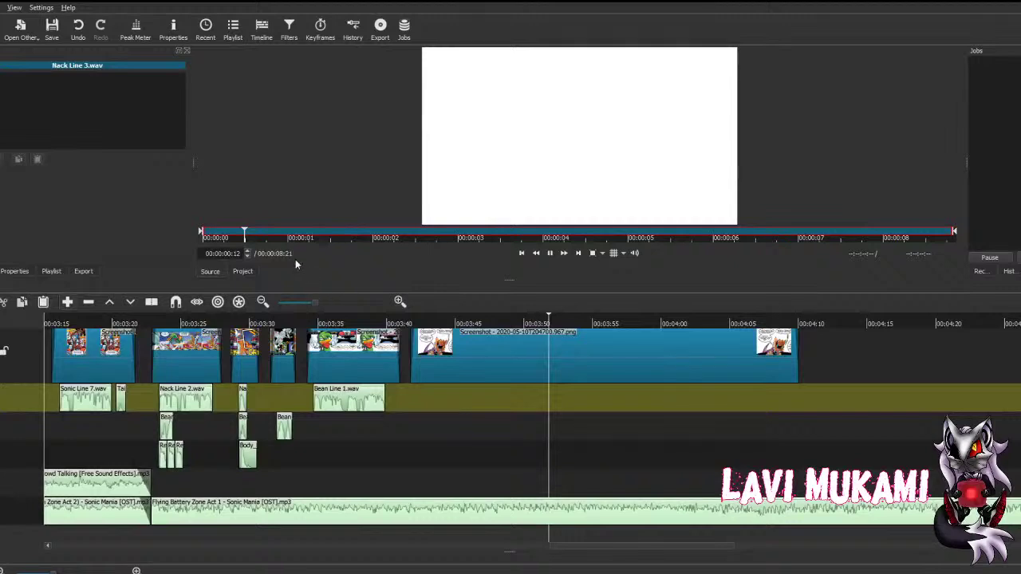
pyautogui.press('a')
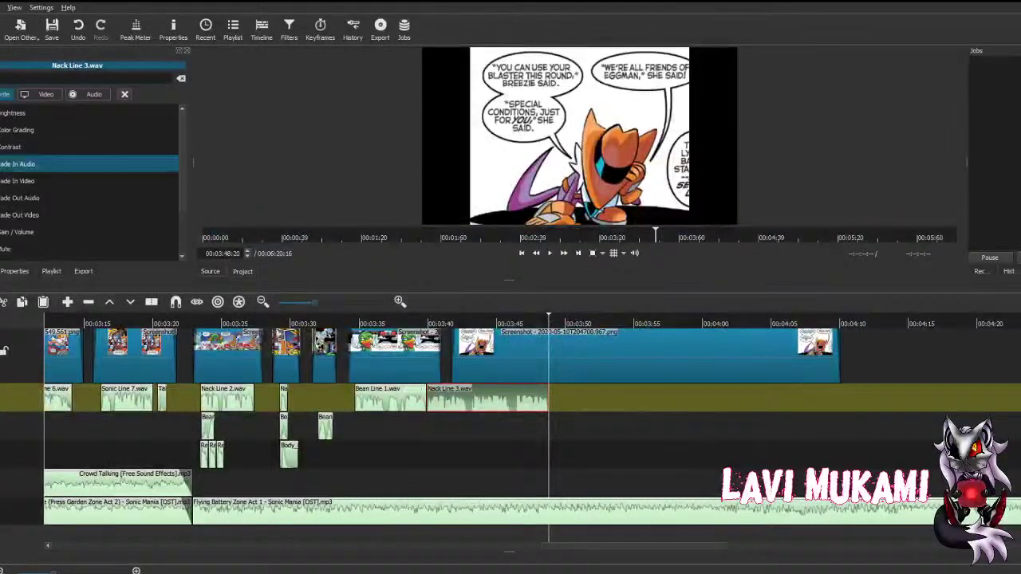
pyautogui.click(29, 231)
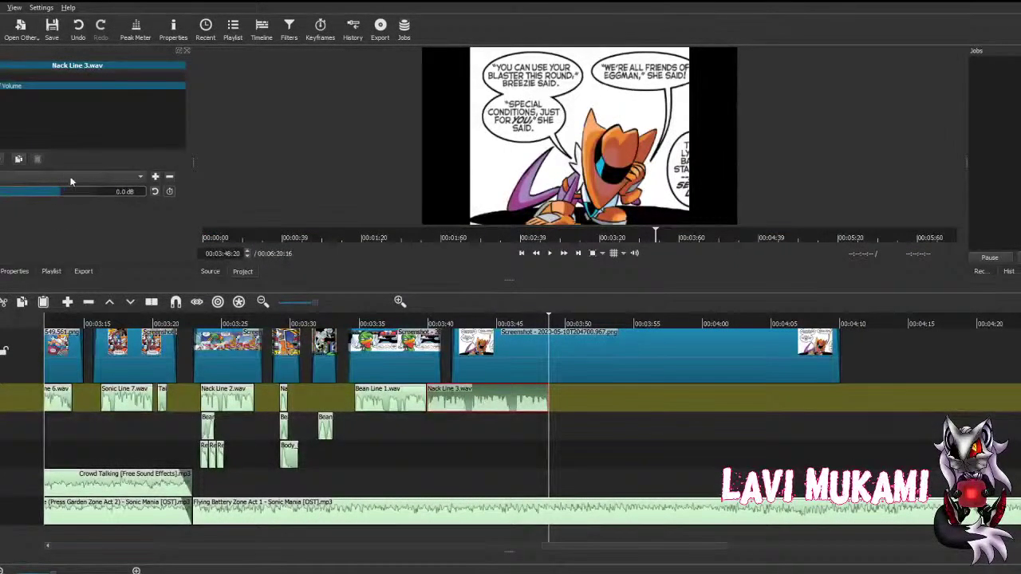
pyautogui.scroll(-1, 57, 177)
# Step: Move Nack Line 3.wav beneath the start of its Nack panel, shorten the panel to end just after the line, and save
pyautogui.moveTo(482, 406); pyautogui.dragTo(541, 398)
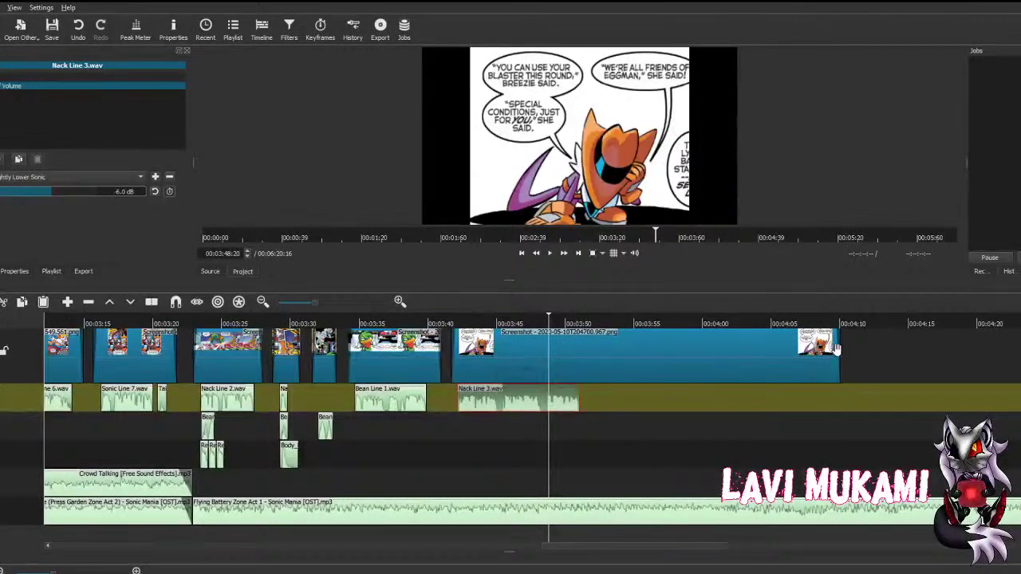
pyautogui.moveTo(836, 359); pyautogui.dragTo(576, 378)
pyautogui.hotkey('ctrl', 's')
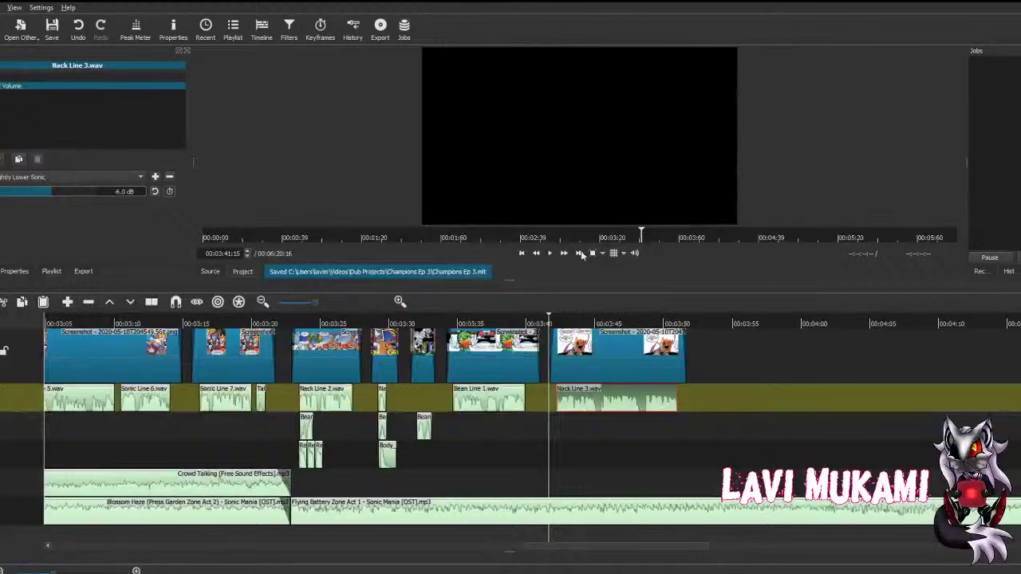
# Step: Preview the Nack Line 3 panel, extend its end slightly past the voice line, and save the project
pyautogui.click(549, 253)
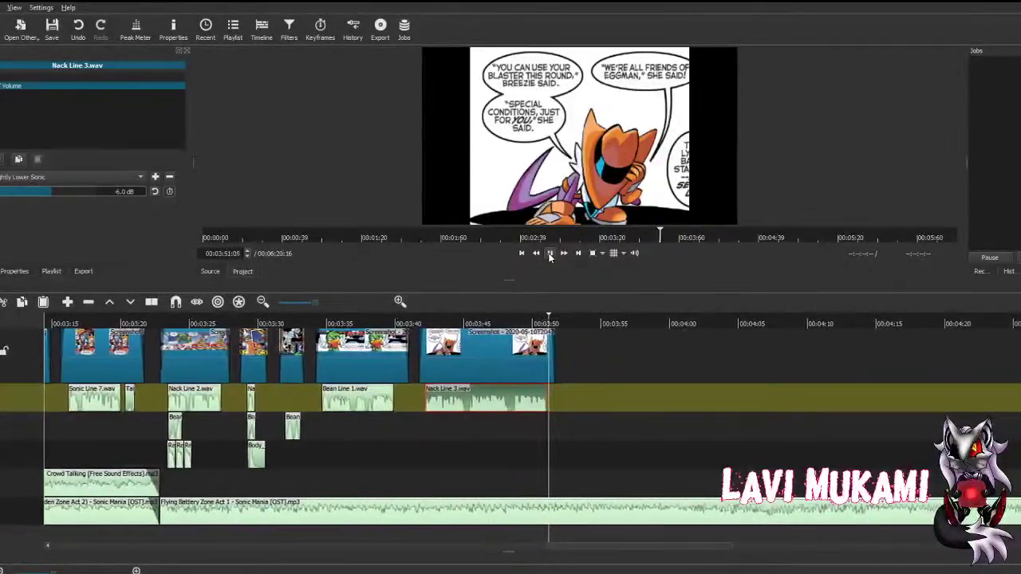
pyautogui.click(549, 253)
pyautogui.moveTo(551, 349); pyautogui.dragTo(564, 353)
pyautogui.hotkey('ctrl', 's')
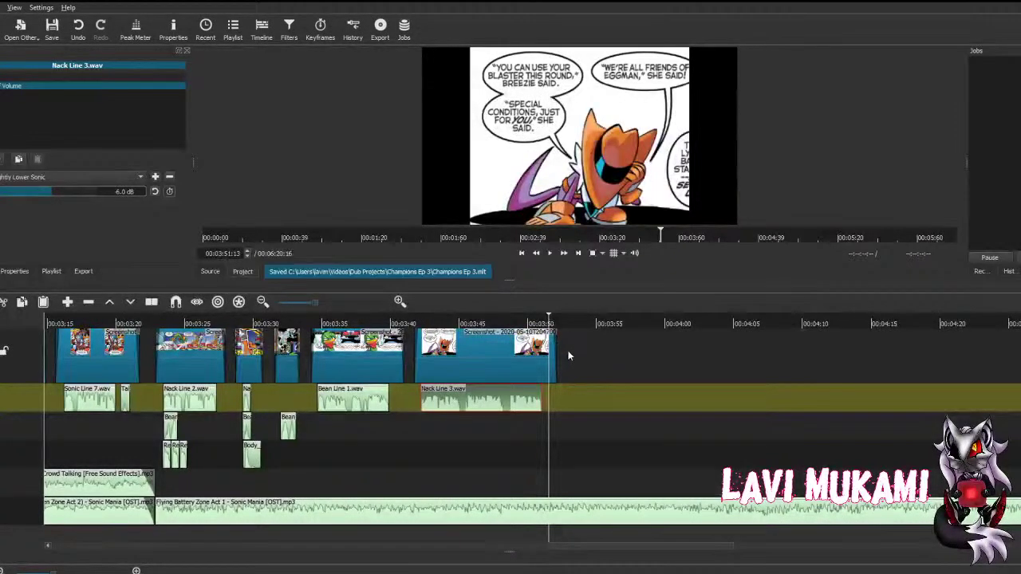
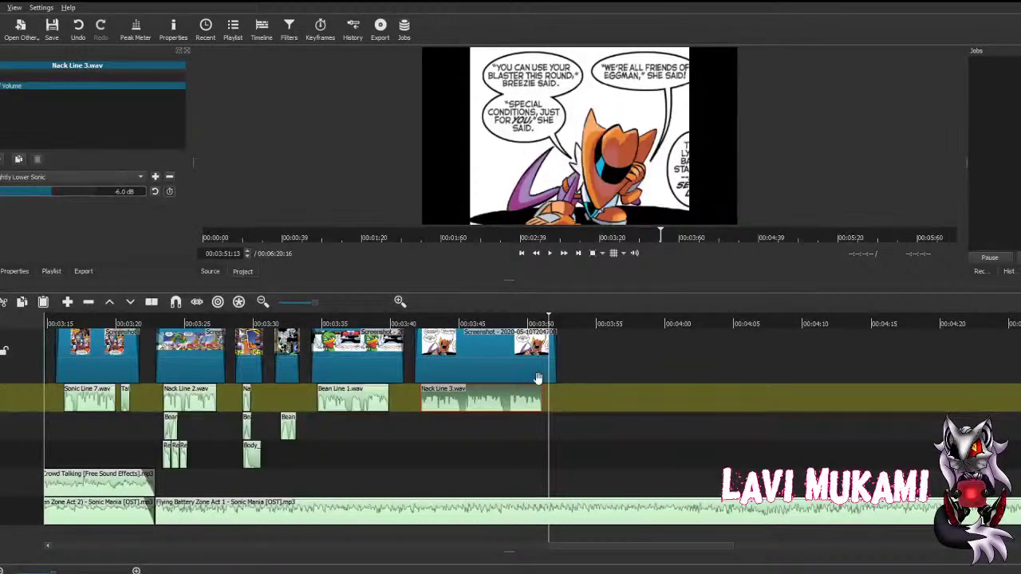
pyautogui.scroll(1, 530, 349)
pyautogui.scroll(1, 528, 351)
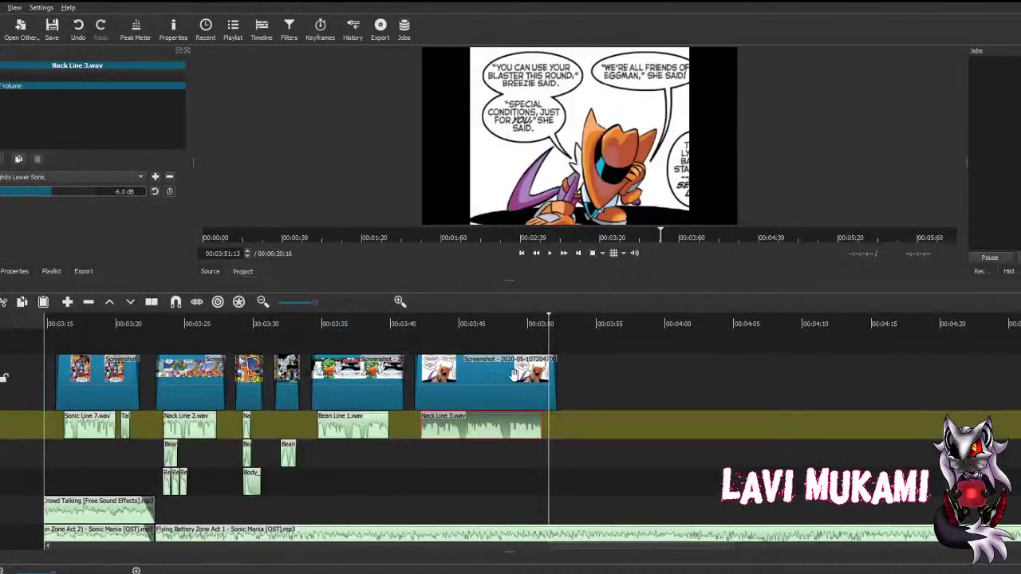
pyautogui.scroll(-1, 518, 355)
pyautogui.scroll(-1, 488, 359)
pyautogui.scroll(2, 487, 359)
pyautogui.click(485, 372)
pyautogui.scroll(-1, 484, 375)
pyautogui.scroll(2, 484, 376)
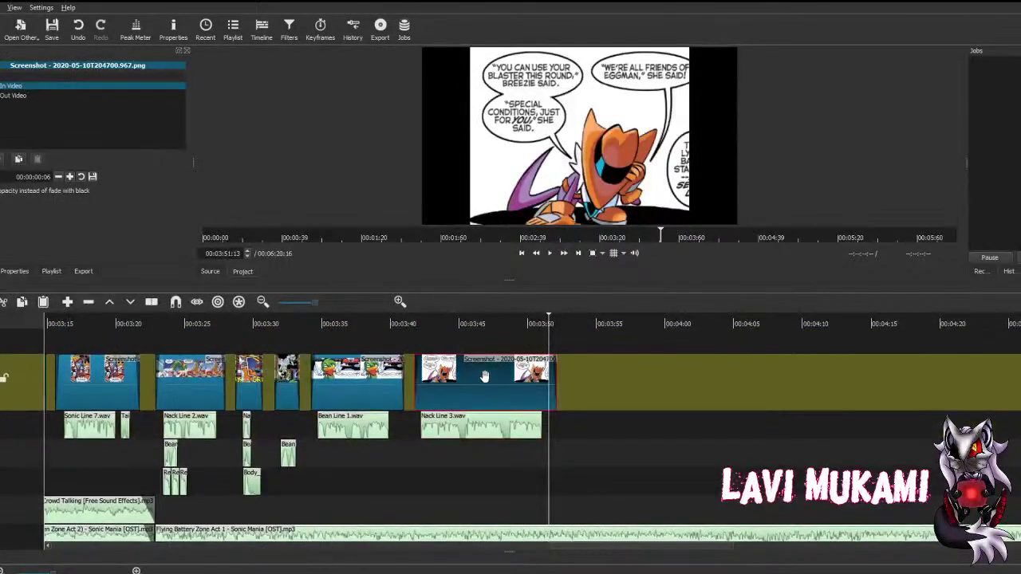
pyautogui.scroll(-2, 484, 376)
pyautogui.scroll(2, 484, 376)
pyautogui.scroll(-2, 484, 375)
pyautogui.scroll(1, 484, 375)
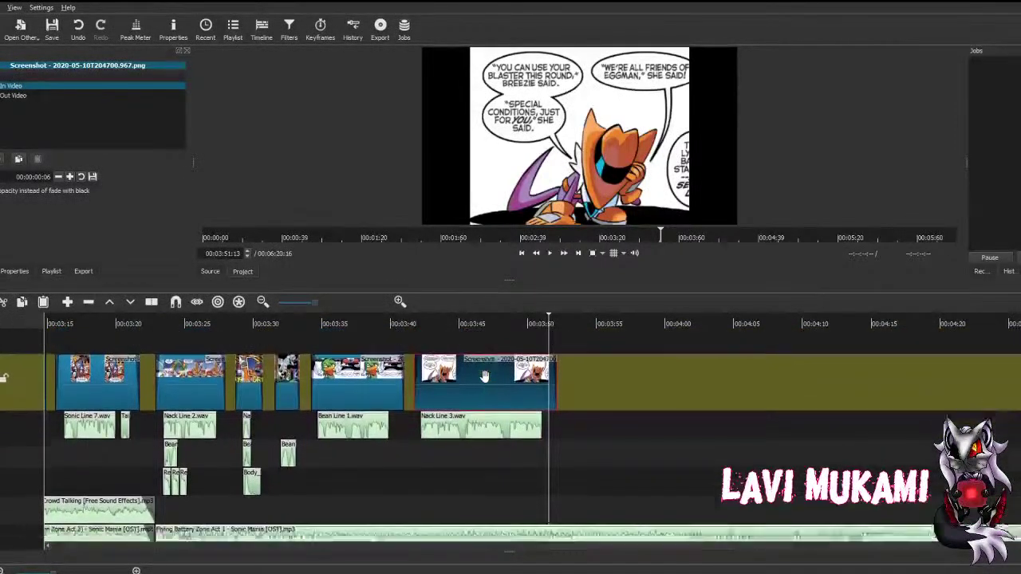
pyautogui.scroll(-2, 484, 375)
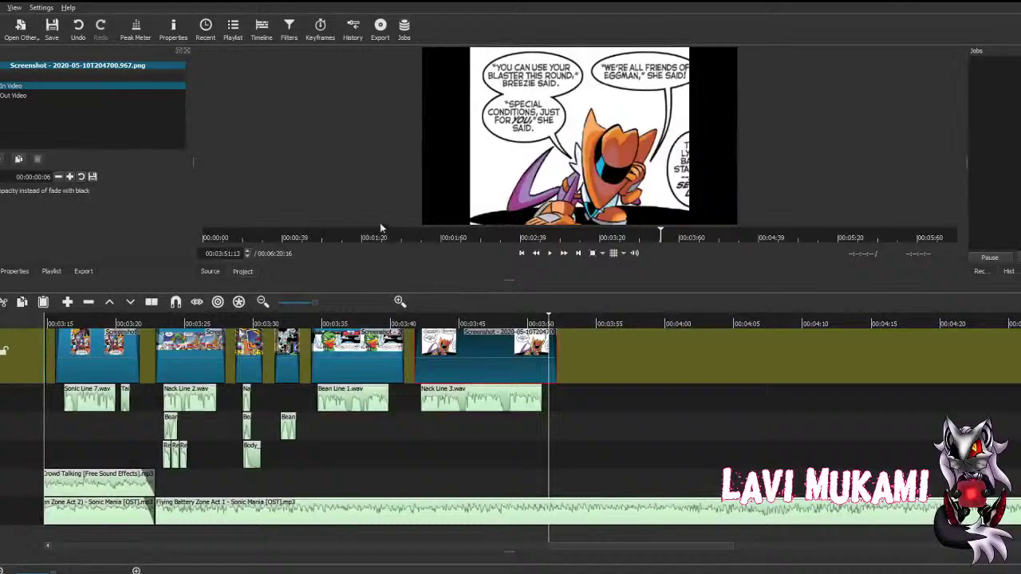
# Step: Append Screenshot - 2020-05-10T204709.044.png to the video track, placing it shortly after the previous panel and shortening it to end at about 00:04:21
pyautogui.doubleClick(487, 359)
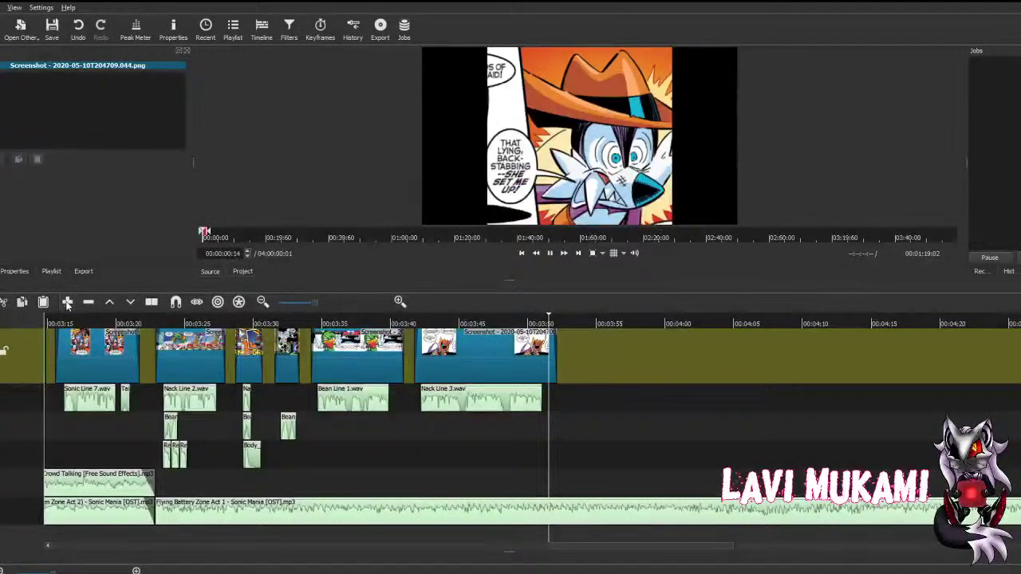
pyautogui.moveTo(558, 353); pyautogui.dragTo(192, 421)
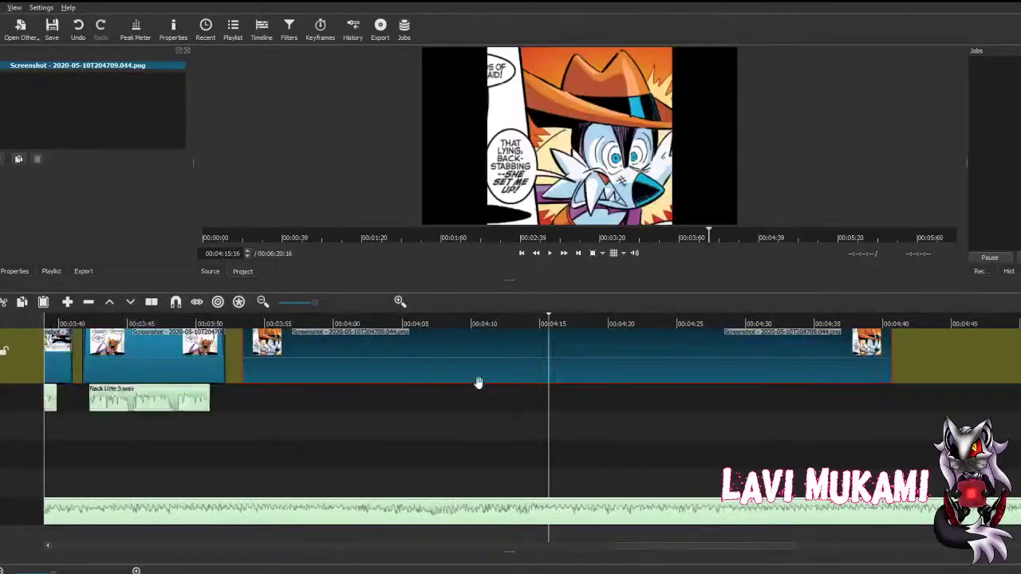
pyautogui.moveTo(479, 383); pyautogui.dragTo(475, 369)
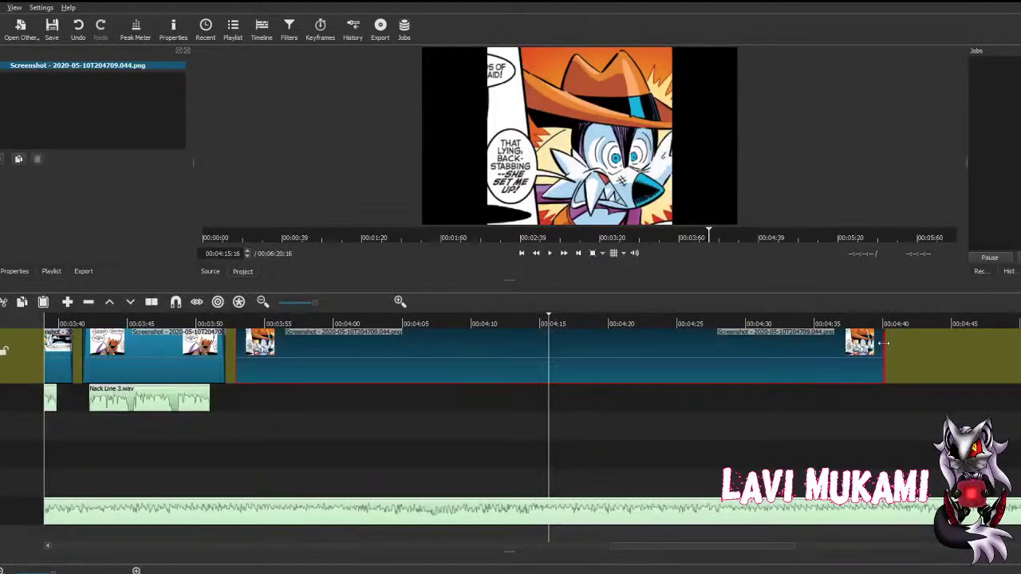
pyautogui.moveTo(882, 343); pyautogui.dragTo(628, 351)
pyautogui.scroll(2, 408, 413)
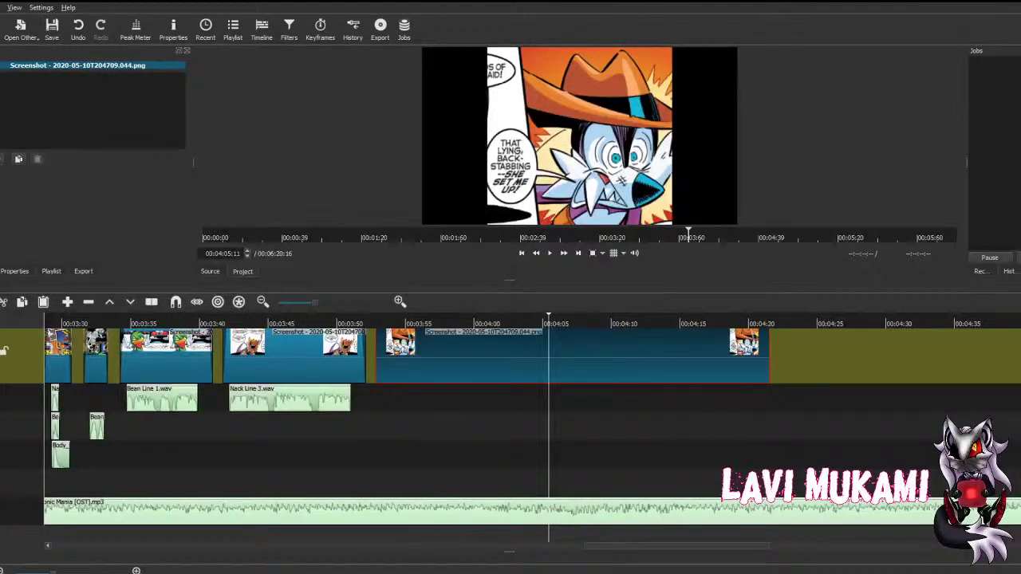
# Step: Add Fade In Video and Fade Out Video filters to the Screenshot - 2020-05-10T204709.044.png panel
pyautogui.click(12, 85)
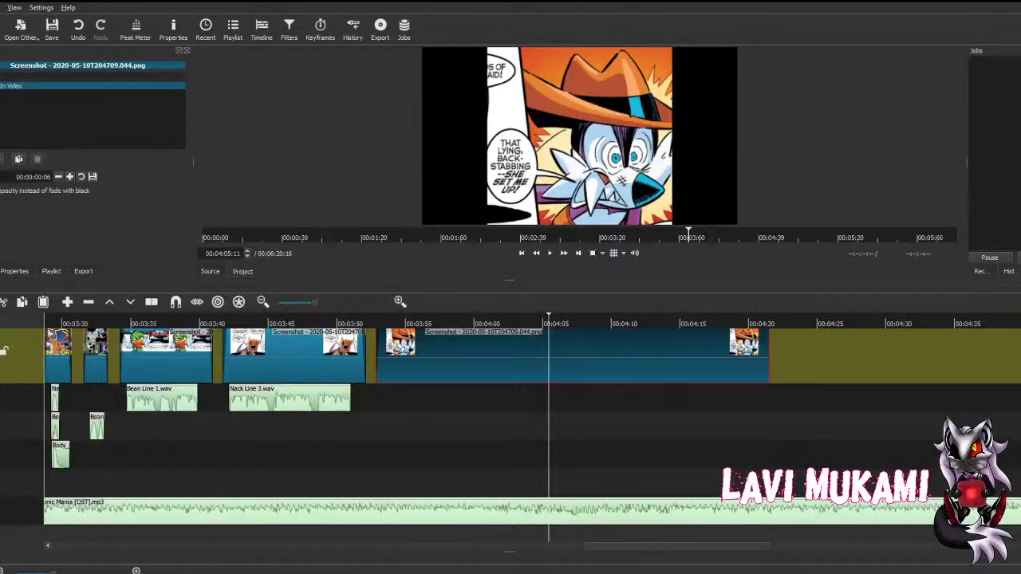
pyautogui.click(70, 176)
pyautogui.click(13, 219)
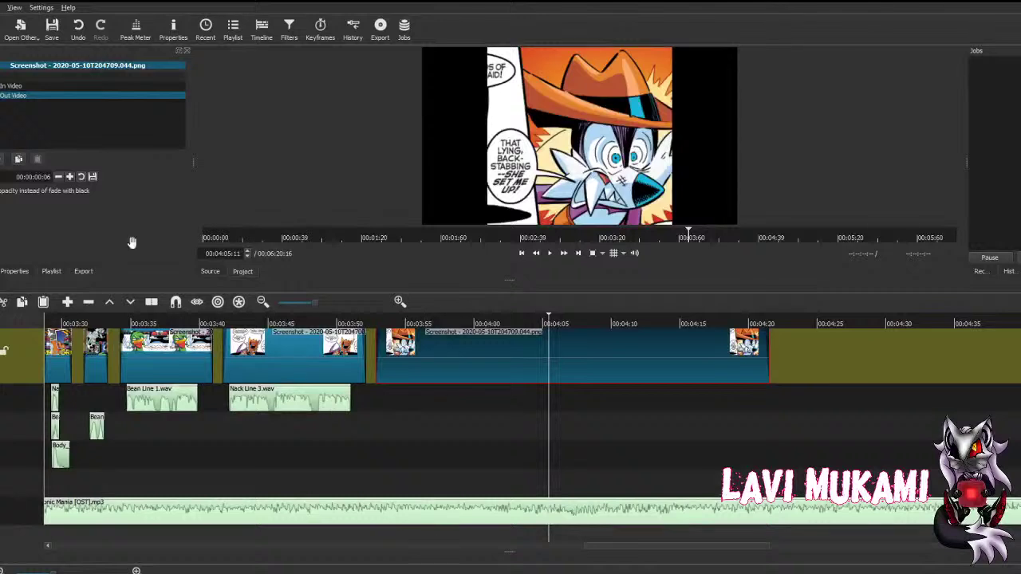
# Step: Append Nack Line 4.wav to the voice track and move it beneath the start of the newest Nack panel
pyautogui.click(289, 399)
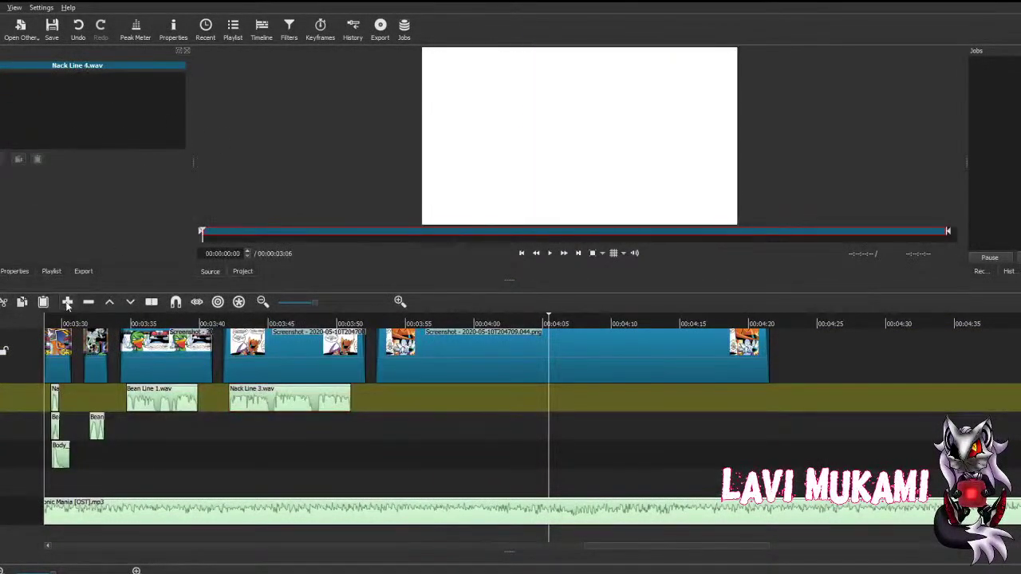
pyautogui.click(67, 303)
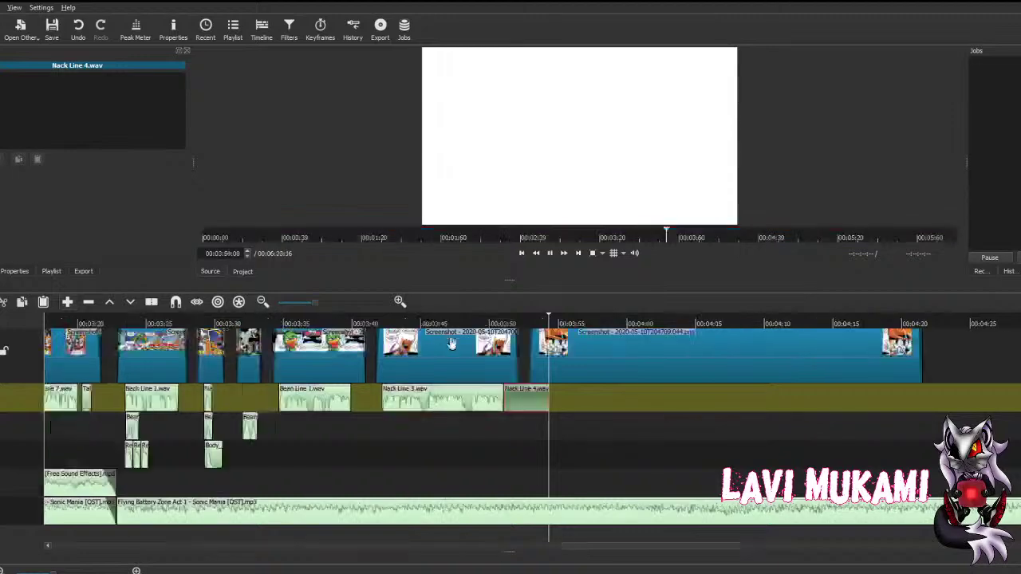
pyautogui.moveTo(495, 392); pyautogui.dragTo(539, 397)
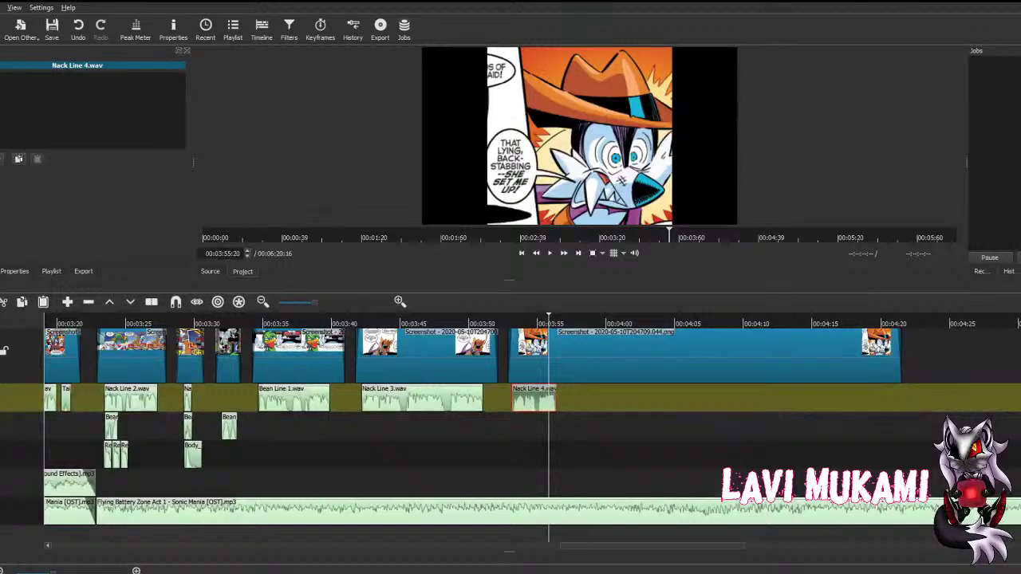
# Step: Add a Gain / Volume filter to Nack Line 4.wav and lower it to -6.0 dB with the saved preset
pyautogui.click(3, 159)
pyautogui.click(26, 231)
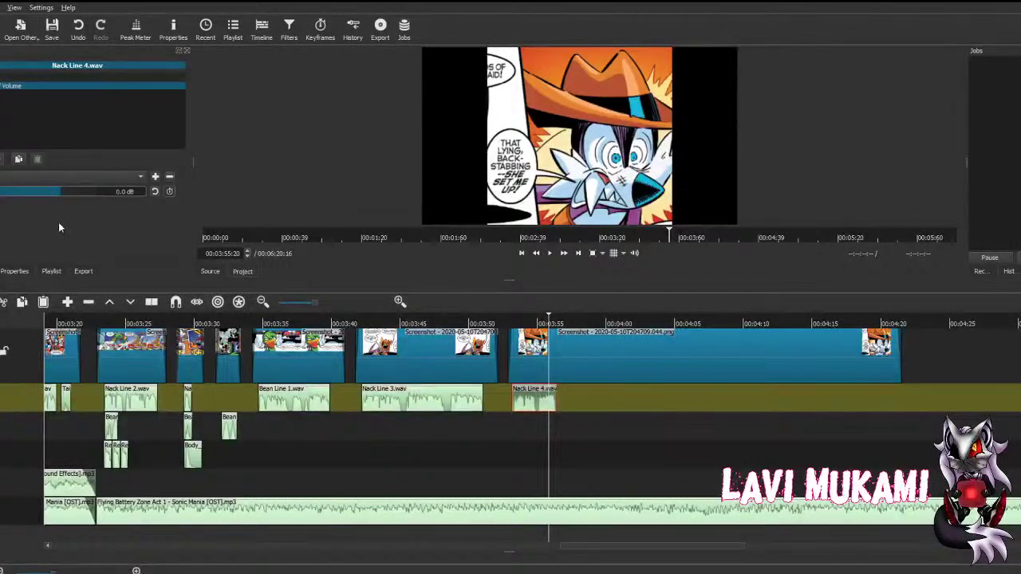
pyautogui.click(58, 228)
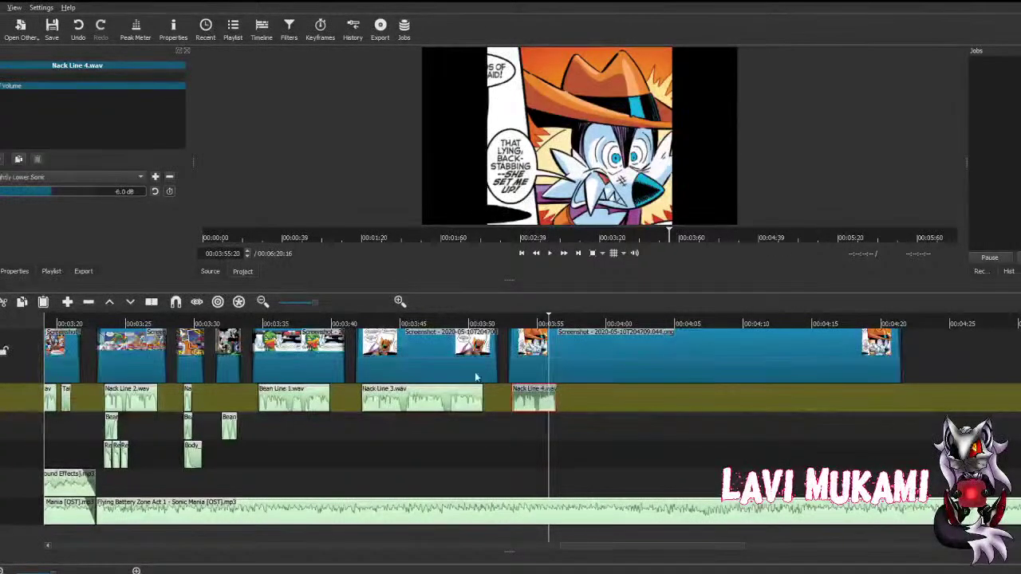
# Step: Shorten the Nack Line 4 panel to end just after the voice line and save the project
pyautogui.click(897, 347)
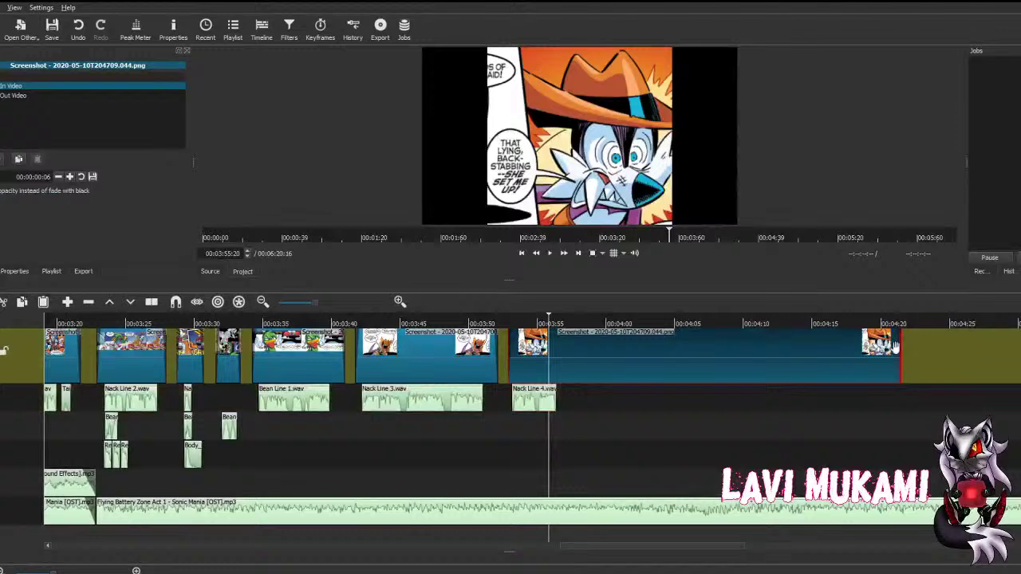
pyautogui.moveTo(896, 347); pyautogui.dragTo(556, 362)
pyautogui.hotkey('ctrl', 's')
# Step: Preview the Nack Line 4 panel's ending, extend its end slightly, and save the project
pyautogui.click(563, 253)
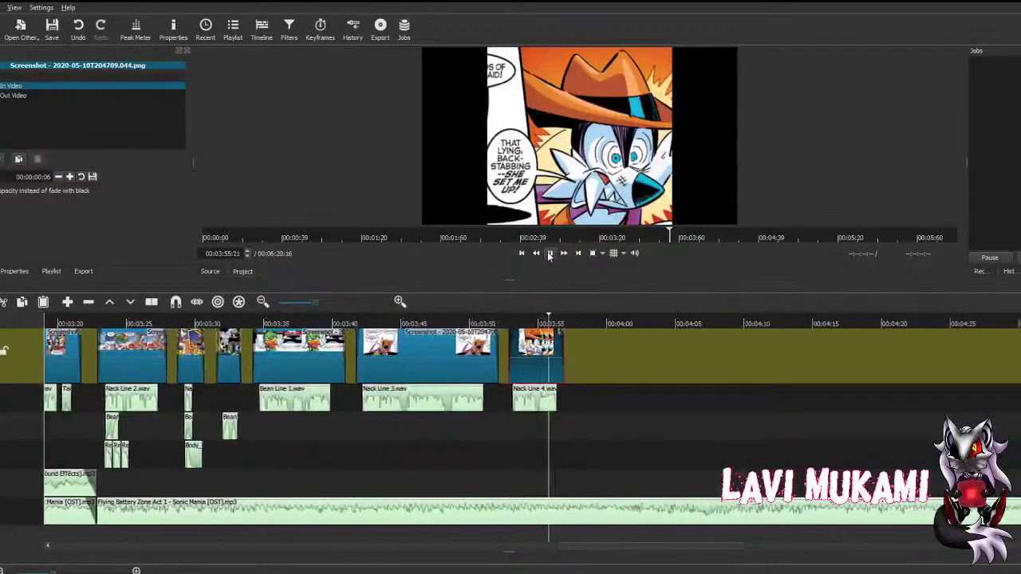
pyautogui.click(549, 253)
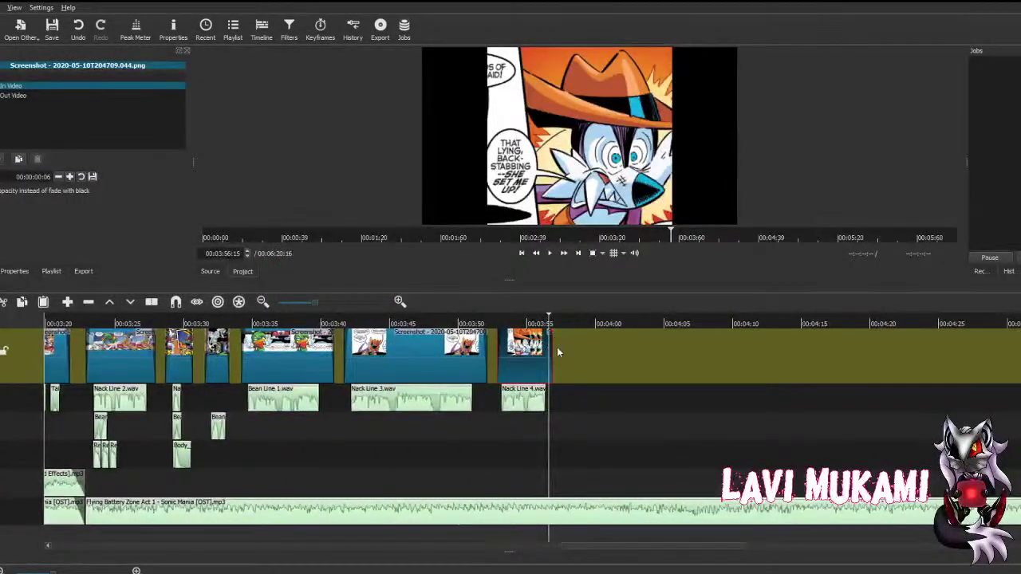
pyautogui.hotkey('ctrl', 's')
pyautogui.click(549, 253)
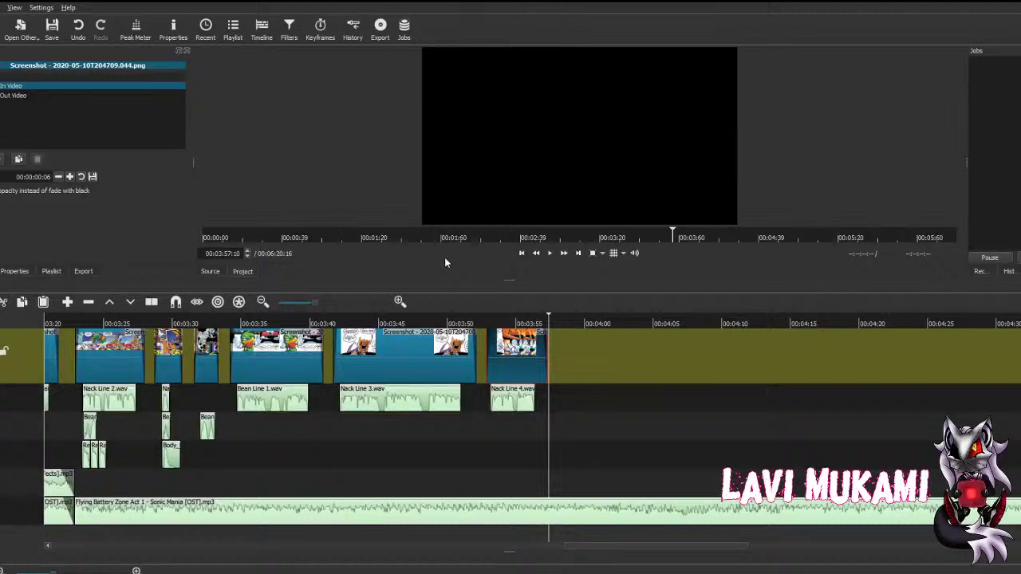
# Step: Append Screenshot - 2020-05-10T204721.285.png to the video track, placing it shortly after the Nack panel and shortening it to end at about 00:04:26
pyautogui.click(210, 271)
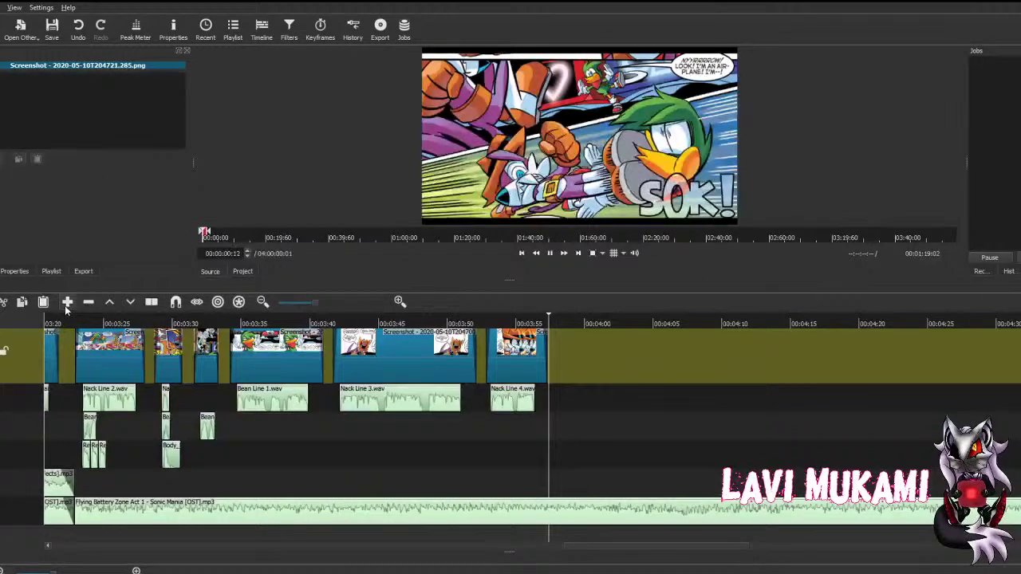
pyautogui.press('a')
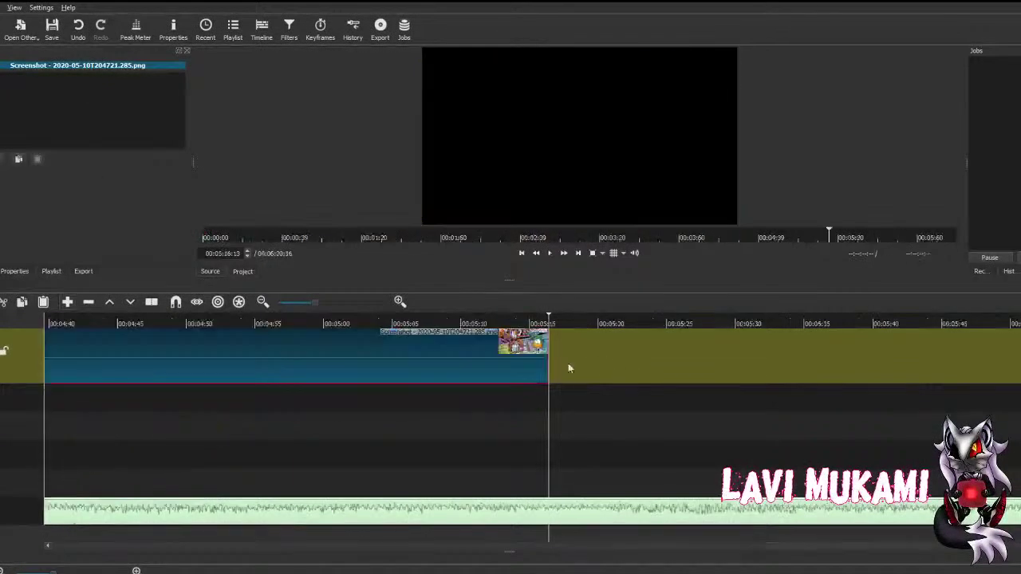
pyautogui.moveTo(547, 355); pyautogui.dragTo(134, 356)
pyautogui.click(116, 405)
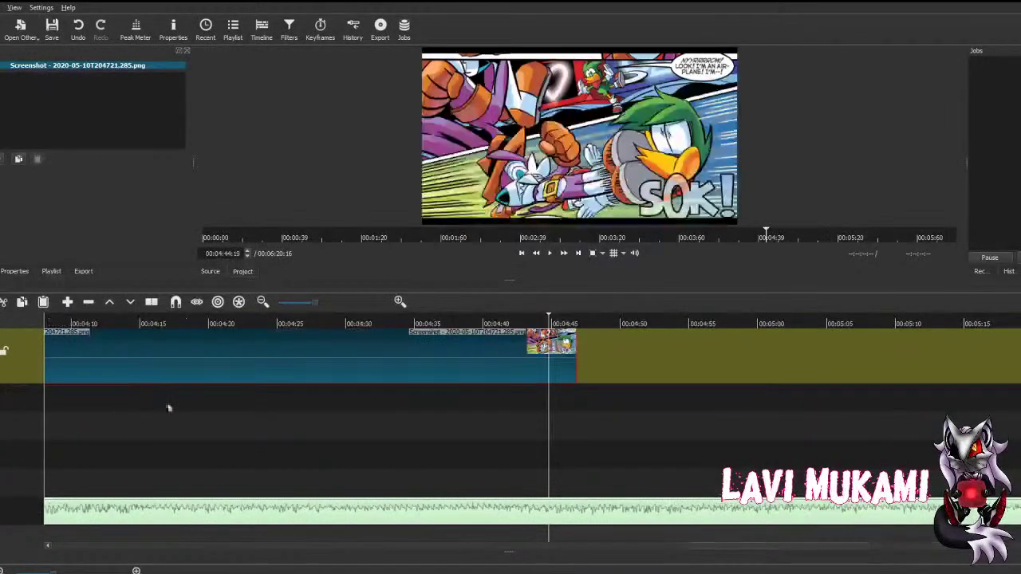
pyautogui.click(168, 406)
pyautogui.moveTo(562, 358); pyautogui.dragTo(545, 355)
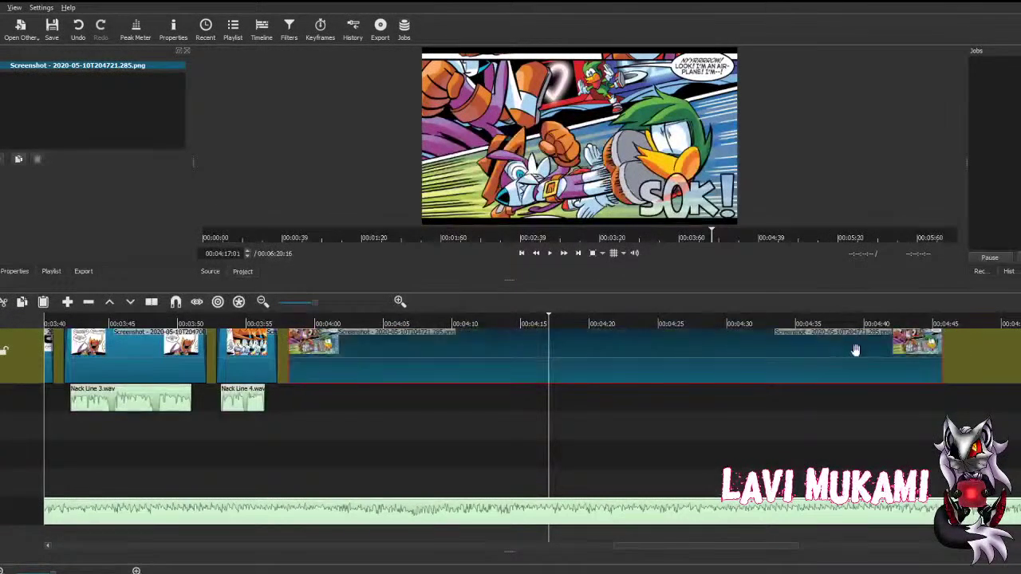
pyautogui.moveTo(944, 349); pyautogui.dragTo(668, 357)
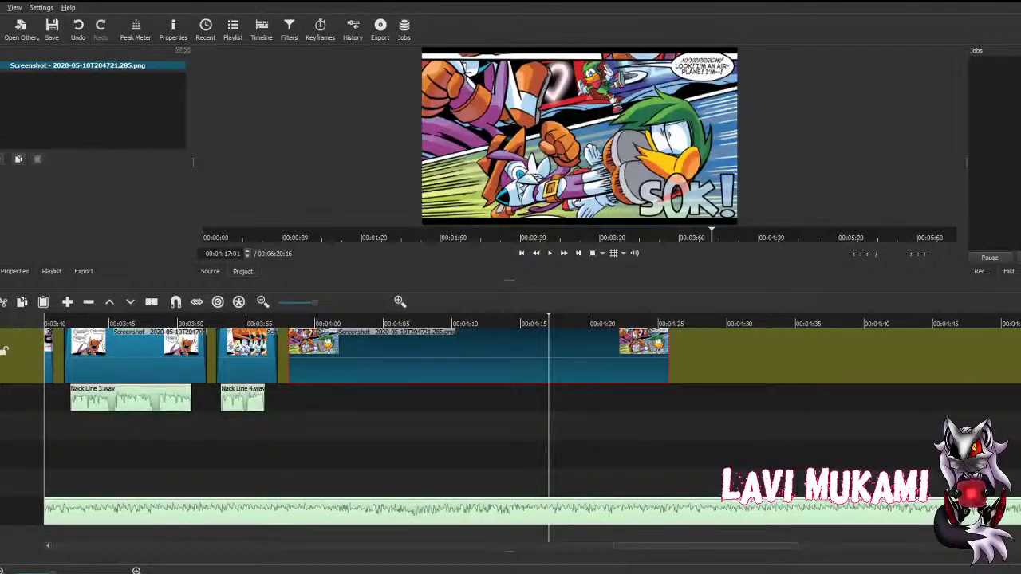
# Step: Append Kick (Sound Effects) (1).mp3 to the first audio track, aligned with the new panel's start, and lower its gain to -15.7 dB
pyautogui.click(20, 405)
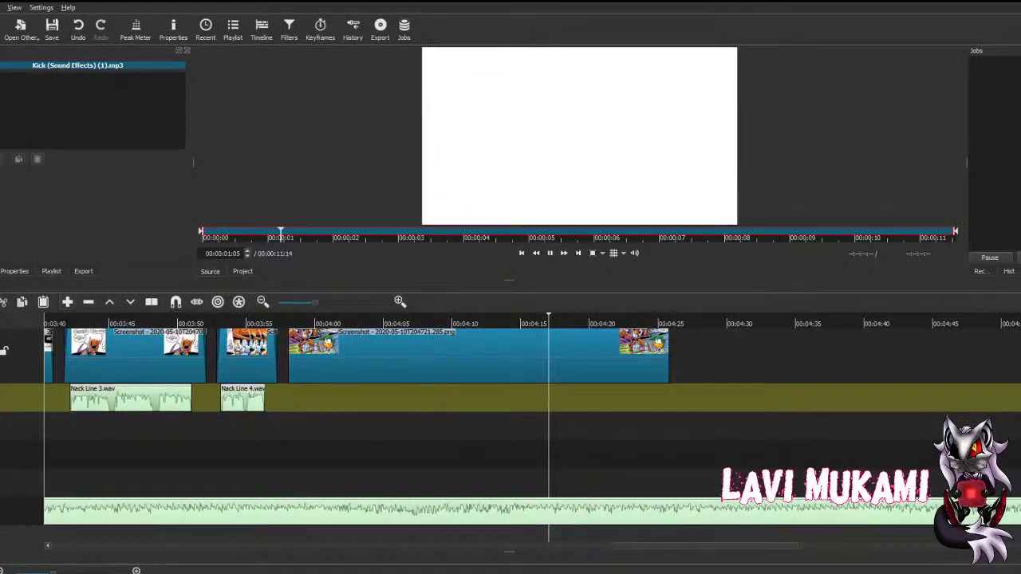
pyautogui.press('a')
pyautogui.click(18, 159)
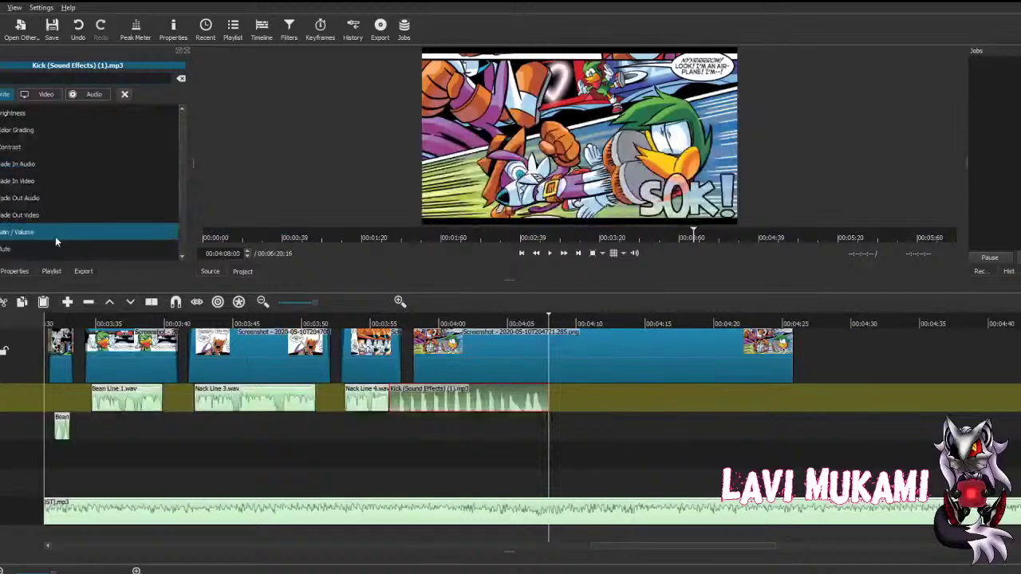
pyautogui.click(55, 236)
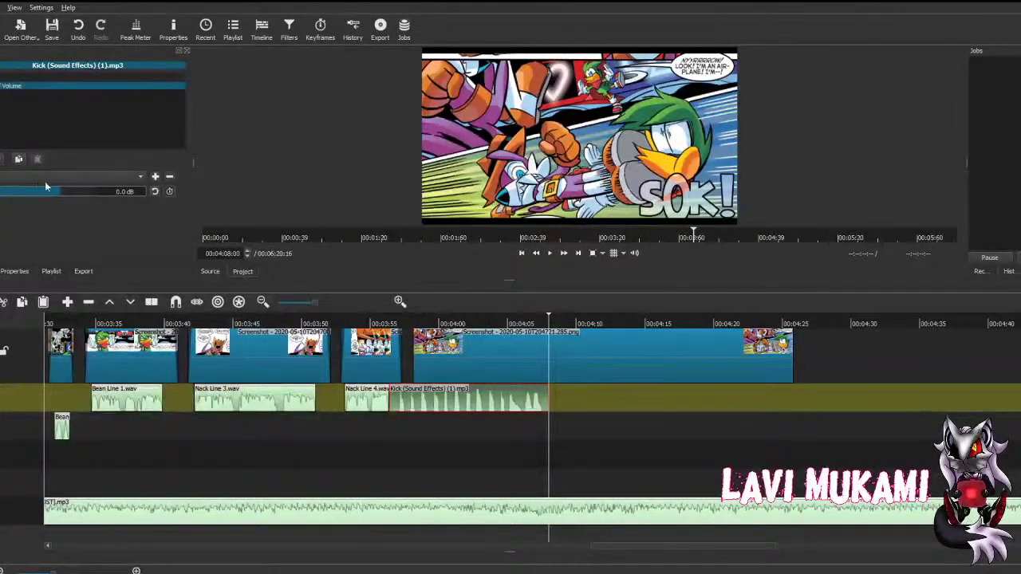
pyautogui.click(41, 192)
pyautogui.moveTo(457, 403); pyautogui.dragTo(501, 357)
pyautogui.hotkey('ctrl', 's')
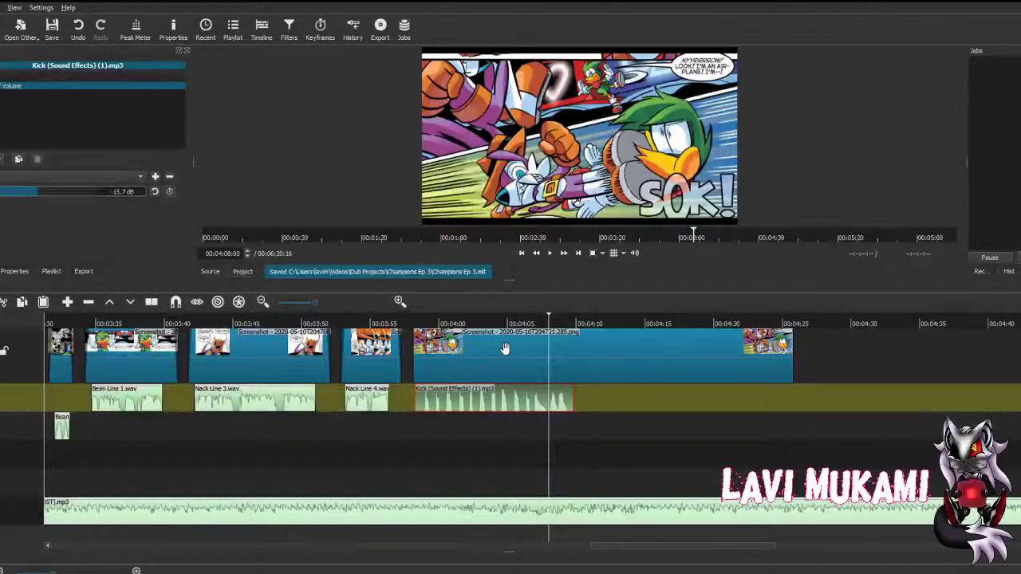
# Step: Add Fade In Video and Fade Out Video filters to the new panel and shorten it to end at about 00:04:15
pyautogui.click(495, 347)
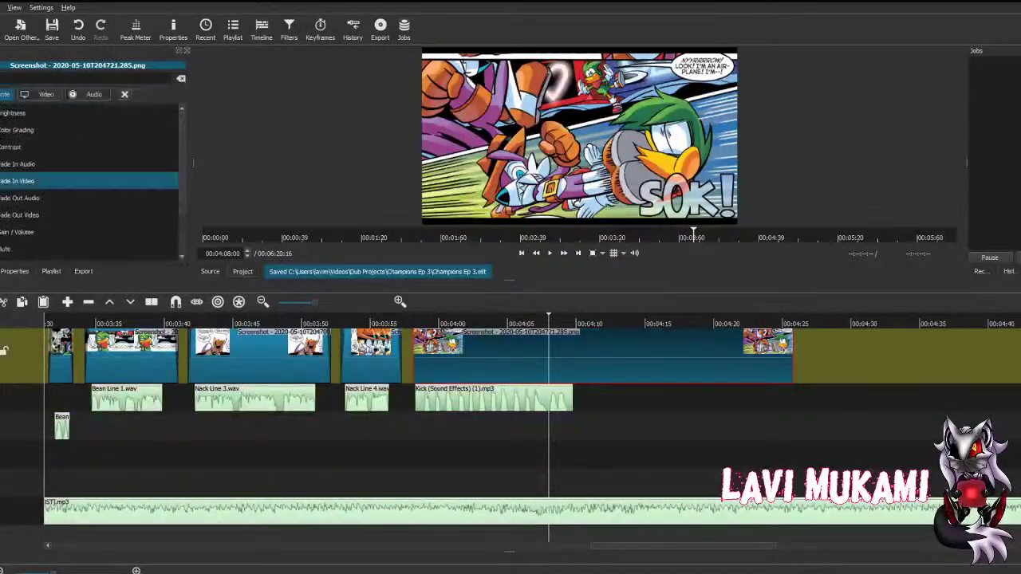
pyautogui.click(69, 177)
pyautogui.click(46, 214)
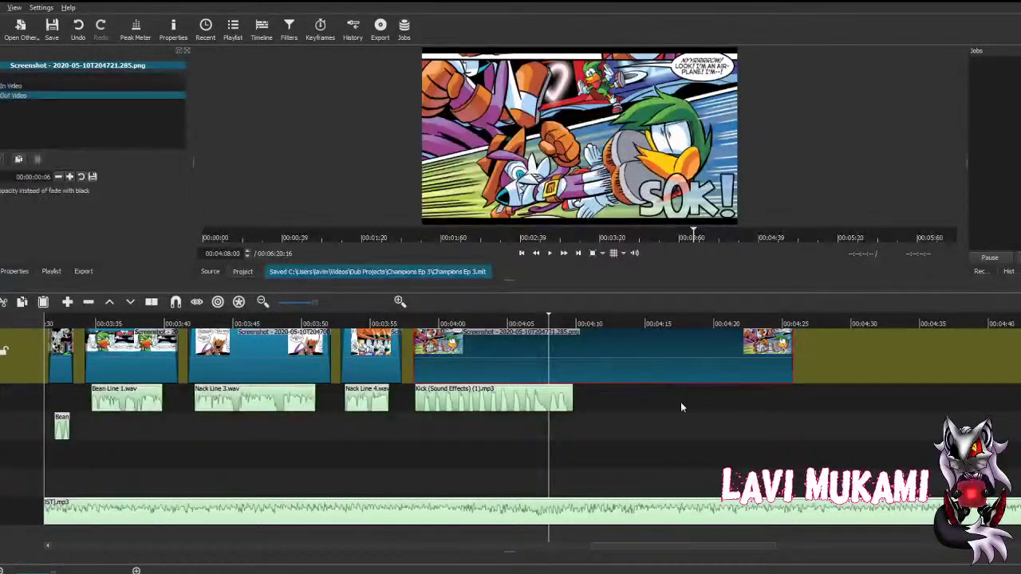
pyautogui.moveTo(792, 370); pyautogui.dragTo(633, 369)
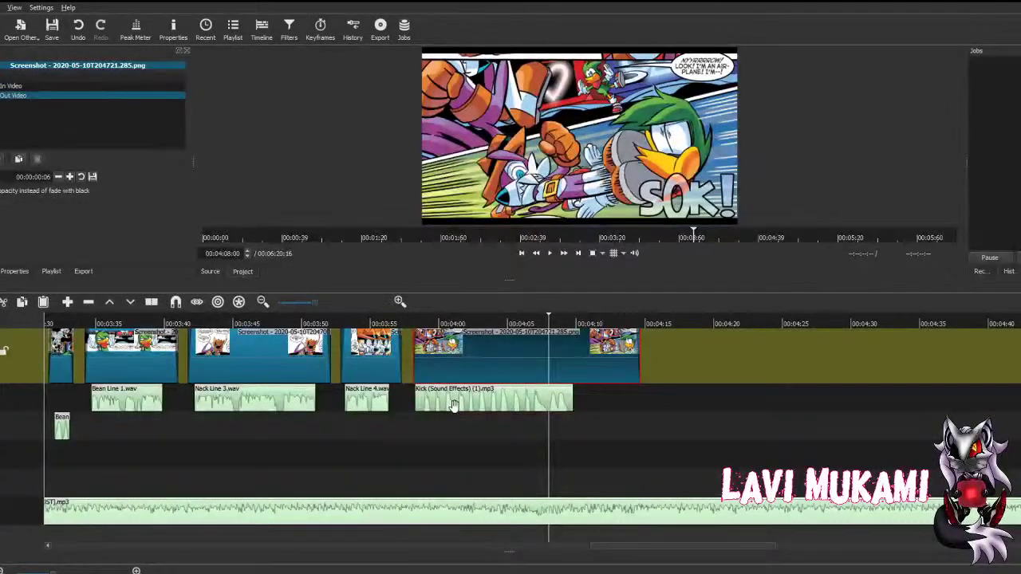
# Step: Move the kick clip to the third audio track near the panel's end and append Bean Line 2.wav to the first track just after the panel's start
pyautogui.moveTo(503, 405); pyautogui.dragTo(607, 406)
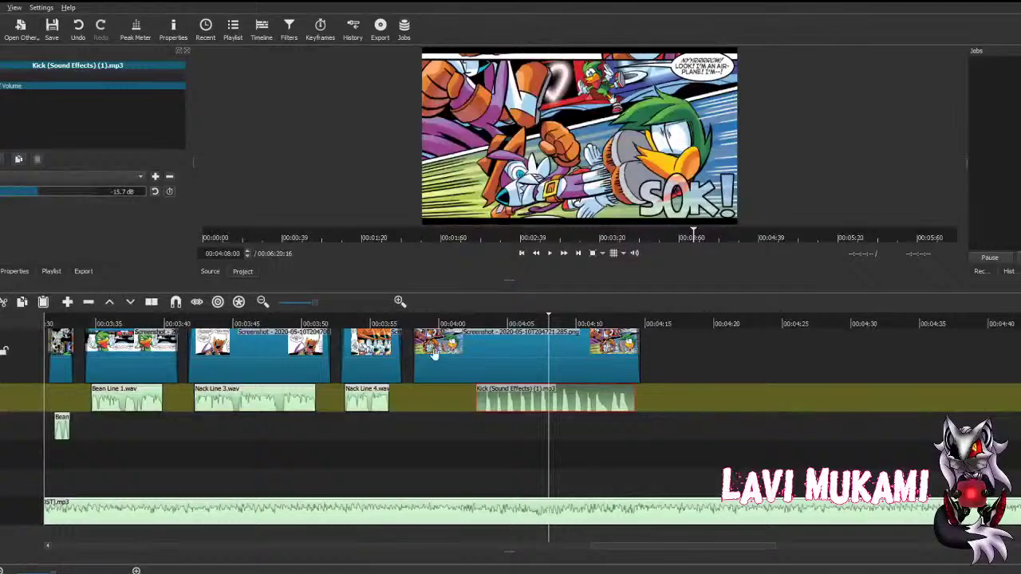
pyautogui.moveTo(513, 399); pyautogui.dragTo(449, 454)
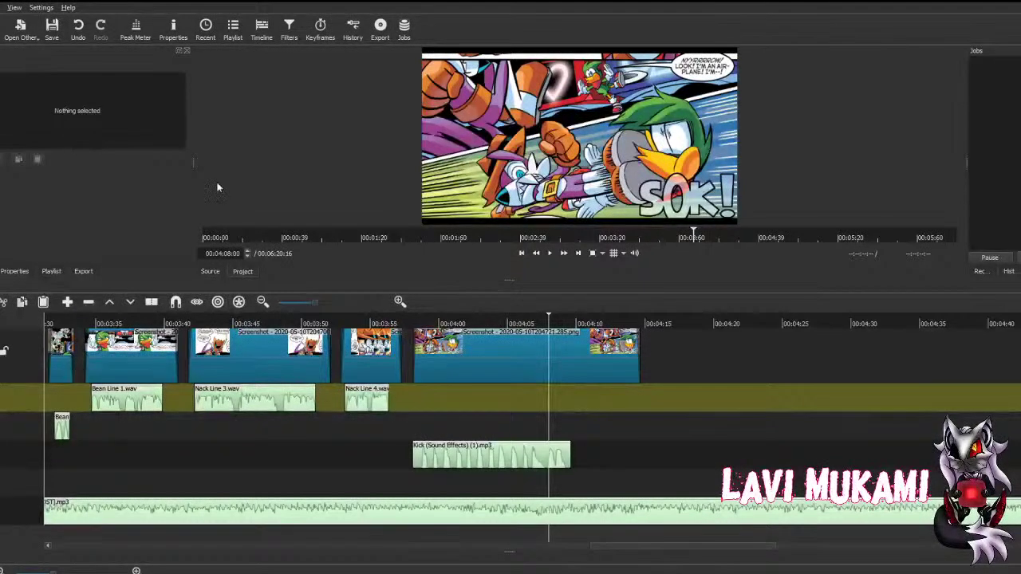
pyautogui.doubleClick(165, 134)
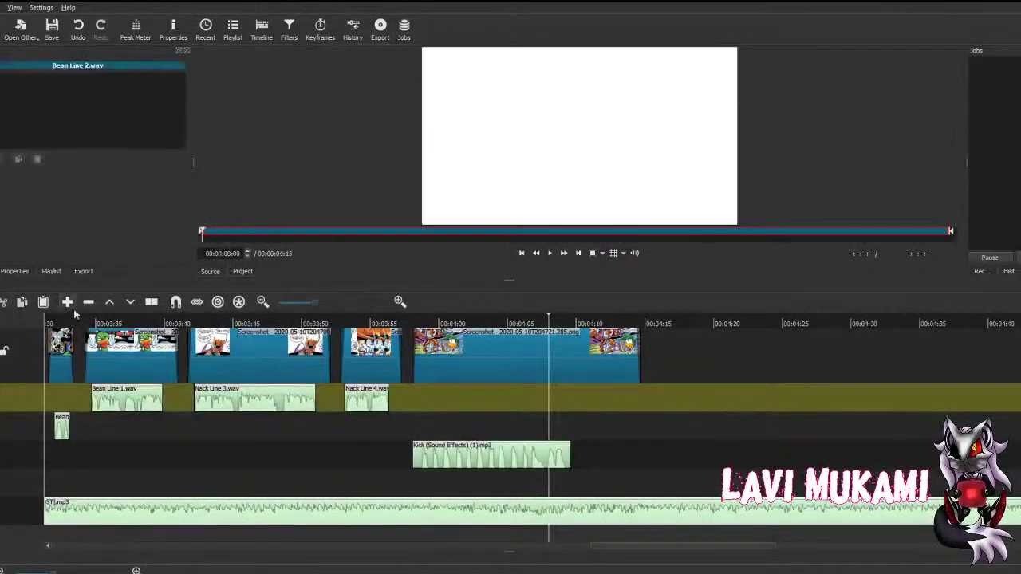
pyautogui.press('space')
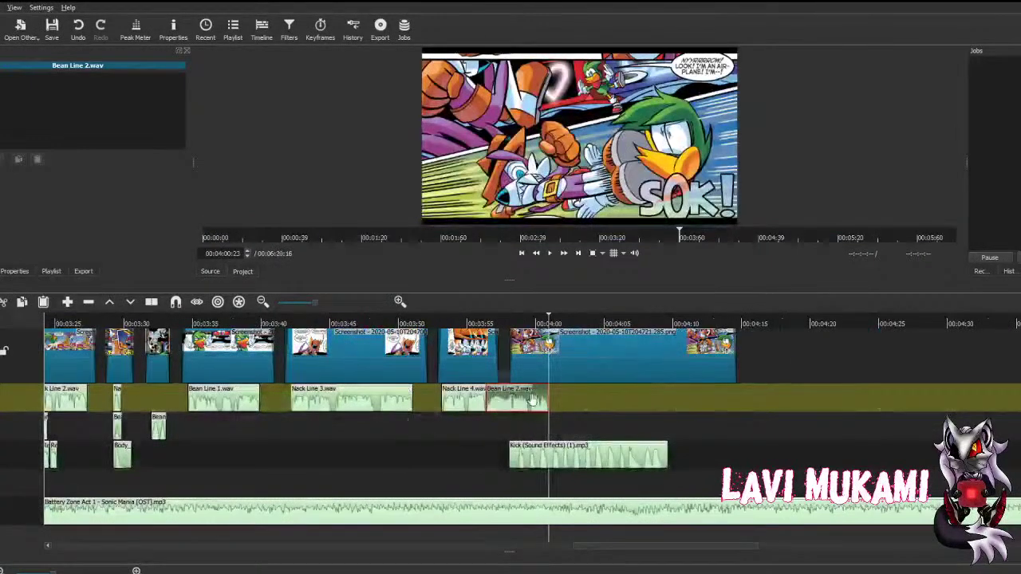
pyautogui.moveTo(78, 64); pyautogui.dragTo(552, 400)
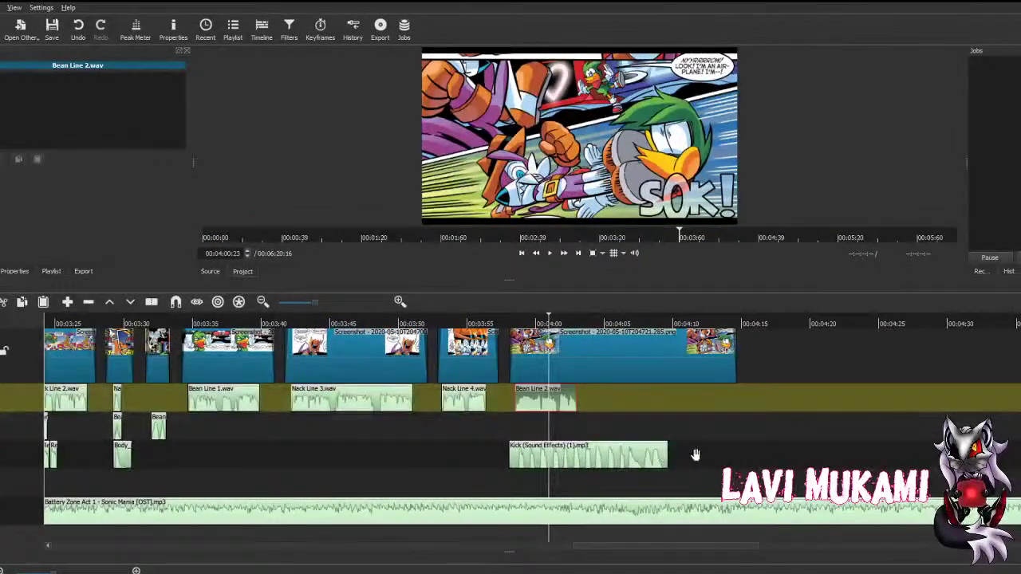
pyautogui.moveTo(658, 457); pyautogui.dragTo(843, 456)
pyautogui.press('Up')
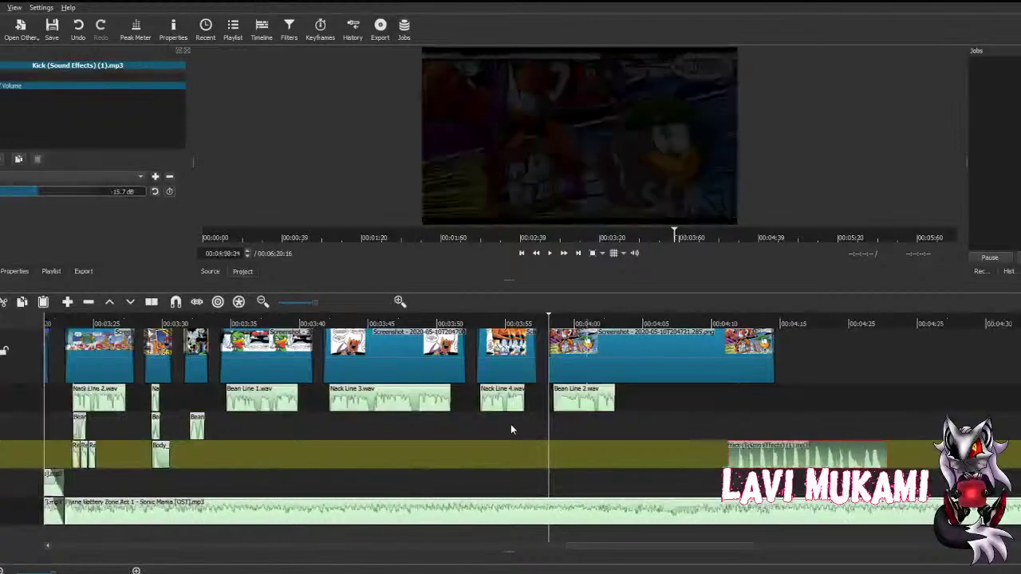
# Step: Preview Bean Line 2.wav, lower its gain to -6.0 dB with the saved Gain / Volume preset, and save the project
pyautogui.click(548, 252)
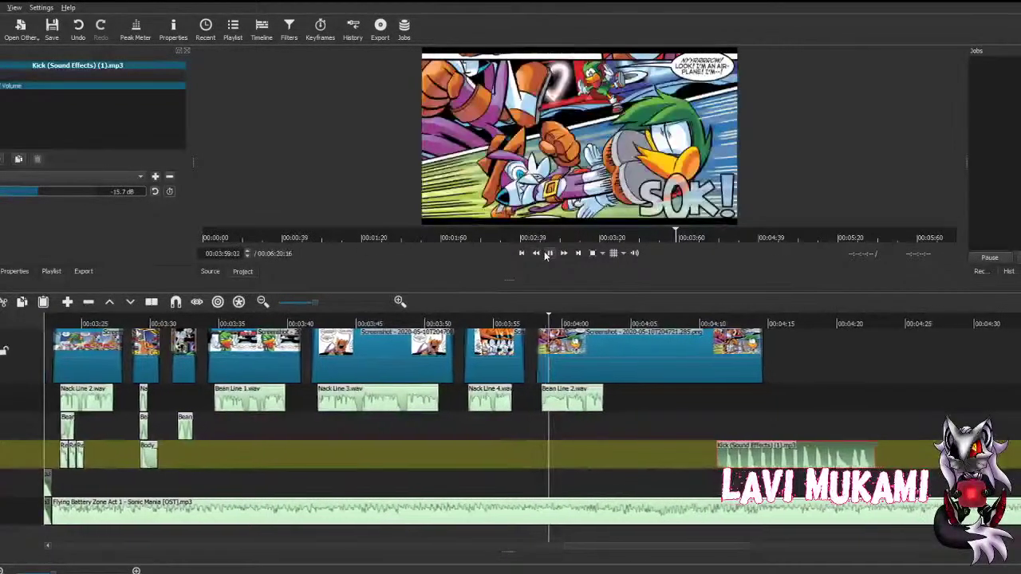
pyautogui.click(549, 253)
pyautogui.click(568, 401)
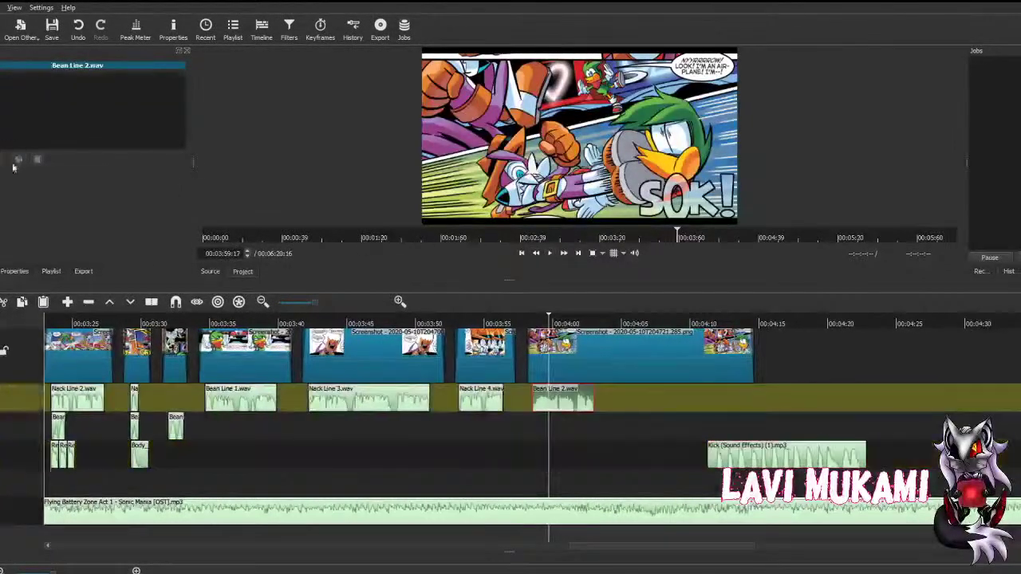
pyautogui.click(16, 162)
pyautogui.click(48, 201)
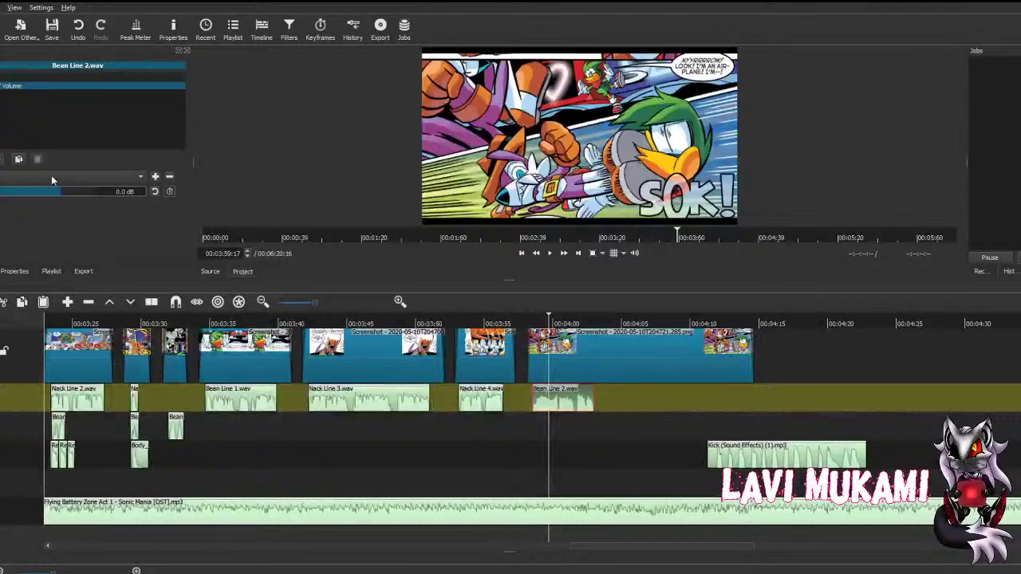
pyautogui.click(51, 176)
pyautogui.click(41, 219)
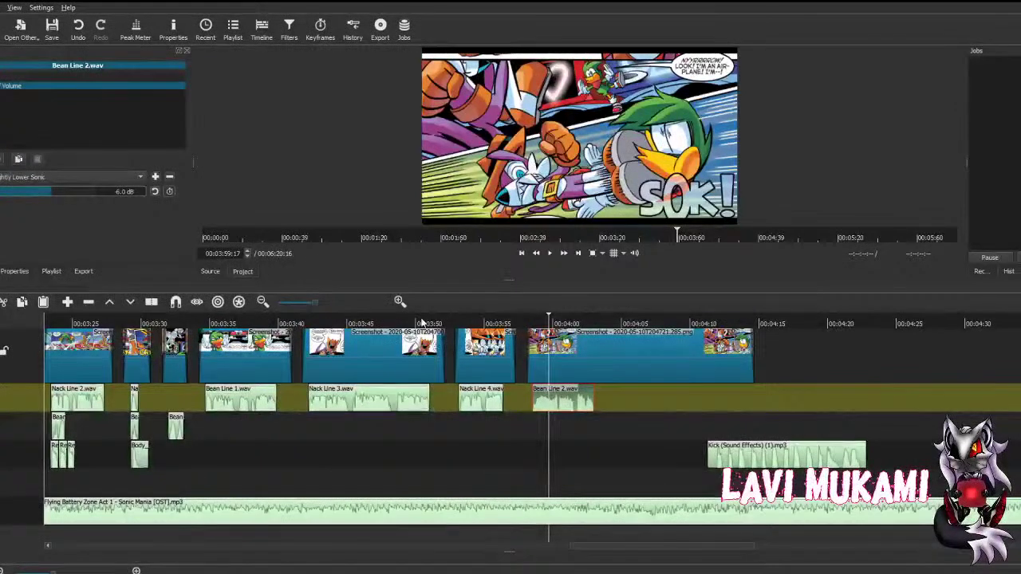
pyautogui.hotkey('ctrl', 's')
# Step: Replay the panel's opening, nudge Bean Line 2.wav slightly later, and preview the line through to its end
pyautogui.hscroll(-1, 526, 395)
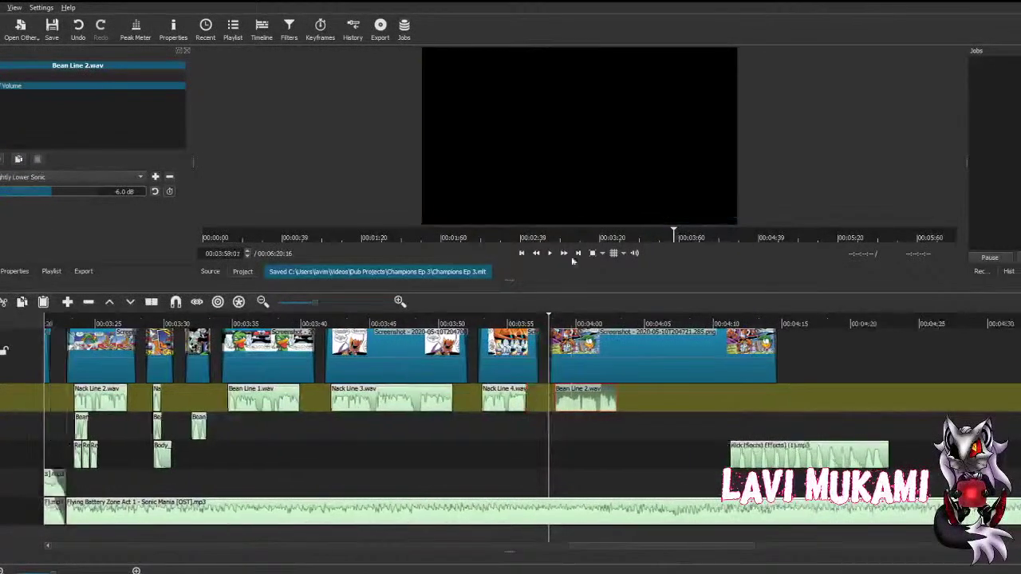
pyautogui.click(550, 253)
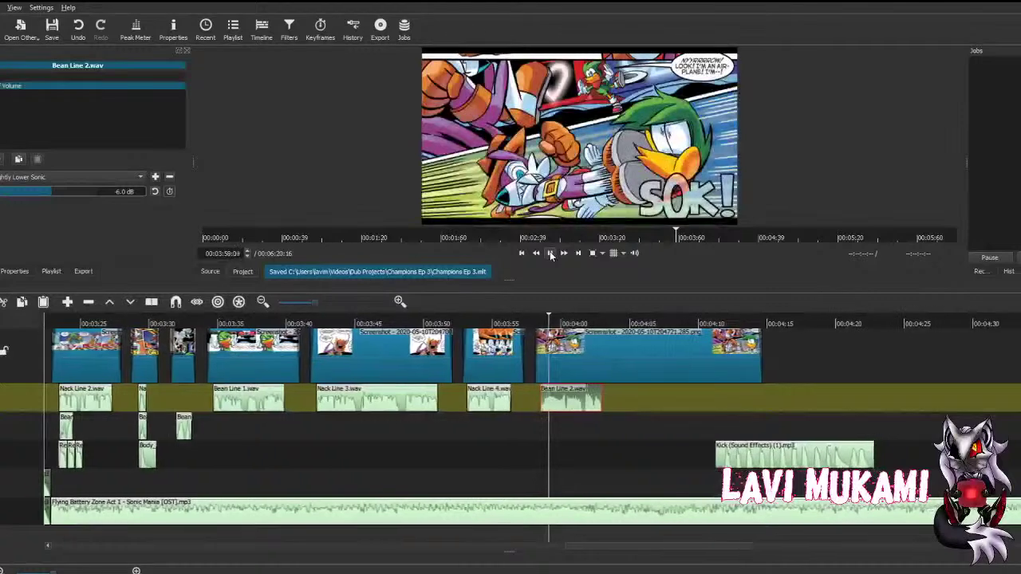
pyautogui.click(549, 253)
pyautogui.moveTo(579, 400); pyautogui.dragTo(583, 401)
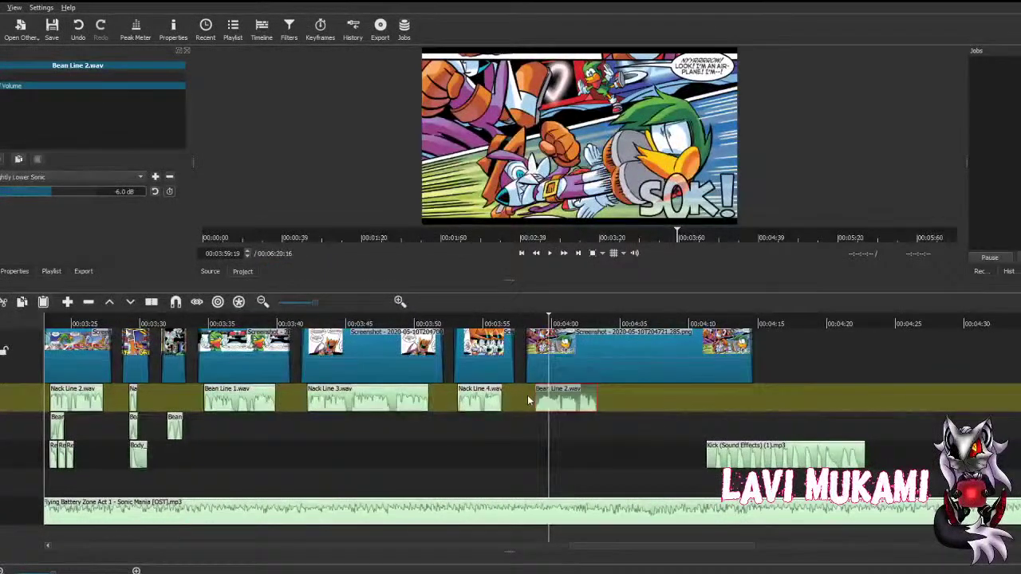
pyautogui.click(550, 253)
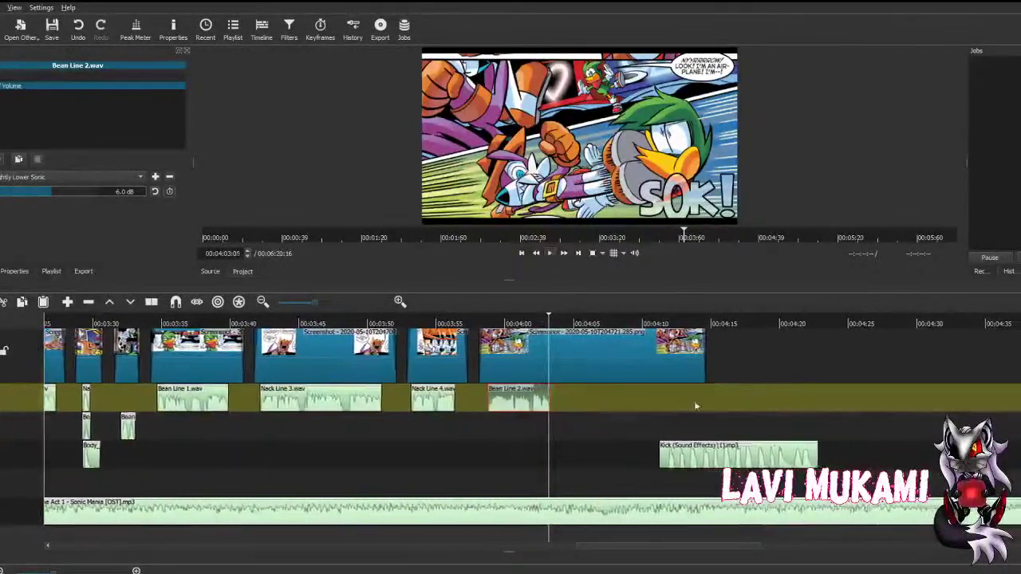
# Step: Move the kick clip back near the end of Bean Line 2.wav and cut it down to a single hit about 1 second long
pyautogui.moveTo(666, 453); pyautogui.dragTo(459, 456)
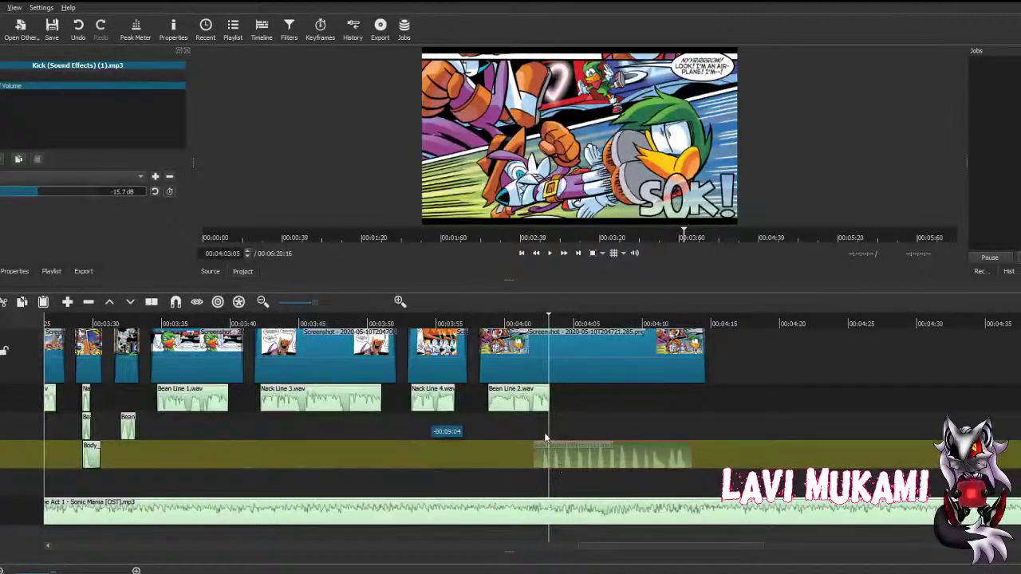
pyautogui.moveTo(546, 437); pyautogui.dragTo(534, 432)
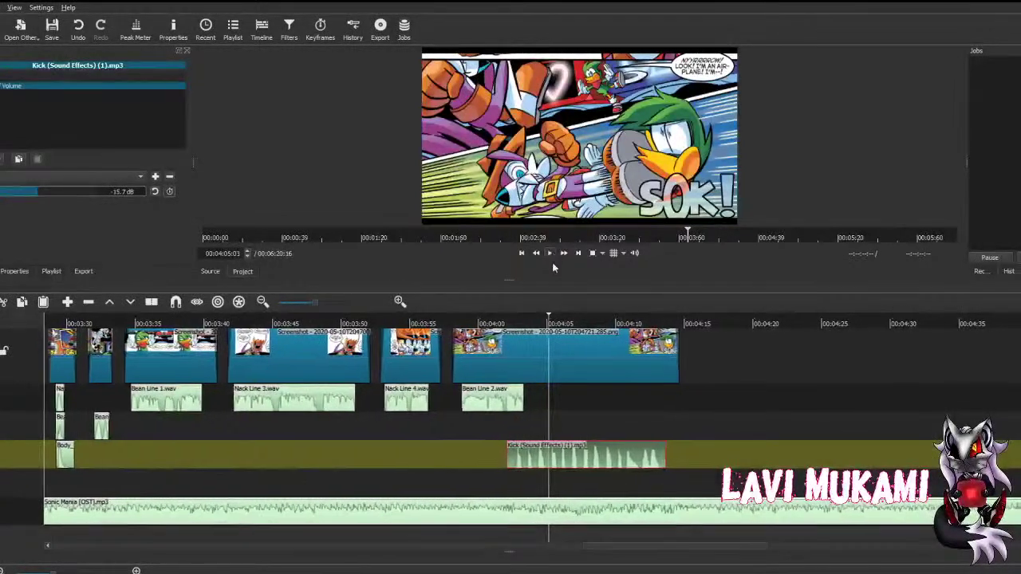
pyautogui.press('s')
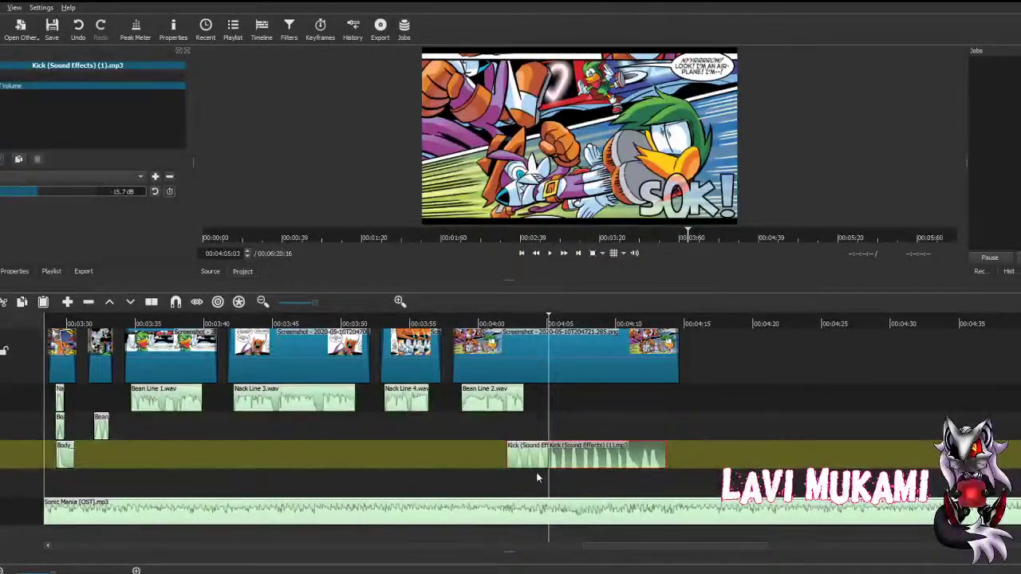
pyautogui.click(536, 473)
pyautogui.press('s')
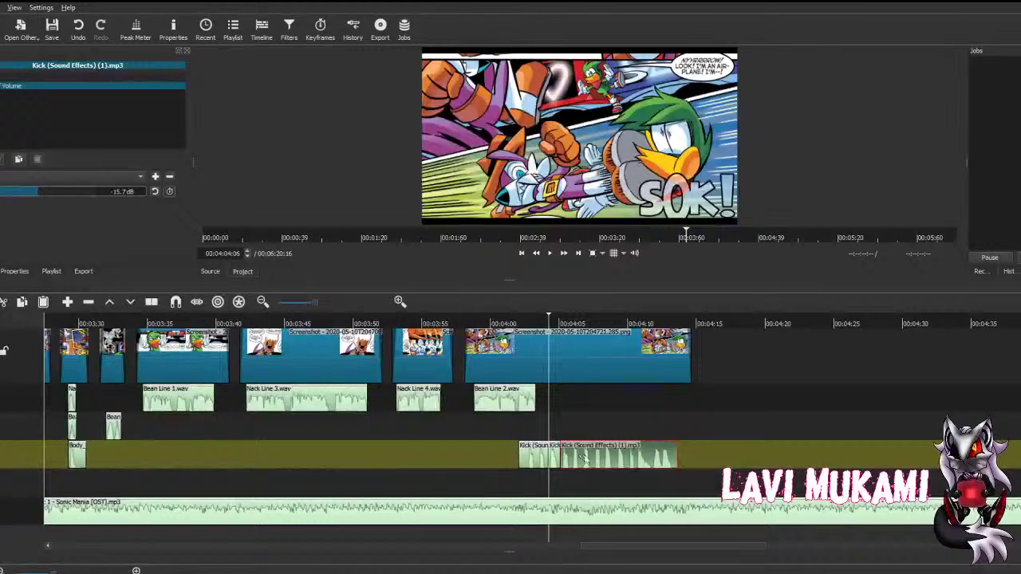
pyautogui.press('Delete')
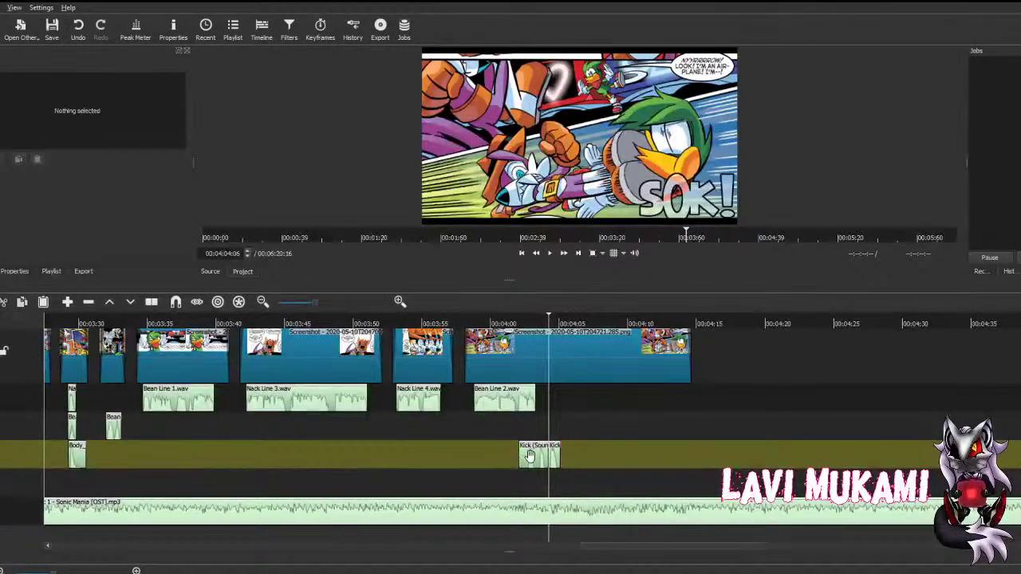
pyautogui.click(536, 455)
pyautogui.press('Delete')
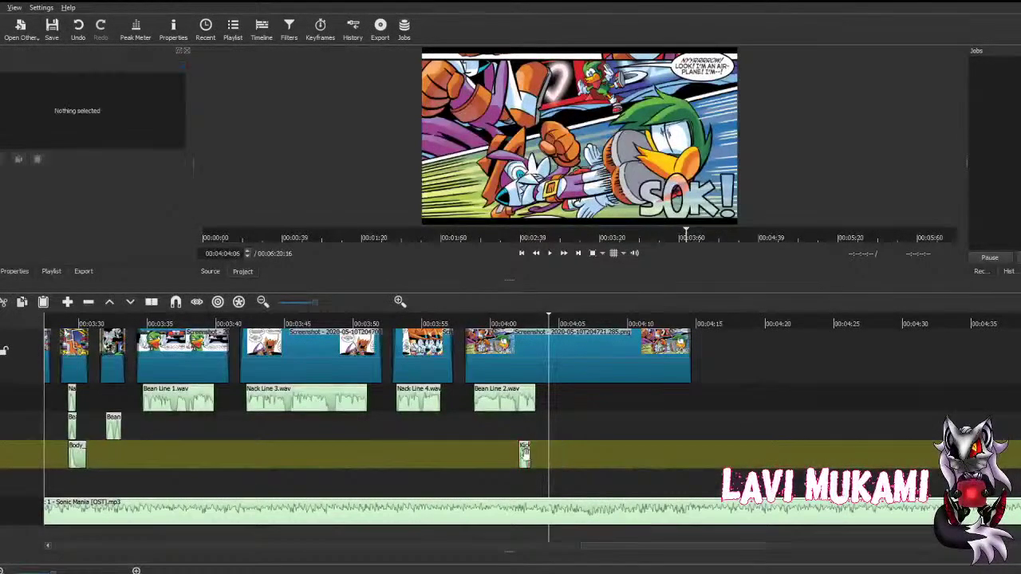
# Step: Align the kick hit with the end of Bean Line 2.wav and place Nack Kicking Bean.wav above it on the second audio track, saving the project
pyautogui.moveTo(528, 455); pyautogui.dragTo(545, 455)
pyautogui.hotkey('ctrl', 's')
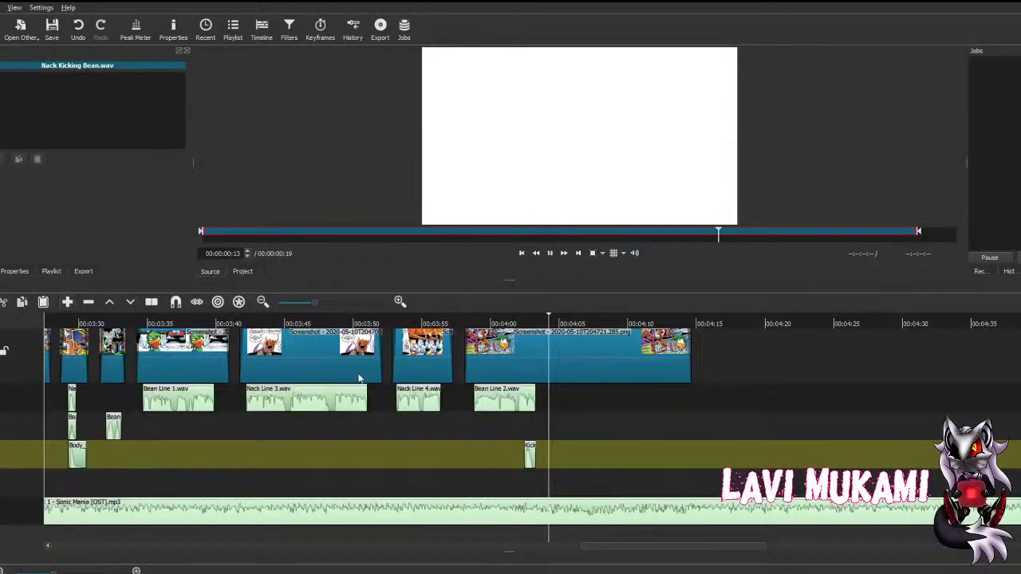
pyautogui.moveTo(397, 399); pyautogui.dragTo(527, 429)
pyautogui.hotkey('ctrl', 's')
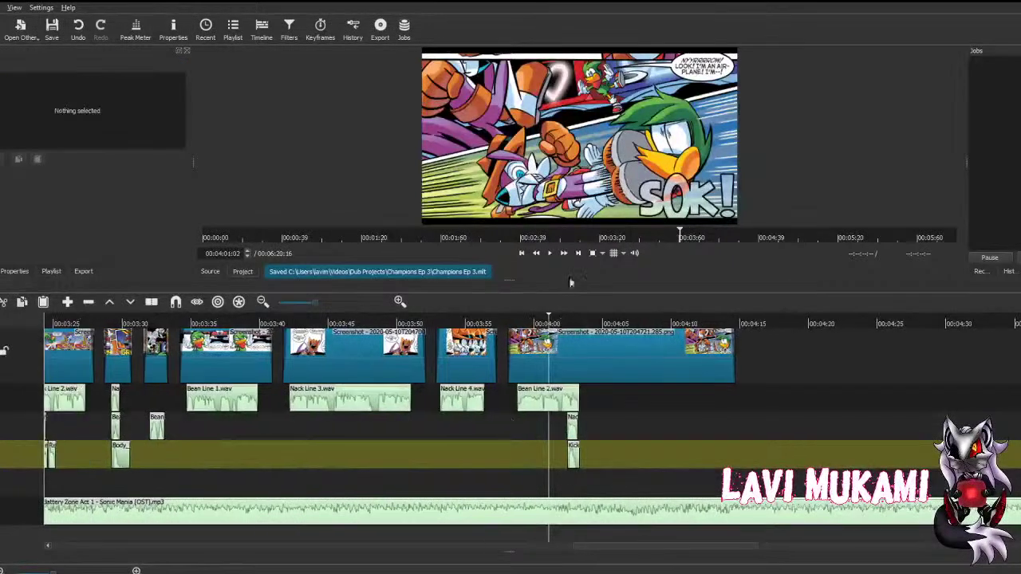
# Step: Preview the kick moment, shorten the panel to end just after the sounds at about 00:04:04, and save the project
pyautogui.click(550, 256)
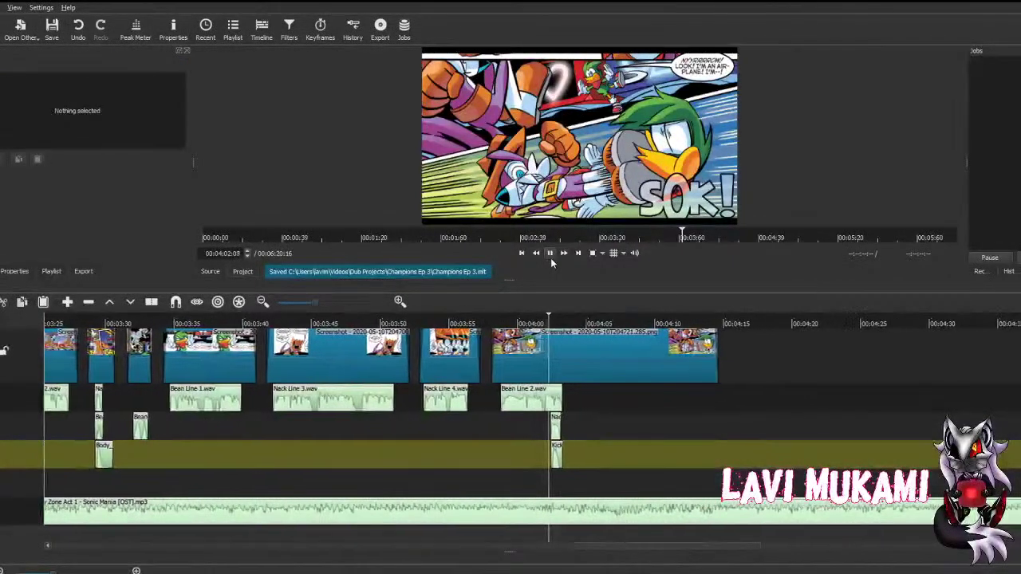
pyautogui.press('space')
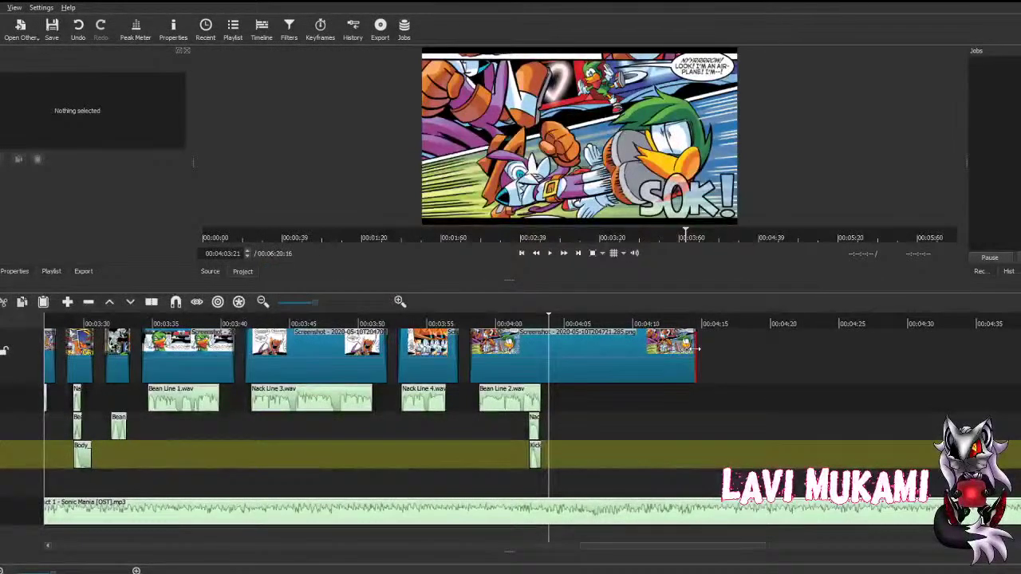
pyautogui.moveTo(694, 348); pyautogui.dragTo(547, 367)
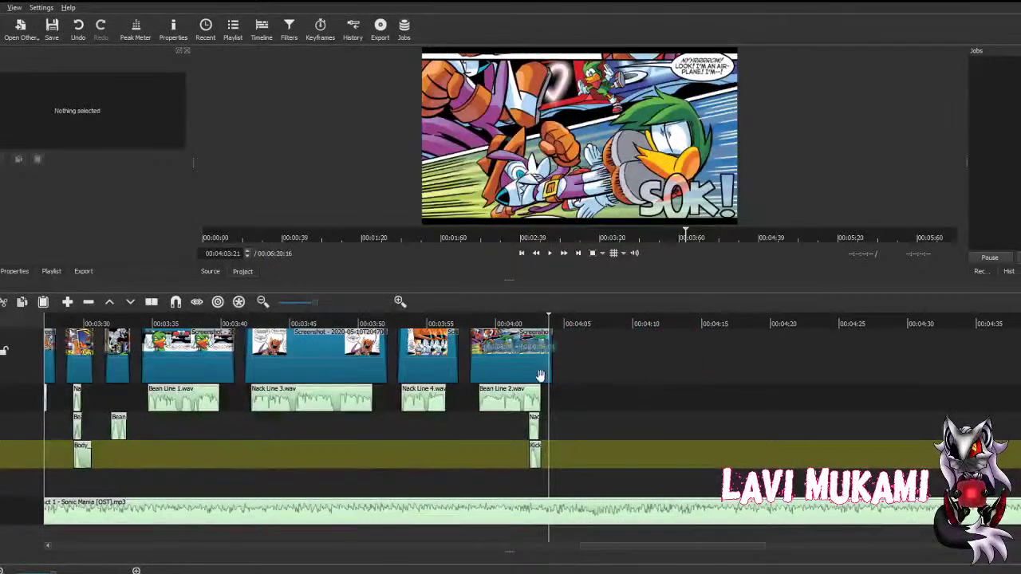
pyautogui.hotkey('ctrl', 's')
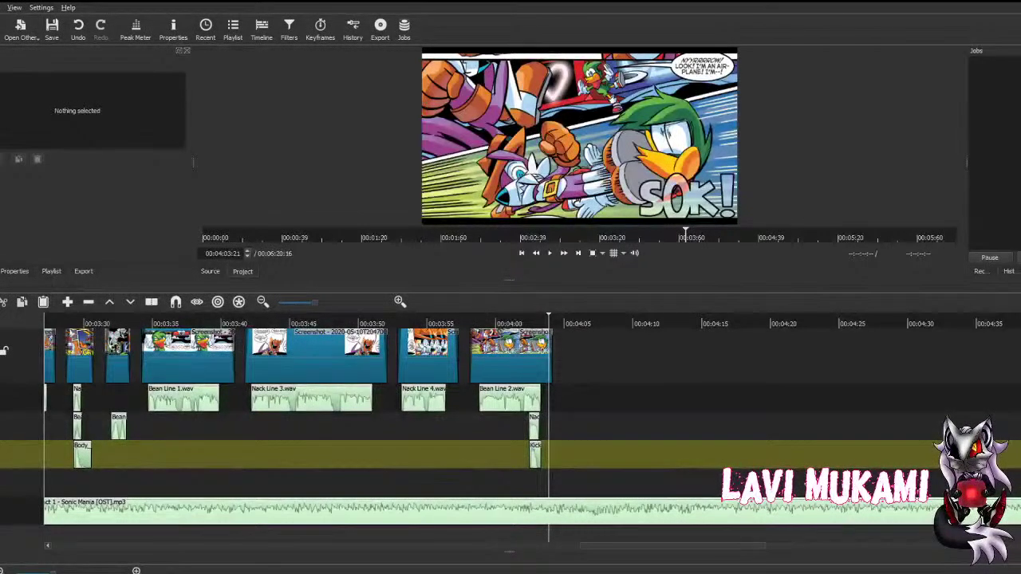
# Step: Save the project, append Screenshot - 2020-05-10T204732.031.png to the video track, and place it just after the kick panel at about 00:04:05
pyautogui.click(465, 414)
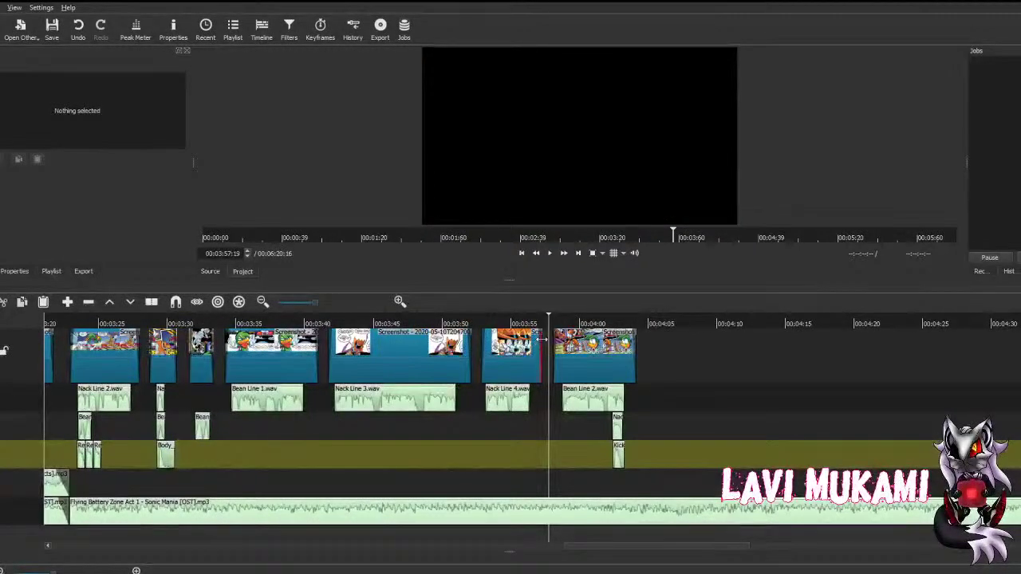
pyautogui.hotkey('ctrl', 's')
pyautogui.click(594, 359)
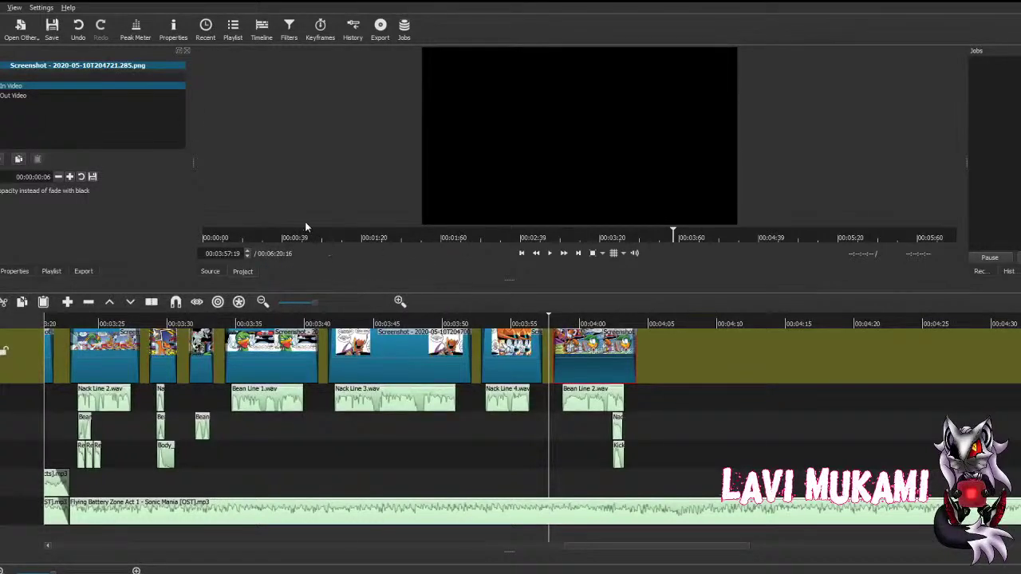
pyautogui.doubleClick(428, 209)
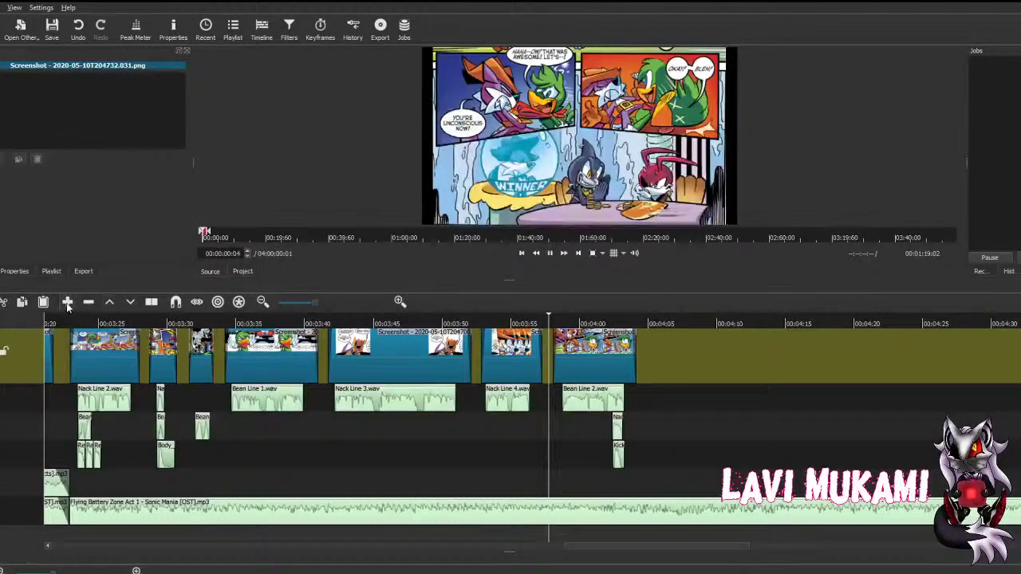
pyautogui.press('a')
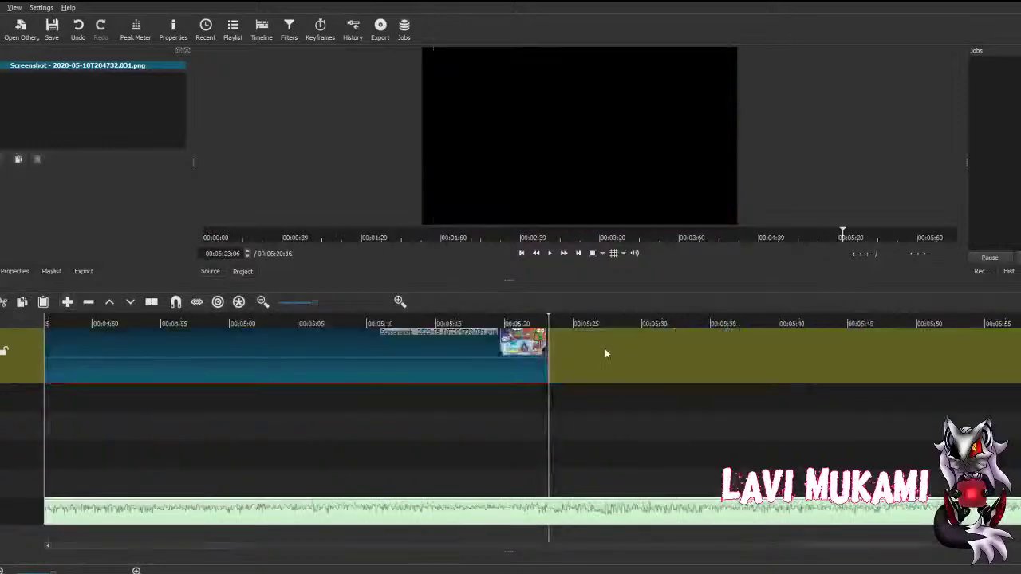
pyautogui.moveTo(490, 353); pyautogui.dragTo(249, 355)
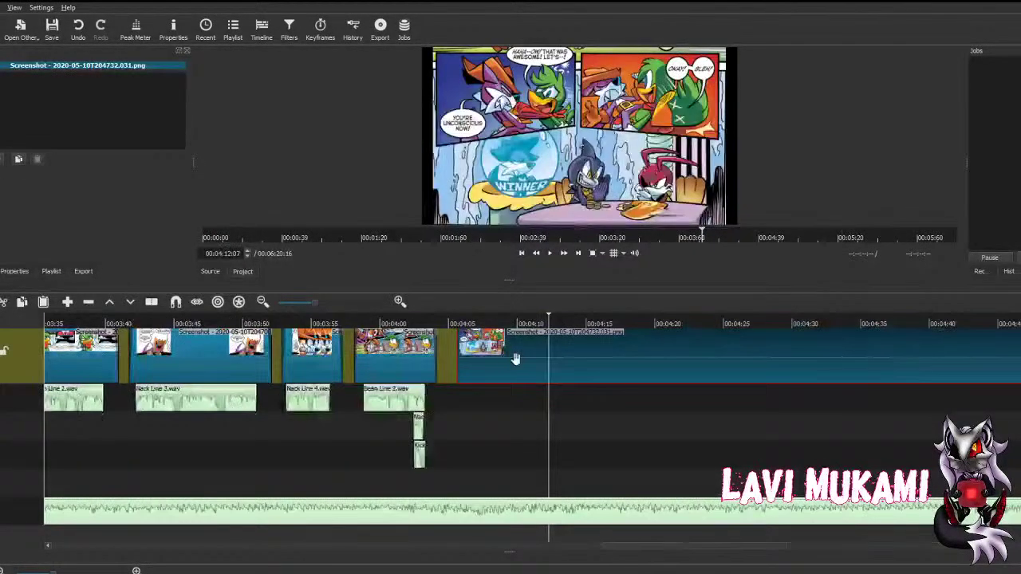
pyautogui.moveTo(516, 356); pyautogui.dragTo(505, 356)
# Step: Add Fade In Video and Fade Out Video to the new panel and shorten it to end at about 00:04:33
pyautogui.click(4, 158)
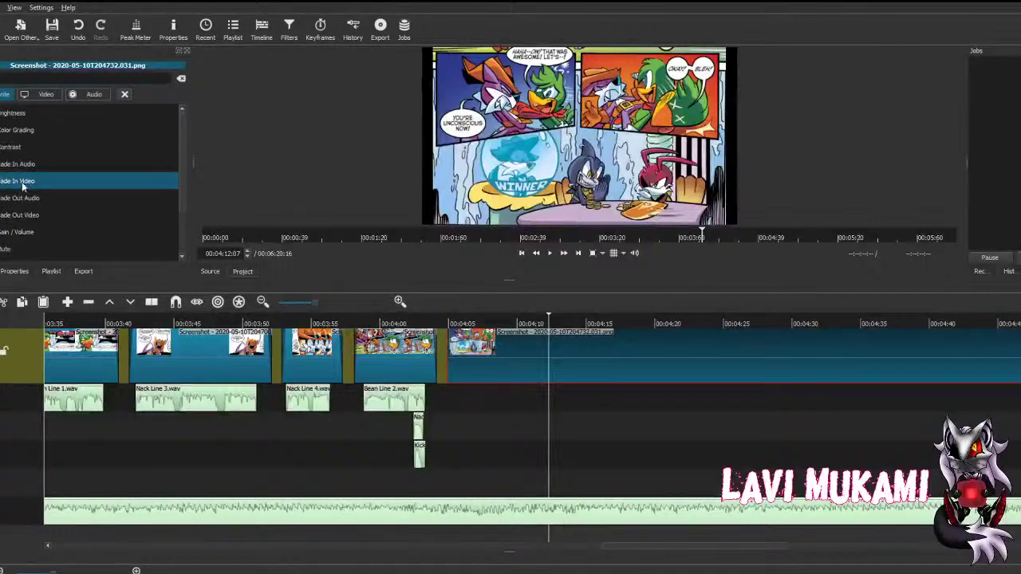
pyautogui.click(22, 182)
pyautogui.click(4, 158)
pyautogui.click(67, 213)
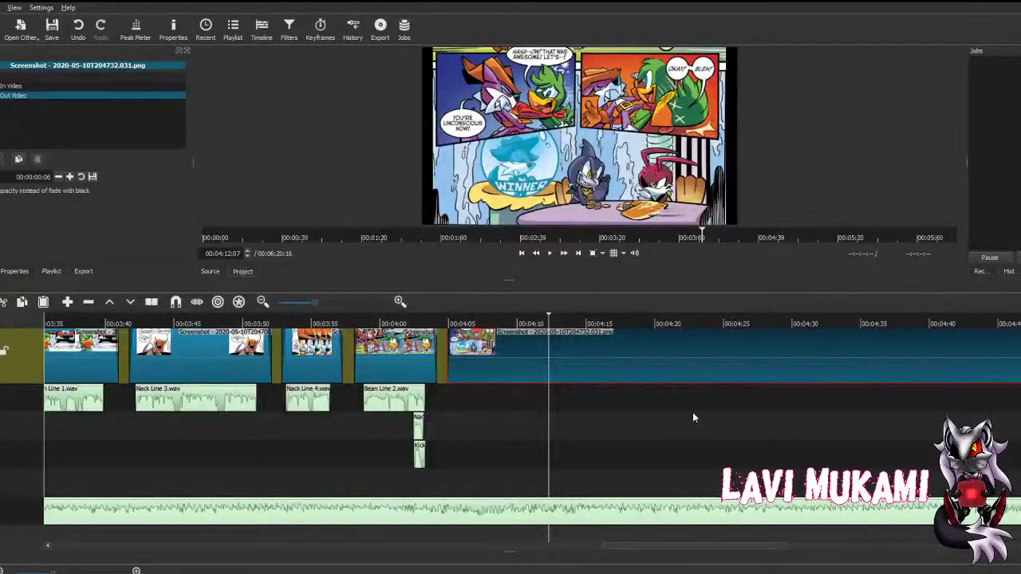
pyautogui.hscroll(6, 692, 412)
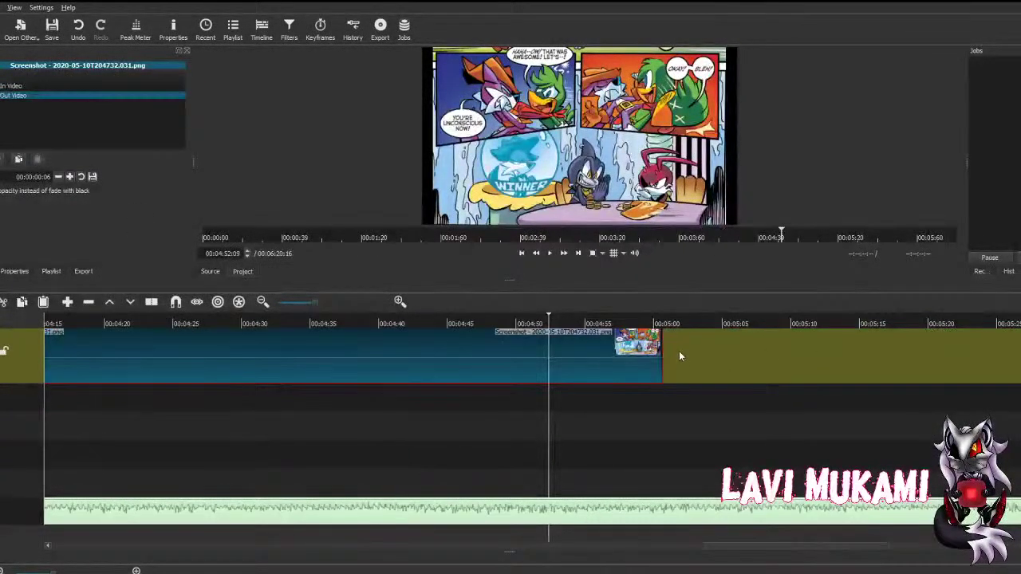
pyautogui.moveTo(663, 346); pyautogui.dragTo(280, 351)
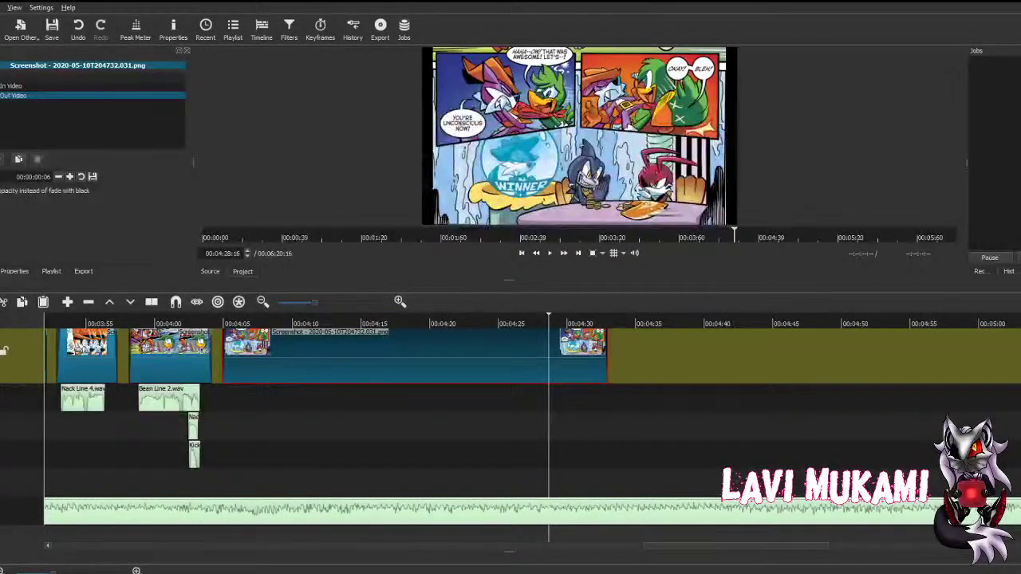
# Step: Add Bean Line 3.wav with a Gain / Volume filter using the Slightly Lower Sonic preset, and align it with the new panel's start
pyautogui.click(168, 399)
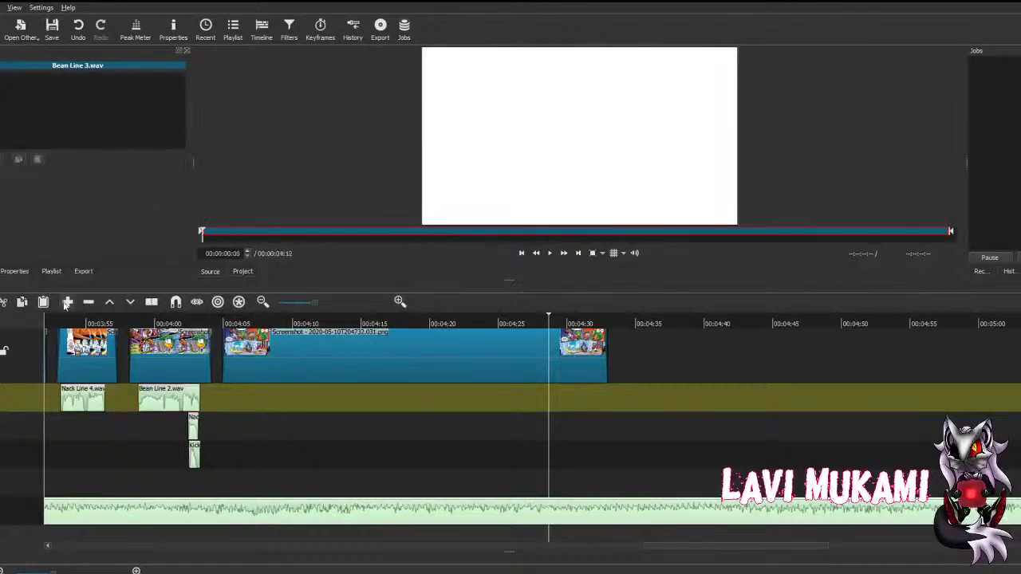
pyautogui.press('space')
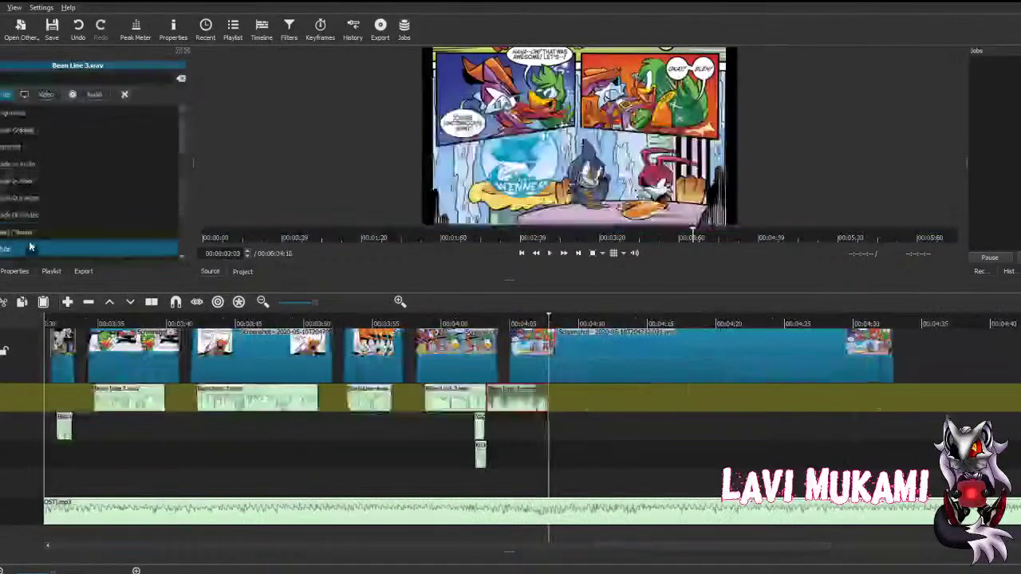
pyautogui.click(56, 187)
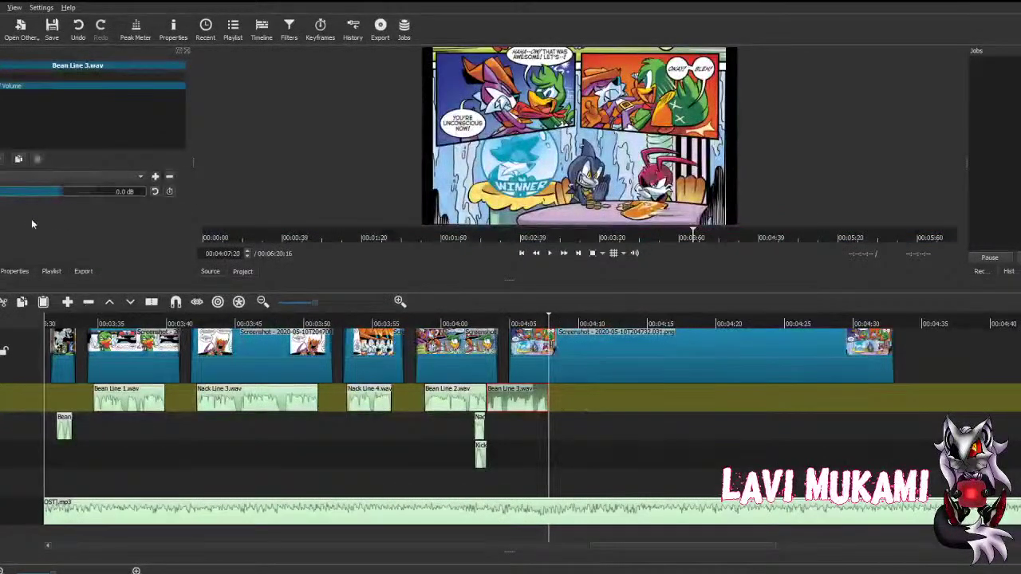
pyautogui.click(80, 176)
pyautogui.click(64, 200)
pyautogui.moveTo(511, 396)
pyautogui.mouseDown()
pyautogui.moveTo(539, 396)
pyautogui.moveTo(503, 390)
pyautogui.mouseUp()
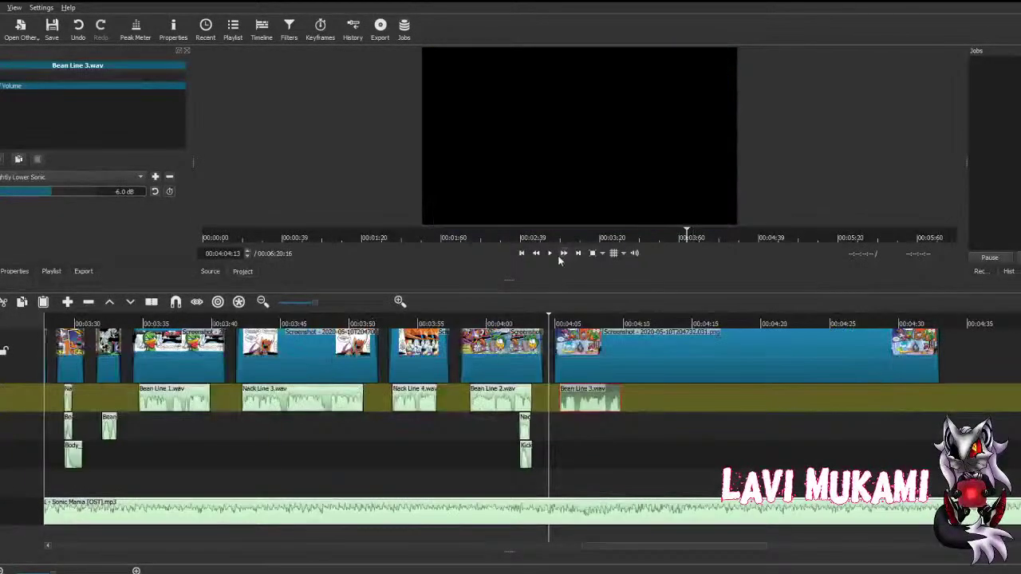
# Step: Preview Bean Line 3.wav over the new panel to check its timing and level
pyautogui.click(550, 253)
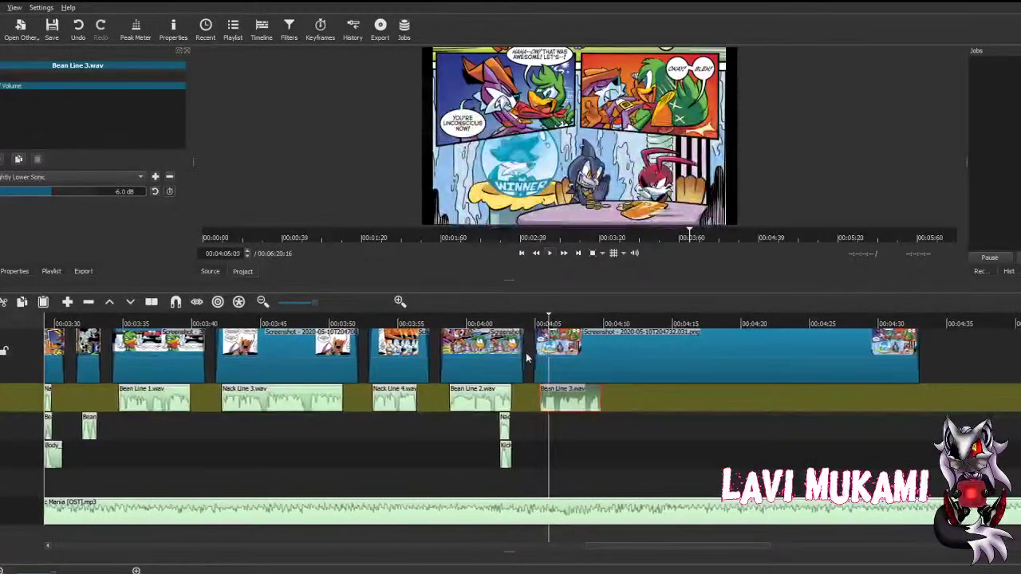
pyautogui.click(552, 253)
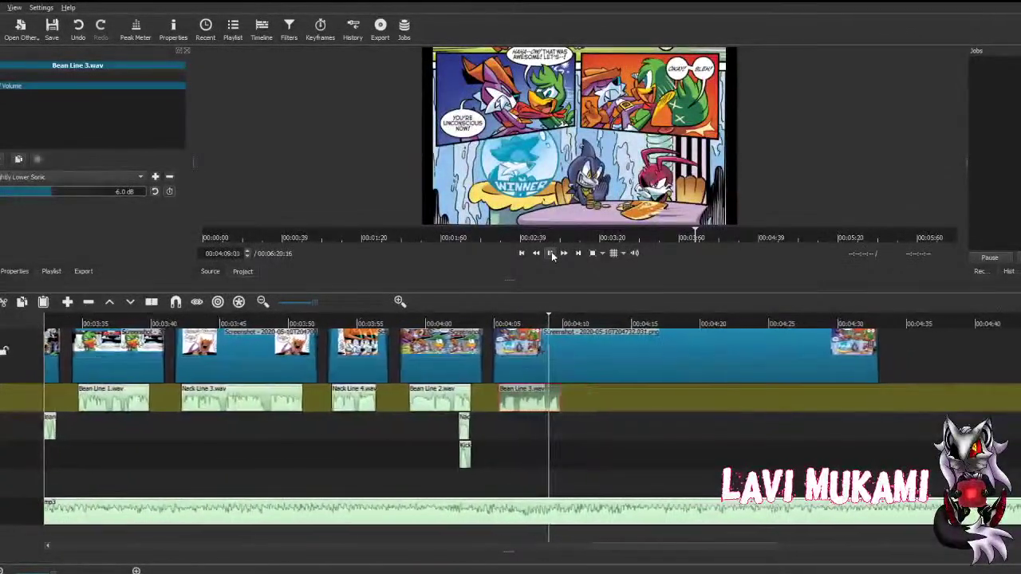
pyautogui.click(550, 253)
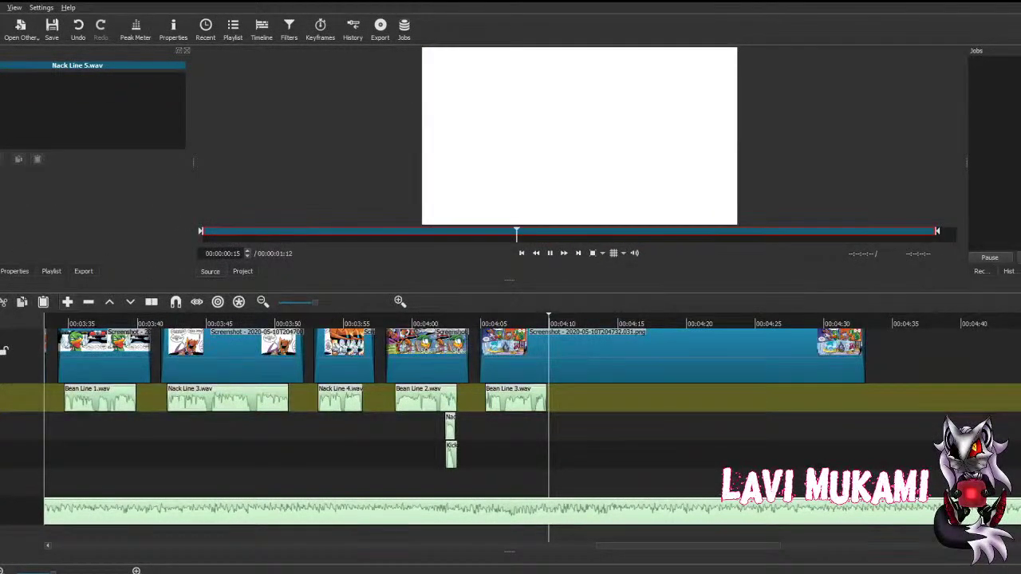
# Step: Append Nack Line 5.wav directly after Bean Line 3.wav, lower its gain to -6.0 dB with the Slightly Lower Sonic preset, and save
pyautogui.press('a')
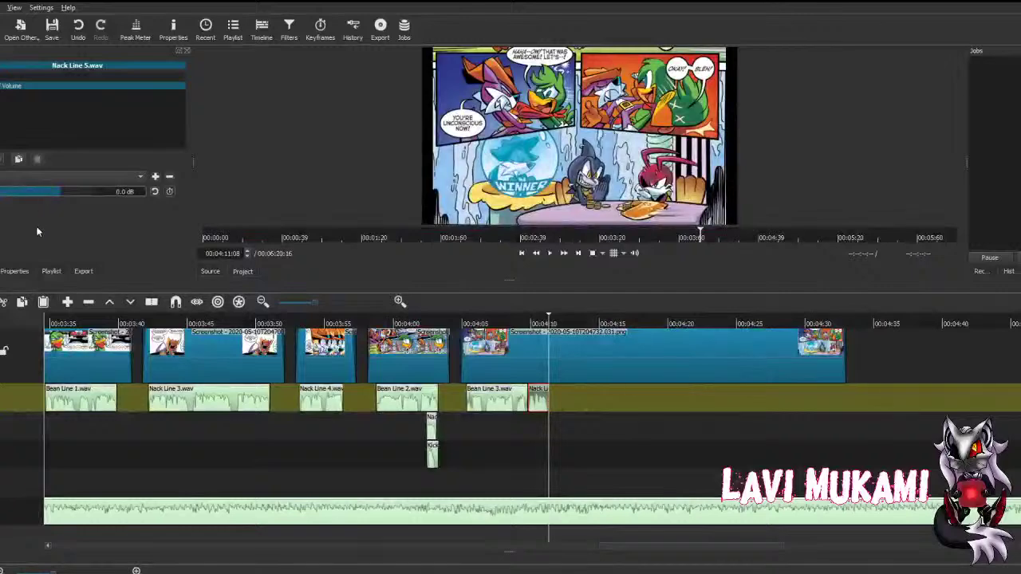
pyautogui.click(37, 231)
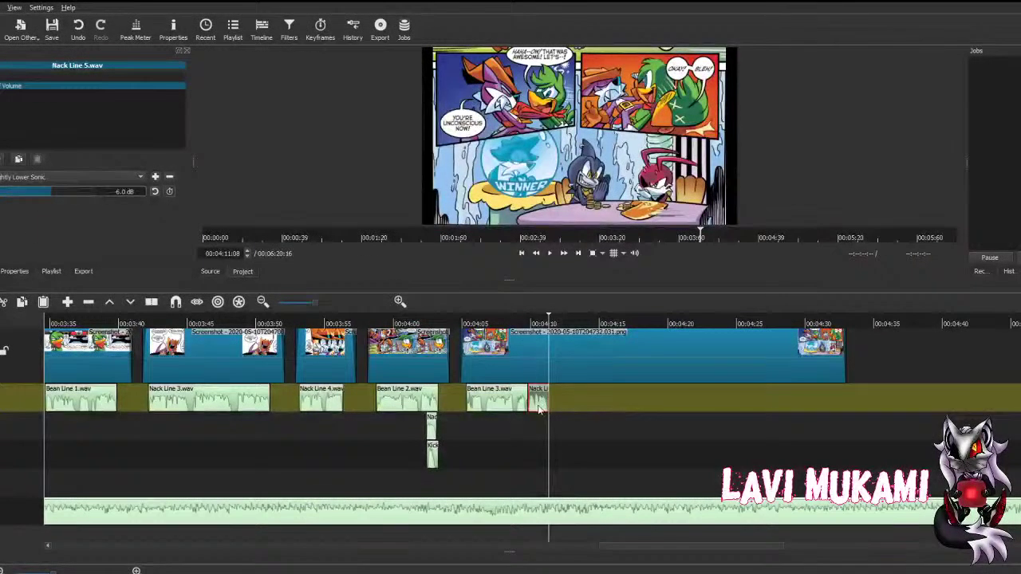
pyautogui.moveTo(541, 409); pyautogui.dragTo(544, 411)
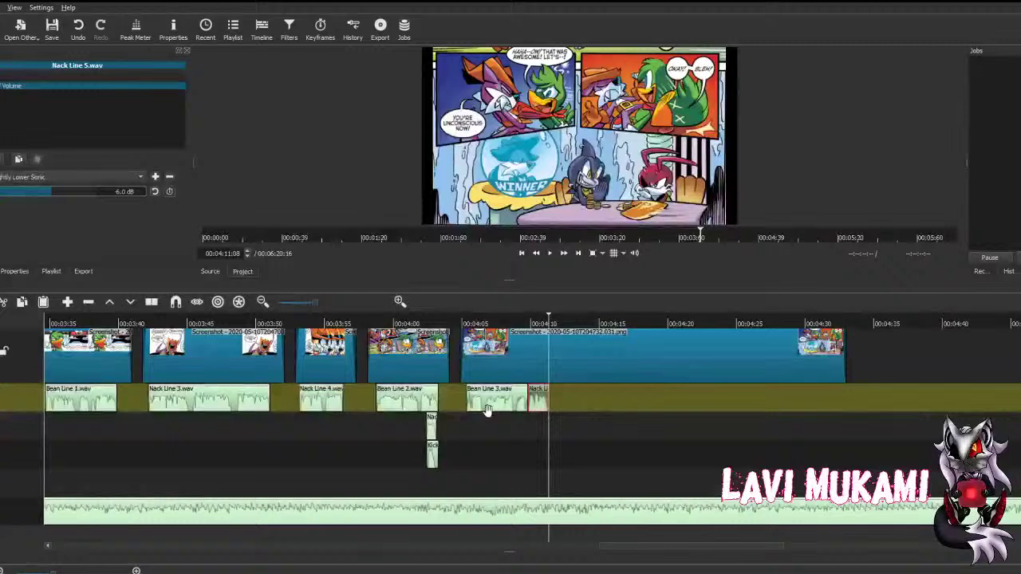
pyautogui.hotkey('ctrl', 's')
# Step: Play back the exchange from Bean Line 3.wav through Nack Line 5.wav and save the project
pyautogui.press('j')
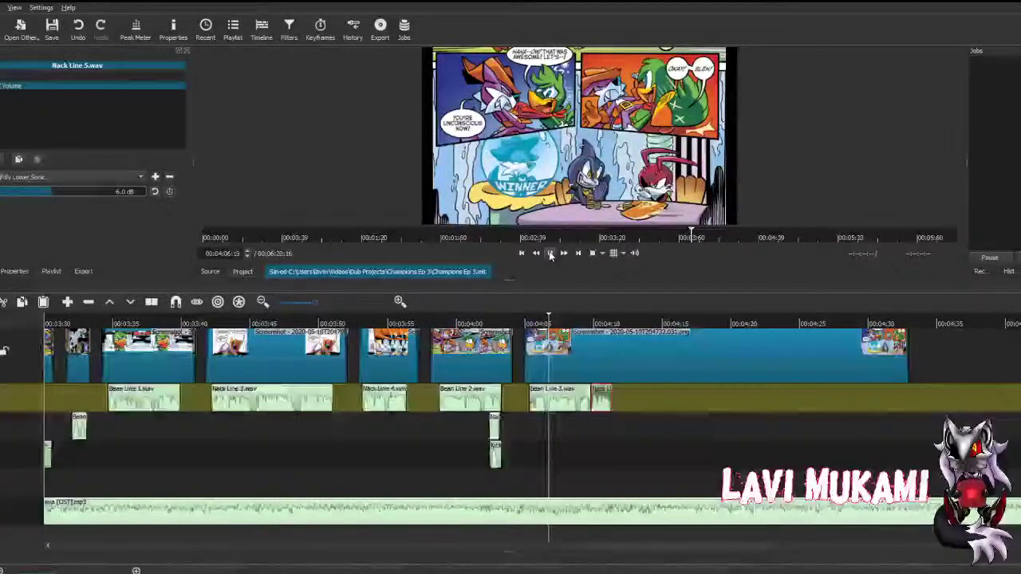
pyautogui.press('l')
pyautogui.press('l')
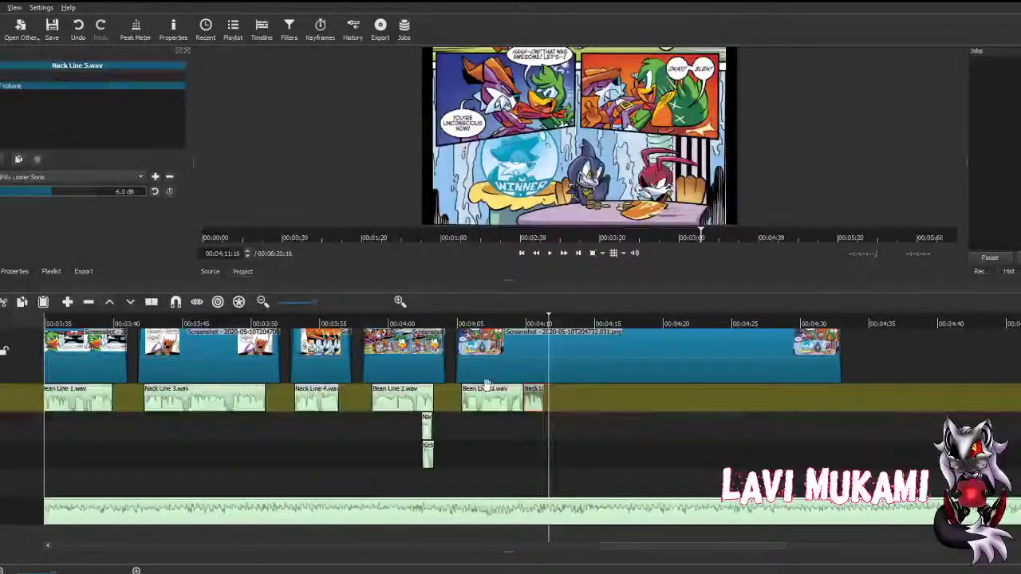
pyautogui.hotkey('ctrl', 's')
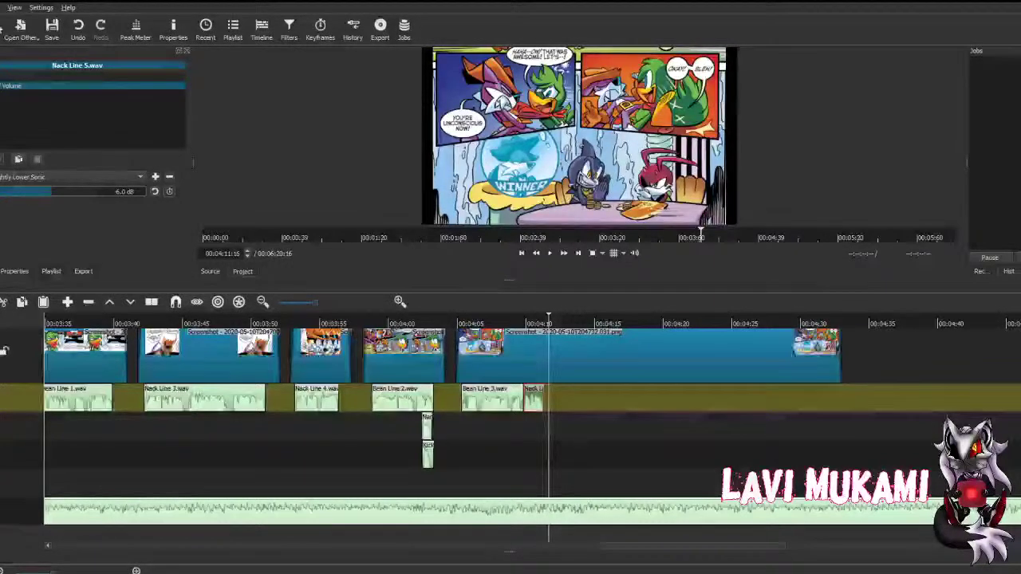
# Step: Append Bean Line 4.wav, apply the Slightly Lower Sonic gain preset, and shift it 12 frames later to leave a gap after Nack Line 5.wav
pyautogui.doubleClick(173, 161)
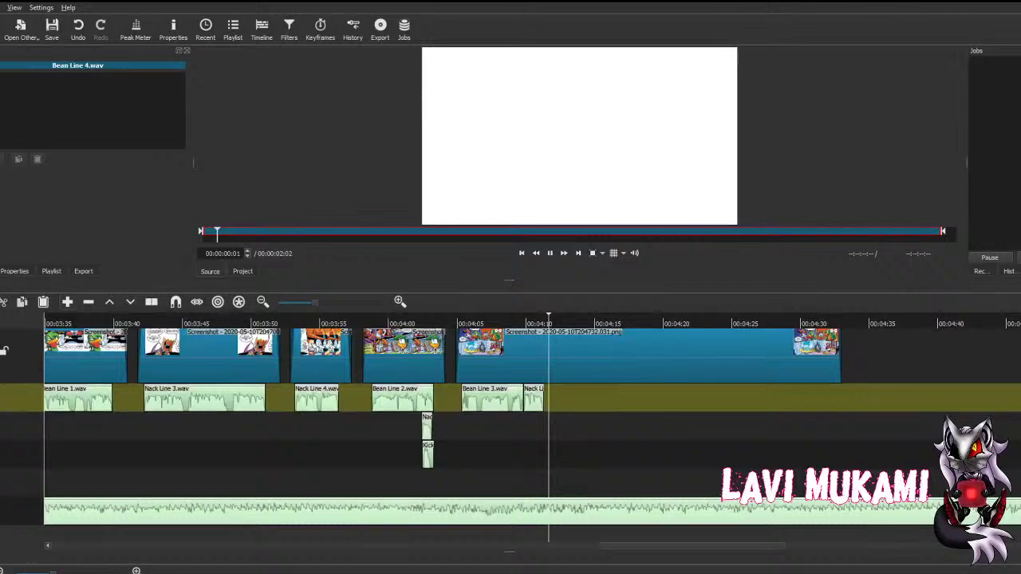
pyautogui.click(18, 232)
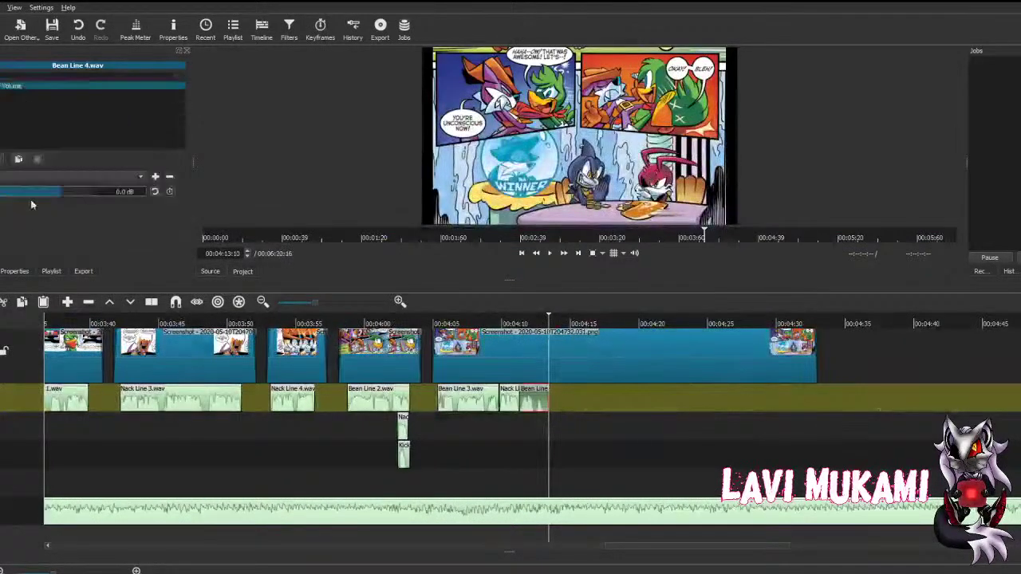
pyautogui.click(45, 175)
pyautogui.click(42, 221)
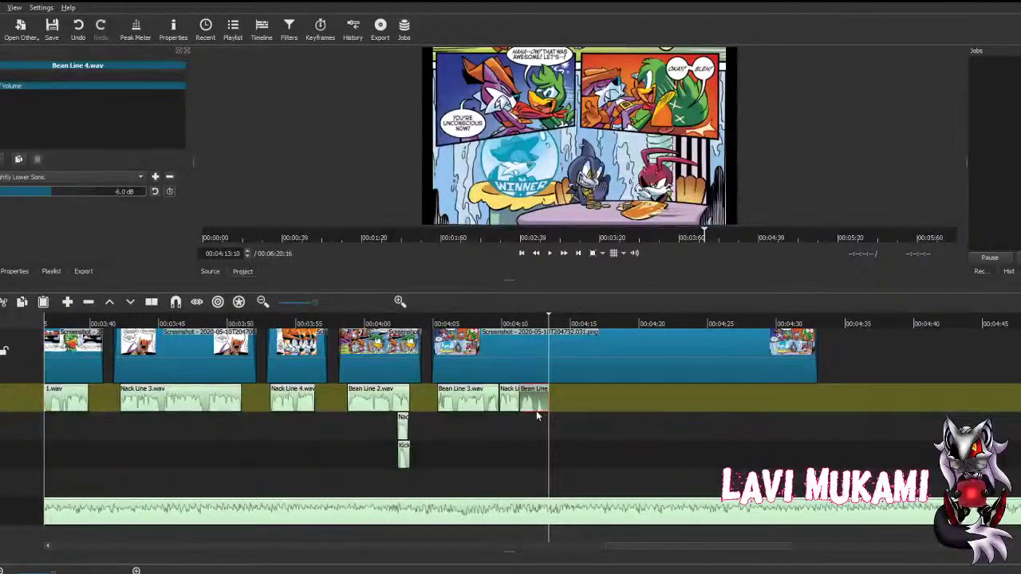
pyautogui.moveTo(536, 411); pyautogui.dragTo(545, 407)
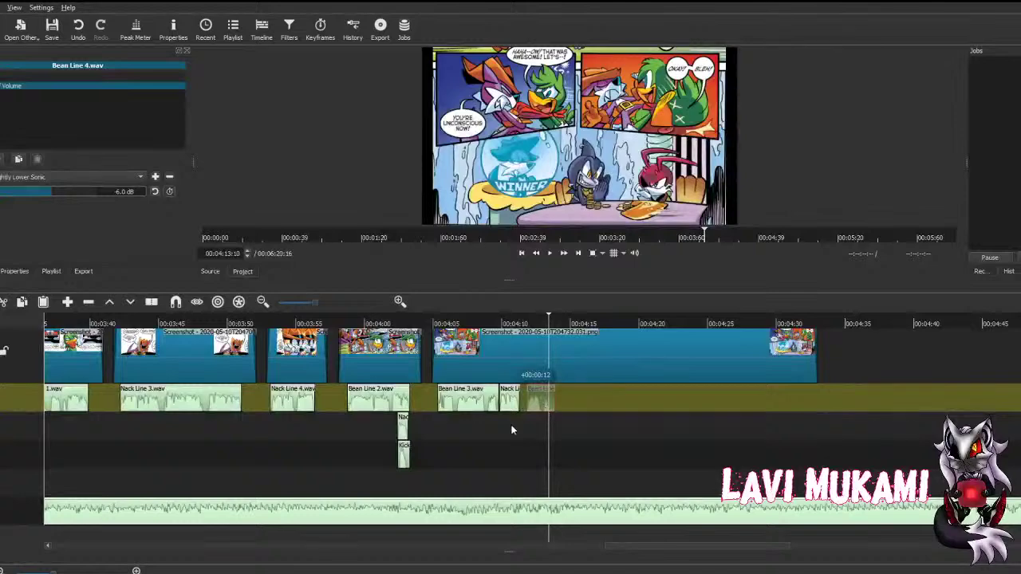
# Step: Preview Bean Line 4.wav, shorten the panel to end at about 00:04:15 after the line, save, and play through the panel's end
pyautogui.click(548, 253)
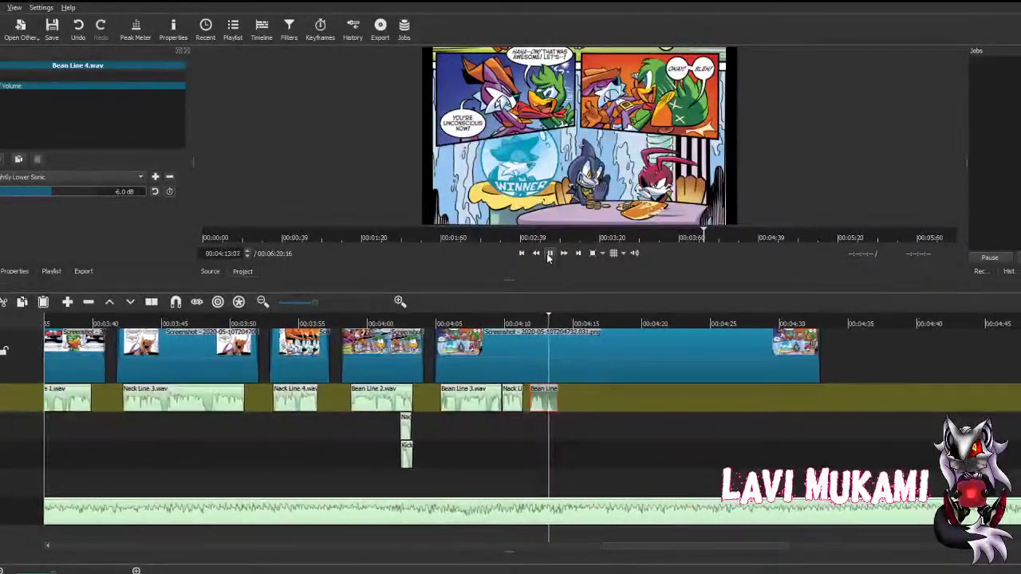
pyautogui.click(549, 253)
pyautogui.moveTo(814, 359); pyautogui.dragTo(715, 359)
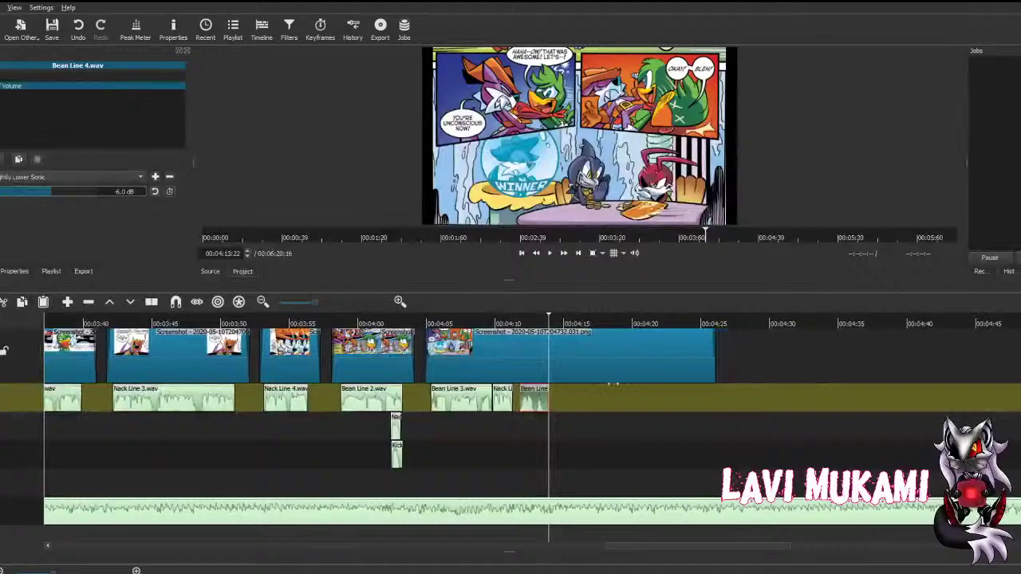
pyautogui.moveTo(612, 385); pyautogui.dragTo(565, 387)
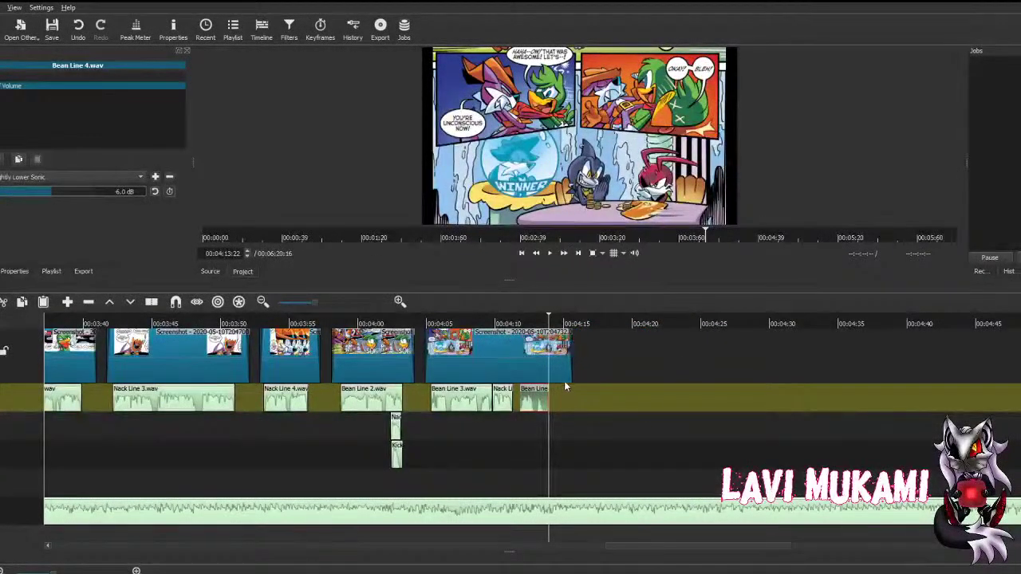
pyautogui.hotkey('ctrl', 's')
pyautogui.click(550, 254)
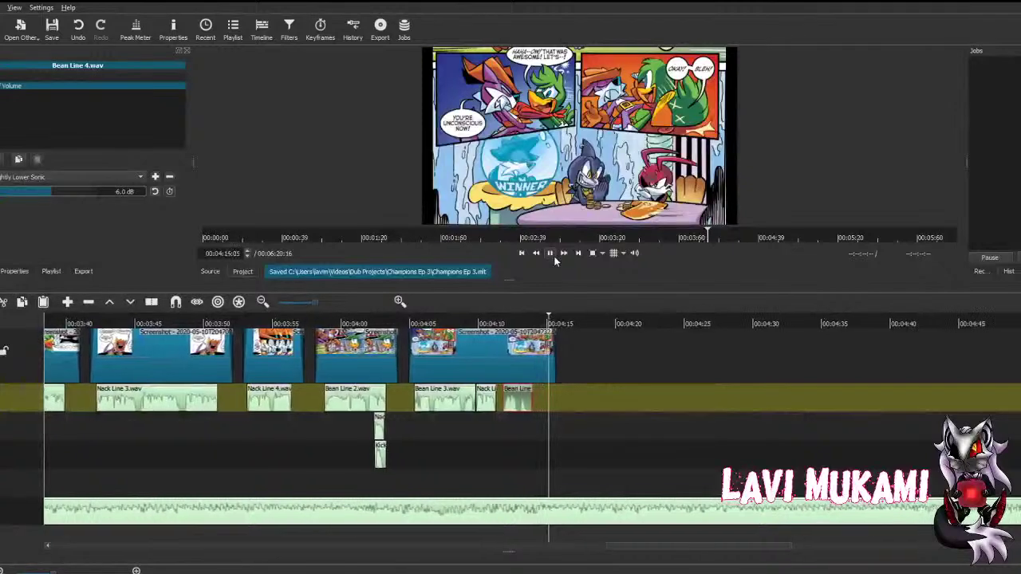
pyautogui.click(550, 254)
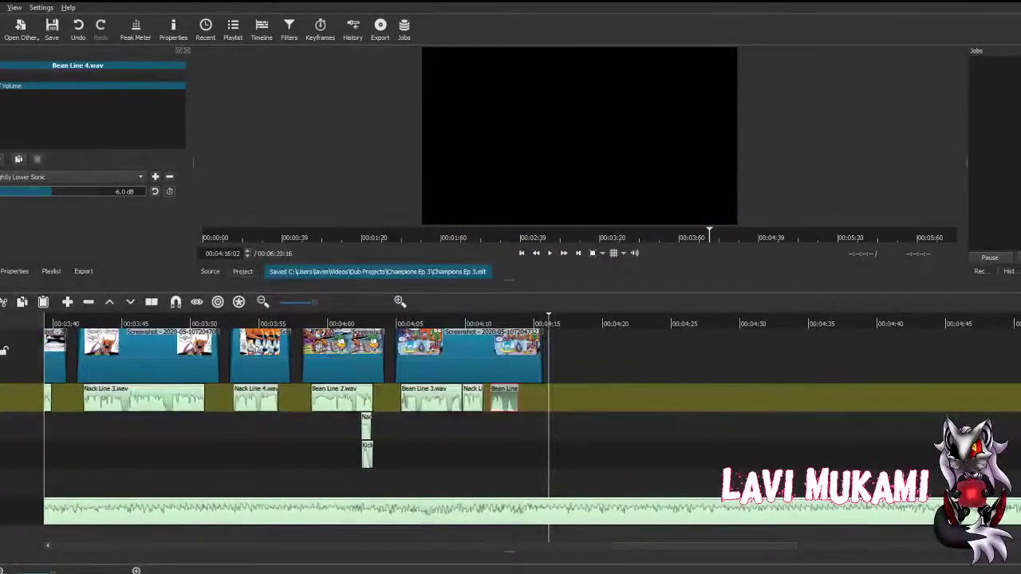
# Step: Append Screenshot - 2020-05-10T204744.638.png to the video track and place it shortly after the previous panel at about 00:04:16
pyautogui.press('Up')
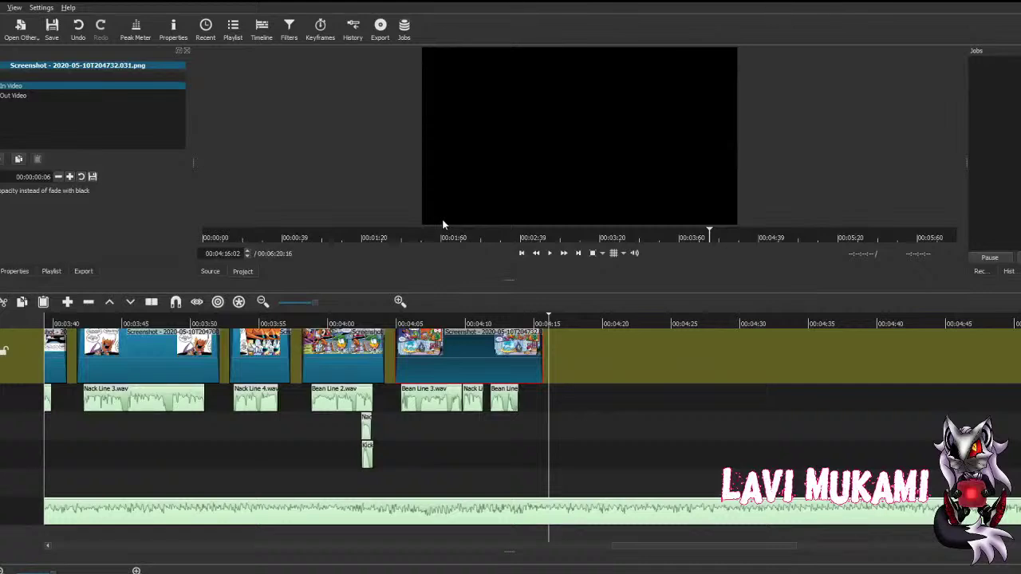
pyautogui.doubleClick(495, 222)
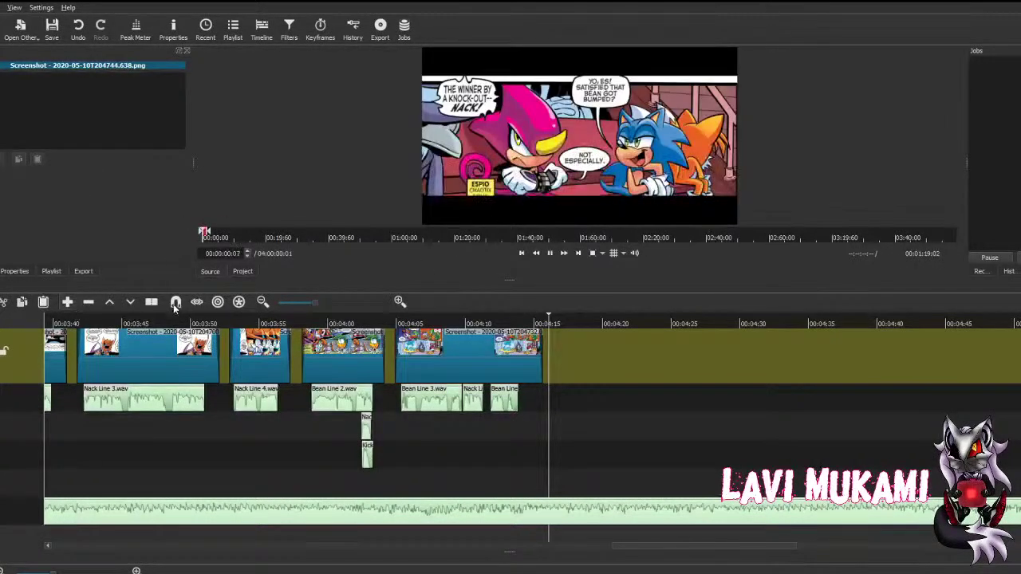
pyautogui.moveTo(608, 383); pyautogui.dragTo(304, 393)
pyautogui.hotkey('ctrl', 'z')
pyautogui.hotkey('ctrl', 'z')
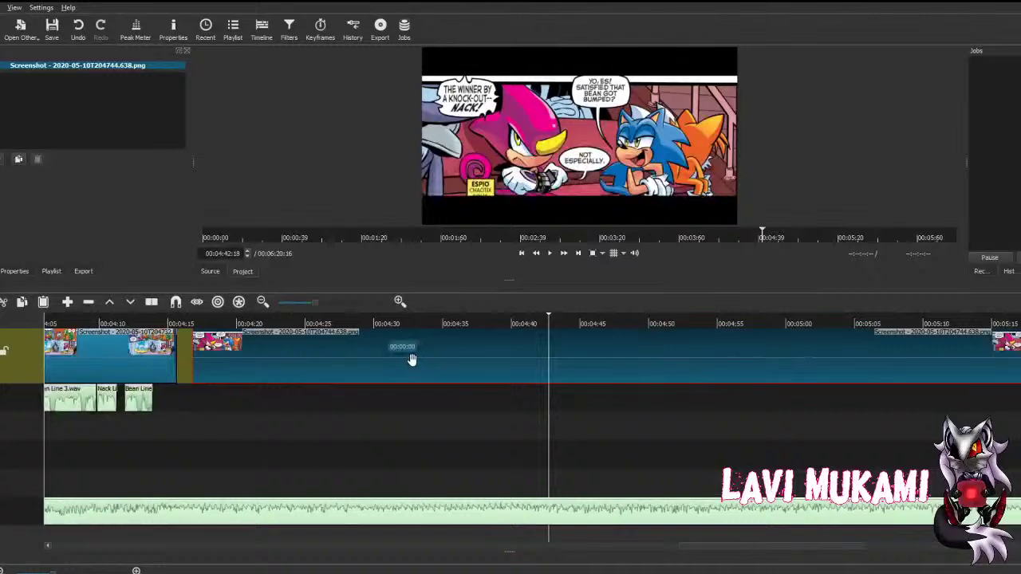
pyautogui.moveTo(411, 359); pyautogui.dragTo(404, 358)
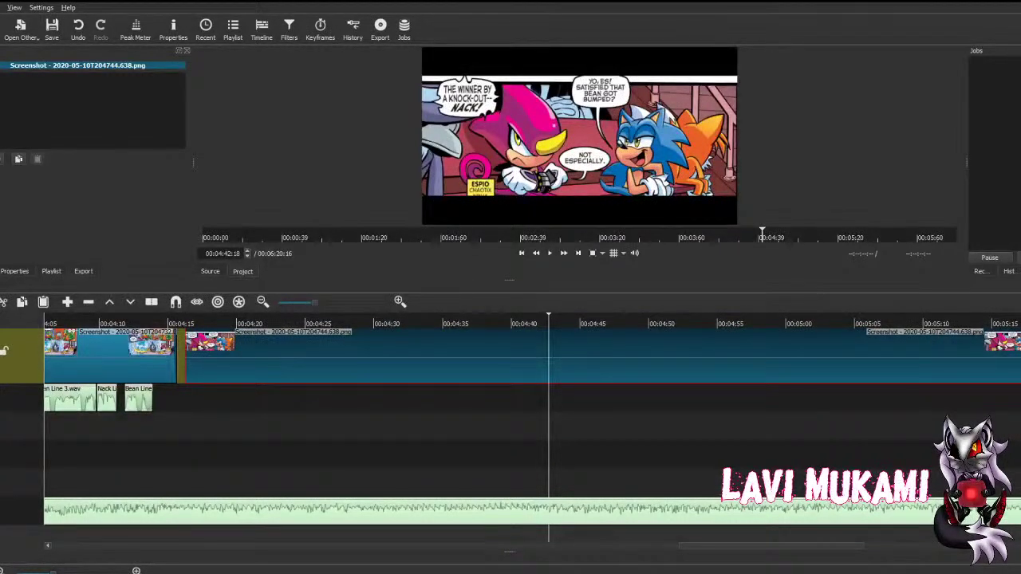
# Step: Shorten the Screenshot - 2020-05-10T204744.638.png panel to end at about 00:04:43, add Fade In Video and Fade Out Video filters, and save
pyautogui.moveTo(1018, 359); pyautogui.dragTo(561, 359)
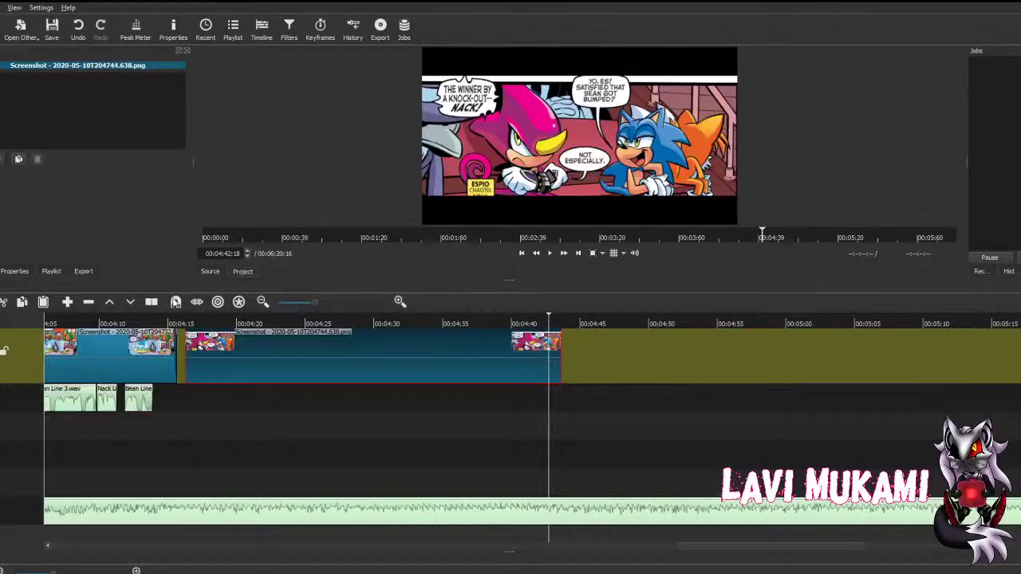
pyautogui.click(1, 159)
pyautogui.click(4, 182)
pyautogui.click(1, 158)
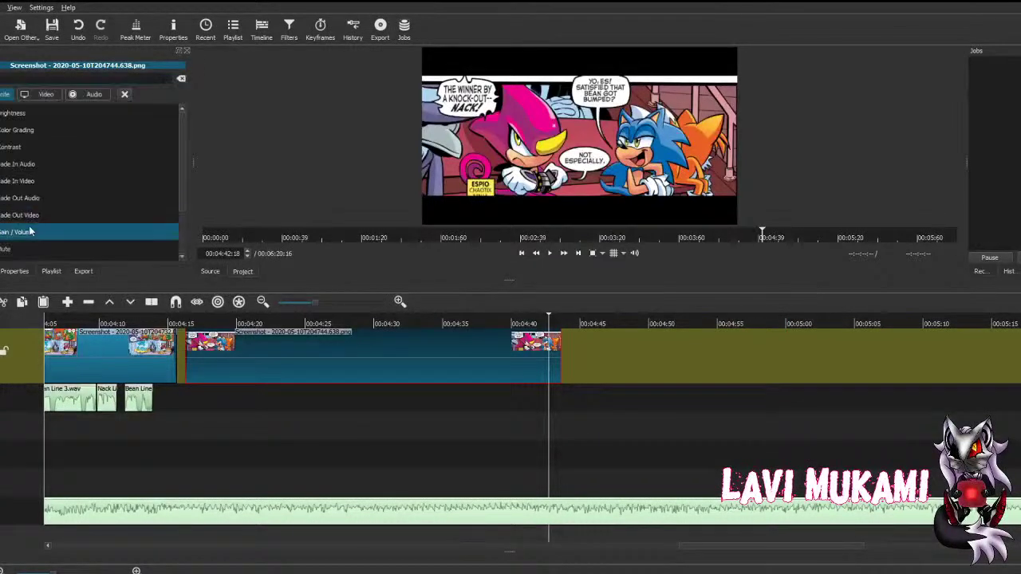
pyautogui.click(19, 214)
pyautogui.hotkey('ctrl', 's')
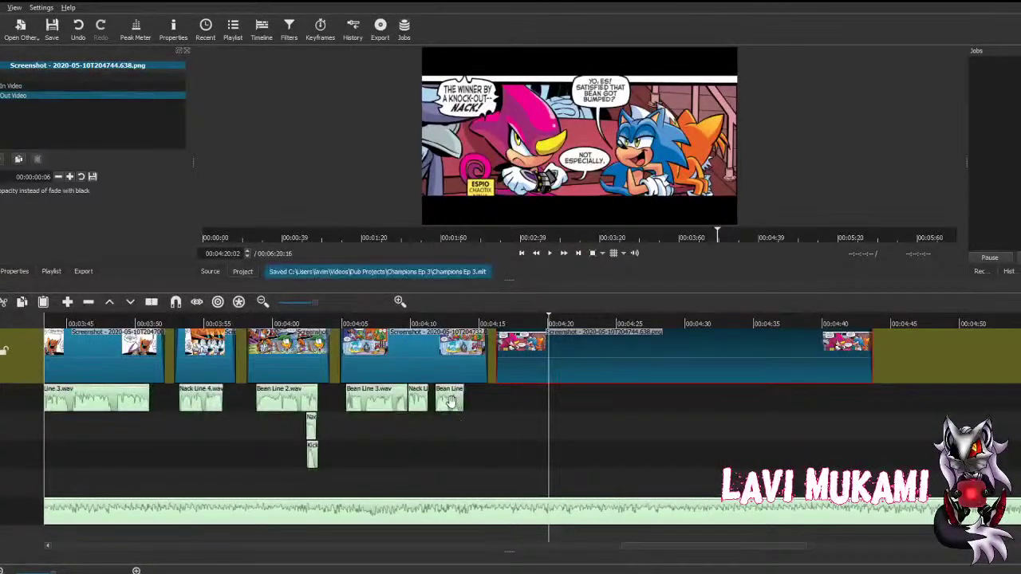
# Step: Append Announcer Line 1.wav with the Slightly Lower Sonic gain preset, move it to just after the new panel's start, and preview it
pyautogui.click(451, 401)
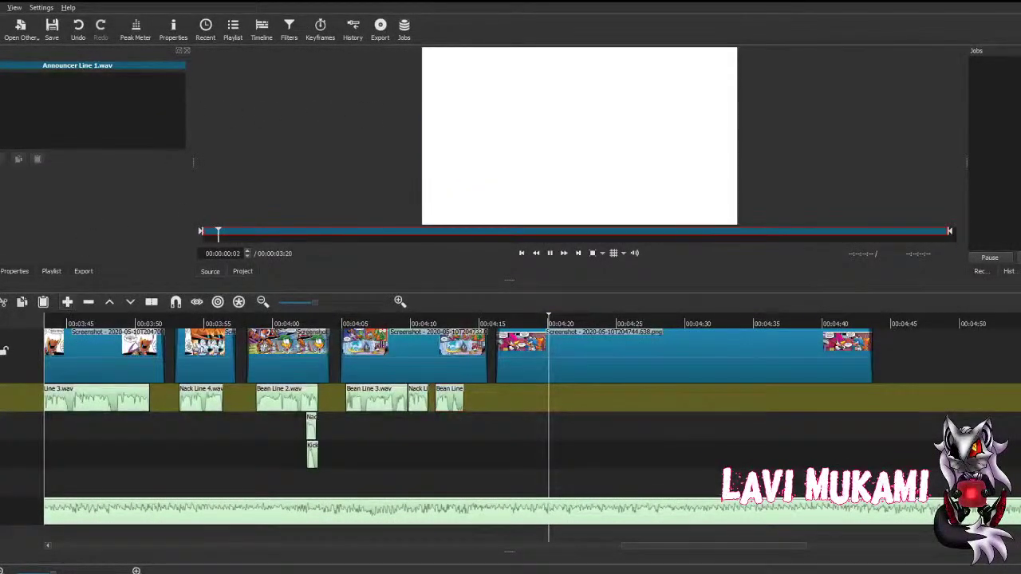
pyautogui.press('a')
pyautogui.click(20, 192)
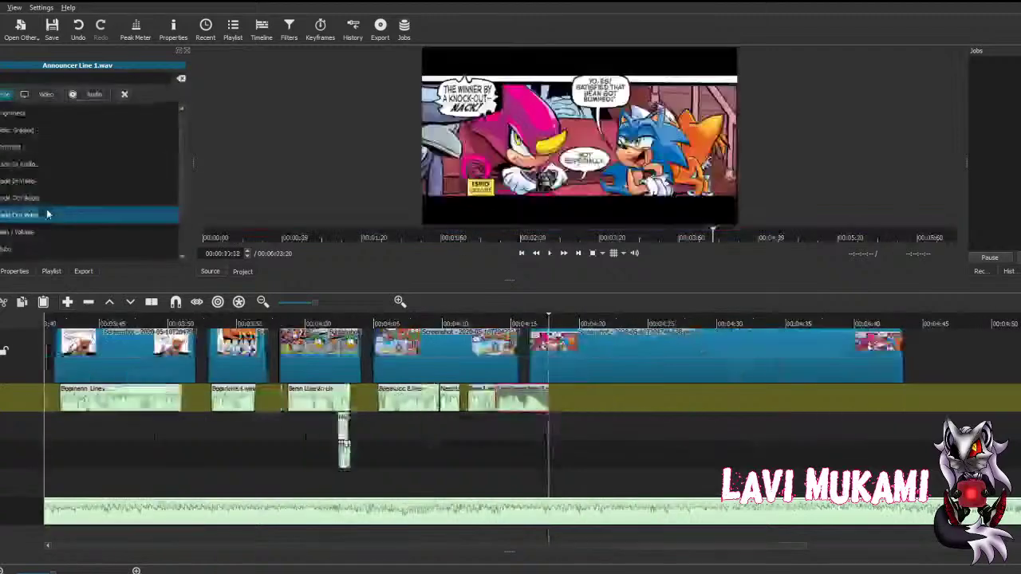
pyautogui.click(11, 234)
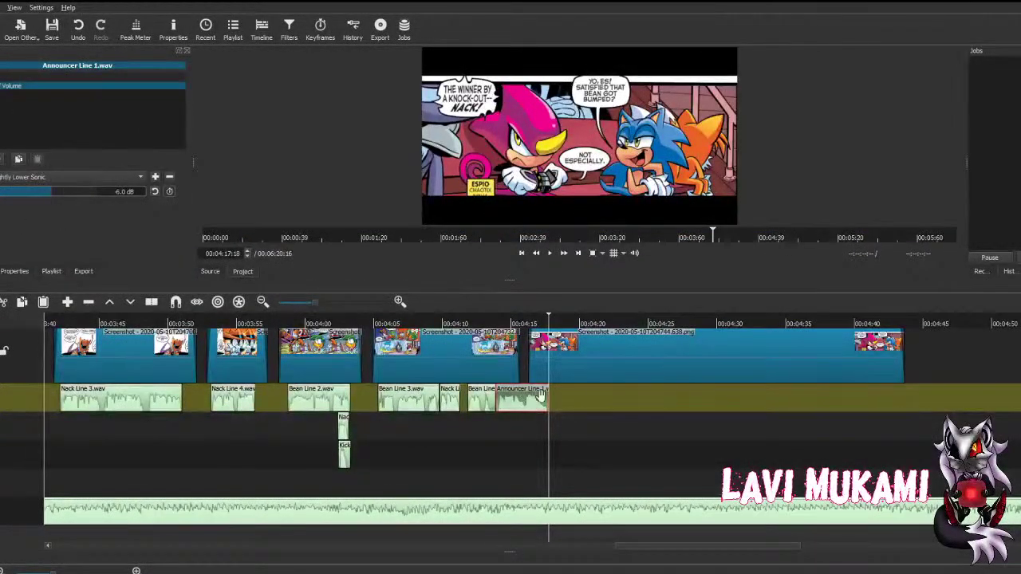
pyautogui.moveTo(540, 394)
pyautogui.mouseDown()
pyautogui.moveTo(572, 396)
pyautogui.moveTo(524, 396)
pyautogui.mouseUp()
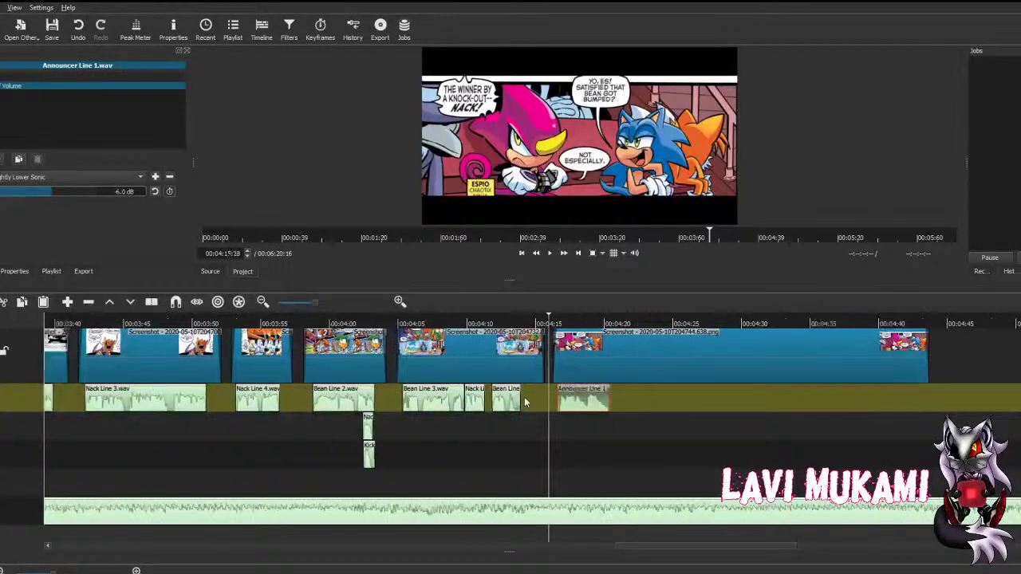
pyautogui.click(549, 253)
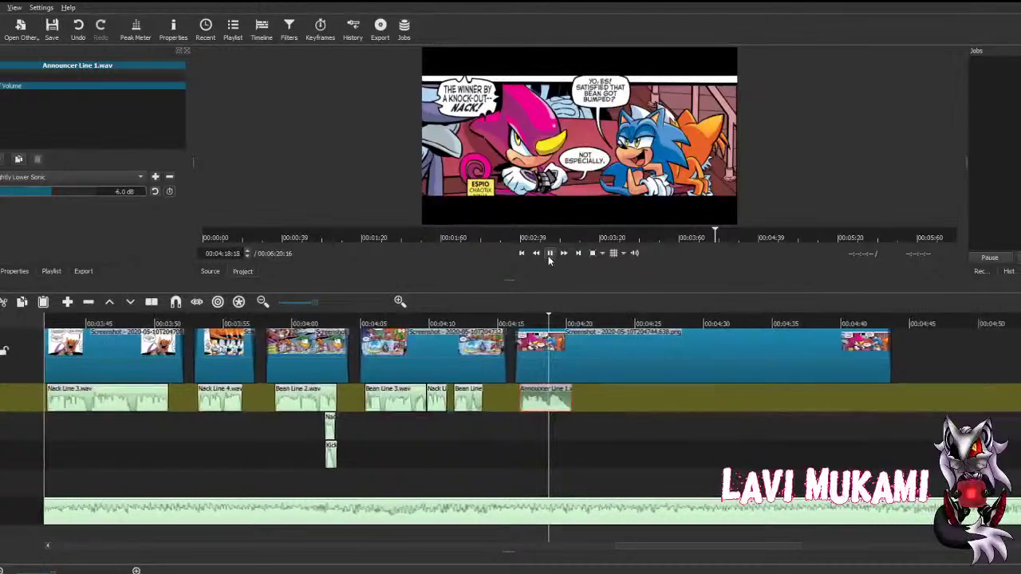
pyautogui.click(549, 254)
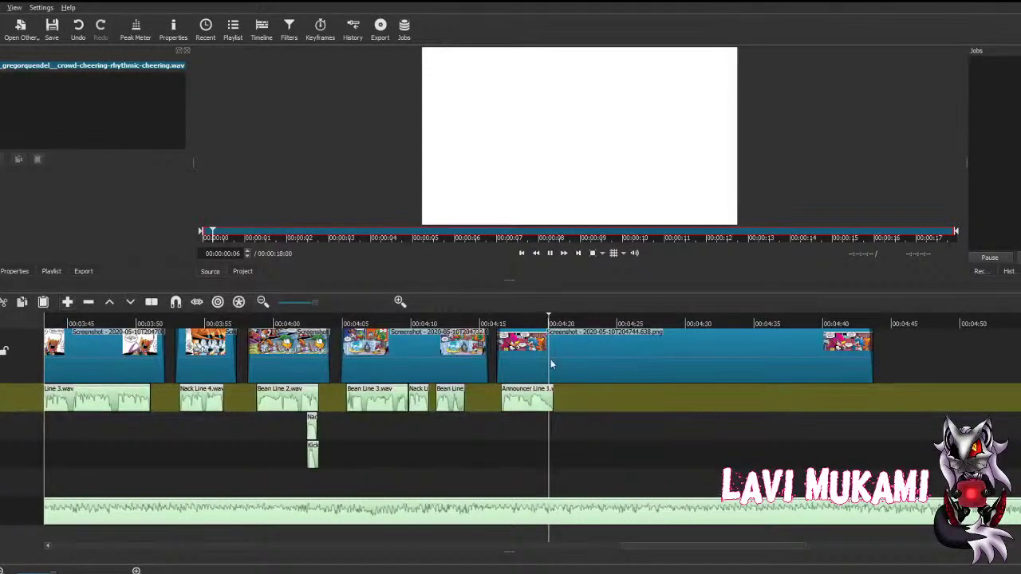
# Step: Place the rhythmic crowd-cheering sound above the music at about 00:04:15, save, and append Sonic Line 8.wav with the Slightly Lower Sonic gain preset
pyautogui.moveTo(550, 365); pyautogui.dragTo(418, 473)
pyautogui.hotkey('ctrl', 's')
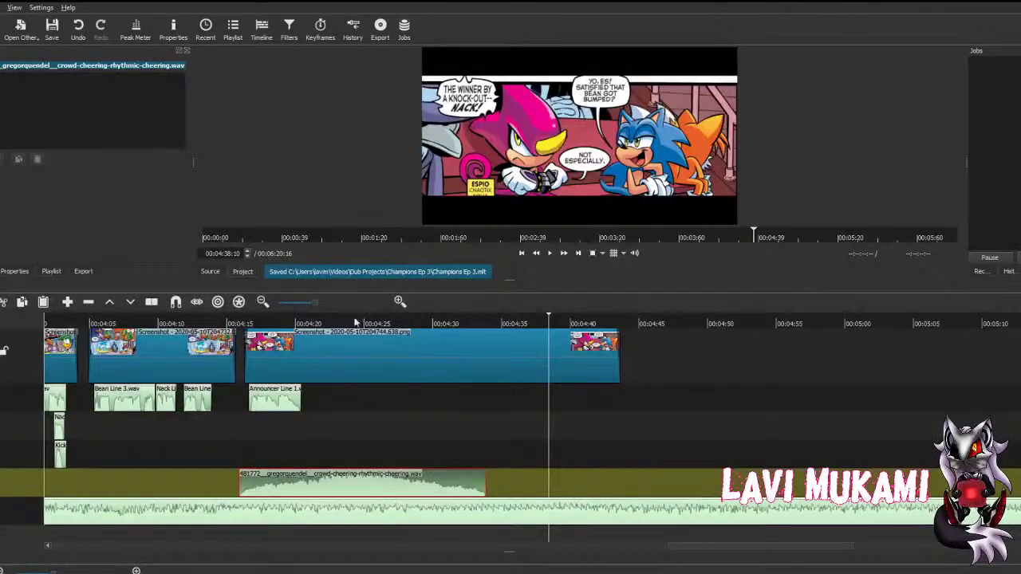
pyautogui.click(275, 397)
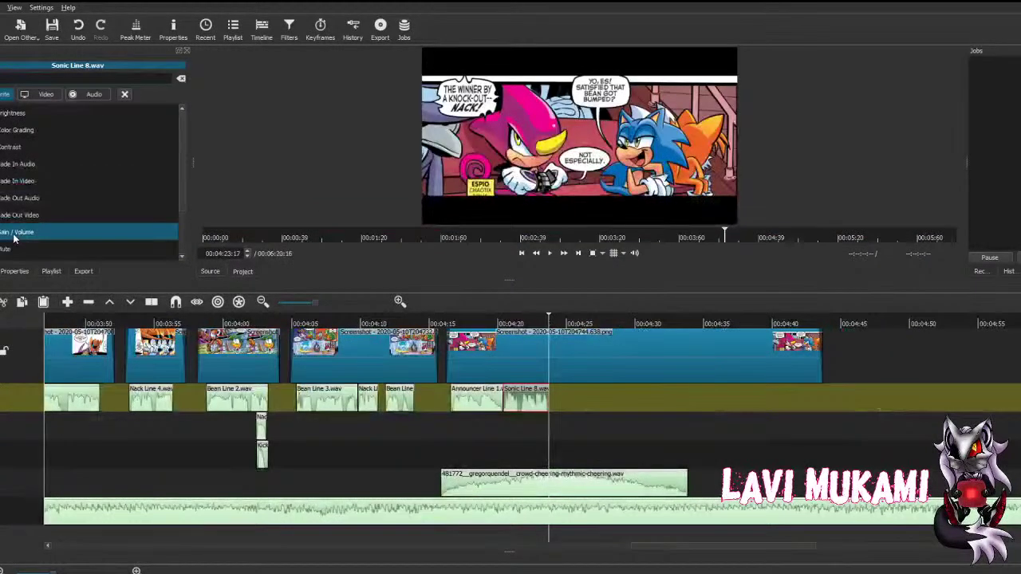
pyautogui.click(14, 234)
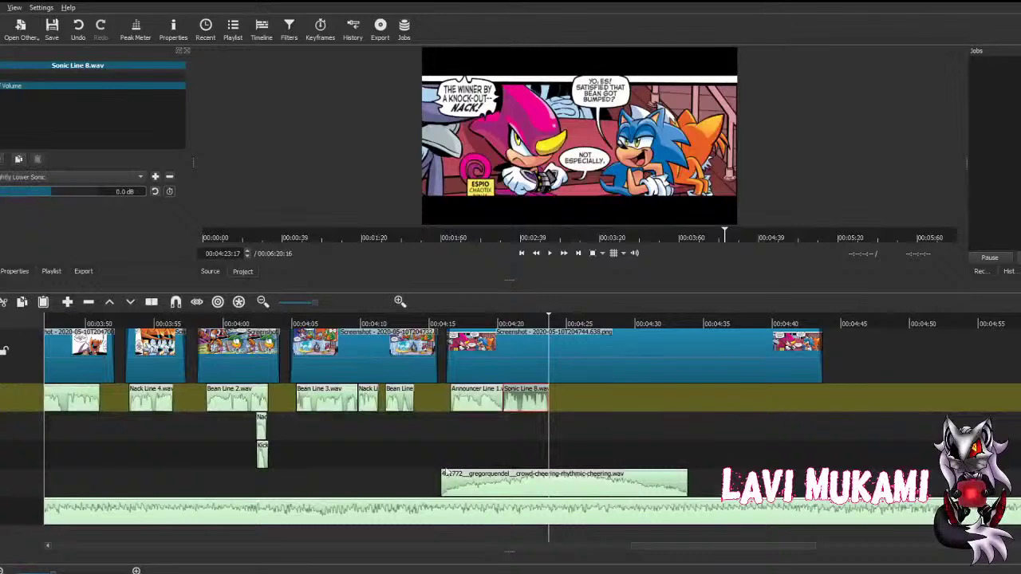
# Step: Add a Gain / Volume filter to the crowd-cheering clip, set it to -20.4 dB, and save the project
pyautogui.click(447, 475)
pyautogui.click(18, 159)
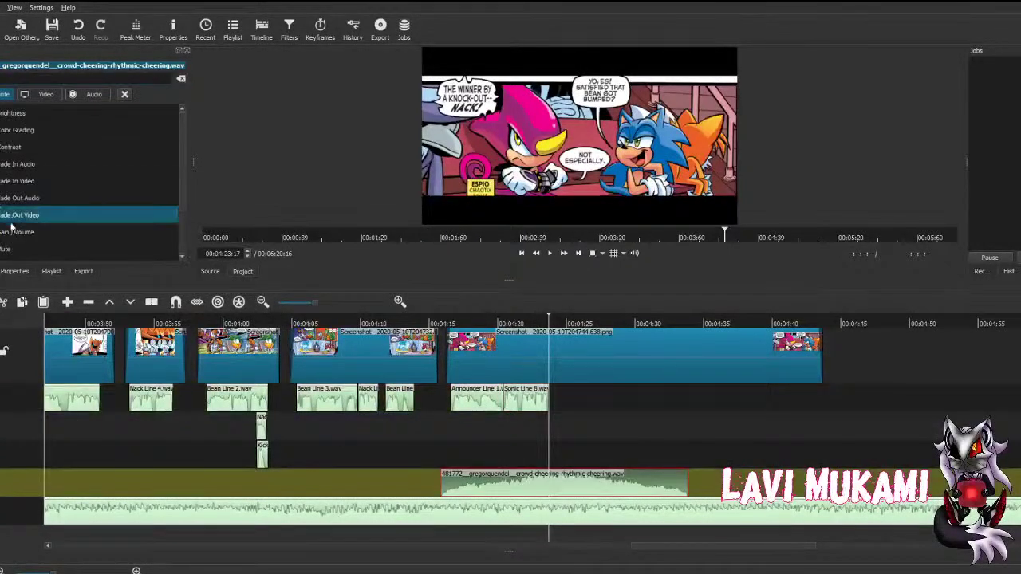
pyautogui.click(13, 232)
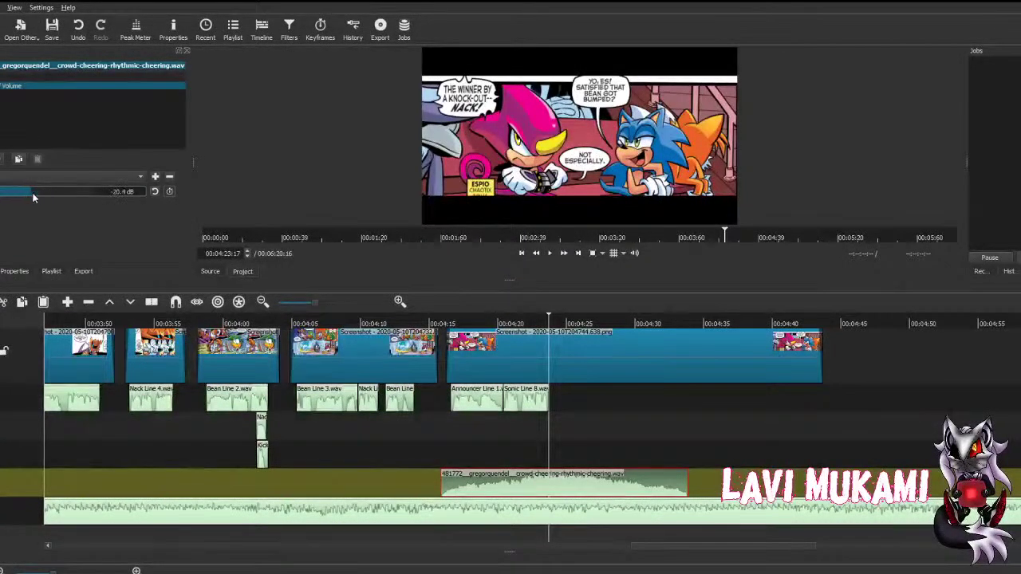
pyautogui.hotkey('ctrl', 's')
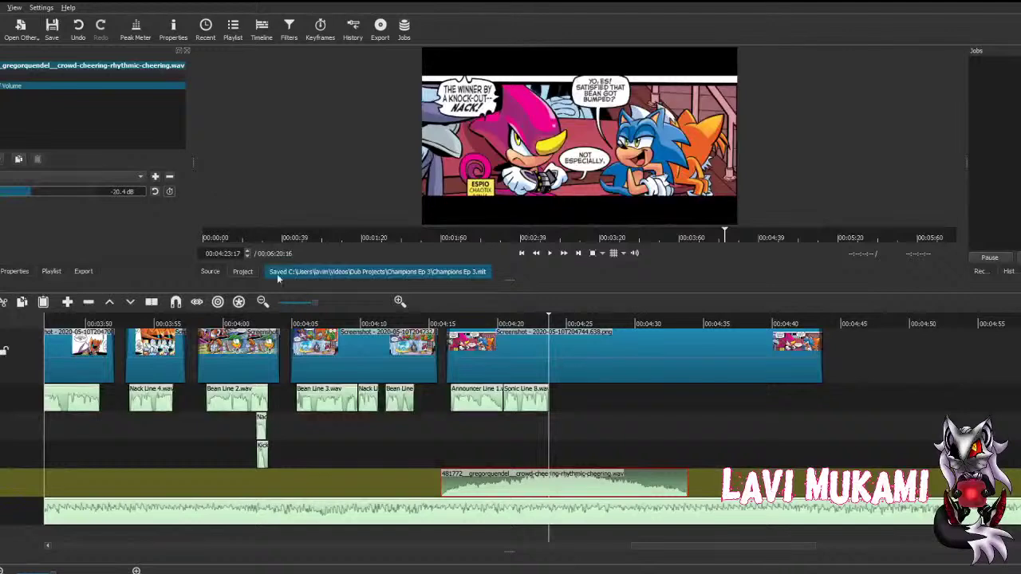
# Step: Leave short gaps before Sonic Line 8.wav and a newly appended Espio Line 1.wav, shorten the panel to about 00:04:26, and save
pyautogui.moveTo(520, 402); pyautogui.dragTo(528, 405)
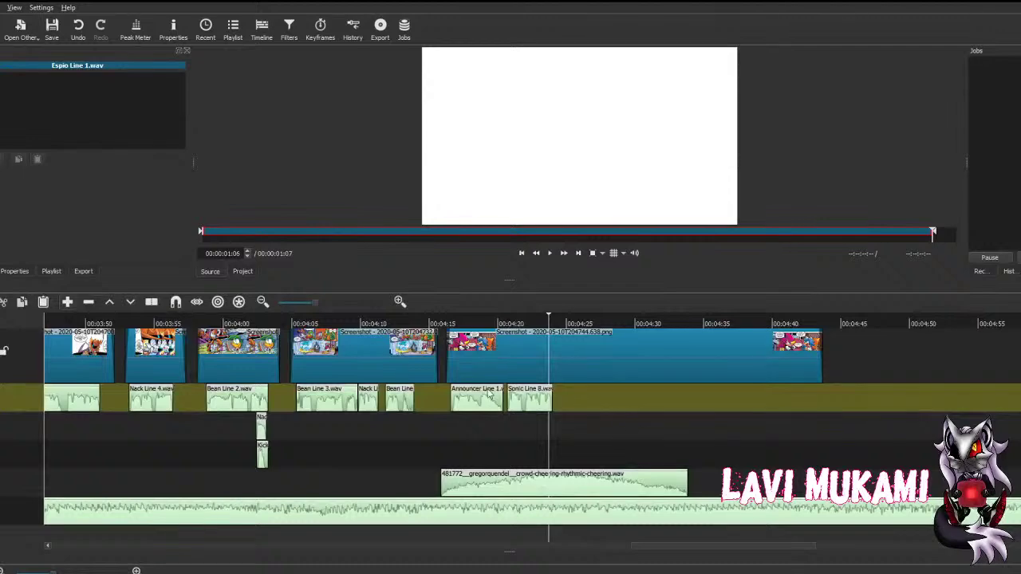
pyautogui.click(572, 401)
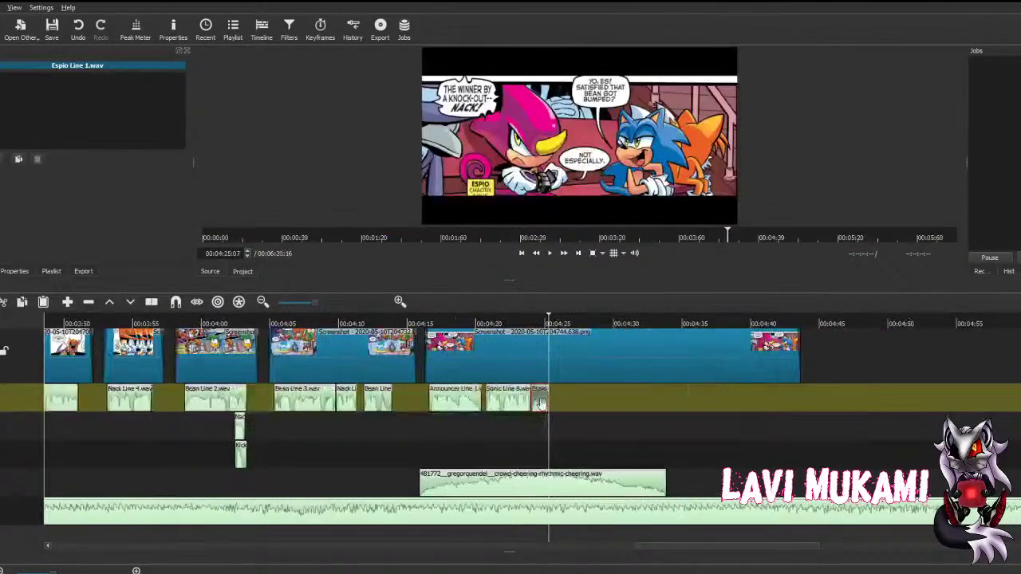
pyautogui.moveTo(531, 403); pyautogui.dragTo(587, 395)
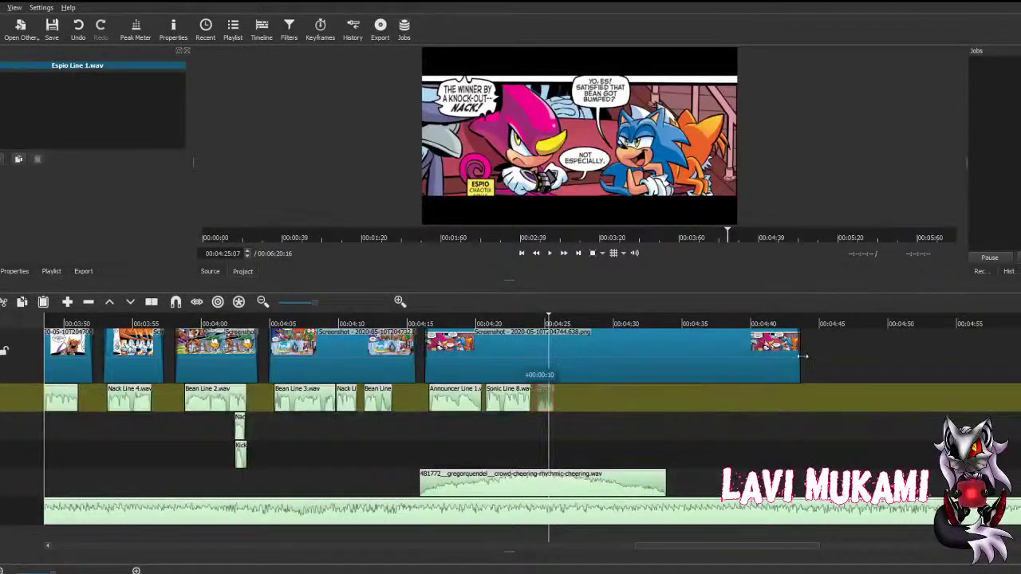
pyautogui.moveTo(803, 356); pyautogui.dragTo(556, 393)
pyautogui.hotkey('ctrl', 's')
pyautogui.click(420, 405)
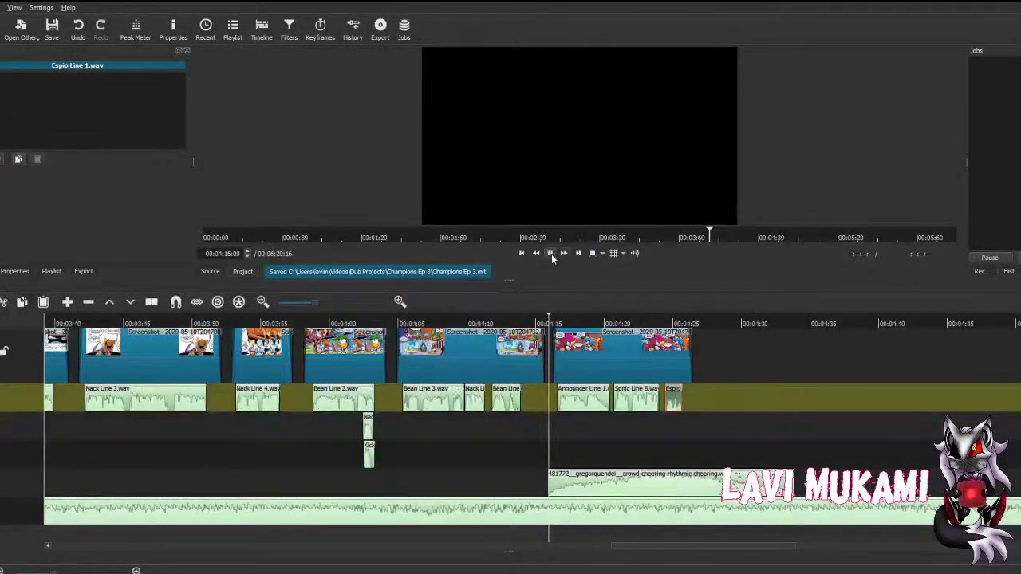
# Step: Play back the panel from Announcer Line 1.wav through Espio Line 1.wav and lower the crowd-cheering gain to -23.9 dB
pyautogui.click(550, 253)
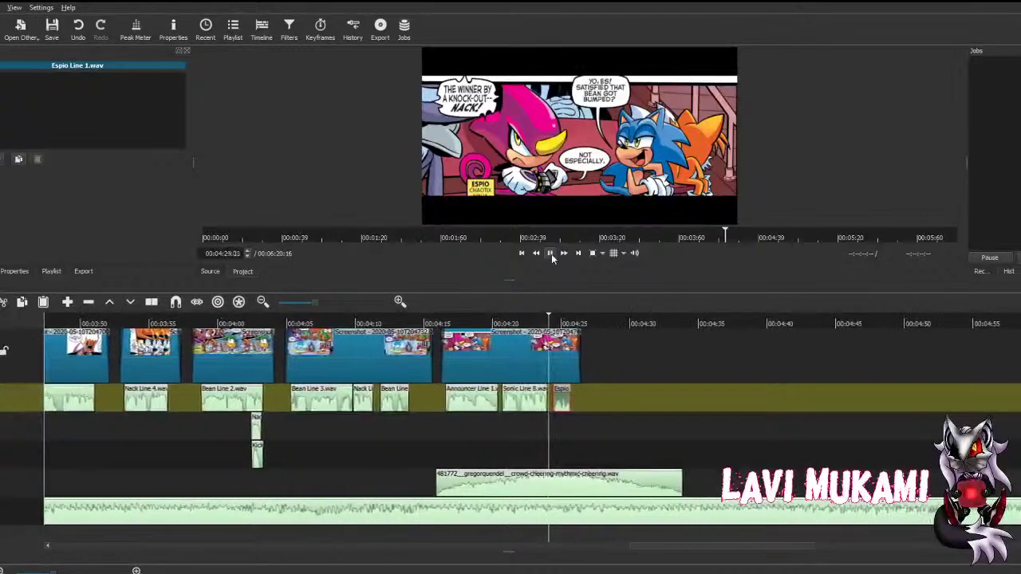
pyautogui.click(551, 254)
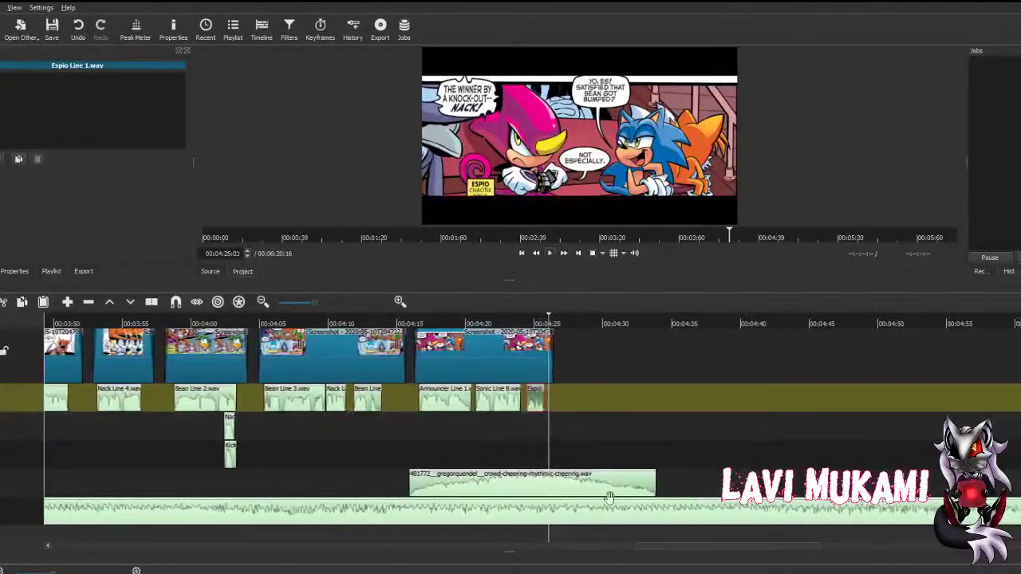
pyautogui.click(547, 478)
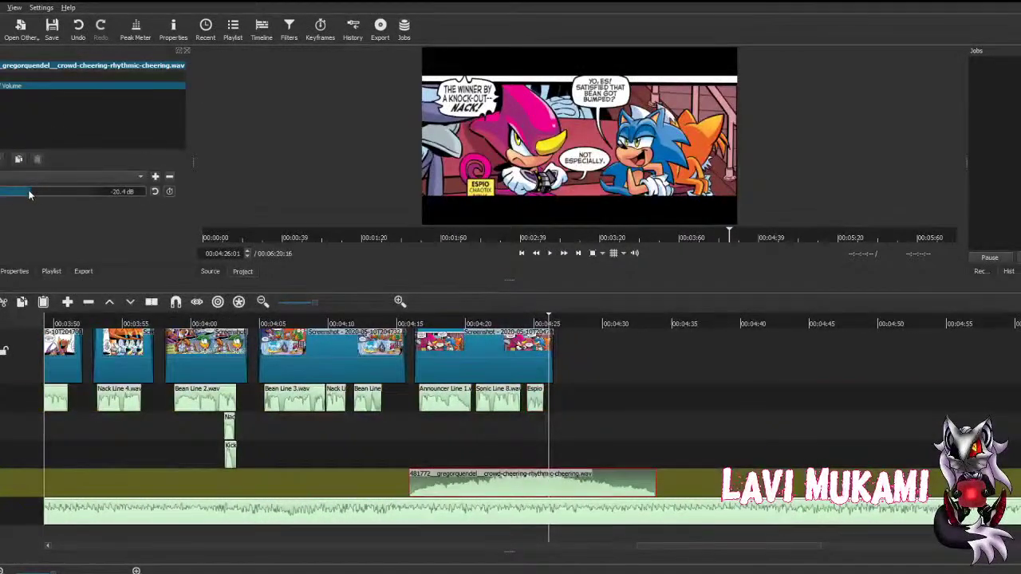
pyautogui.moveTo(29, 194); pyautogui.dragTo(27, 194)
# Step: Append Screenshot - 2020-05-10T204758.994.png, shorten it to end at about 00:05:22, and start it shortly after the previous panel at about 00:04:27
pyautogui.click(124, 359)
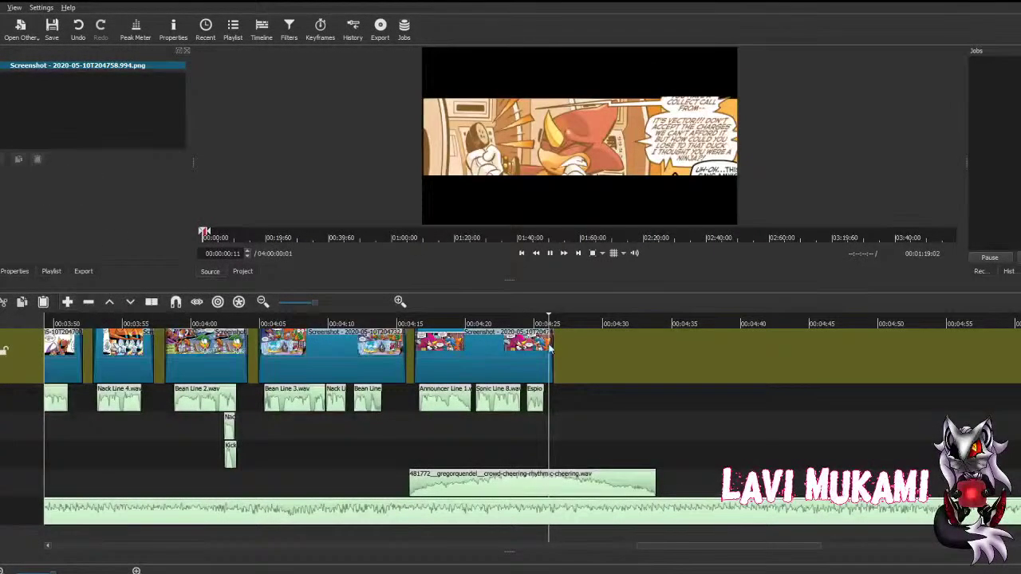
pyautogui.moveTo(550, 345); pyautogui.dragTo(253, 376)
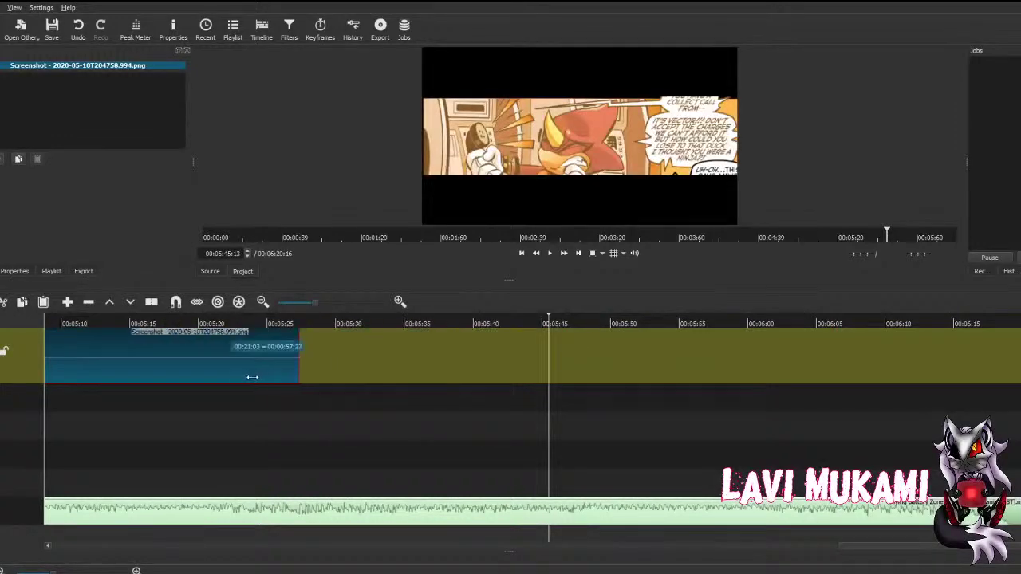
pyautogui.moveTo(440, 353); pyautogui.dragTo(401, 354)
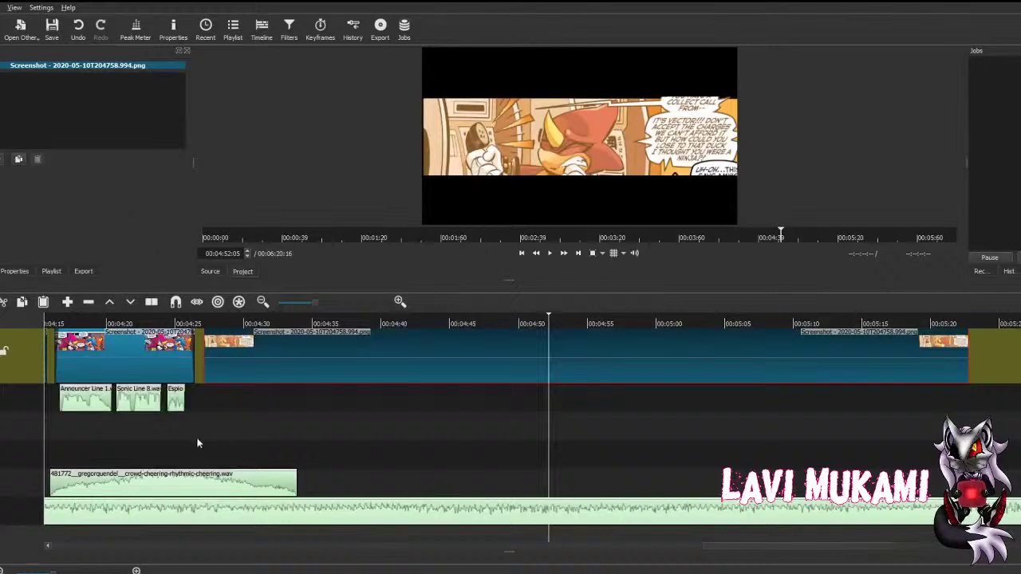
# Step: Trim the end of the crowd-cheering clip to match the end of the Espio and Sonic panel at about 00:04:26
pyautogui.press('Up')
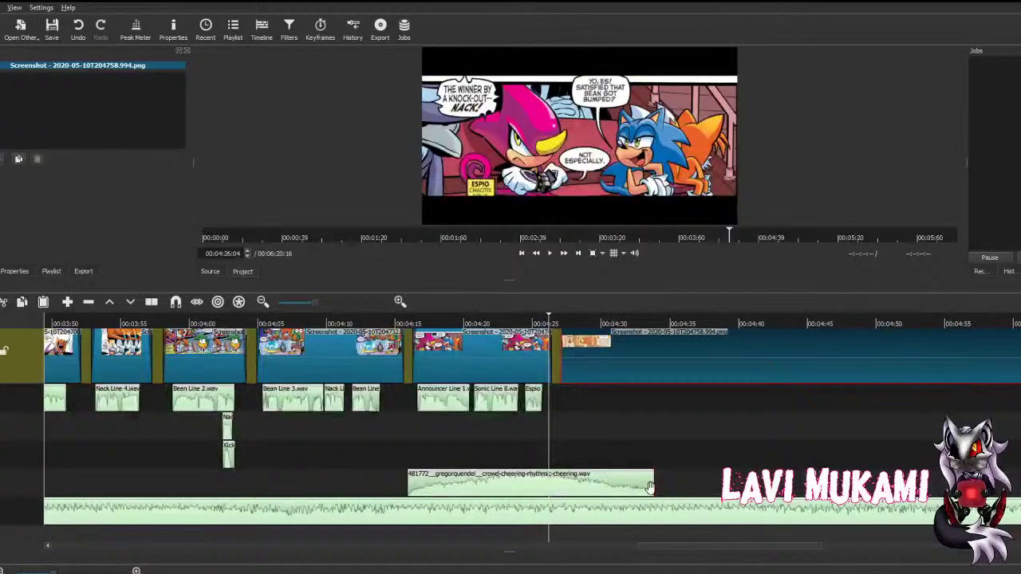
pyautogui.moveTo(650, 486); pyautogui.dragTo(545, 484)
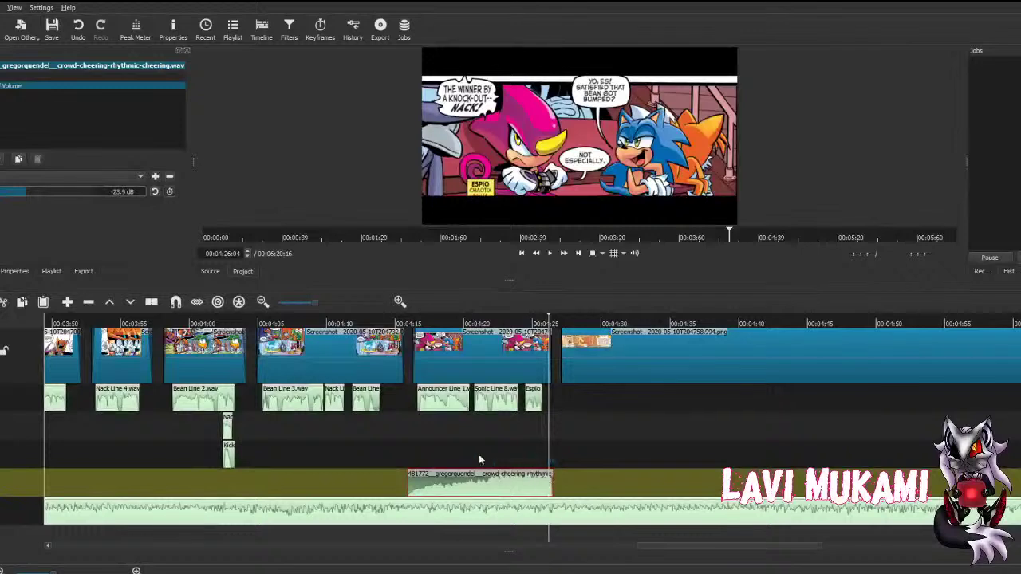
pyautogui.click(155, 176)
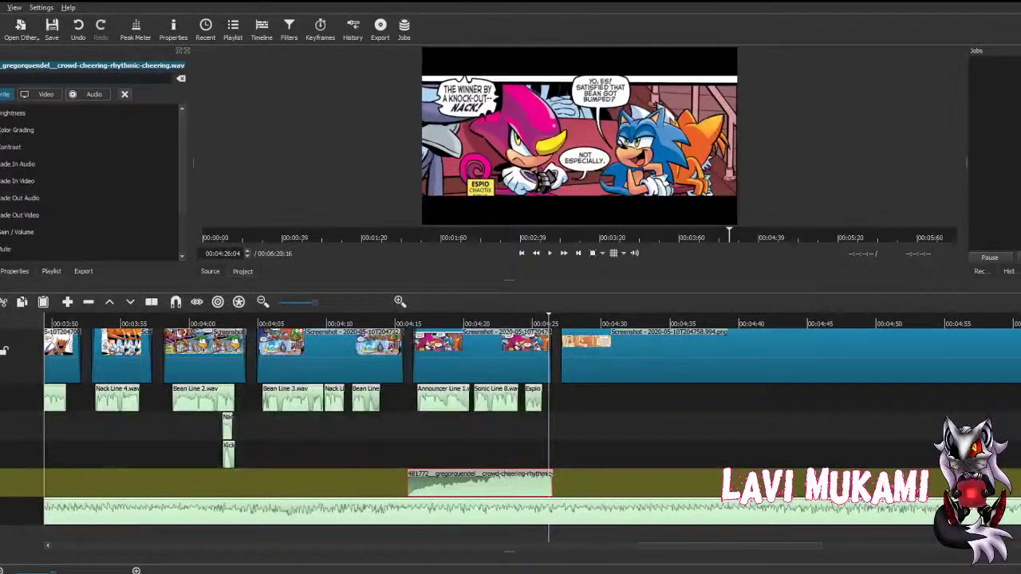
pyautogui.click(24, 214)
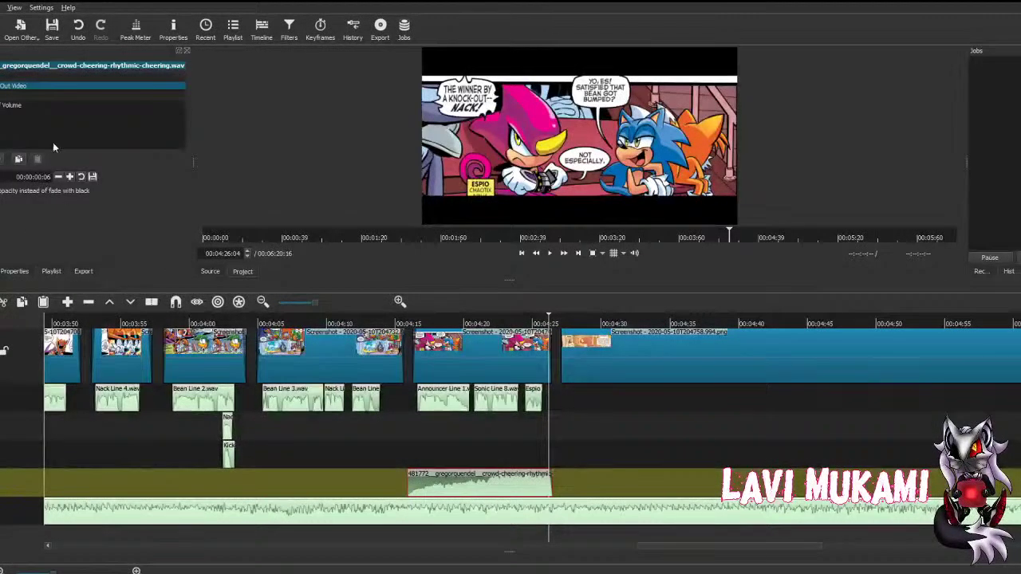
pyautogui.click(70, 176)
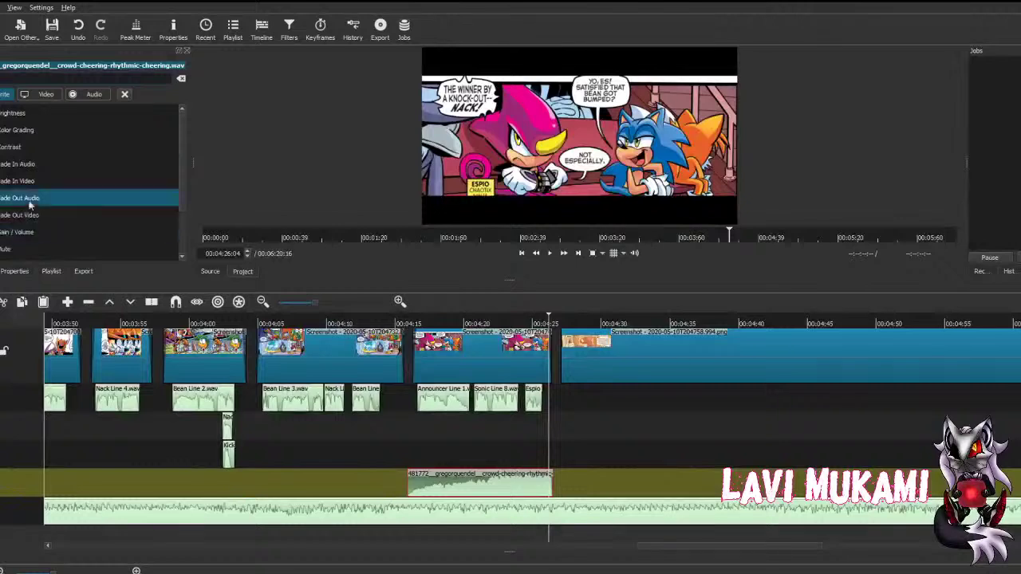
# Step: Add a Fade Out Audio filter to the crowd-cheering clip, shorten the fade slightly, and save the project
pyautogui.click(49, 199)
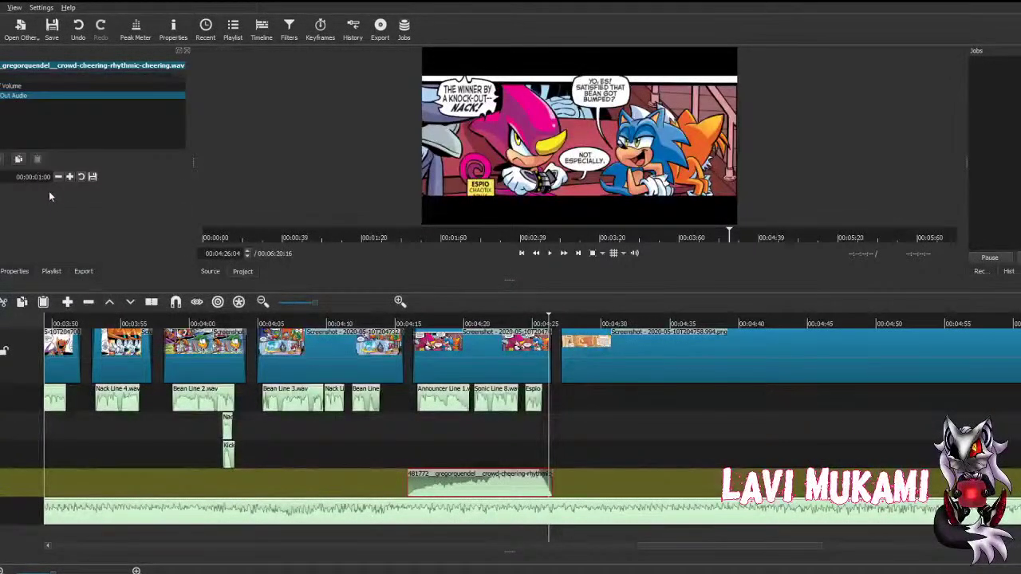
pyautogui.click(58, 177)
pyautogui.hotkey('ctrl', 's')
# Step: Add 6-frame Fade In Video and Fade Out Video filters to the Screenshot - 2020-05-10T204758.994.png panel
pyautogui.click(634, 349)
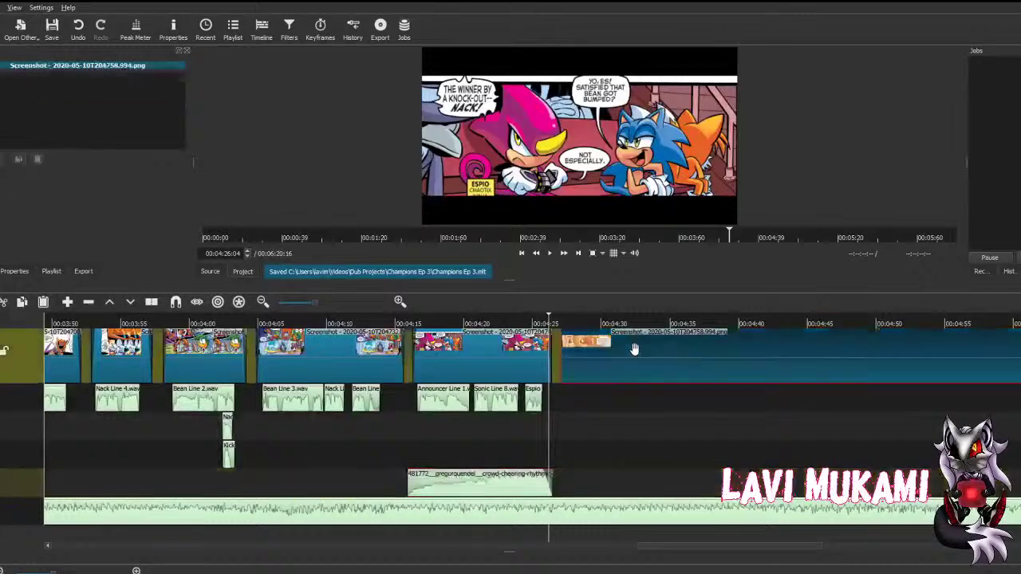
pyautogui.click(1, 159)
pyautogui.click(25, 181)
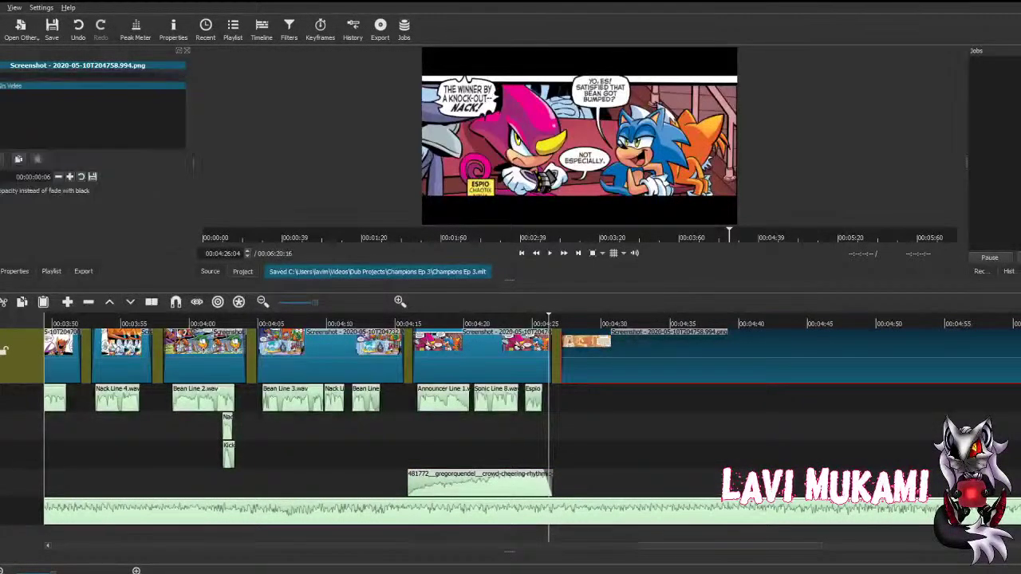
pyautogui.click(1, 159)
pyautogui.click(53, 216)
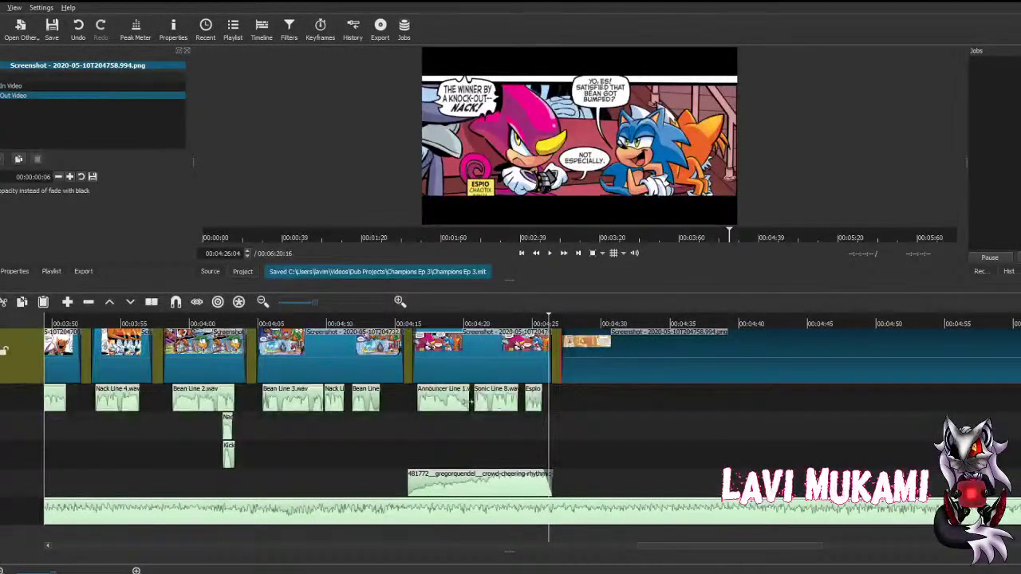
# Step: Append Phone Call Line 1.wav to the first voice track and add a Gain / Volume filter set to -6.0 dB
pyautogui.click(596, 398)
pyautogui.click(484, 397)
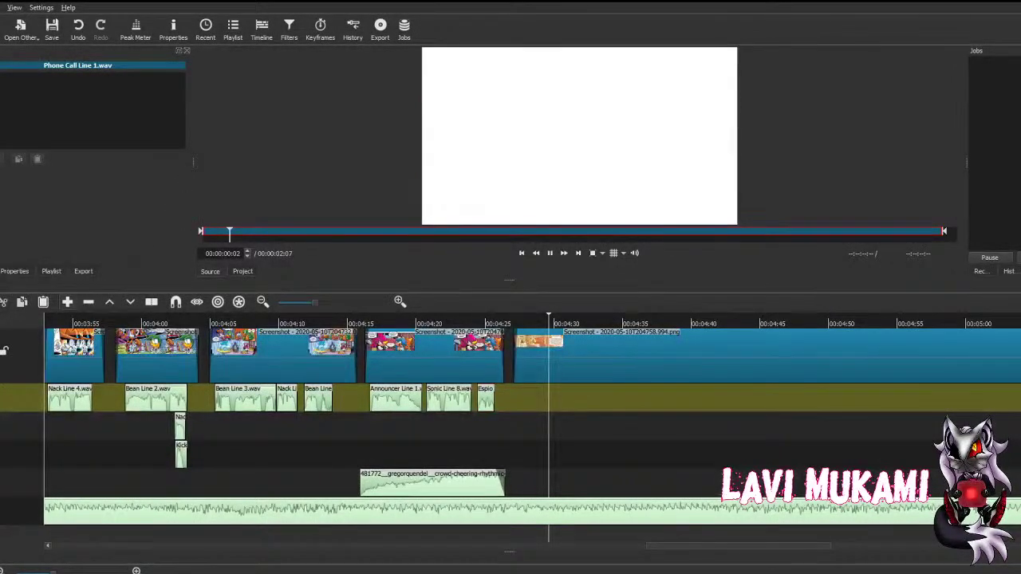
pyautogui.press('a')
pyautogui.press('f')
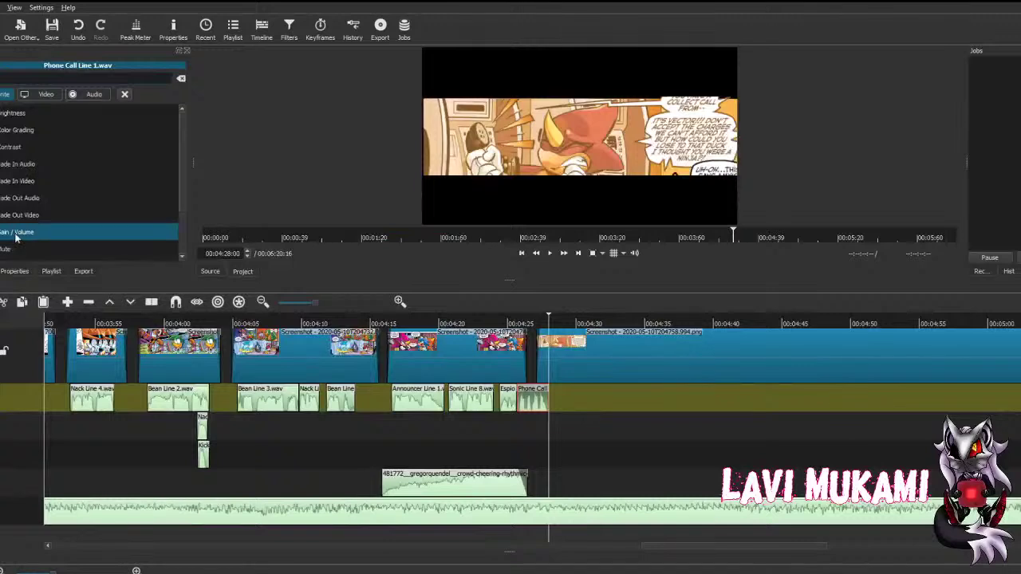
pyautogui.click(18, 233)
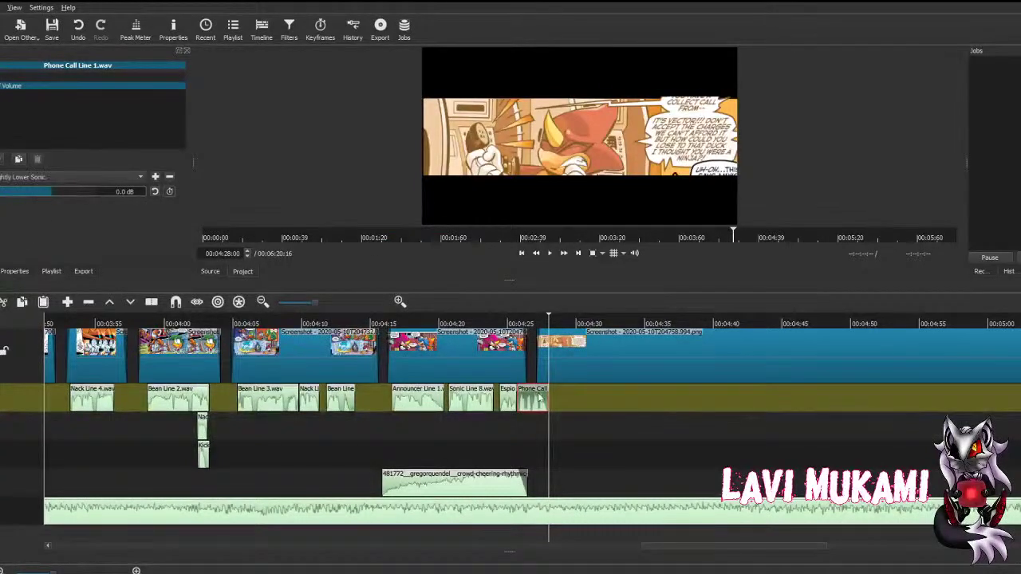
# Step: Move Phone Call Line 1.wav to start at about 00:04:28 under the phone panel, save the project, and play it back
pyautogui.moveTo(536, 398); pyautogui.dragTo(560, 391)
pyautogui.hotkey('ctrl', 's')
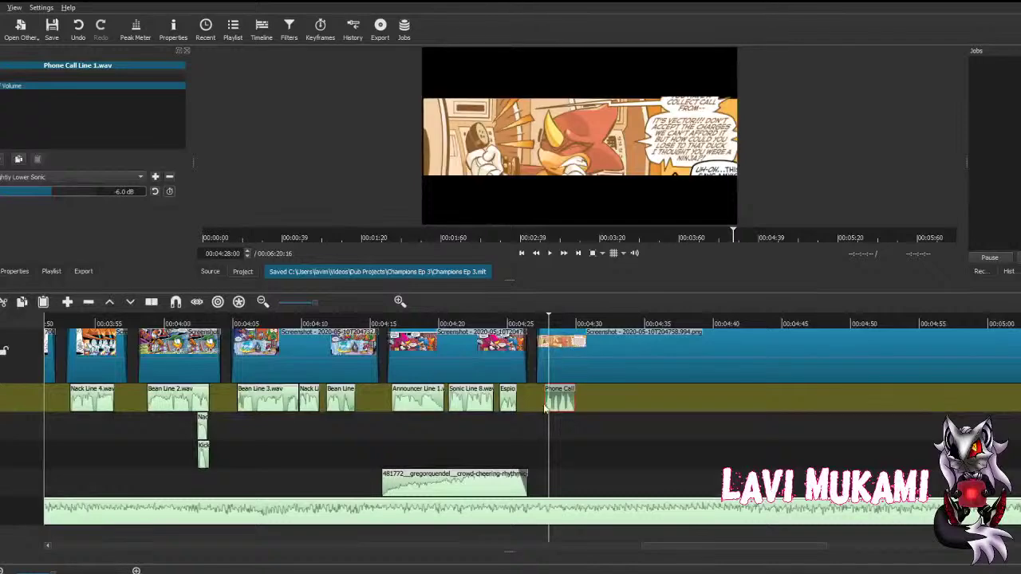
pyautogui.click(550, 253)
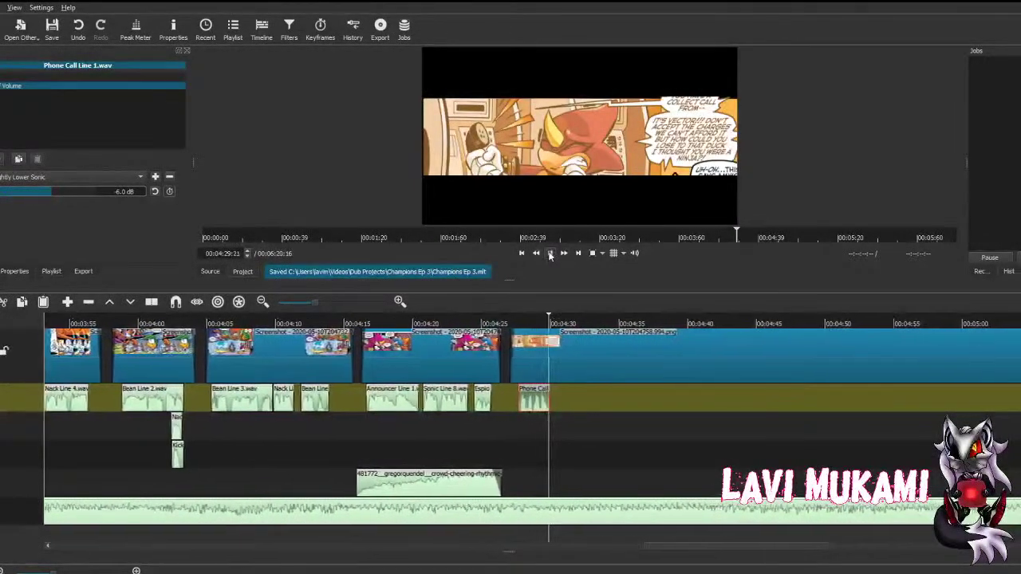
pyautogui.click(550, 253)
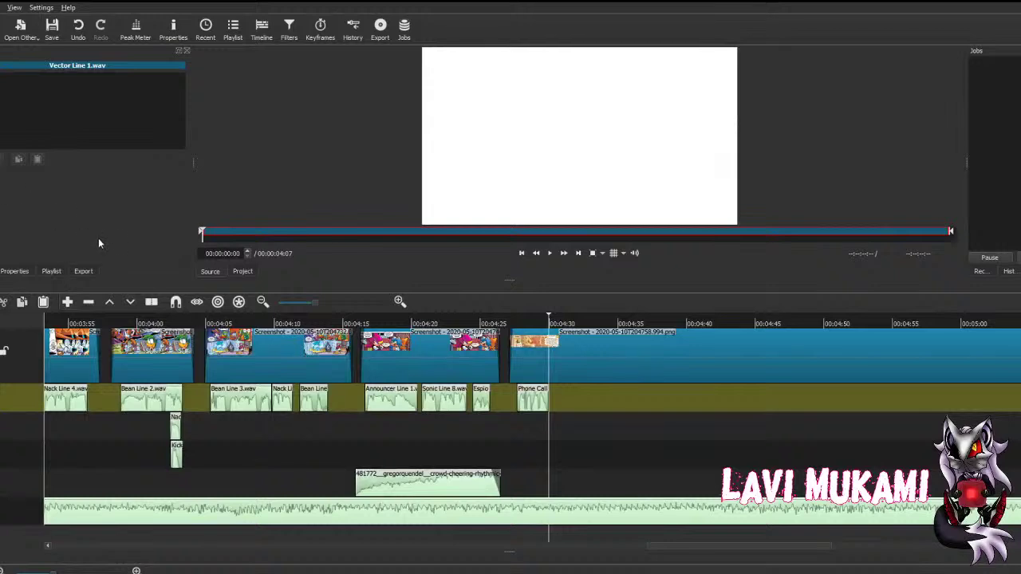
# Step: Append Vector Line 1.wav, add a Gain / Volume filter, and move the clip to the second voice track near the phone call's end
pyautogui.press('a')
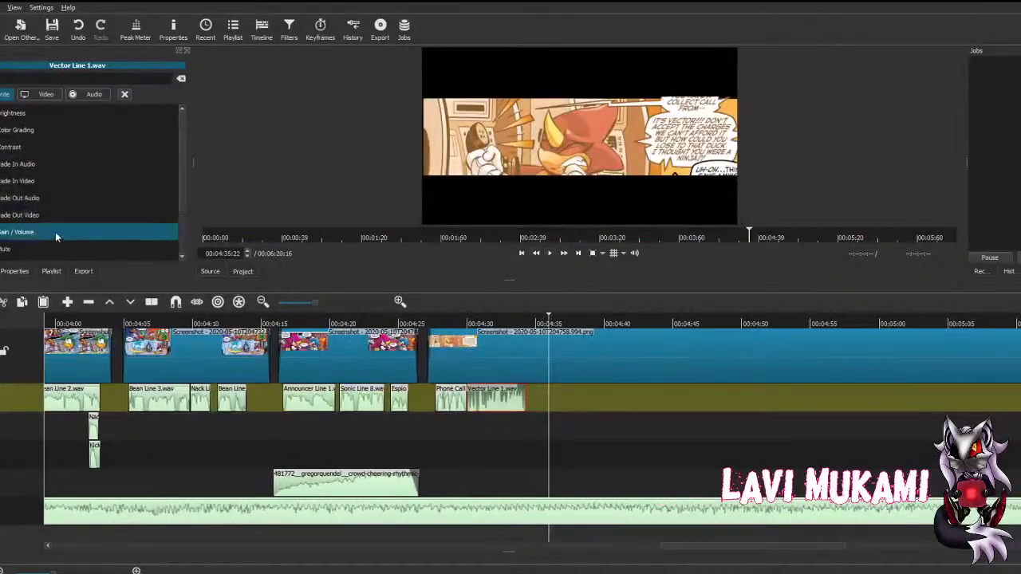
pyautogui.click(52, 232)
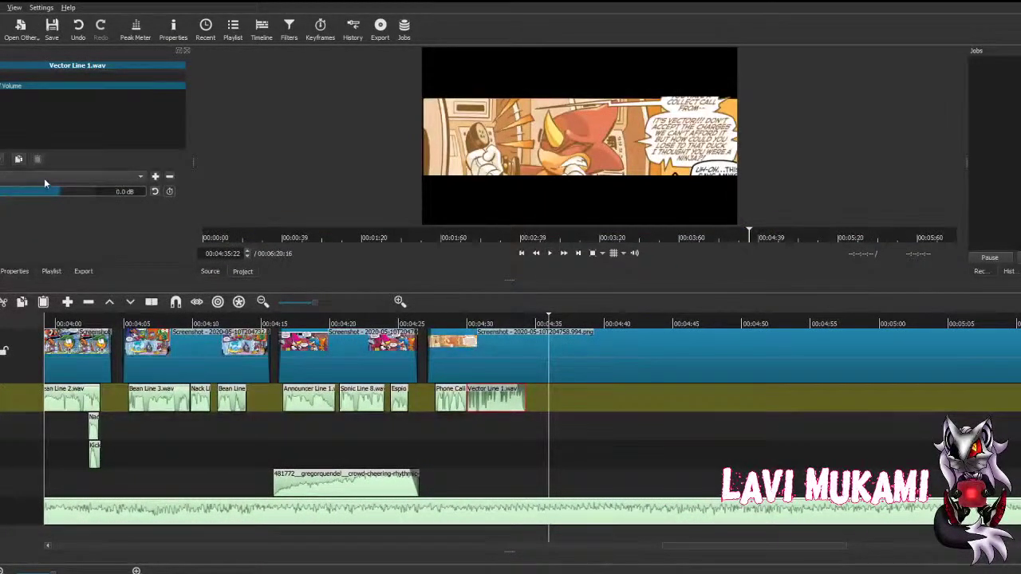
pyautogui.click(37, 228)
pyautogui.moveTo(506, 406); pyautogui.dragTo(495, 418)
# Step: Trim the Screenshot - 2020-05-10T204758.994.png panel to end at about 00:04:34, just after Vector's line, and save the project
pyautogui.press('Down')
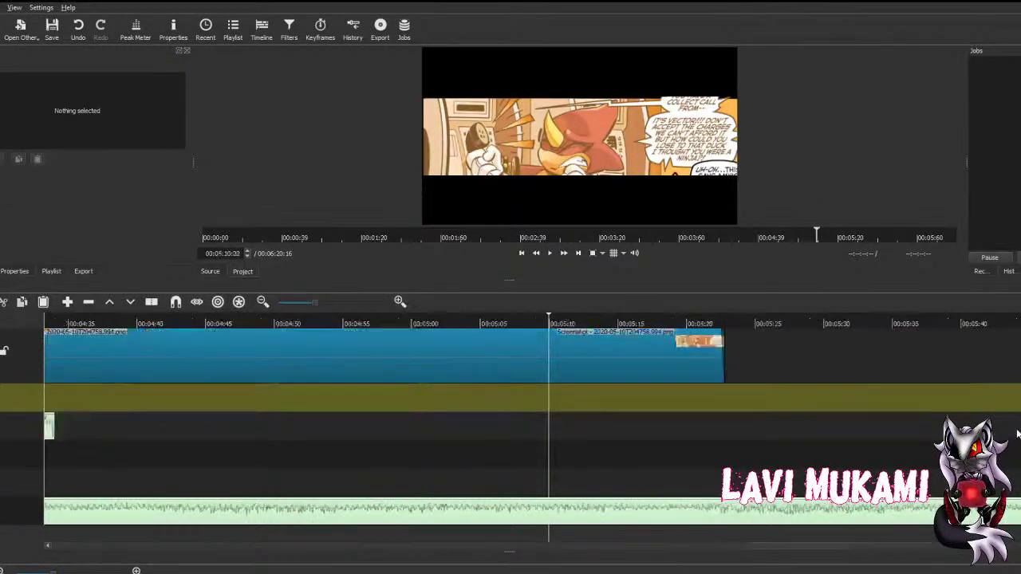
pyautogui.moveTo(675, 352); pyautogui.dragTo(331, 376)
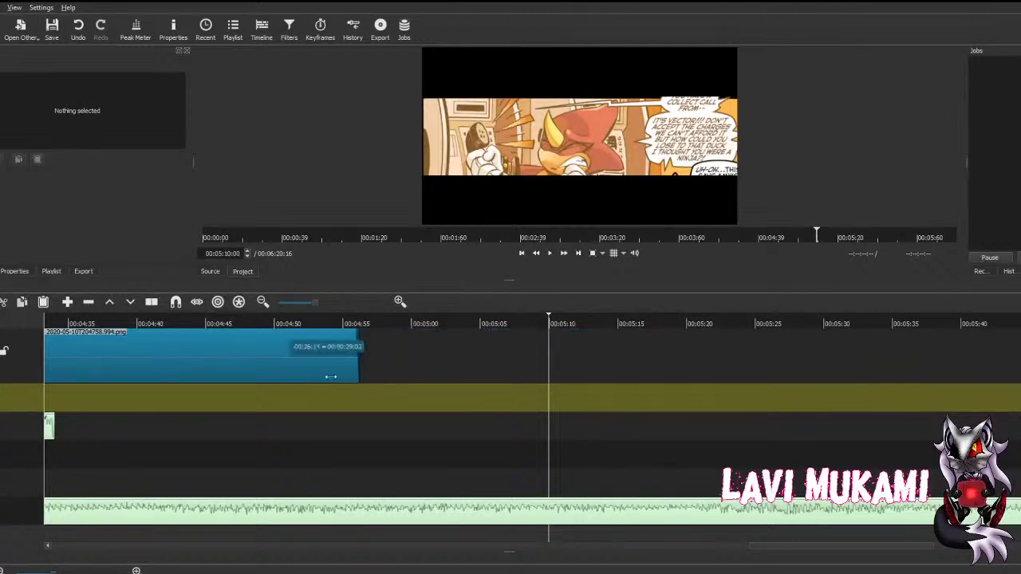
pyautogui.press('Up')
pyautogui.press('Up')
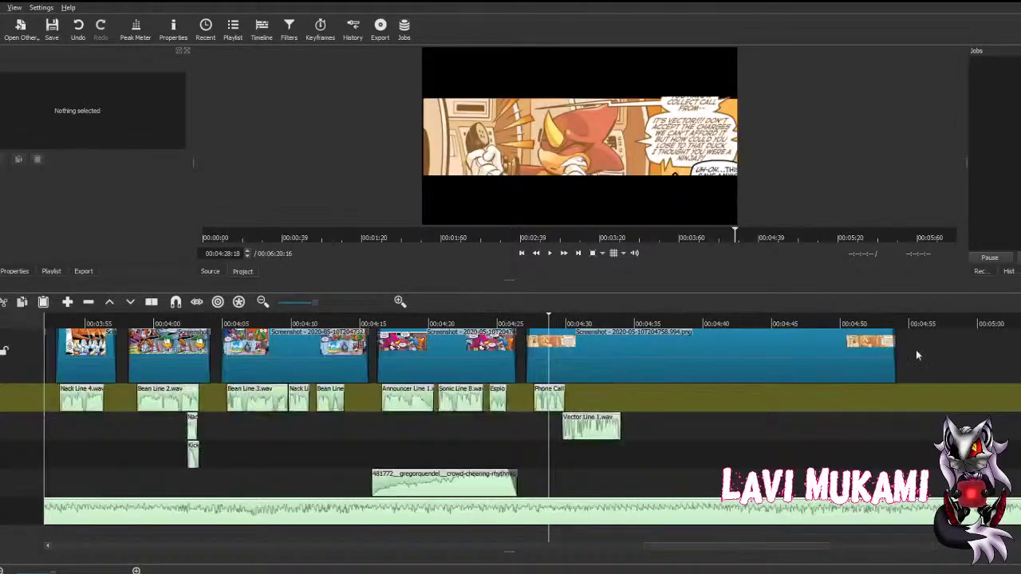
pyautogui.moveTo(897, 344); pyautogui.dragTo(619, 376)
pyautogui.hotkey('ctrl', 's')
pyautogui.press('Up')
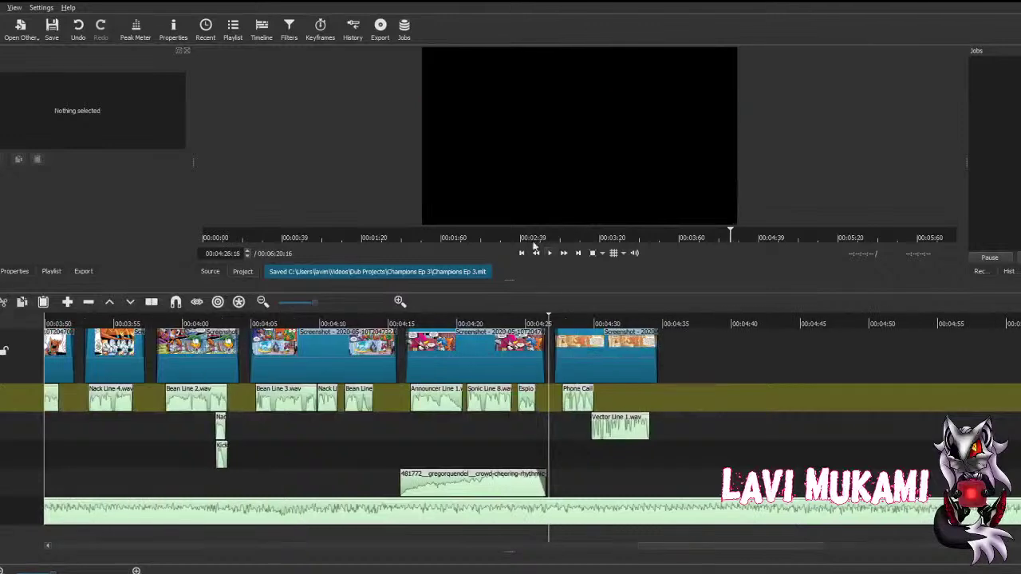
# Step: Play back the phone-call panel, set the gain of Vector Line 1.wav to -10.3 dB, and save the project
pyautogui.click(551, 258)
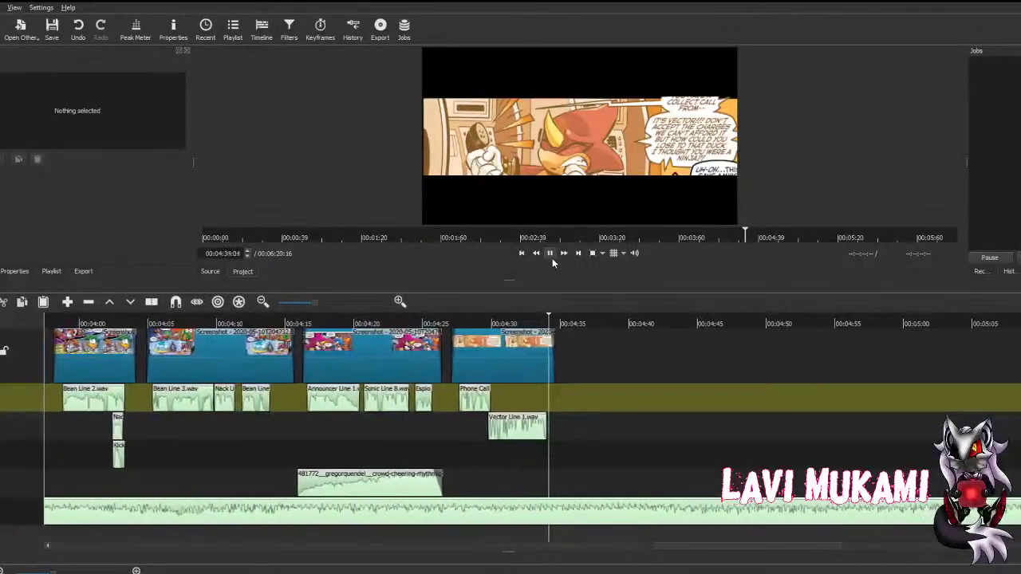
pyautogui.click(552, 258)
pyautogui.click(533, 431)
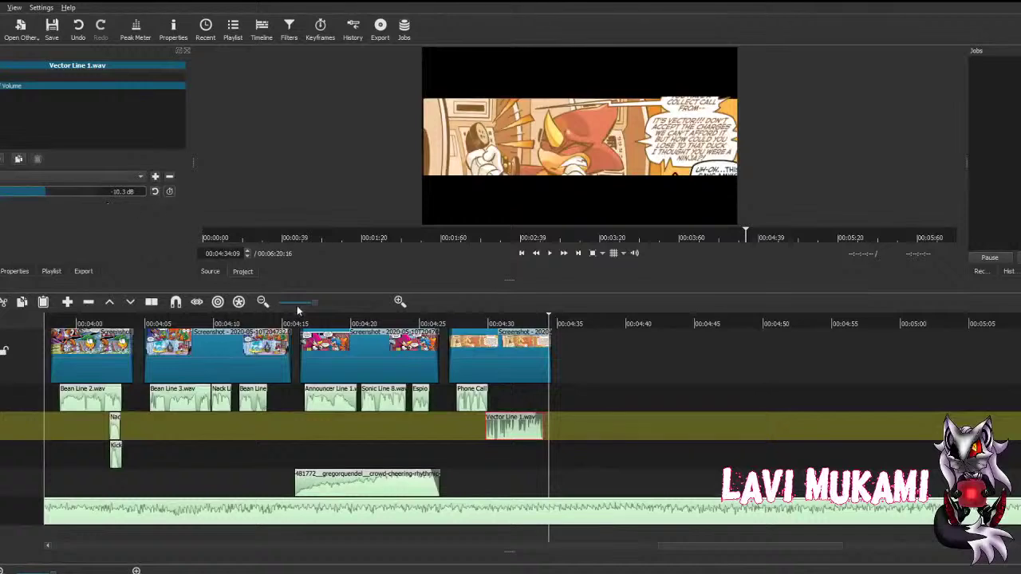
pyautogui.hotkey('ctrl', 's')
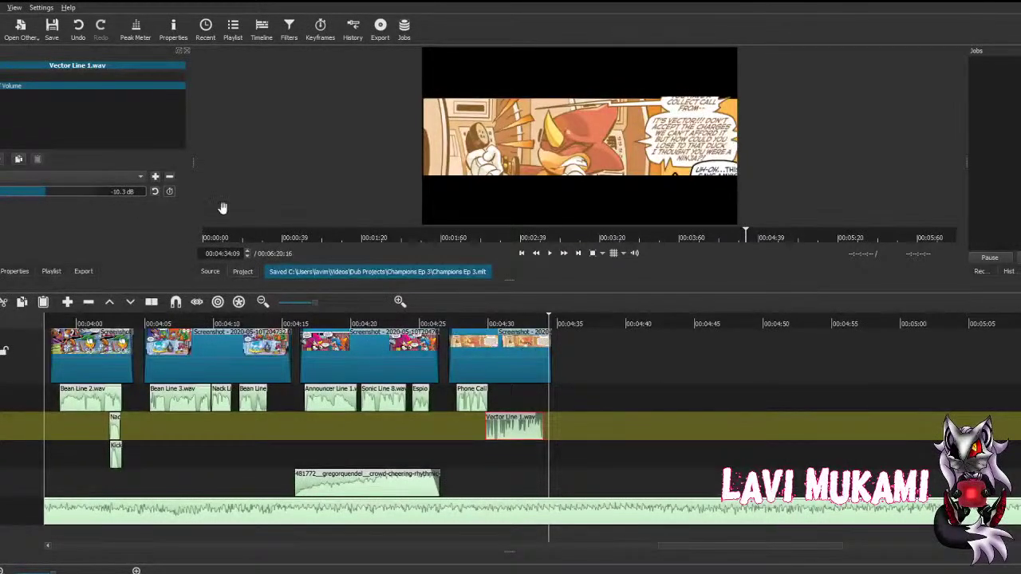
# Step: Append Screenshot - 2020-05-10T204817.141.png and place it from about 00:04:35 to 00:05:05, leaving a short gap after the previous panel
pyautogui.click(533, 351)
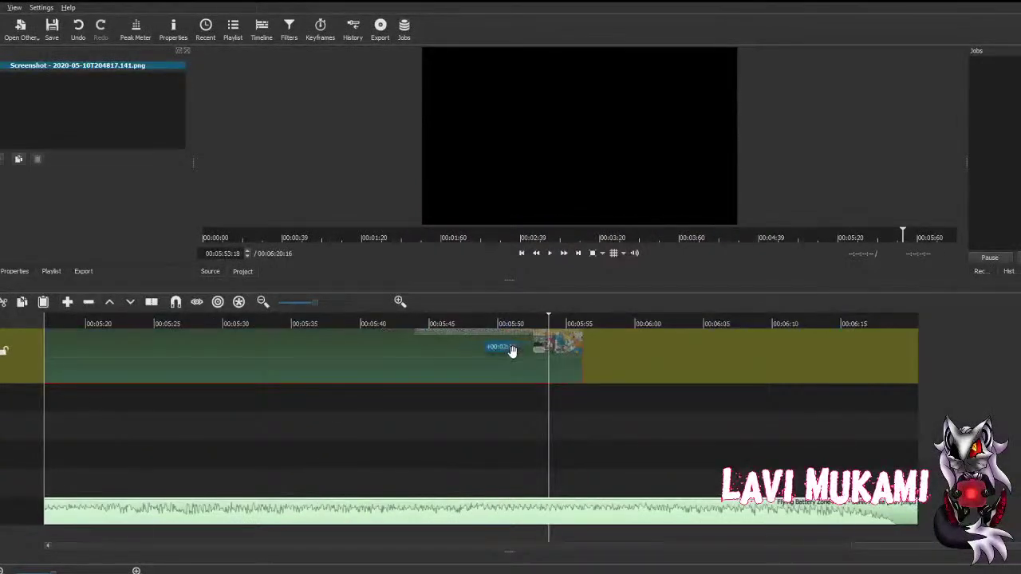
pyautogui.moveTo(548, 348); pyautogui.dragTo(832, 412)
pyautogui.moveTo(804, 355); pyautogui.dragTo(433, 360)
pyautogui.scroll(5, 263, 389)
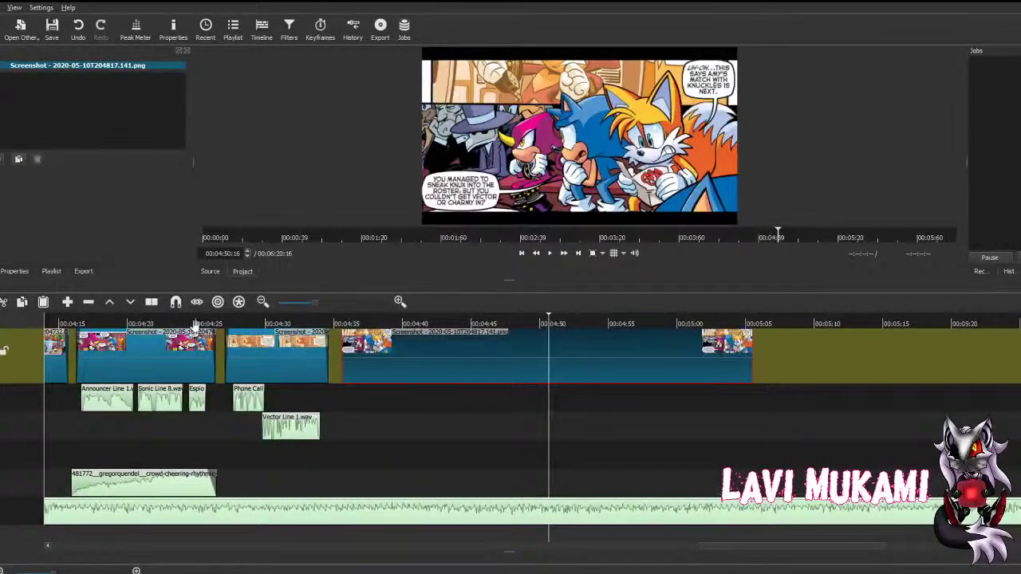
# Step: Append Sonic Line 9.wav, add a Gain / Volume filter, and move the clip to the first voice track at about 00:04:36
pyautogui.click(290, 427)
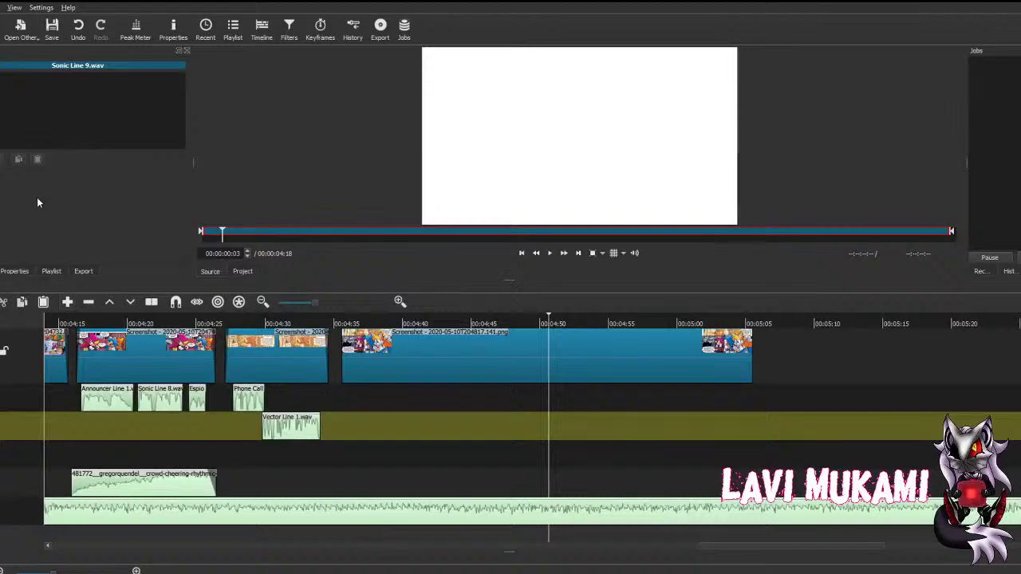
pyautogui.press('a')
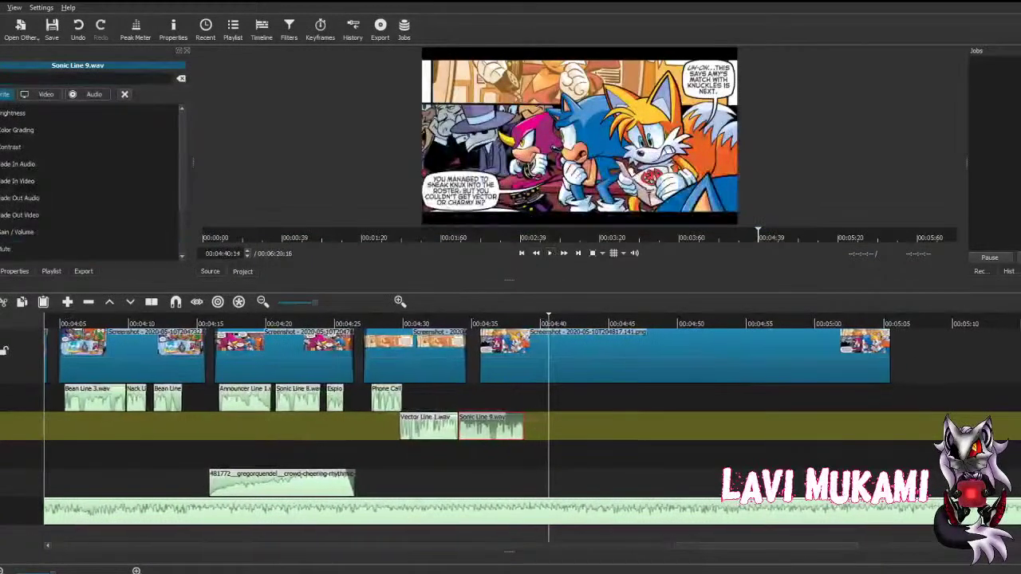
pyautogui.click(20, 233)
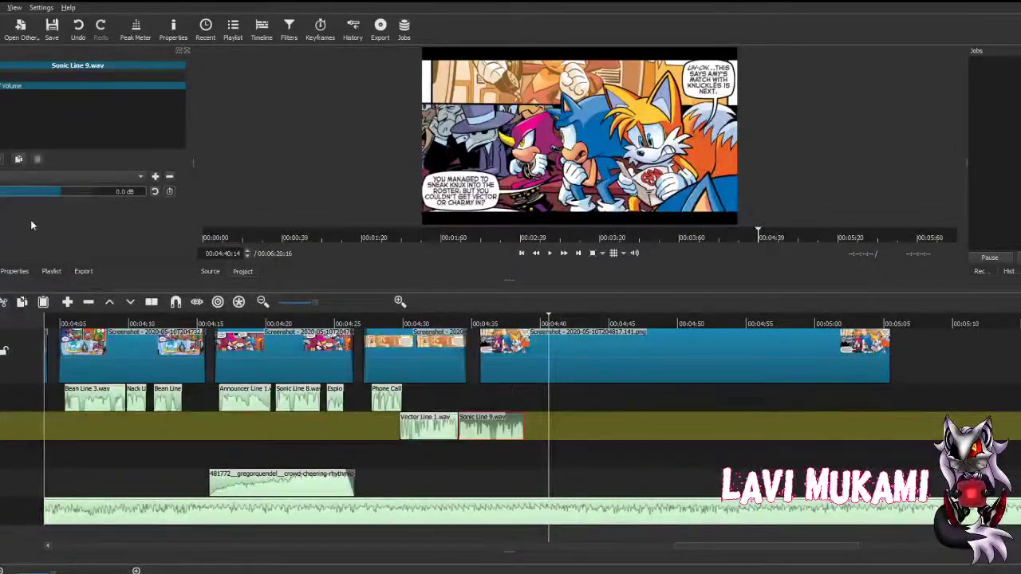
pyautogui.click(30, 226)
pyautogui.moveTo(507, 435); pyautogui.dragTo(536, 403)
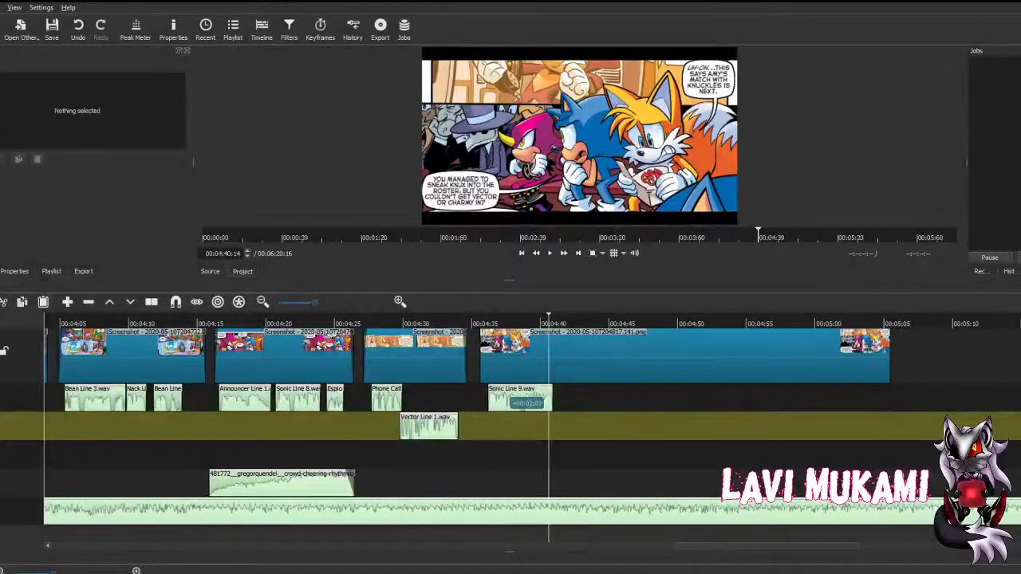
# Step: Add a Fade Out Video filter to the Screenshot - 2020-05-10T204817.141.png panel
pyautogui.click(519, 355)
pyautogui.click(19, 158)
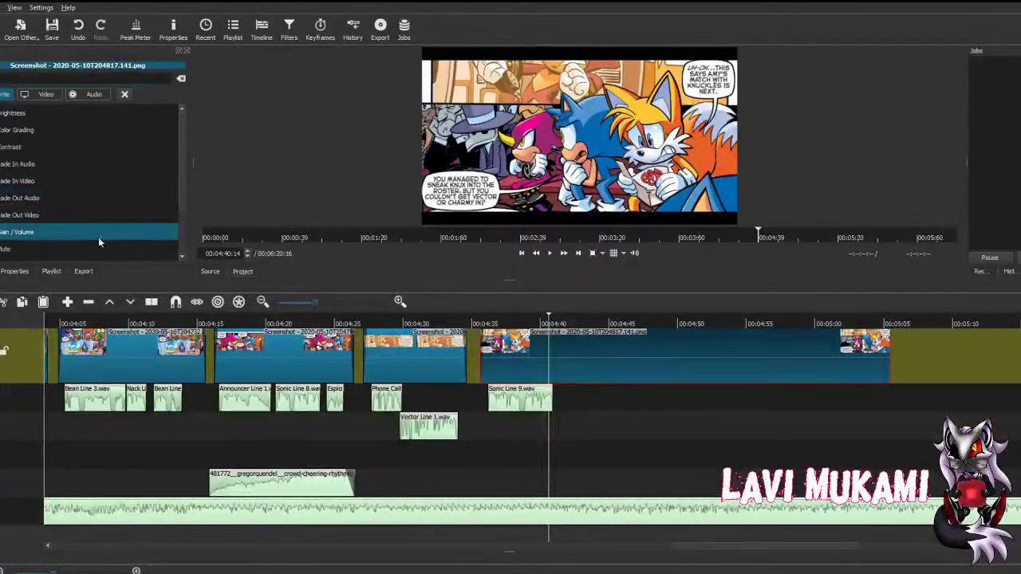
pyautogui.click(79, 216)
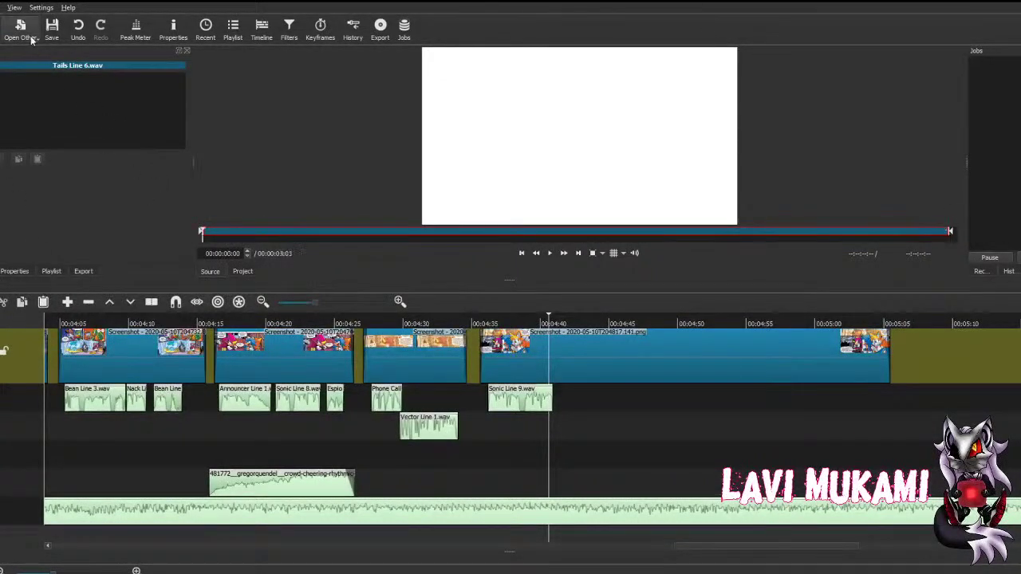
# Step: Reopen and append Tails Line 6.wav, and move it to the first voice track shortly after Sonic Line 9.wav at about 00:04:41
pyautogui.click(20, 30)
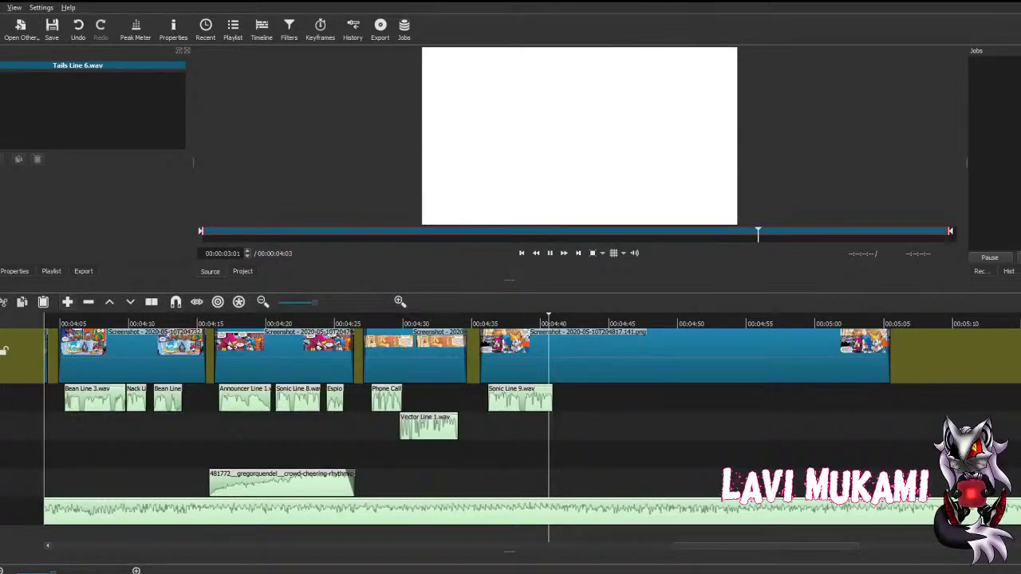
pyautogui.press('a')
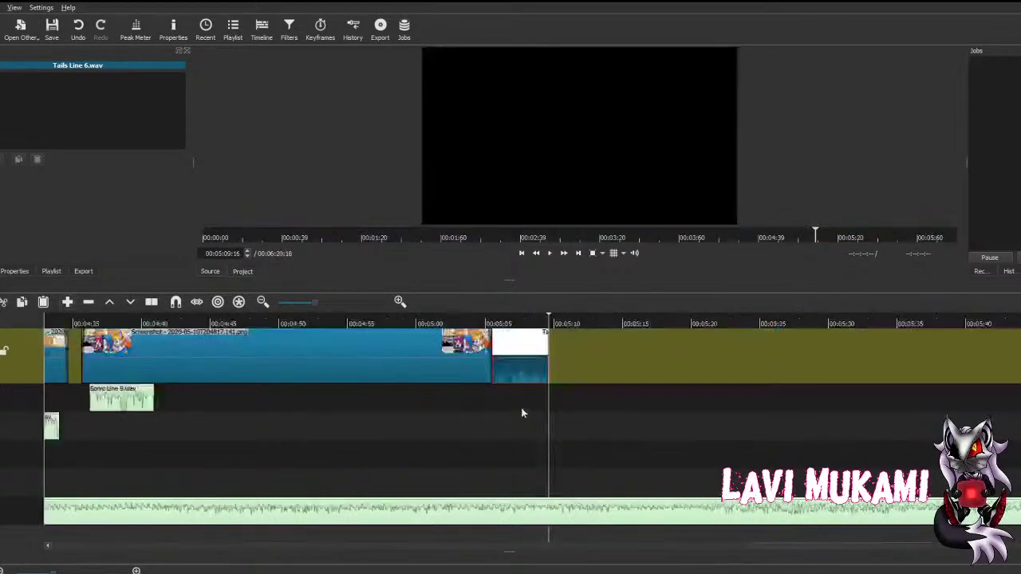
pyautogui.moveTo(532, 355); pyautogui.dragTo(203, 401)
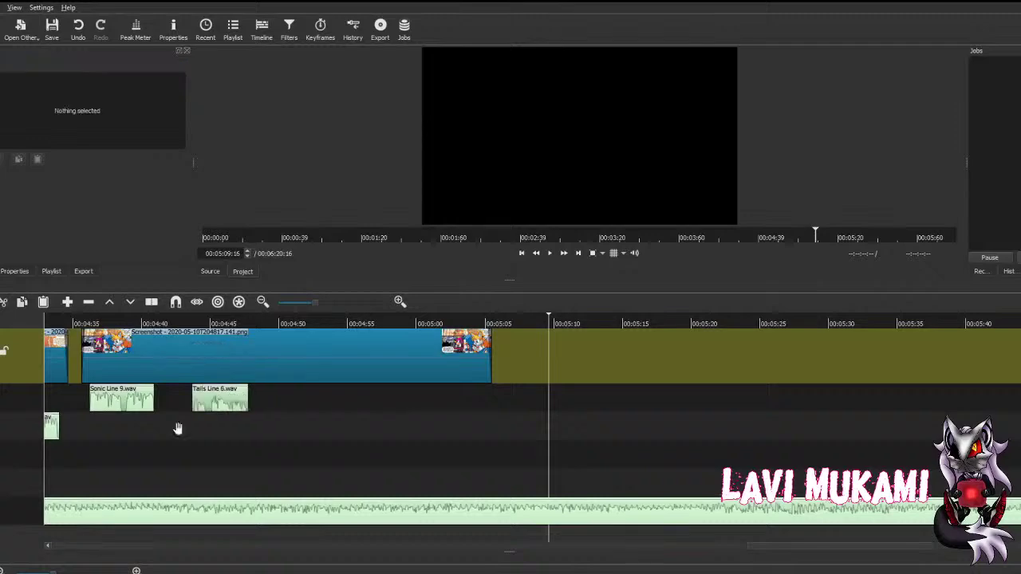
pyautogui.click(171, 323)
pyautogui.moveTo(602, 398); pyautogui.dragTo(576, 399)
# Step: Trim the Screenshot - 2020-05-10T204817.141.png panel to end at about 00:04:46, just after Tails' line, and save the project
pyautogui.moveTo(788, 359); pyautogui.dragTo(788, 359)
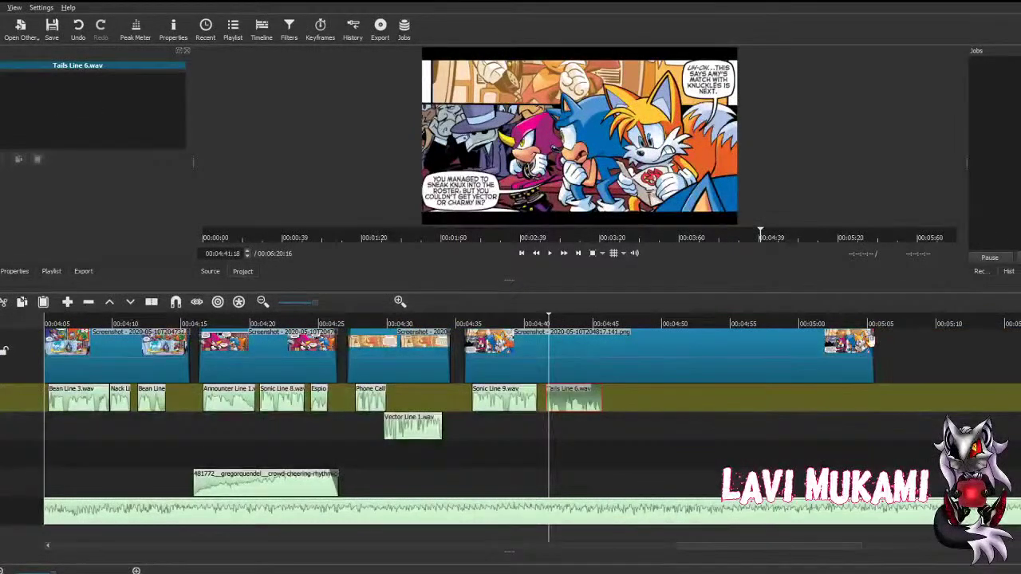
pyautogui.moveTo(652, 369); pyautogui.dragTo(609, 371)
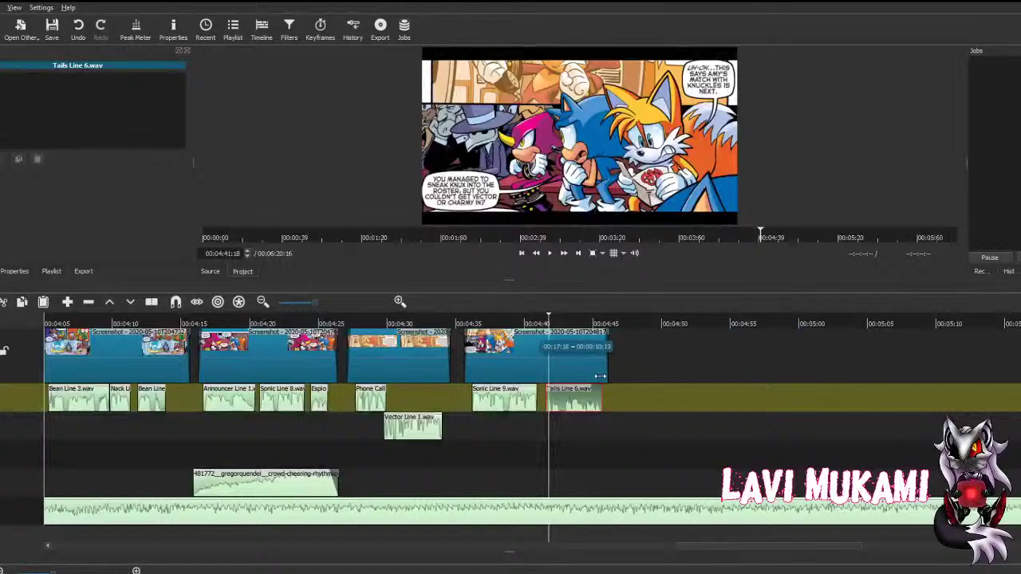
pyautogui.hotkey('ctrl', 's')
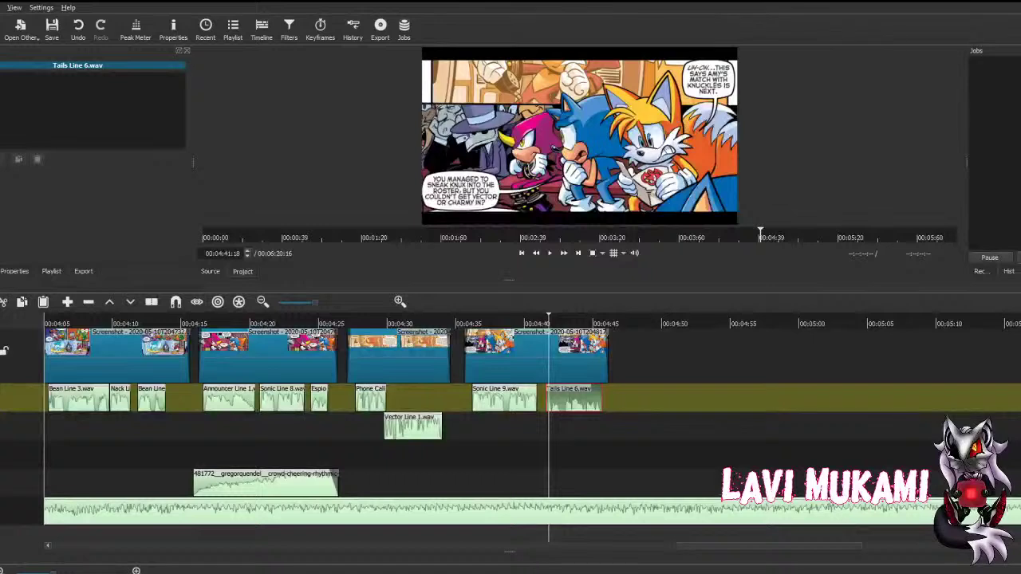
# Step: Add a second Gain / Volume filter to Sonic Line 9.wav and set it to -6.0 dB
pyautogui.click(496, 397)
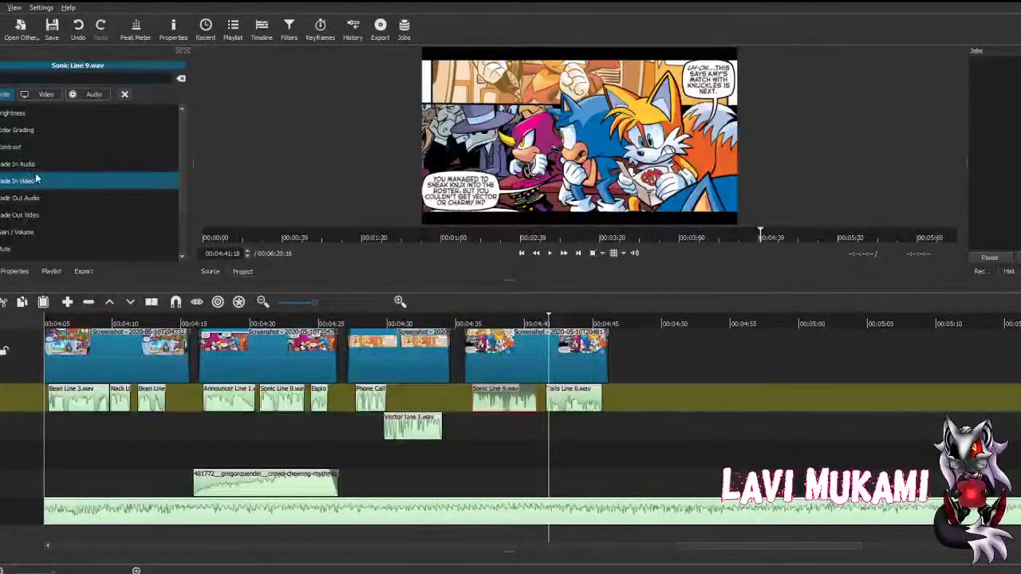
pyautogui.click(24, 231)
pyautogui.click(48, 177)
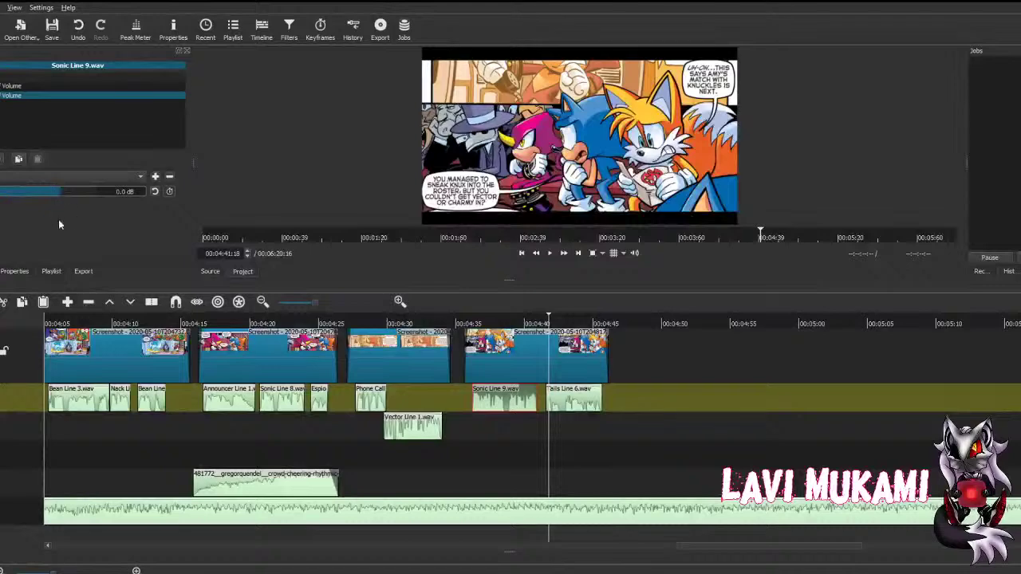
pyautogui.click(59, 219)
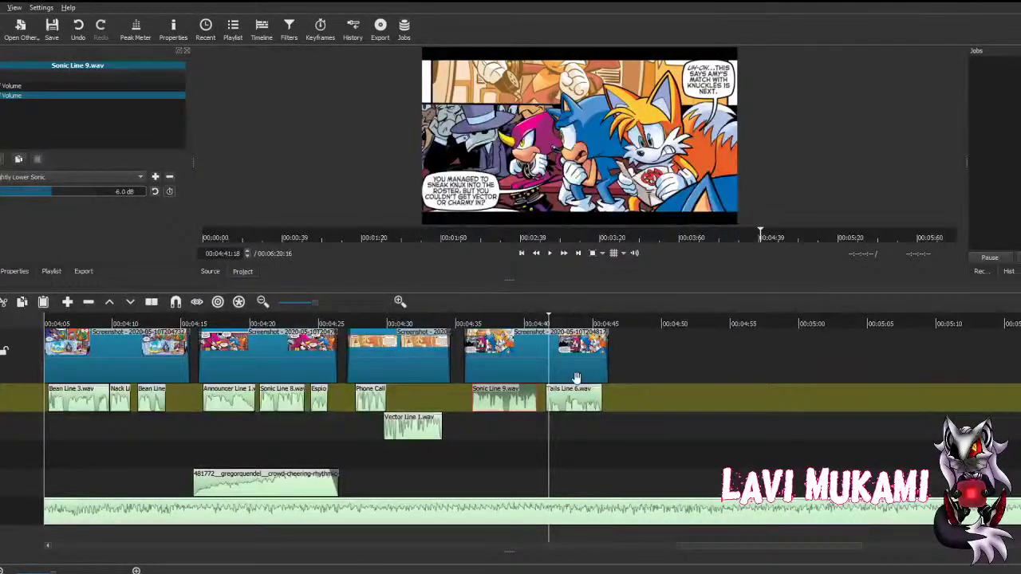
# Step: Add a Gain / Volume filter to Tails Line 6.wav, set it to -2.5 dB, and save the project
pyautogui.click(575, 398)
pyautogui.click(18, 159)
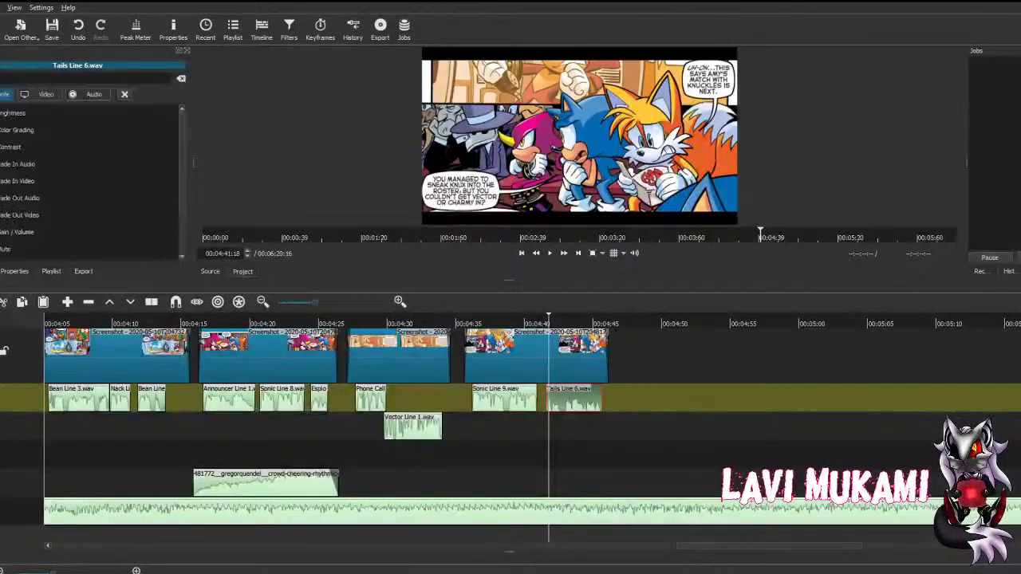
pyautogui.click(20, 232)
pyautogui.click(48, 177)
pyautogui.click(58, 214)
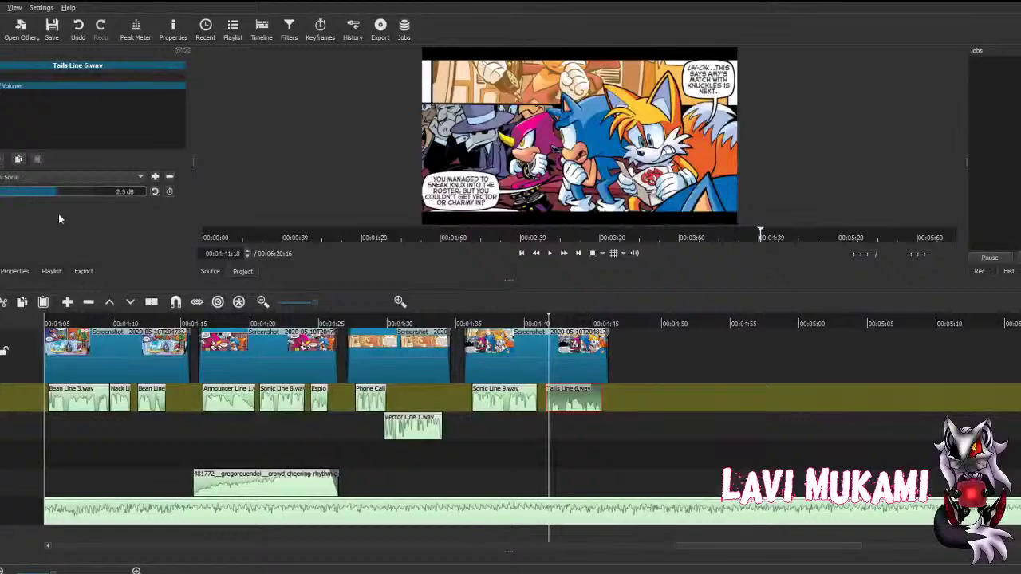
pyautogui.hotkey('ctrl', 's')
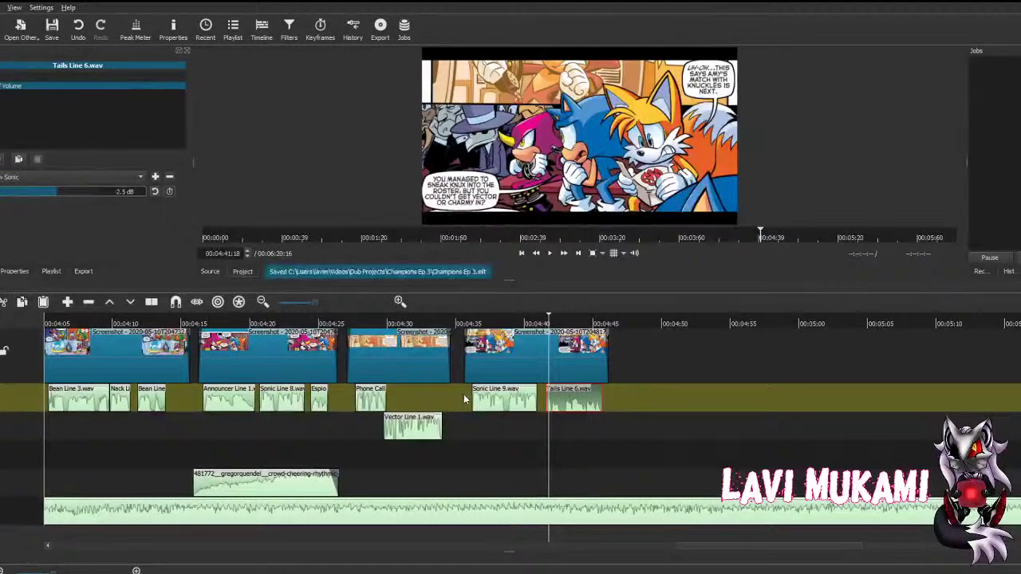
# Step: Swap the order of the two newest voice clips, starting Tails Line 6.wav at about 00:04:36 and Sonic Line 9.wav at about 00:04:41, and save
pyautogui.press('Up')
pyautogui.click(548, 253)
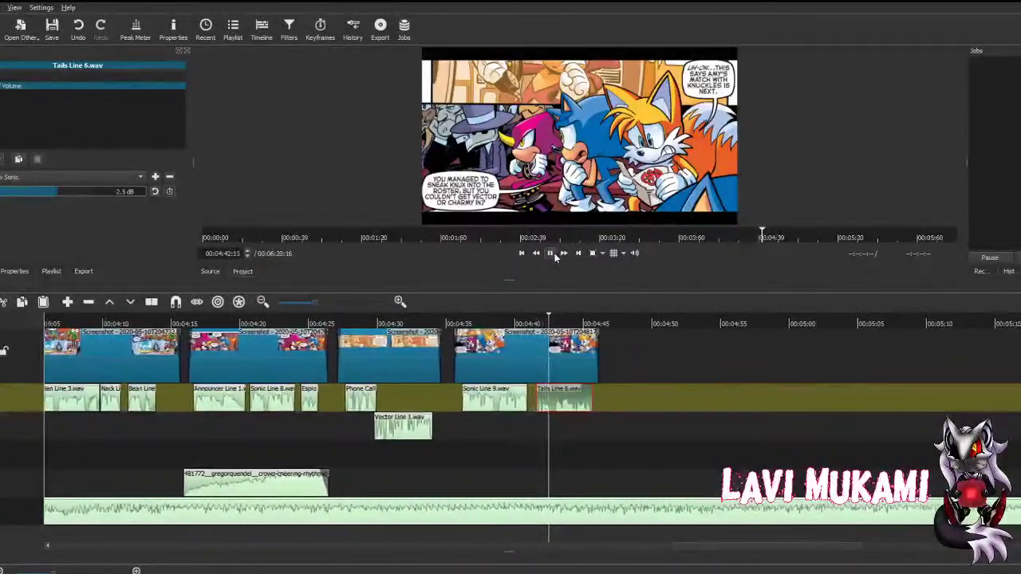
pyautogui.click(549, 253)
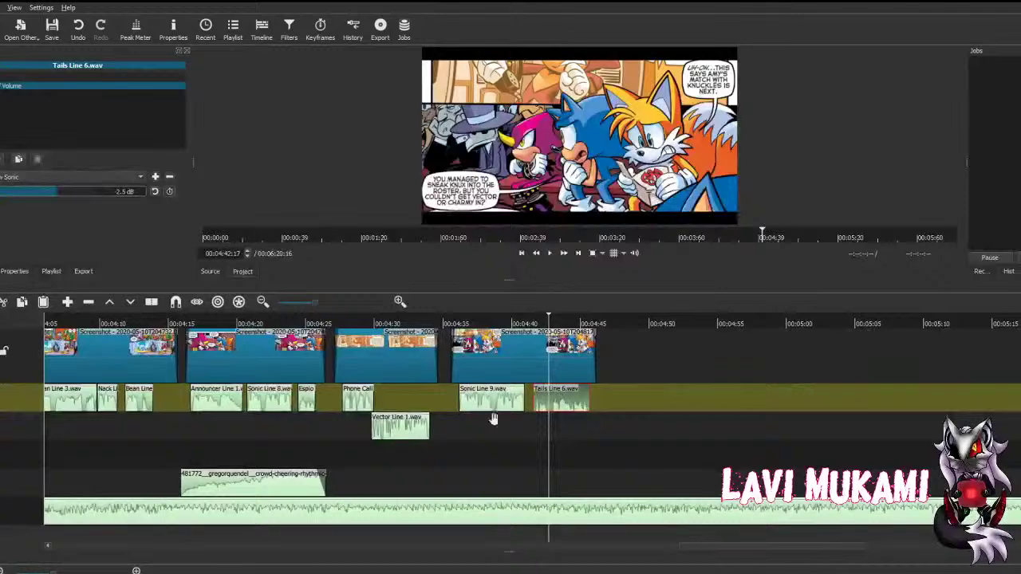
pyautogui.moveTo(494, 398); pyautogui.dragTo(638, 440)
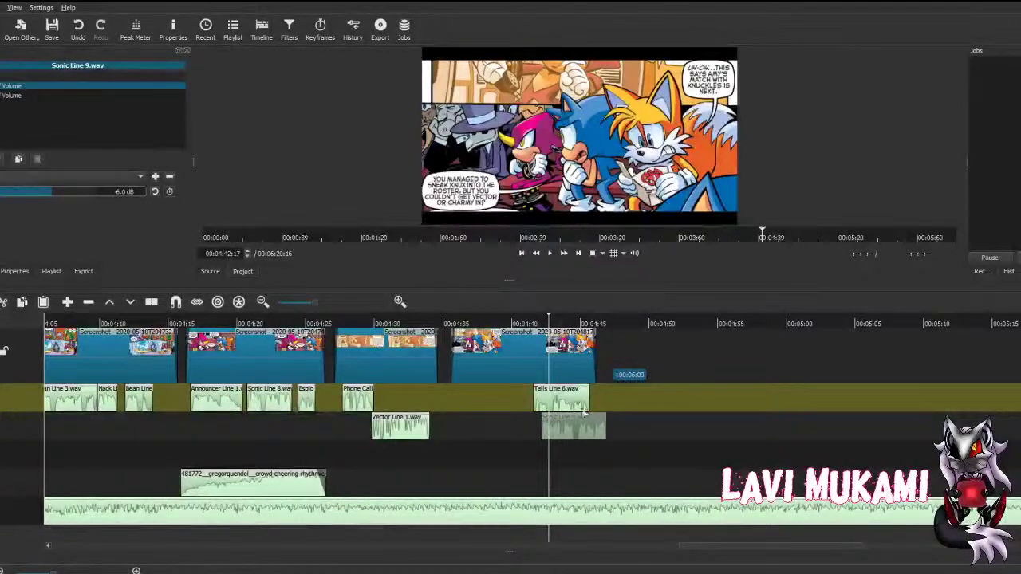
pyautogui.click(527, 399)
pyautogui.moveTo(546, 399); pyautogui.dragTo(405, 395)
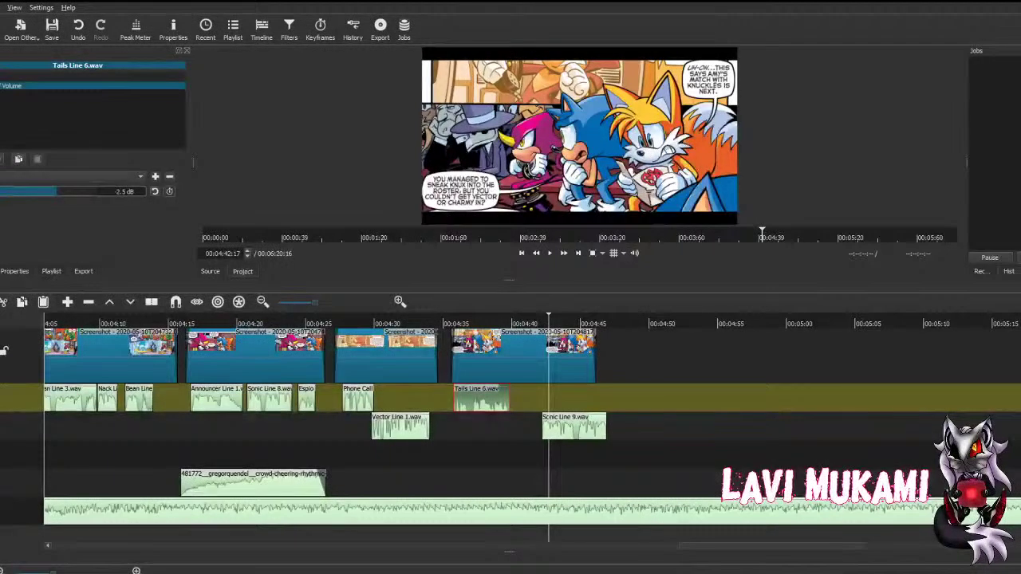
pyautogui.moveTo(514, 281); pyautogui.dragTo(555, 401)
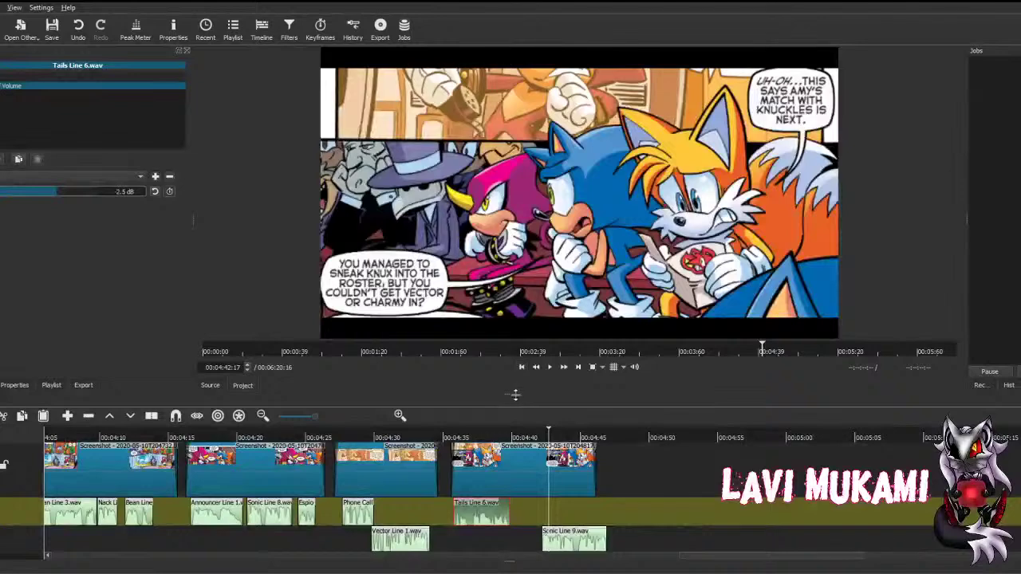
pyautogui.moveTo(516, 394); pyautogui.dragTo(516, 268)
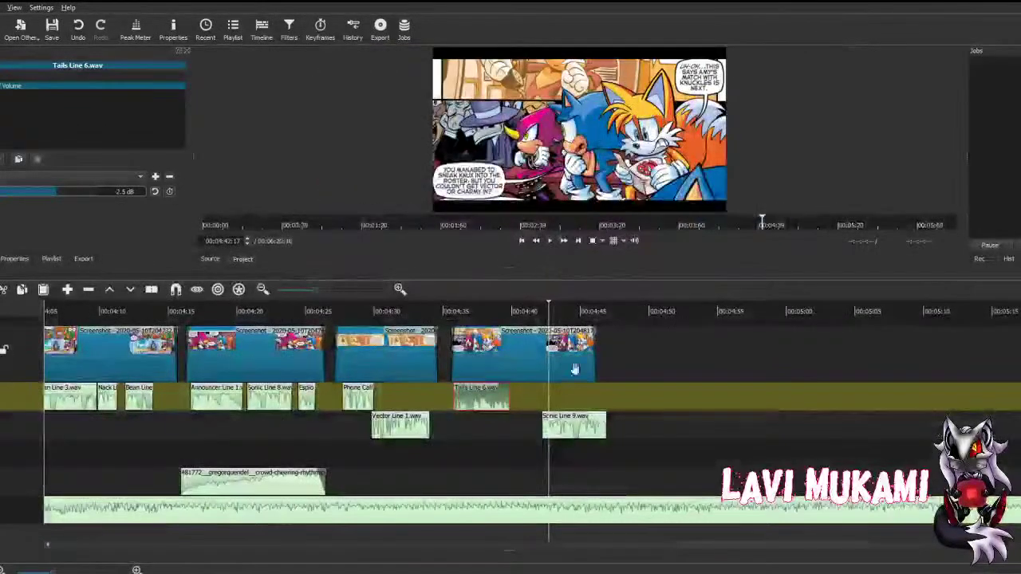
pyautogui.moveTo(579, 429); pyautogui.dragTo(525, 403)
pyautogui.hotkey('ctrl', 's')
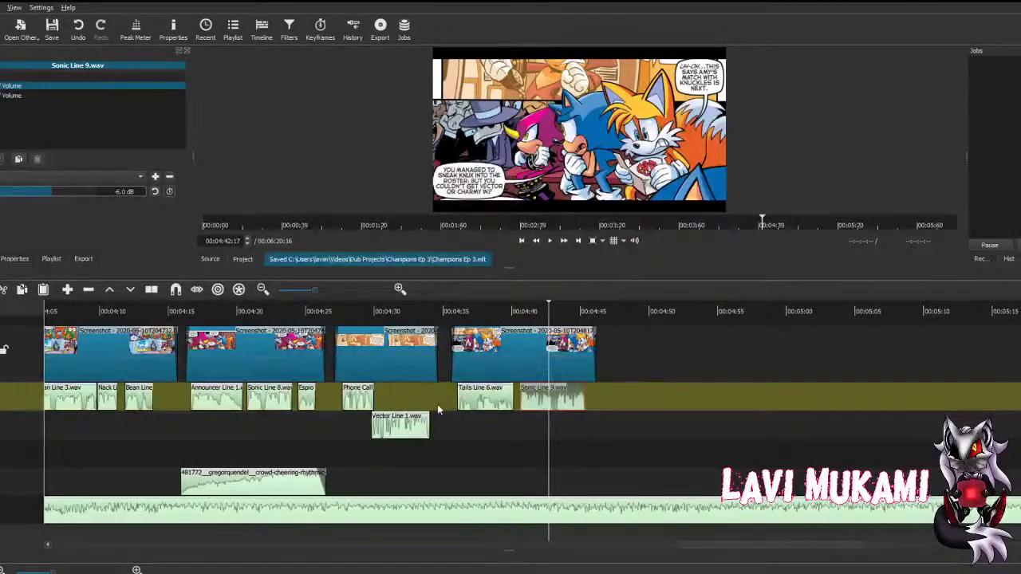
# Step: Play the swapped lines, extend the end of the Screenshot - 2020-05-10T204817.141.png panel slightly to about 00:04:47, and save
pyautogui.click(536, 240)
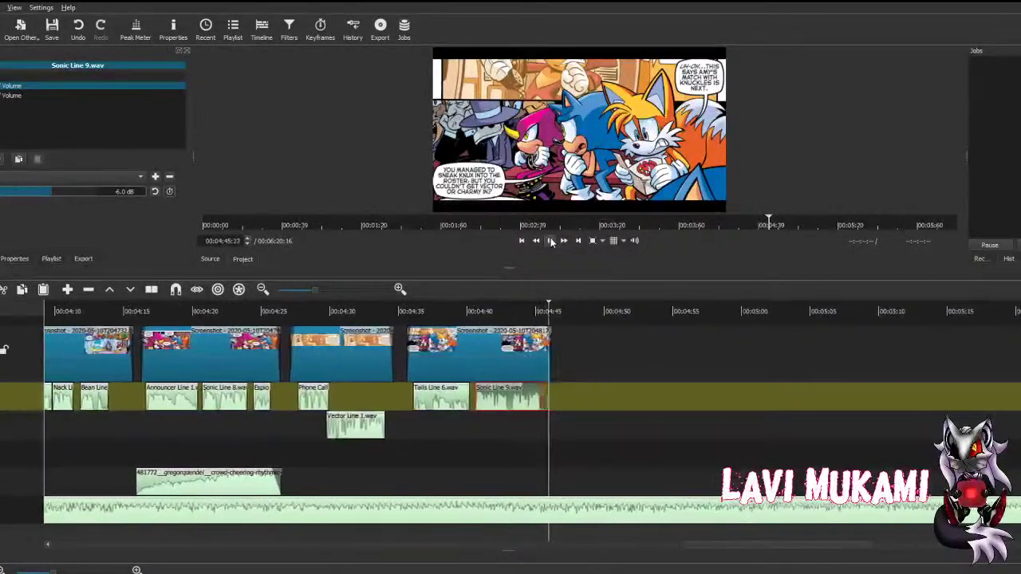
pyautogui.press('space')
pyautogui.moveTo(543, 361); pyautogui.dragTo(558, 365)
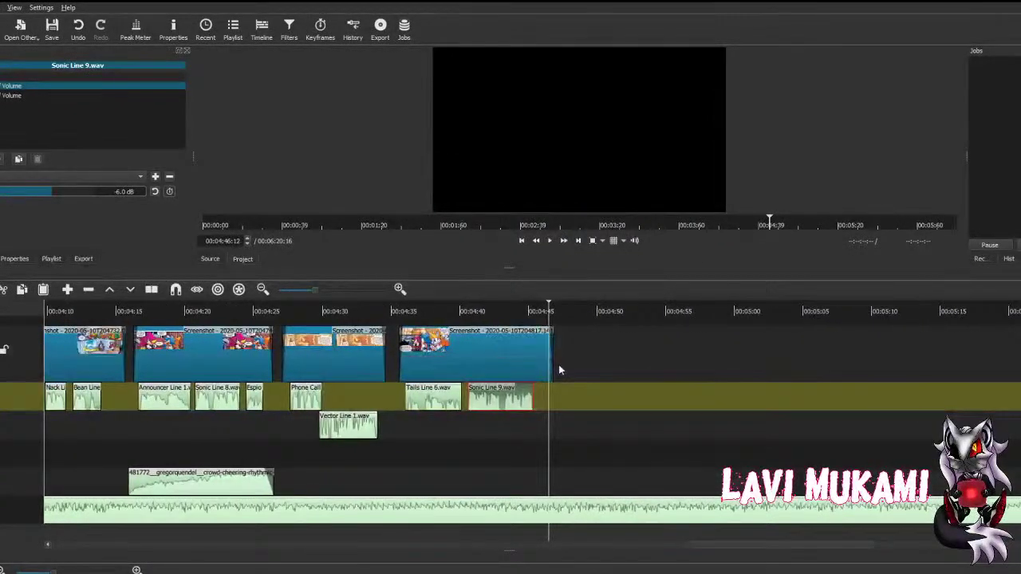
pyautogui.hotkey('ctrl', 's')
# Step: Open and append Screenshot - 2020-05-10T204829.711.png to the panel track, and move it to start at about 00:04:47, just after the previous panel
pyautogui.click(475, 359)
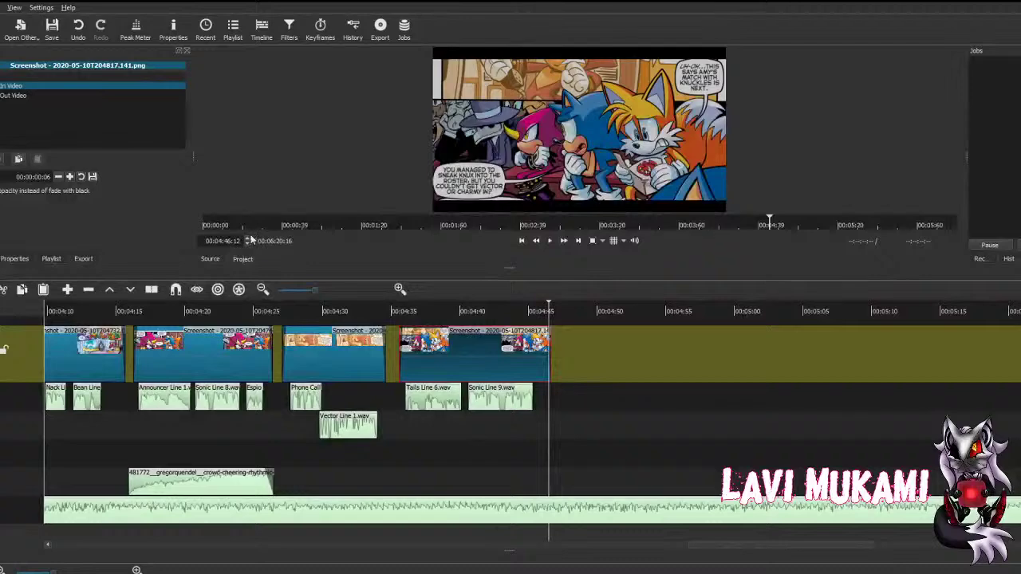
pyautogui.hotkey('ctrl', 'c')
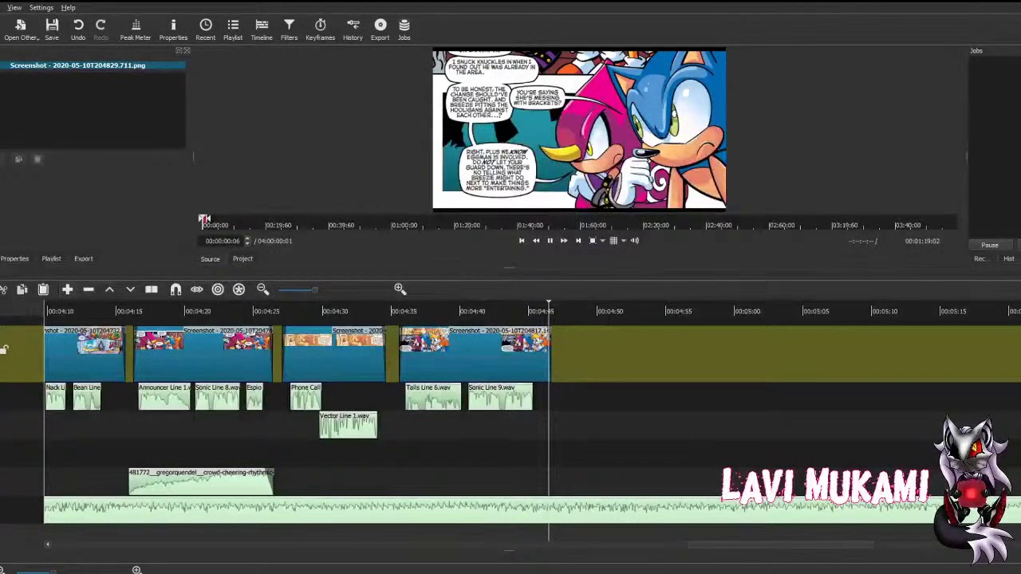
pyautogui.press('a')
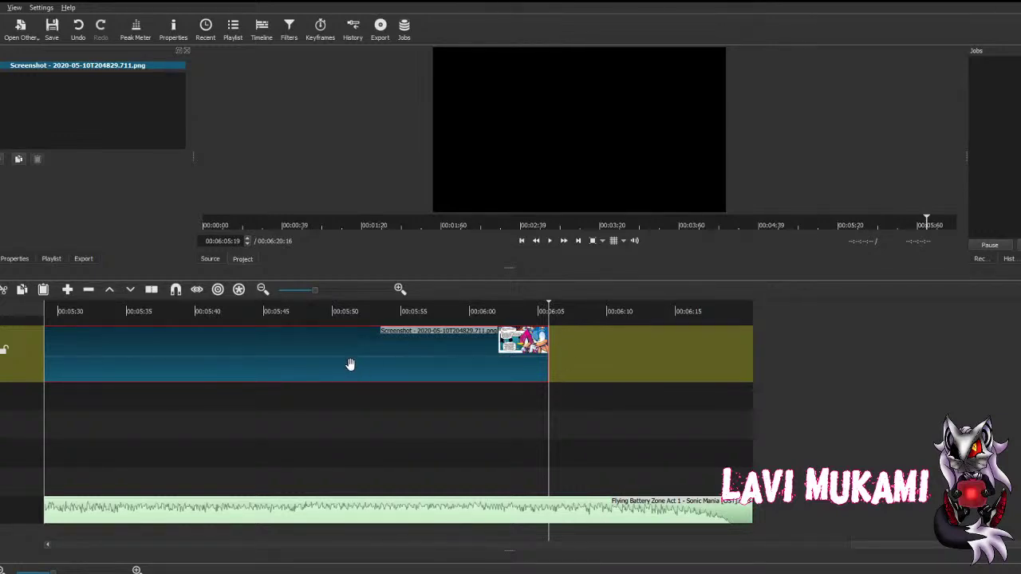
pyautogui.moveTo(349, 364); pyautogui.dragTo(428, 354)
pyautogui.moveTo(571, 339); pyautogui.dragTo(165, 405)
pyautogui.scroll(8, 164, 405)
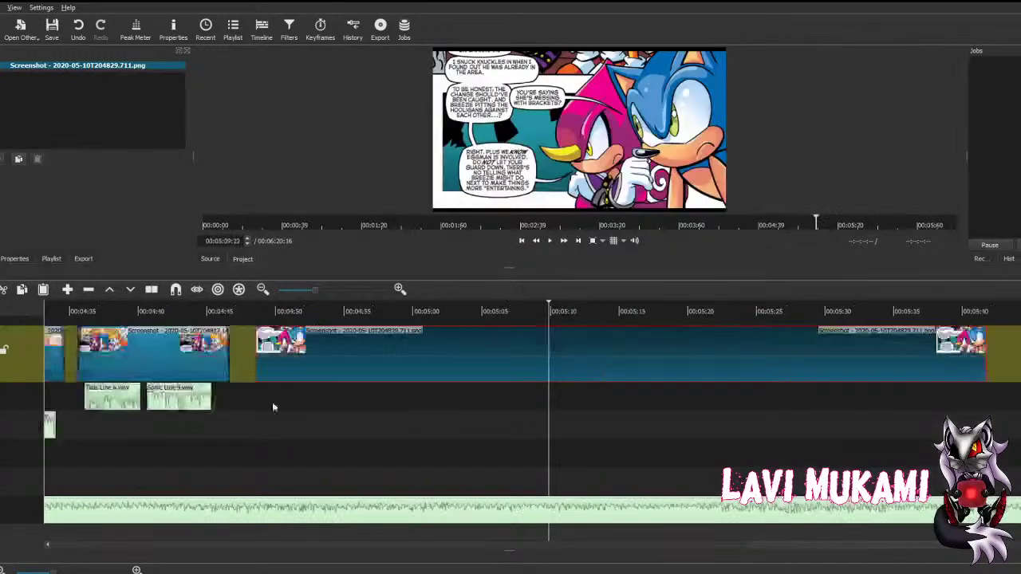
pyautogui.moveTo(471, 368); pyautogui.dragTo(772, 349)
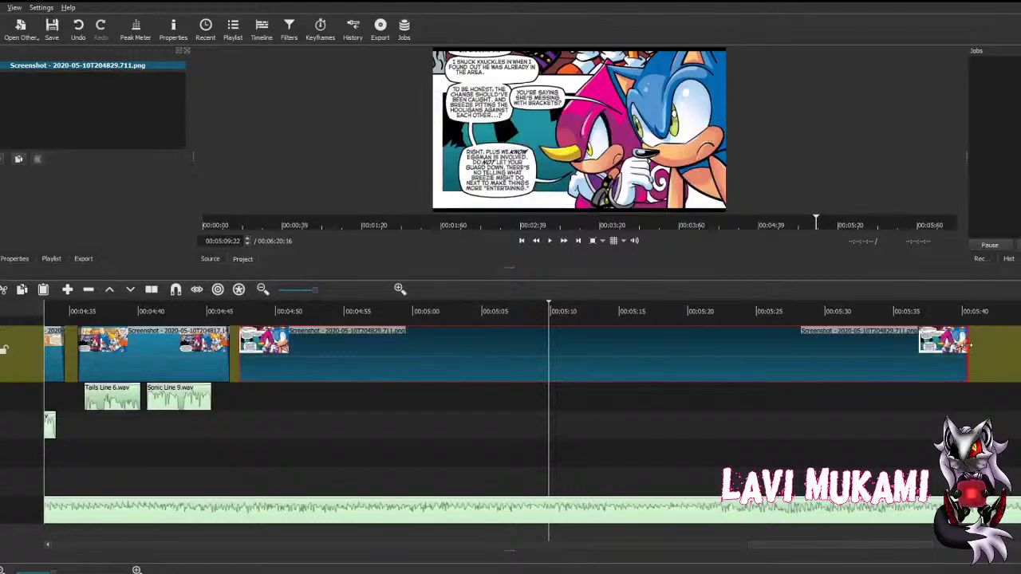
# Step: Trim the Screenshot - 2020-05-10T204829.711.png panel to end at about 00:05:12, and add Fade In Video and Fade Out Video filters of 00:00:00:06
pyautogui.moveTo(969, 344); pyautogui.dragTo(573, 346)
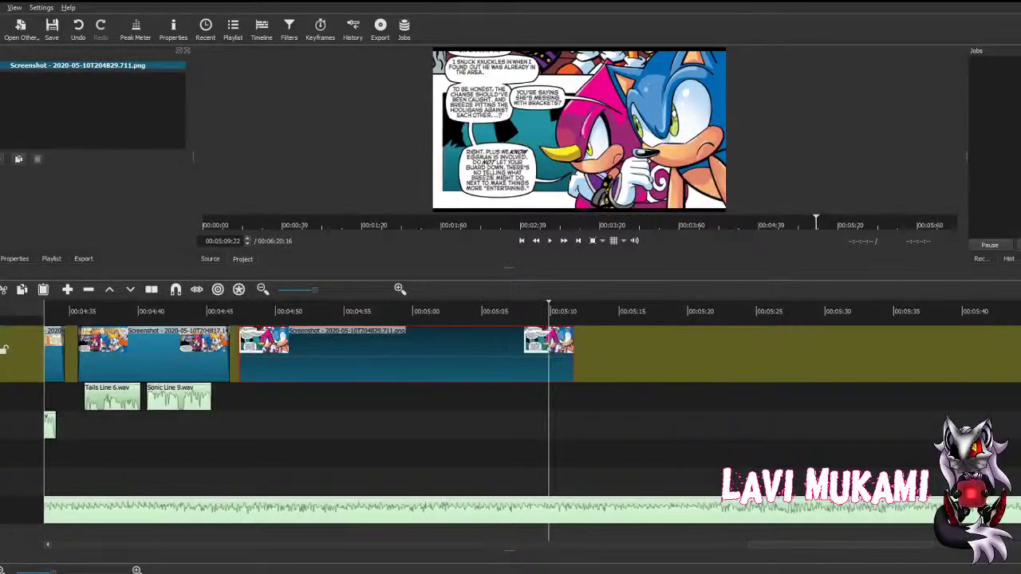
pyautogui.click(19, 183)
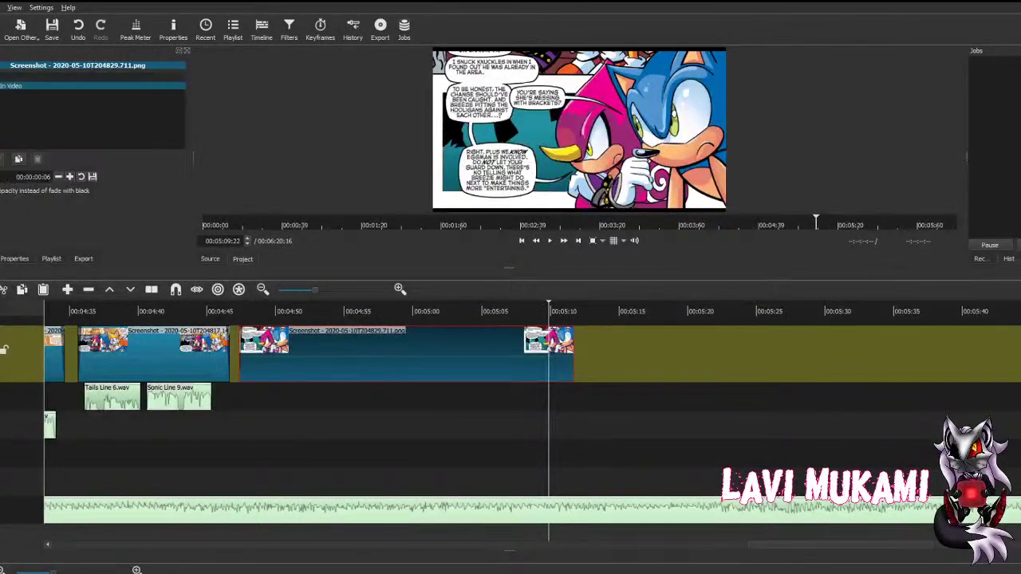
pyautogui.click(69, 177)
pyautogui.click(48, 199)
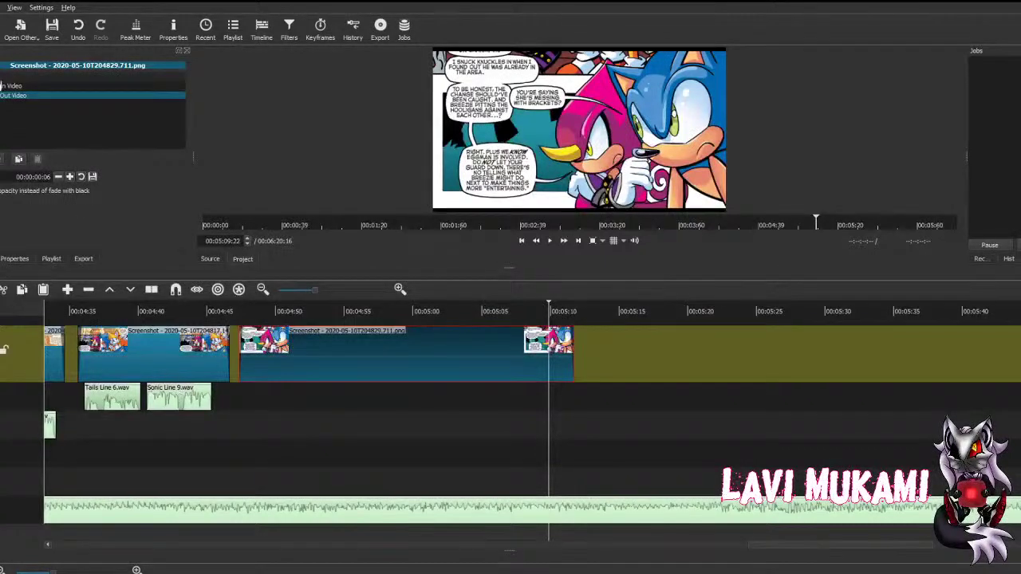
# Step: Append Espio Line 2.wav, Espio Line 3.wav and Sonic Line 10.wav consecutively on the first voice track, starting at about 00:04:48
pyautogui.click(179, 399)
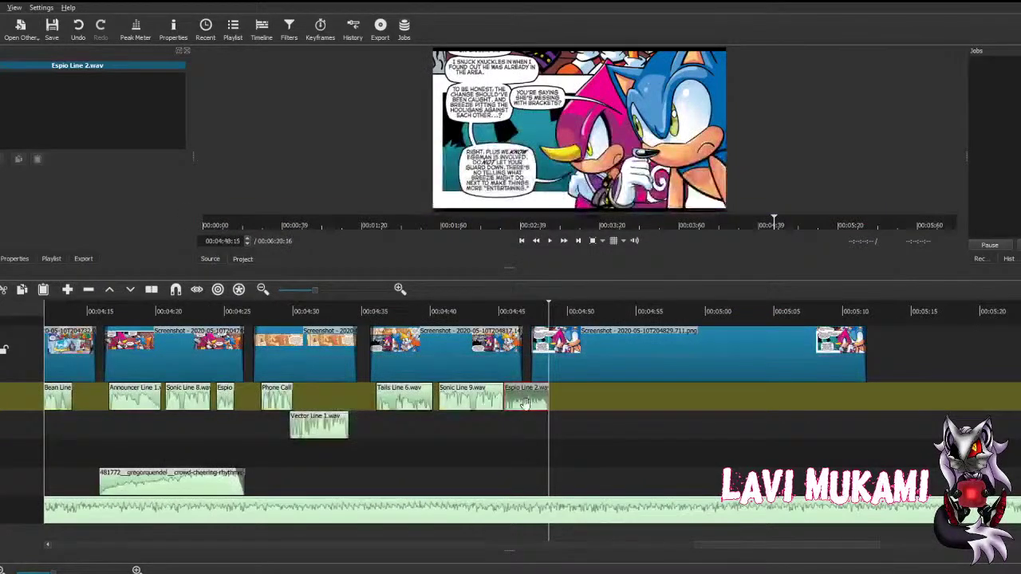
pyautogui.moveTo(531, 399)
pyautogui.mouseDown()
pyautogui.moveTo(548, 401)
pyautogui.moveTo(534, 389)
pyautogui.mouseUp()
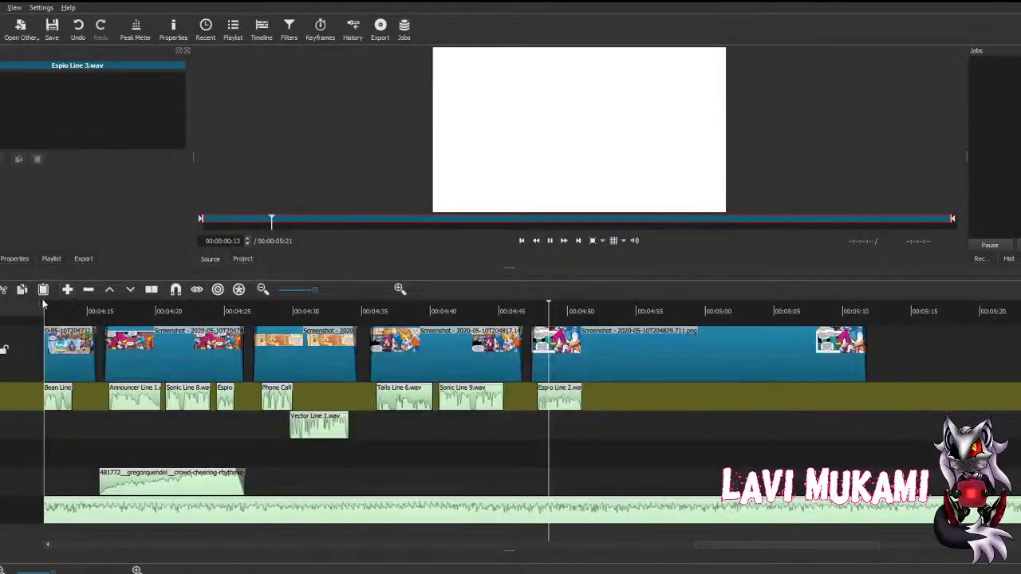
pyautogui.press('a')
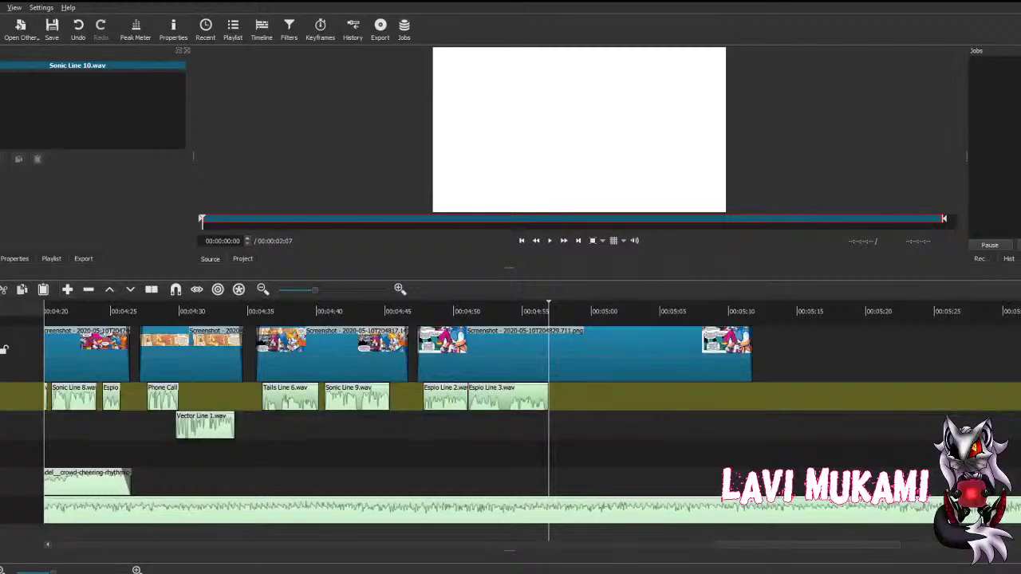
pyautogui.press('a')
# Step: Add a Gain / Volume filter to Sonic Line 10.wav and set it to -6.0 dB
pyautogui.click(550, 240)
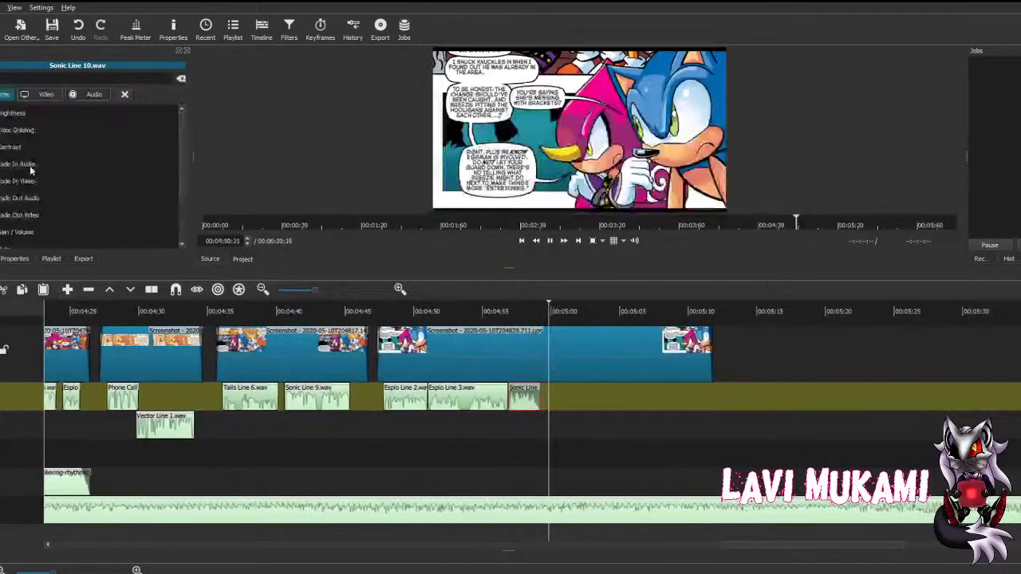
pyautogui.click(549, 240)
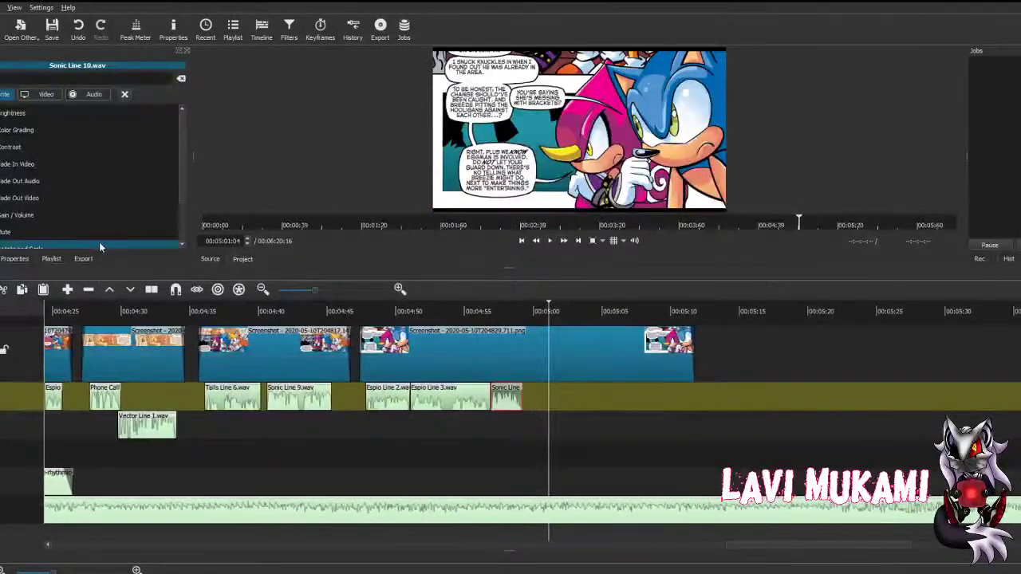
pyautogui.click(31, 214)
pyautogui.scroll(-1, 48, 182)
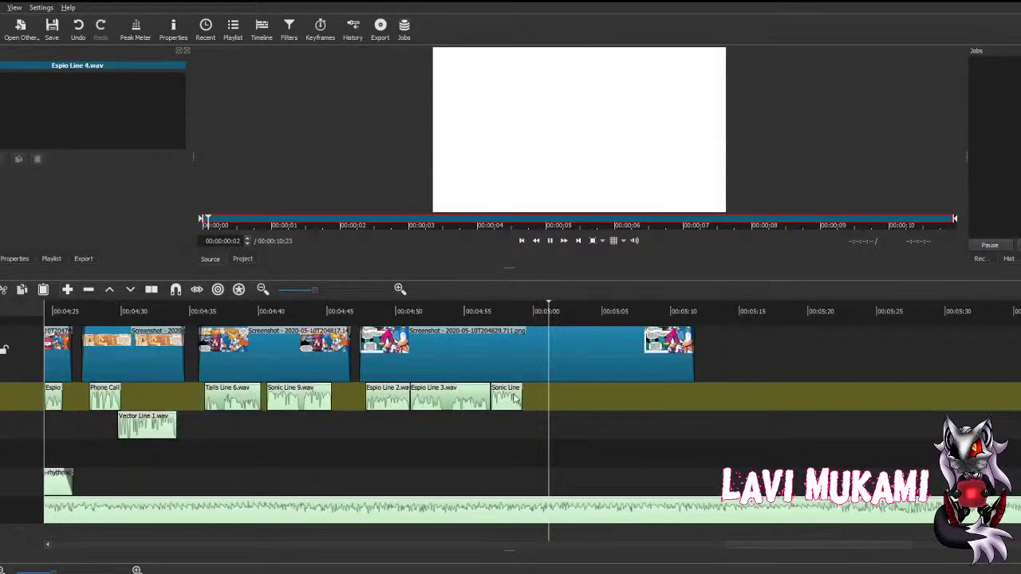
# Step: Append Espio Line 4.wav after Sonic Line 10.wav, leave small gaps around Sonic's line, and save the project
pyautogui.moveTo(514, 398); pyautogui.dragTo(390, 405)
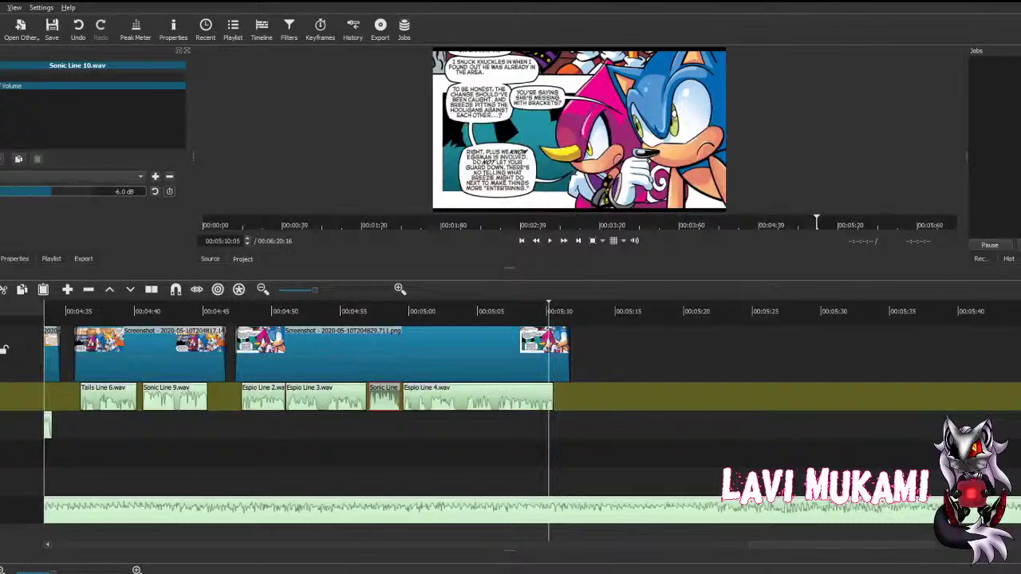
pyautogui.hotkey('ctrl', 's')
# Step: Play back the Espio and Sonic exchange, trim the Screenshot - 2020-05-10T204829.711.png panel to end at about 00:05:11, and save
pyautogui.click(535, 240)
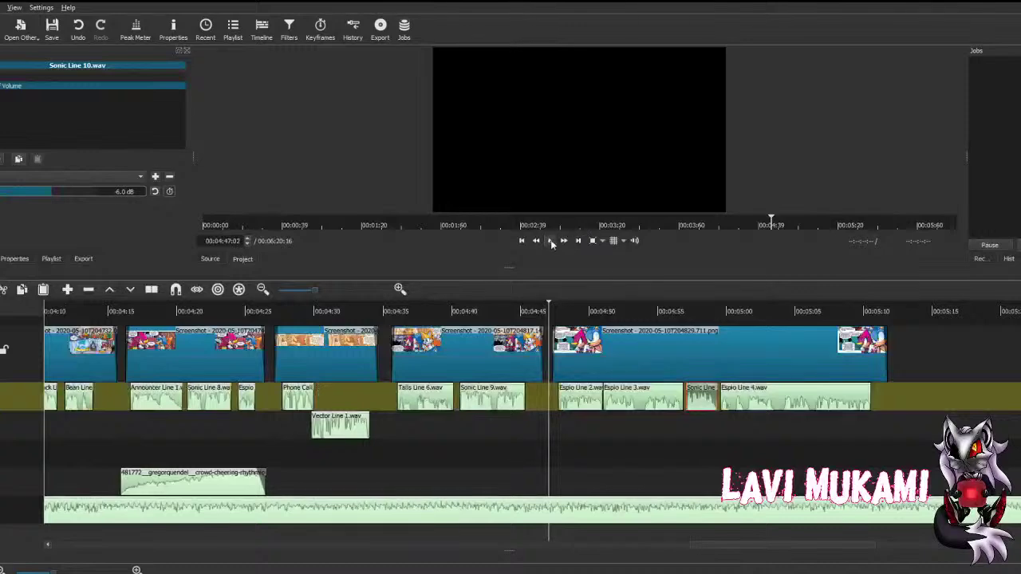
pyautogui.click(551, 240)
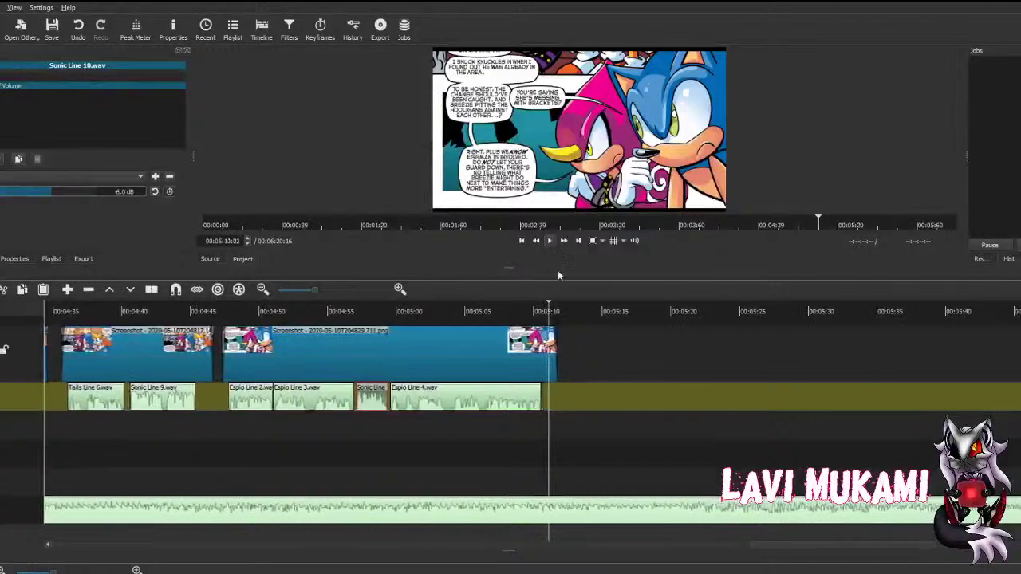
pyautogui.press('space')
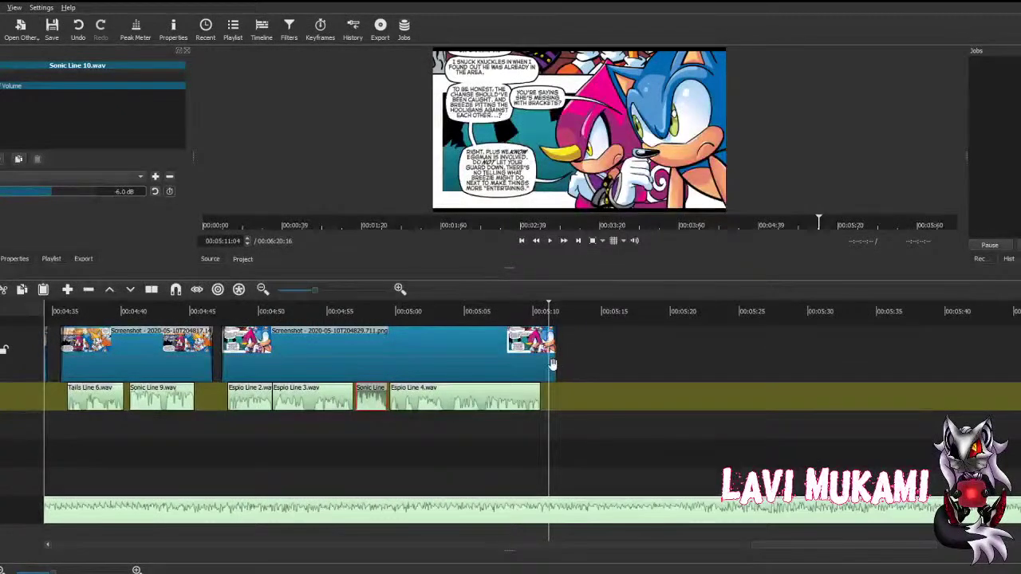
pyautogui.moveTo(552, 362); pyautogui.dragTo(545, 357)
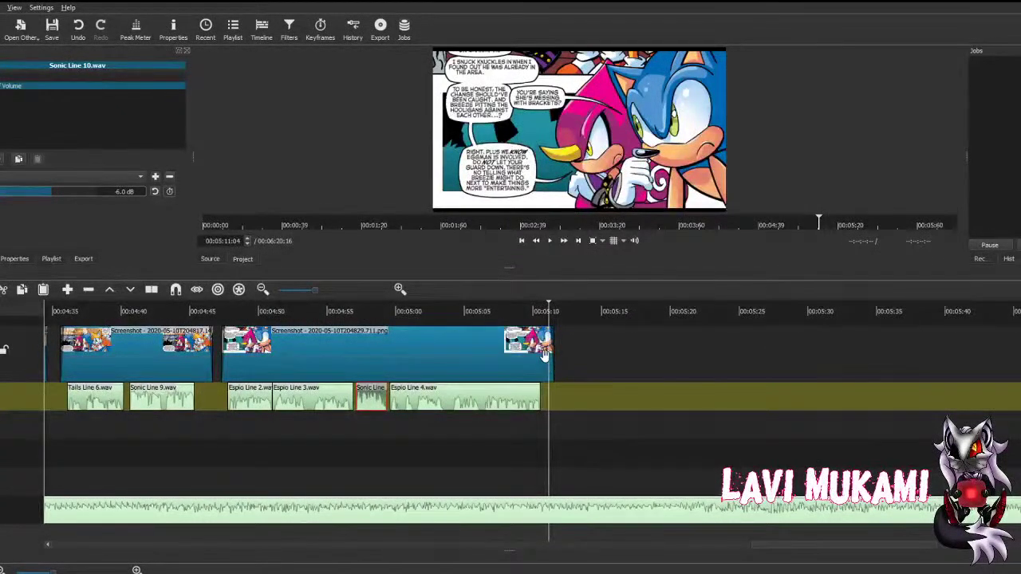
pyautogui.hotkey('ctrl', 's')
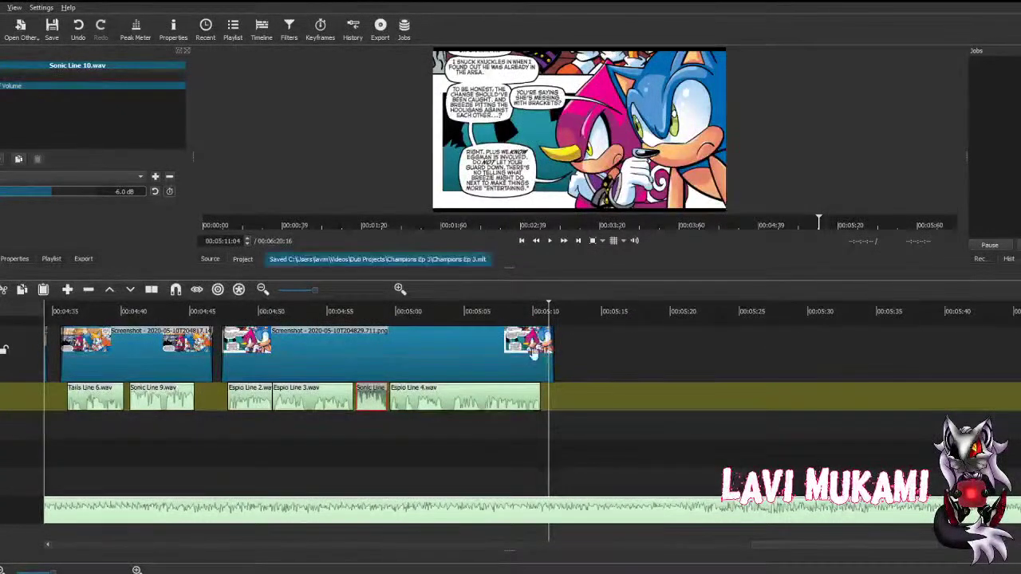
# Step: Append Screenshot - 2020-05-10T204855.703.png to the panel track, and move it to start at about 00:05:14
pyautogui.click(455, 350)
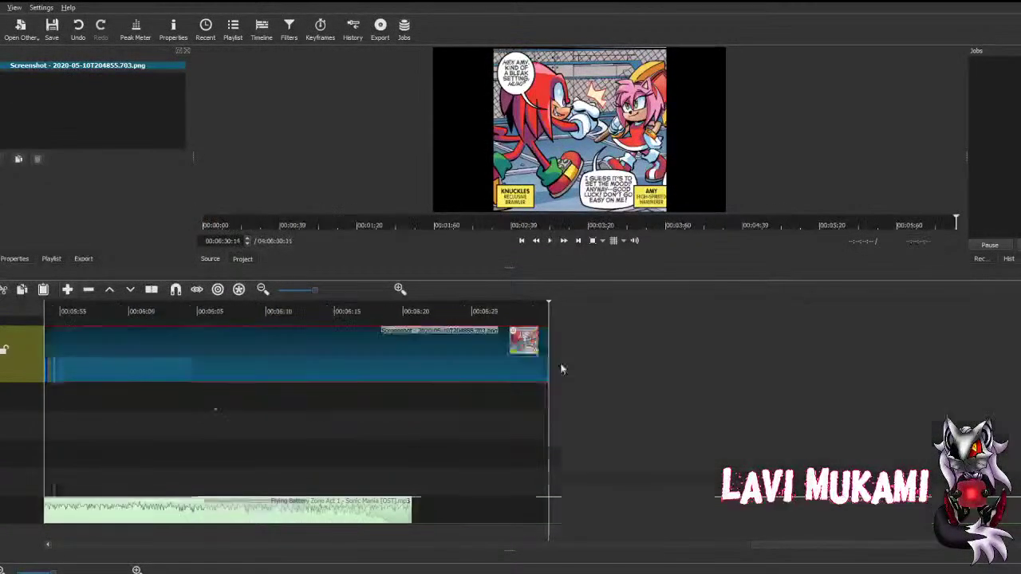
pyautogui.moveTo(560, 362)
pyautogui.mouseDown()
pyautogui.moveTo(489, 358)
pyautogui.moveTo(546, 360)
pyautogui.mouseUp()
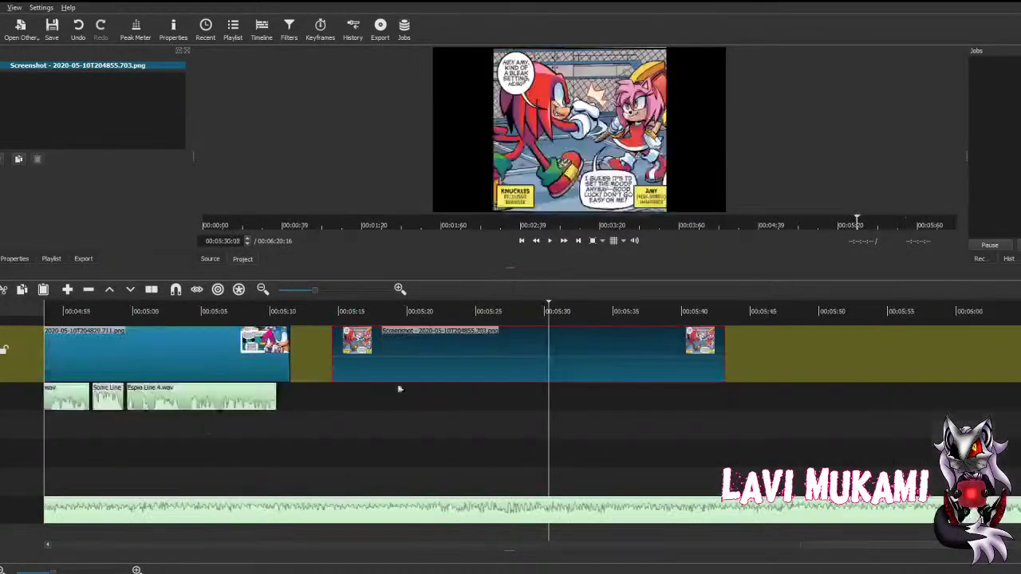
pyautogui.moveTo(428, 365); pyautogui.dragTo(417, 364)
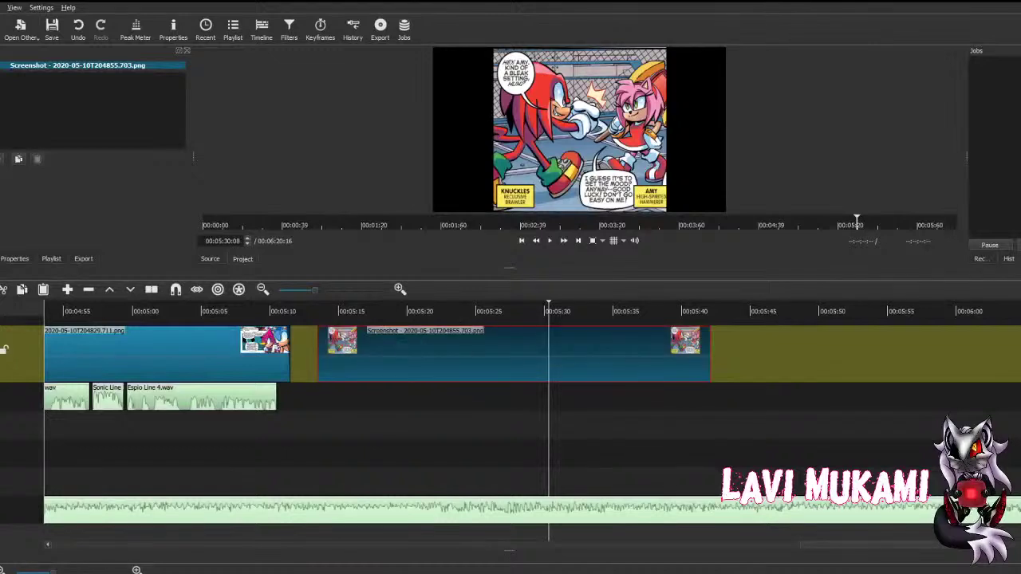
# Step: Add Fade In Video and Fade Out Video filters of 00:00:00:06 to the Screenshot - 2020-05-10T204855.703.png panel
pyautogui.click(18, 159)
pyautogui.click(17, 163)
pyautogui.click(18, 159)
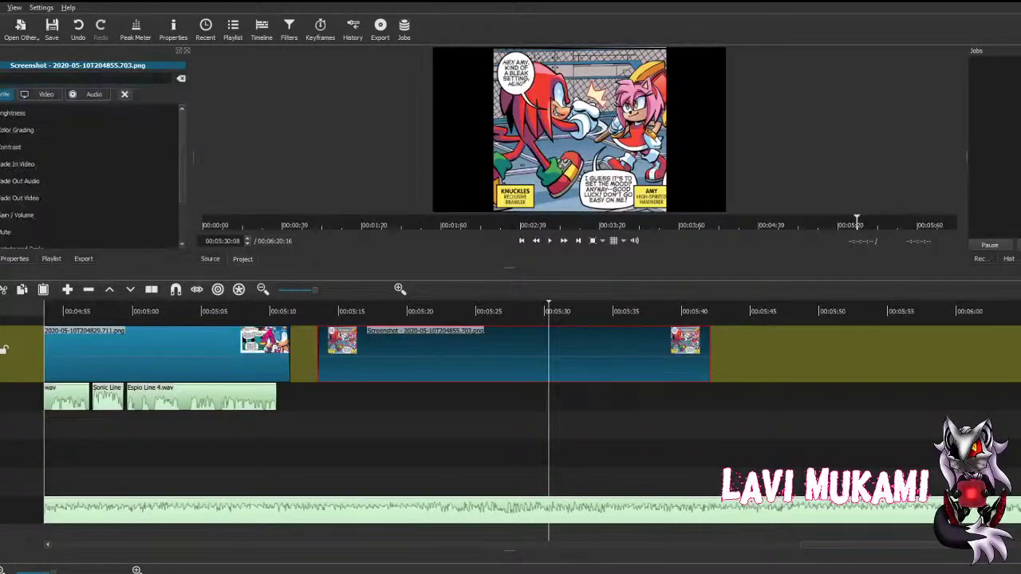
pyautogui.click(19, 205)
# Step: Move the Screenshot - 2020-05-10T204855.703.png panel to start at about 00:05:12:16, trim it to end at about 00:05:27, and save
pyautogui.moveTo(400, 356); pyautogui.dragTo(381, 353)
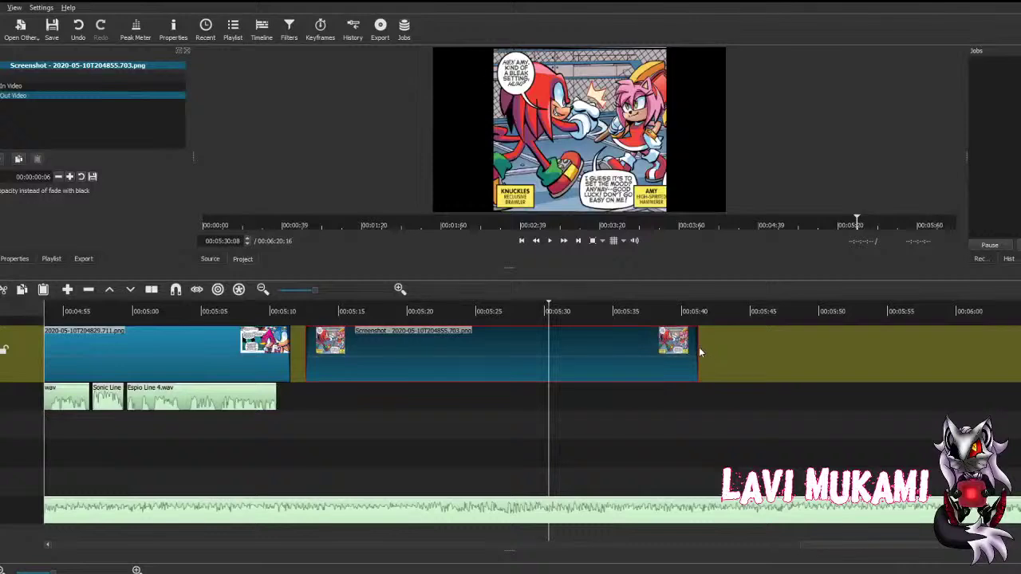
pyautogui.moveTo(700, 352); pyautogui.dragTo(490, 359)
pyautogui.hotkey('ctrl', 's')
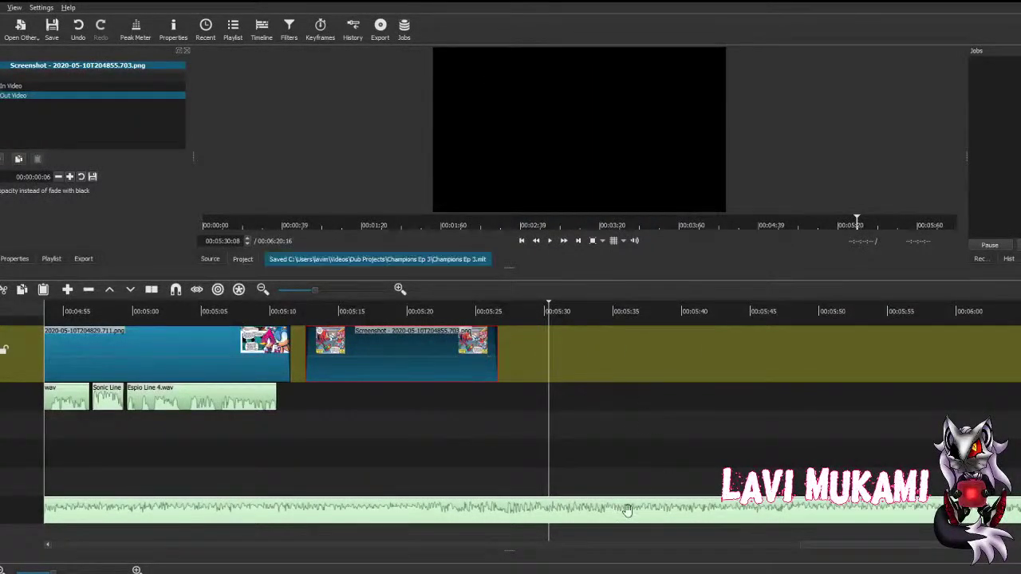
# Step: Play the project from its beginning, shift the Screenshot - 2020-05-10T204855.703.png panel slightly later to start at about 00:05:13:07, and save
pyautogui.moveTo(563, 549); pyautogui.dragTo(160, 549)
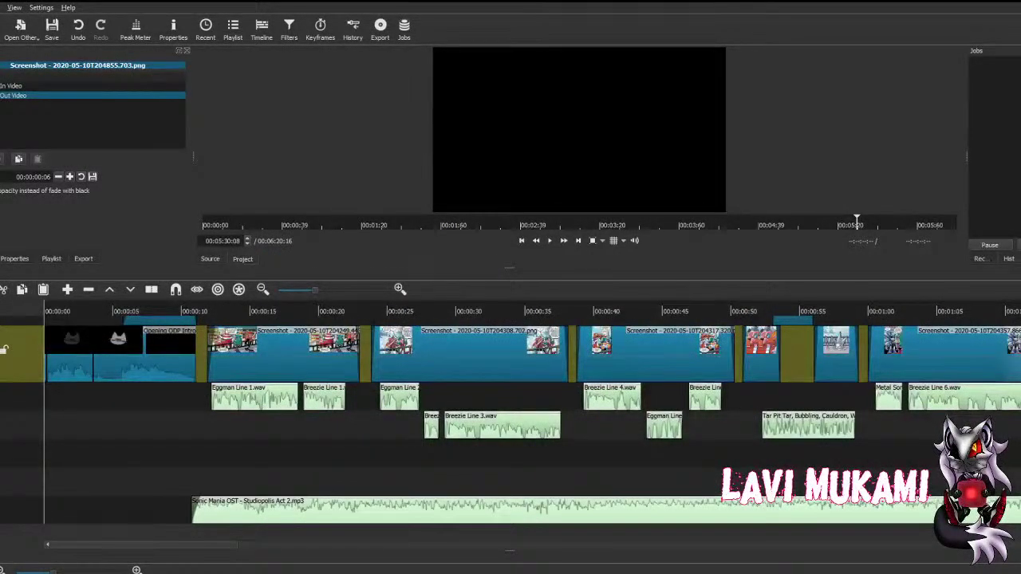
pyautogui.click(180, 411)
pyautogui.click(197, 407)
pyautogui.click(190, 410)
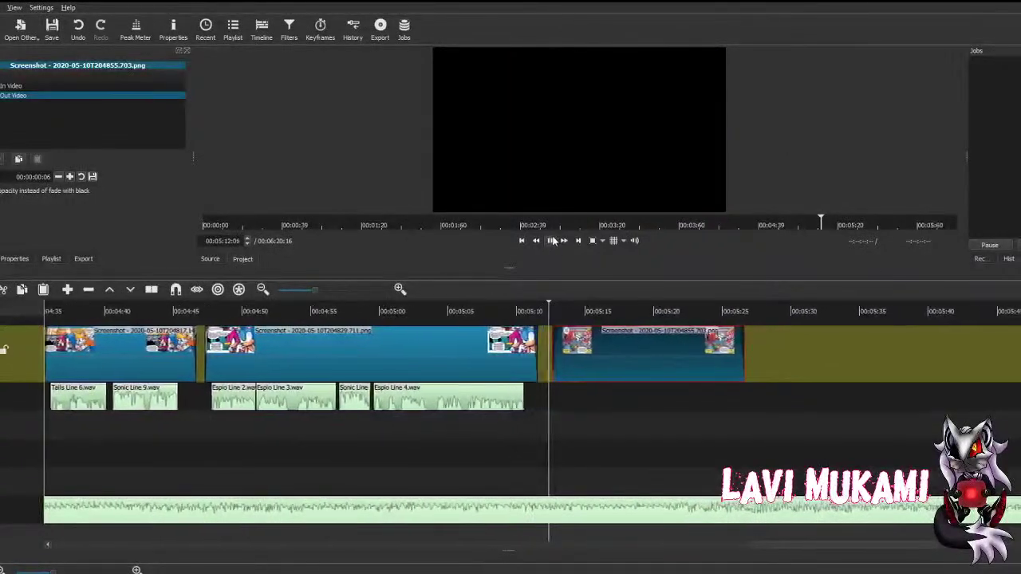
pyautogui.moveTo(600, 345); pyautogui.dragTo(613, 341)
pyautogui.hotkey('ctrl', 's')
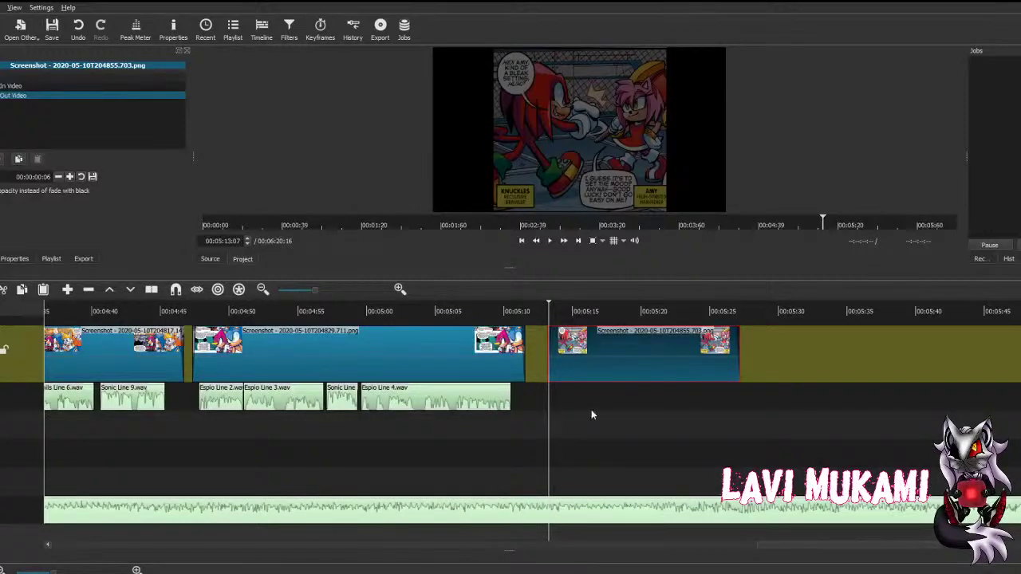
pyautogui.click(591, 317)
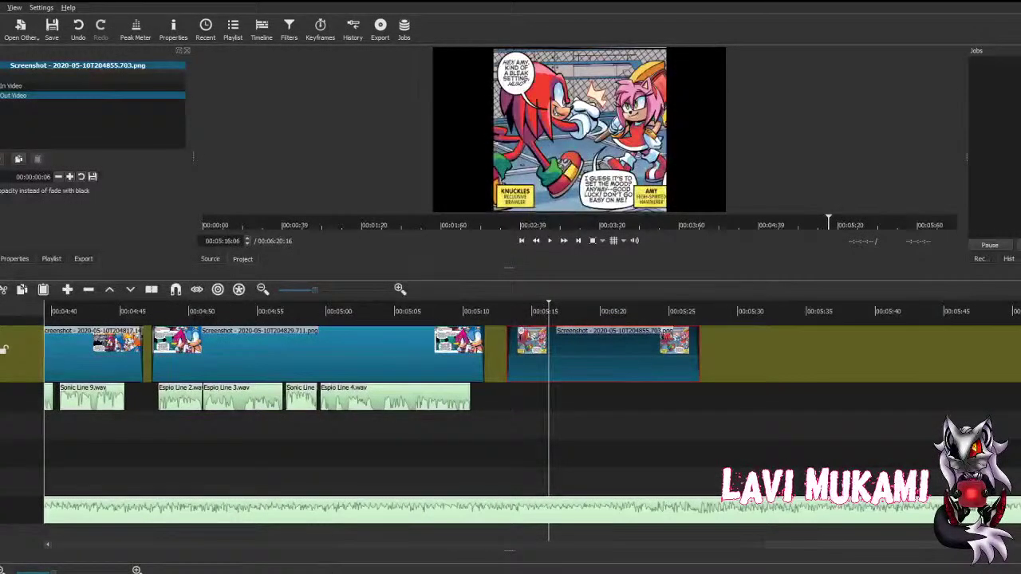